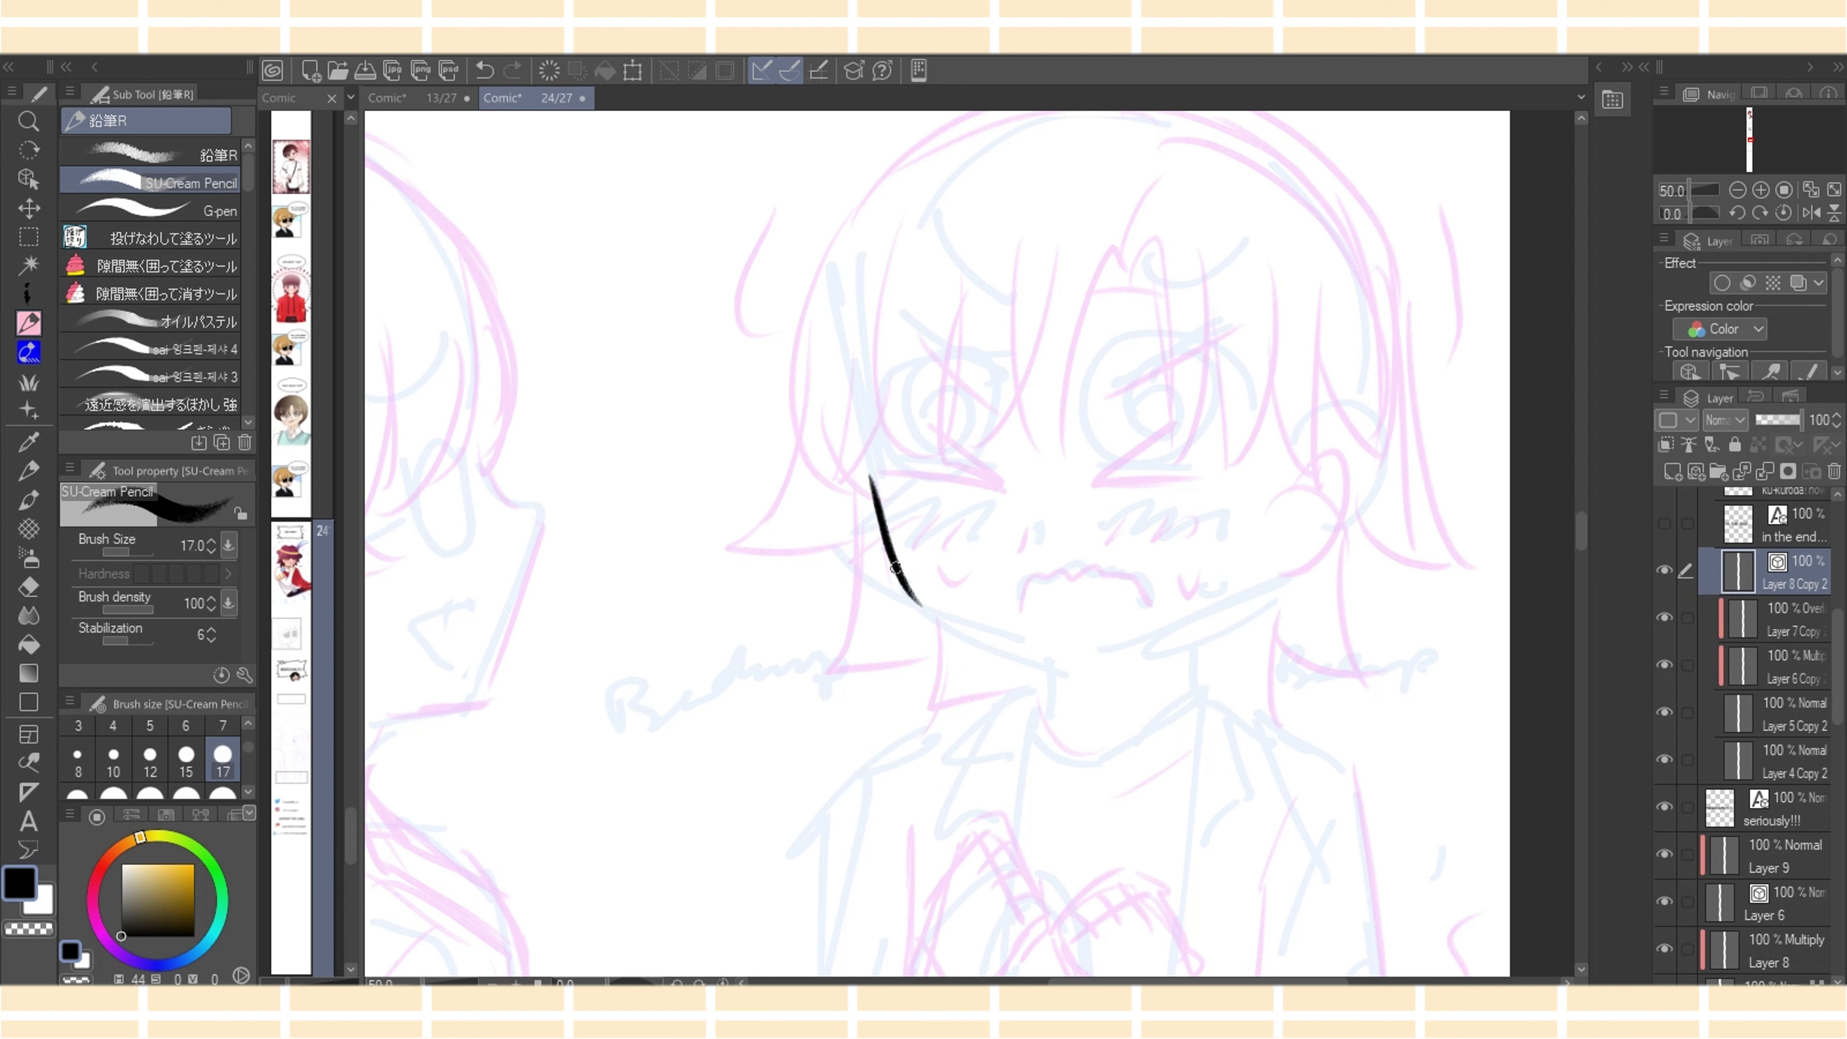
Ink the jawline in black over the sketch, curving from one cheek through the chin to the other cheek
key(ctrl+z)
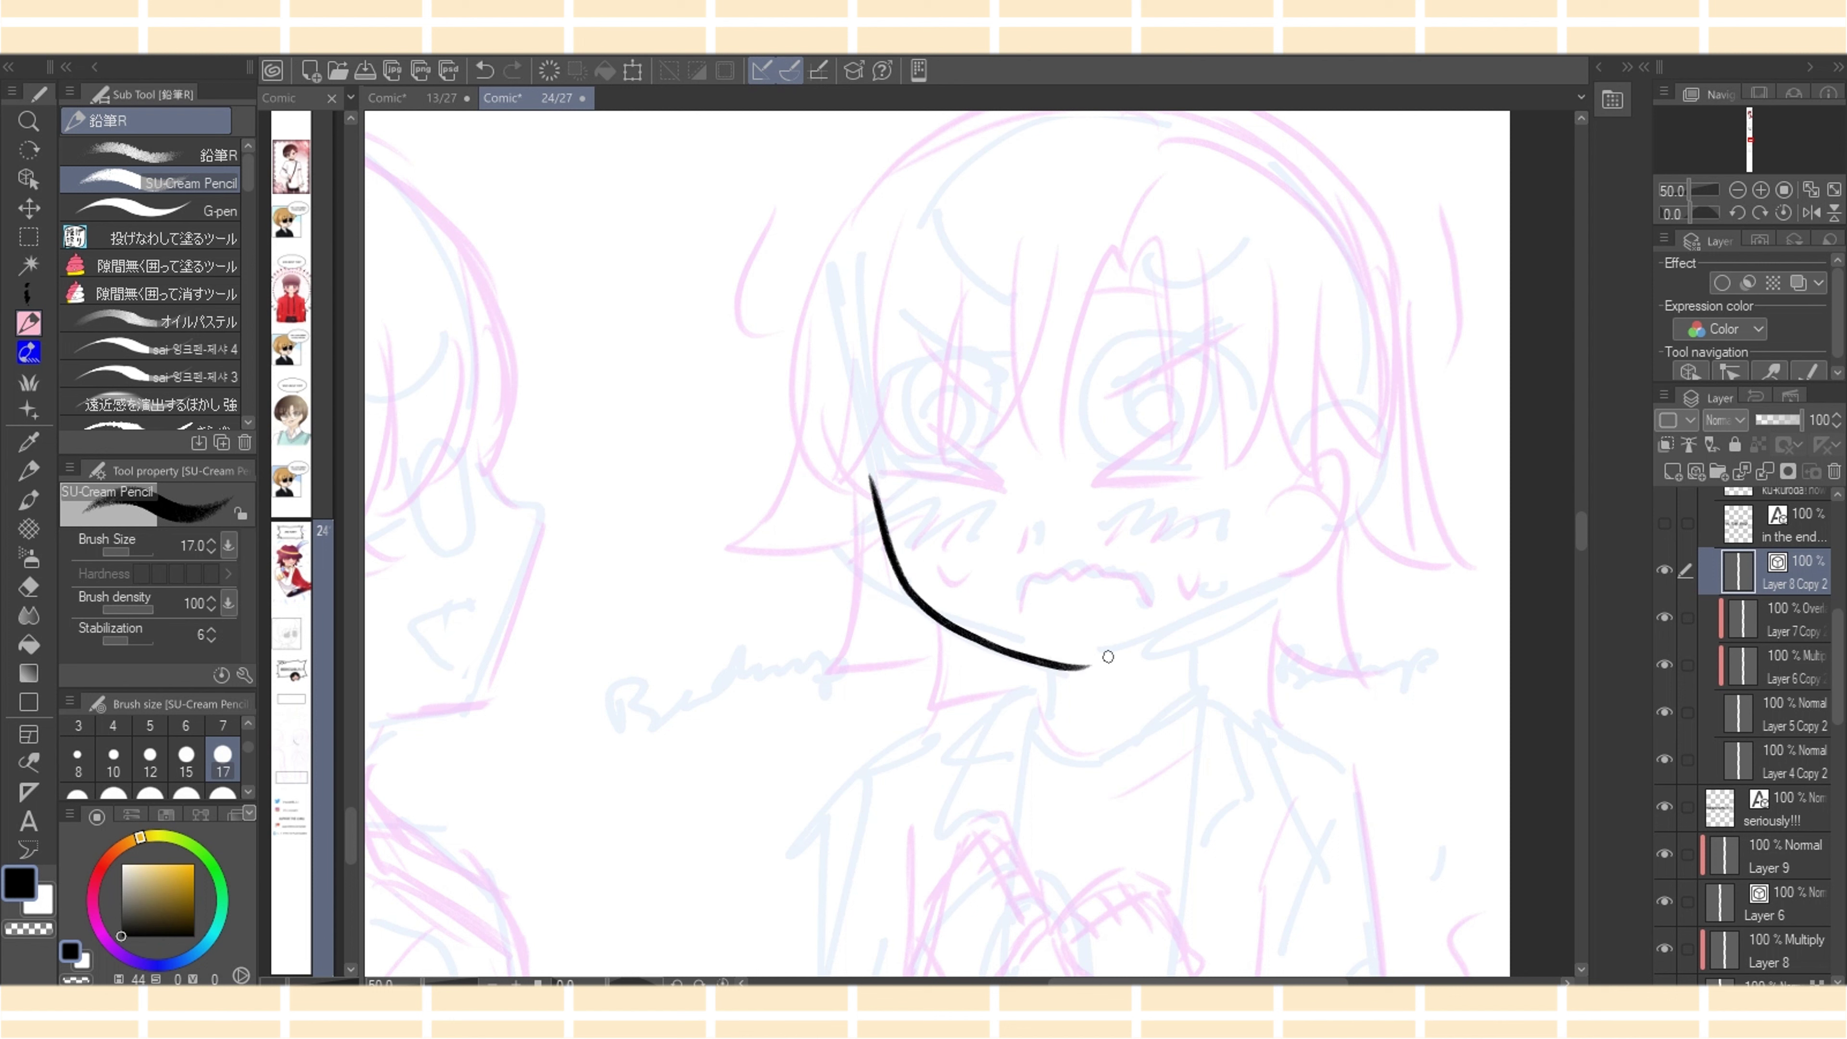
key(ctrl+z)
drag(1073, 668, 1277, 557)
key(ctrl+z)
drag(1208, 616, 1266, 560)
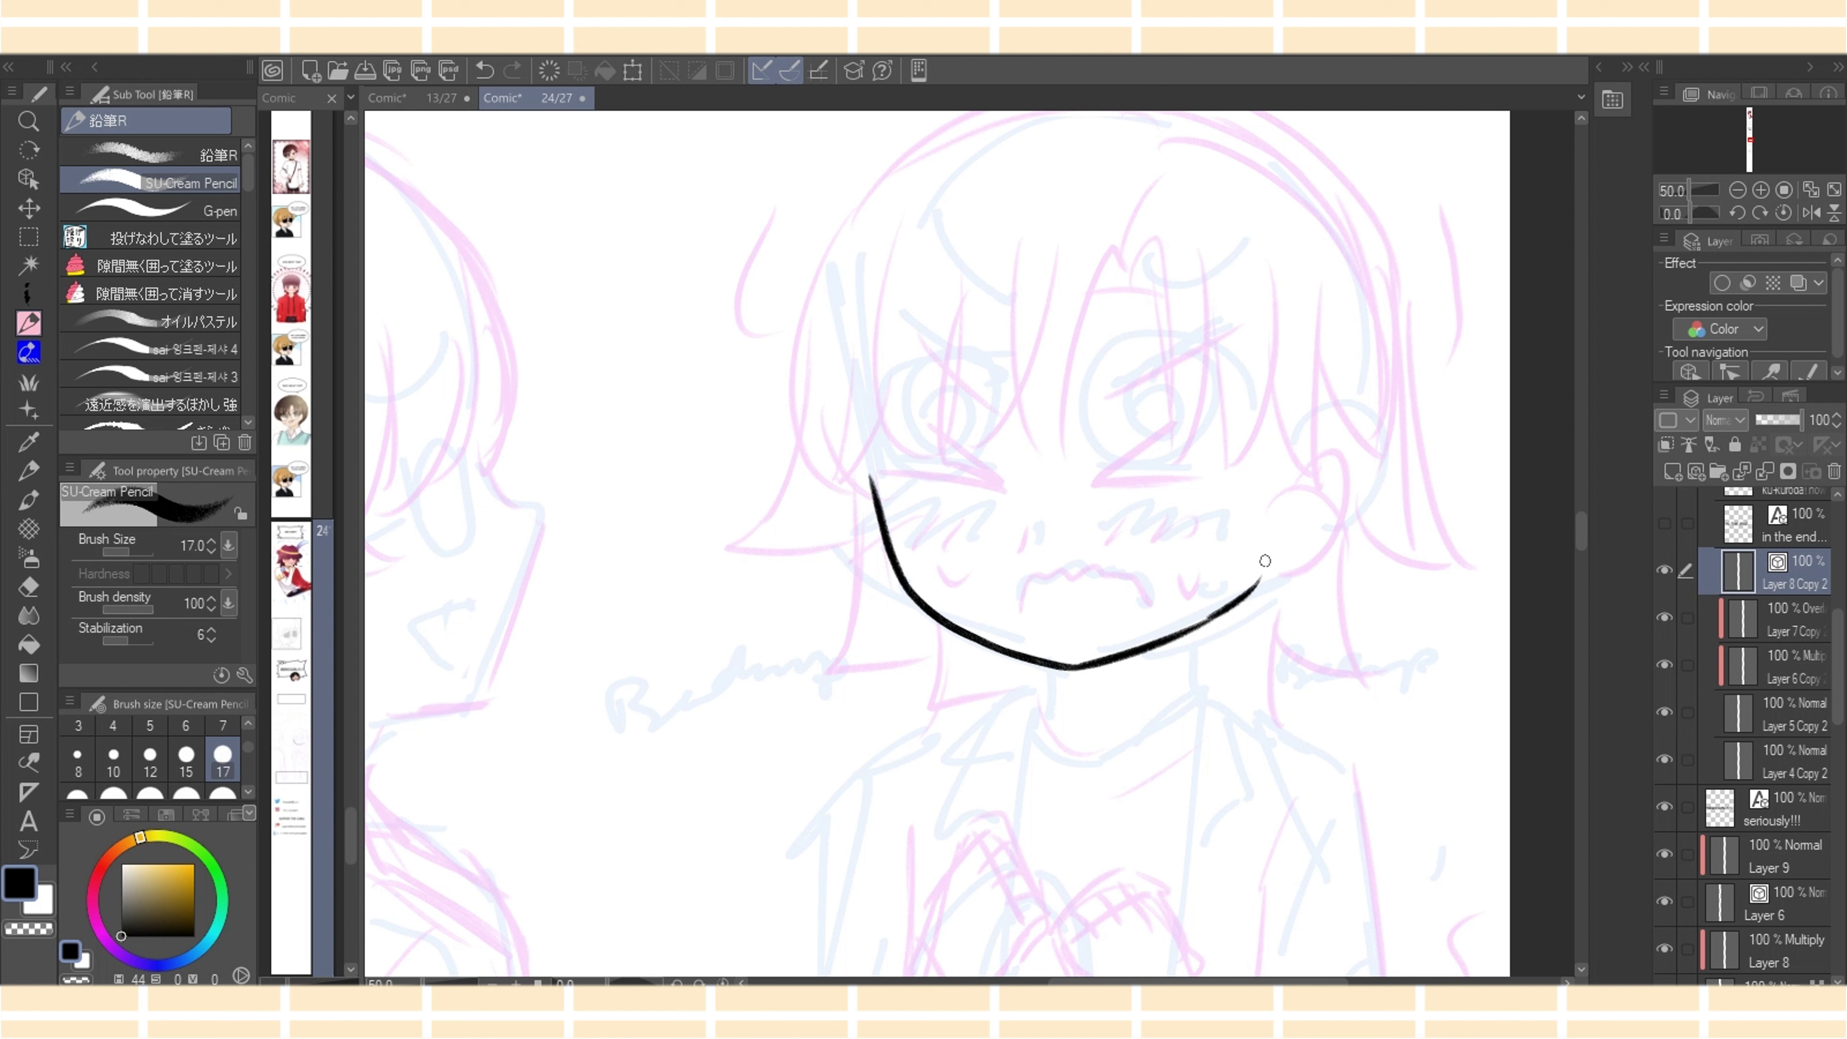
key(ctrl+z)
drag(1199, 621, 1265, 579)
Ink the wavy frowning mouth above the chin
mouse_move(1017, 615)
mouse_down()
mouse_move(1032, 570)
mouse_move(1082, 570)
mouse_move(1039, 581)
mouse_move(1116, 582)
mouse_move(1142, 621)
mouse_up()
key(ctrl+z)
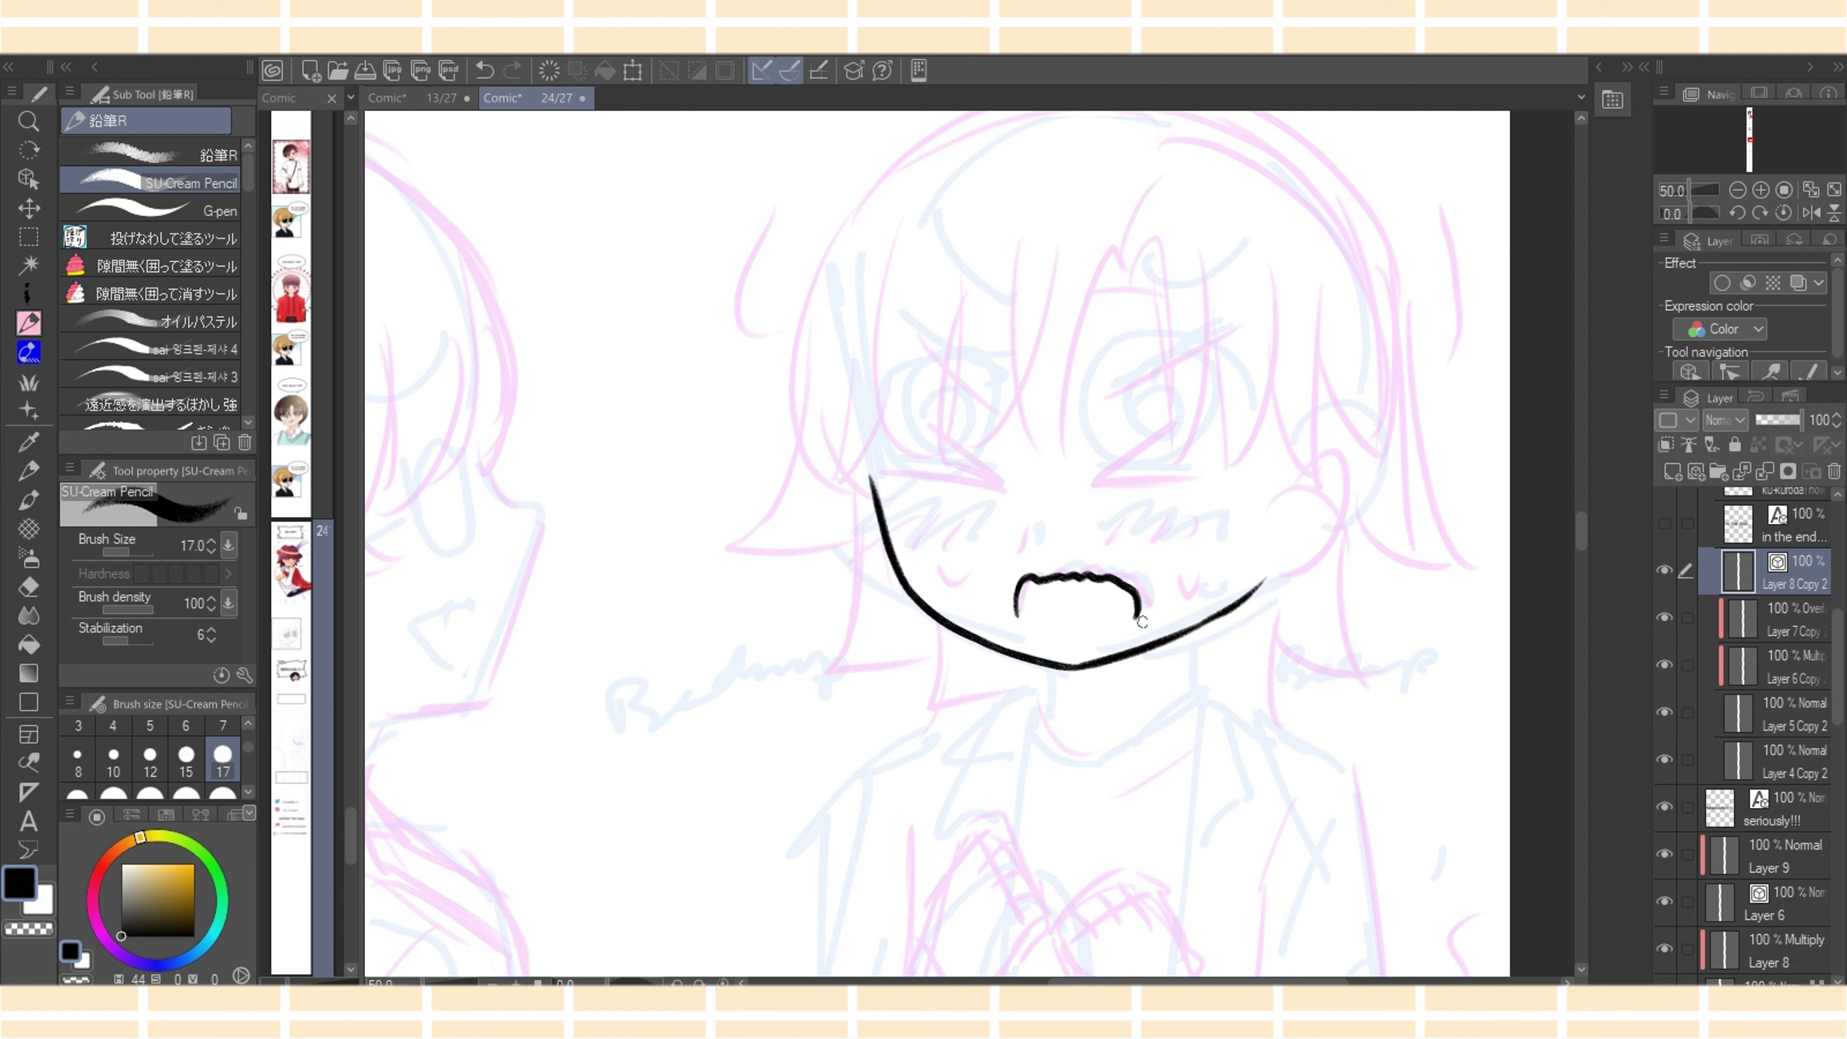
drag(1033, 529, 1032, 547)
key(ctrl+z)
Ink both squeezed-shut eyes as inward-pointing angled strokes
drag(1091, 487, 1178, 426)
drag(1090, 489, 1192, 492)
drag(909, 433, 995, 490)
mouse_move(912, 436)
mouse_down()
mouse_move(993, 494)
mouse_move(878, 566)
mouse_up()
key(ctrl+z)
Ink the slanted blush lines under both eyes, the small curved marks beside the mouth and the nose dot
mouse_move(924, 520)
mouse_down()
mouse_move(906, 563)
mouse_move(921, 559)
mouse_up()
mouse_move(955, 522)
mouse_down()
mouse_move(943, 560)
mouse_move(963, 564)
mouse_up()
drag(1116, 515, 1101, 560)
mouse_move(1138, 515)
mouse_down()
mouse_move(1097, 566)
mouse_move(1137, 562)
mouse_up()
drag(1177, 521, 1175, 606)
drag(953, 579, 967, 593)
drag(1032, 520, 1031, 535)
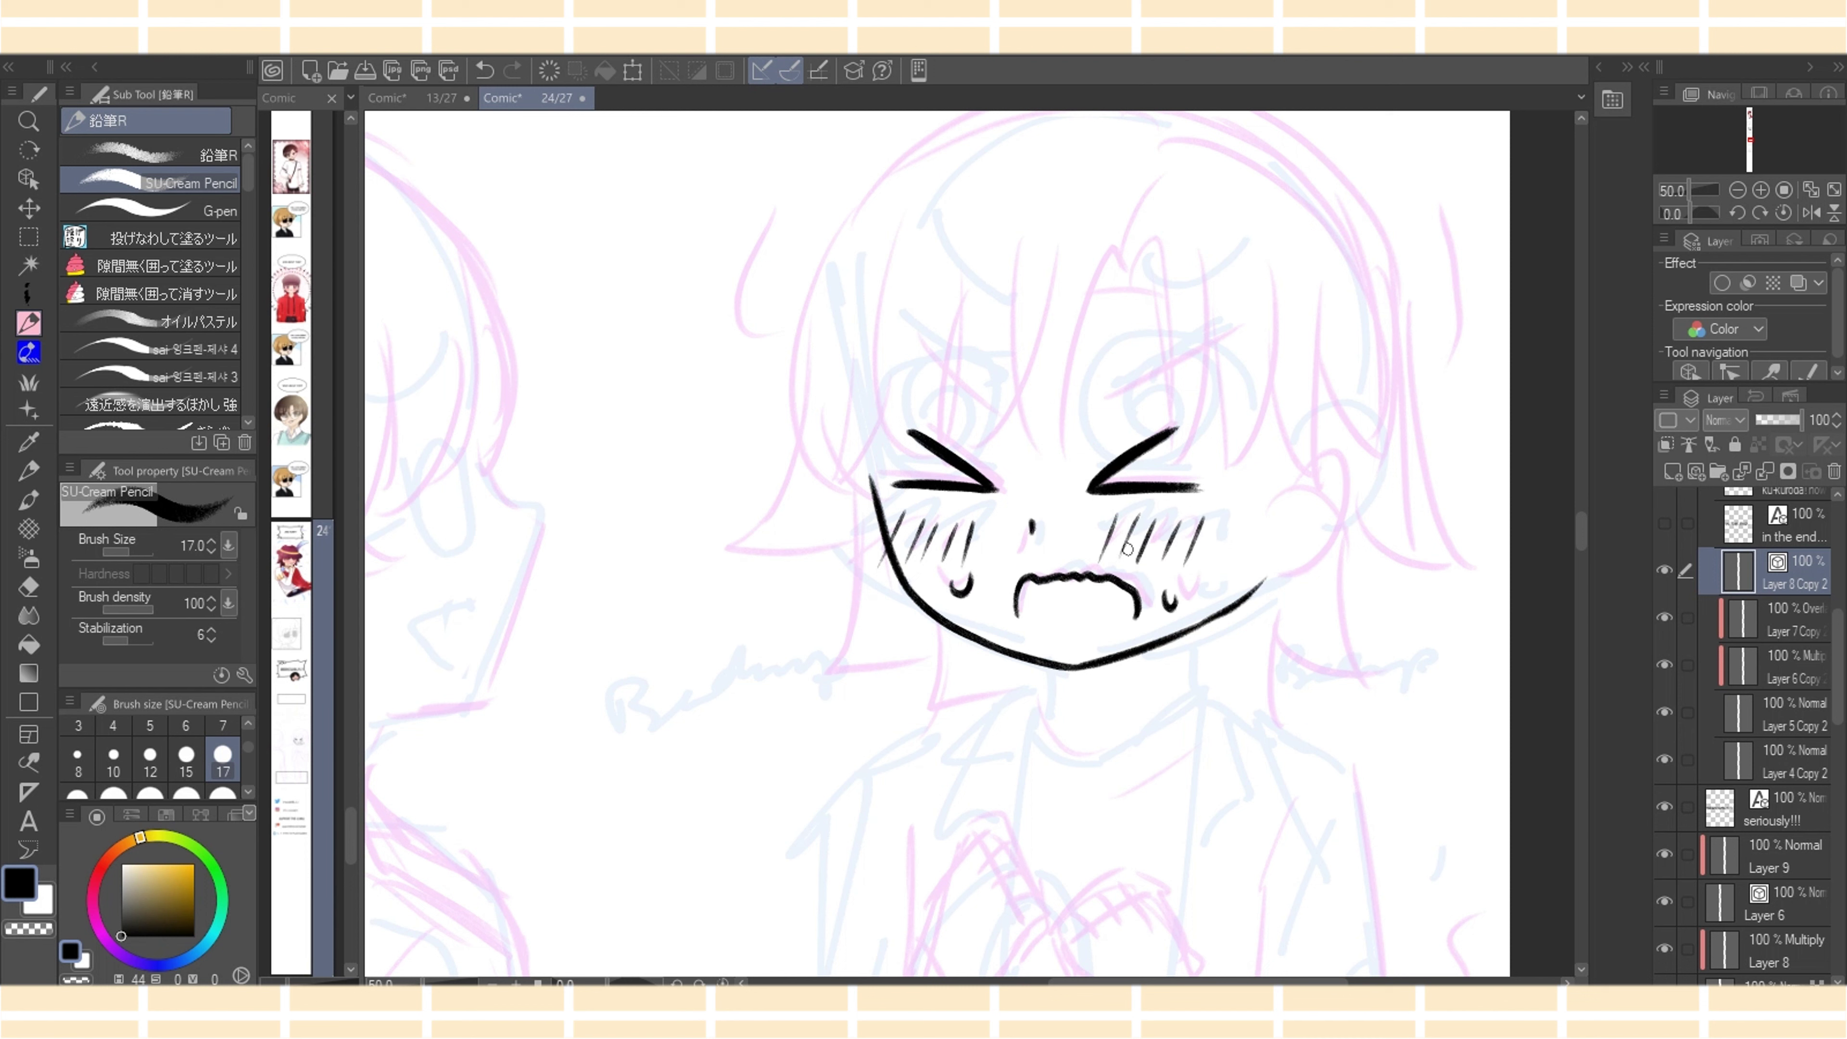
Lasso both closed eyes, move them slightly down the face and clear the selection
key(m)
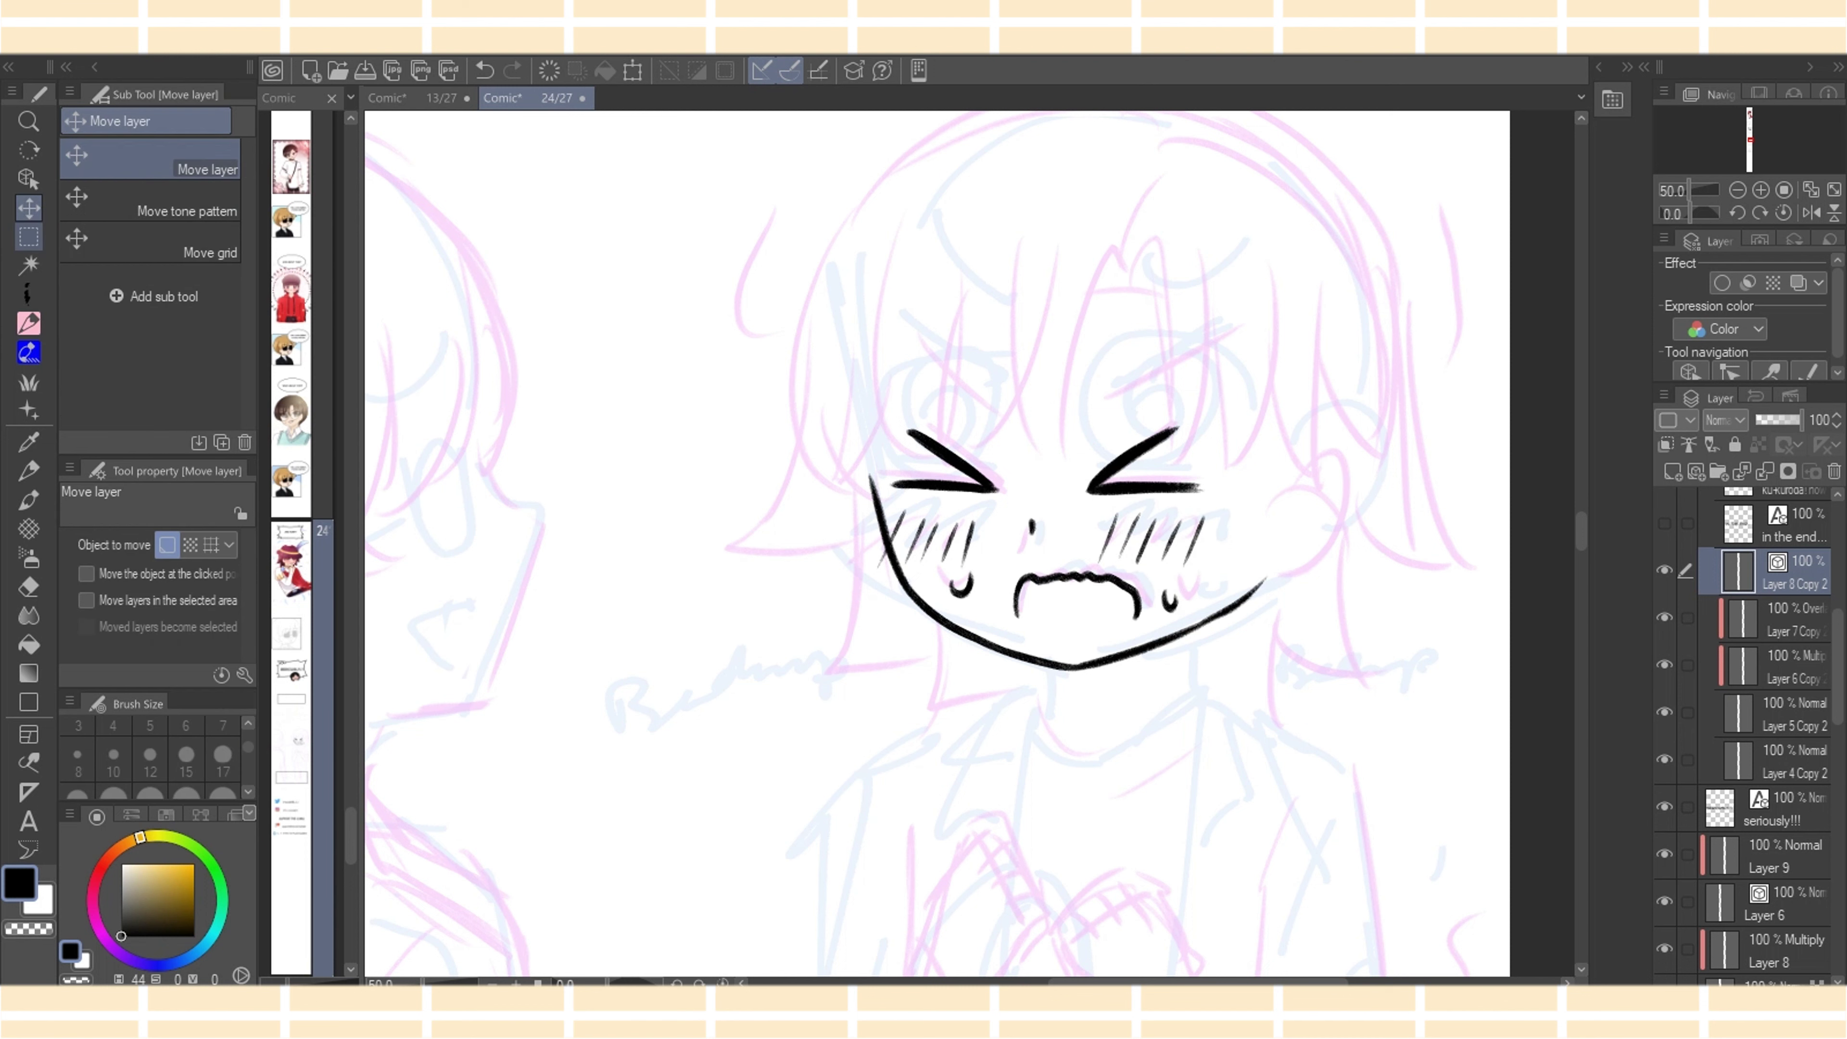
key(m)
mouse_move(930, 396)
mouse_down()
mouse_move(900, 423)
mouse_move(949, 511)
mouse_up()
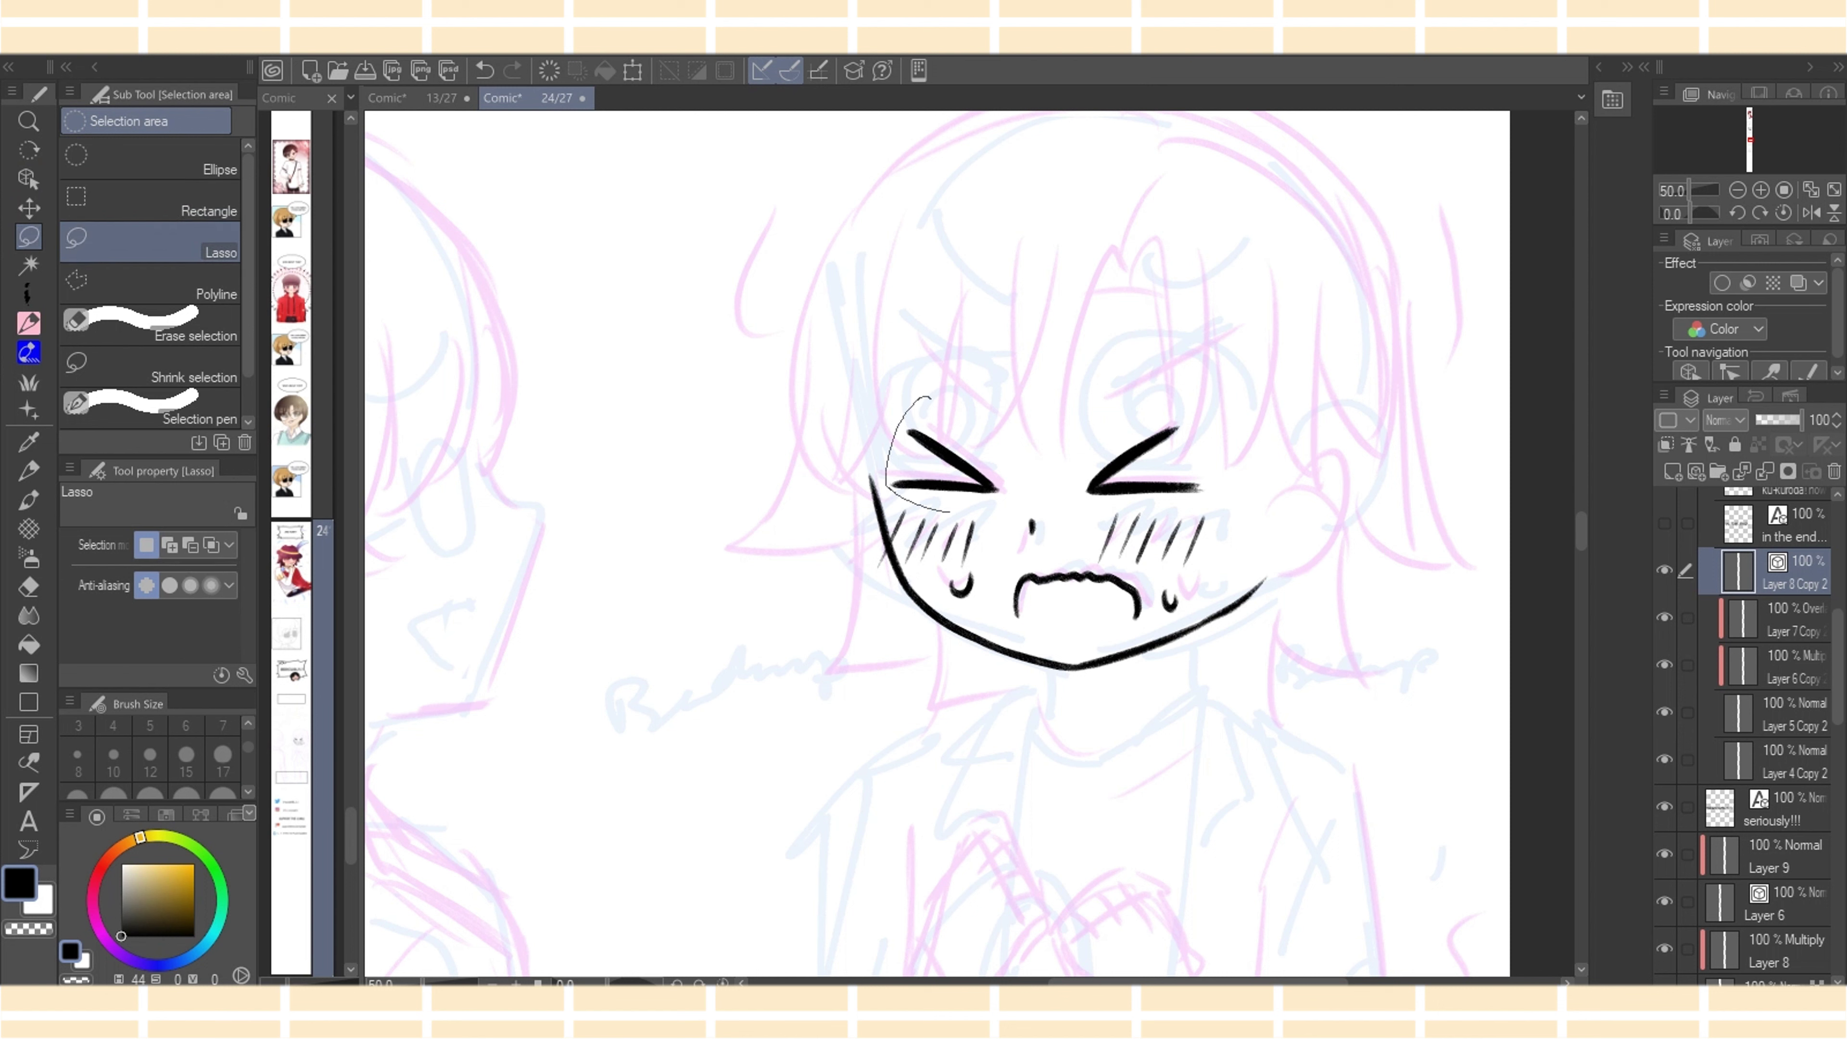
mouse_move(1082, 504)
mouse_down()
mouse_move(1243, 458)
mouse_move(924, 397)
mouse_up()
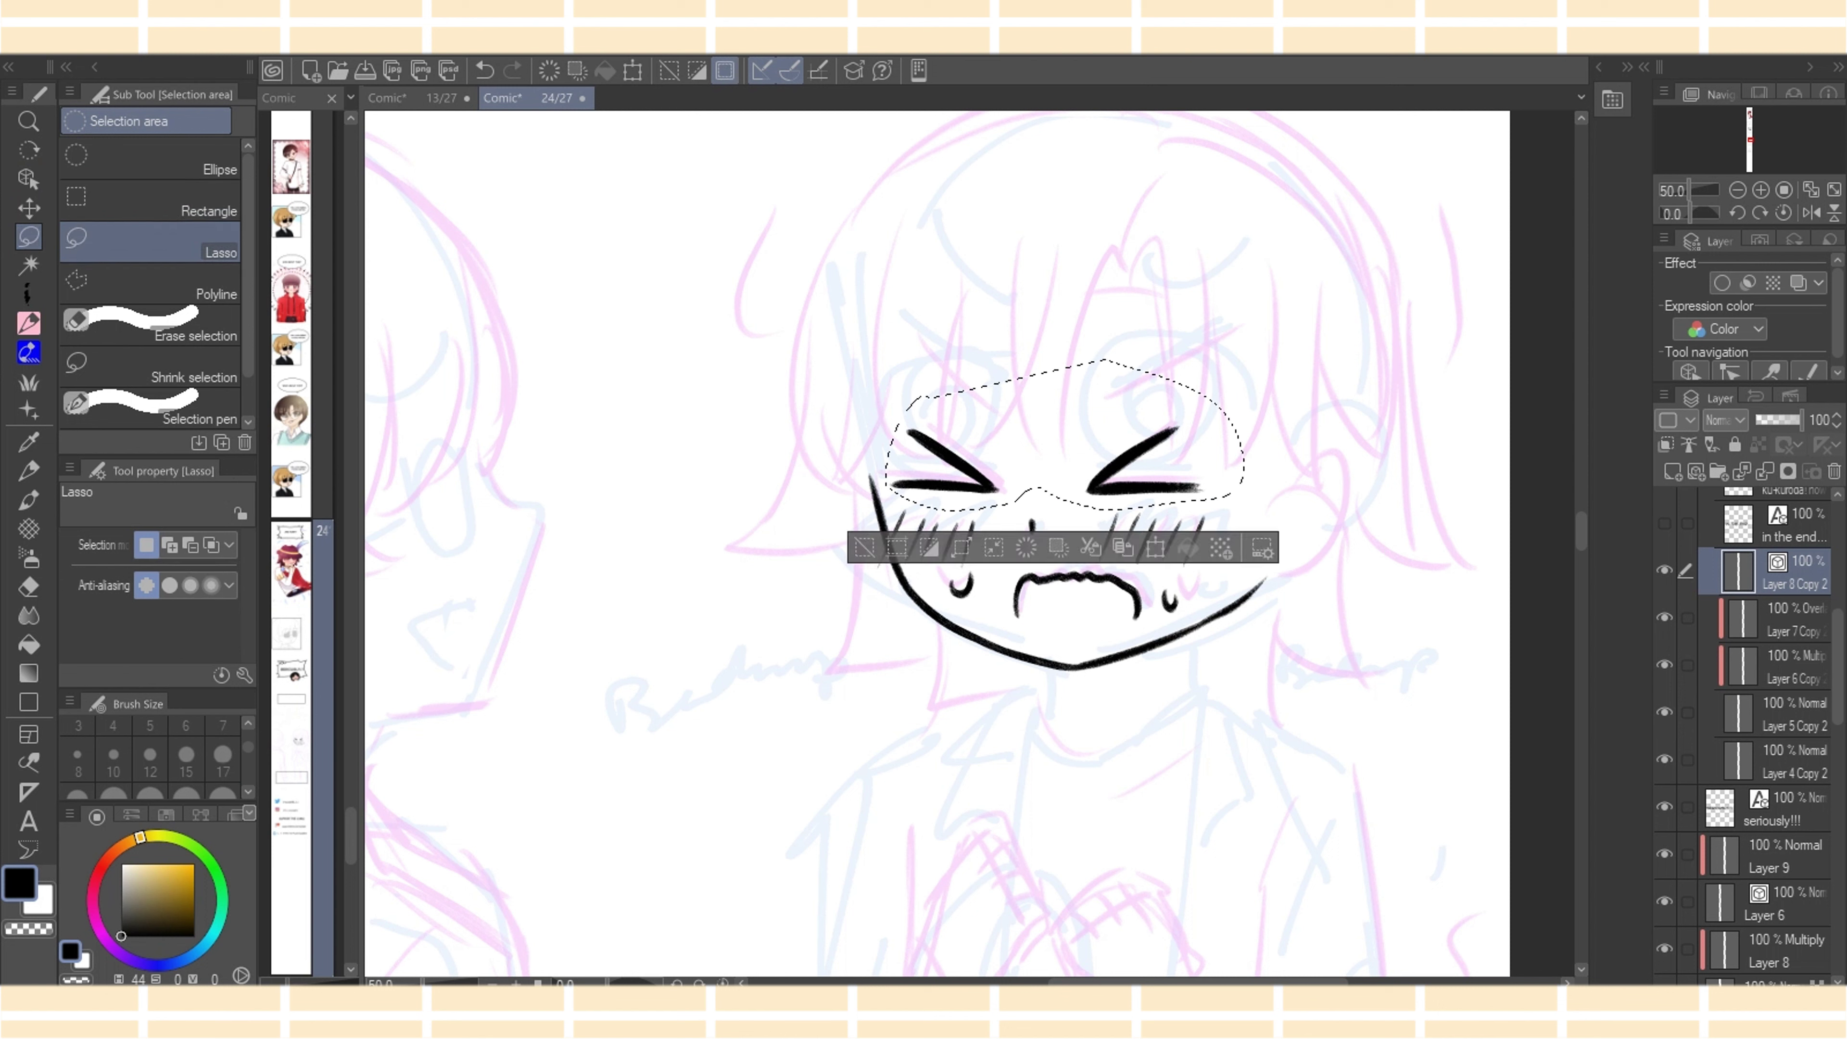
key(k)
drag(1062, 437, 1060, 451)
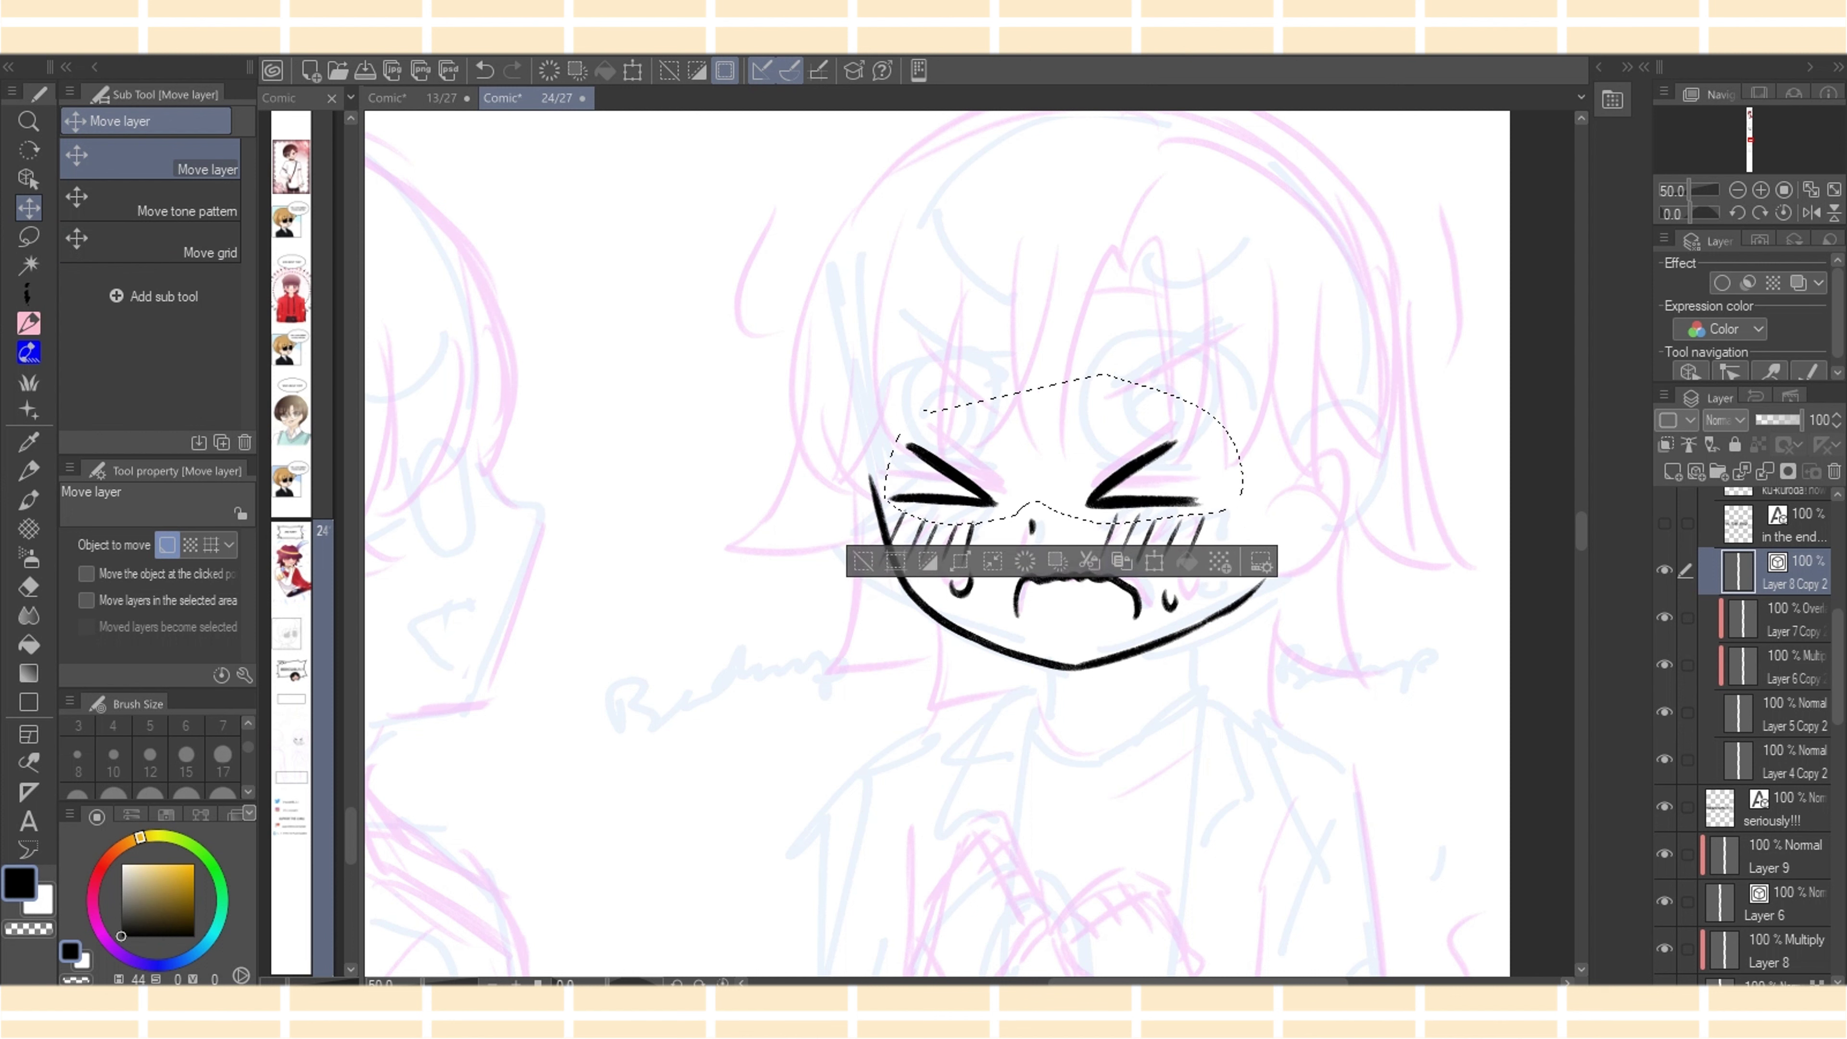
key(m)
key(ctrl+d)
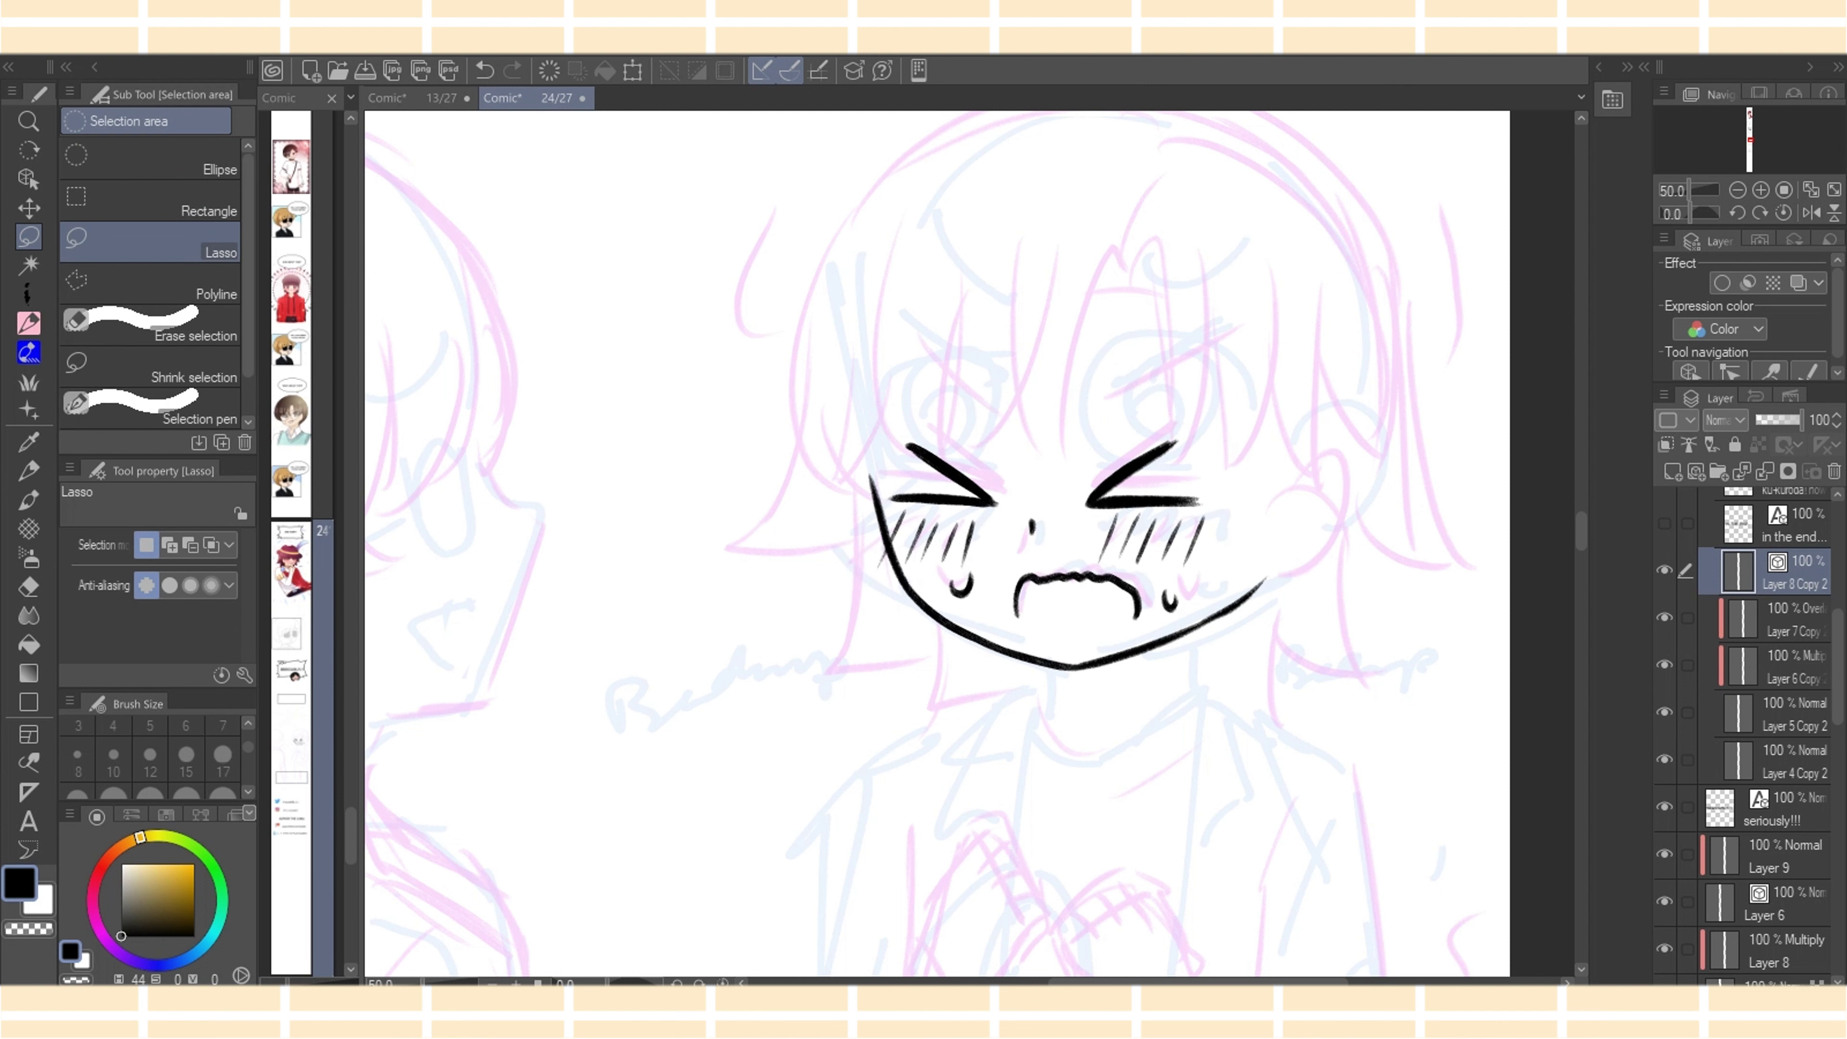
Redo the nose mark slightly lower and shift the mouth line slightly to the left
key(e)
key(p)
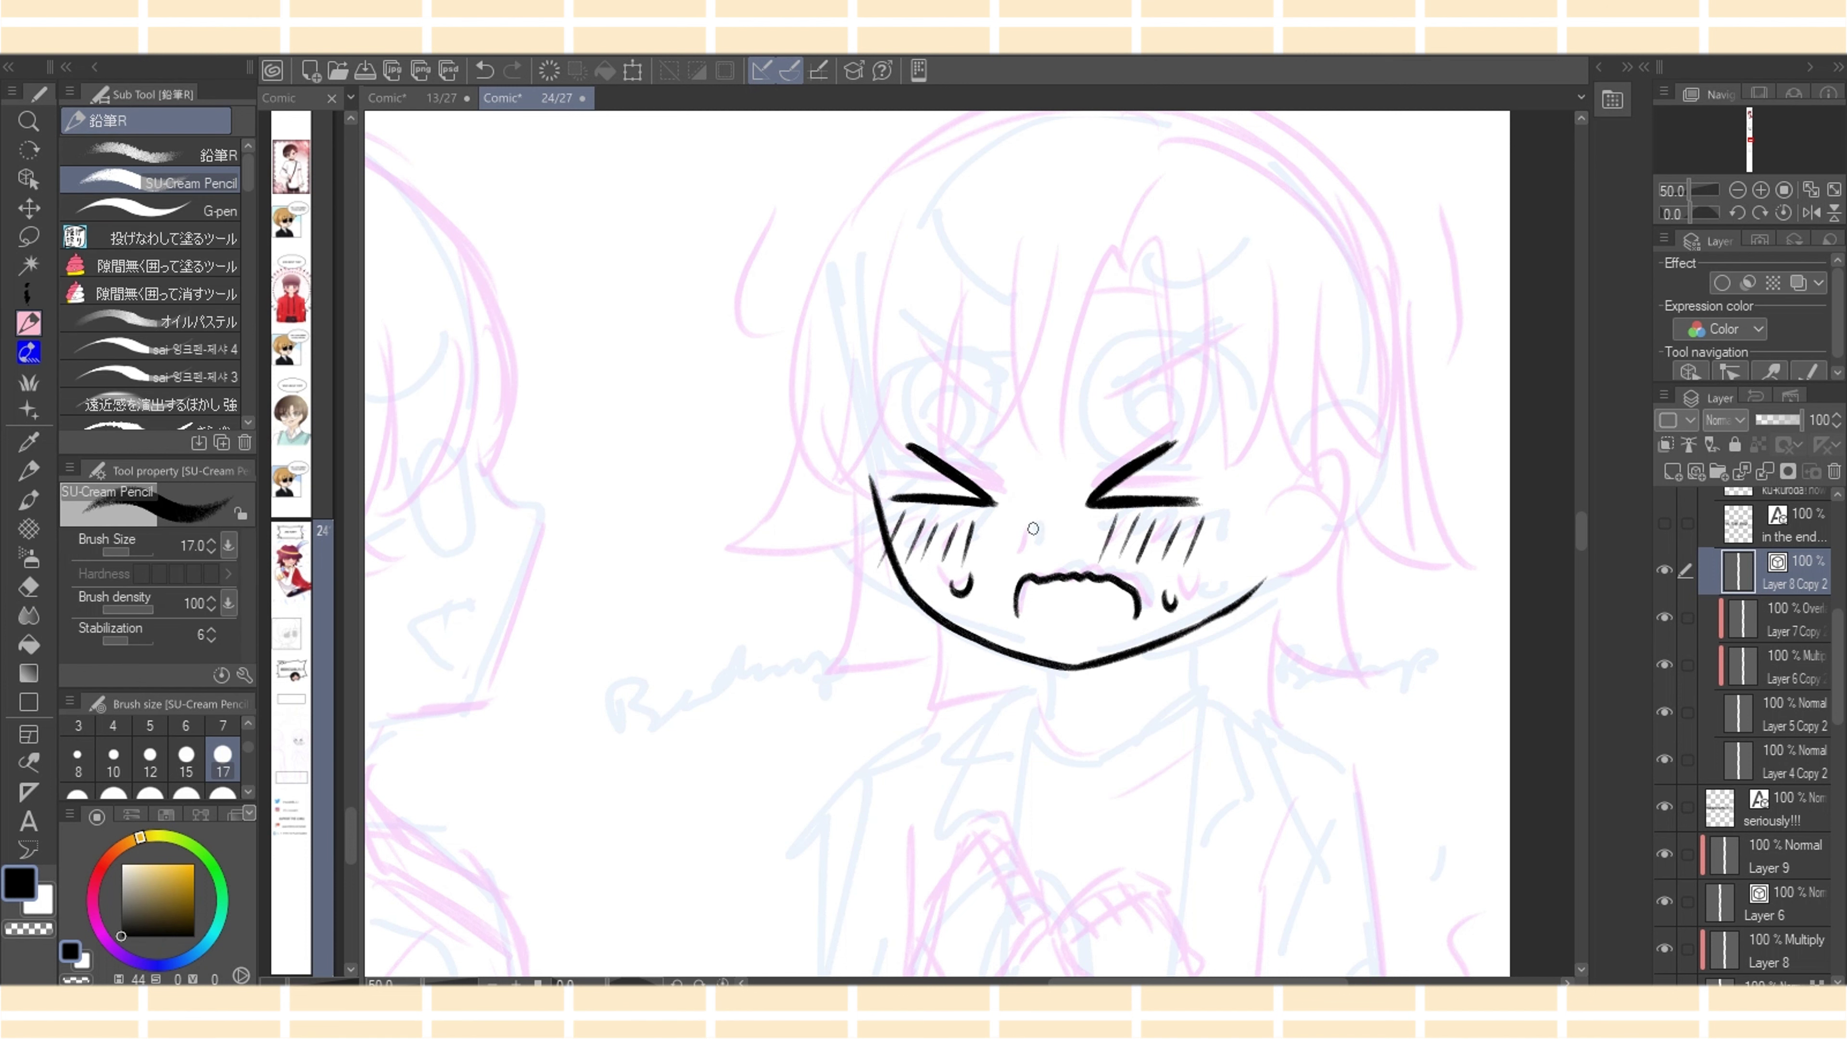
key(o)
click(1065, 576)
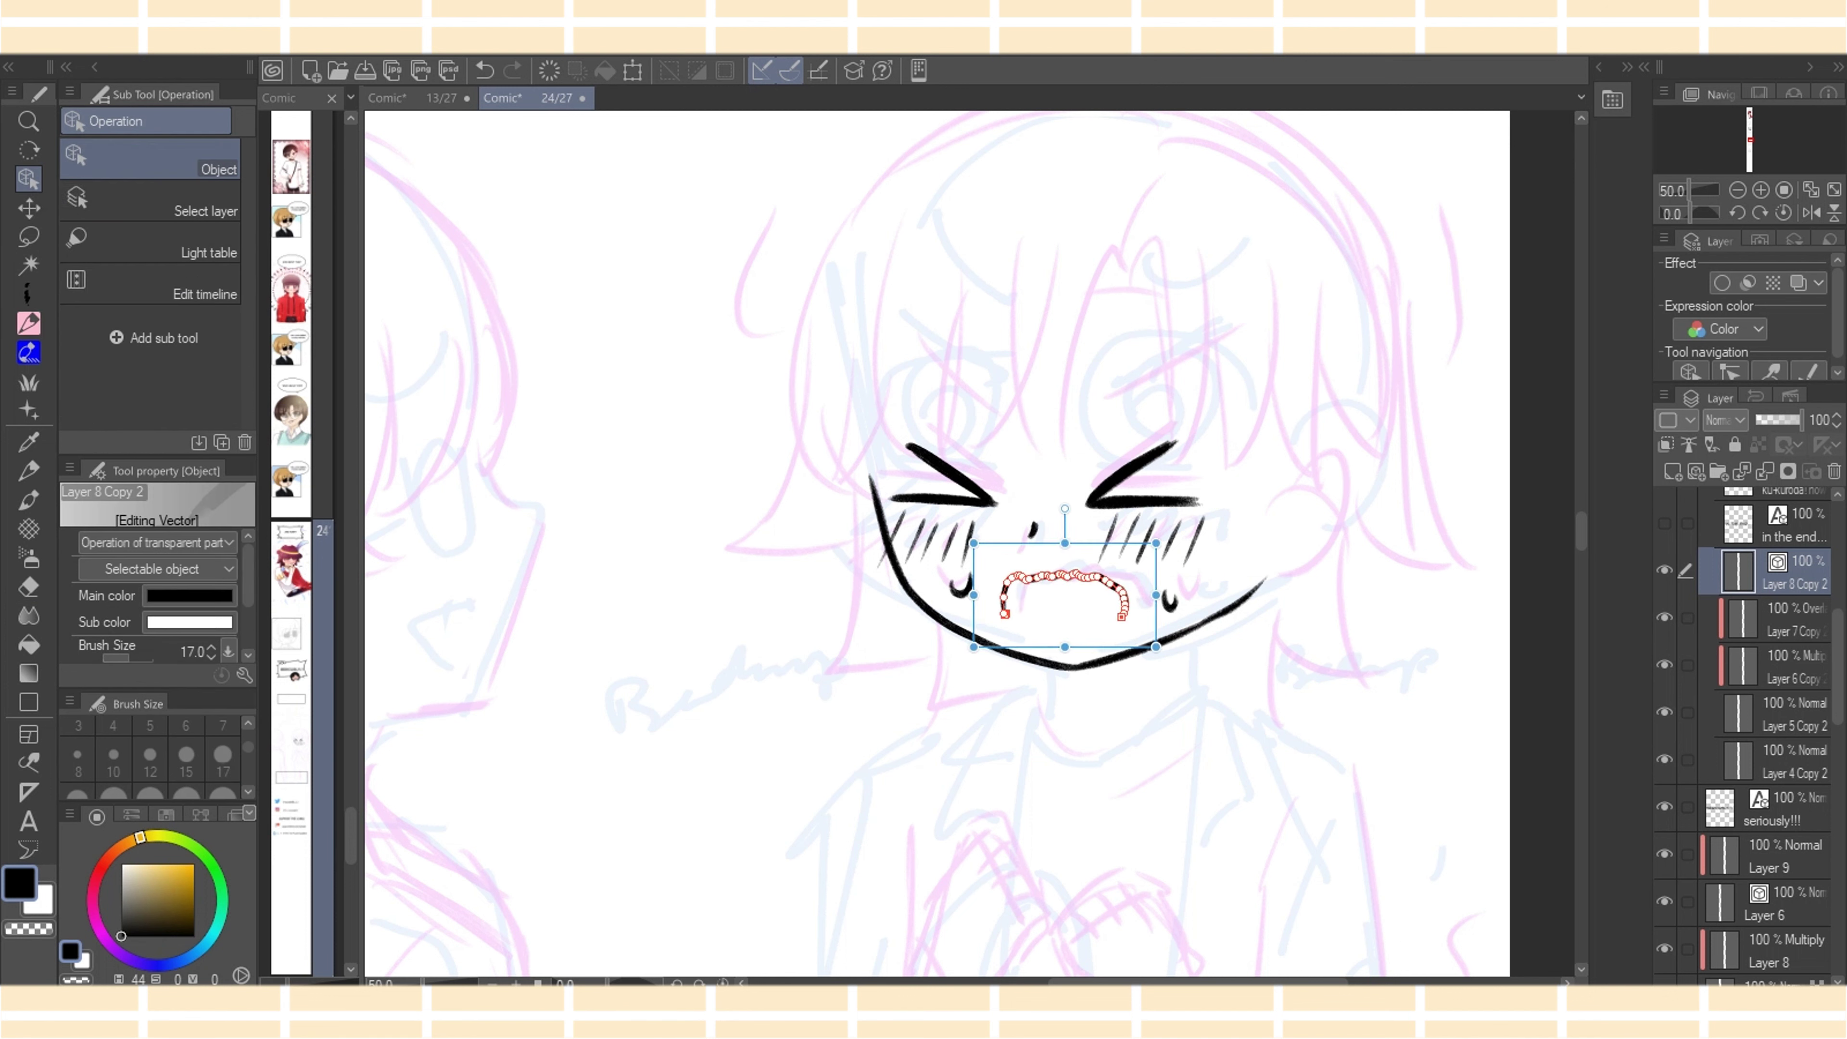
Ink the two angry eyebrows slanting toward the nose above the closed eyes
key(p)
drag(1094, 427, 1213, 351)
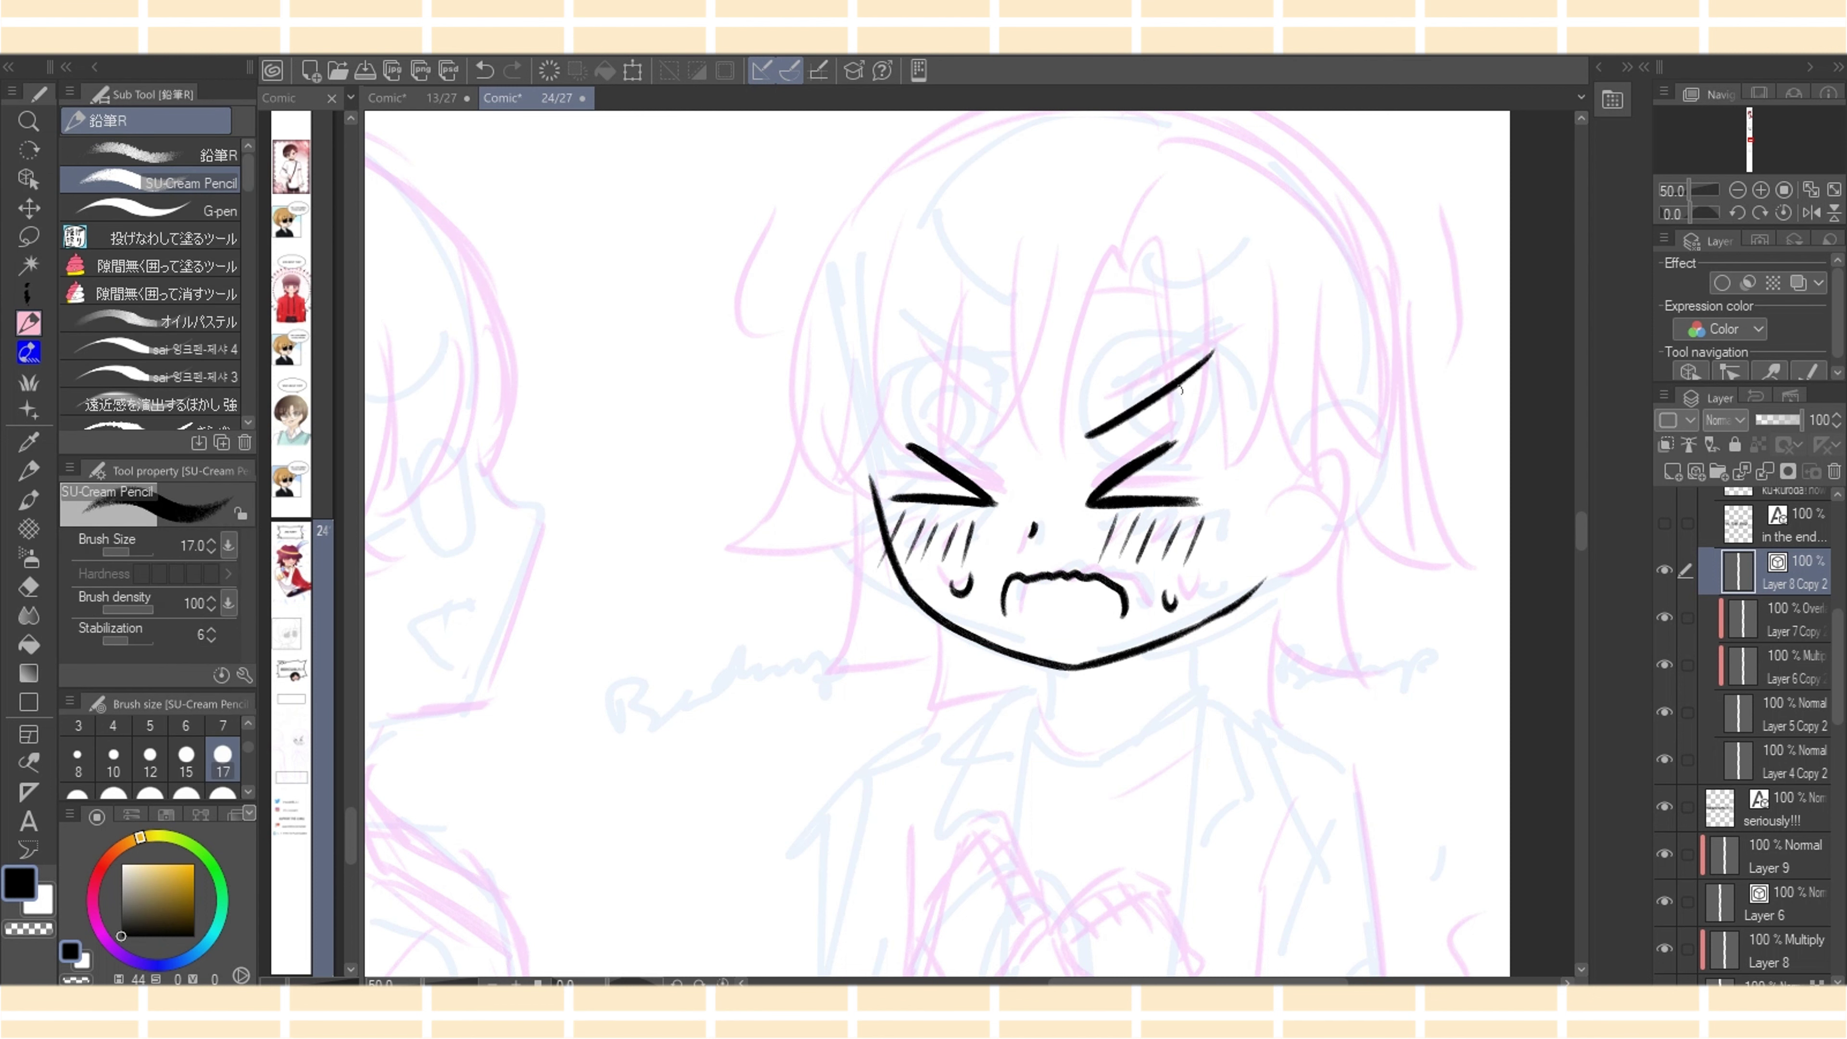
drag(918, 355, 1011, 437)
key(ctrl+z)
drag(915, 354, 1003, 435)
Ink the pointed central bang between the eyes and clean up its tip with the eraser
drag(1091, 288, 1058, 478)
mouse_move(1023, 276)
mouse_down()
mouse_move(1065, 484)
mouse_move(1002, 372)
mouse_move(1064, 484)
mouse_up()
key(ctrl+z)
key(ctrl+z)
drag(1023, 284, 1060, 473)
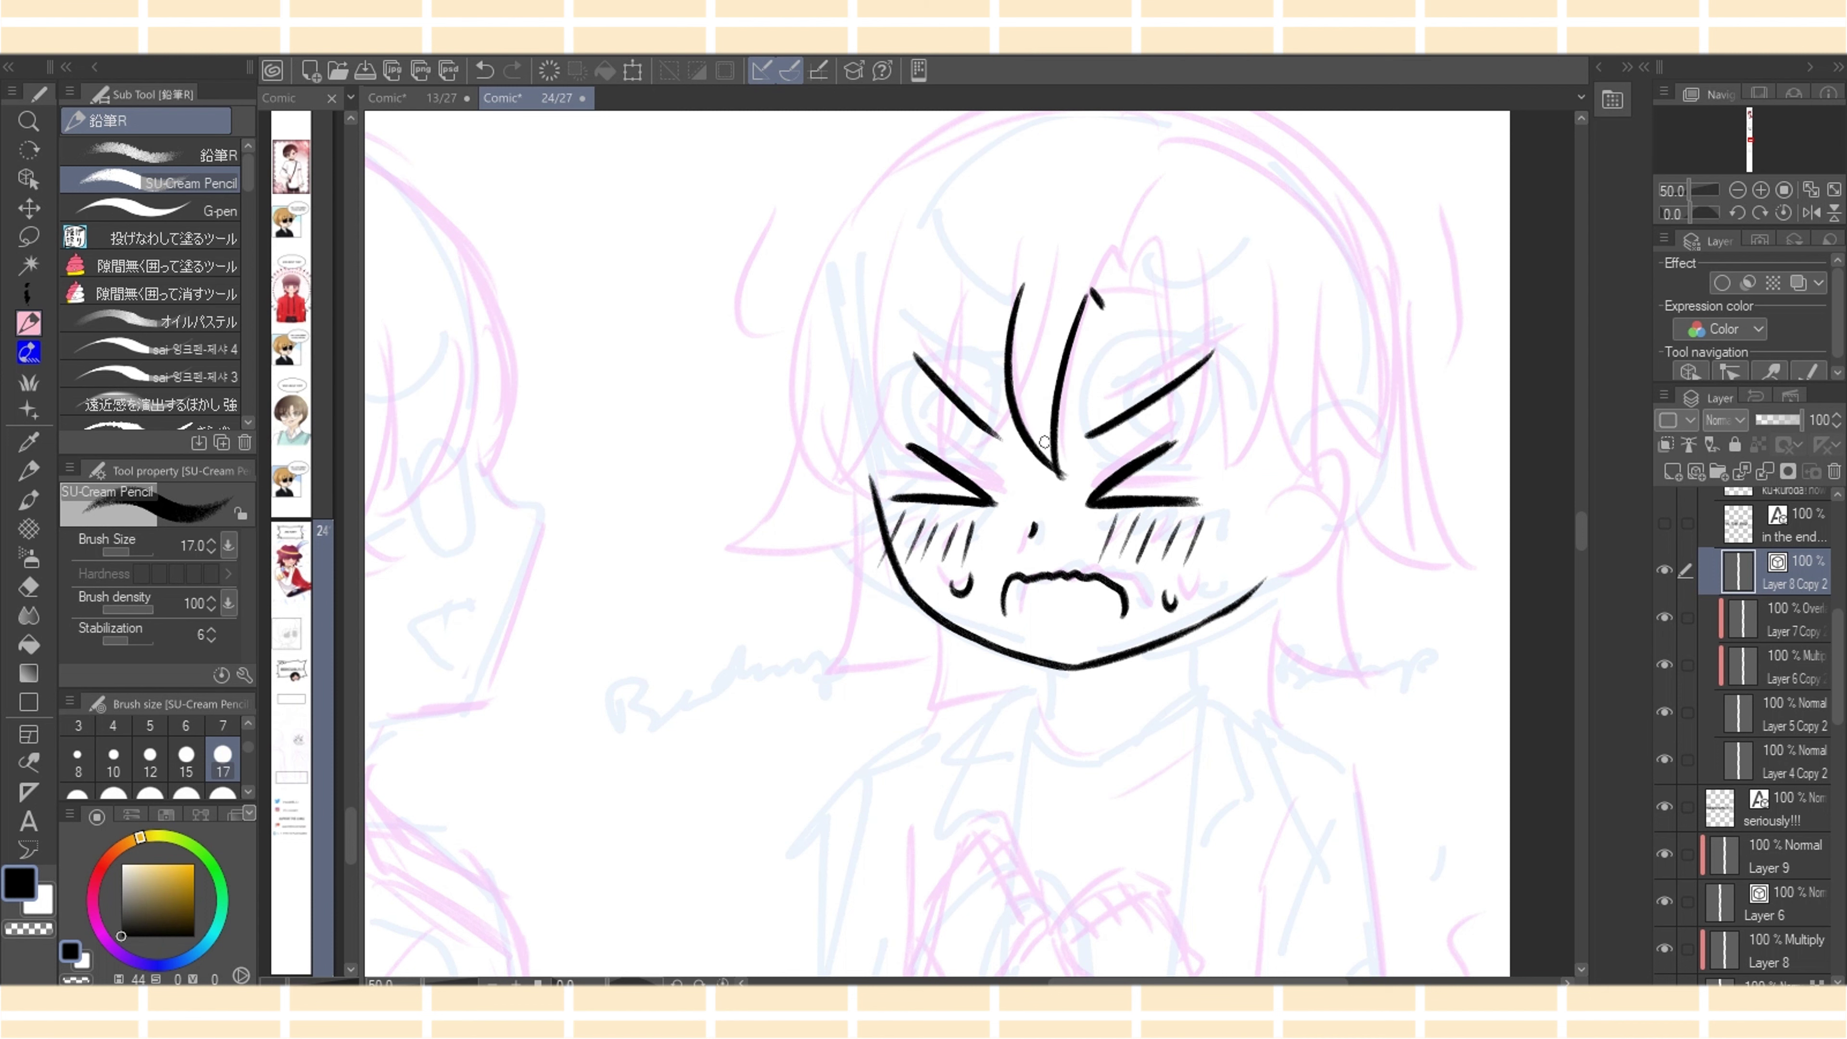
key(e)
click(1061, 478)
drag(1006, 387, 960, 466)
key(ctrl+z)
Ink the remaining bangs over the left eye and the rounded side lock beside the left cheek
key(p)
drag(974, 321, 956, 473)
mouse_move(891, 268)
mouse_down()
mouse_move(929, 479)
mouse_move(960, 485)
mouse_move(882, 373)
mouse_move(958, 483)
mouse_up()
key(ctrl+z)
drag(892, 432, 845, 498)
drag(858, 376, 881, 524)
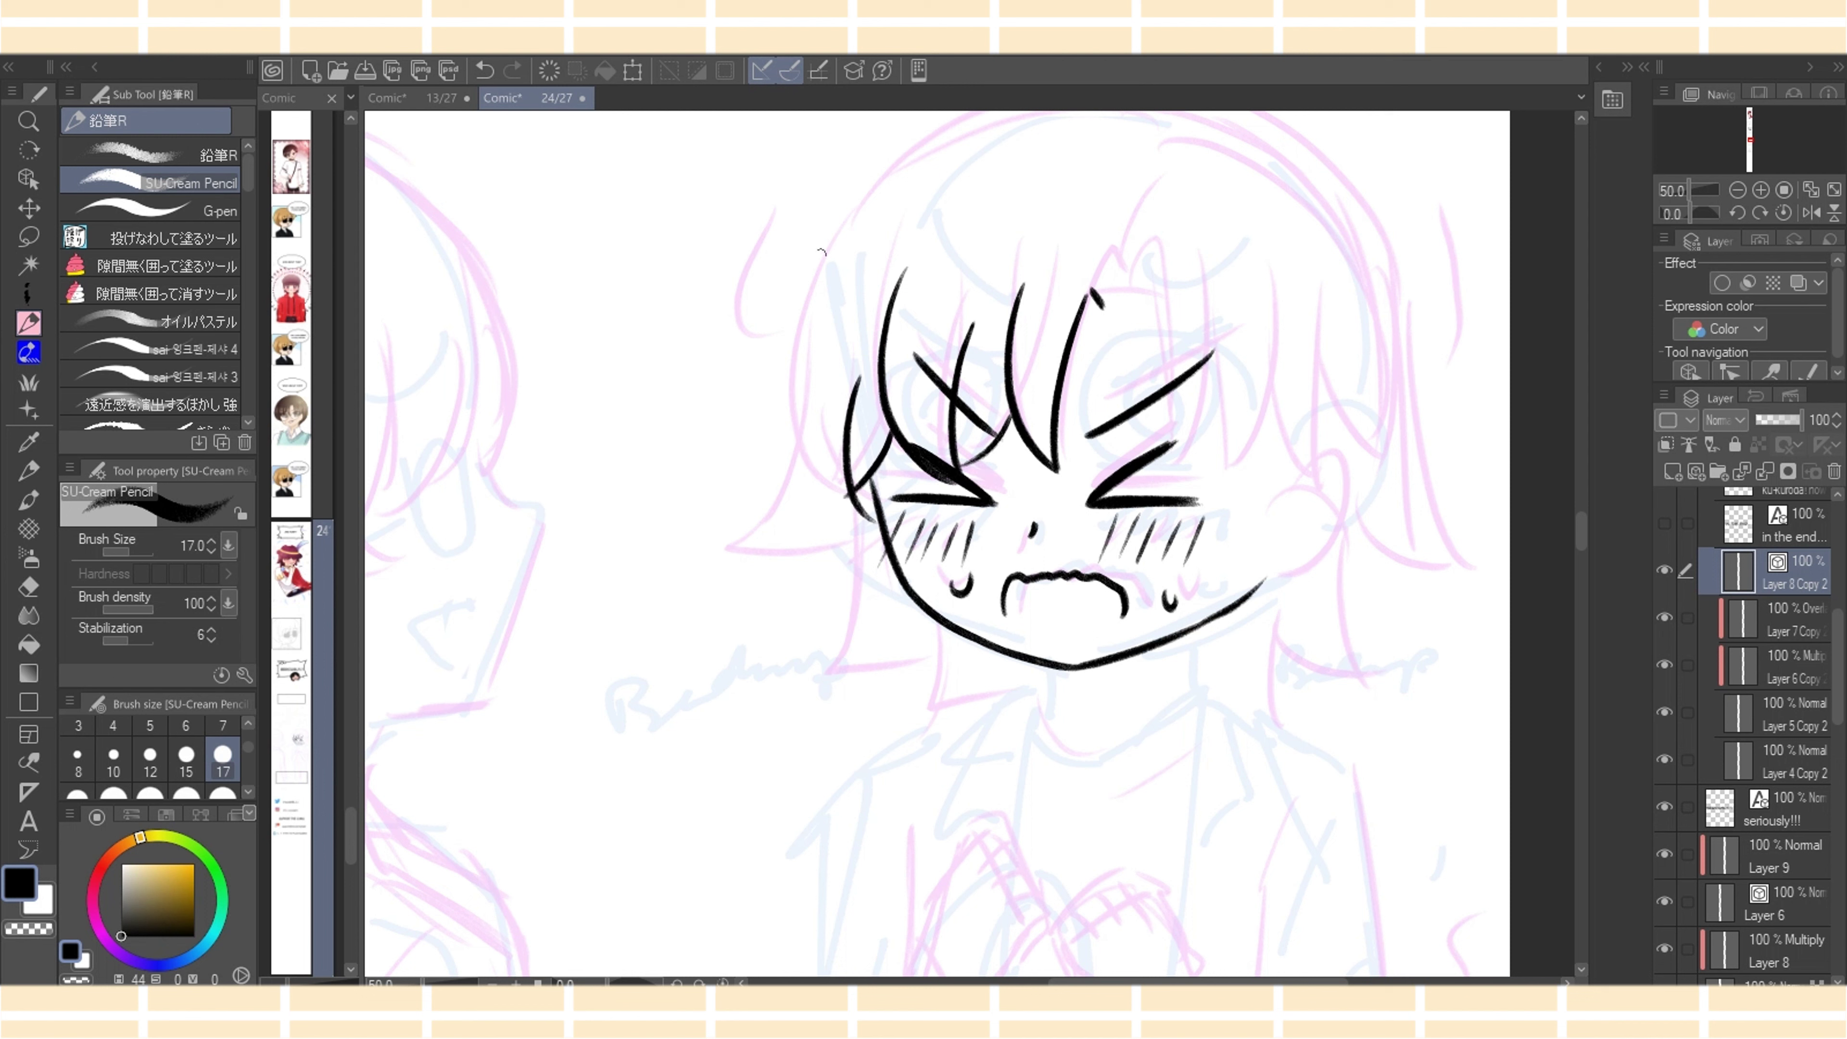
mouse_move(834, 235)
mouse_down()
mouse_move(836, 502)
mouse_move(869, 509)
mouse_up()
key(e)
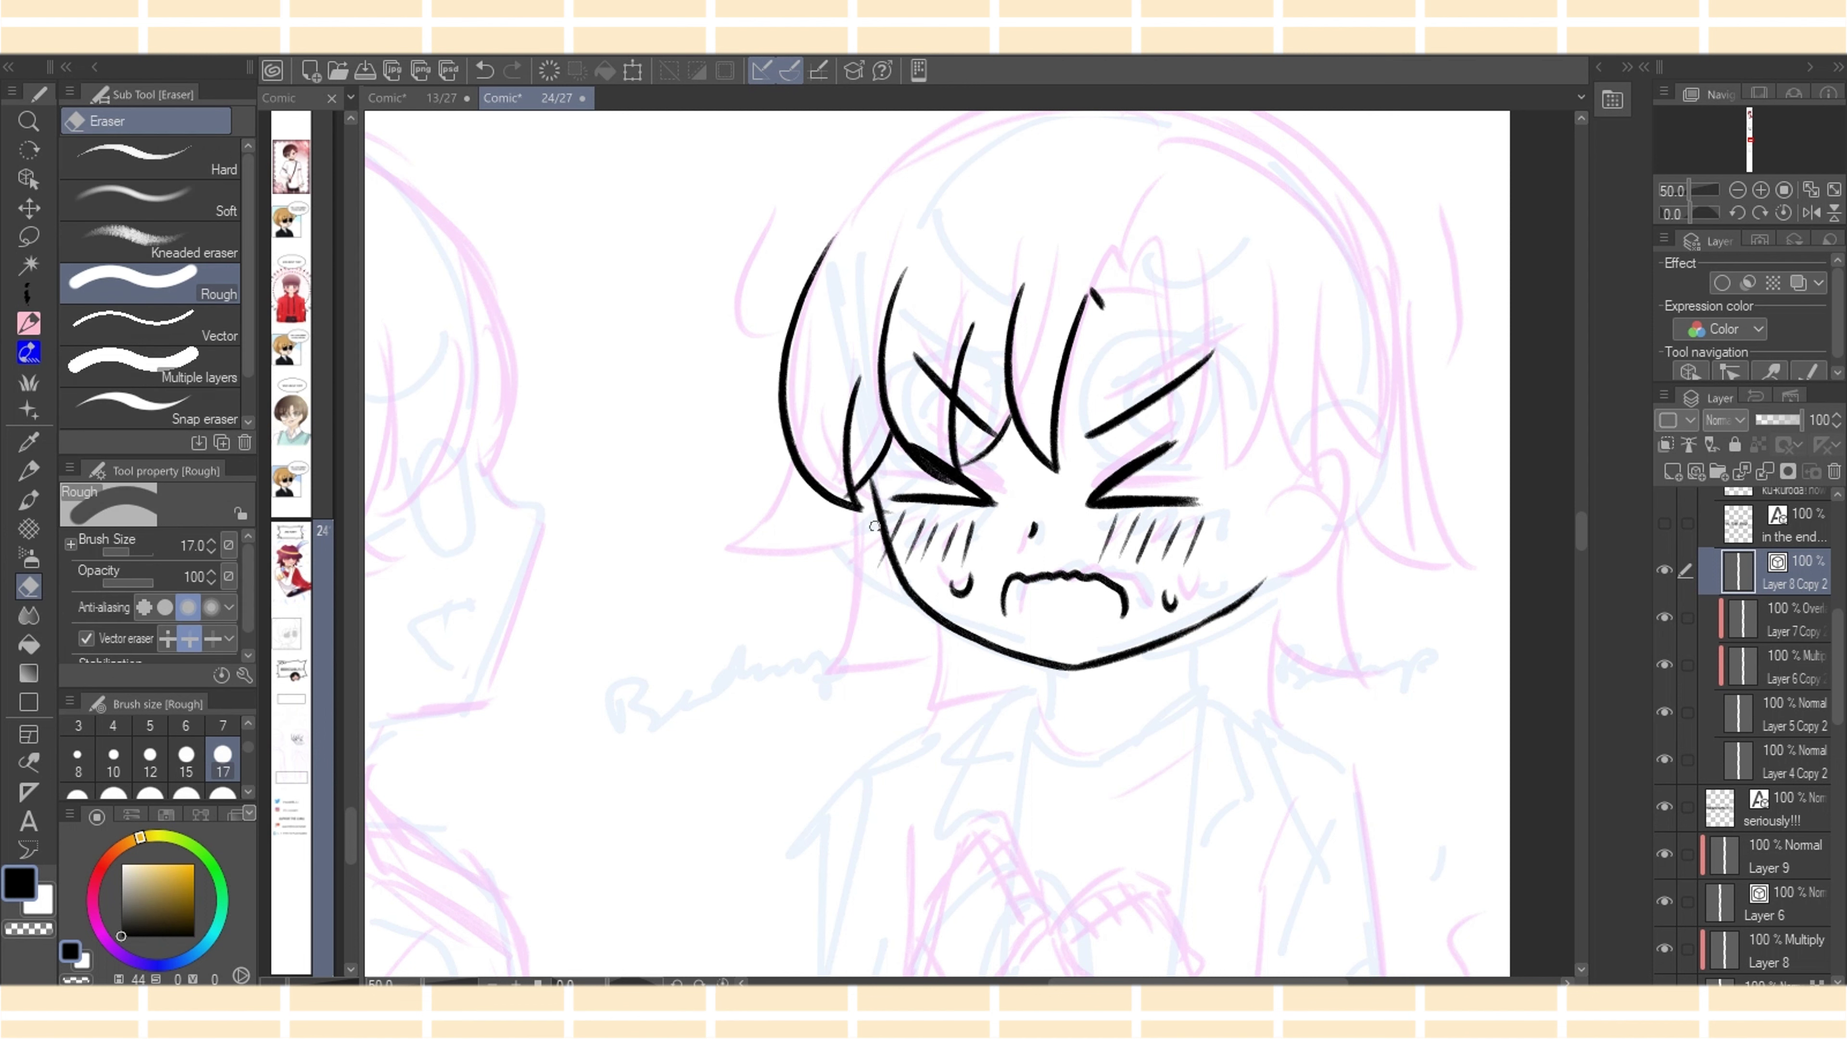
key(p)
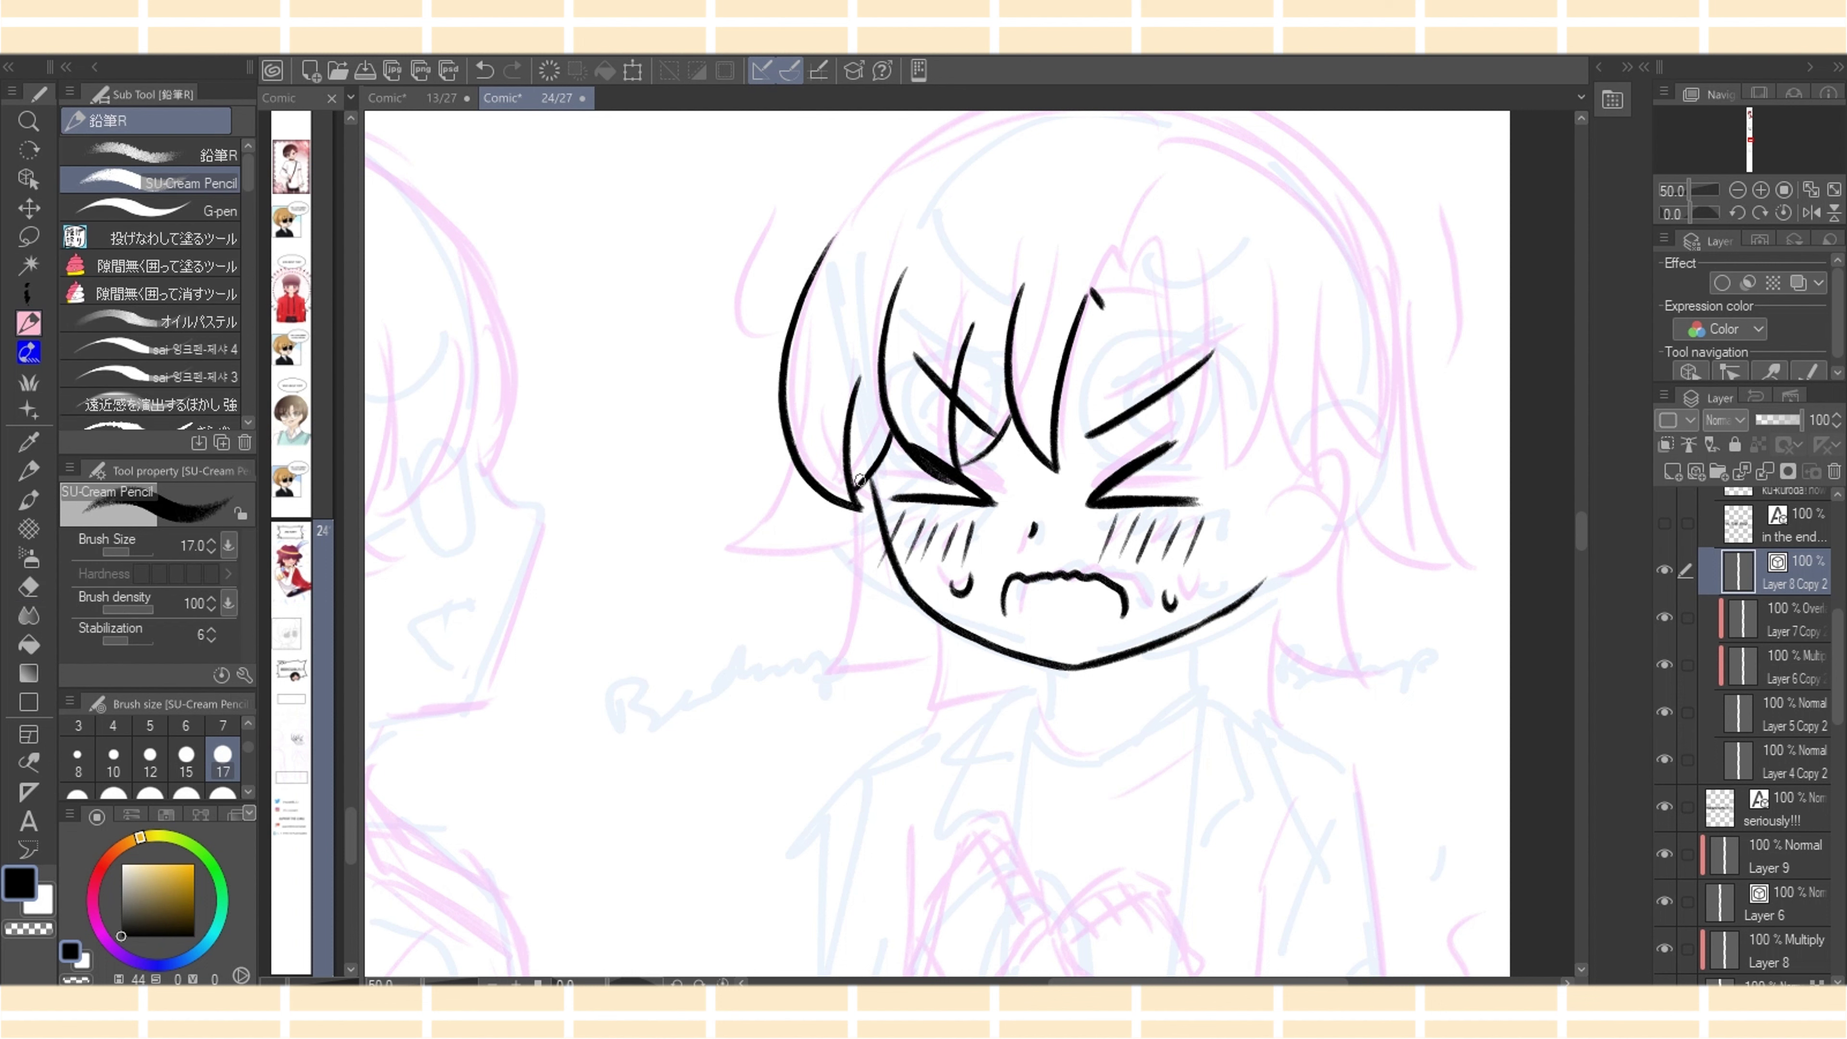
Ink the small zigzag at the hair parting on the forehead
mouse_move(1102, 308)
mouse_down()
mouse_move(1141, 287)
mouse_move(1081, 310)
mouse_up()
key(ctrl+z)
key(ctrl+z)
Flip the canvas view horizontally and ink the two bang strands next to the parting over the other eye
click(1810, 212)
drag(814, 292, 805, 460)
key(ctrl+z)
drag(749, 271, 815, 491)
key(ctrl+z)
key(ctrl+z)
drag(812, 289, 827, 487)
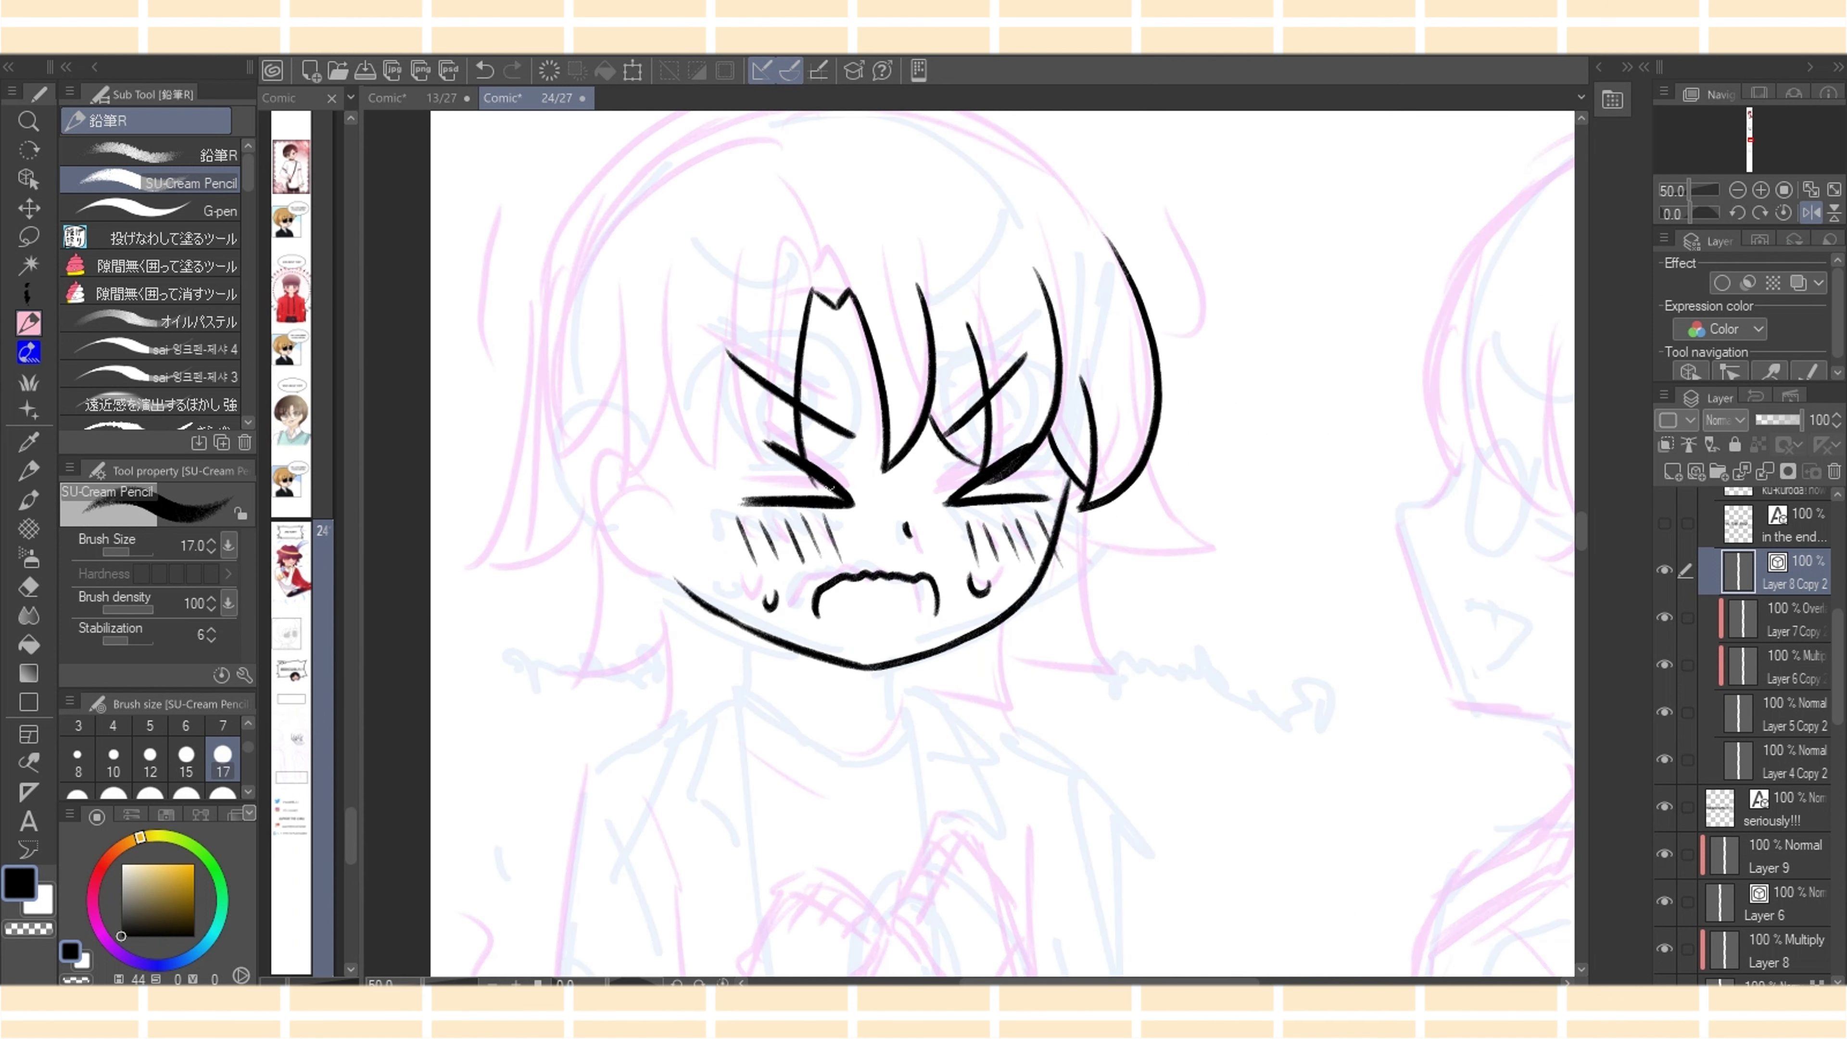
mouse_move(752, 275)
mouse_down()
mouse_move(779, 459)
mouse_move(825, 456)
mouse_up()
key(ctrl+z)
key(ctrl+z)
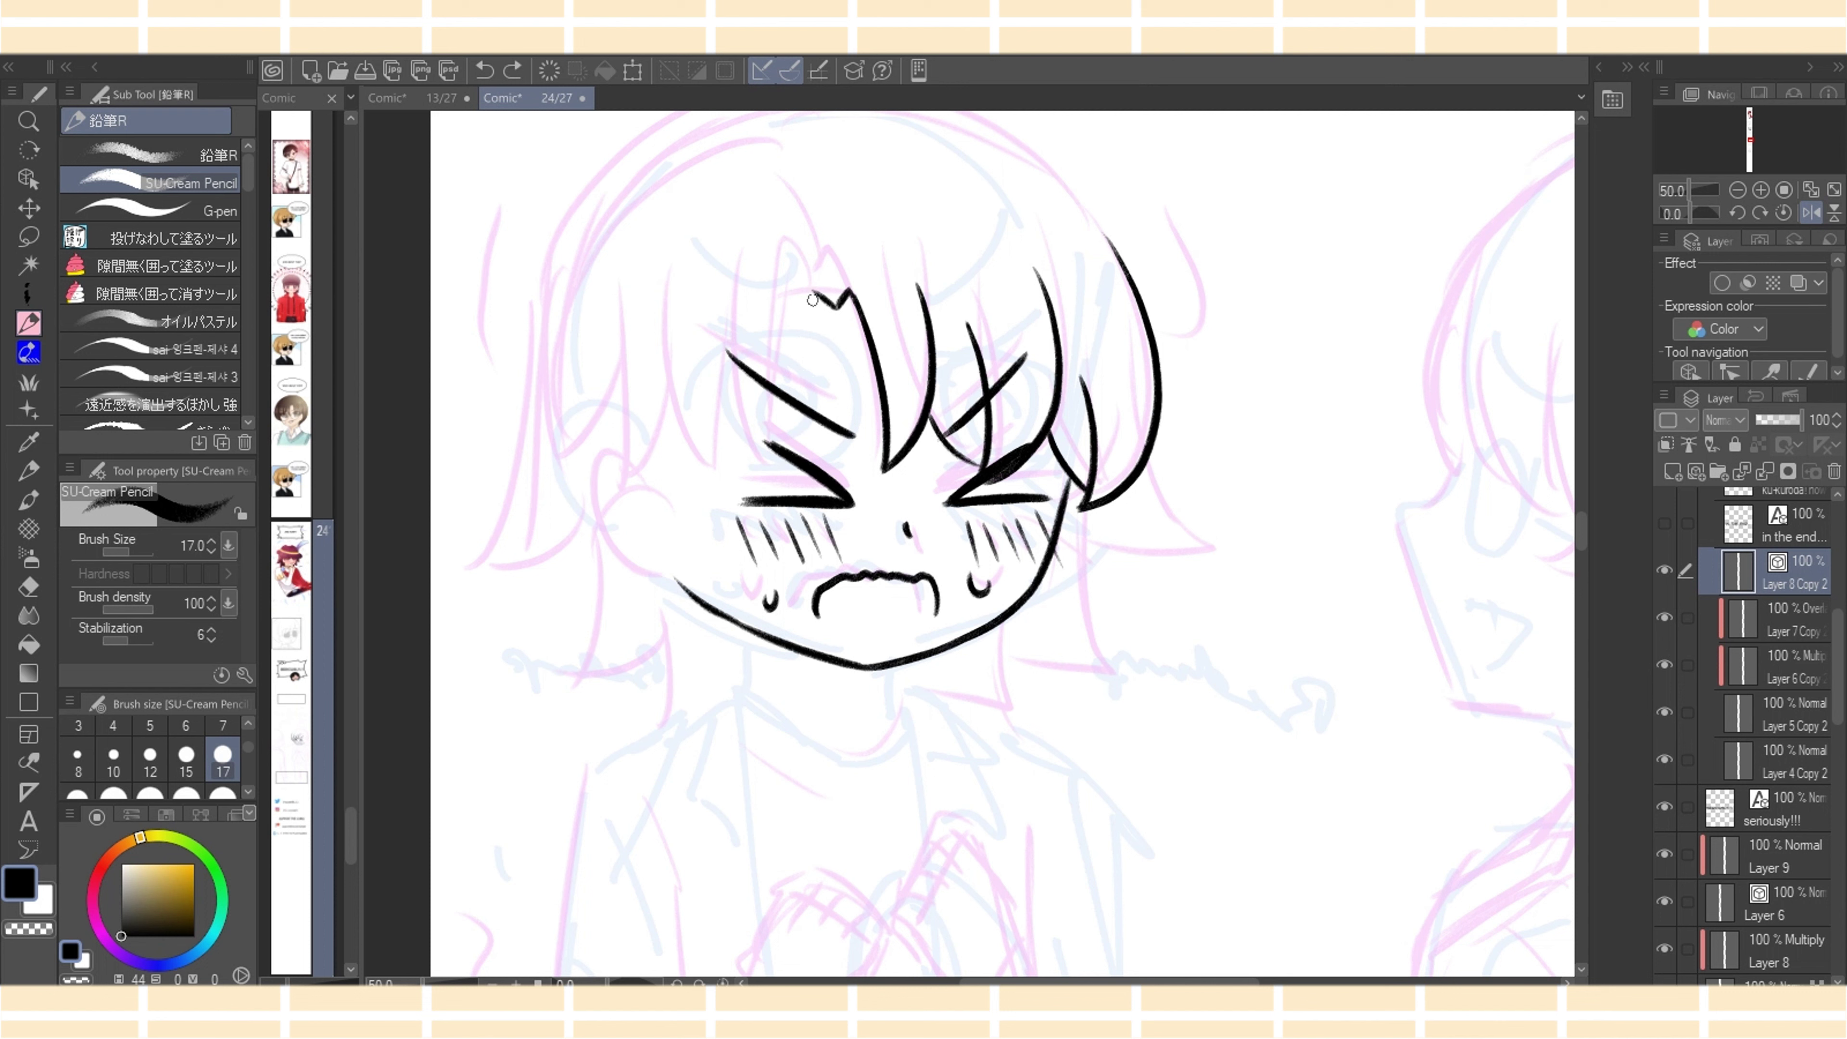
drag(814, 283, 804, 460)
drag(753, 273, 814, 460)
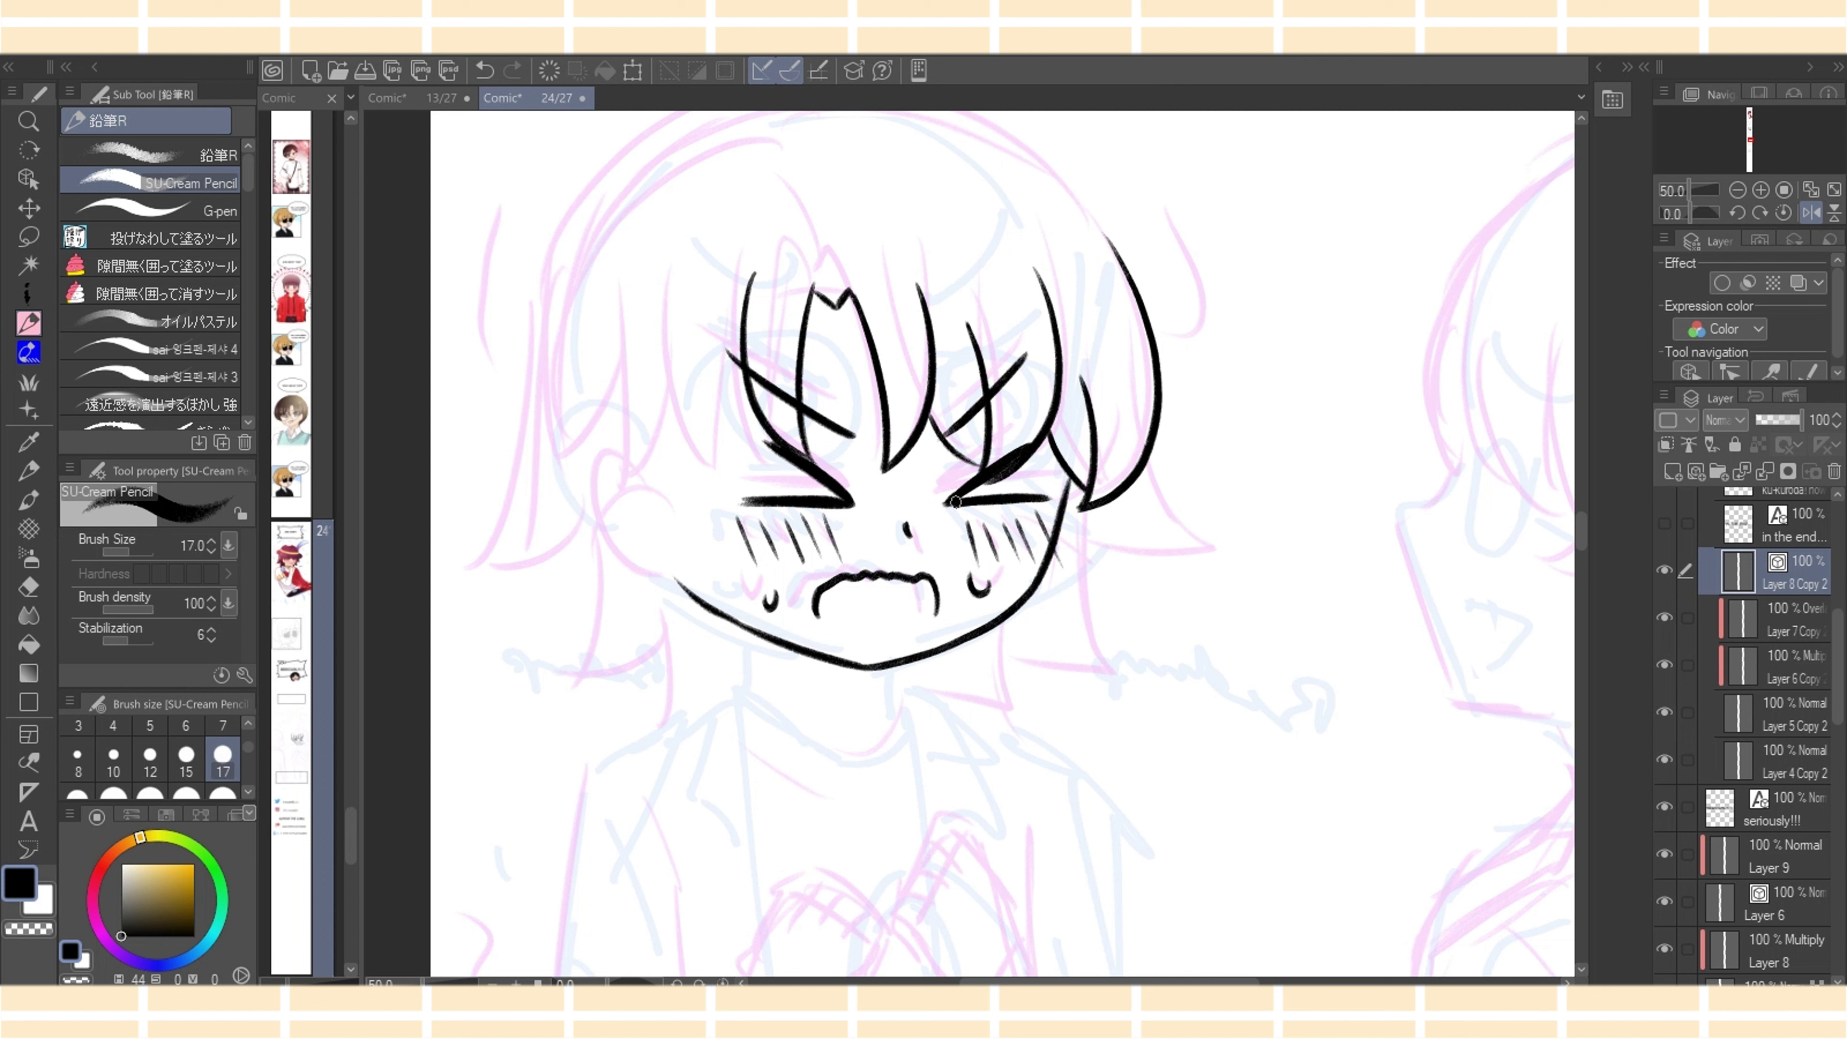
drag(689, 258, 767, 487)
drag(741, 371, 767, 486)
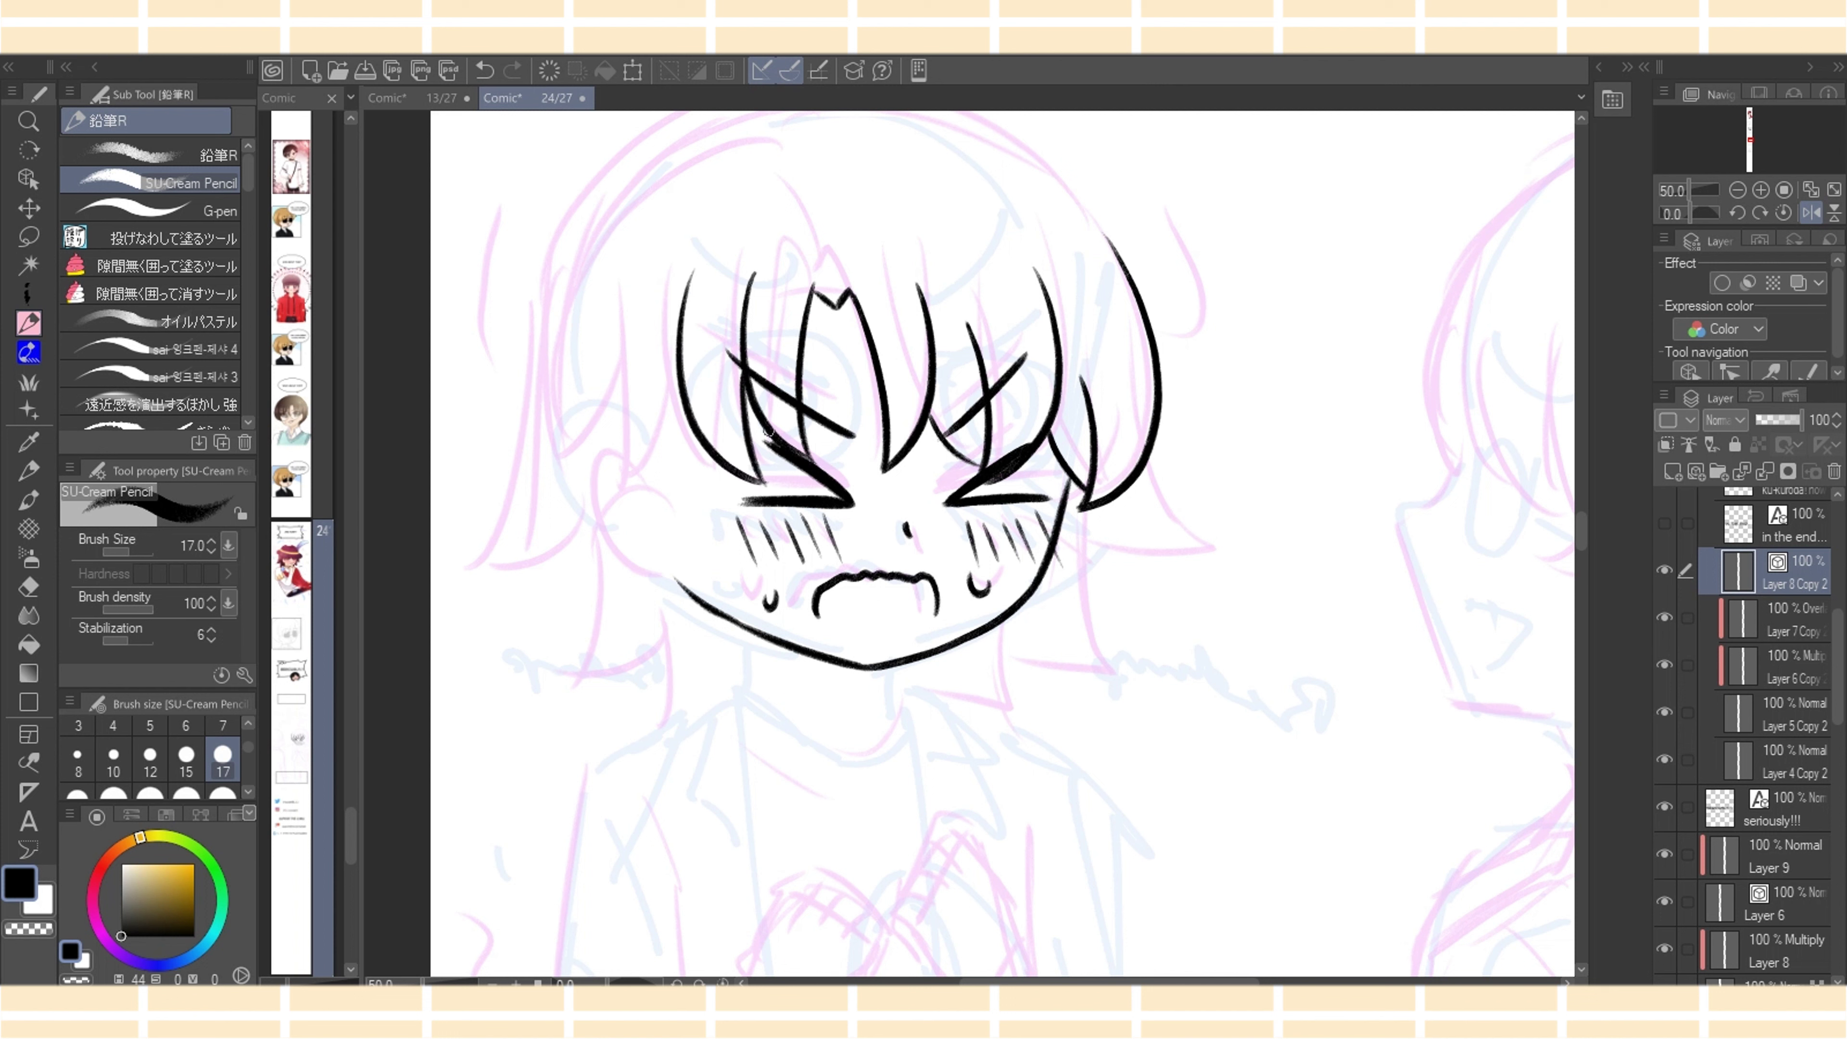
key(ctrl+z)
key(ctrl+z)
drag(690, 260, 757, 462)
drag(735, 359, 763, 470)
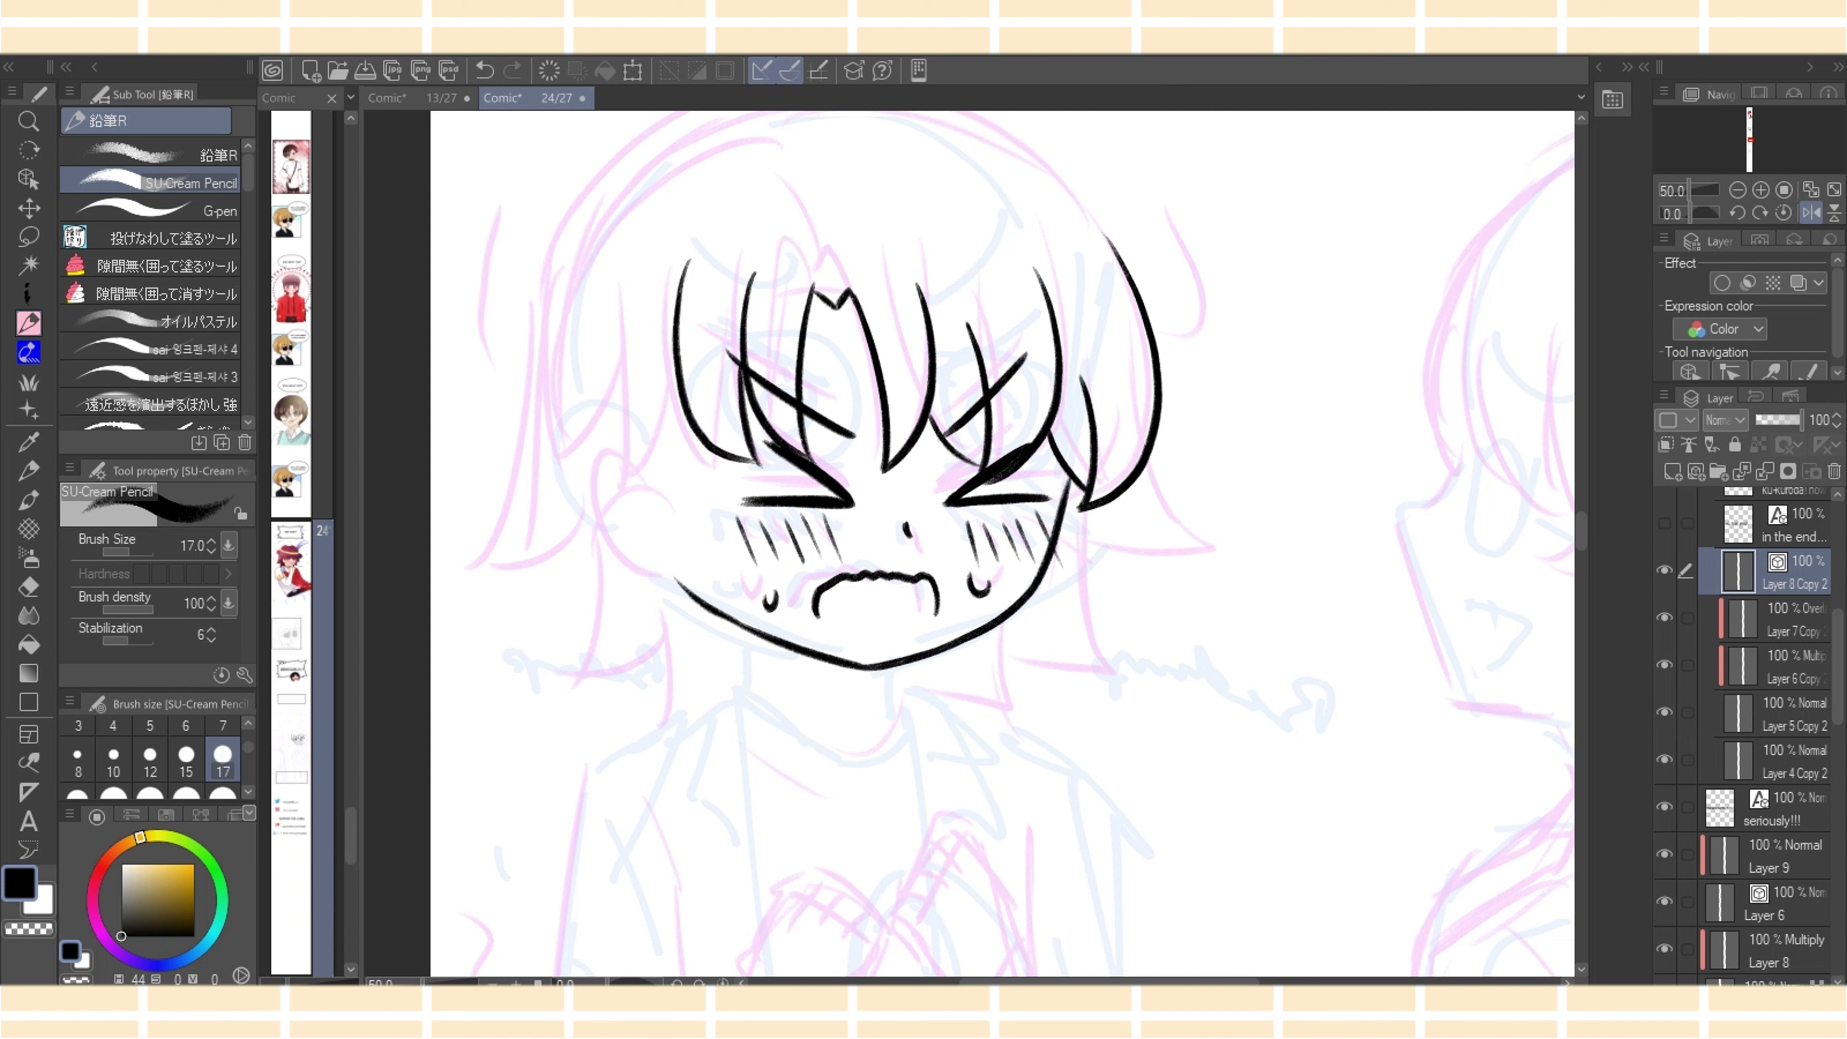
key(ctrl+z)
key(ctrl+z)
drag(686, 261, 753, 484)
drag(736, 359, 761, 487)
key(ctrl+z)
key(ctrl+z)
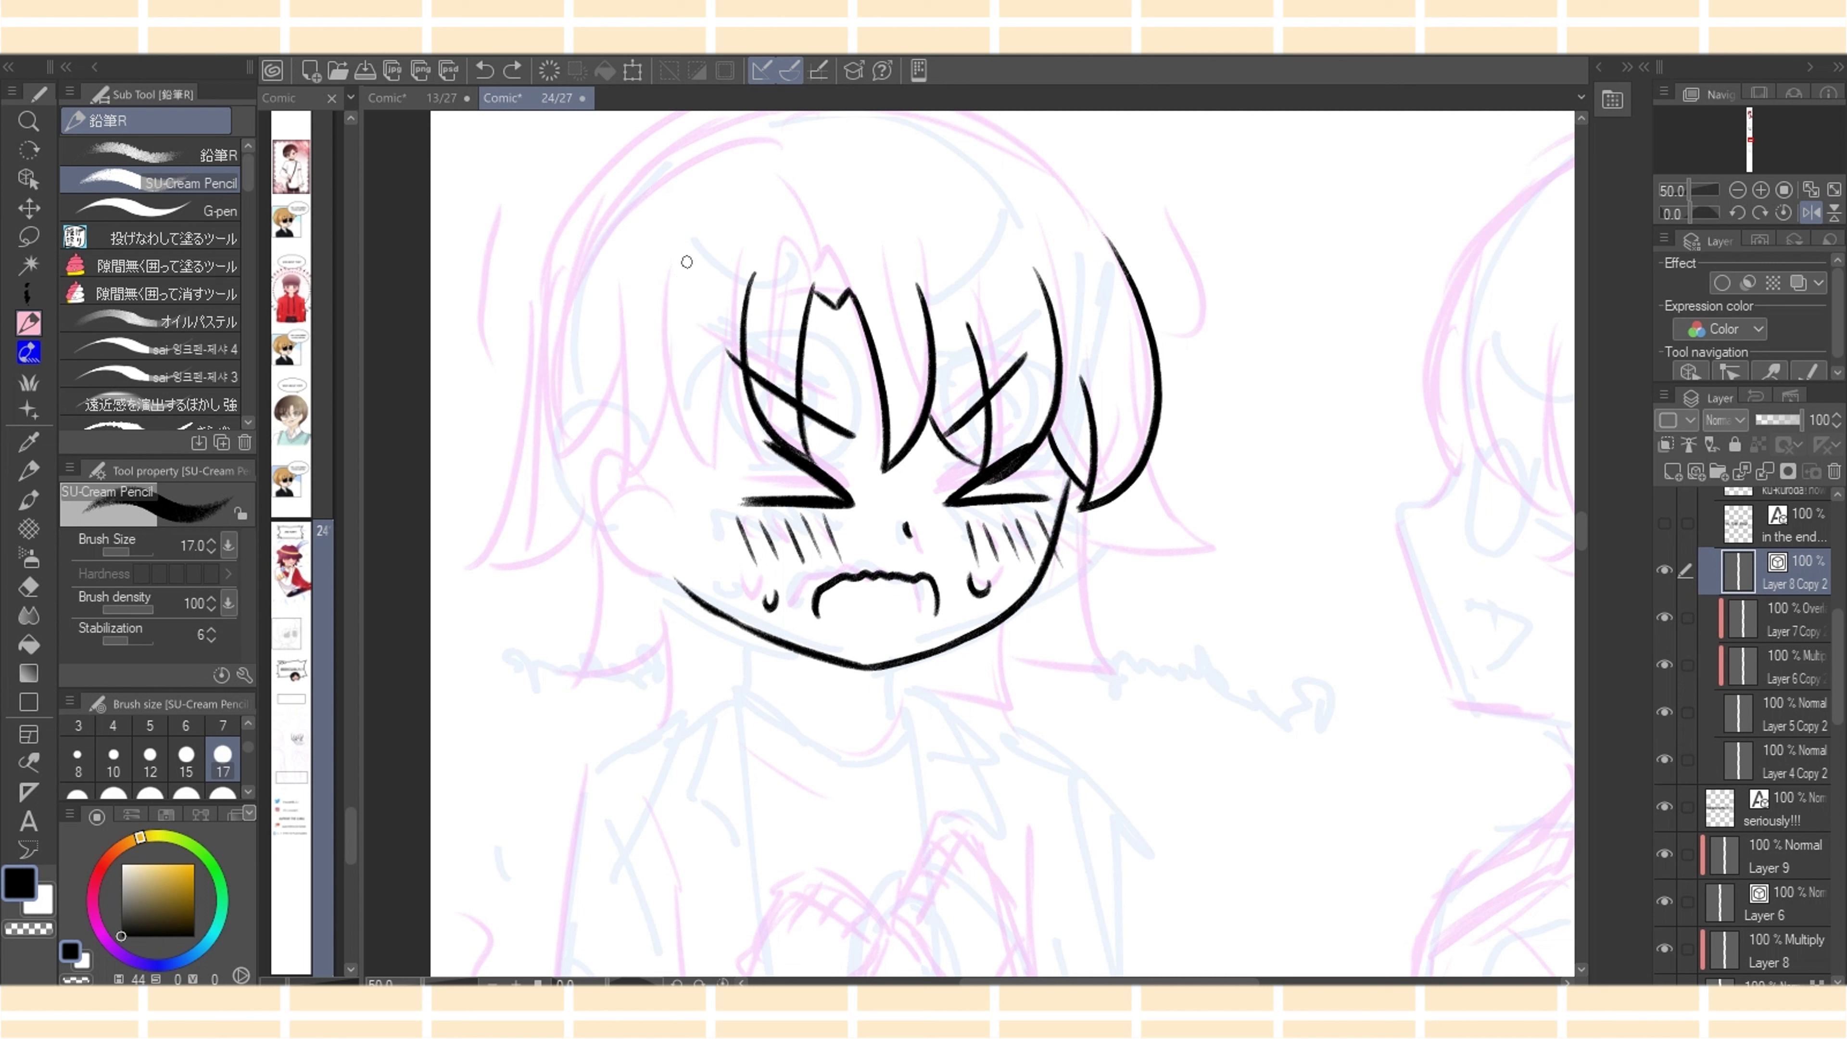
drag(687, 262, 756, 480)
drag(742, 386, 762, 487)
key(ctrl+z)
key(ctrl+z)
drag(682, 264, 755, 482)
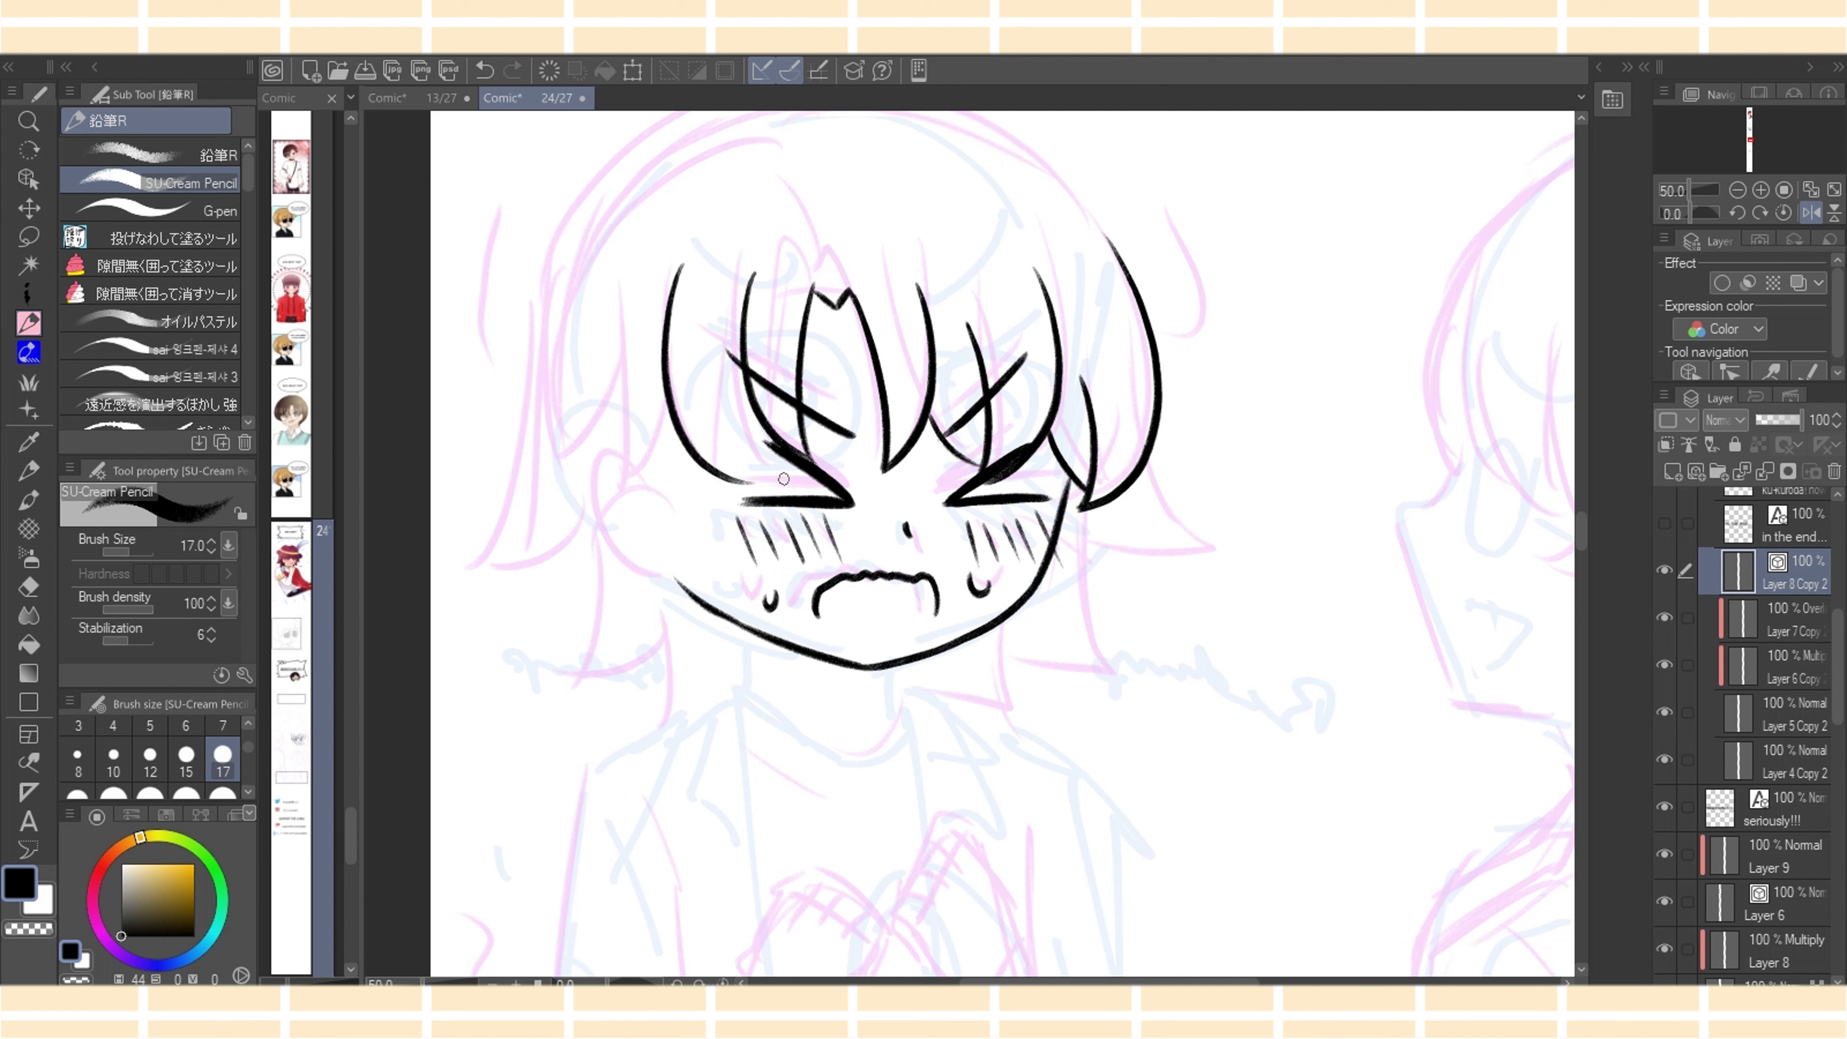
key(ctrl+z)
Ink the outer curved bang strand and its inner edge so they meet in a point over the eye
drag(685, 270, 753, 484)
drag(741, 381, 748, 485)
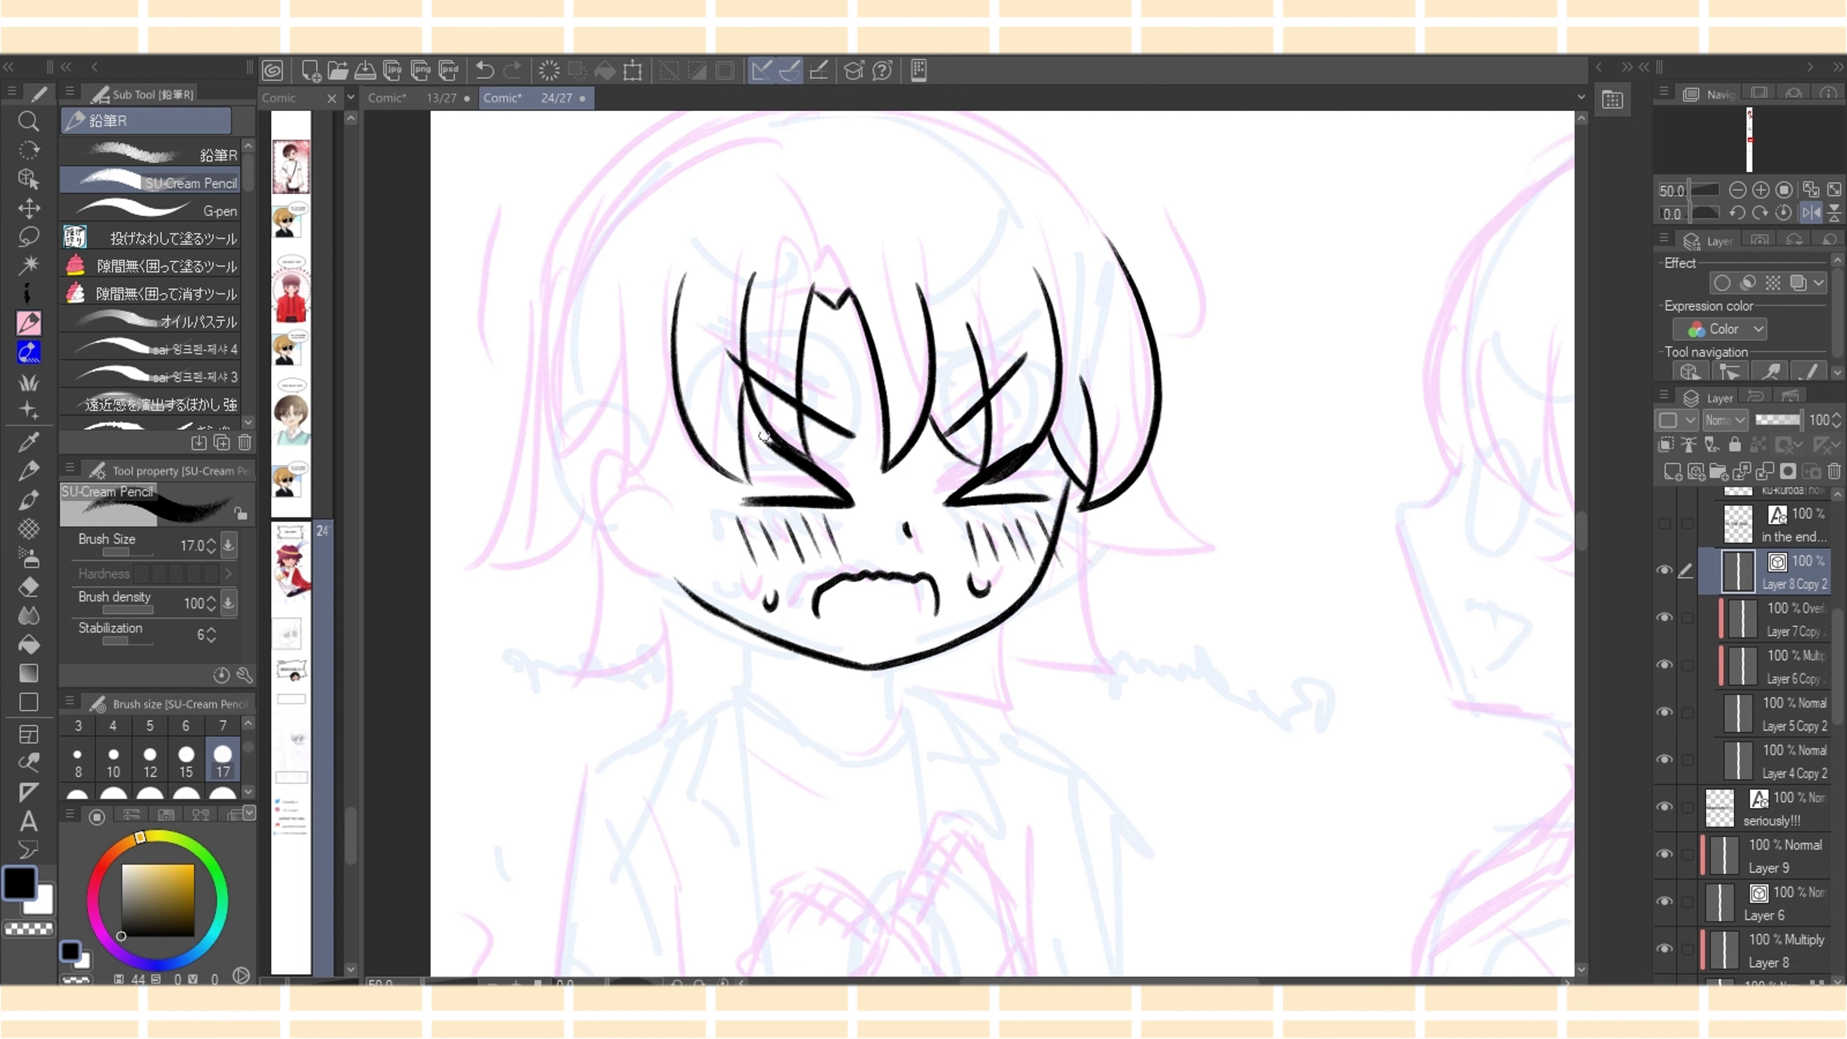
mouse_move(742, 365)
mouse_down()
mouse_move(756, 484)
mouse_move(763, 462)
mouse_move(746, 487)
mouse_up()
key(e)
key(p)
key(ctrl+z)
key(ctrl+z)
key(e)
key(p)
Flip the canvas view back and ink the pointed side lock above the right ear
click(1810, 212)
drag(1254, 430, 1342, 505)
drag(1308, 329, 1341, 509)
key(e)
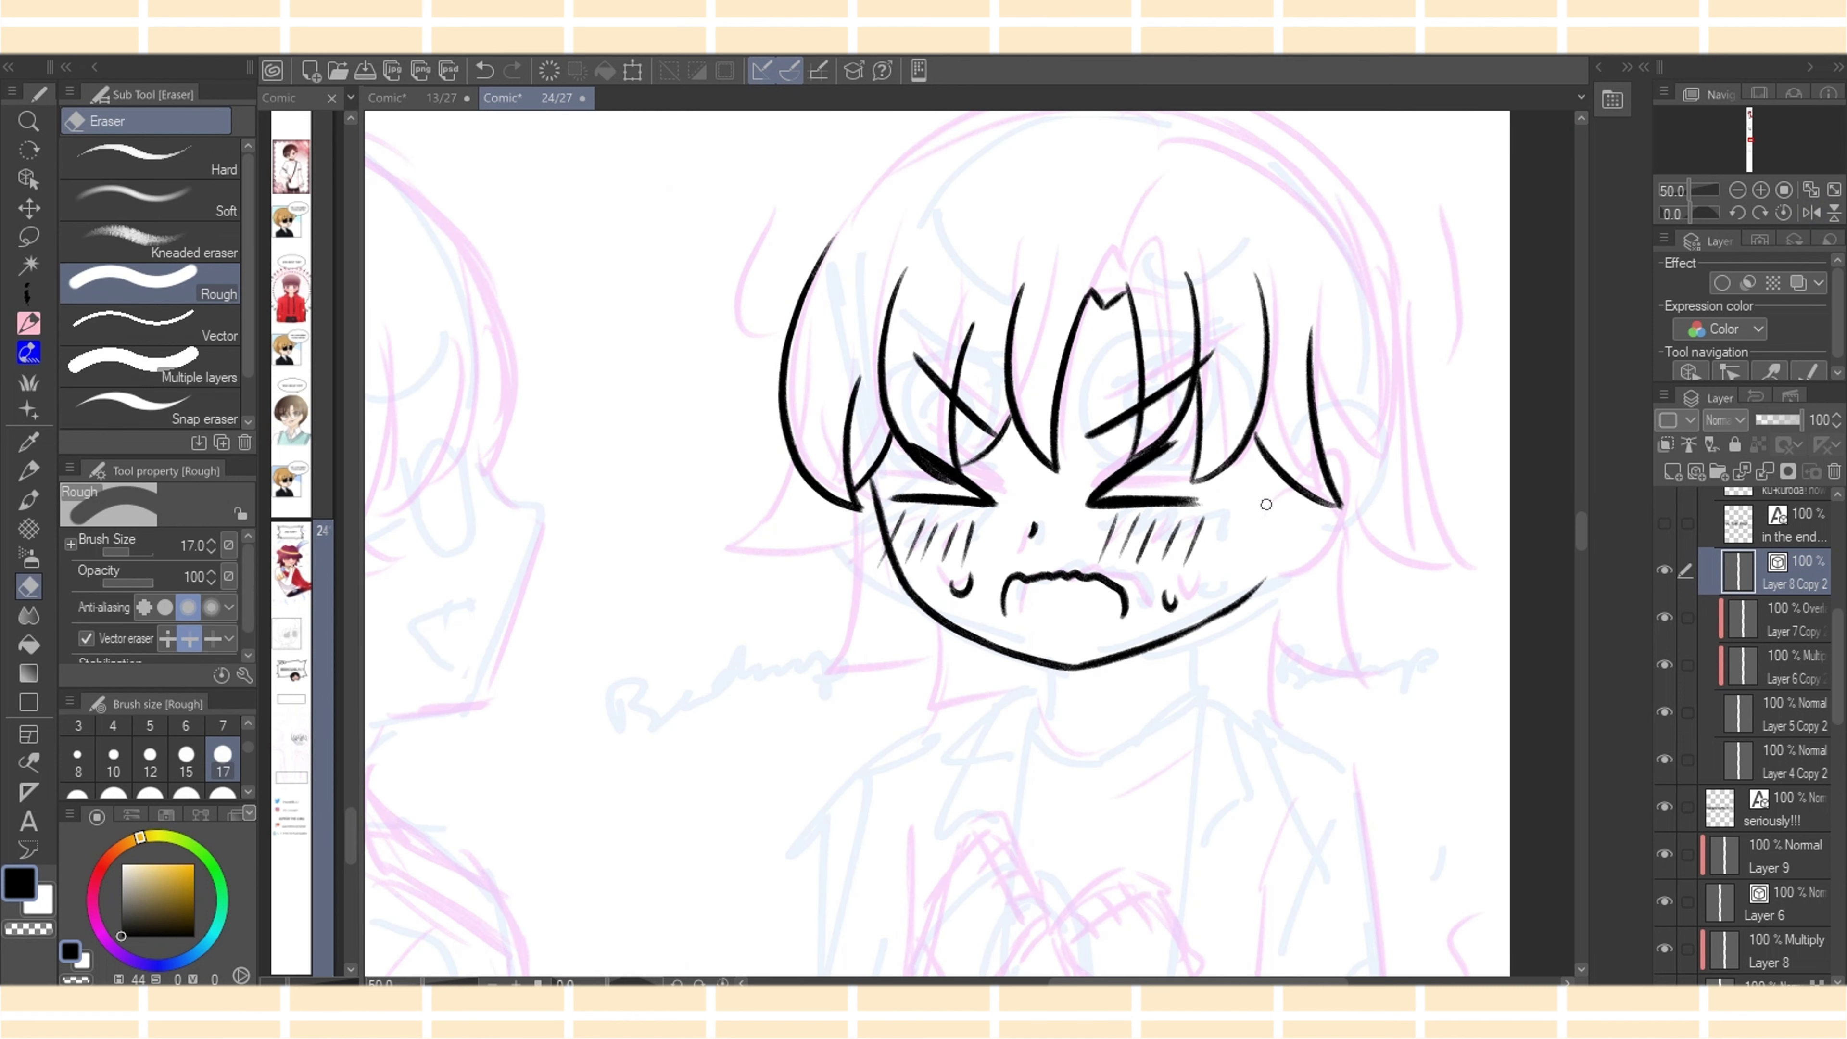
key(ctrl+z)
key(ctrl+y)
Rework the right end of the jawline so it stops short below the ear
mouse_move(1264, 582)
mouse_down()
mouse_move(1178, 640)
mouse_move(1233, 608)
mouse_up()
key(p)
key(ctrl+z)
key(ctrl+z)
key(ctrl+z)
drag(1148, 648, 1224, 607)
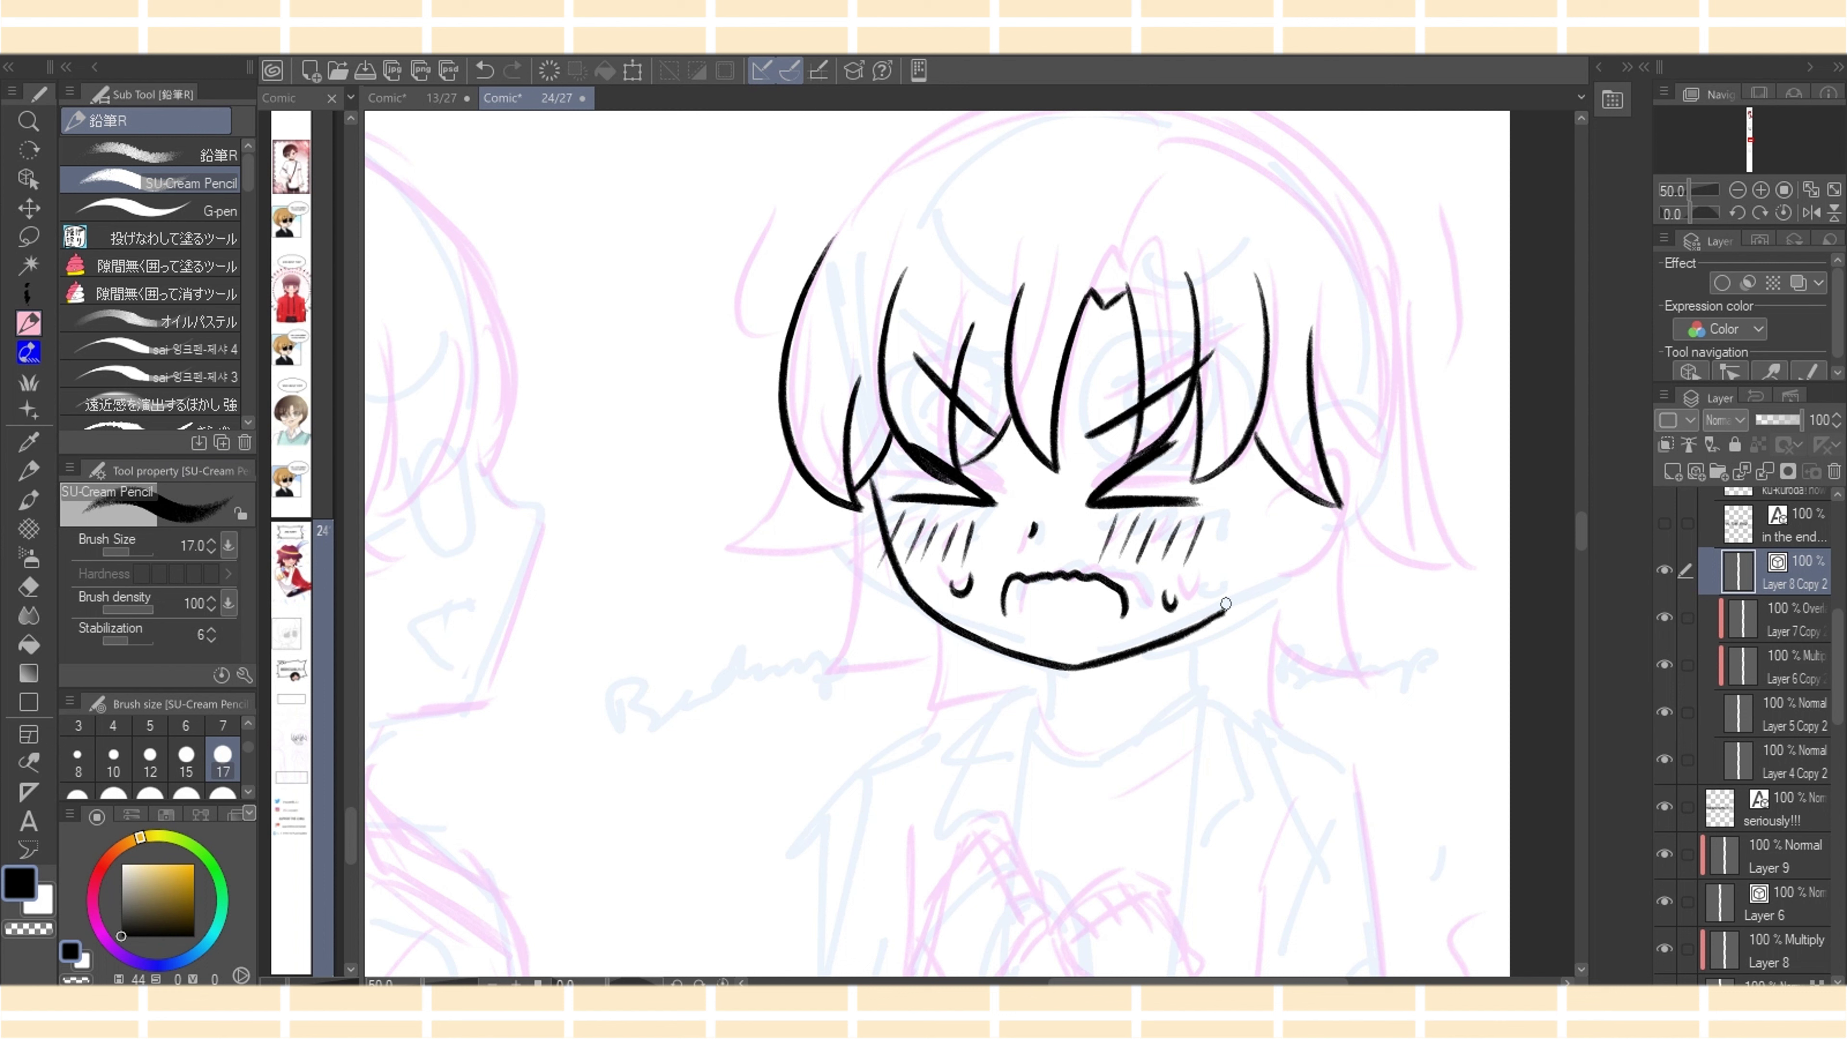
Ink the right ear's outline and the small pointed hair tuft in front of it
mouse_move(1253, 504)
mouse_down()
mouse_move(1281, 482)
mouse_move(1267, 595)
mouse_move(1303, 548)
mouse_move(1290, 573)
mouse_up()
key(ctrl+z)
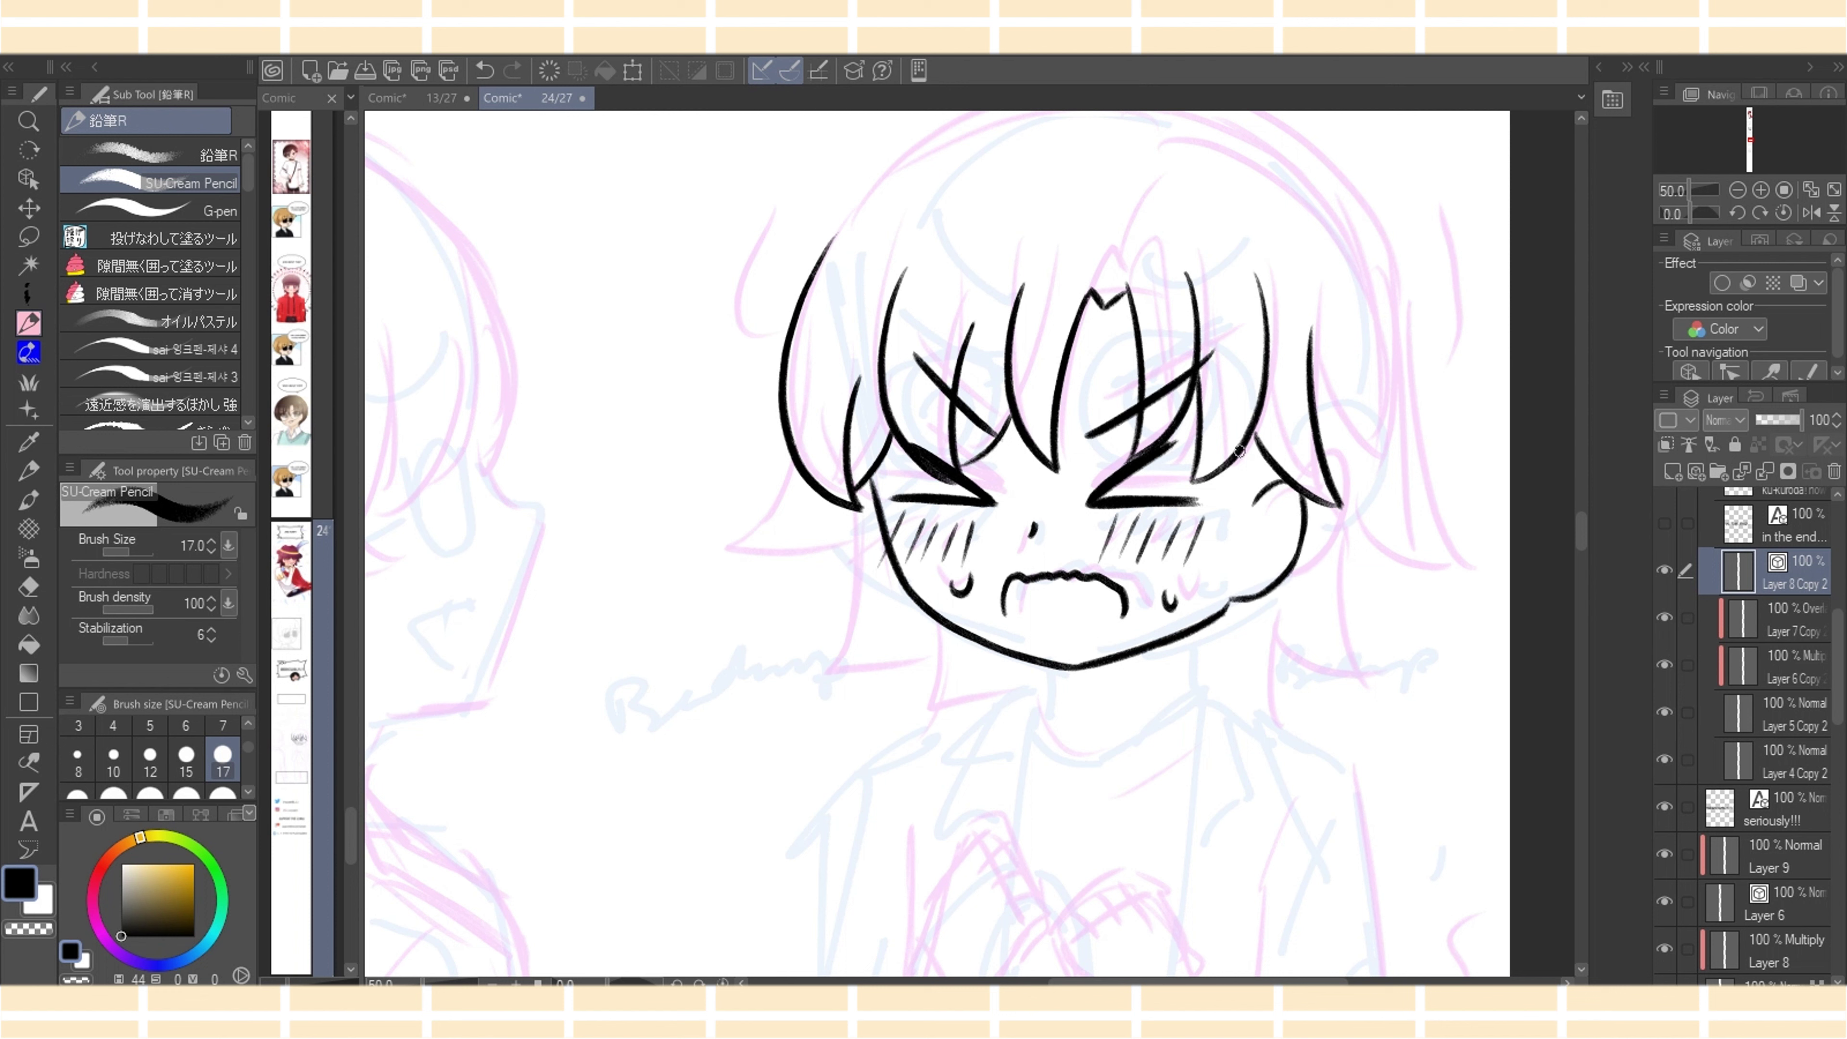
drag(1241, 453, 1246, 503)
mouse_move(1235, 598)
mouse_down()
mouse_move(1203, 621)
mouse_move(1232, 603)
mouse_up()
mouse_move(1244, 480)
mouse_down()
mouse_move(1245, 510)
mouse_move(1285, 478)
mouse_move(1244, 502)
mouse_up()
key(ctrl+z)
Ink a short line across the base of the zigzag hair parting
key(e)
key(p)
key(ctrl+z)
drag(1084, 310, 1134, 314)
key(ctrl+z)
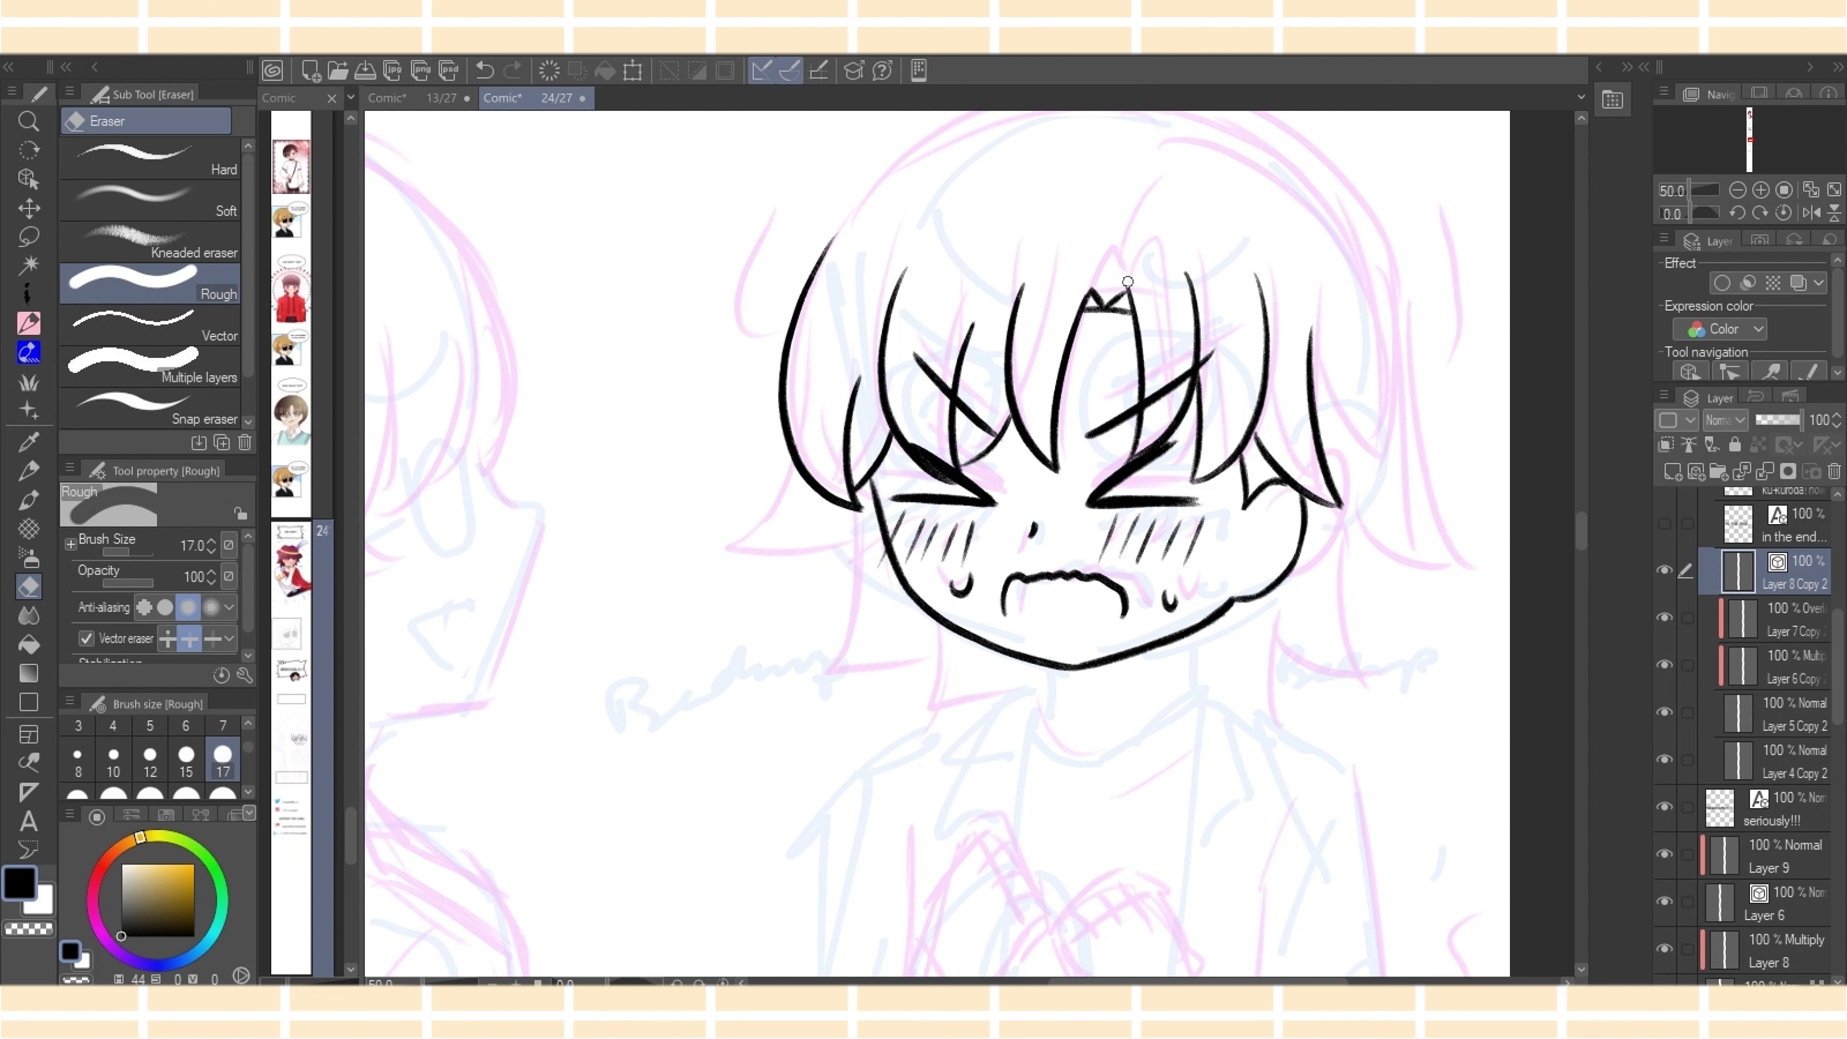
Ink the rounded crown of the hair from the left side lock over the top of the head
scroll(1157, 269, up, 3)
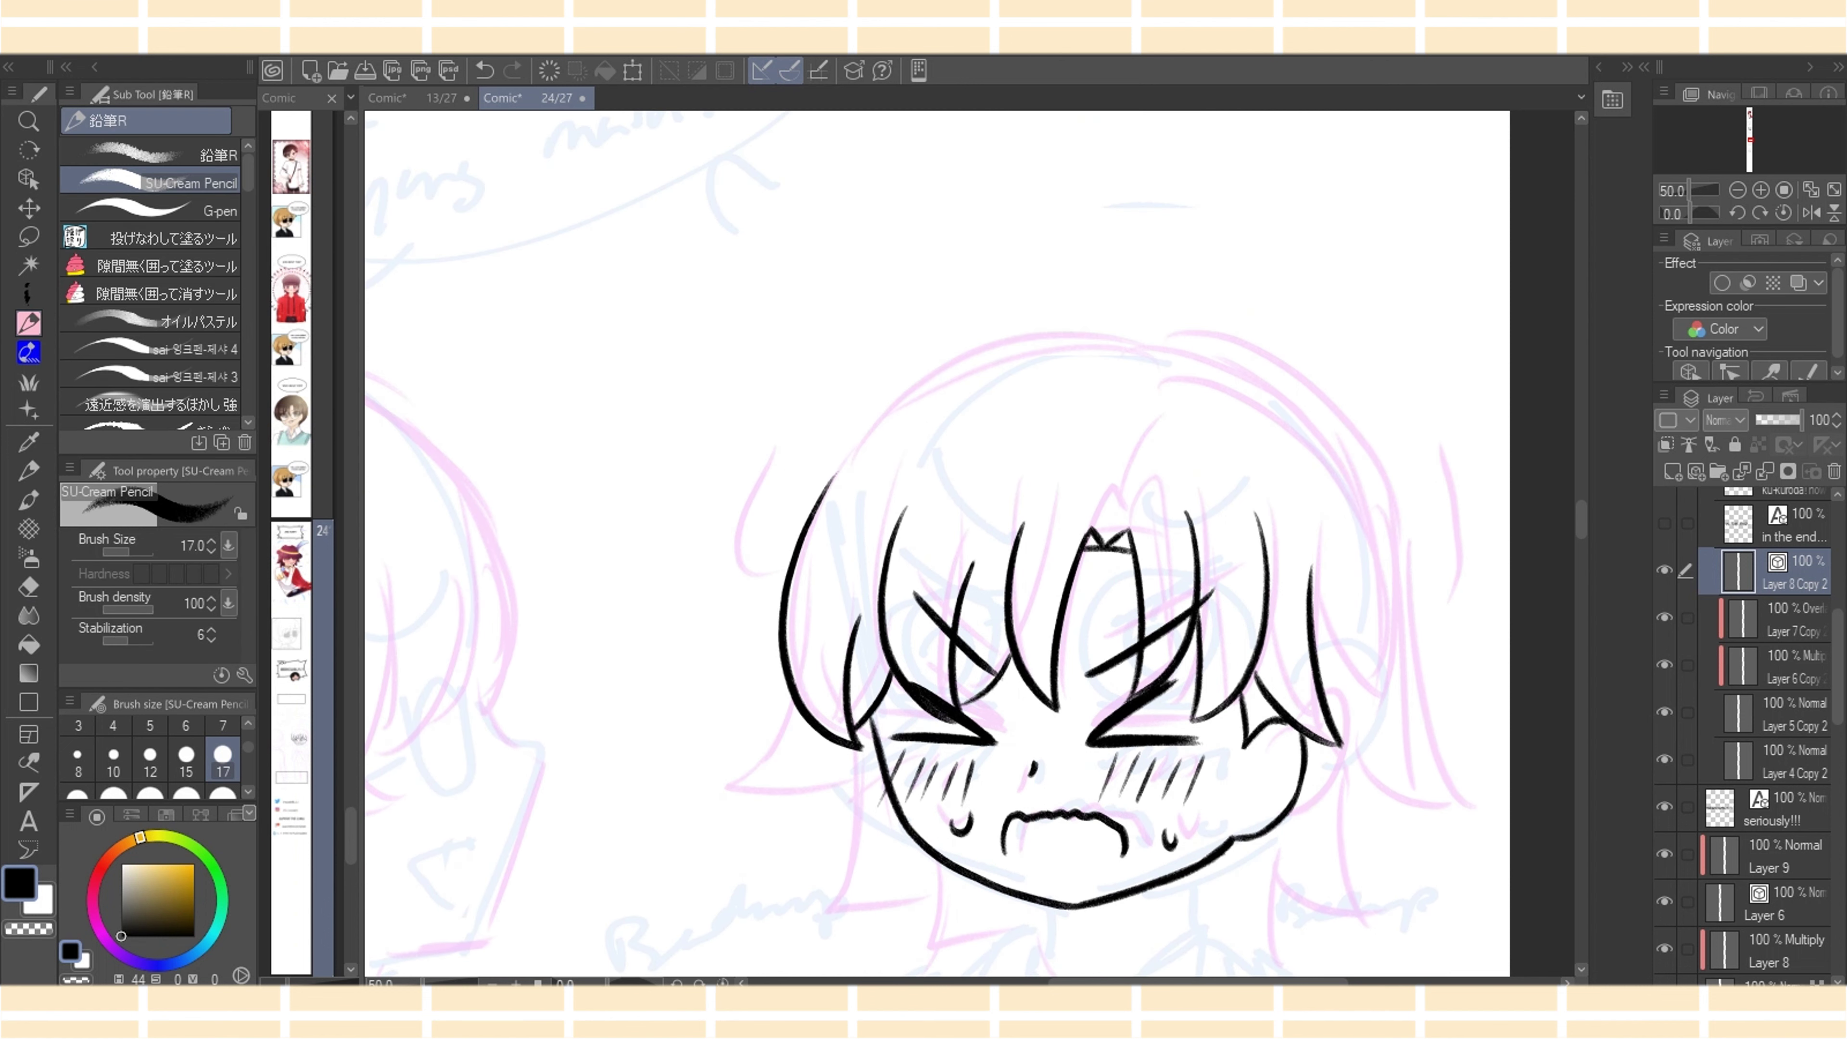
drag(823, 495, 1254, 342)
key(ctrl+z)
mouse_move(815, 501)
mouse_down()
mouse_move(1228, 361)
mouse_move(1388, 535)
mouse_up()
key(ctrl+z)
drag(1160, 352, 1345, 502)
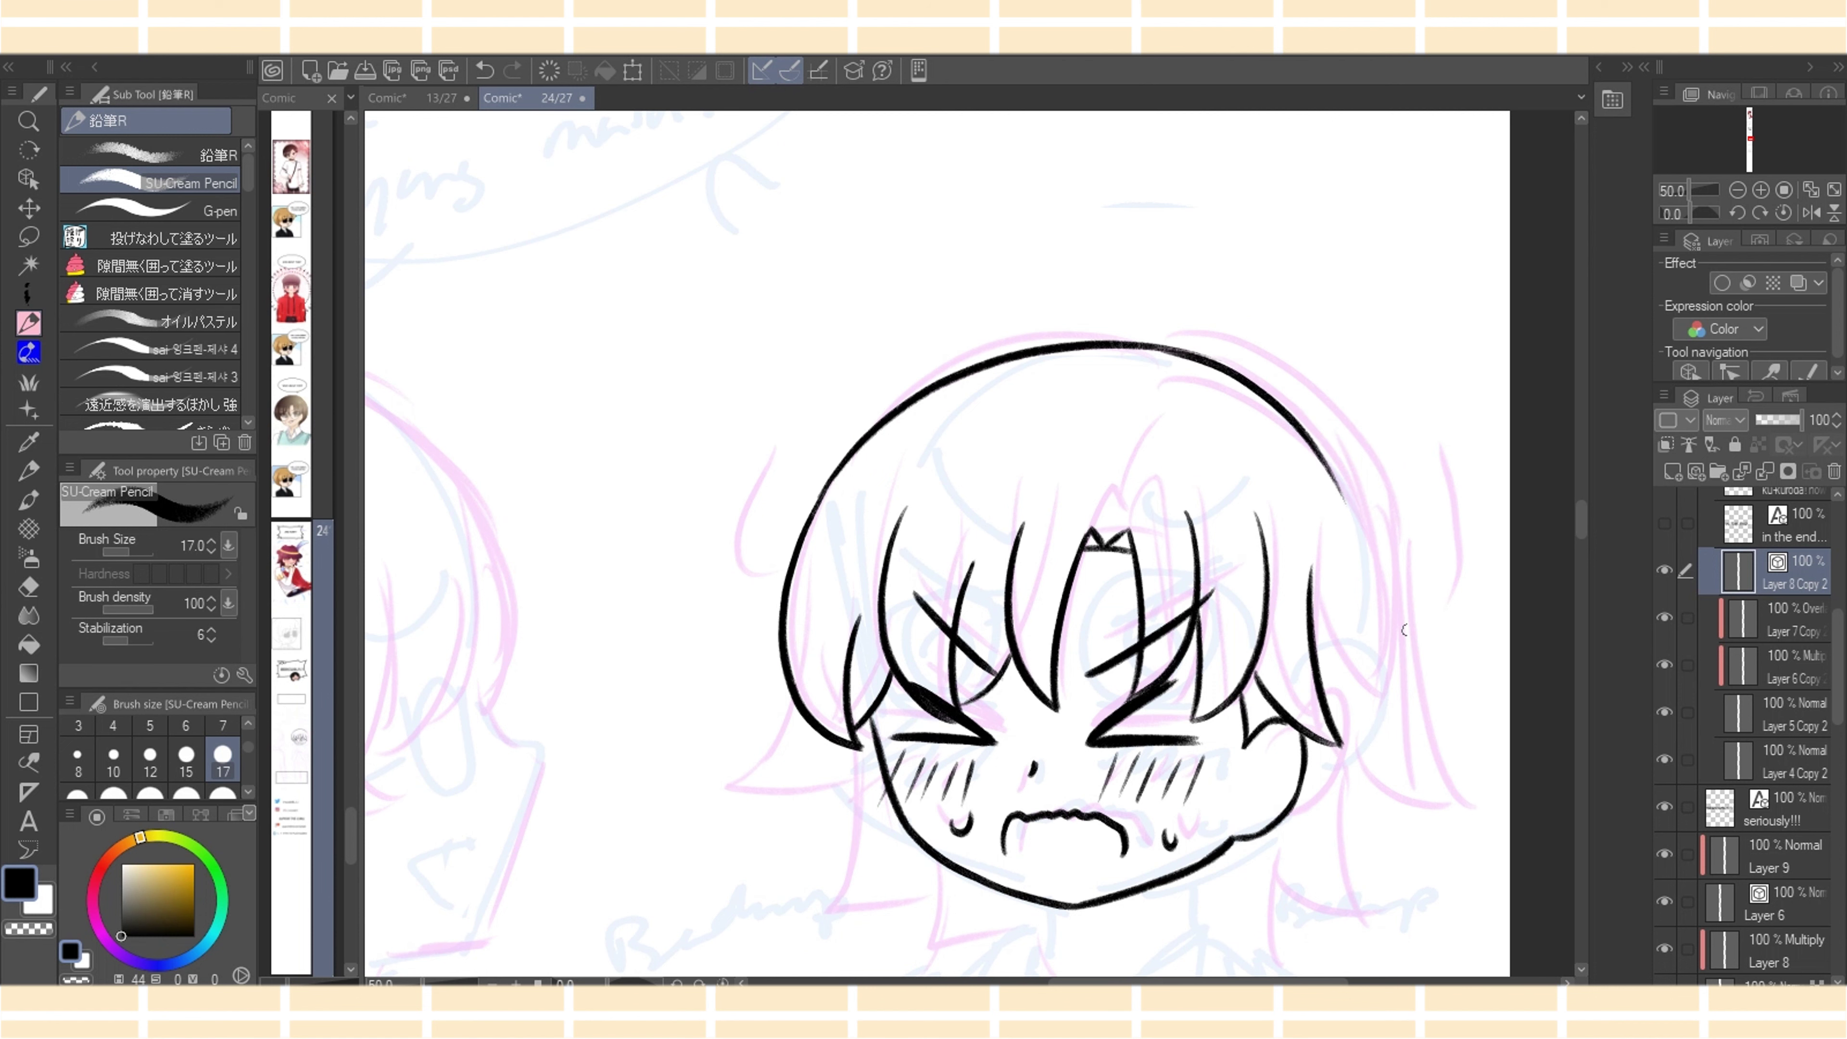
Flip the canvas view horizontally, redraw the ear-side curve of the crown and extend the hair outline down past the bangs
click(1811, 213)
key(ctrl+z)
drag(549, 585, 772, 351)
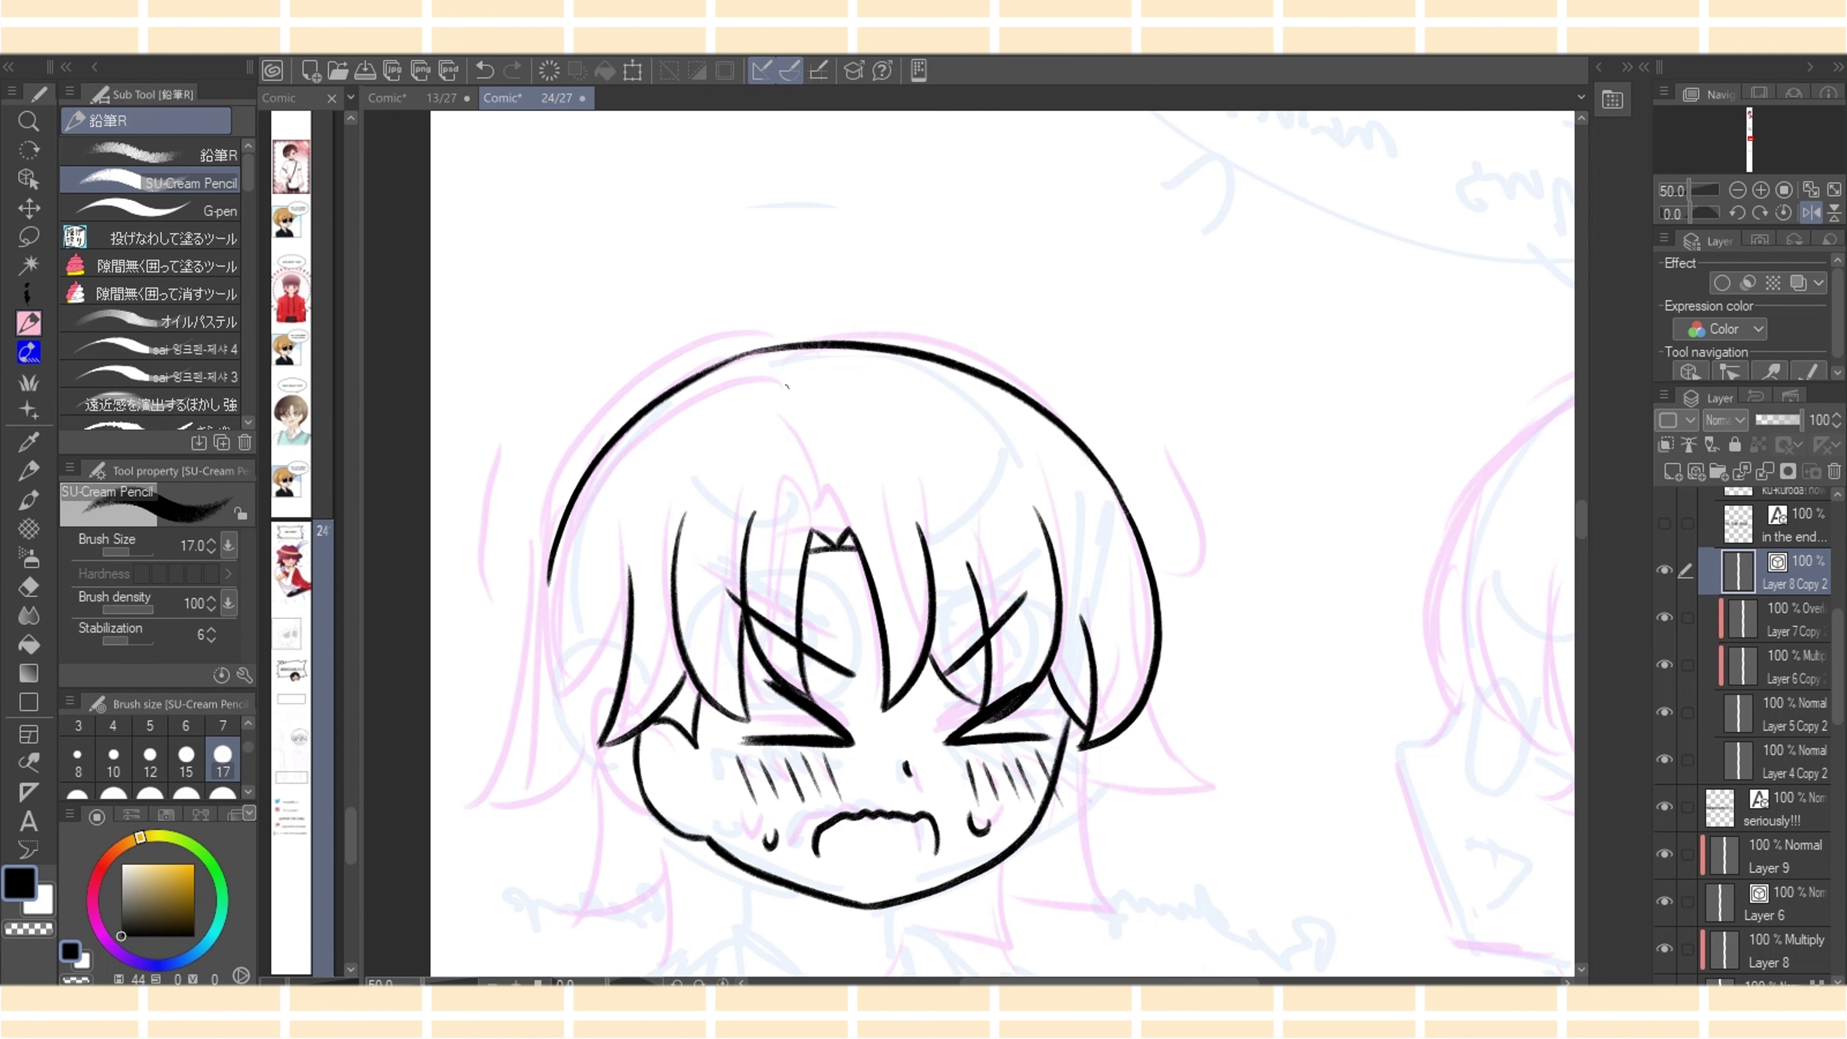
drag(673, 393, 800, 348)
key(ctrl+z)
drag(677, 389, 801, 347)
drag(550, 562, 535, 754)
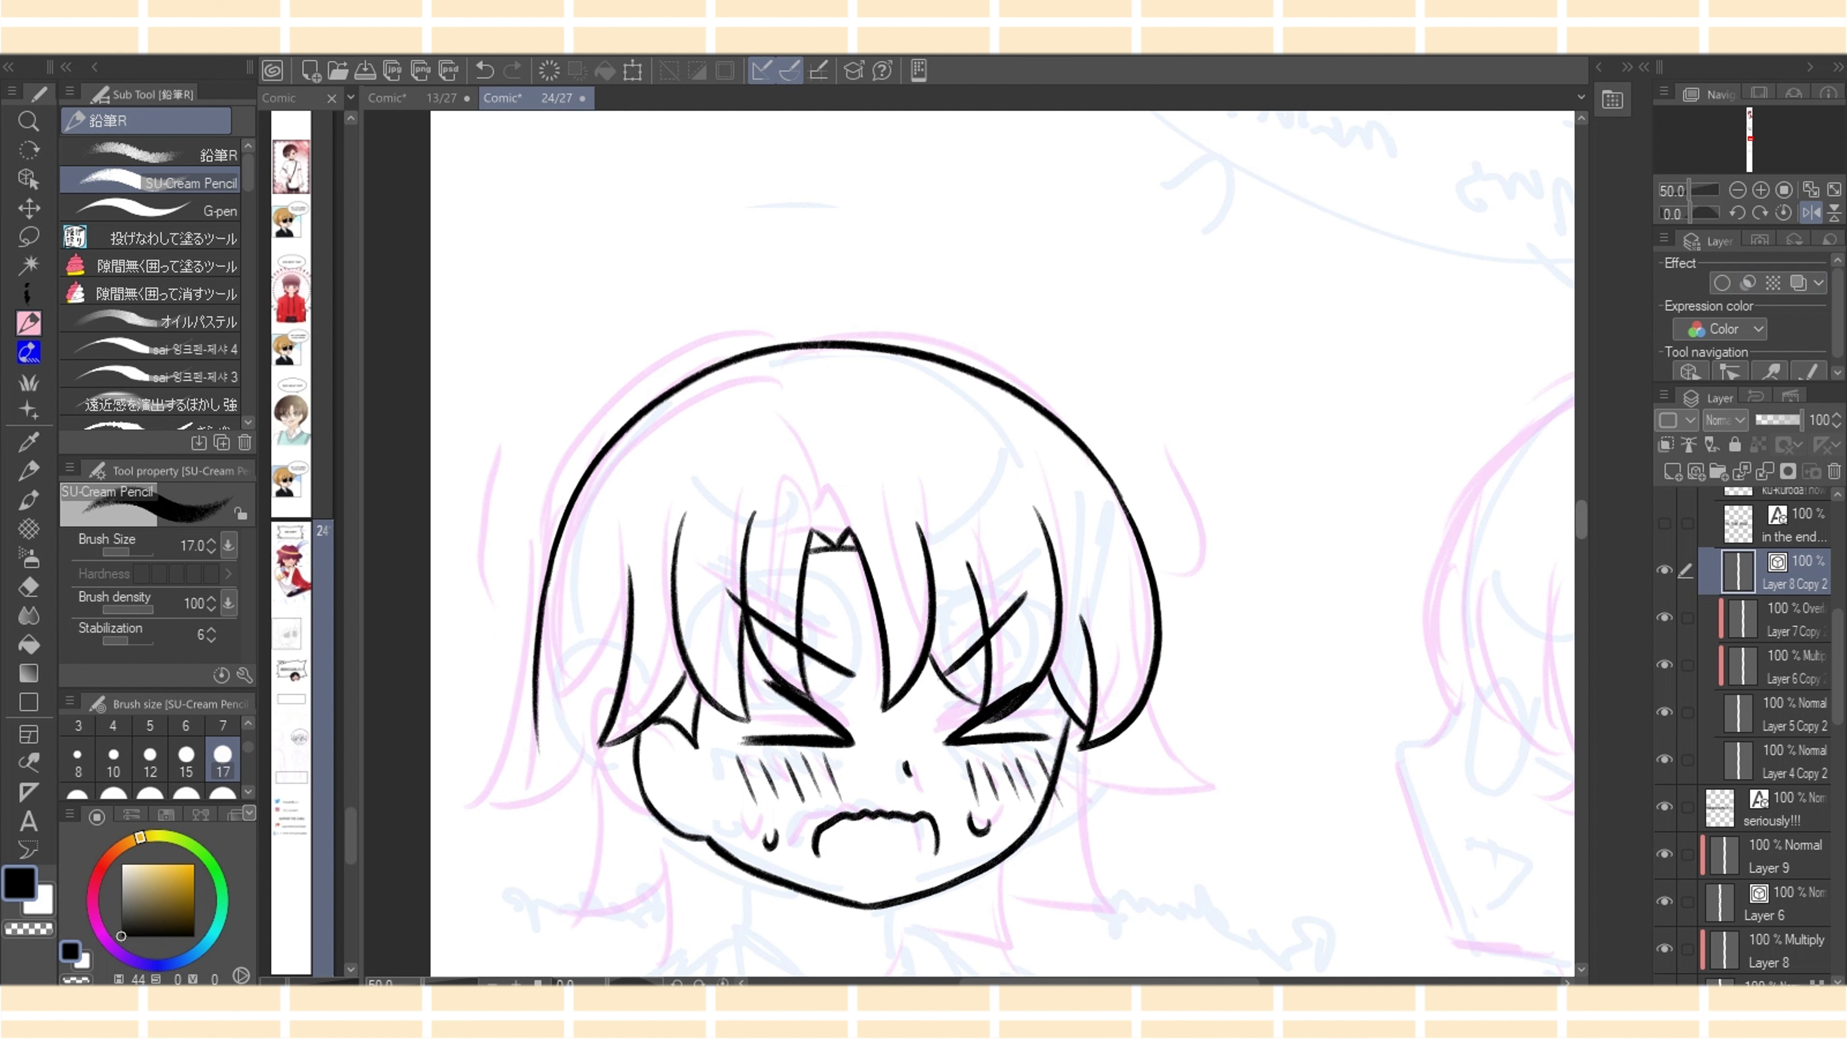
Ink the ear-side hair ends as two outward-flicking pointed locks and a short strand beside the neck
scroll(1510, 546, down, 3)
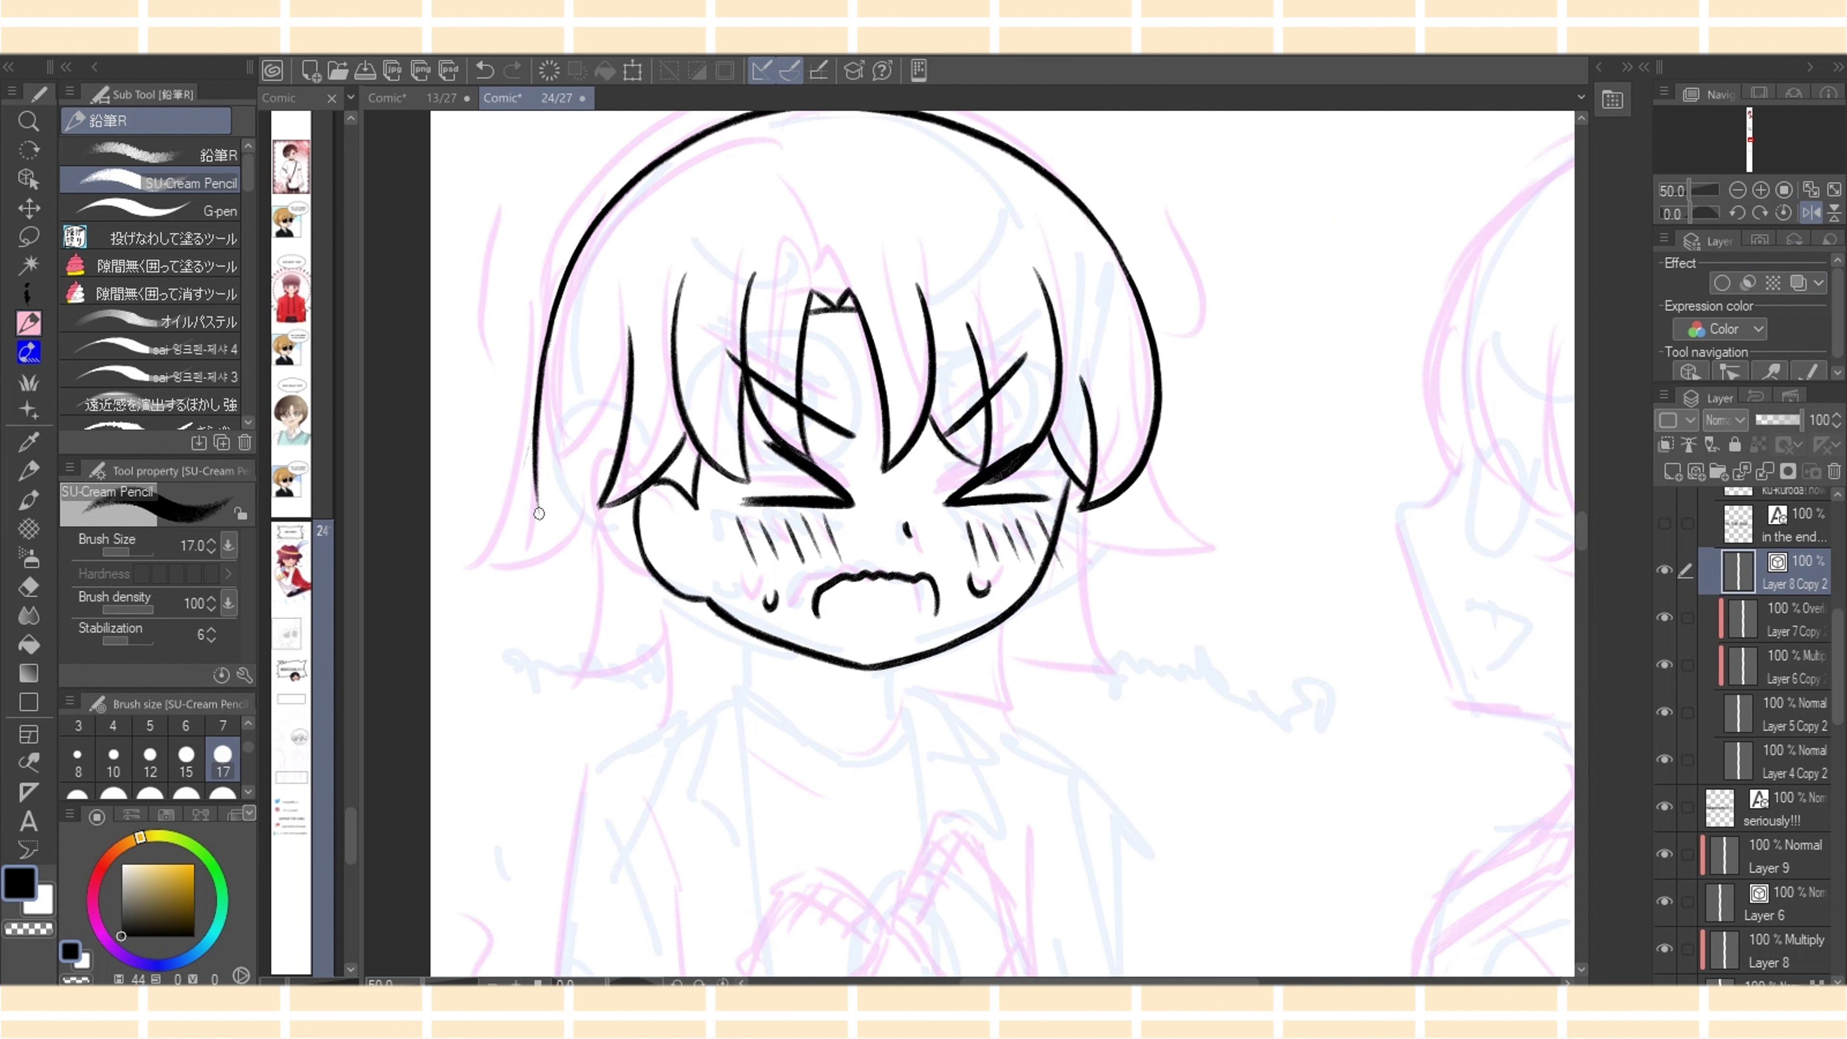
mouse_move(539, 426)
mouse_down()
mouse_move(501, 566)
mouse_move(618, 540)
mouse_move(585, 684)
mouse_move(696, 634)
mouse_move(696, 717)
mouse_up()
key(ctrl+z)
key(ctrl+y)
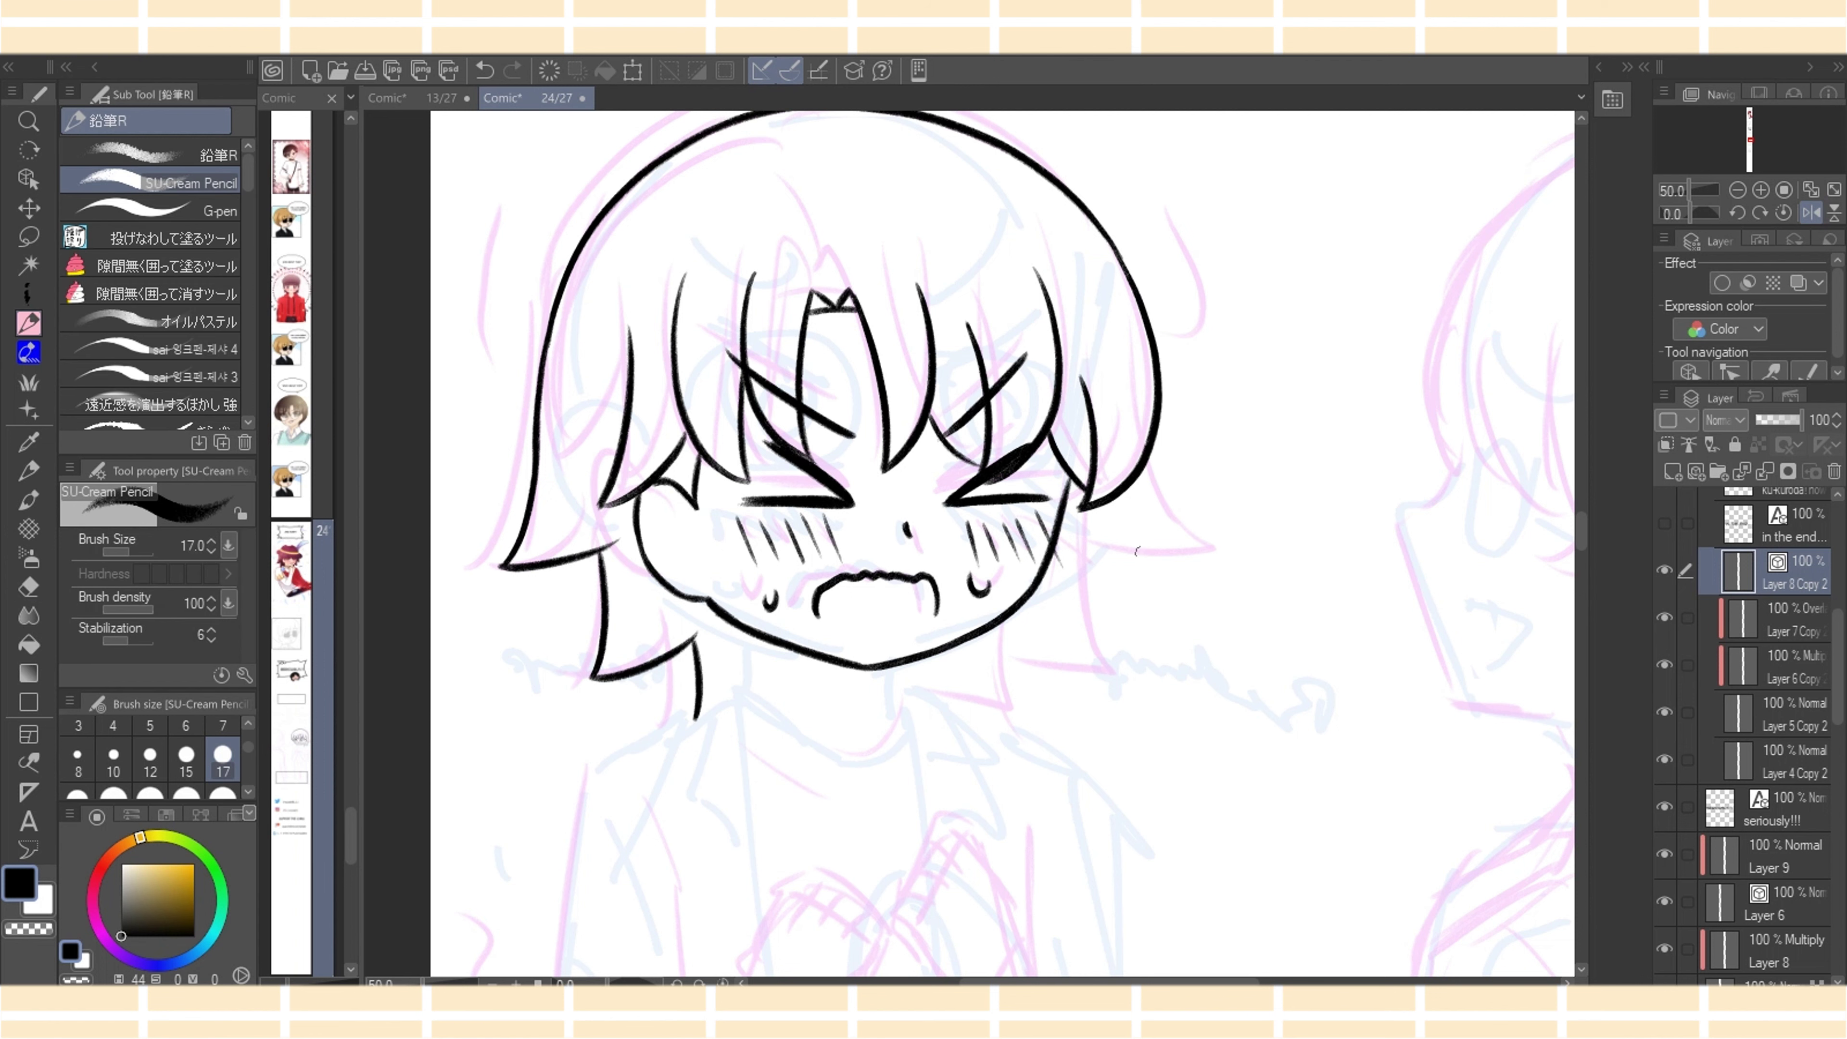
Ink the matching pointed hair locks and short neck strand on the side opposite the ear, returning the canvas to its unflipped view
drag(1139, 465, 1178, 593)
drag(1053, 551, 1185, 595)
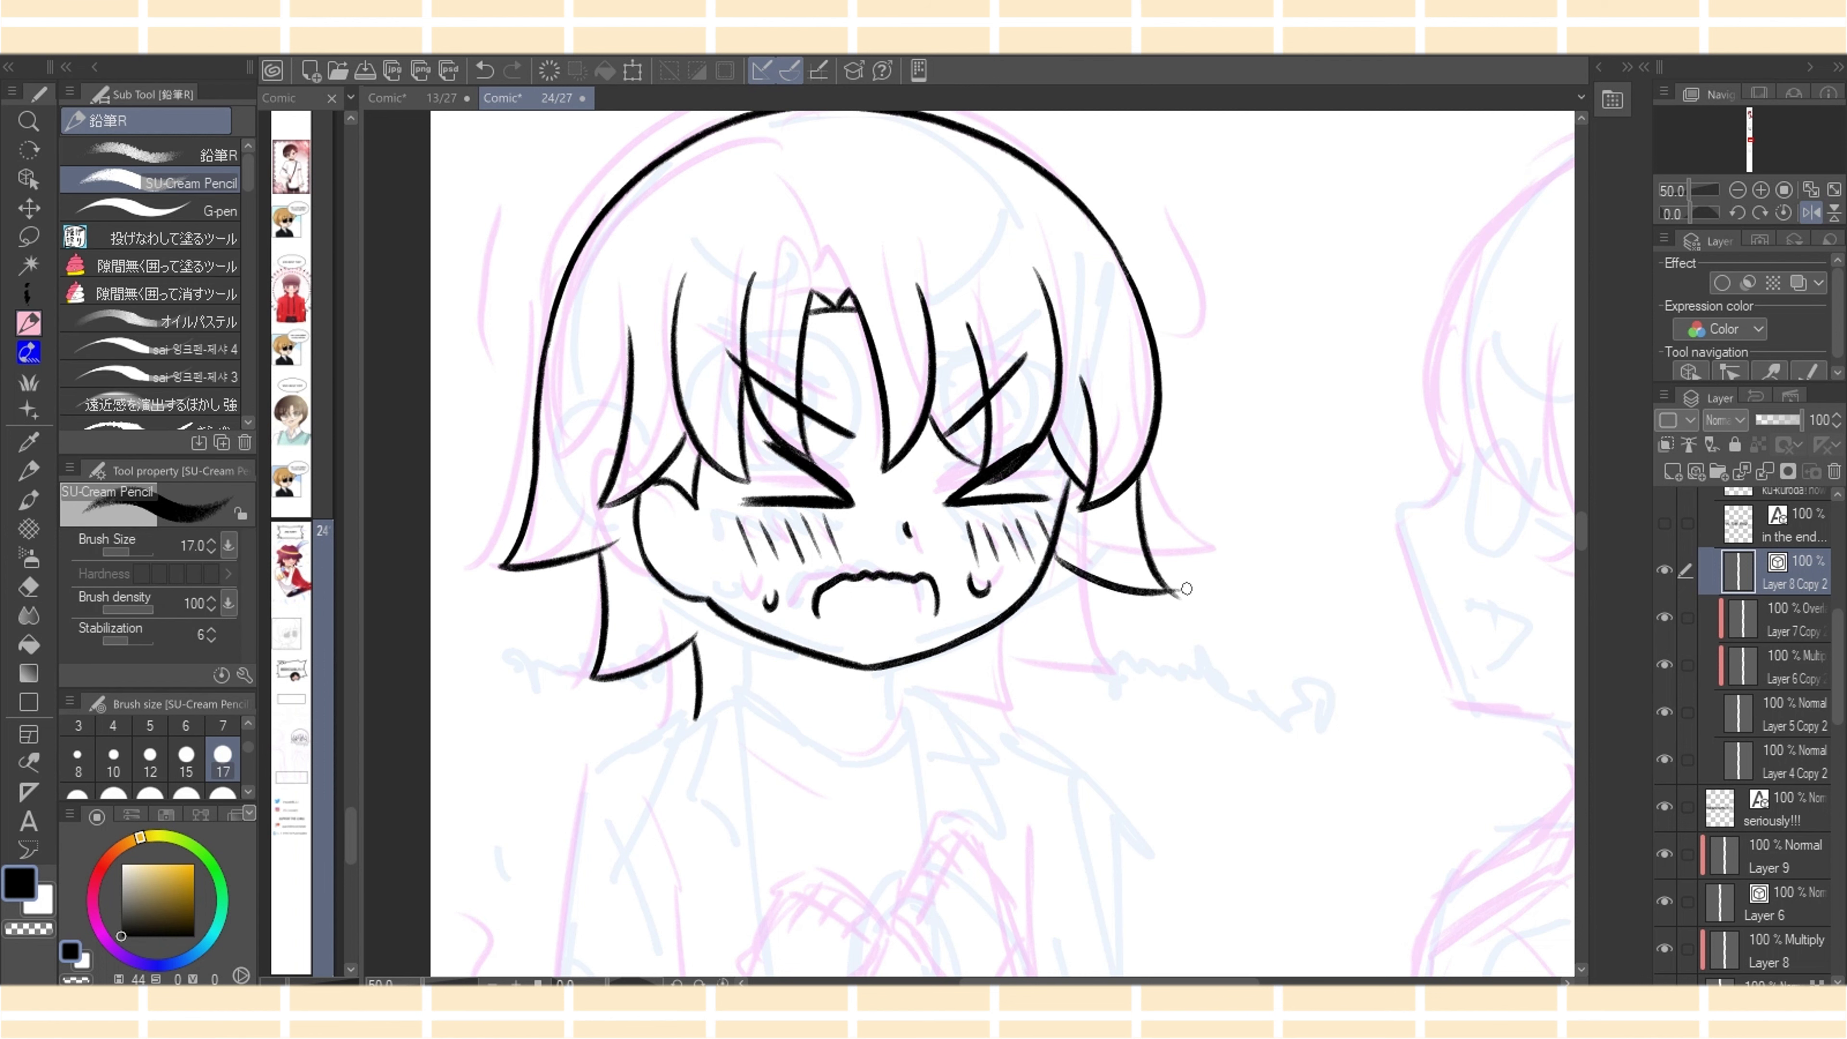
key(h)
key(e)
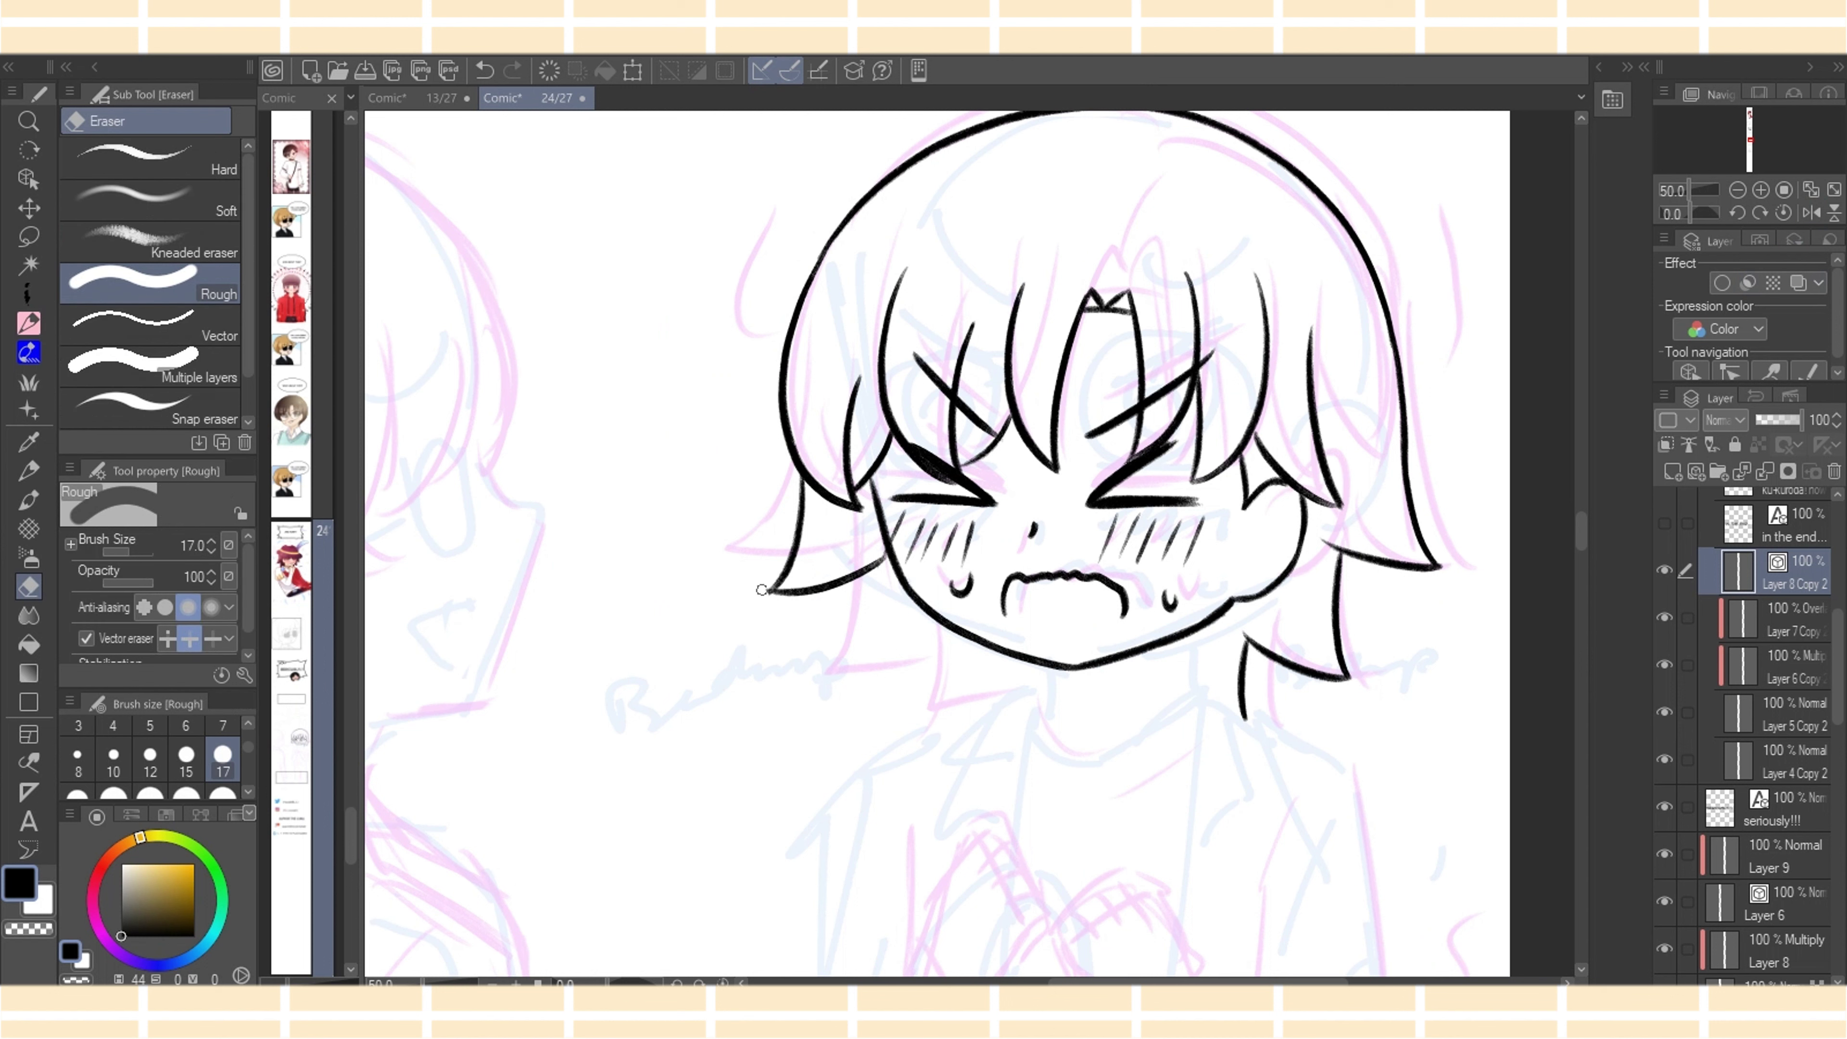
click(875, 571)
key(ctrl+z)
key(p)
mouse_move(870, 572)
mouse_down()
mouse_move(848, 685)
mouse_move(961, 644)
mouse_move(960, 709)
mouse_move(840, 690)
mouse_up()
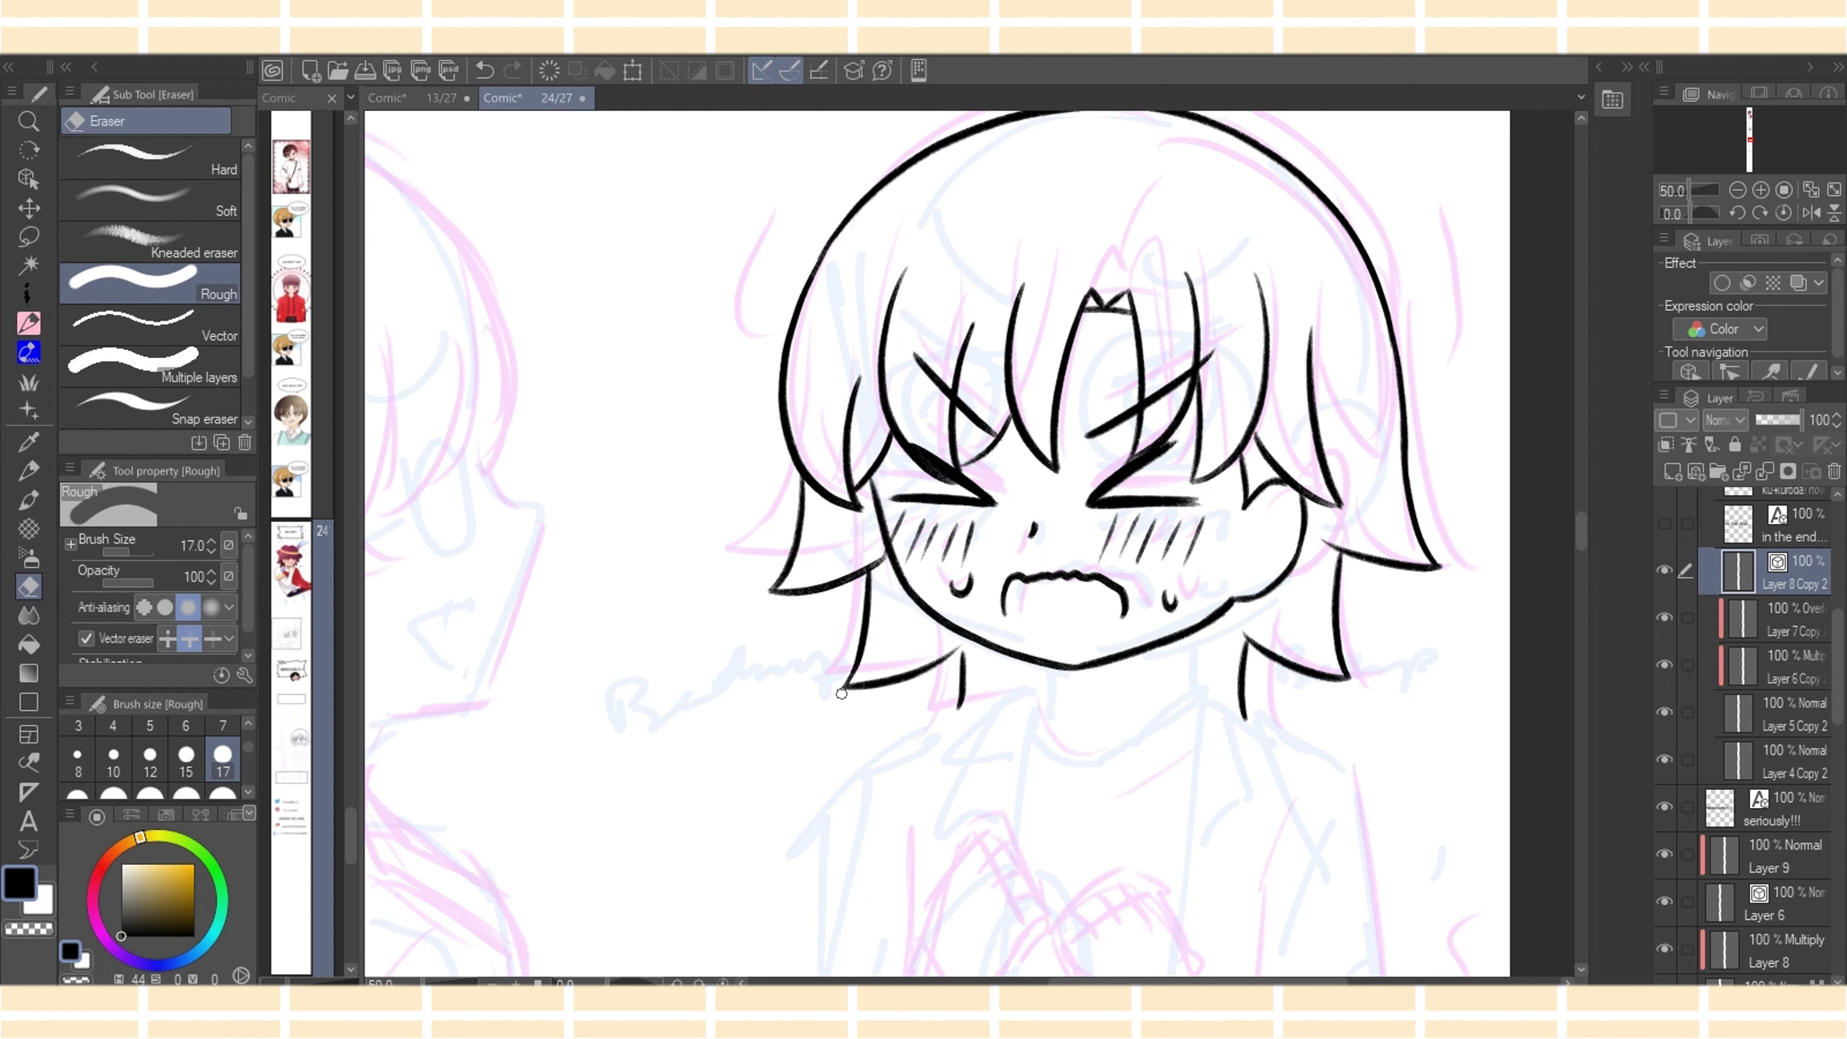
Ink both sides of the neck and the shirt's round neckline with the first collar edges running down from it
drag(1055, 663, 1042, 718)
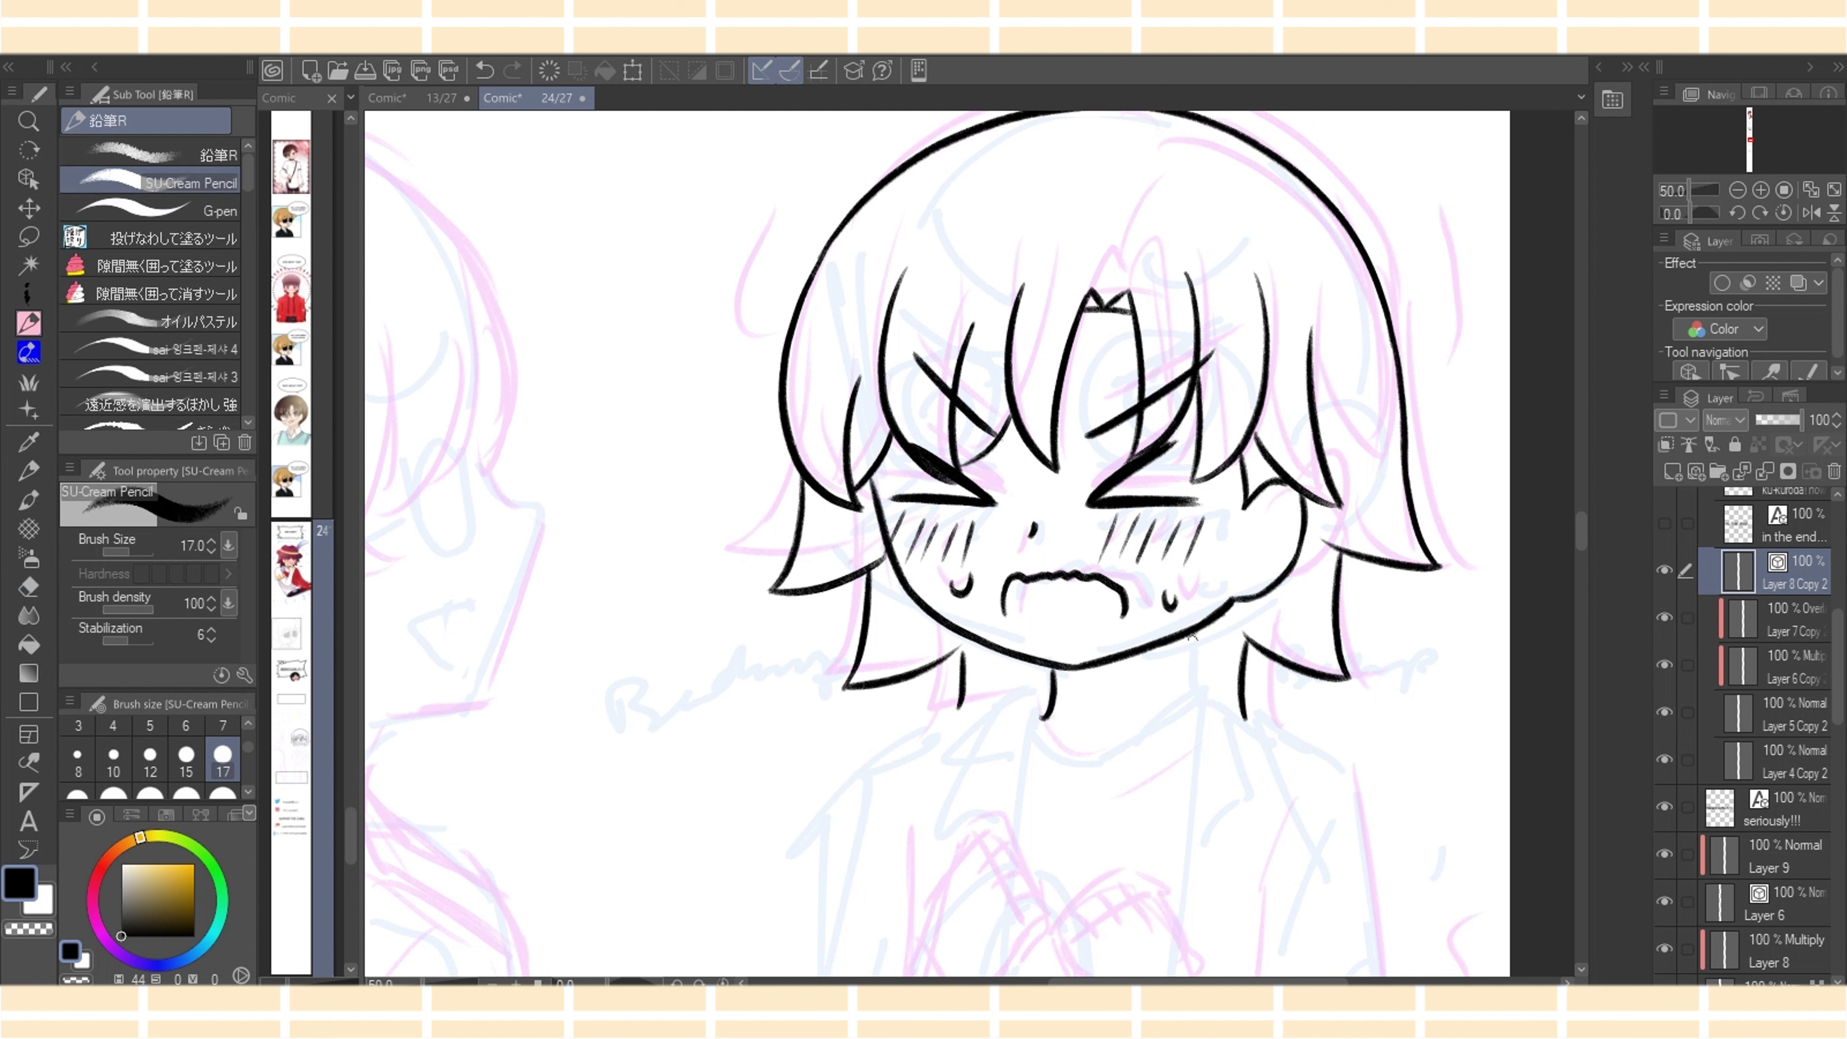
drag(1192, 636, 1205, 700)
scroll(938, 544, down, 3)
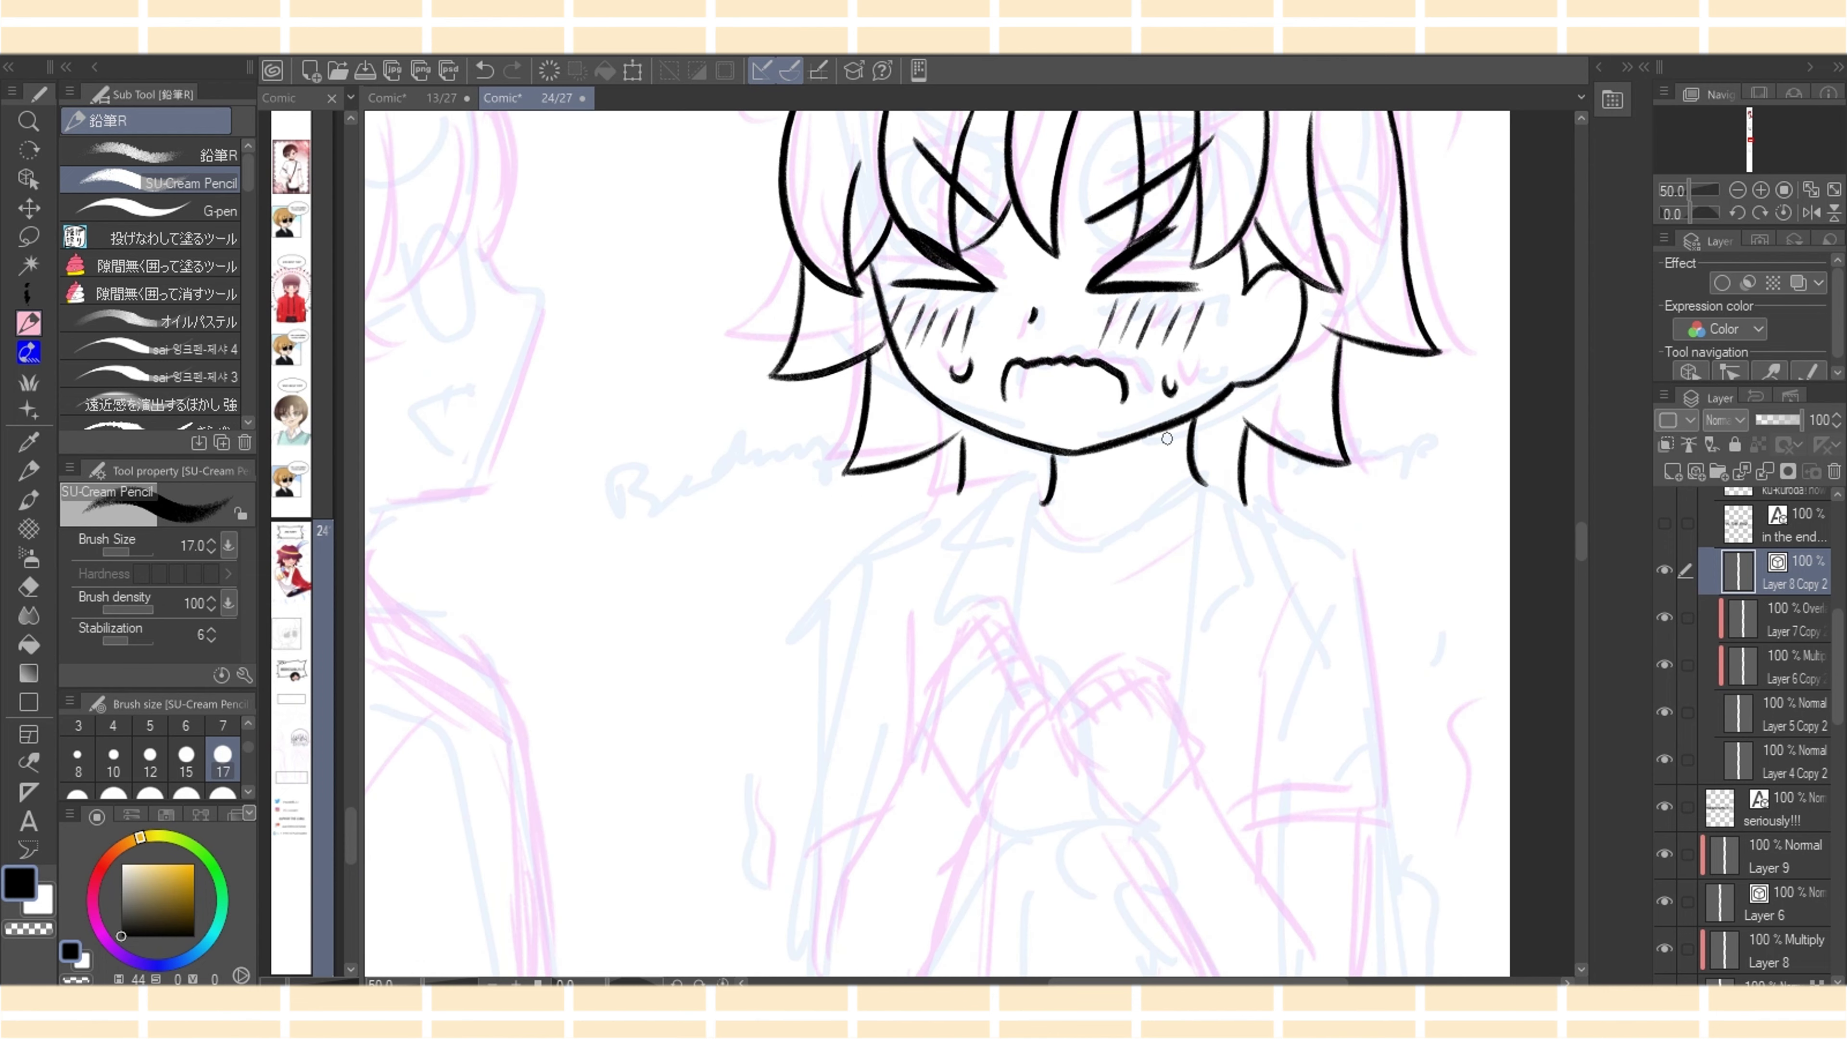
mouse_move(1045, 503)
mouse_down()
mouse_move(1189, 514)
mouse_move(1201, 478)
mouse_move(1025, 590)
mouse_move(1022, 637)
mouse_up()
mouse_move(1043, 469)
mouse_down()
mouse_move(949, 584)
mouse_move(994, 627)
mouse_up()
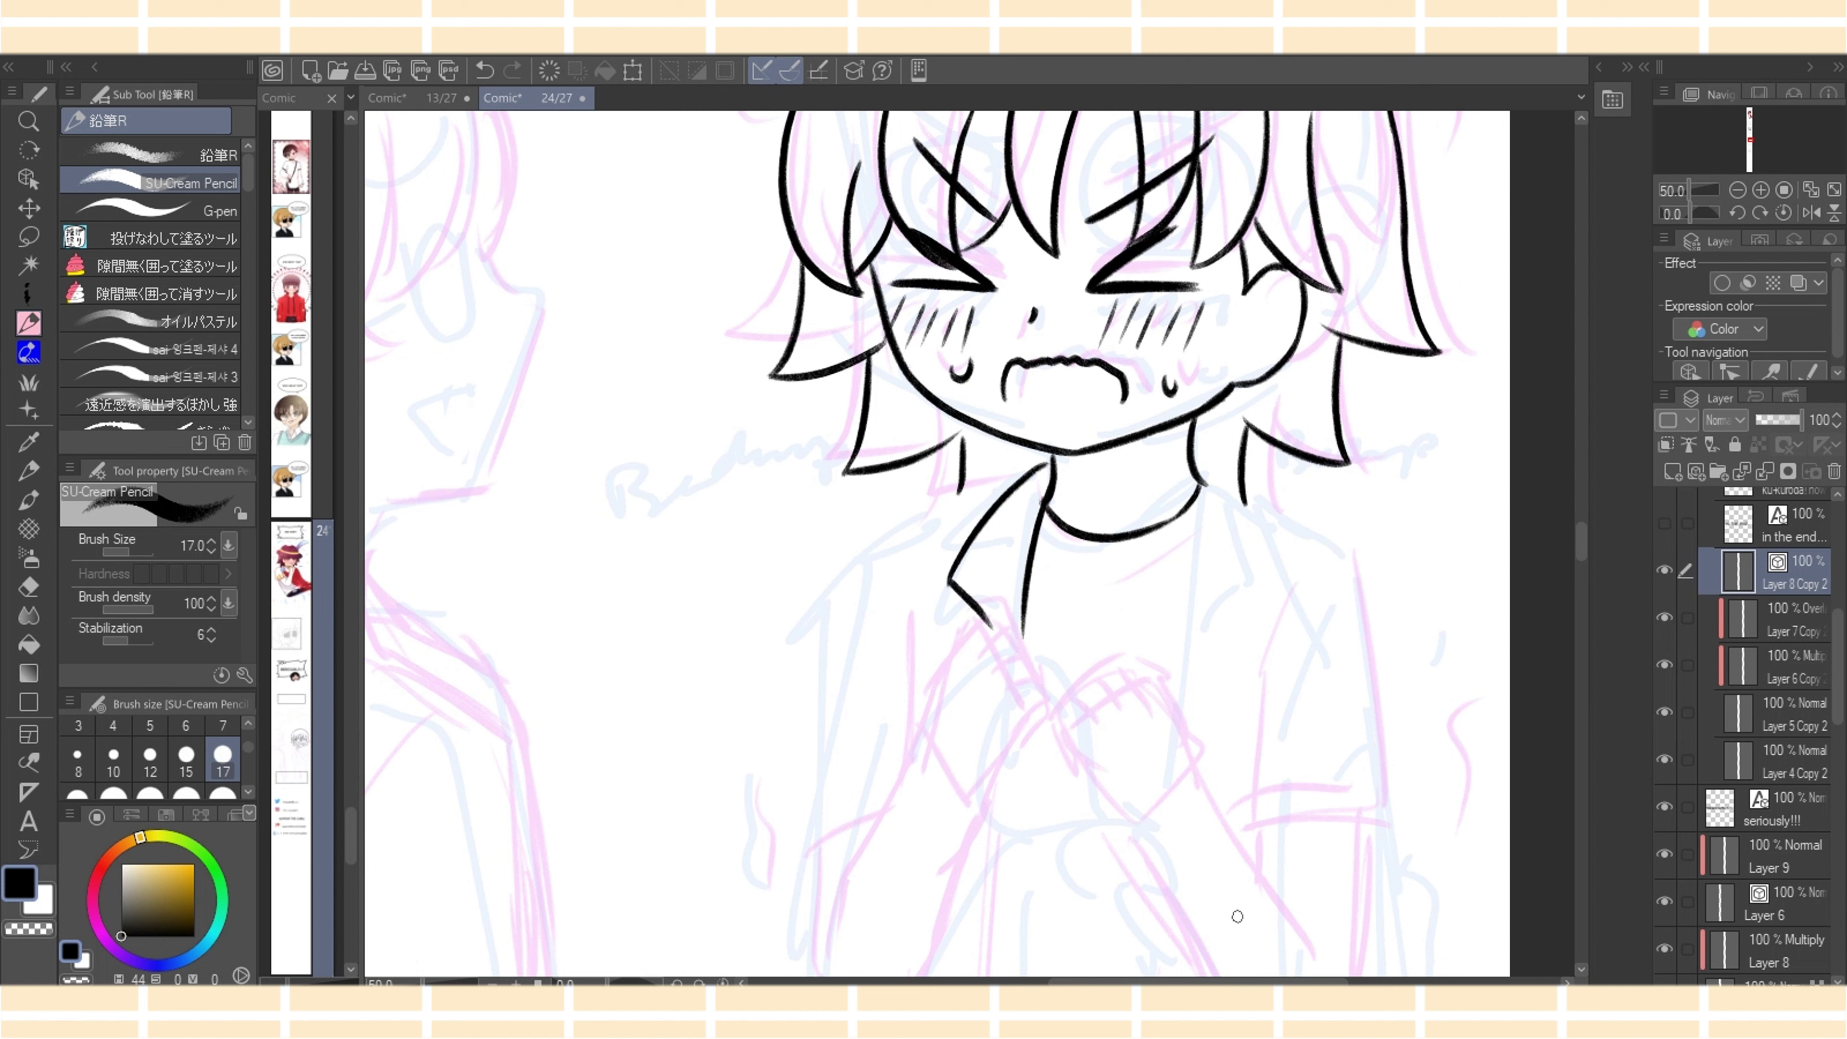
key(ctrl+z)
drag(1053, 460, 1037, 482)
key(e)
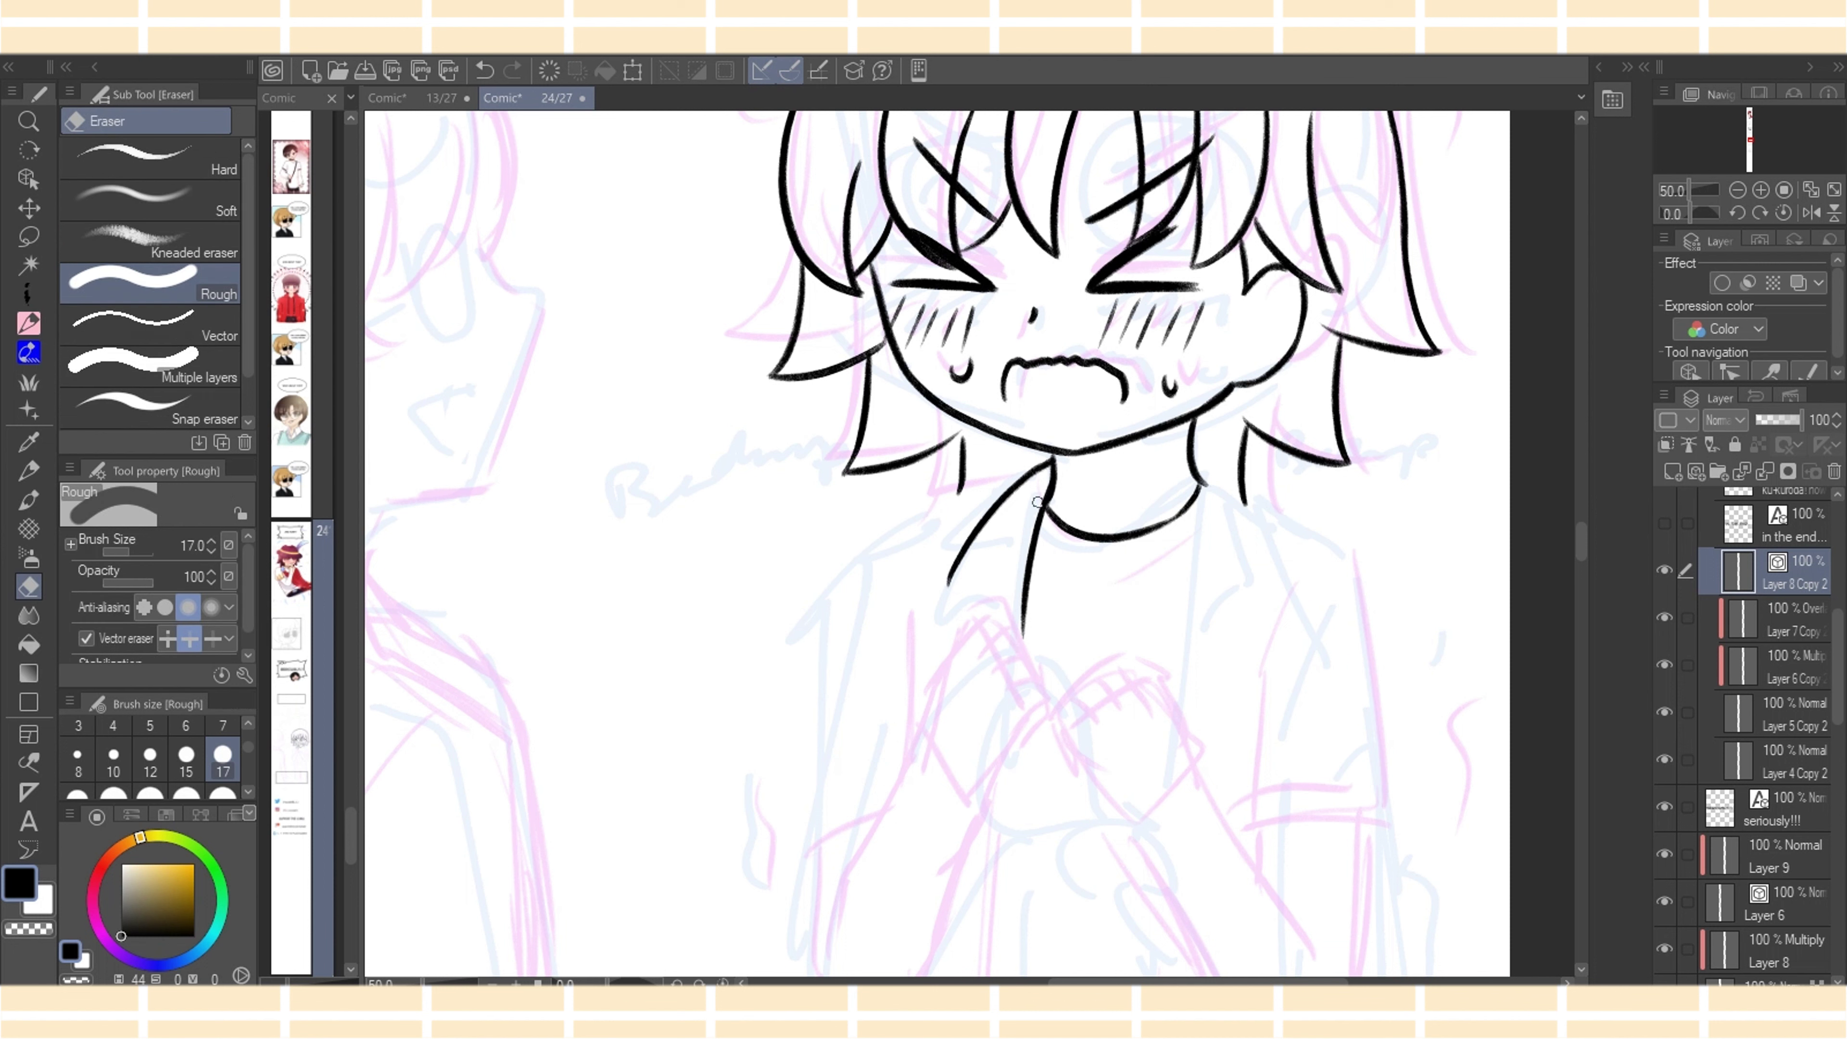
key(p)
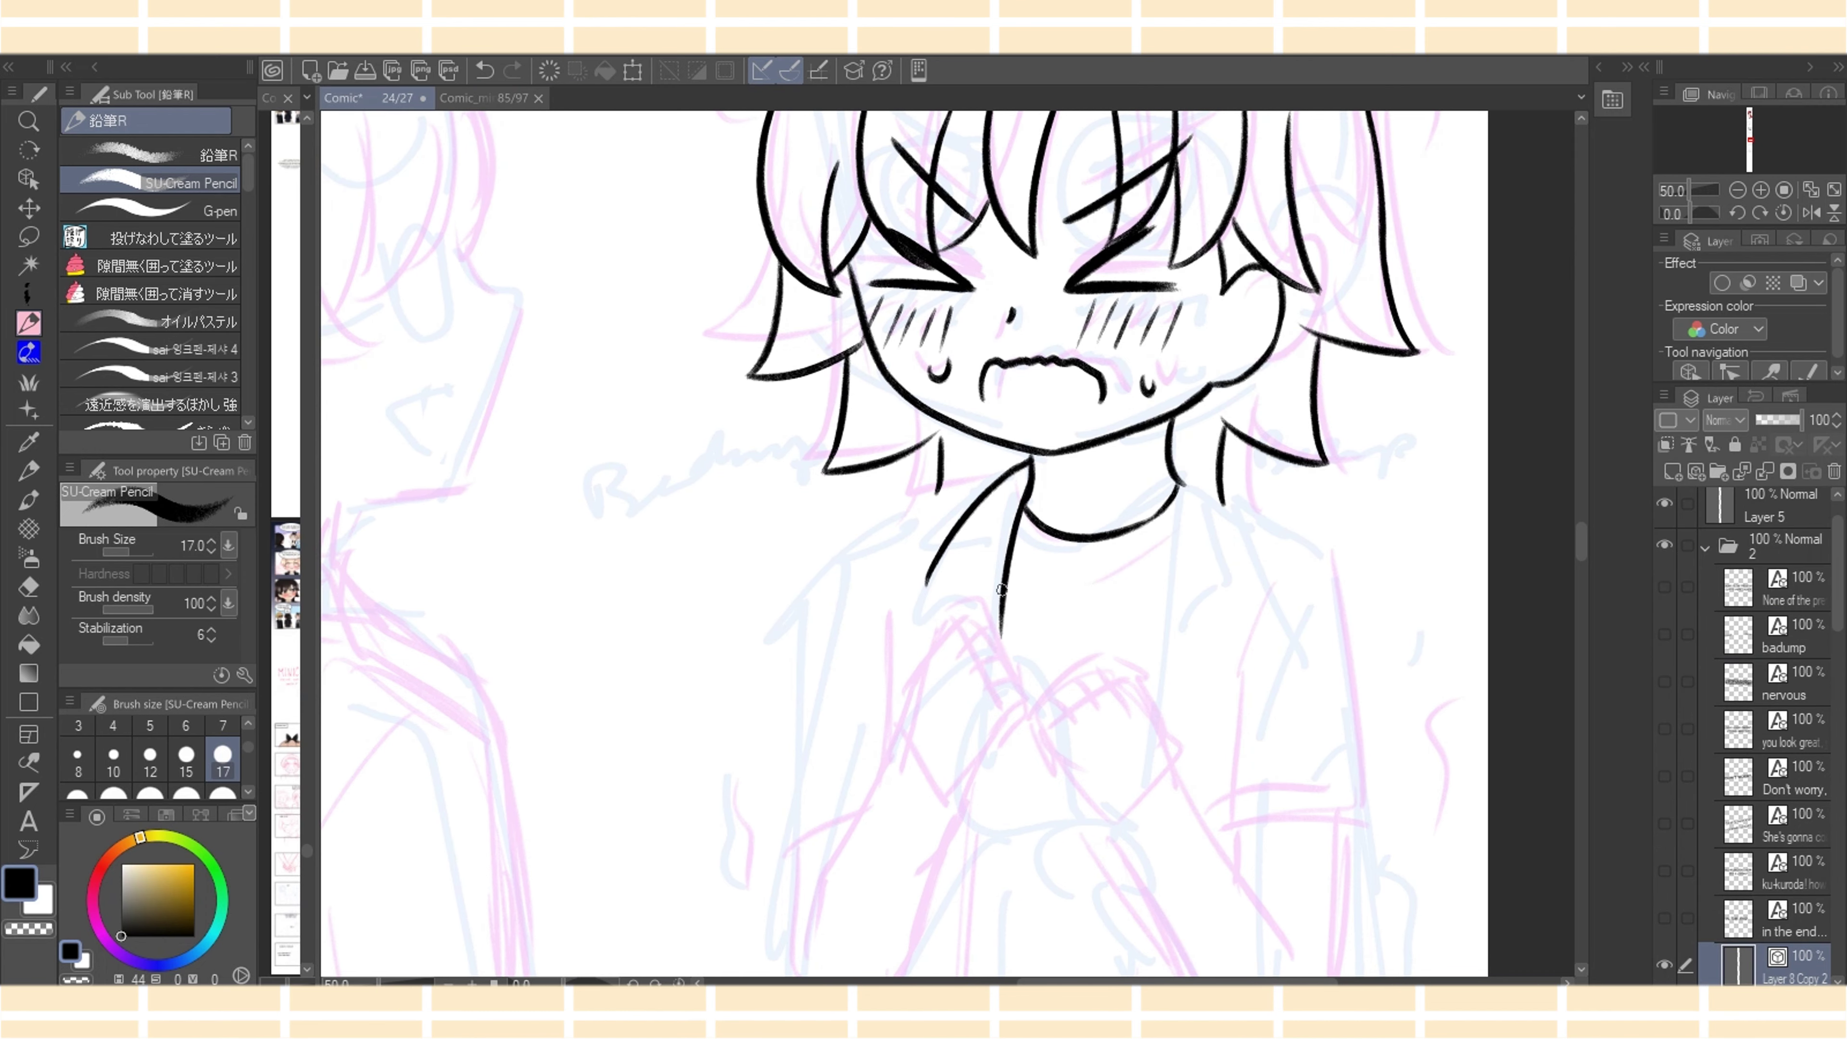
Ink the notched collar and long pointed lapel of the jacket on the side opposite the ear
mouse_move(928, 590)
mouse_down()
mouse_move(960, 613)
mouse_move(932, 628)
mouse_move(983, 836)
mouse_up()
drag(1003, 614, 983, 797)
drag(378, 982, 373, 982)
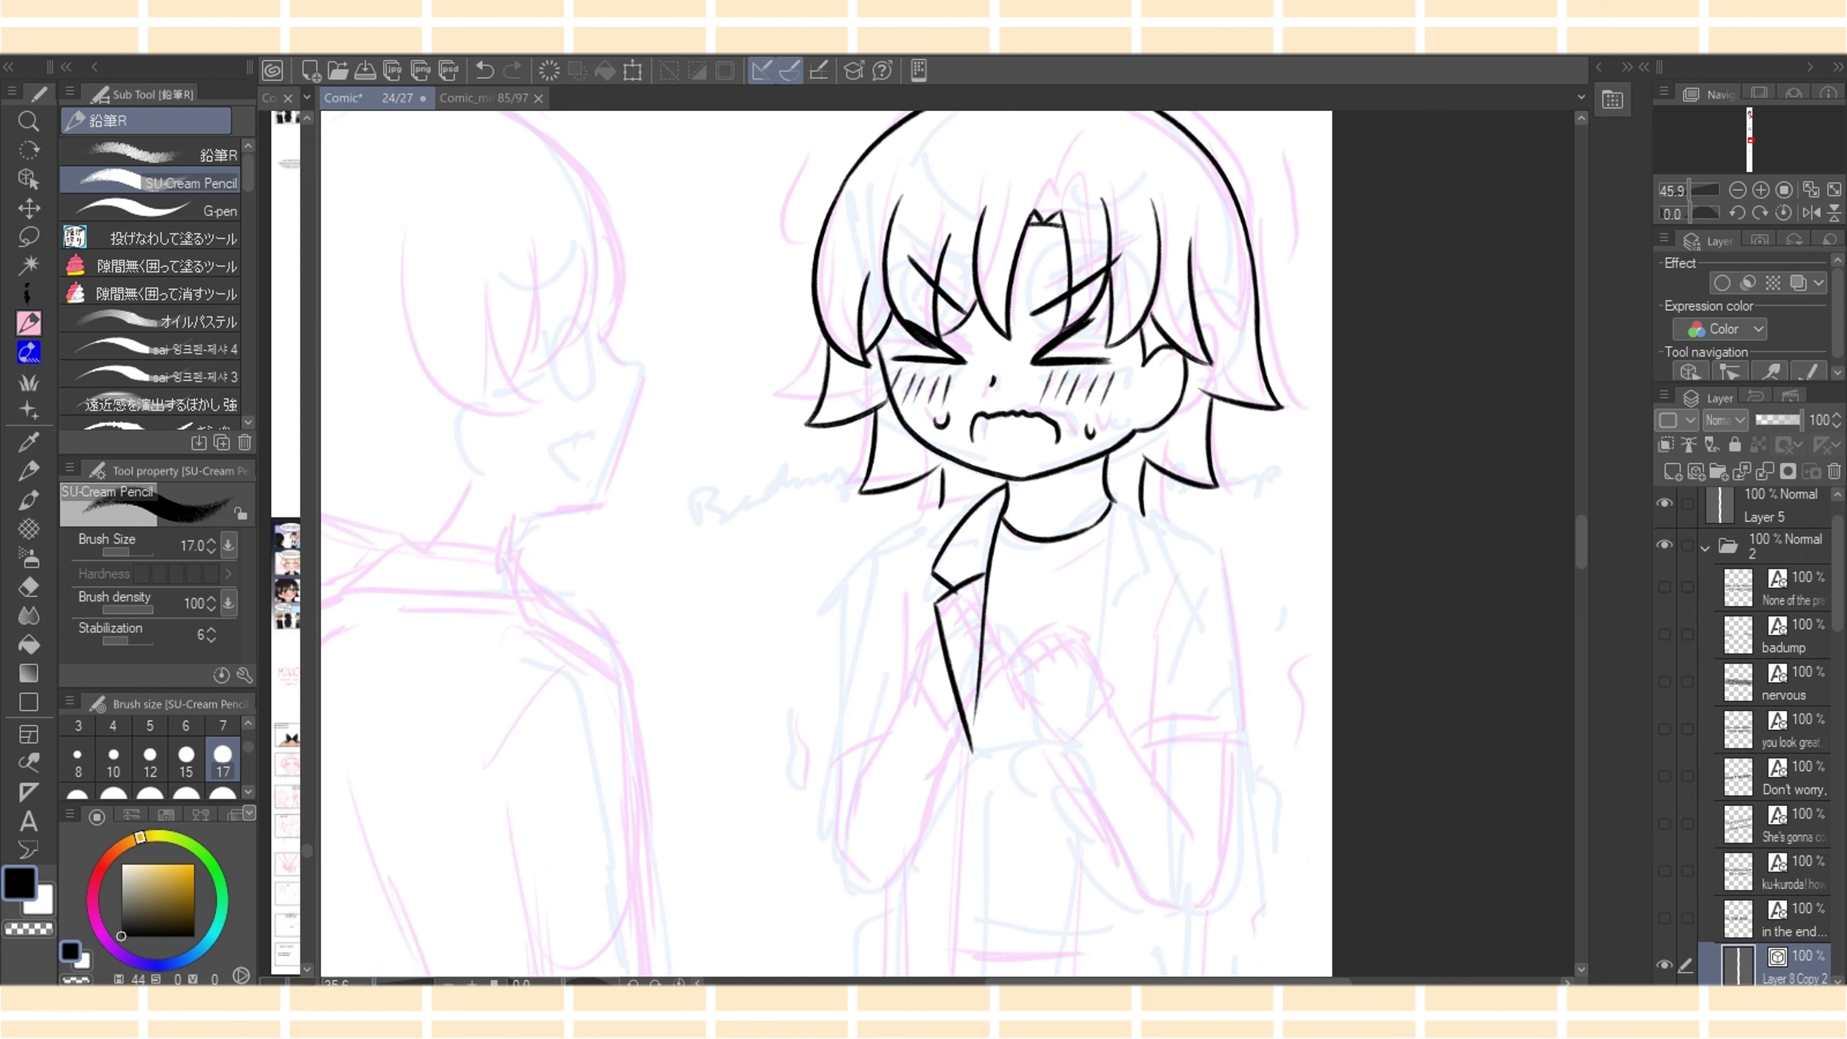
key(ctrl+z)
drag(987, 598, 981, 743)
Add a short second line beneath the shirt's round neckline
scroll(825, 543, down, 5)
scroll(826, 543, up, 4)
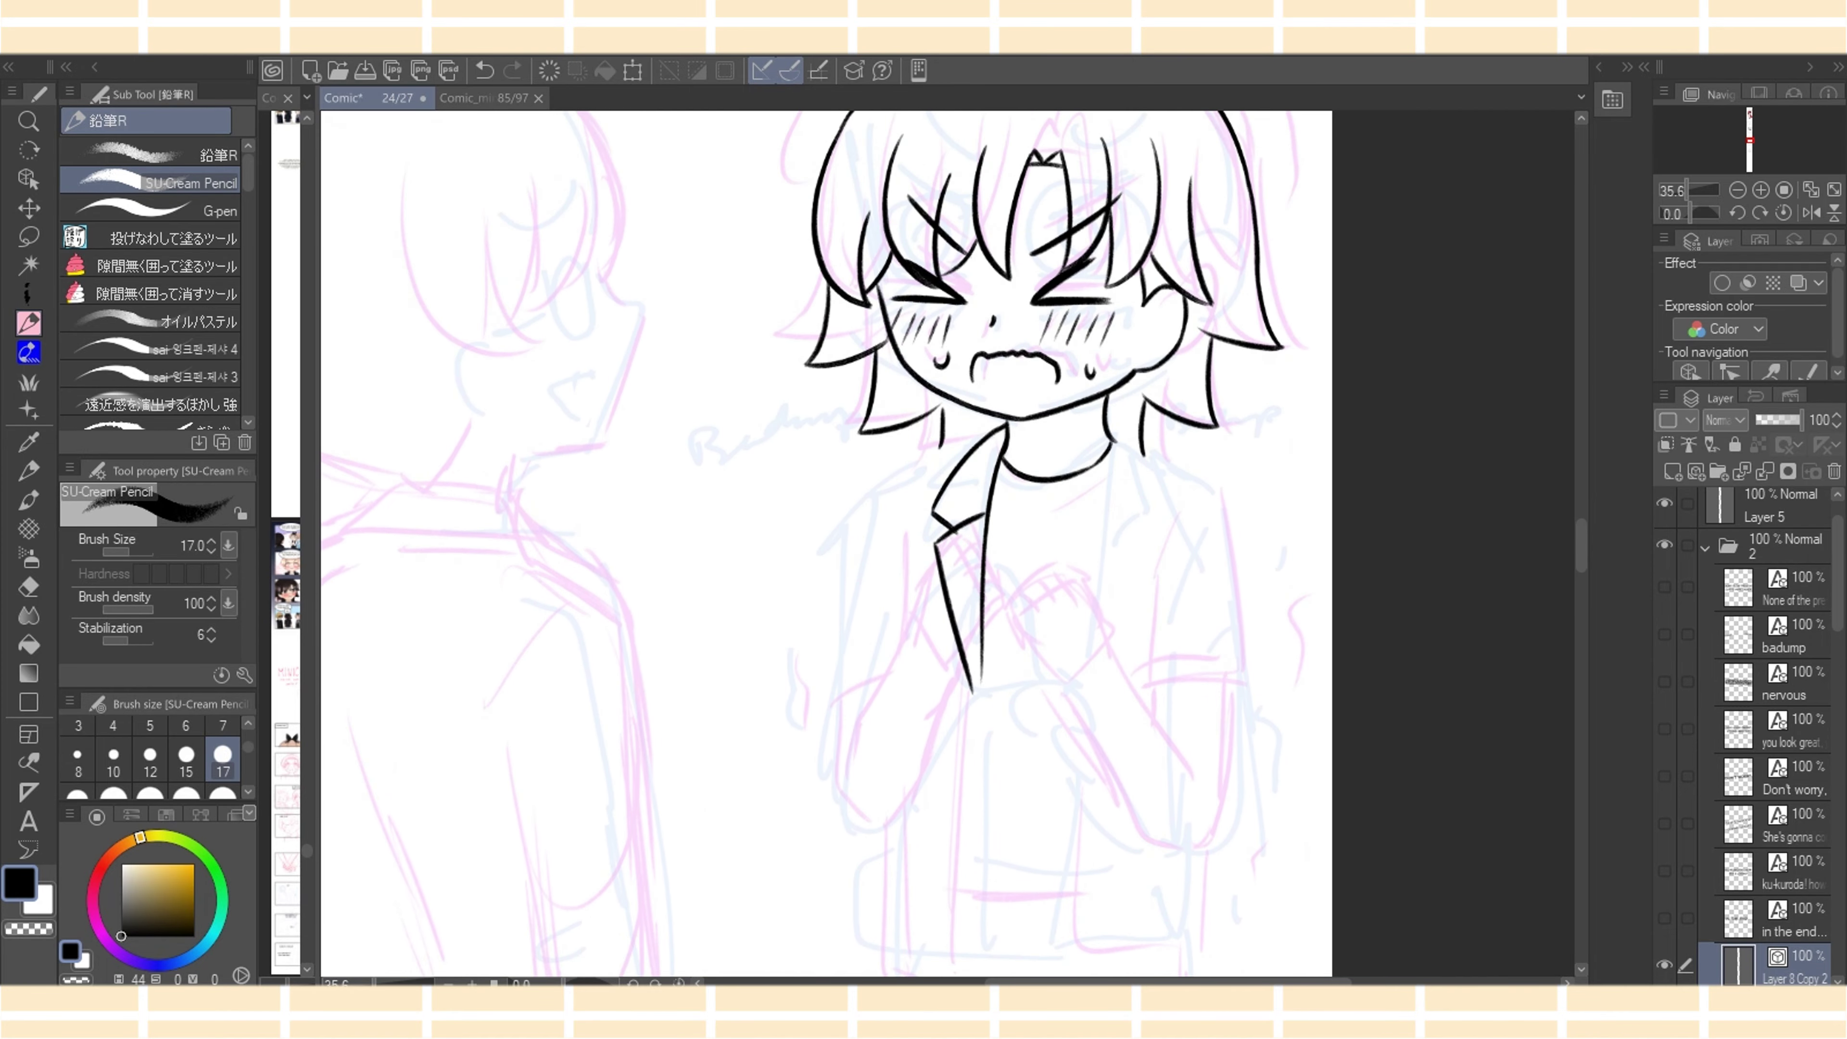
drag(1050, 494, 1106, 479)
scroll(1510, 586, down, 3)
drag(987, 396, 953, 658)
key(ctrl+z)
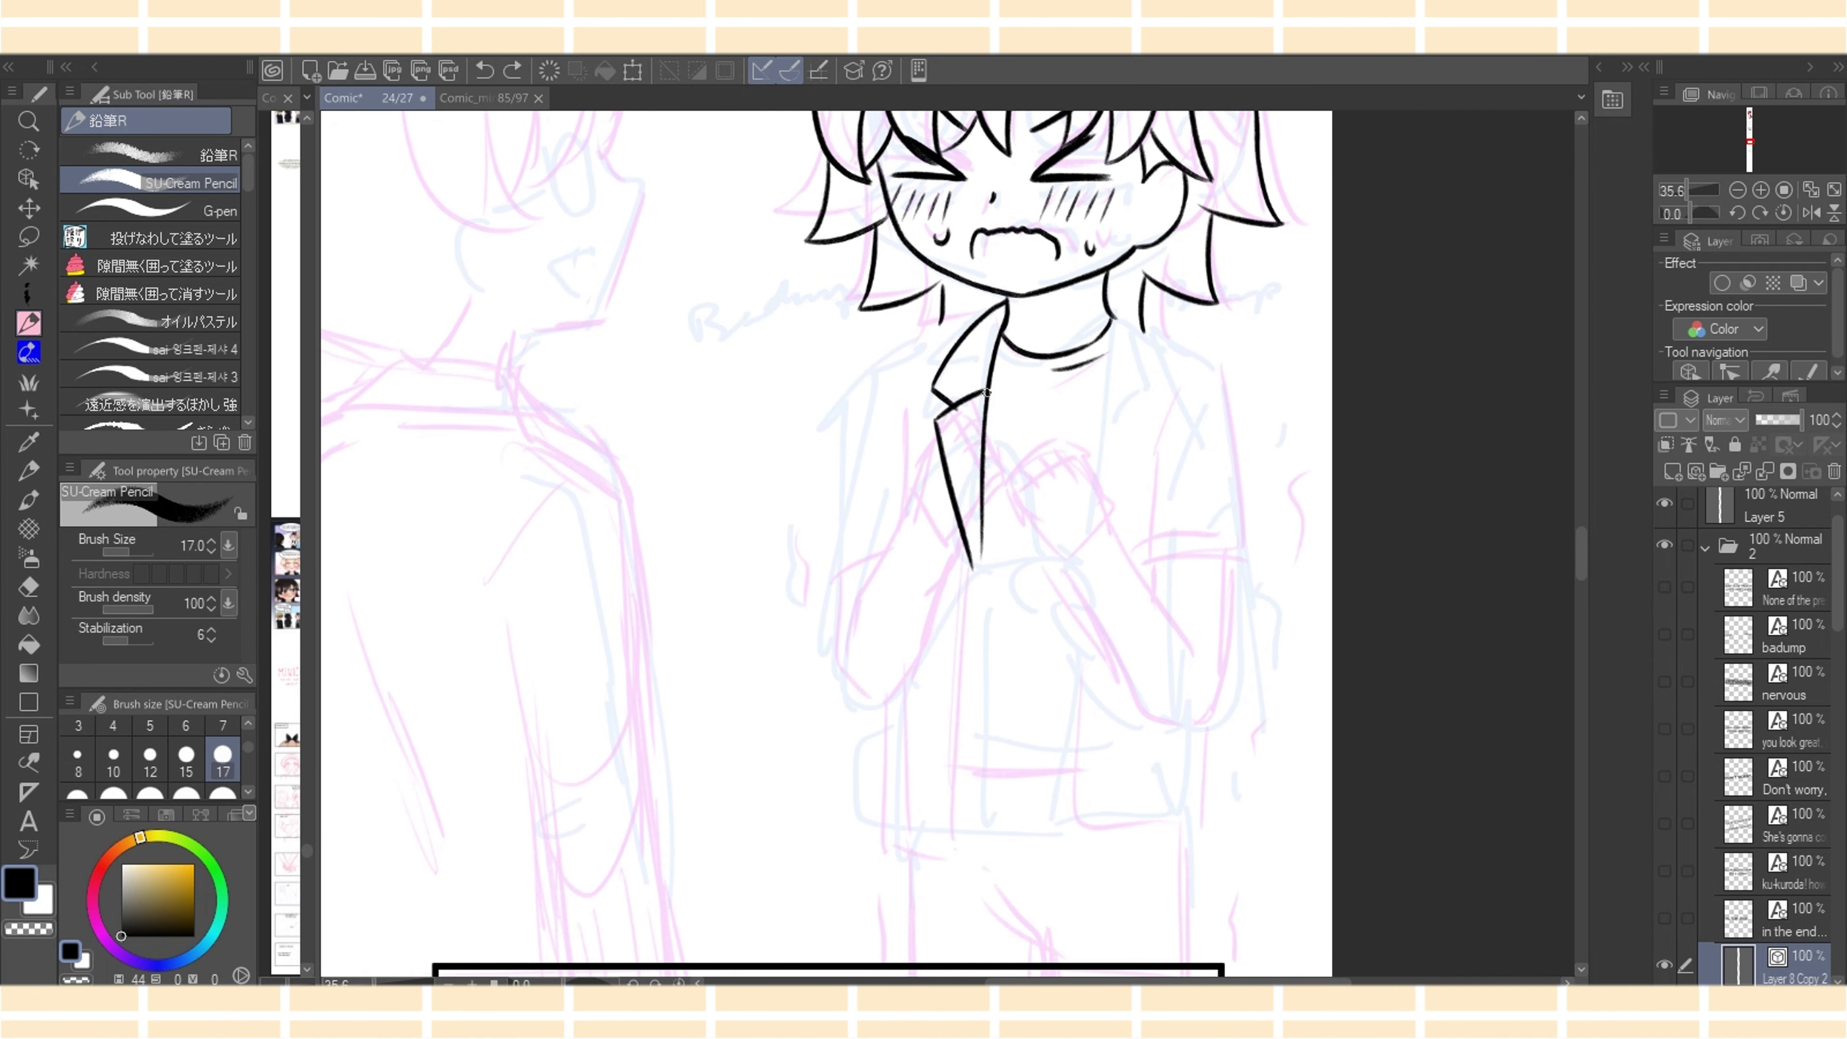
drag(990, 389, 975, 710)
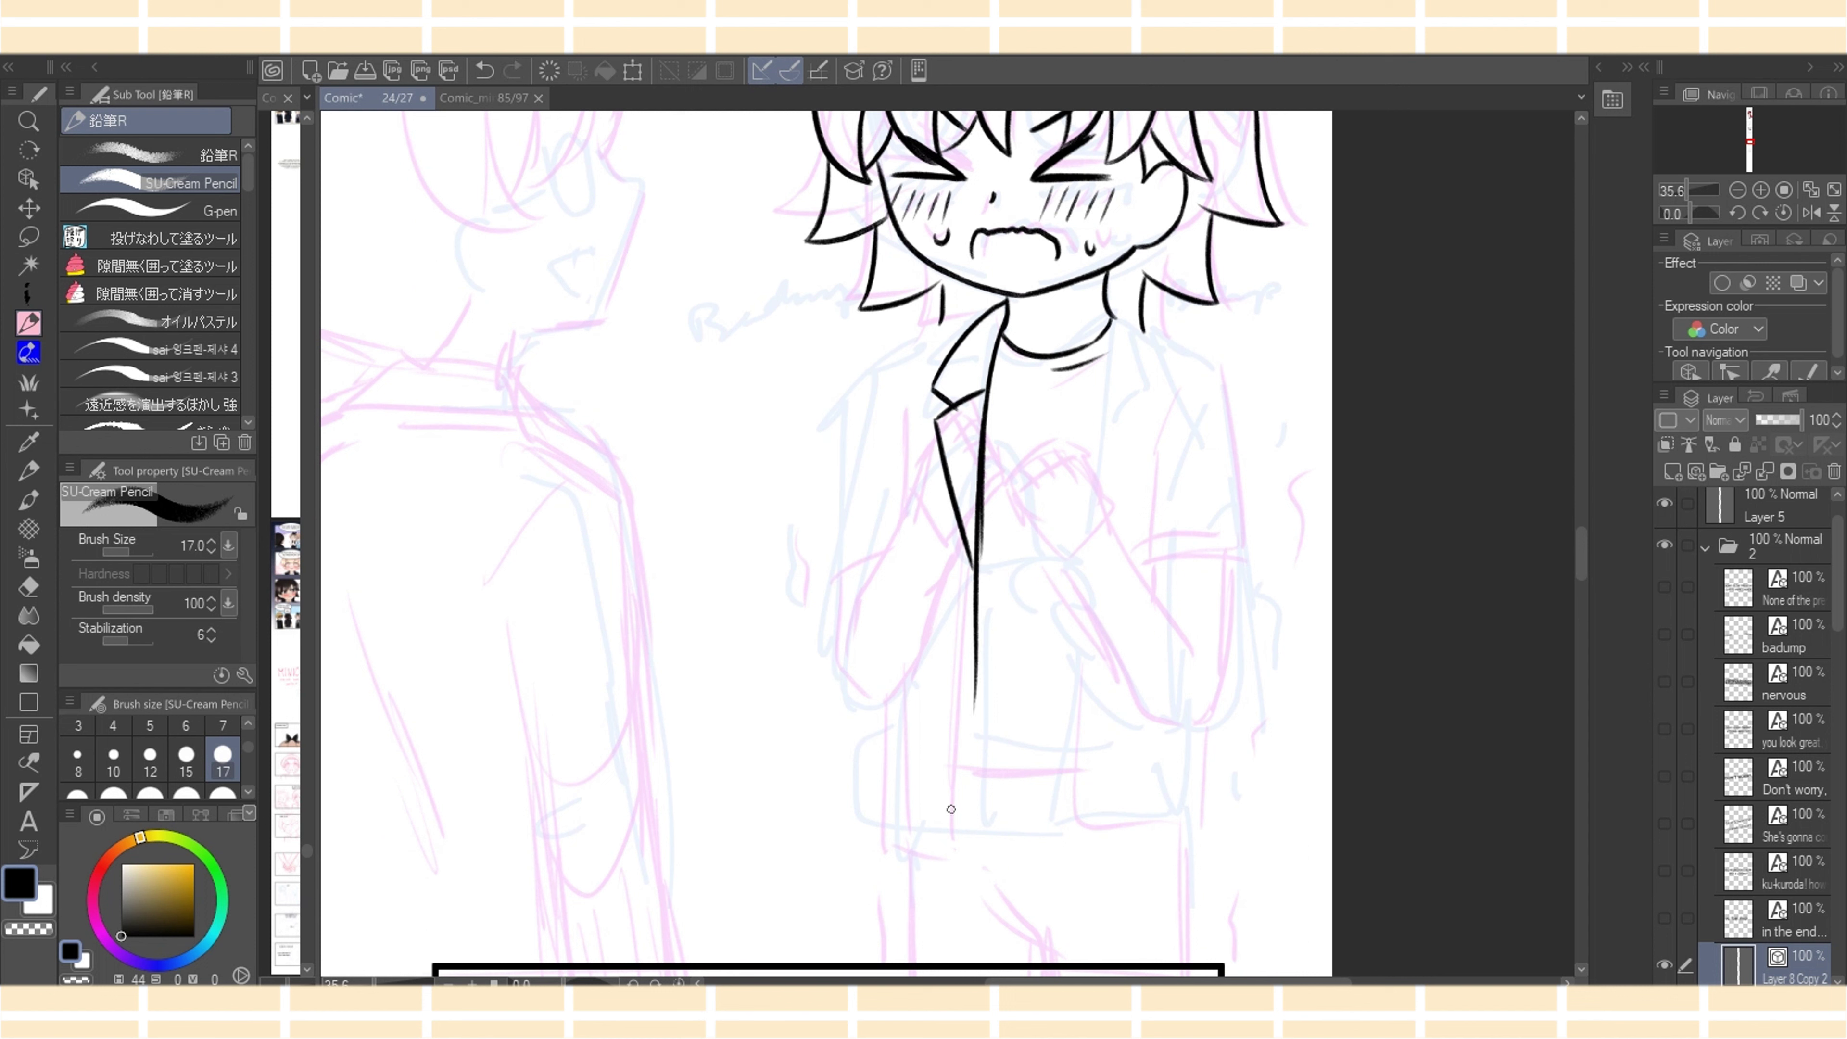
key(ctrl+z)
key(e)
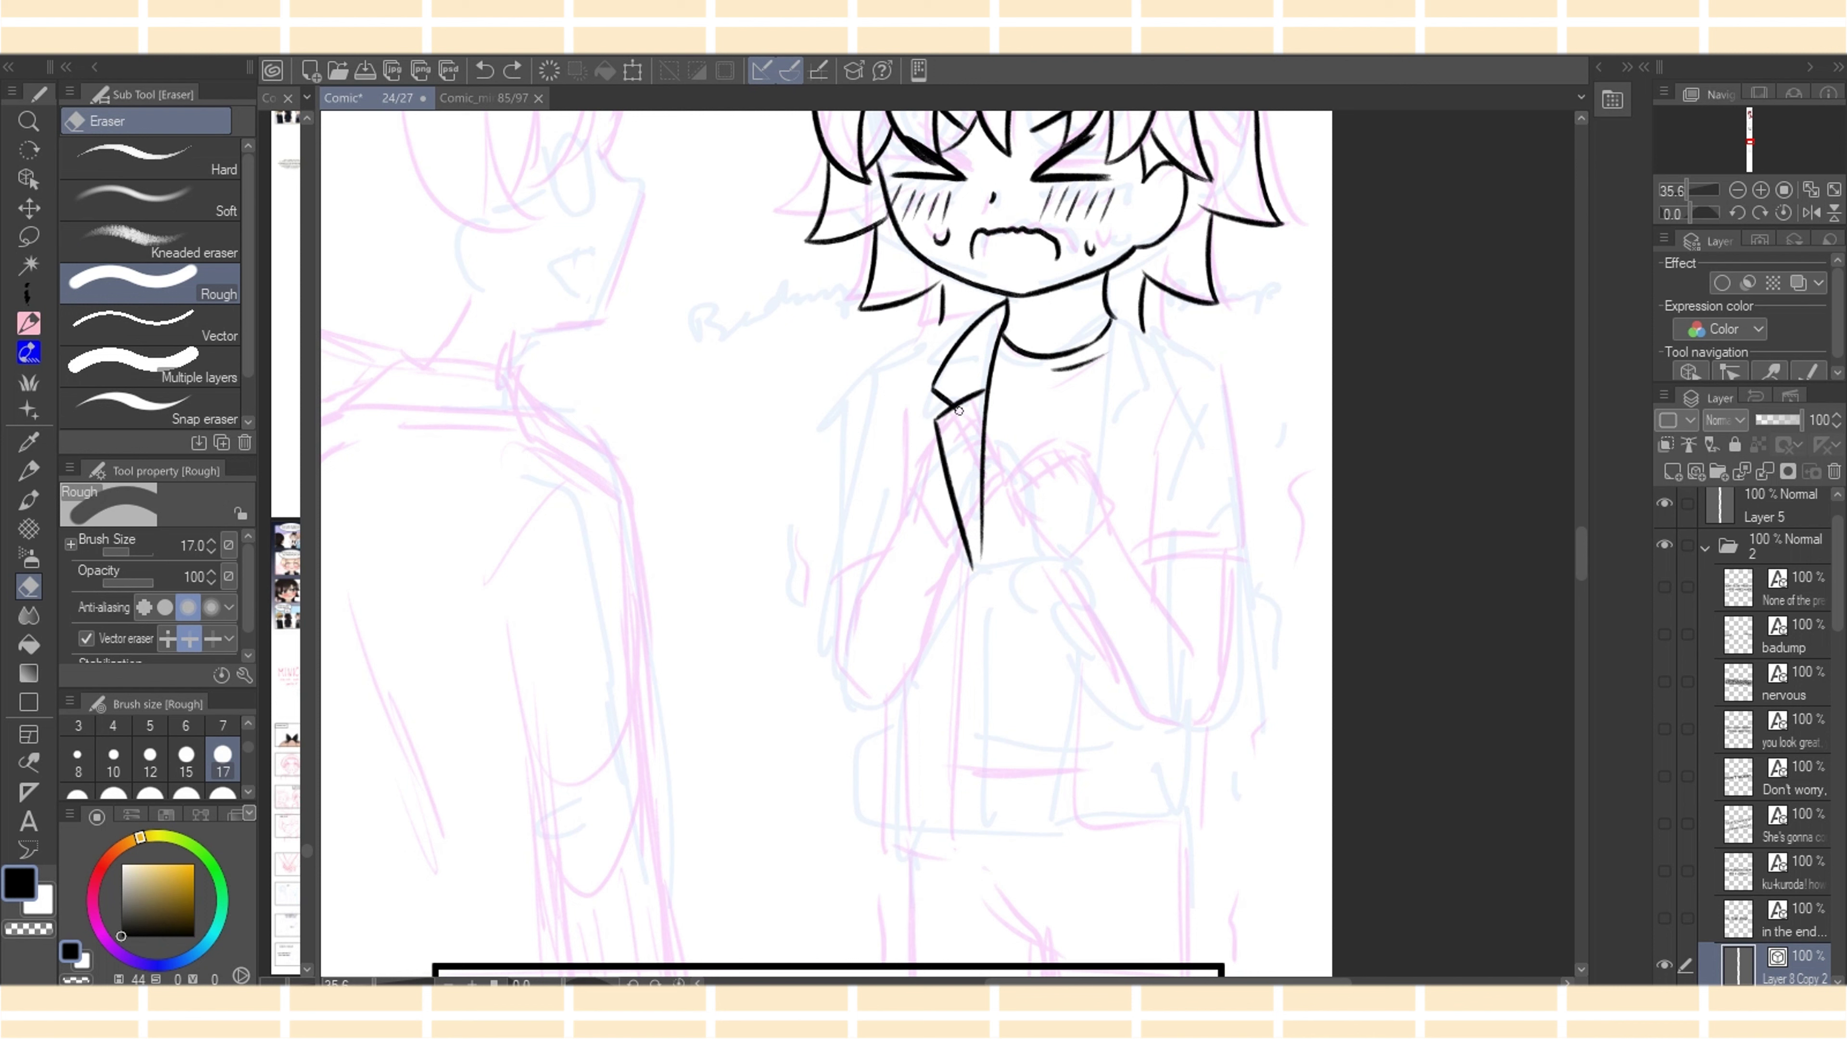
click(958, 411)
key(p)
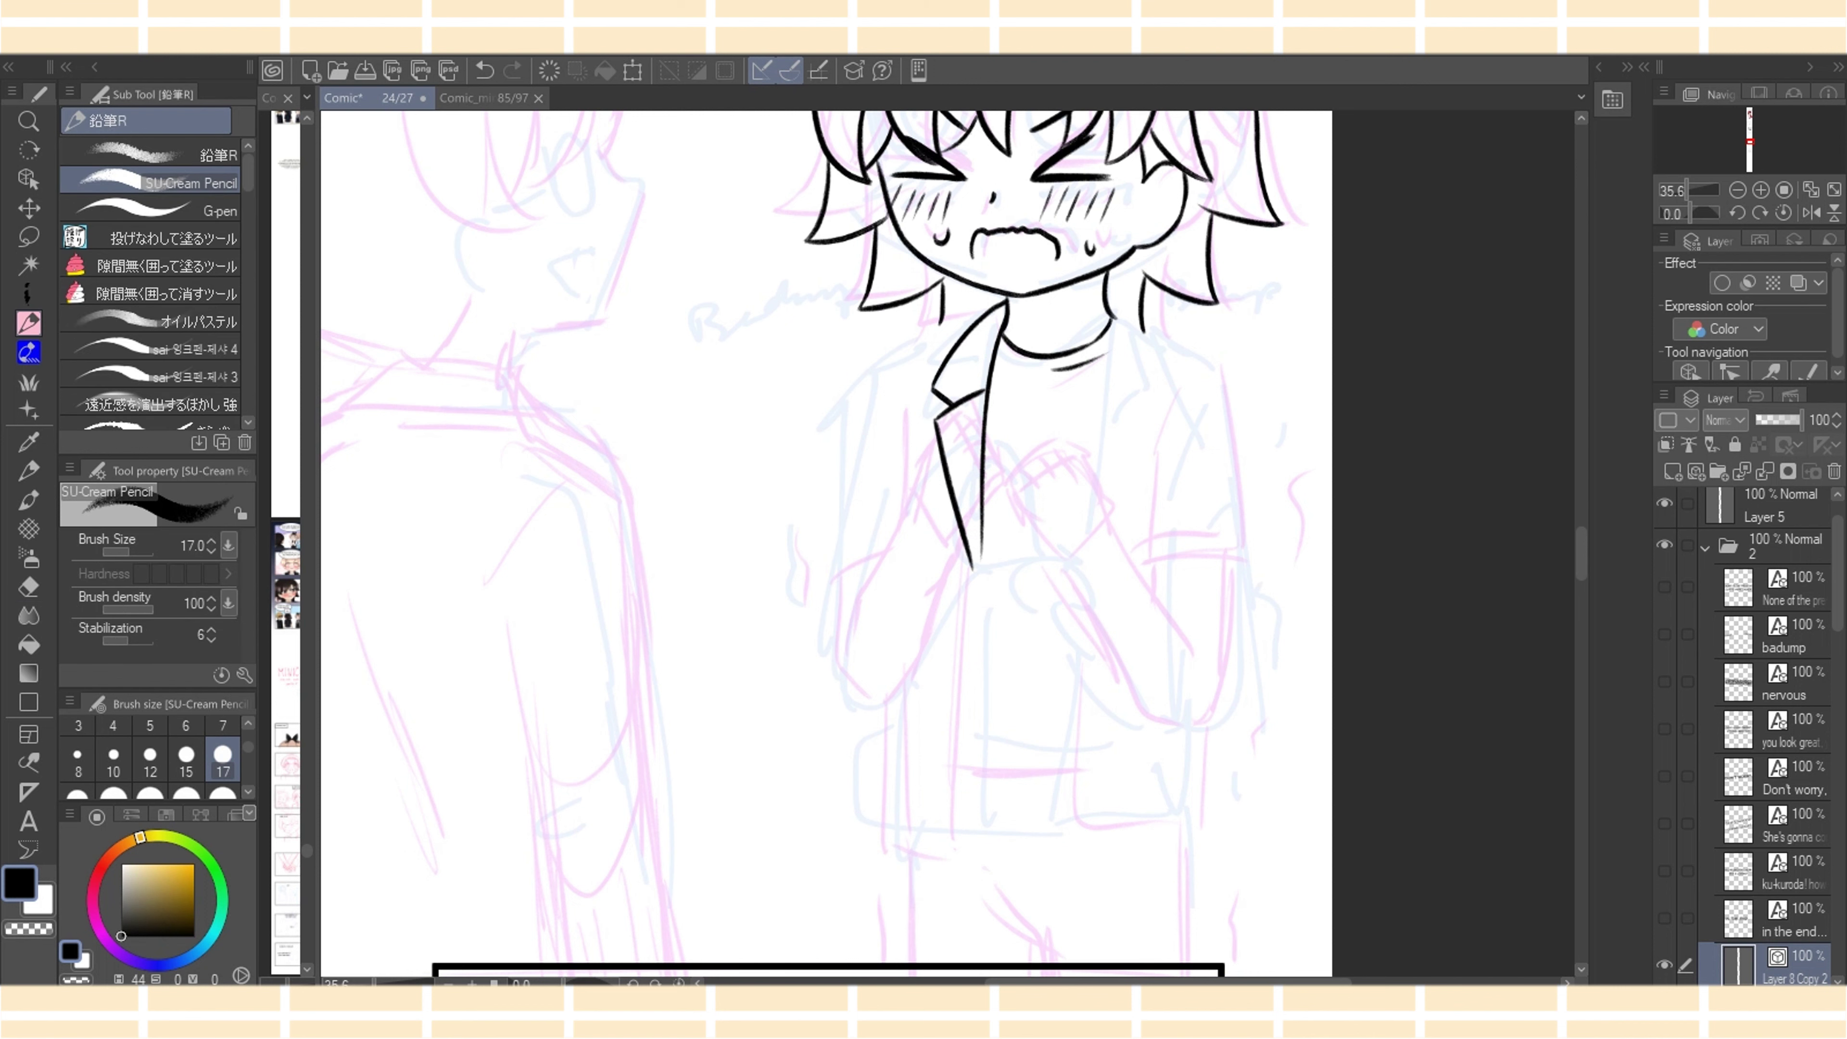
Ink the jacket's shoulder line and outer sleeve edge on the side opposite the ear, redrawing the sleeve curve until it is clean
mouse_move(884, 356)
mouse_down()
mouse_move(993, 314)
mouse_move(838, 446)
mouse_up()
key(ctrl+z)
key(ctrl+z)
mouse_move(887, 355)
mouse_down()
mouse_move(847, 399)
mouse_move(838, 535)
mouse_up()
key(ctrl+z)
drag(859, 383, 817, 539)
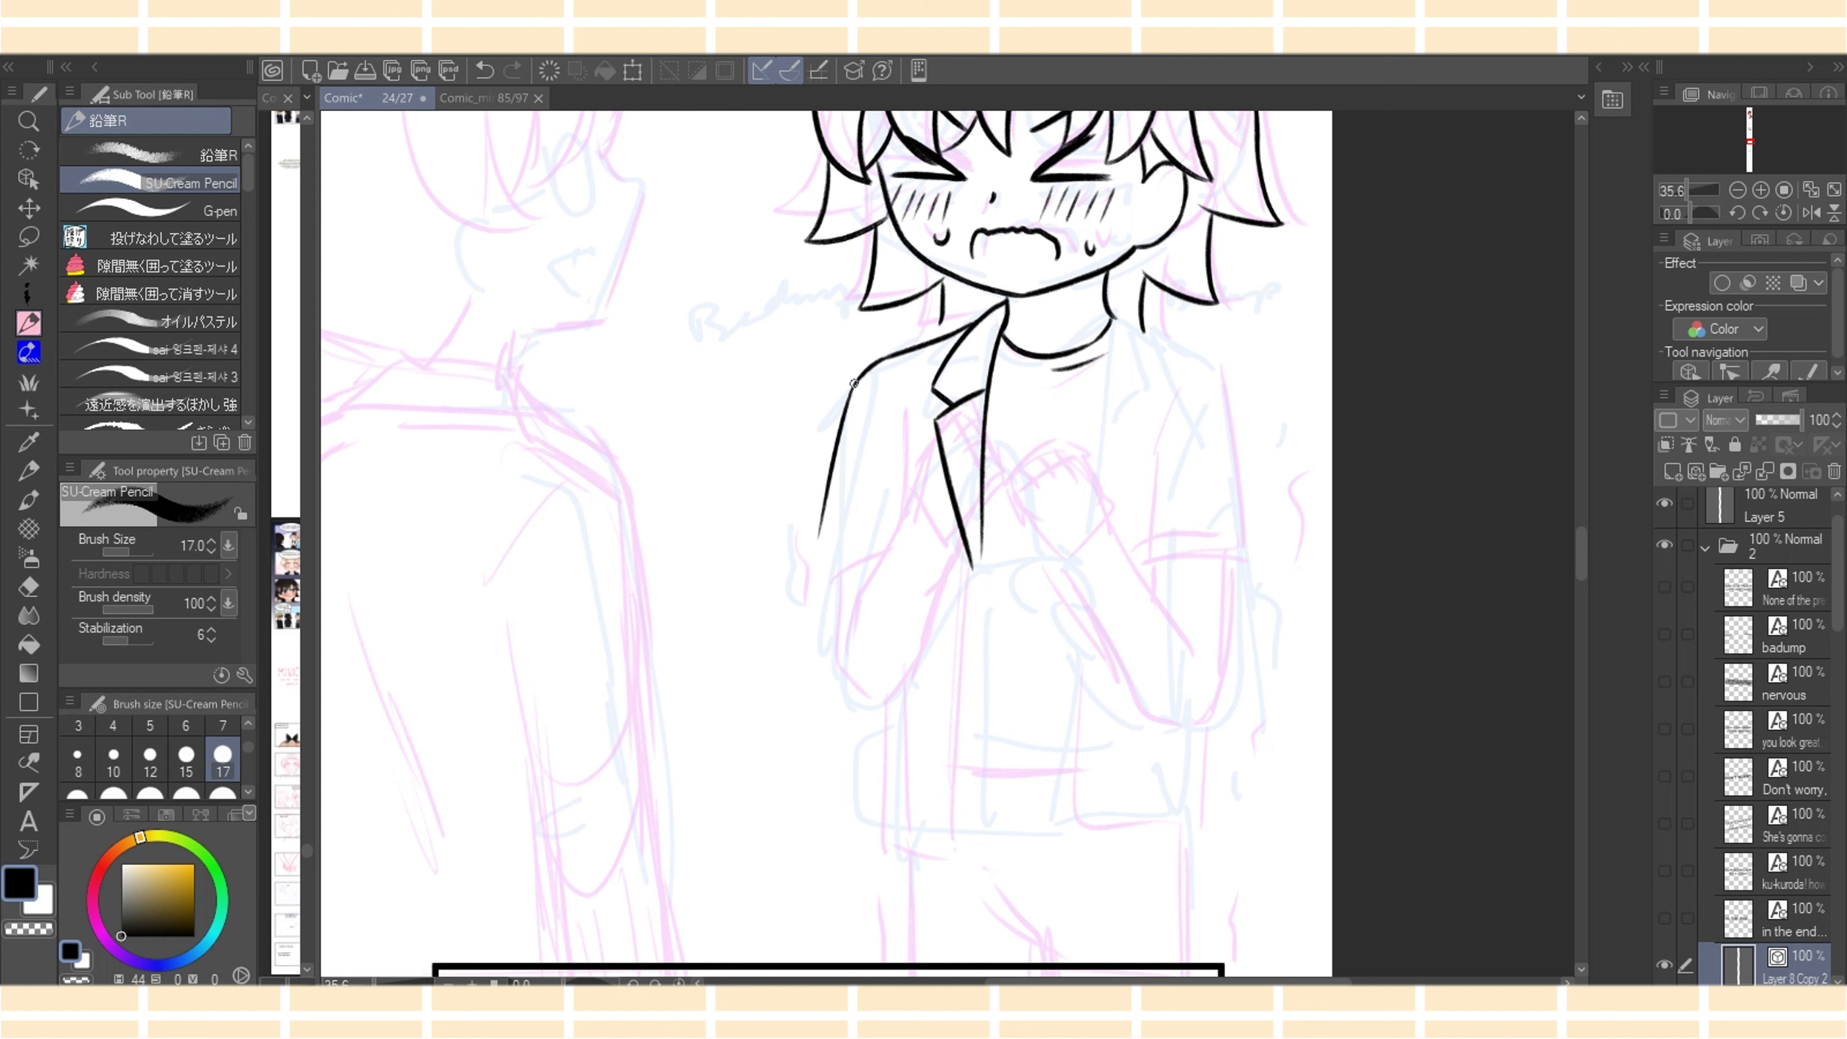
drag(854, 383, 834, 515)
key(ctrl+z)
key(ctrl+z)
drag(855, 385, 825, 576)
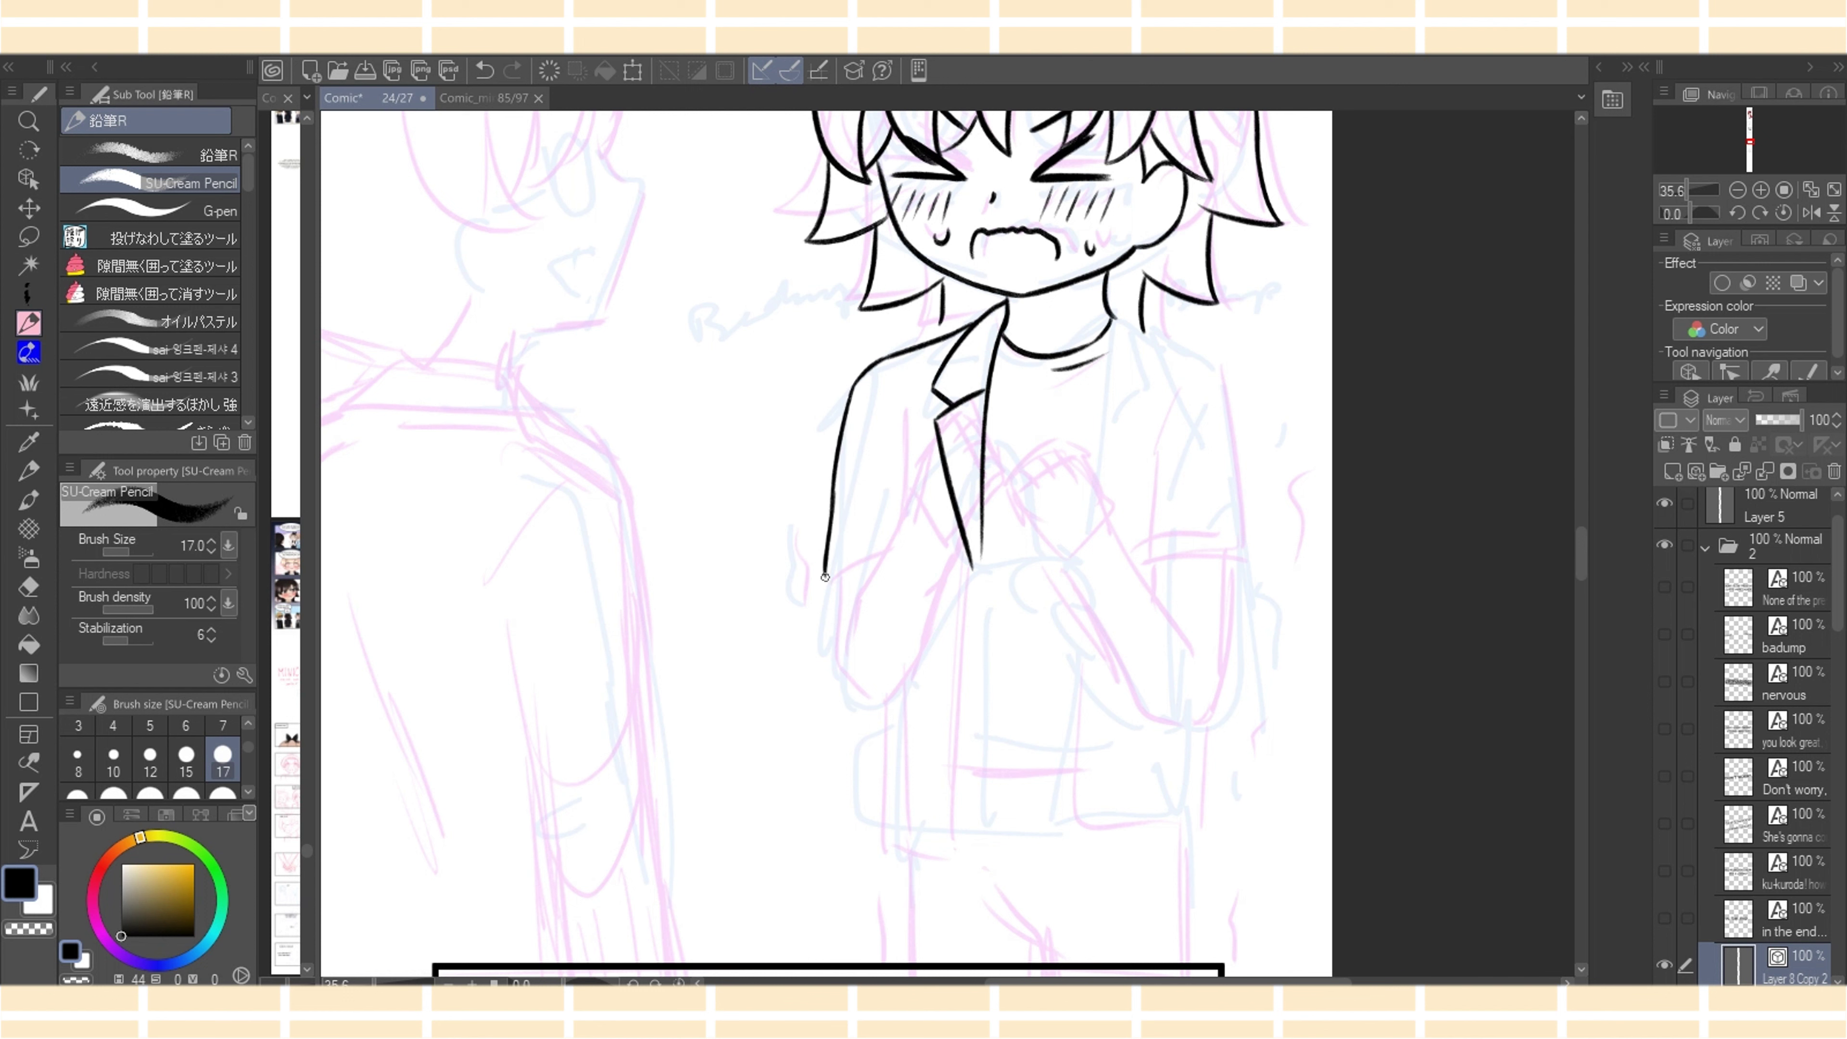
Ink the sleeve's hem and the raised forearm below it with a rounded elbow
key(ctrl+z)
mouse_move(833, 497)
mouse_down()
mouse_move(825, 585)
mouse_move(897, 566)
mouse_move(846, 655)
mouse_move(875, 680)
mouse_up()
key(ctrl+z)
key(ctrl+z)
mouse_move(840, 573)
mouse_down()
mouse_move(859, 666)
mouse_move(904, 682)
mouse_move(879, 674)
mouse_move(914, 657)
mouse_up()
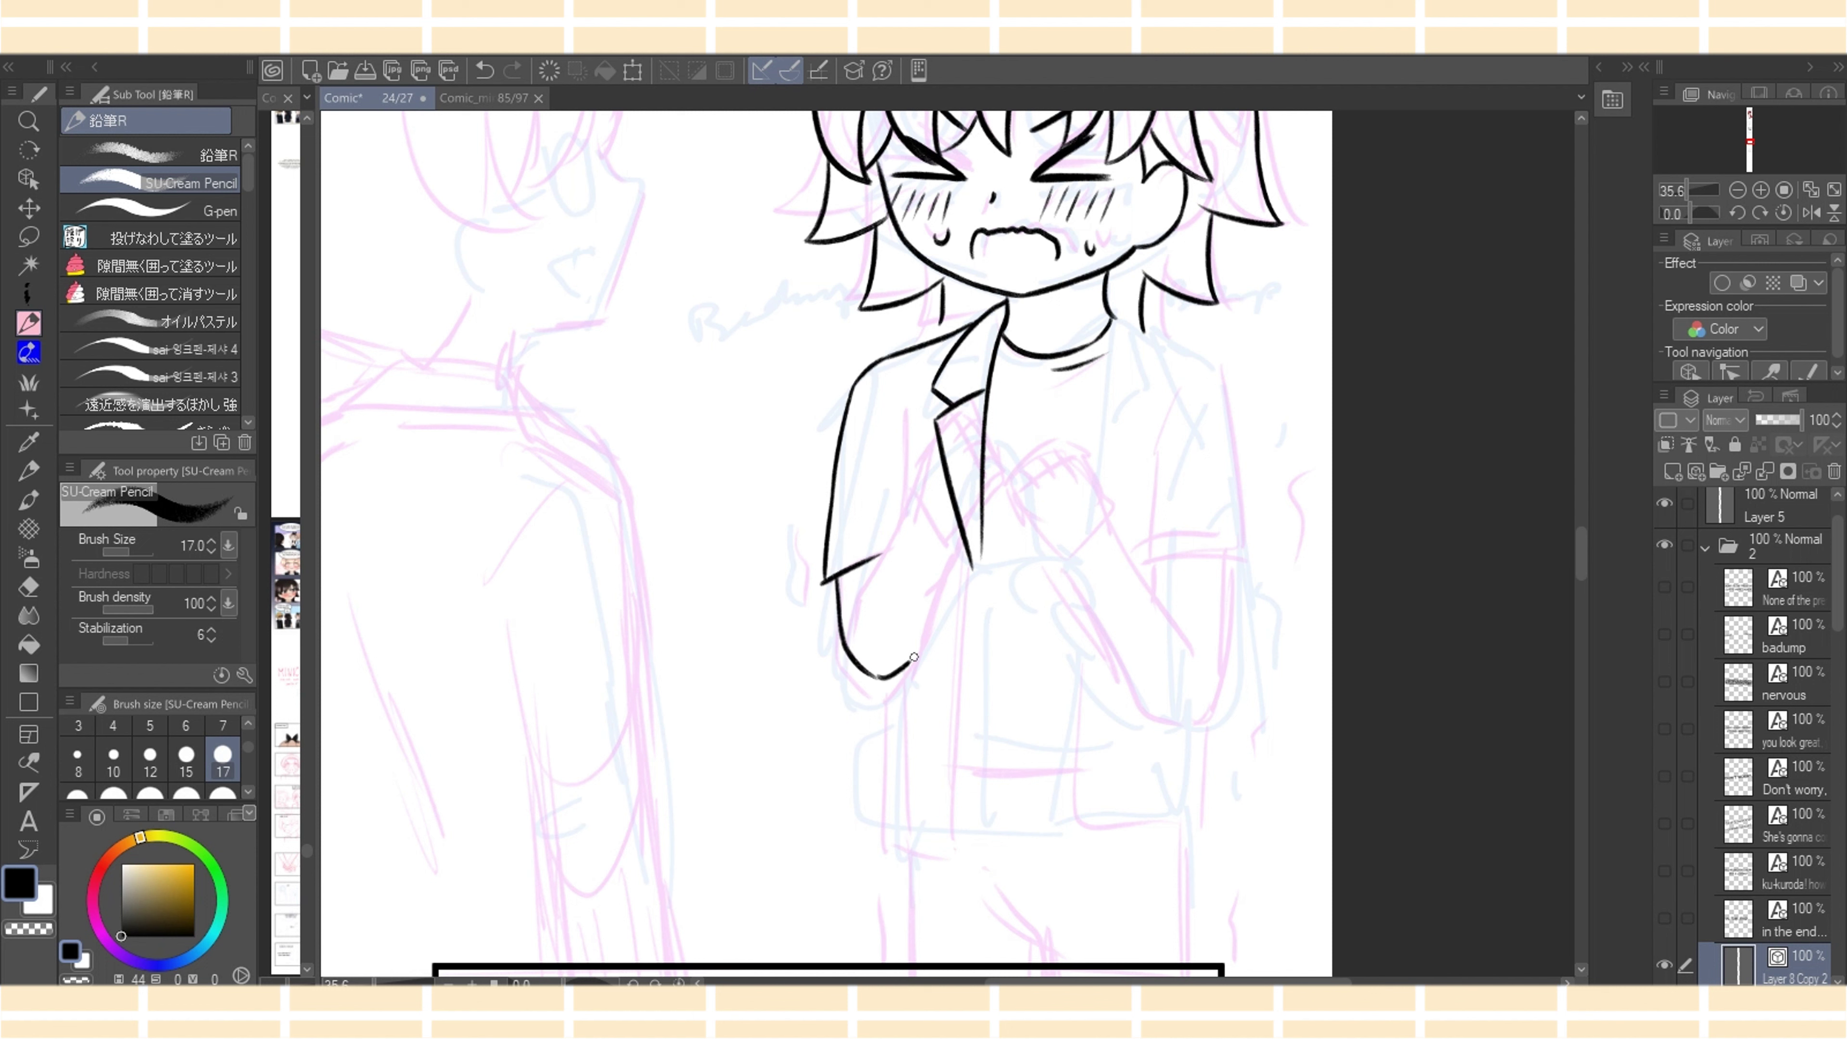
drag(951, 542, 911, 658)
key(ctrl+z)
drag(917, 474, 854, 635)
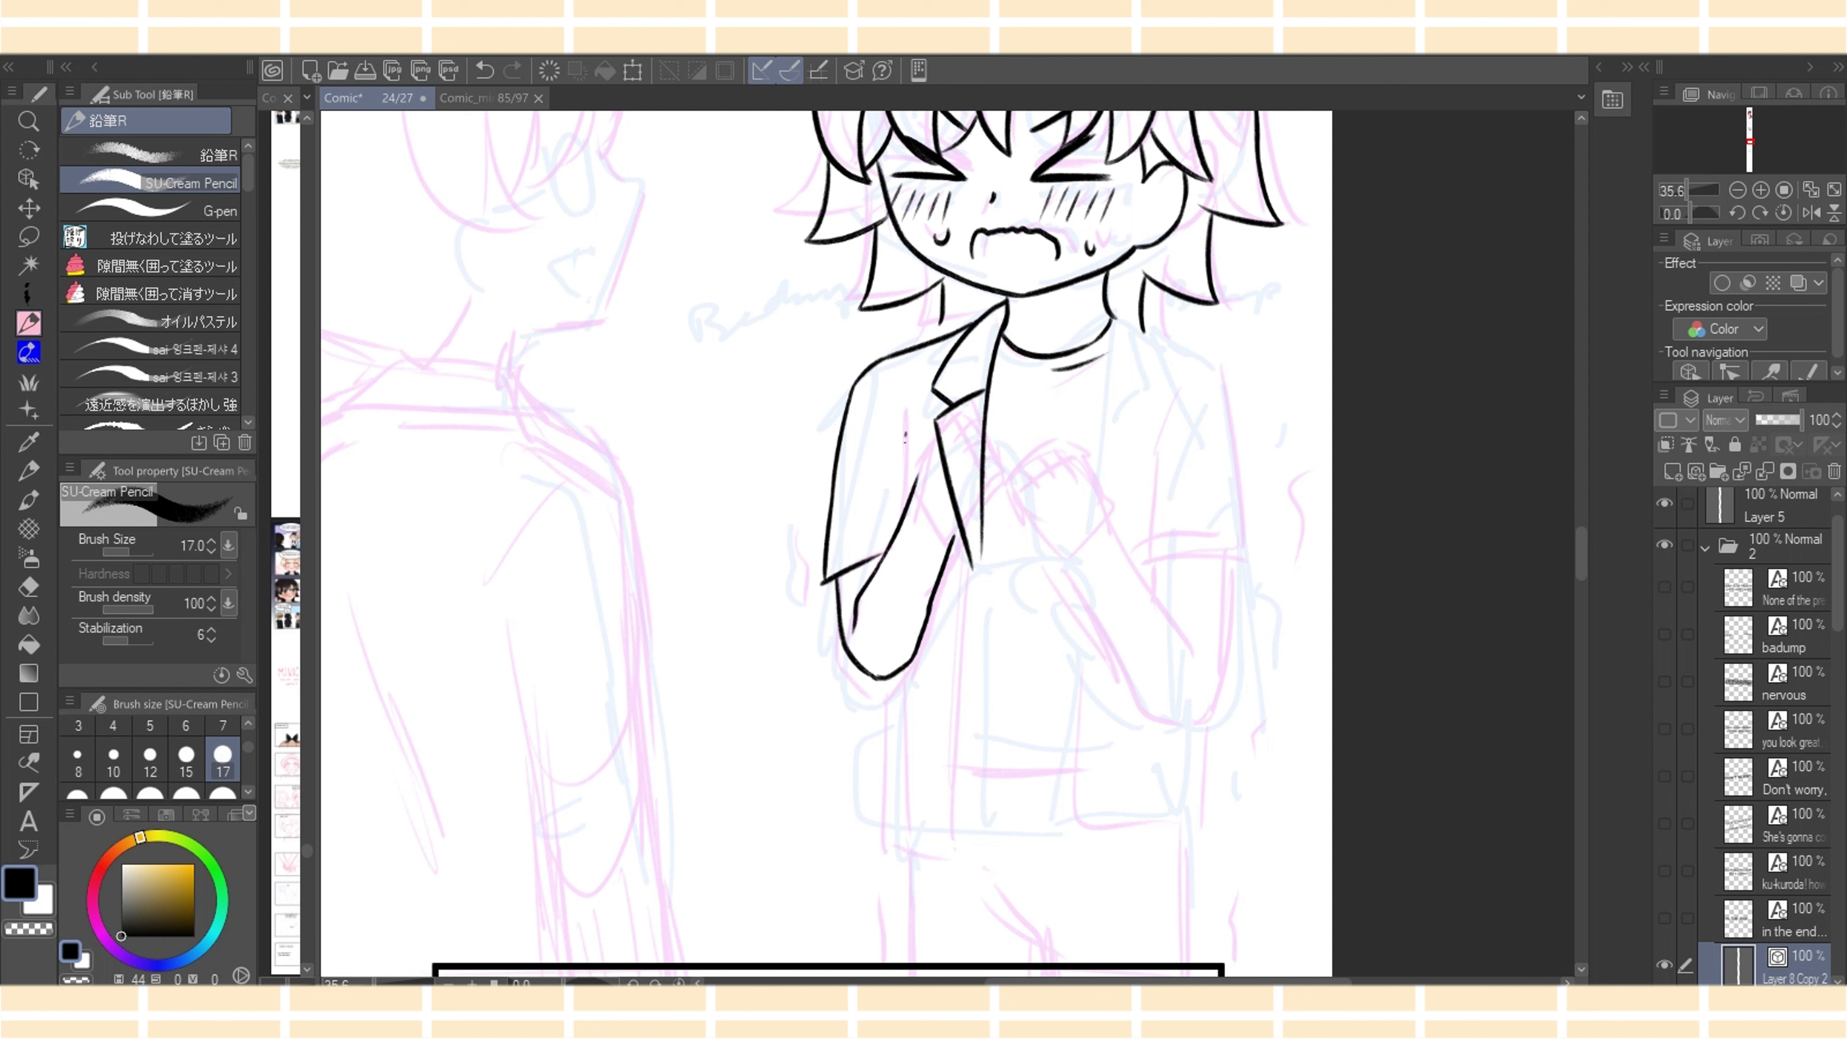
Ink the sleeve's inner fold line and the upper knuckles of the fist raised over the lapel
mouse_move(905, 437)
mouse_down()
mouse_move(907, 510)
mouse_move(945, 413)
mouse_move(994, 444)
mouse_move(960, 413)
mouse_move(981, 429)
mouse_up()
key(ctrl+z)
key(ctrl+z)
key(ctrl+z)
drag(975, 429, 986, 452)
key(e)
drag(918, 490, 882, 567)
key(p)
key(ctrl+z)
key(ctrl+z)
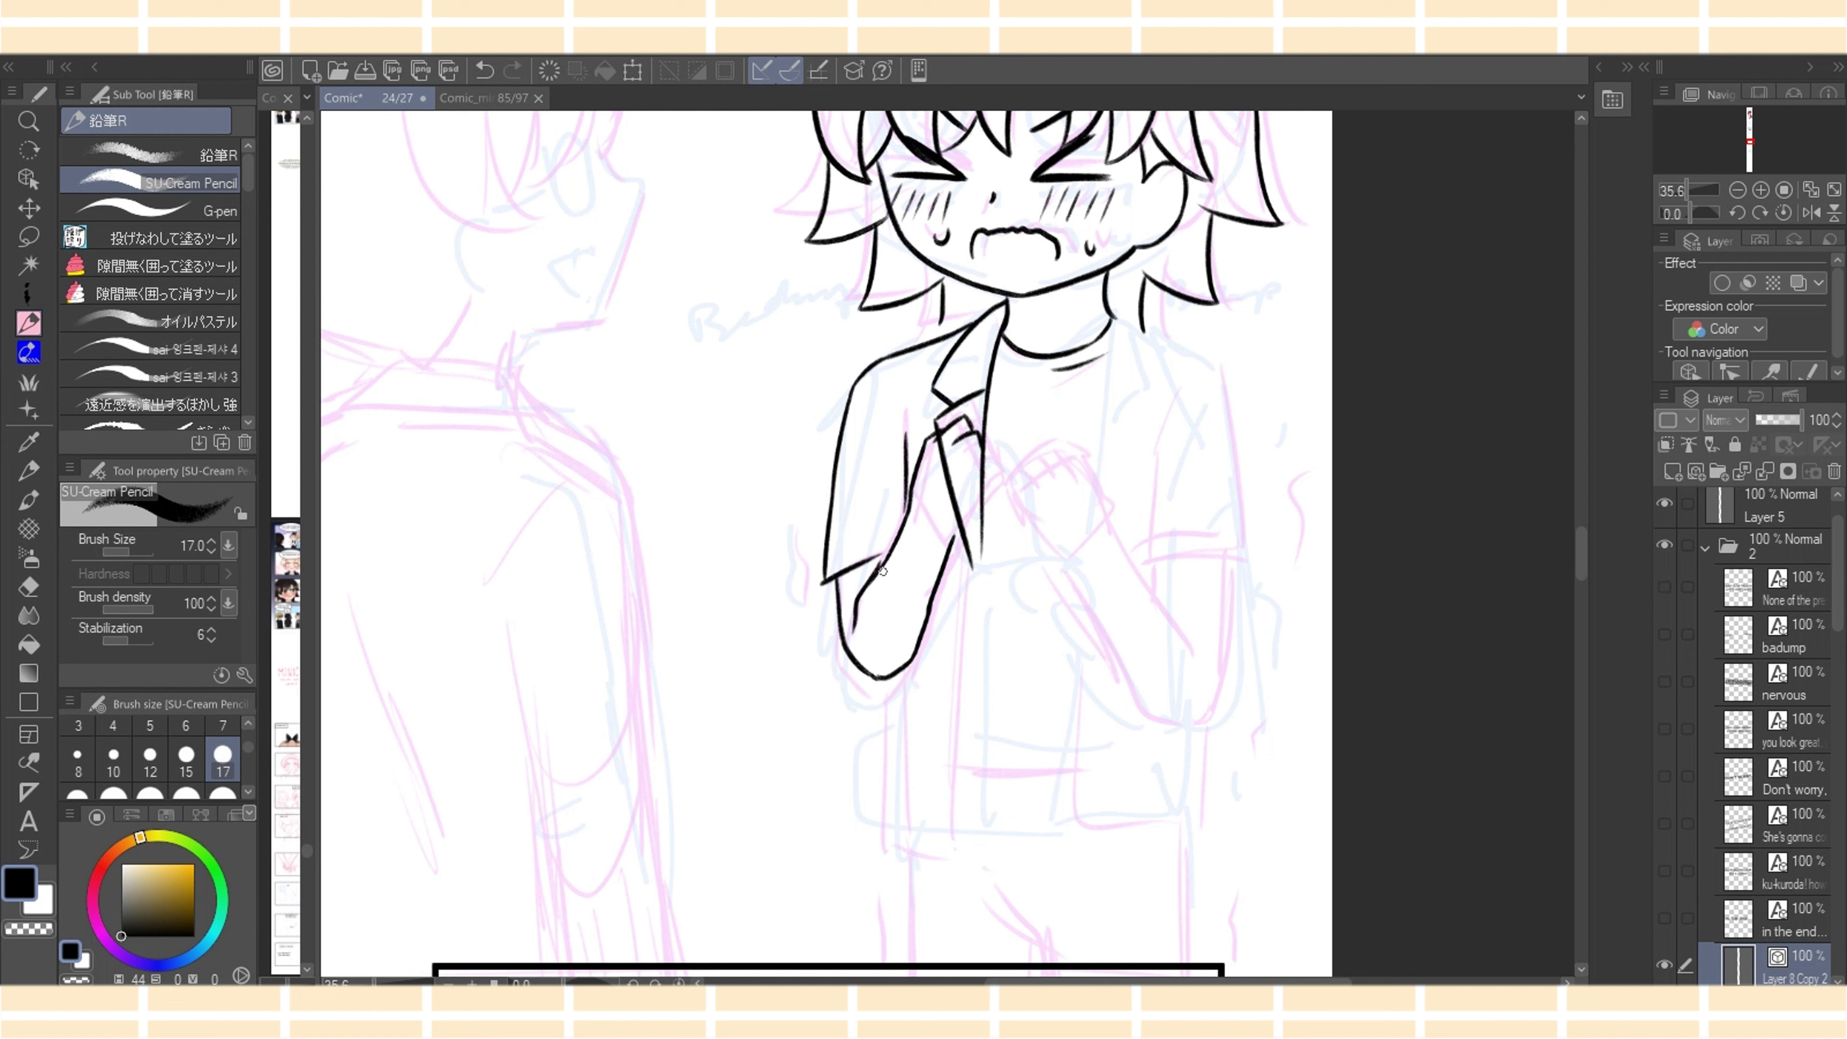
Trim the stray lines around the sleeve hem and forearm, and finish the raised fist's fingers and wrist
key(e)
key(p)
key(e)
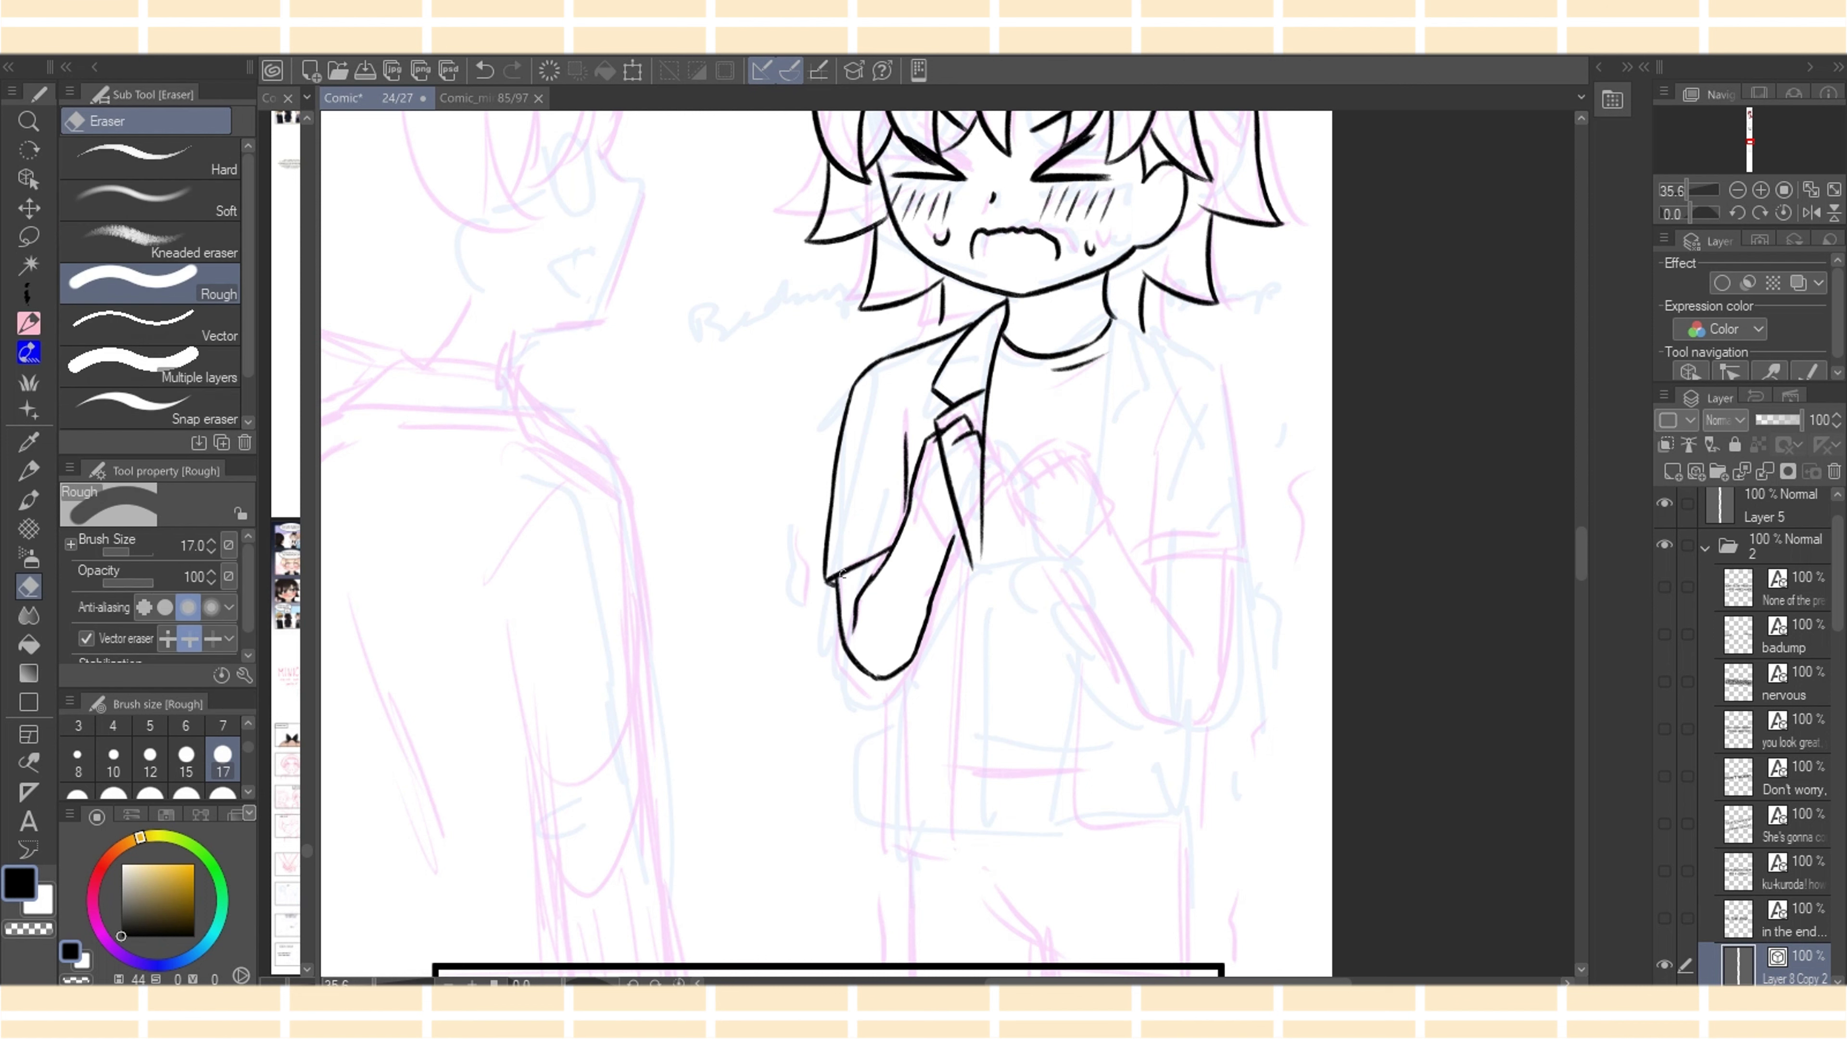
key(p)
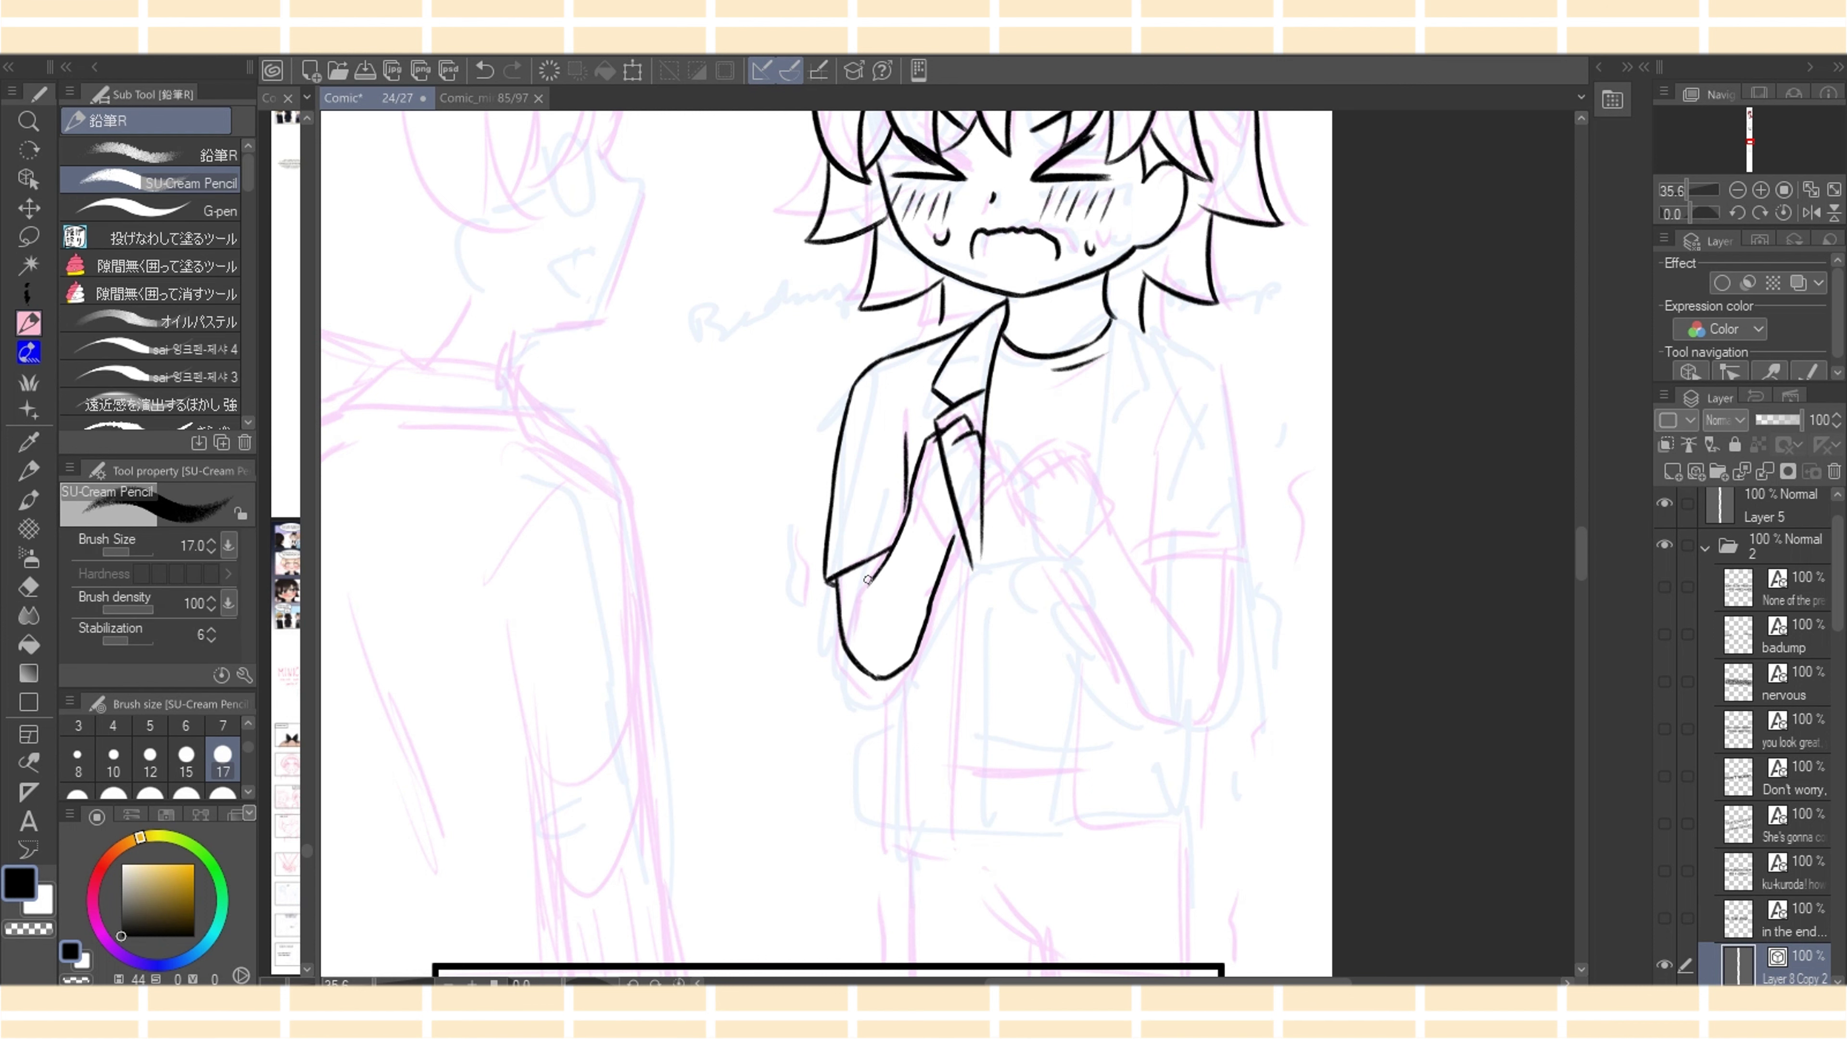
drag(857, 609, 853, 638)
drag(965, 456, 983, 444)
mouse_move(979, 441)
mouse_down()
mouse_move(996, 481)
mouse_move(956, 535)
mouse_up()
key(e)
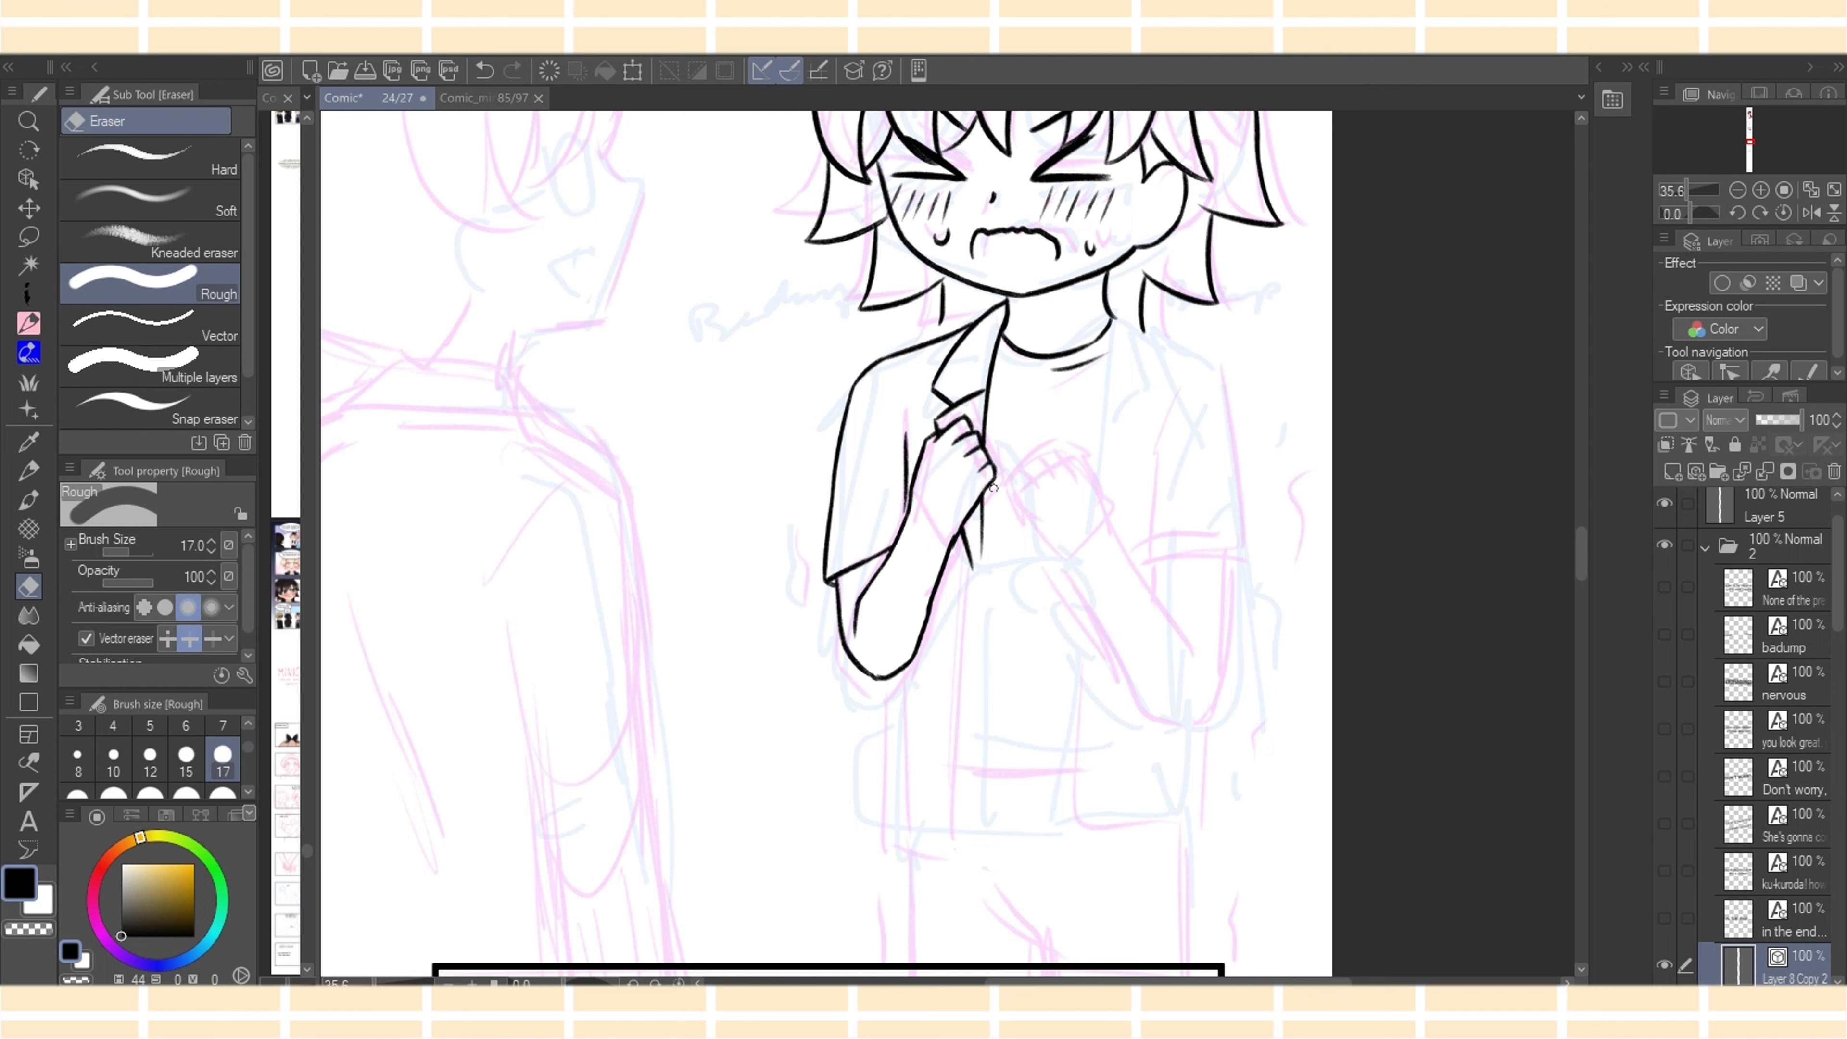
Ink the jacket's front panel below the raised arm with its front edge, side edge and bottom hem
key(p)
drag(980, 498, 959, 848)
key(e)
key(p)
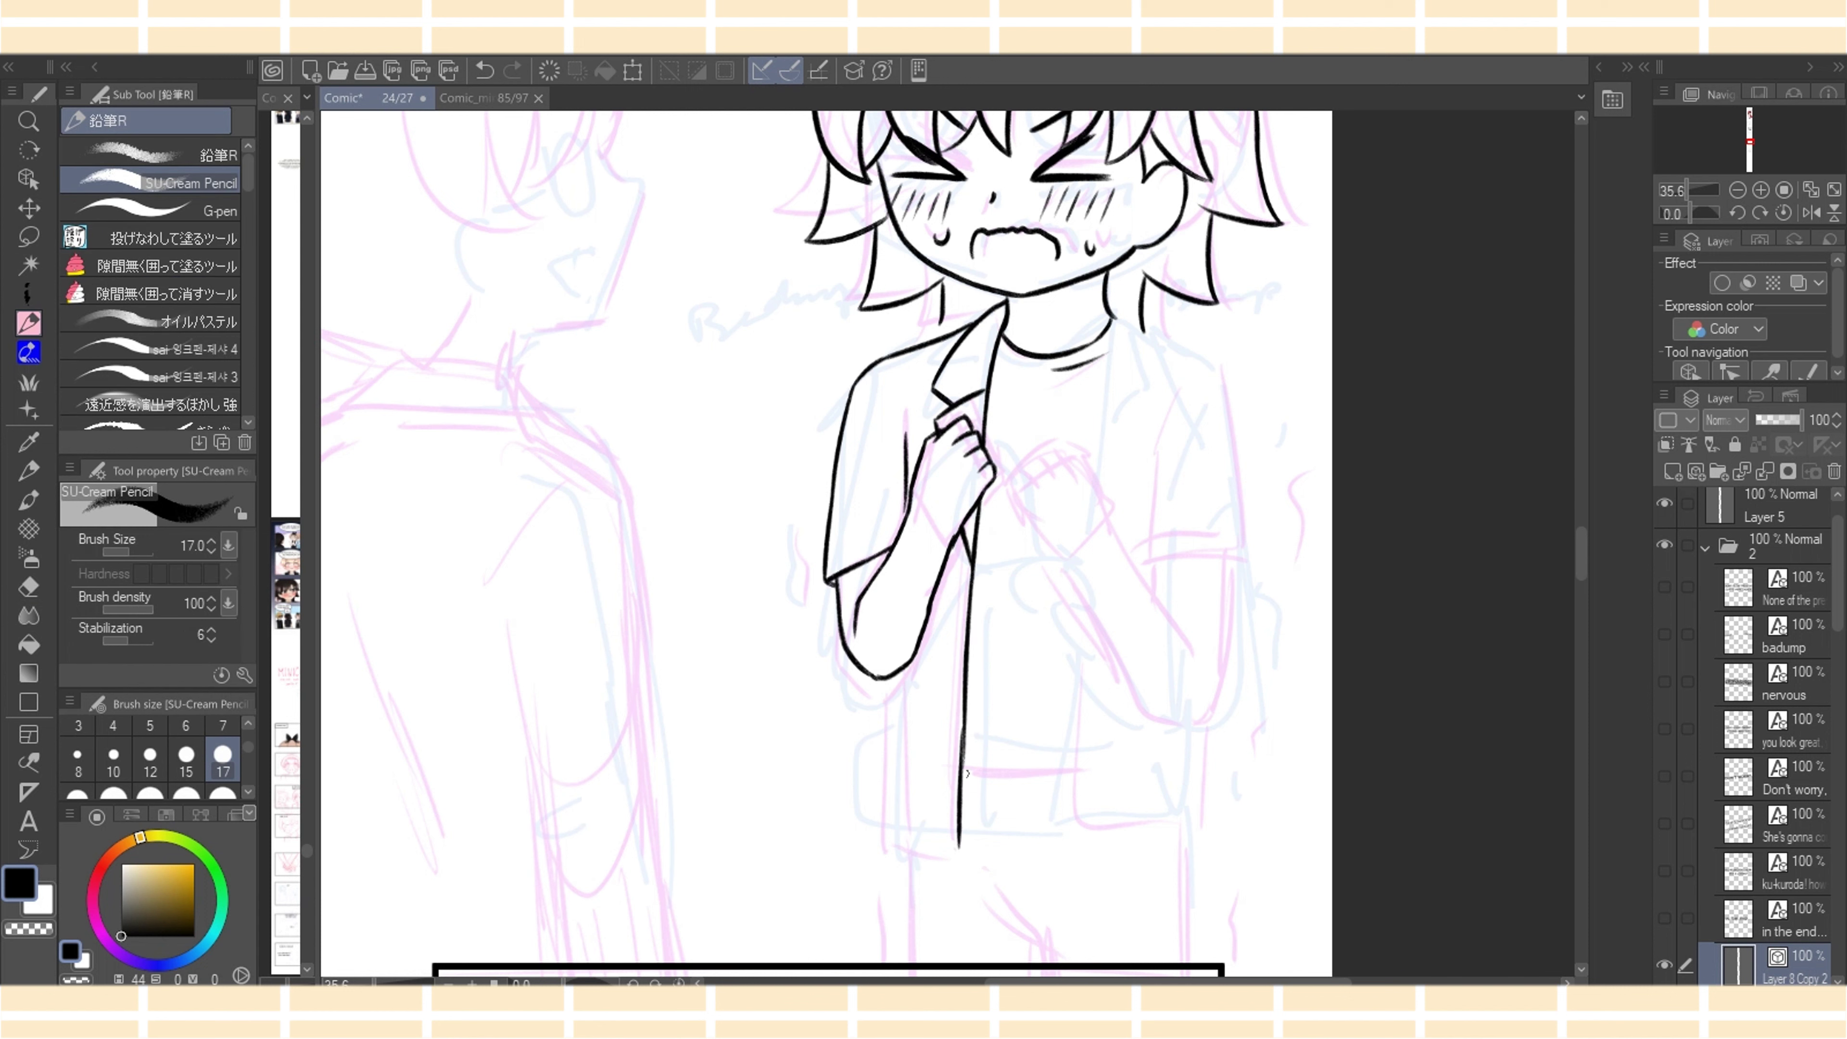
key(ctrl+z)
drag(967, 725, 958, 858)
drag(882, 679, 879, 849)
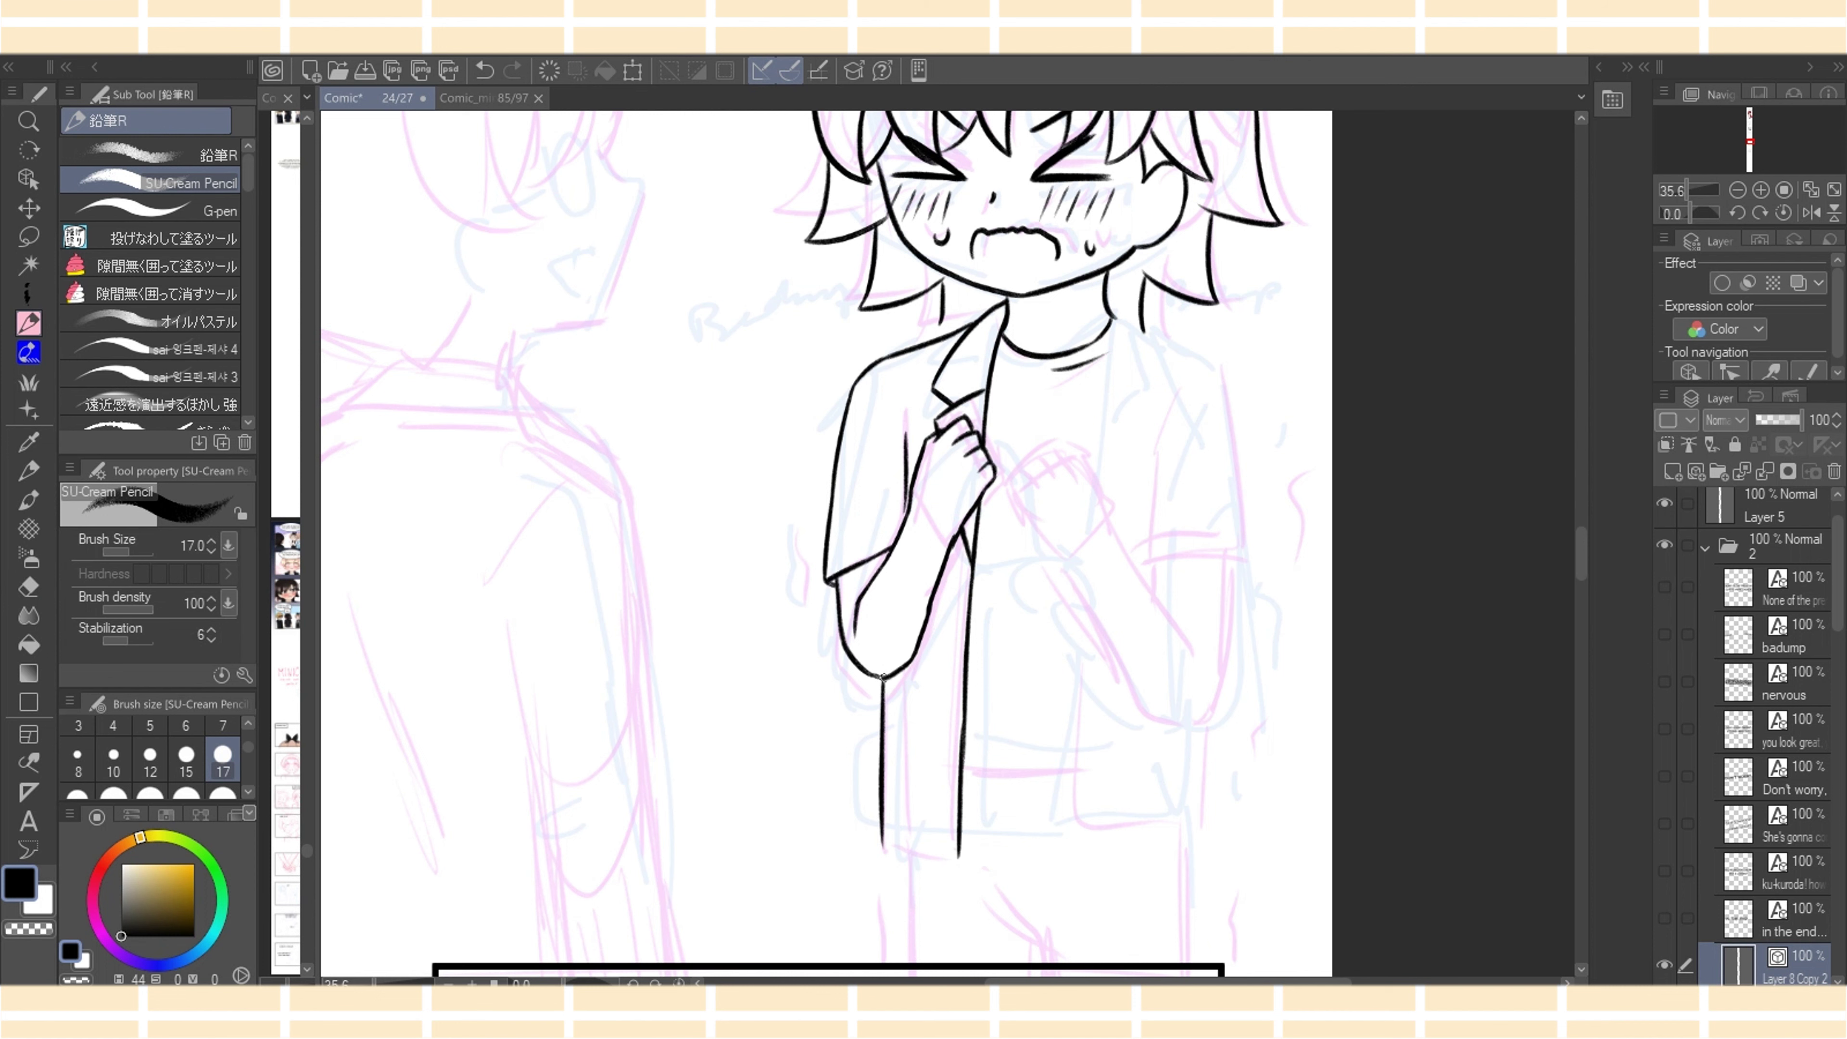
drag(882, 845, 953, 858)
scroll(938, 763, down, 3)
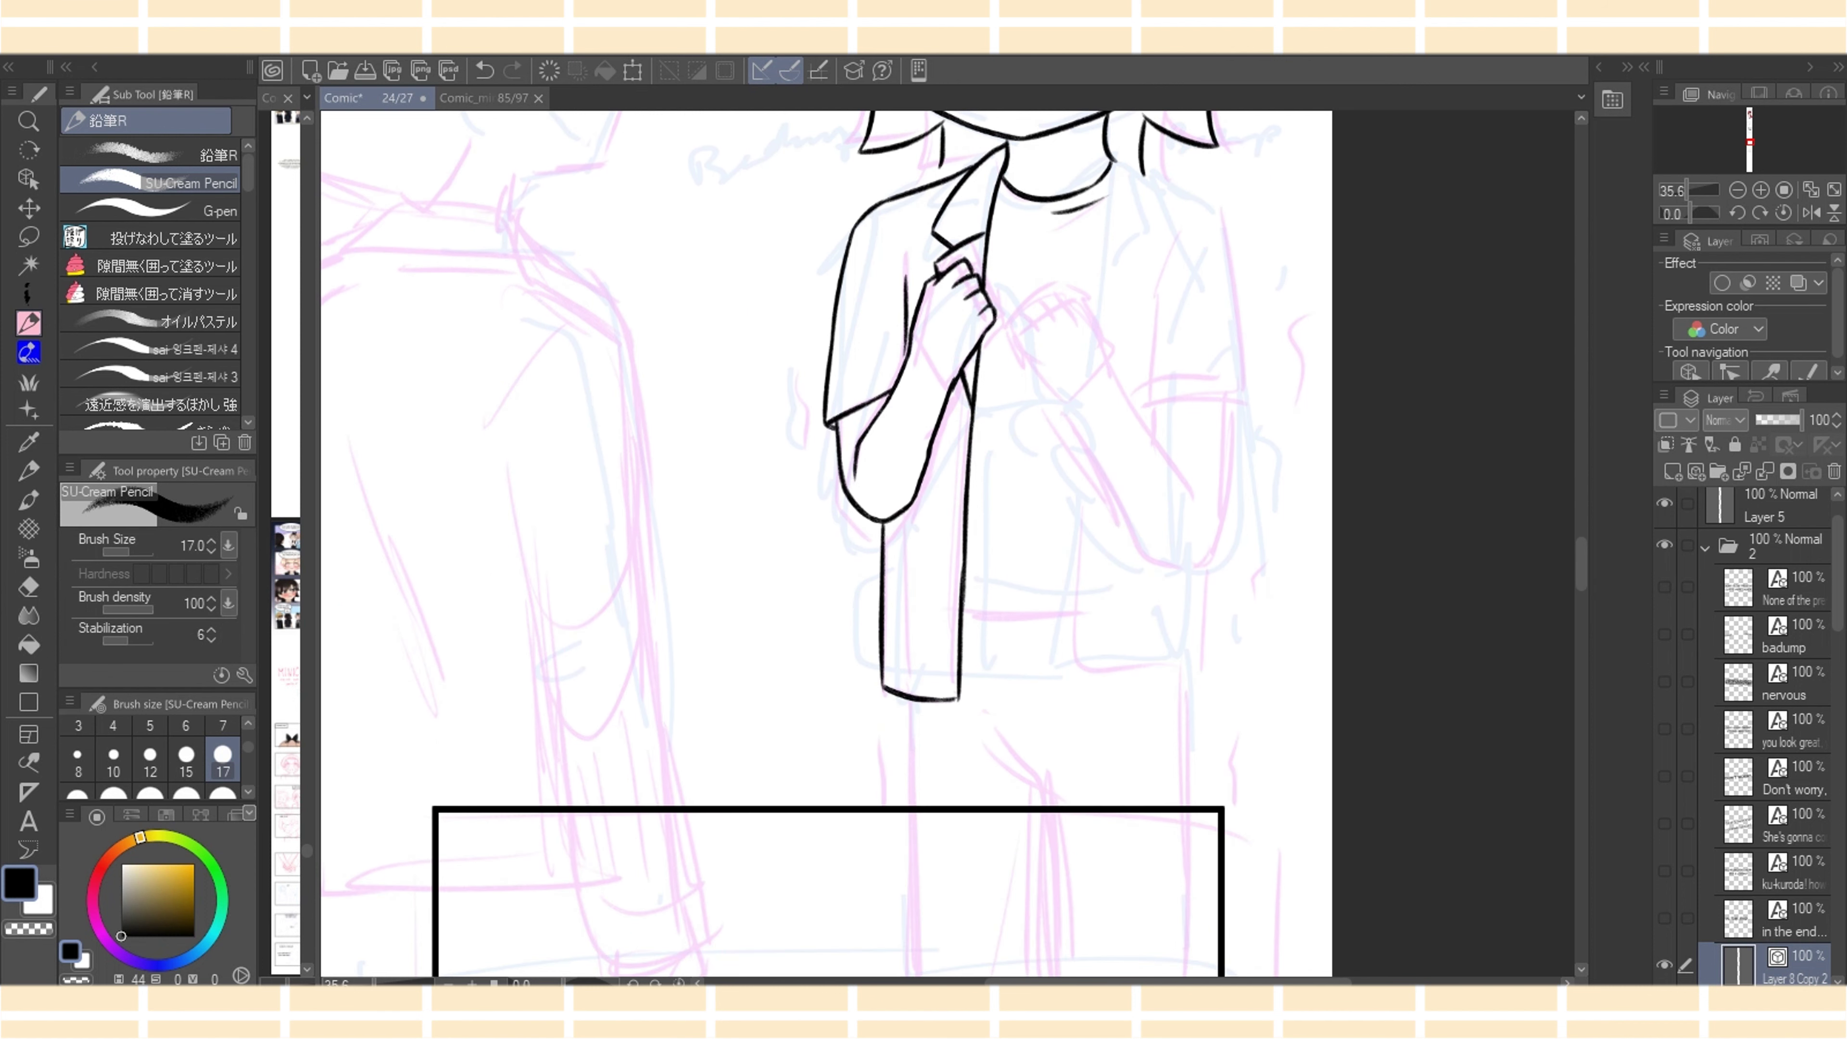
drag(923, 700, 960, 697)
key(ctrl+z)
key(ctrl+z)
Ink the ear-side collar's inner and outer edges from the neck down over the chest
scroll(899, 624, up, 5)
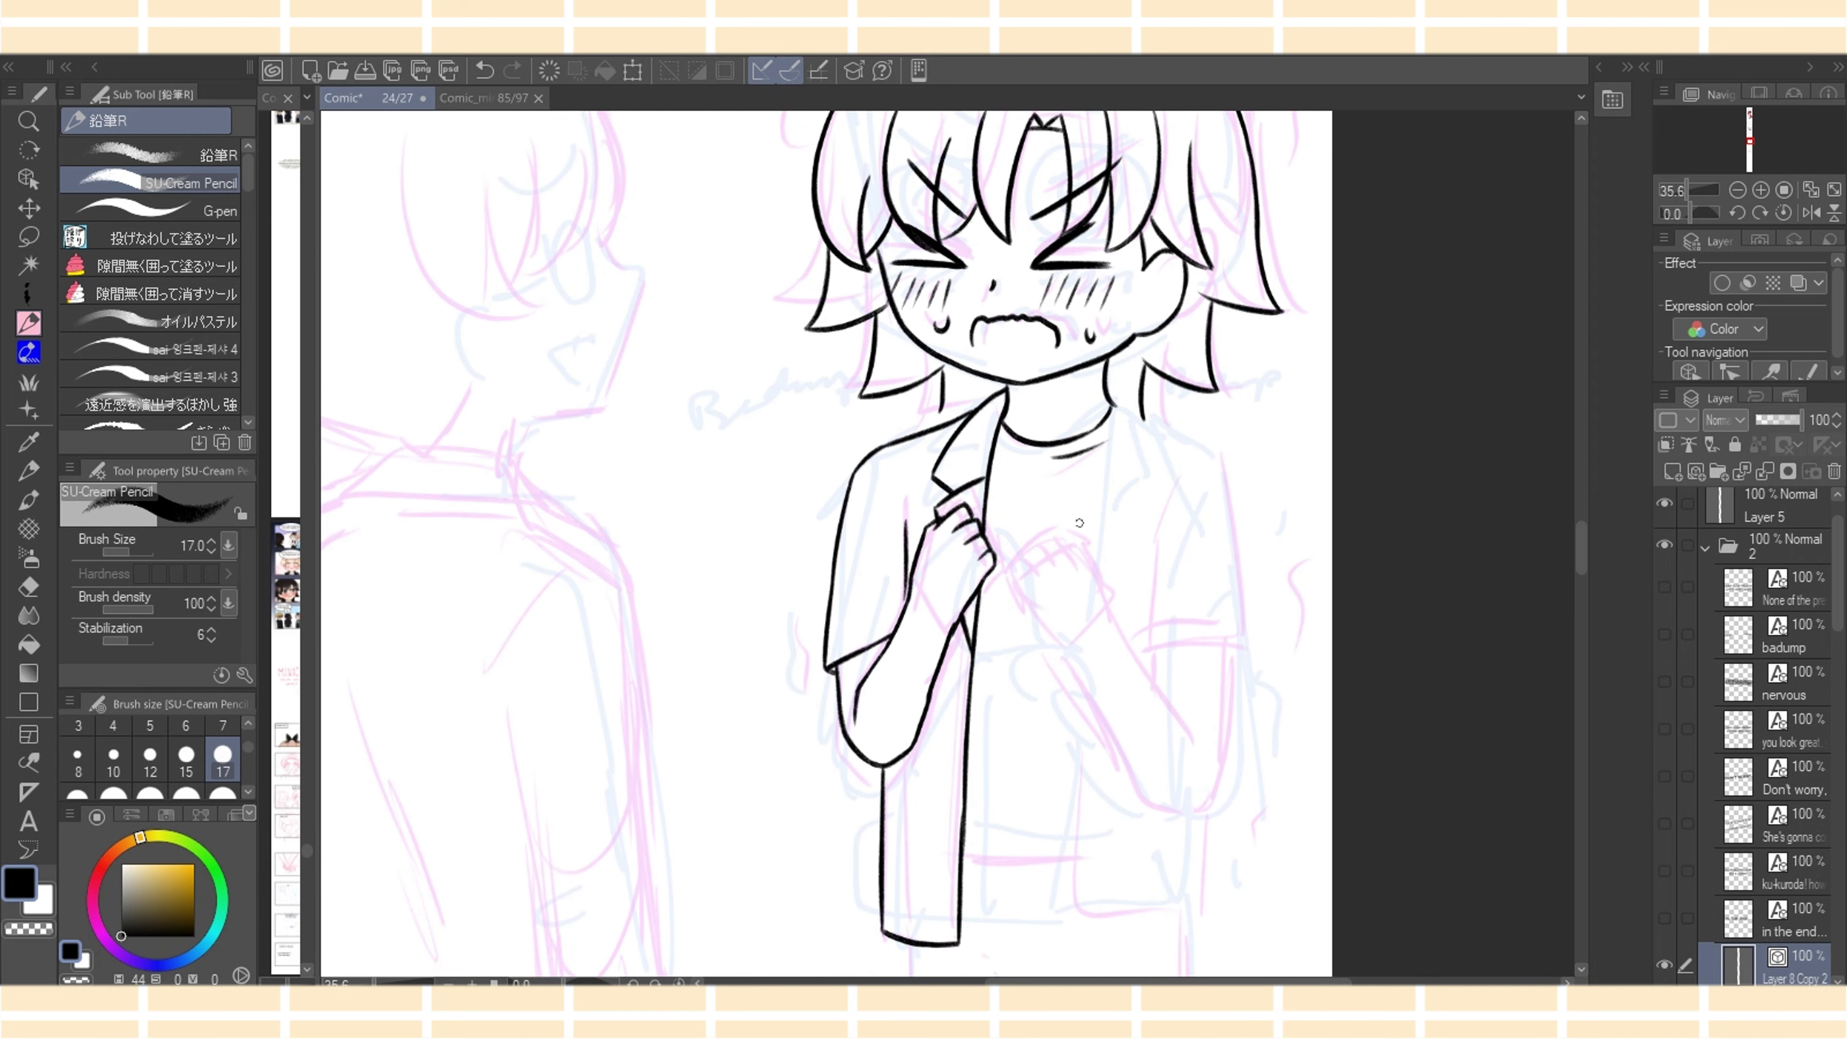
mouse_move(1109, 399)
mouse_down()
mouse_move(1094, 571)
mouse_move(1121, 397)
mouse_move(1146, 474)
mouse_up()
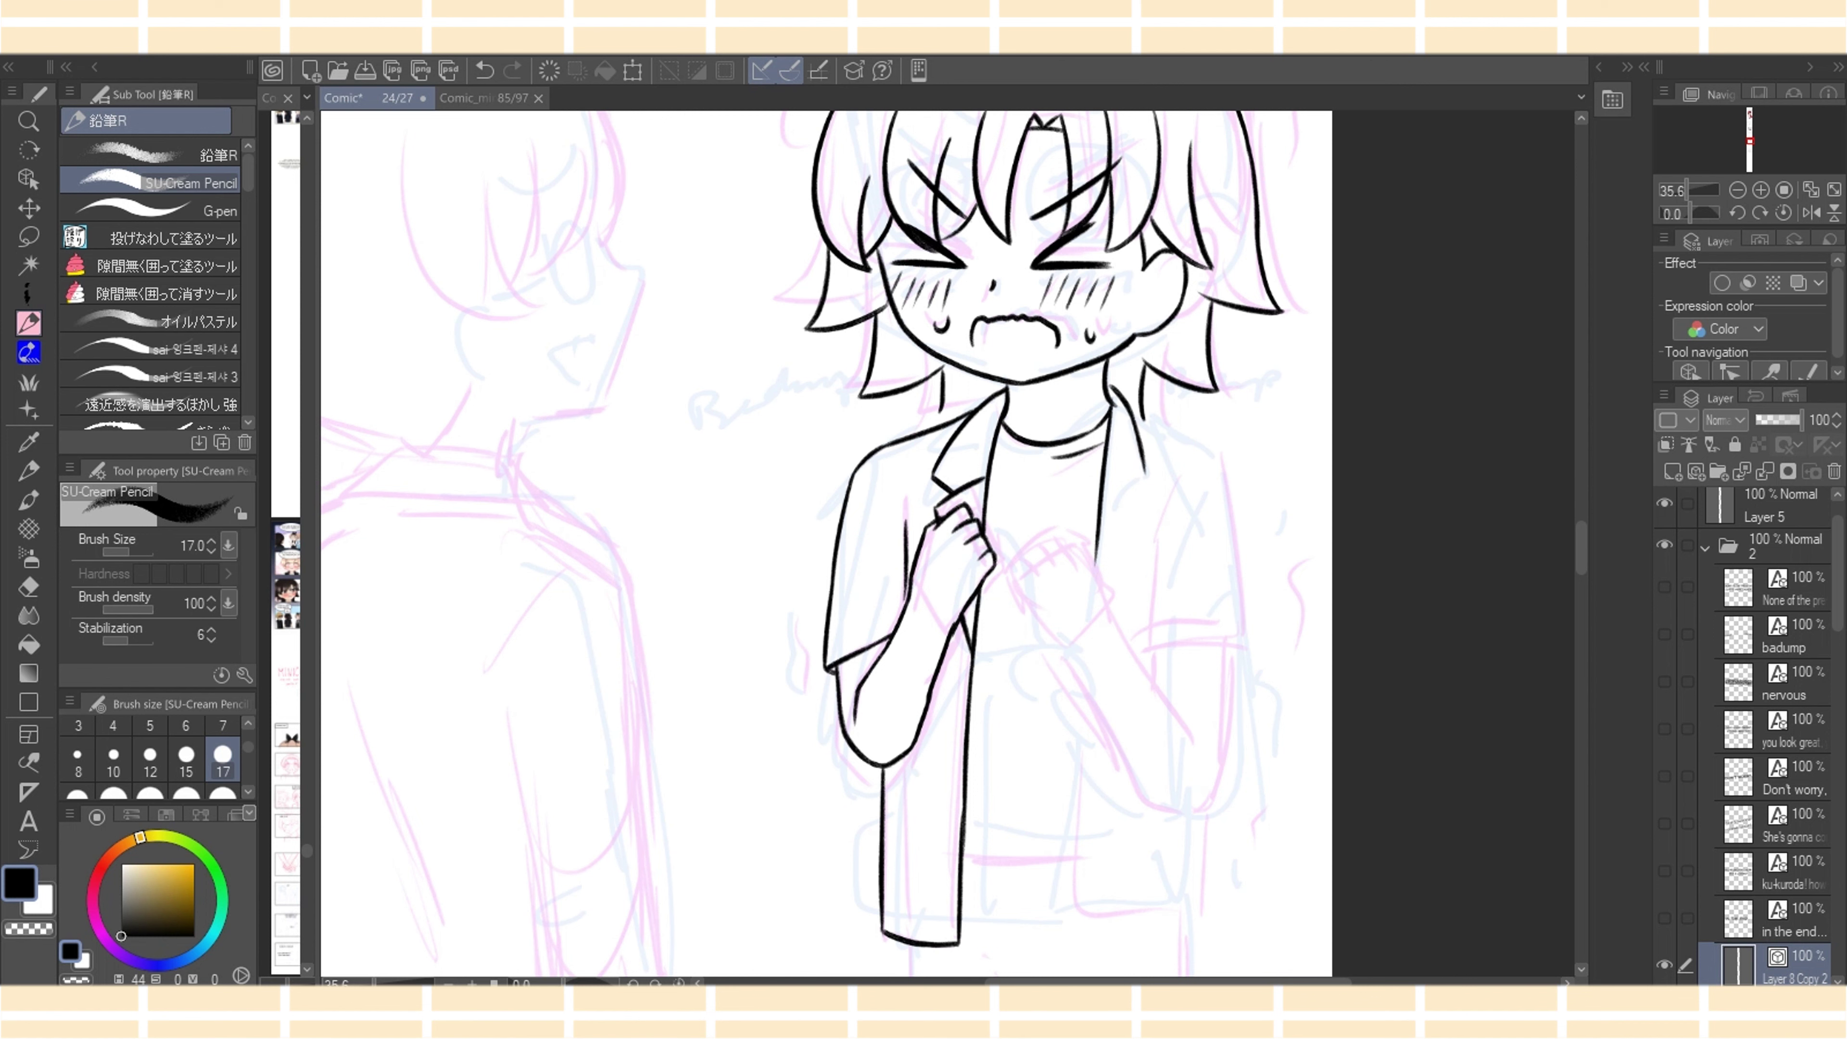
scroll(1403, 648, down, 3)
scroll(1403, 648, up, 2)
scroll(1404, 648, down, 1)
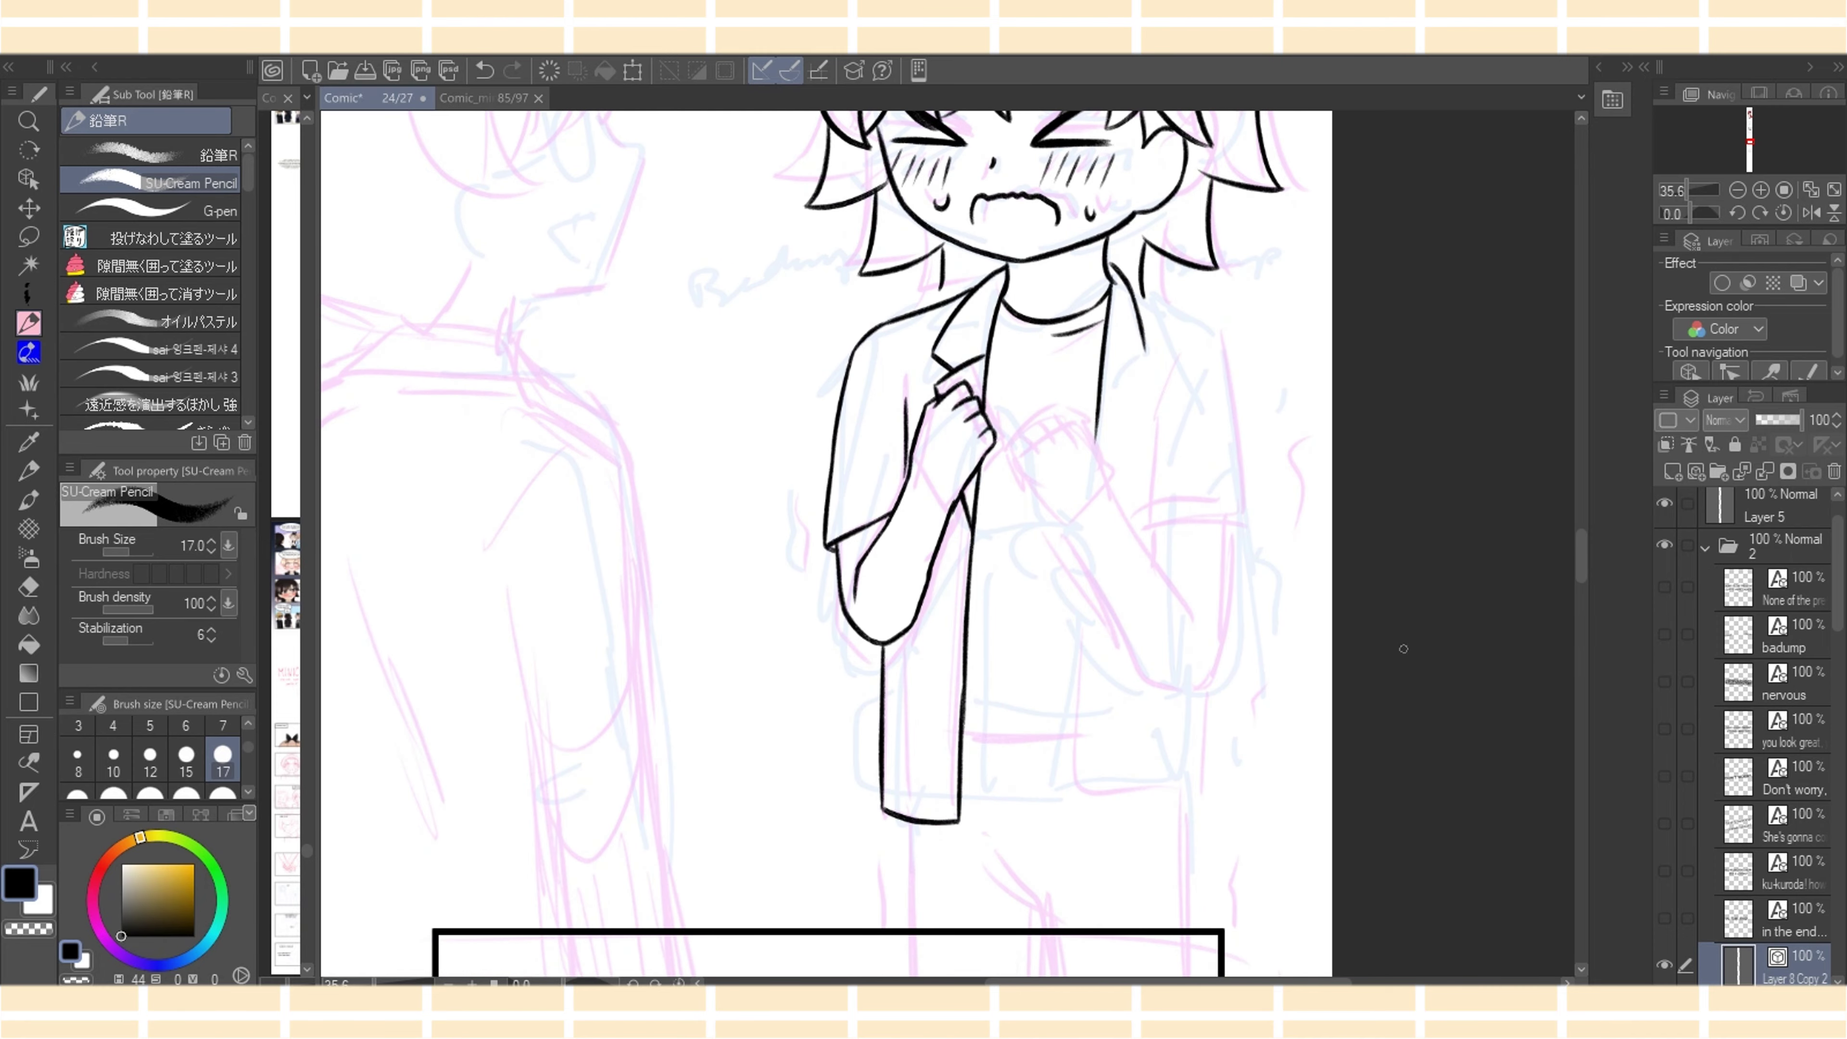
Redraw the lapel's lower edge below the first fist's wrist so that it joins the jacket's front edge
drag(956, 503, 964, 580)
key(ctrl+z)
mouse_move(956, 504)
mouse_down()
mouse_move(966, 595)
mouse_move(964, 513)
mouse_up()
key(e)
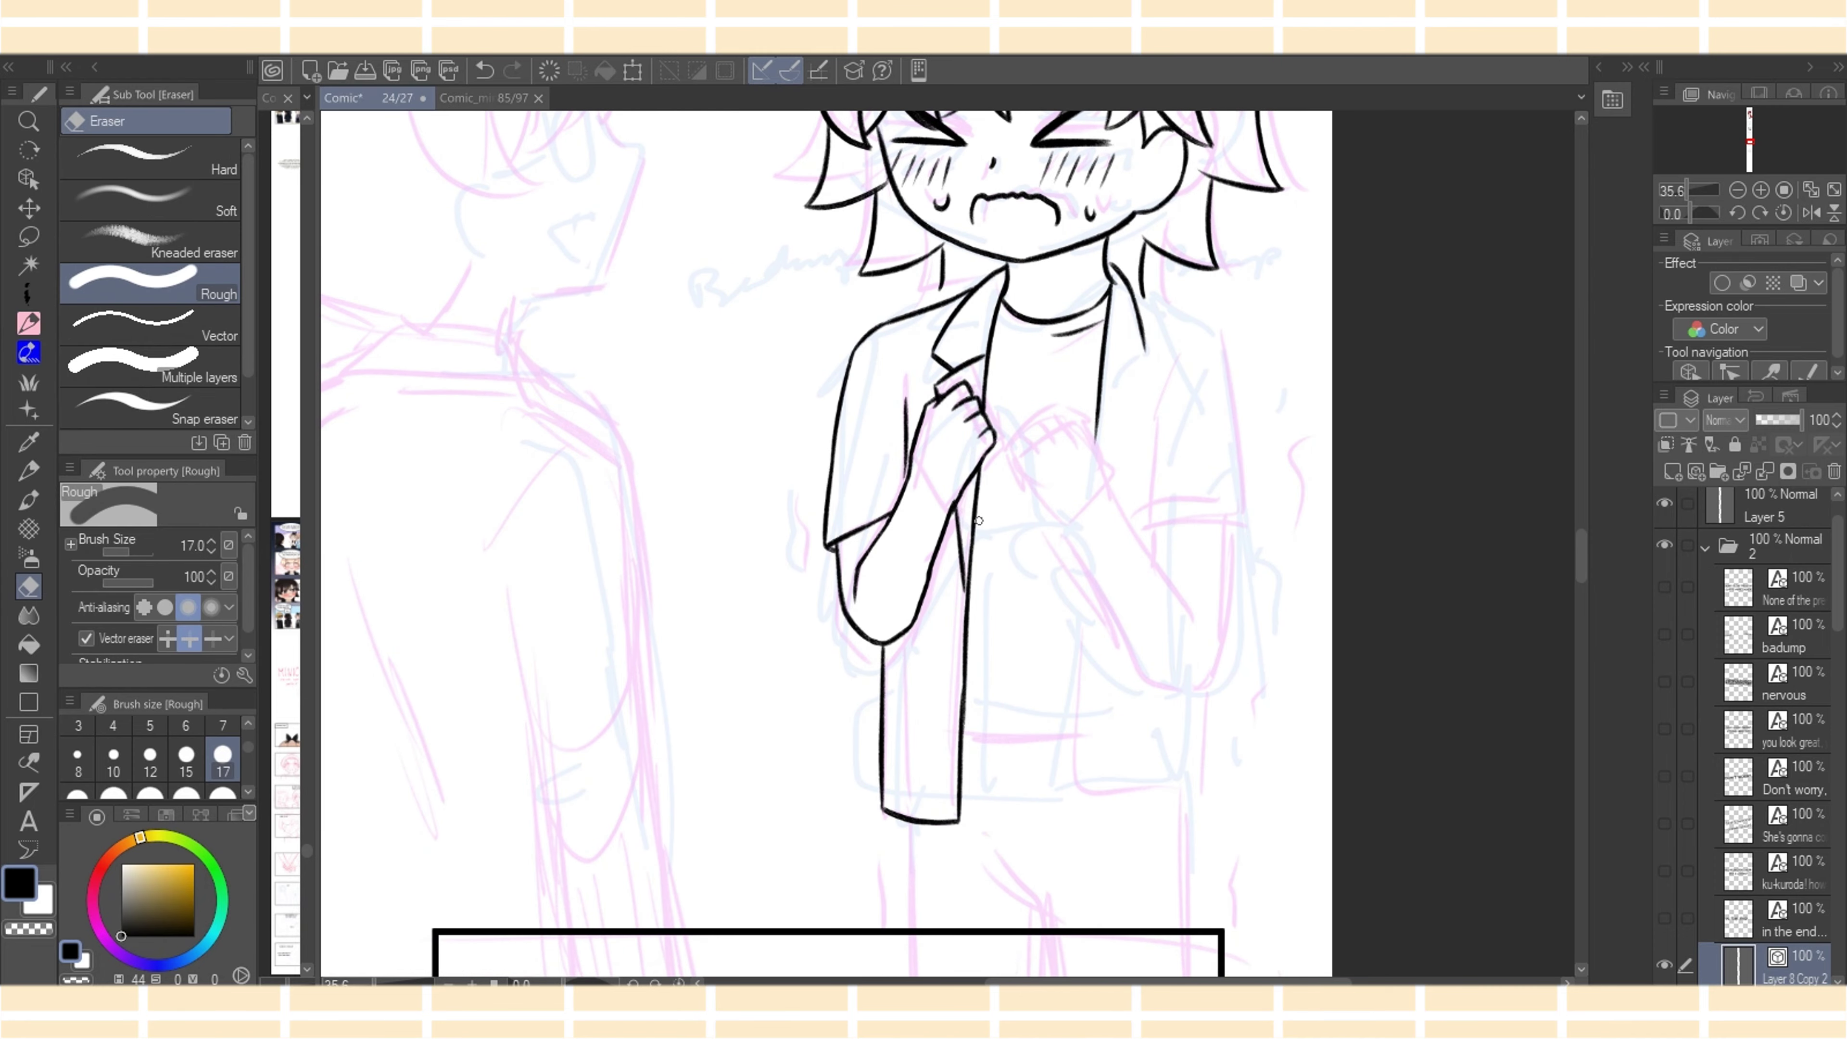
key(p)
drag(961, 586, 965, 613)
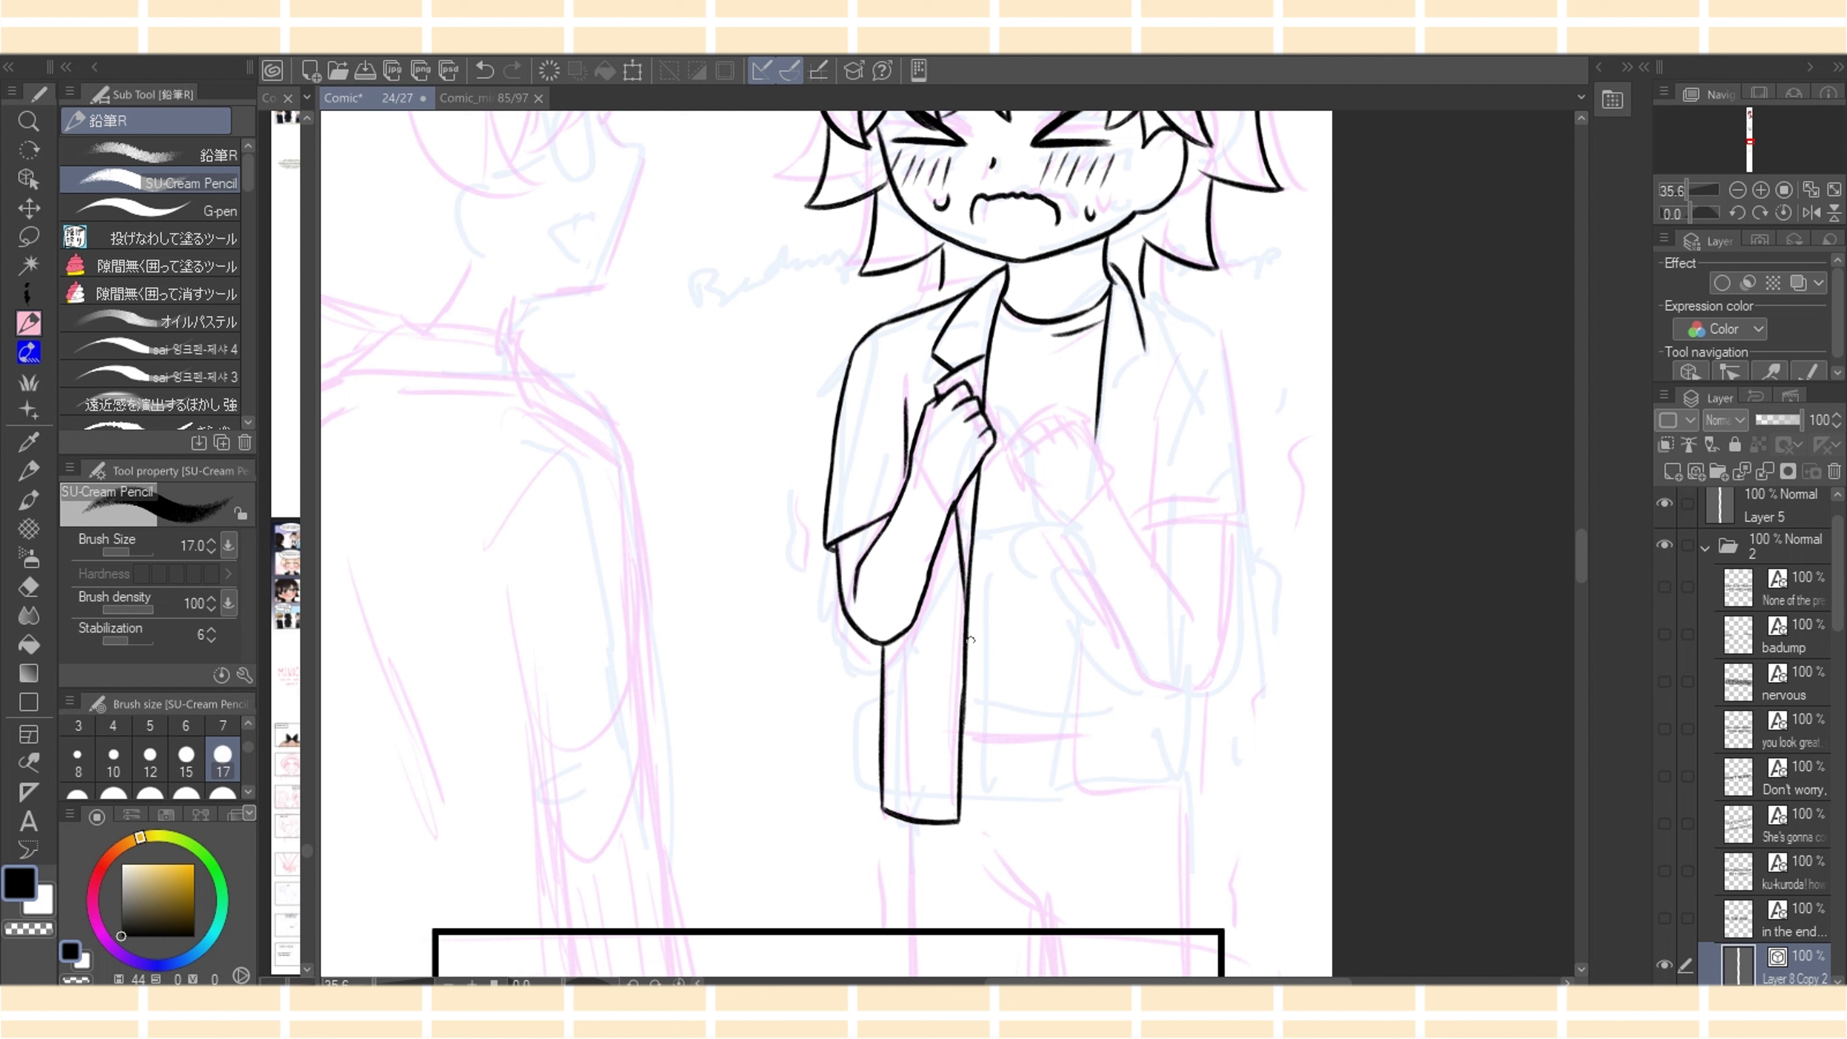
Ink the ear-side collar flap and the notched lapel beneath it
mouse_move(1108, 347)
mouse_down()
mouse_move(1140, 414)
mouse_move(1114, 472)
mouse_up()
key(ctrl+z)
key(ctrl+z)
mouse_move(1106, 354)
mouse_down()
mouse_move(1134, 410)
mouse_move(1109, 475)
mouse_move(1147, 358)
mouse_move(1137, 321)
mouse_up()
mouse_move(1135, 417)
mouse_down()
mouse_move(1129, 390)
mouse_move(1135, 413)
mouse_move(1130, 396)
mouse_move(1095, 434)
mouse_move(1116, 498)
mouse_up()
key(ctrl+z)
Ink the knuckles and finger lines of the second raised fist in front of the ear-side lapel
drag(1059, 411, 1079, 427)
mouse_move(1068, 417)
mouse_down()
mouse_move(1093, 440)
mouse_move(1050, 420)
mouse_up()
mouse_move(1050, 424)
mouse_down()
mouse_move(1063, 439)
mouse_move(1049, 419)
mouse_up()
key(ctrl+z)
key(ctrl+z)
mouse_move(1050, 423)
mouse_down()
mouse_move(1062, 438)
mouse_move(1034, 436)
mouse_move(1053, 450)
mouse_move(1042, 421)
mouse_move(1034, 457)
mouse_move(1013, 449)
mouse_move(1028, 476)
mouse_up()
key(ctrl+z)
key(ctrl+z)
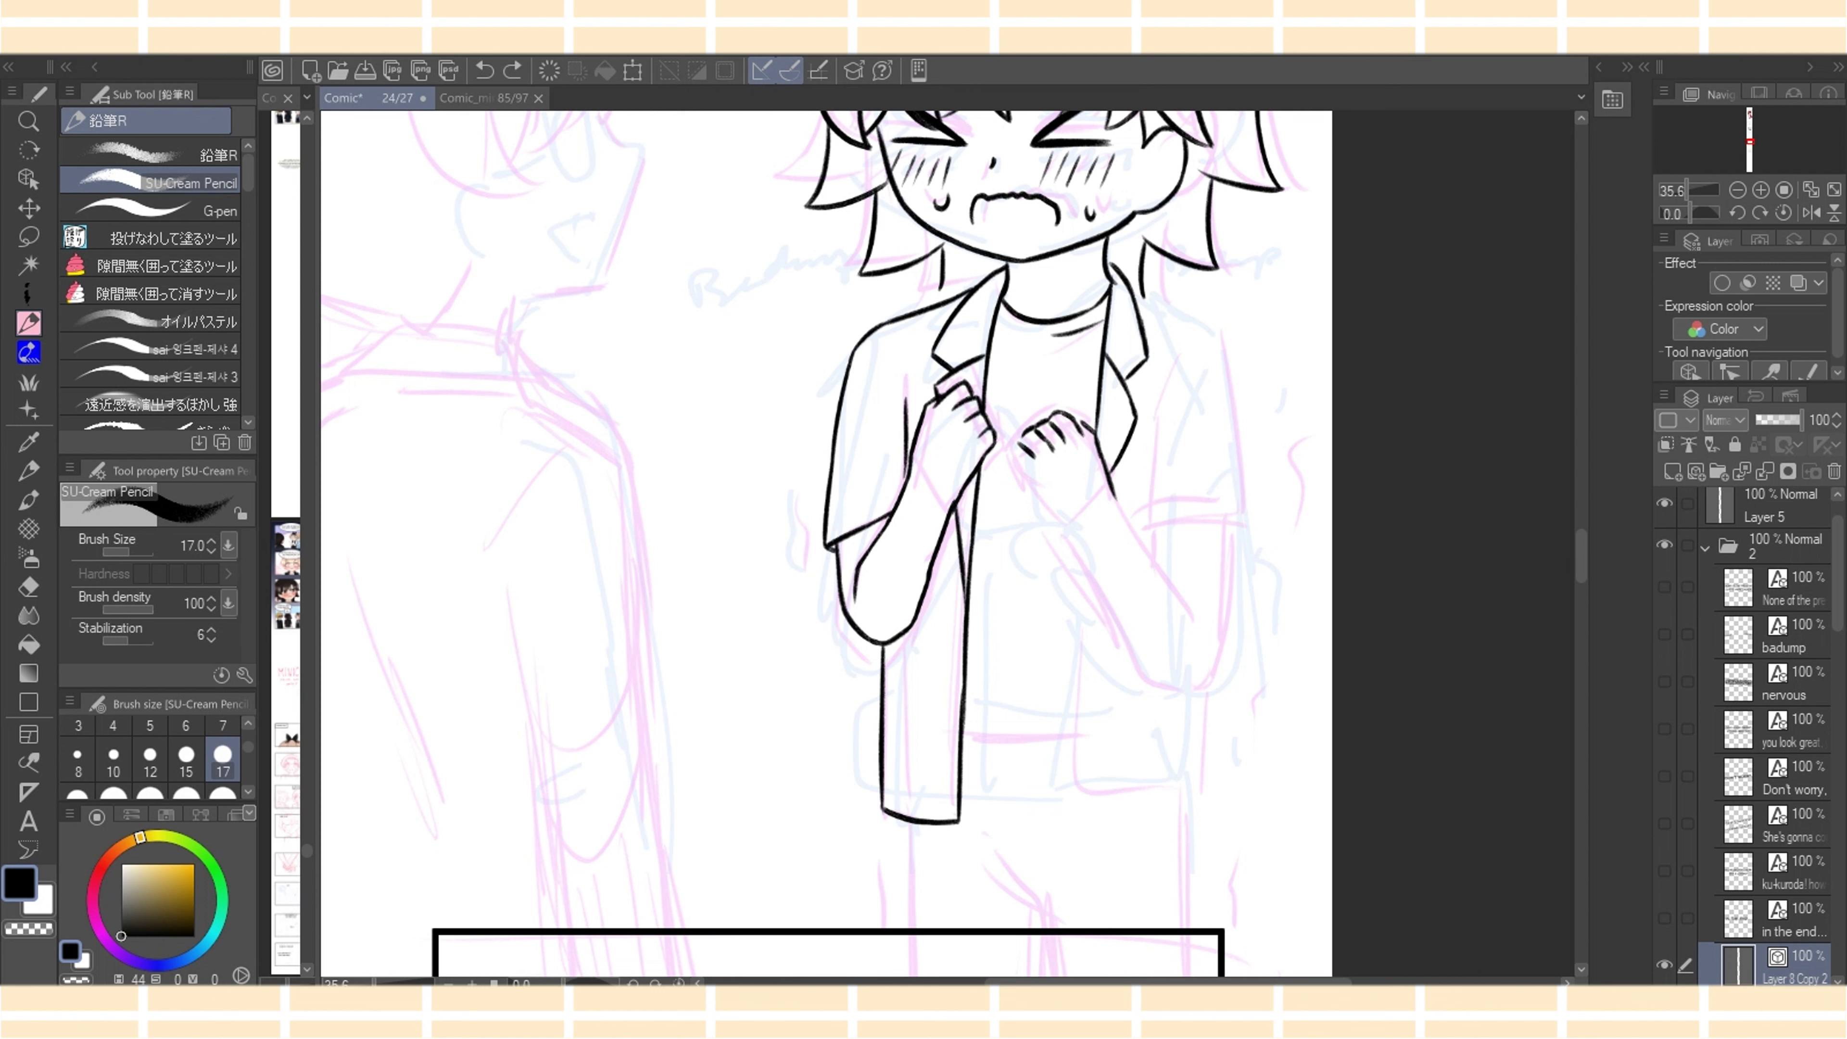
Ink both edges of the forearm below the second fist, from the wrist down toward the bent elbow
drag(1014, 437, 1059, 515)
key(ctrl+z)
key(ctrl+z)
key(ctrl+z)
mouse_move(1014, 454)
mouse_down()
mouse_move(1134, 643)
mouse_move(1199, 678)
mouse_up()
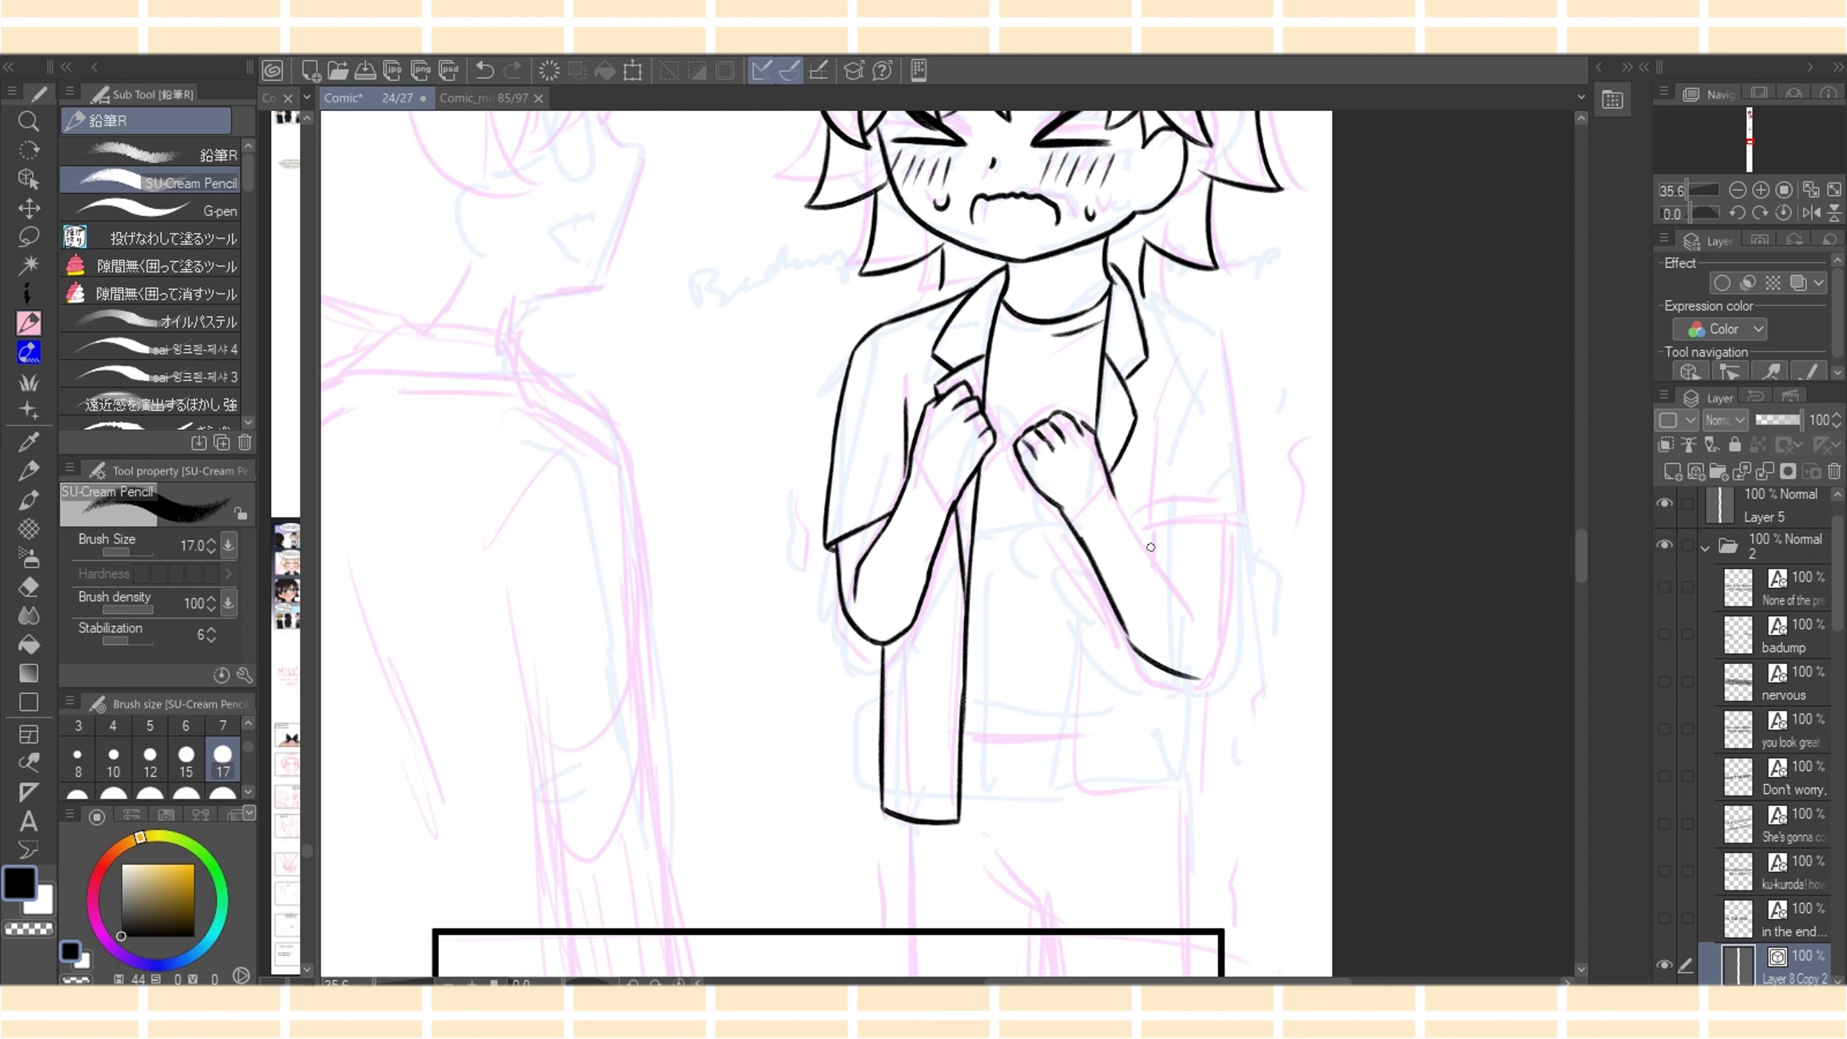
key(ctrl+z)
drag(1120, 624, 1185, 660)
key(e)
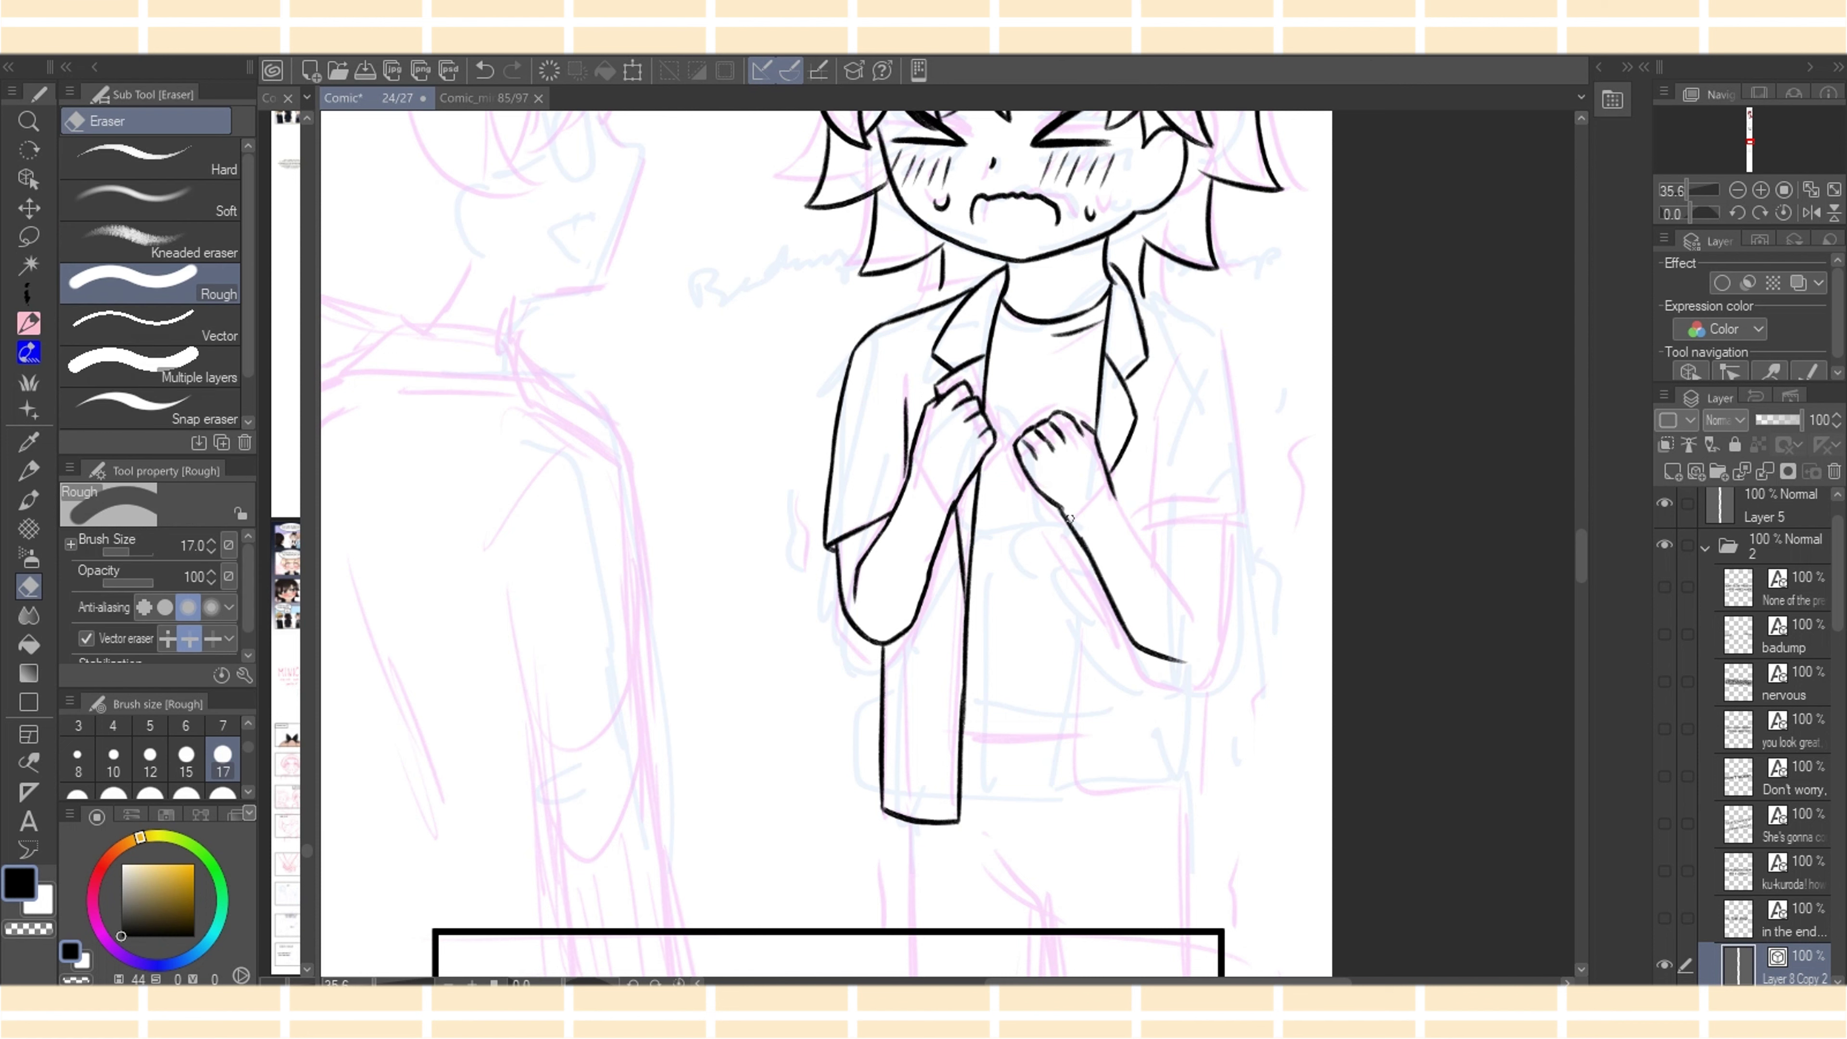
key(p)
drag(1070, 518, 1086, 547)
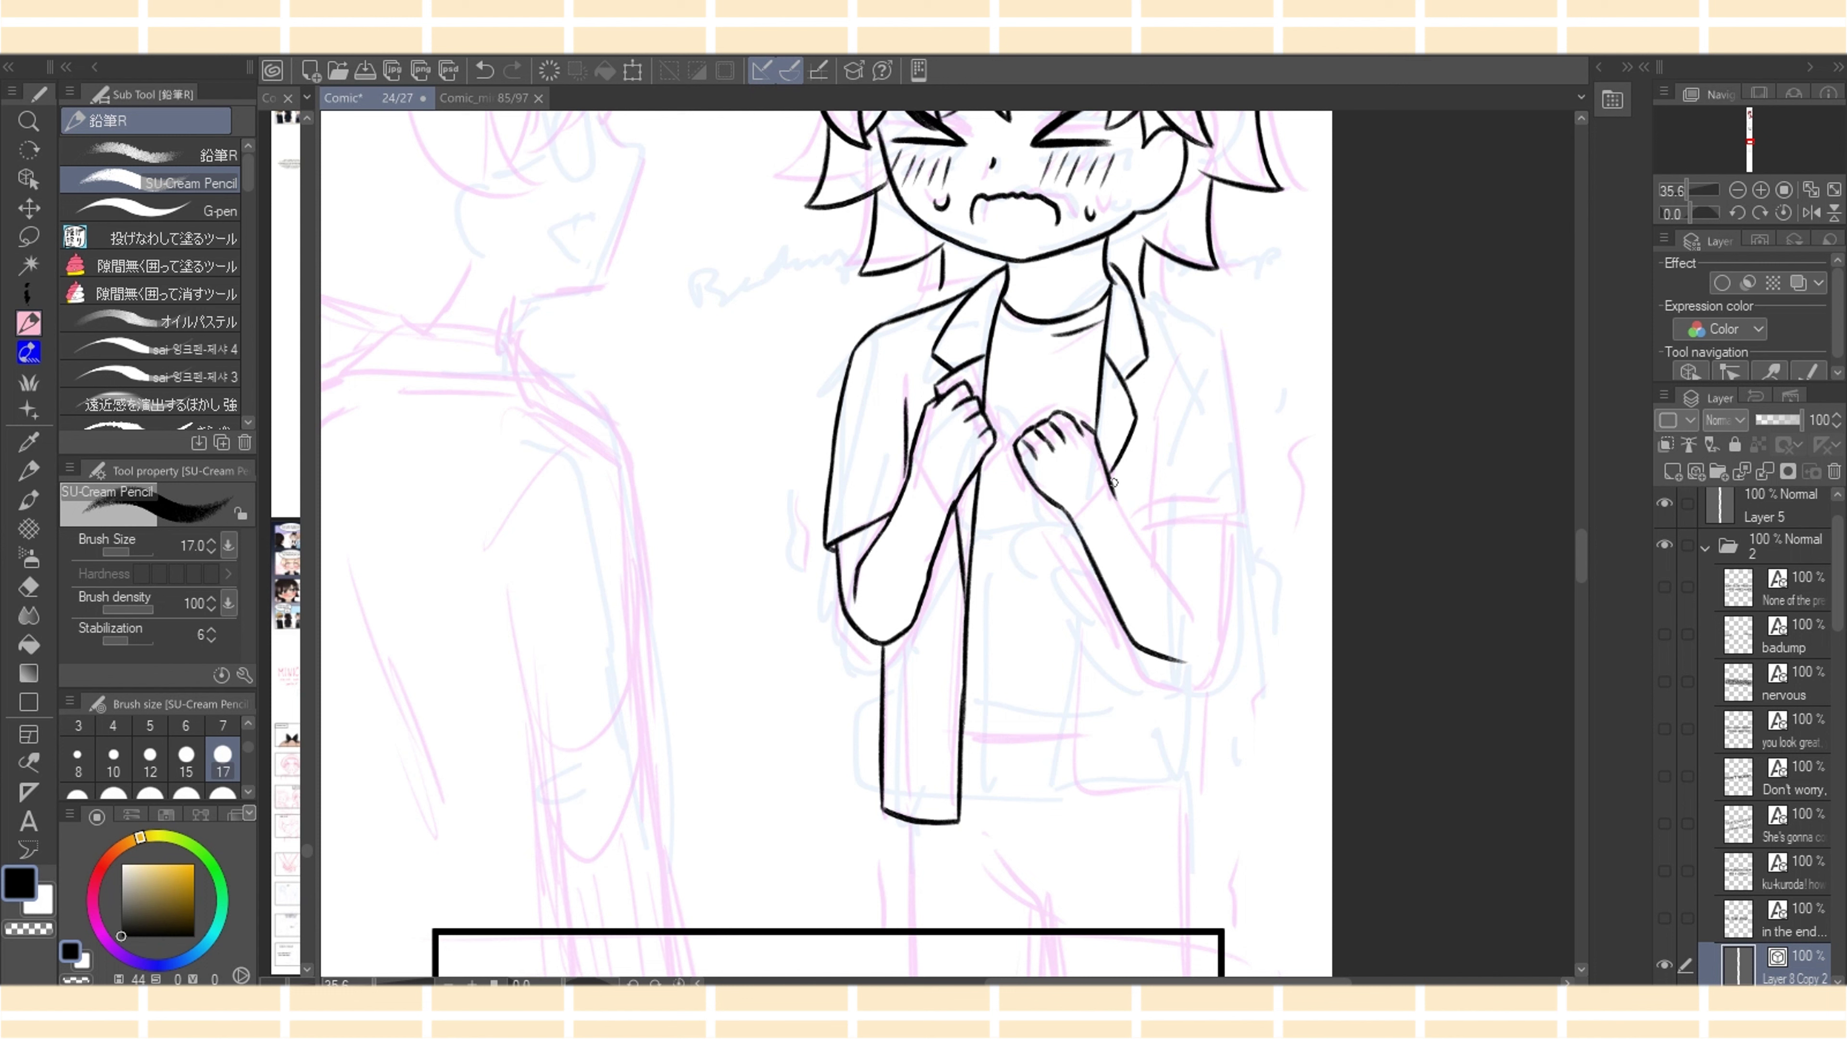
drag(1113, 482, 1195, 606)
Ink the ear-side shoulder line and the outer edge of that short sleeve
mouse_move(1136, 294)
mouse_down()
mouse_move(1234, 342)
mouse_move(1256, 475)
mouse_up()
key(ctrl+z)
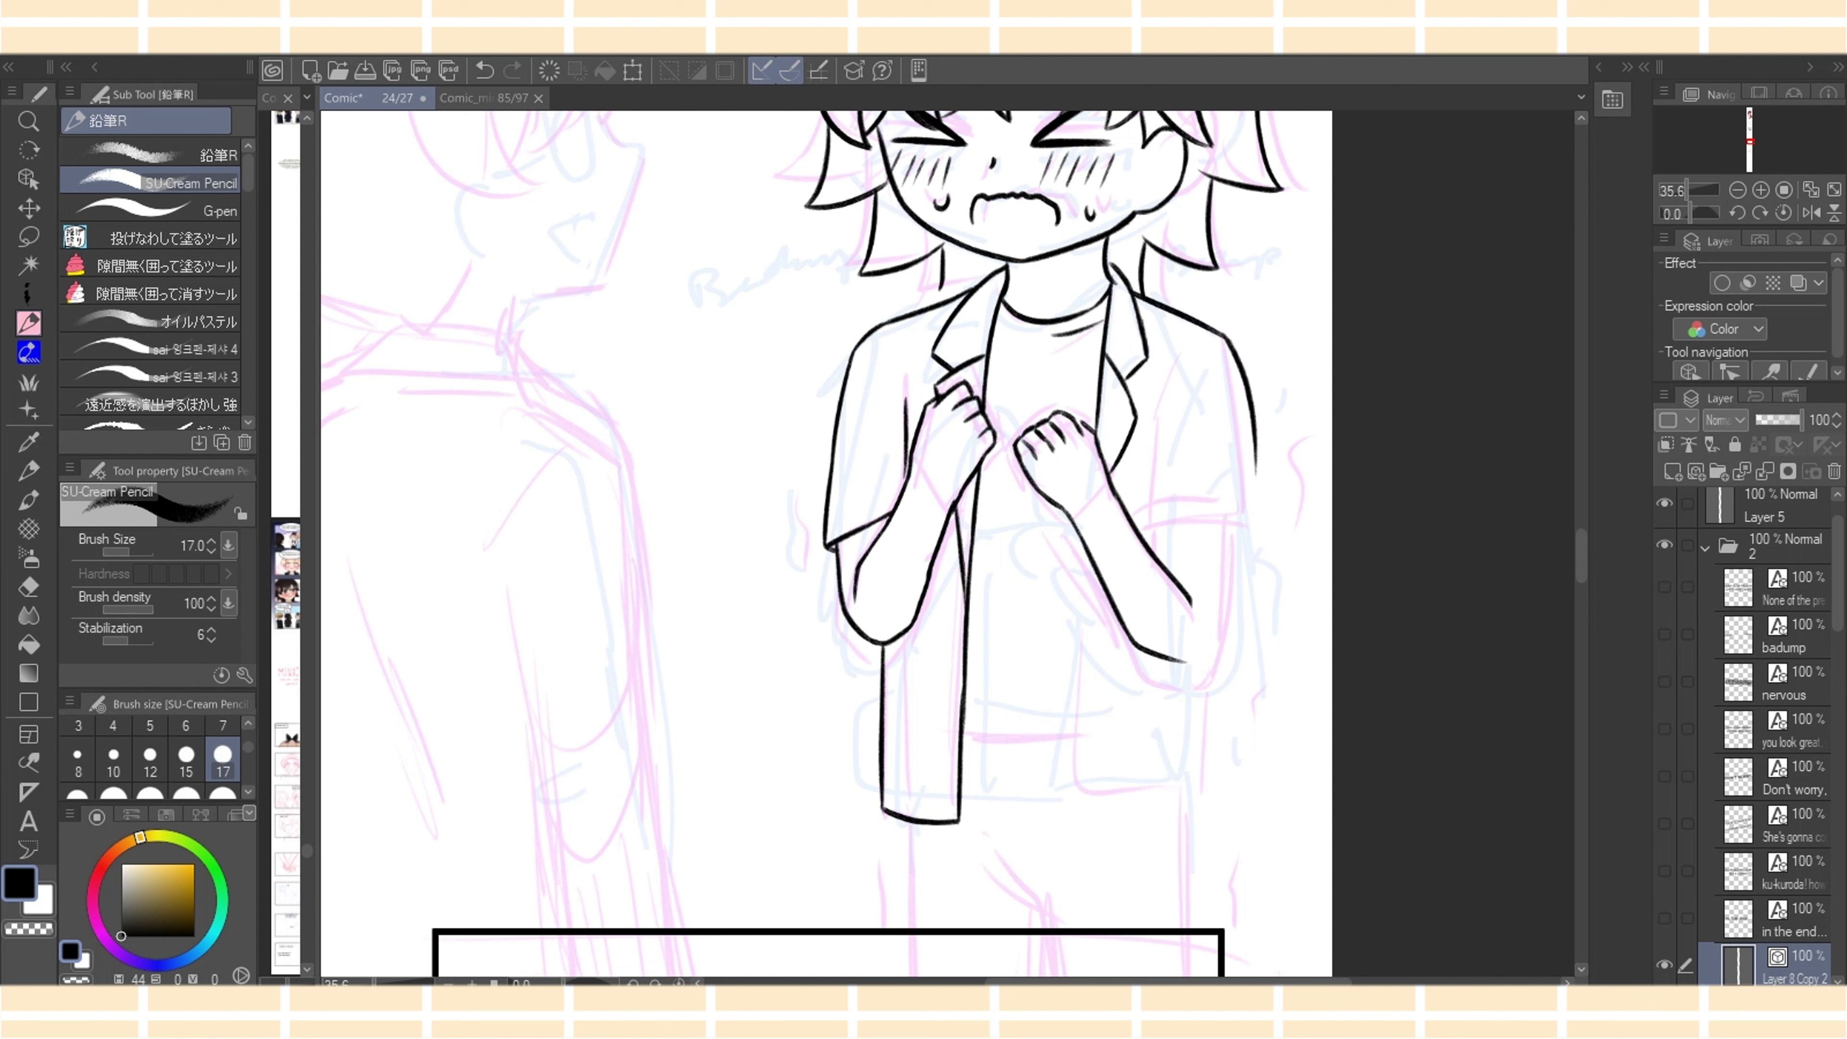
key(ctrl+z)
drag(1223, 335, 1248, 525)
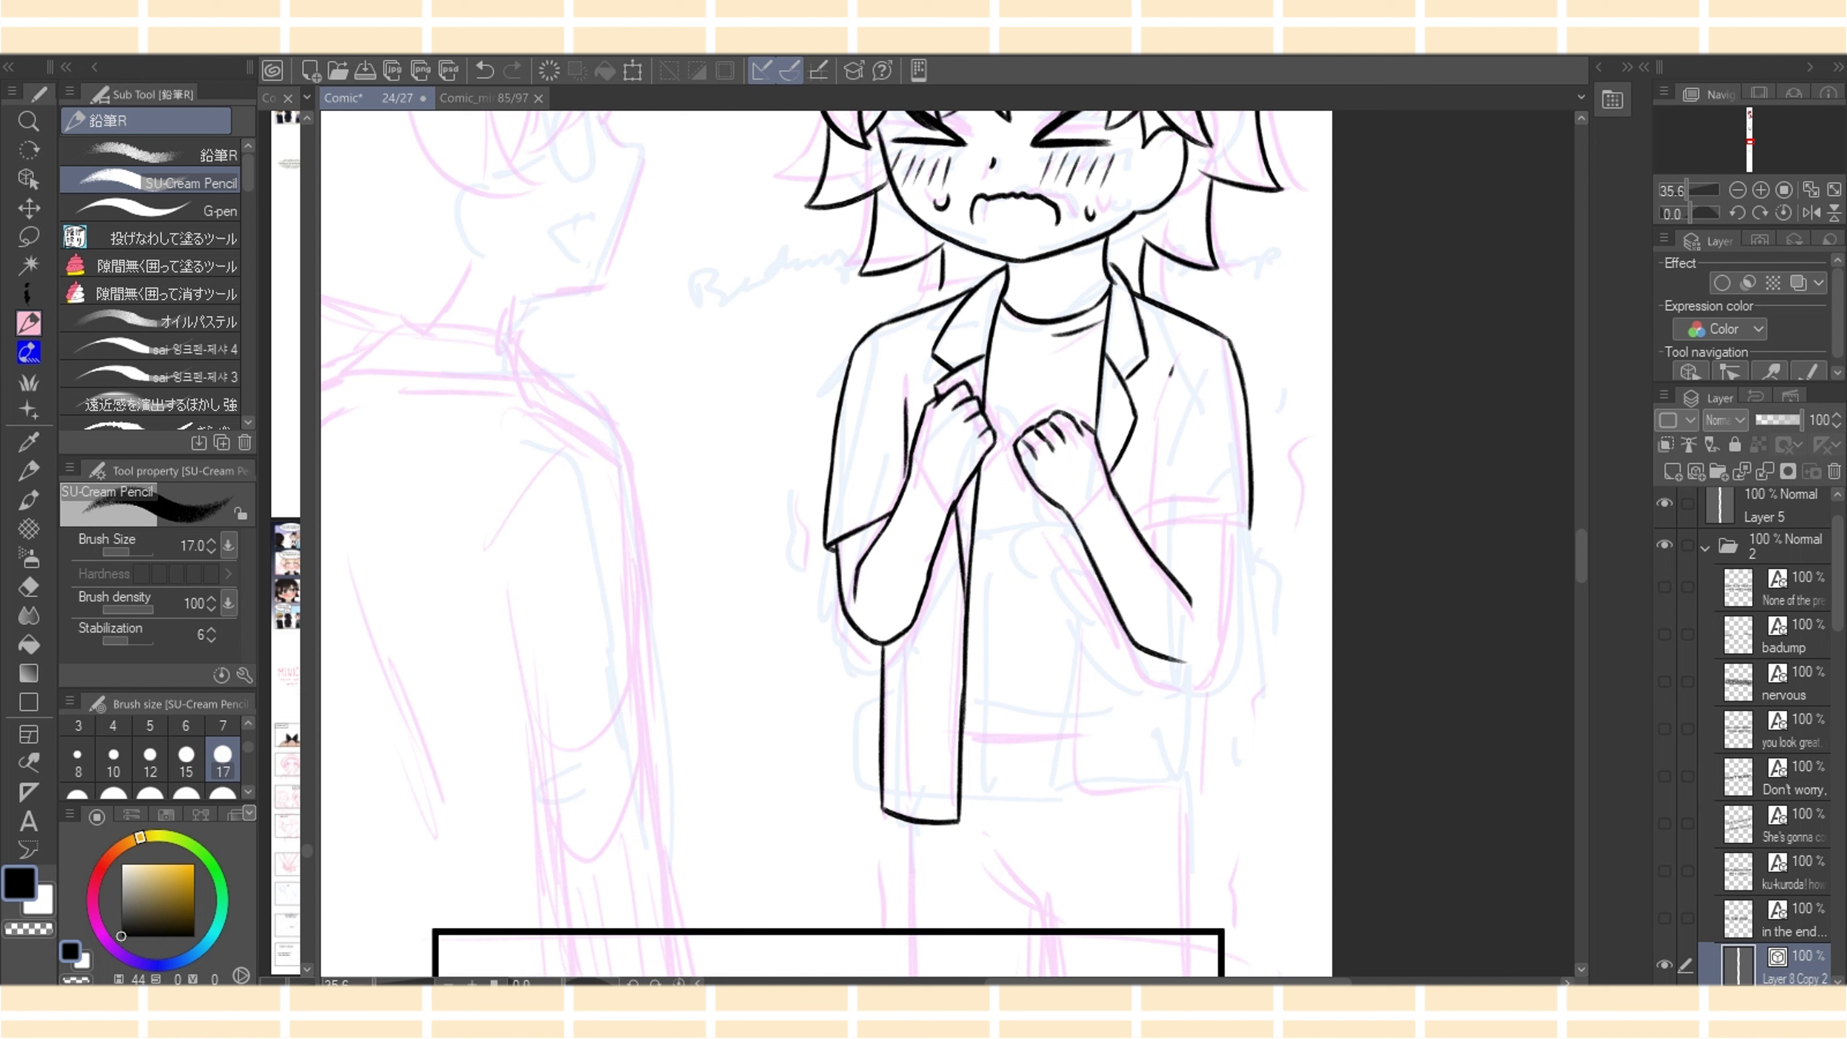
Ink the ear-side sleeve's inner edge and hem, and tidy the fold line above the other sleeve's hem
mouse_move(1171, 373)
mouse_down()
mouse_move(1154, 532)
mouse_move(1254, 544)
mouse_up()
key(ctrl+z)
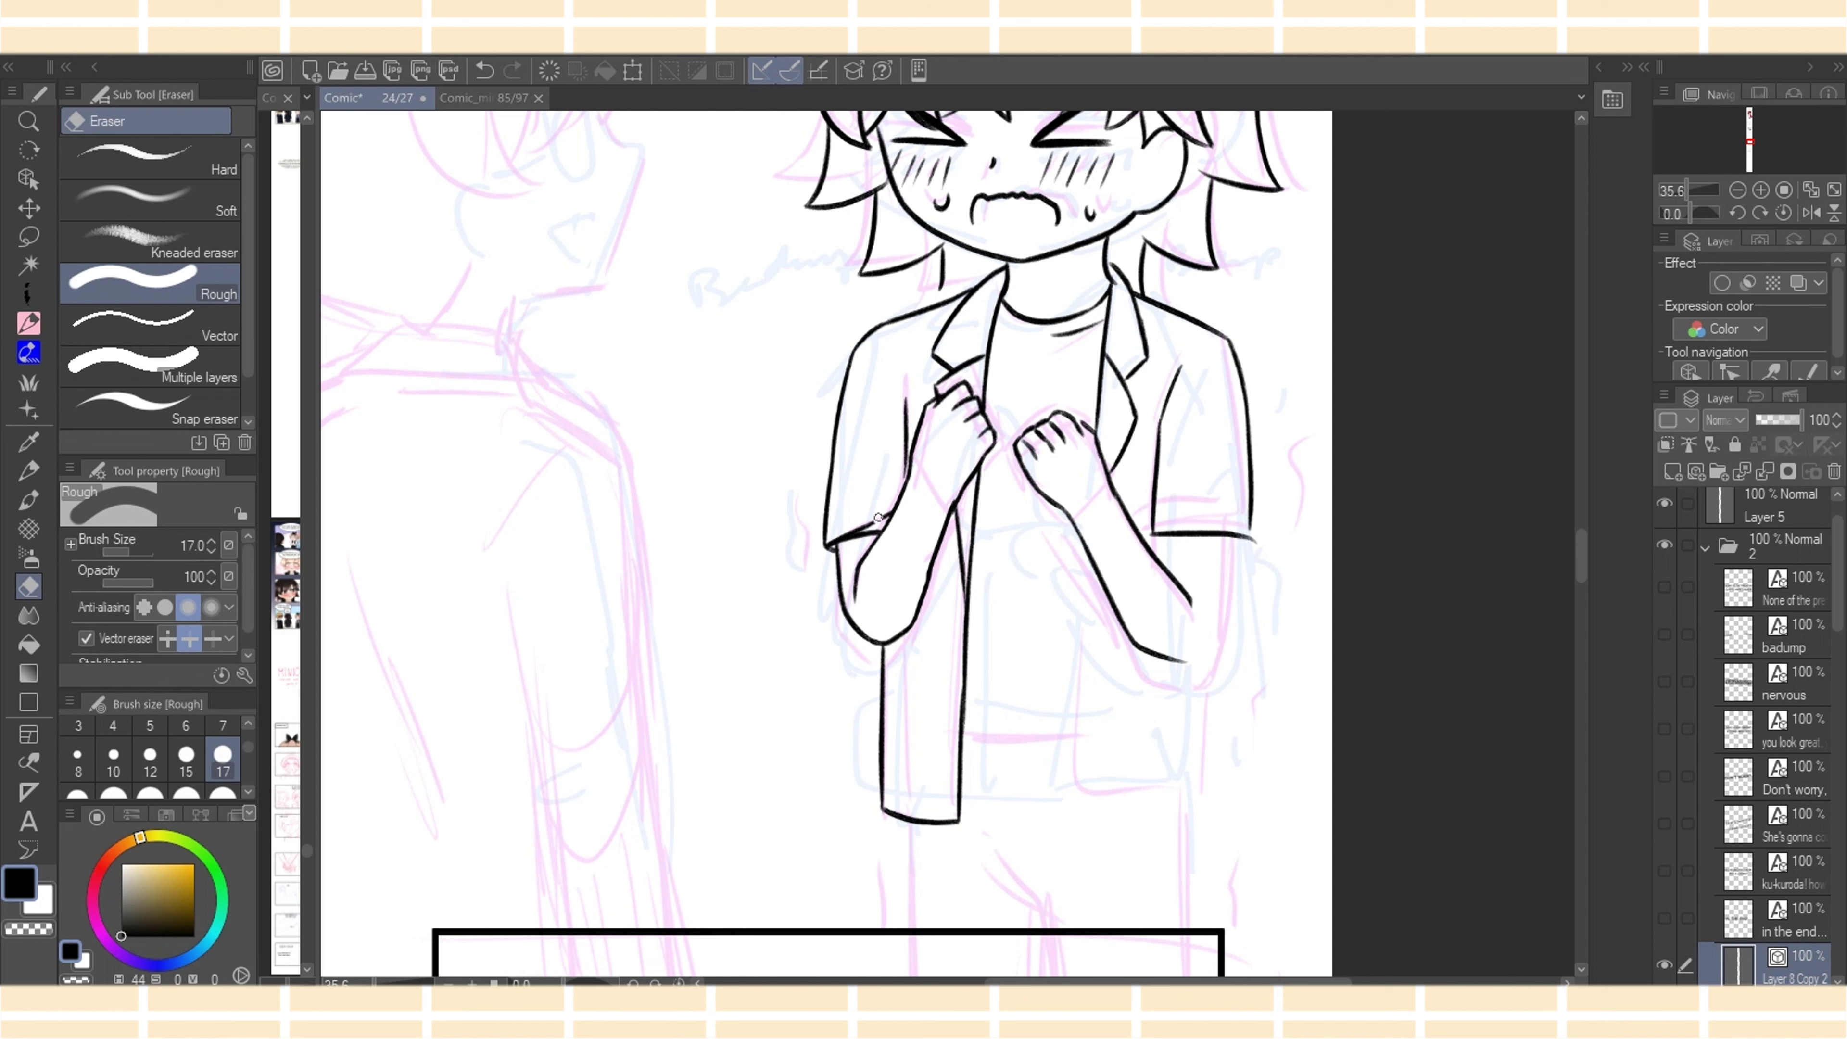
drag(849, 525, 889, 512)
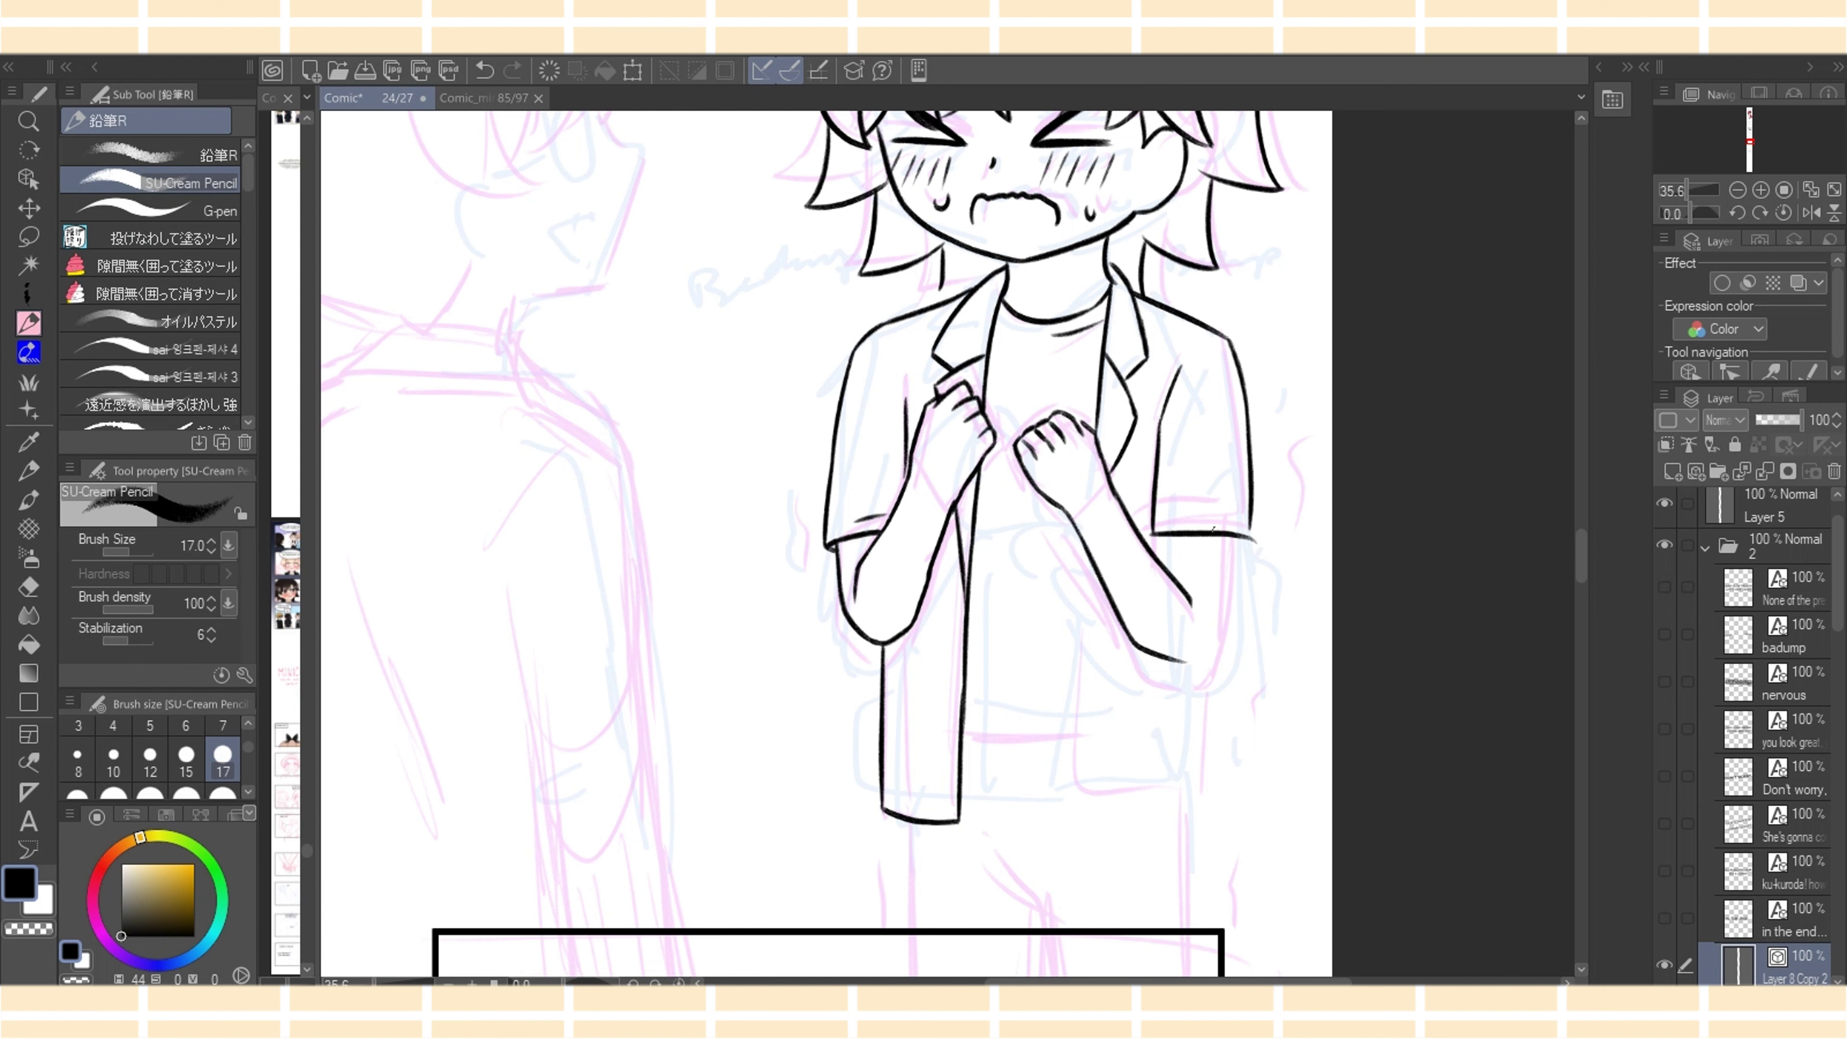
Ink the fold line above the ear-side sleeve's hem and the upper-arm line coming out of the sleeve
mouse_move(1178, 520)
mouse_down()
mouse_move(1257, 539)
mouse_move(1157, 545)
mouse_move(1203, 633)
mouse_up()
key(e)
key(p)
key(ctrl+z)
key(e)
key(p)
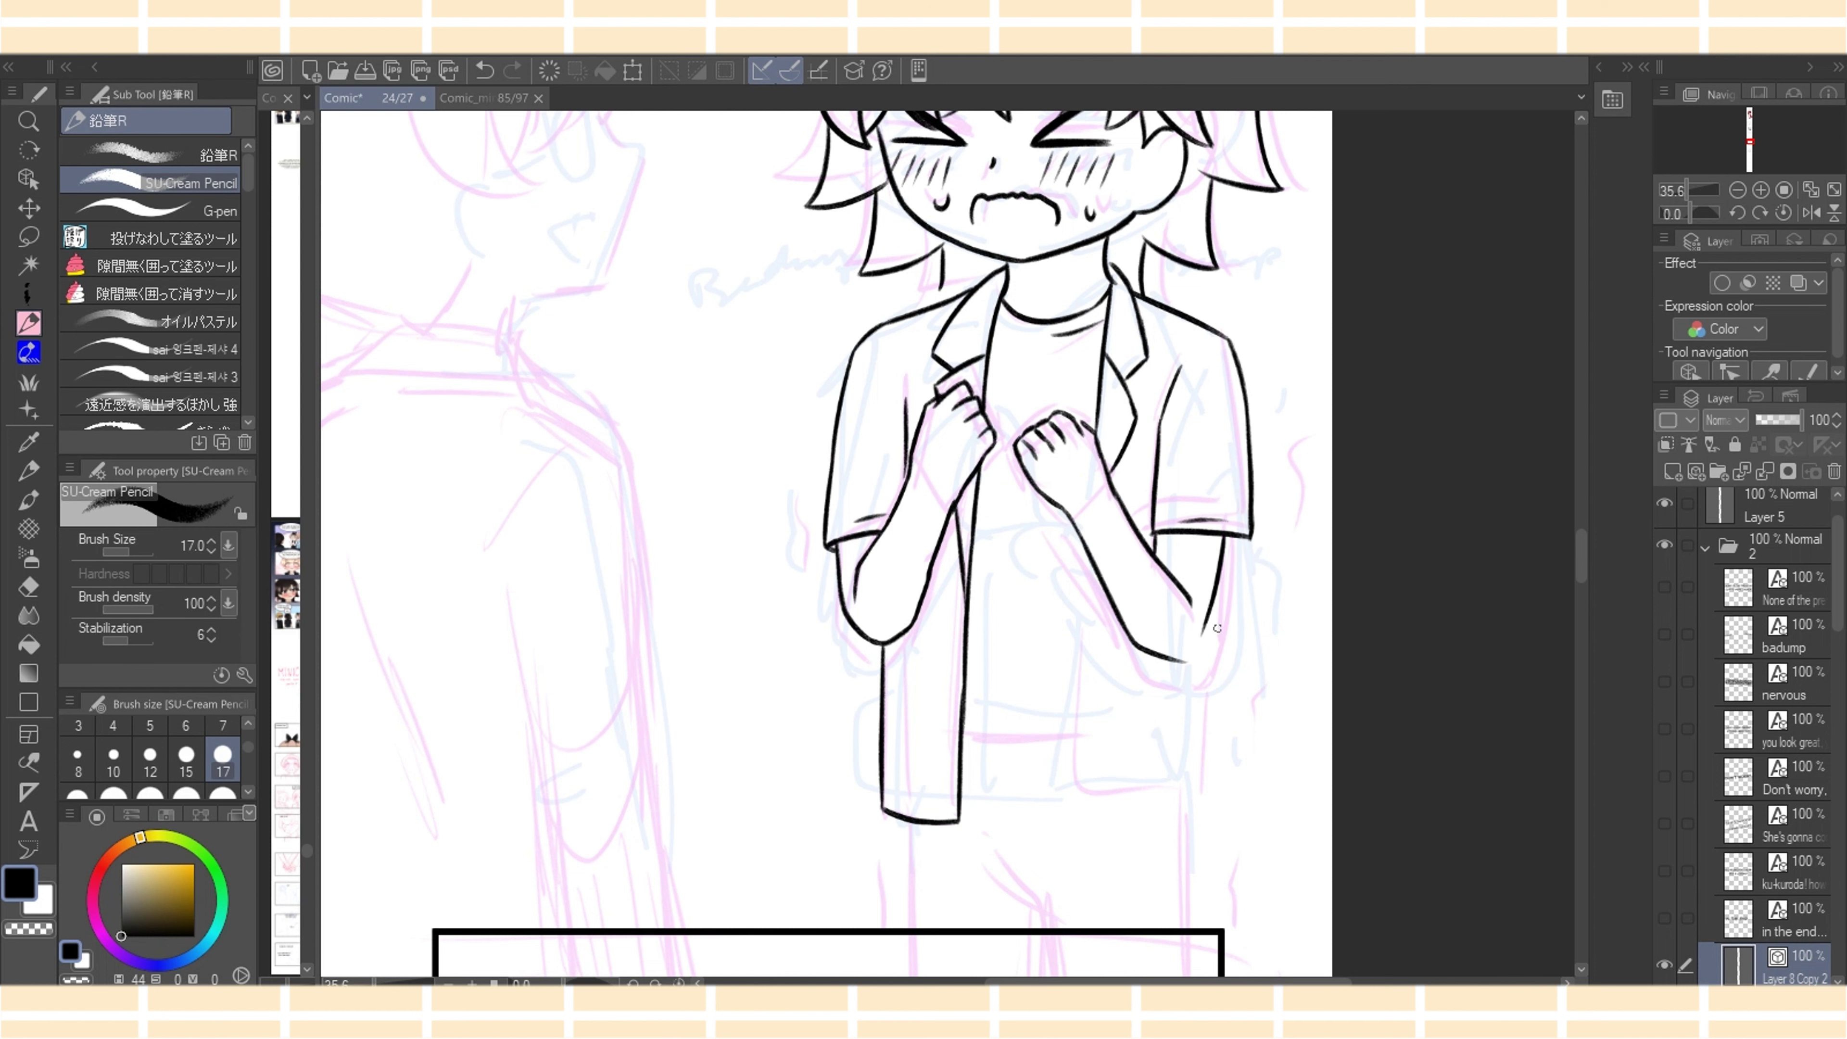
key(ctrl+z)
drag(1228, 532, 1209, 638)
key(ctrl+z)
key(e)
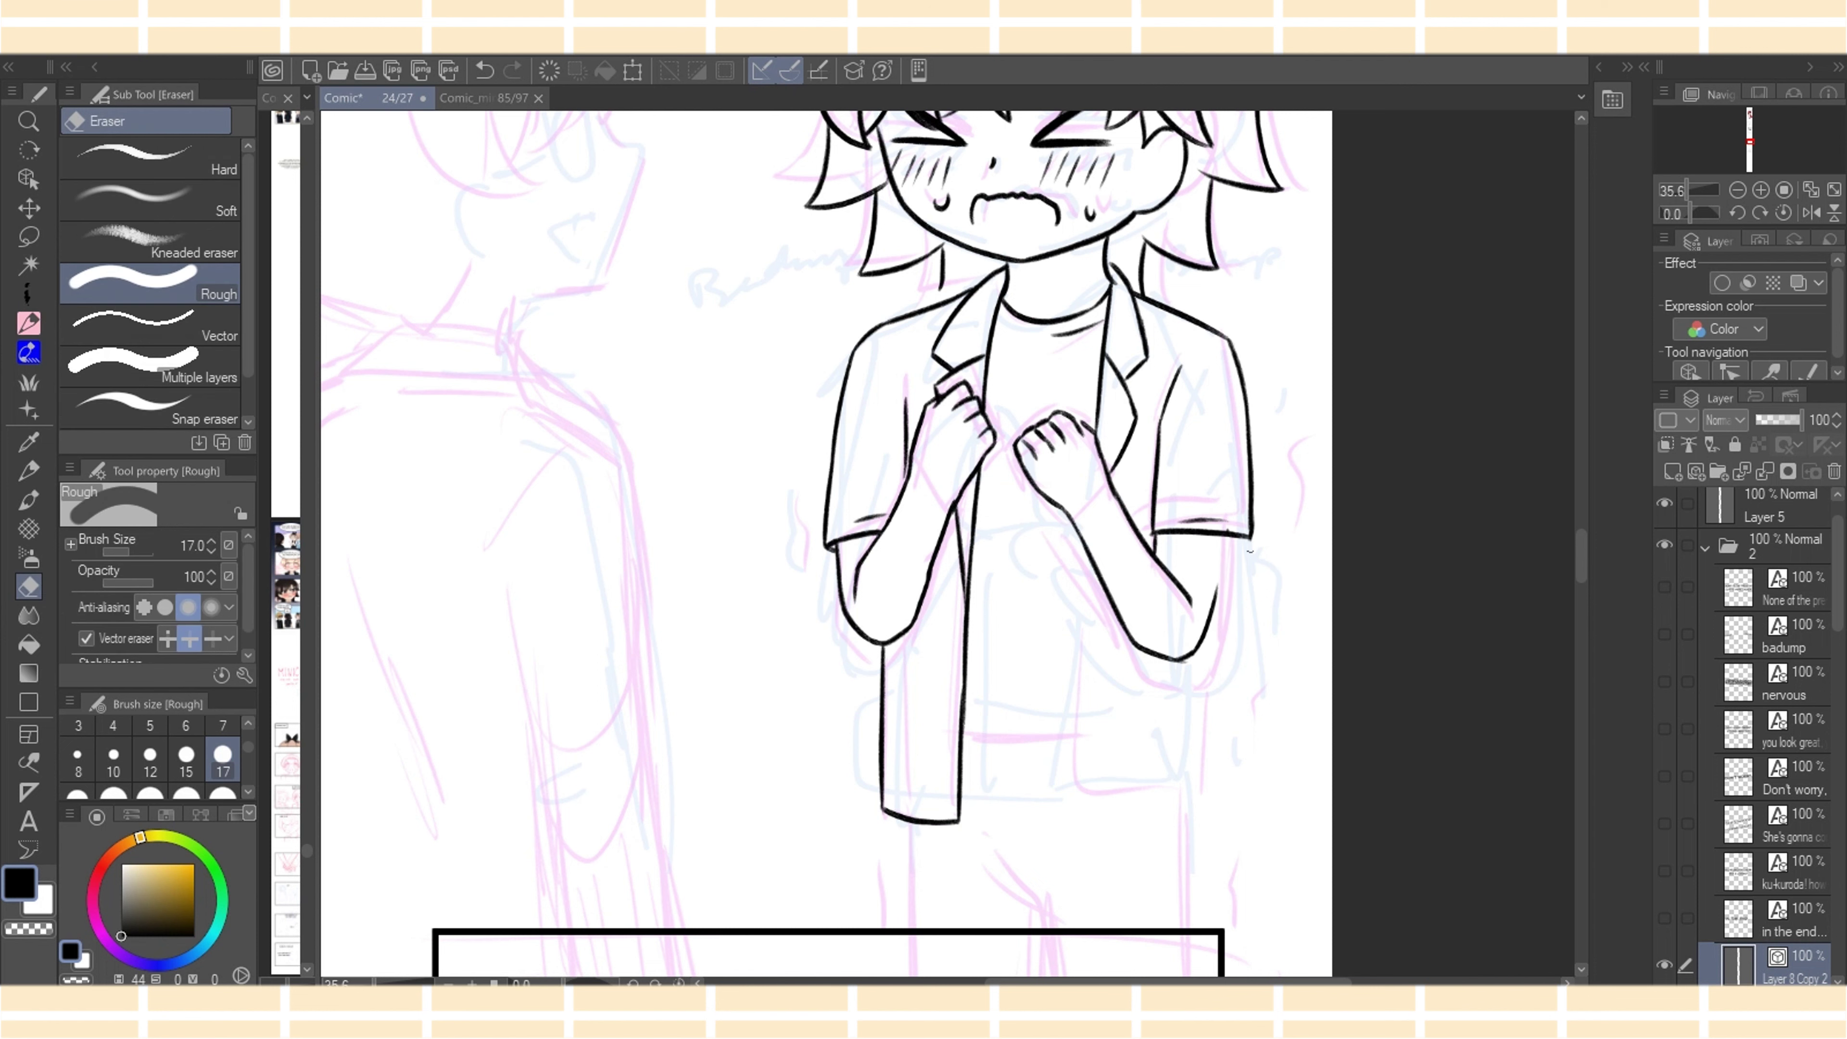
Round off the ear-side elbow so the upper arm joins the forearm, cleaning up the overlapping ends
mouse_move(1228, 525)
mouse_down()
mouse_move(1214, 601)
mouse_move(1170, 660)
mouse_up()
key(p)
key(ctrl+z)
key(e)
key(p)
key(e)
click(1180, 663)
key(p)
key(ctrl+z)
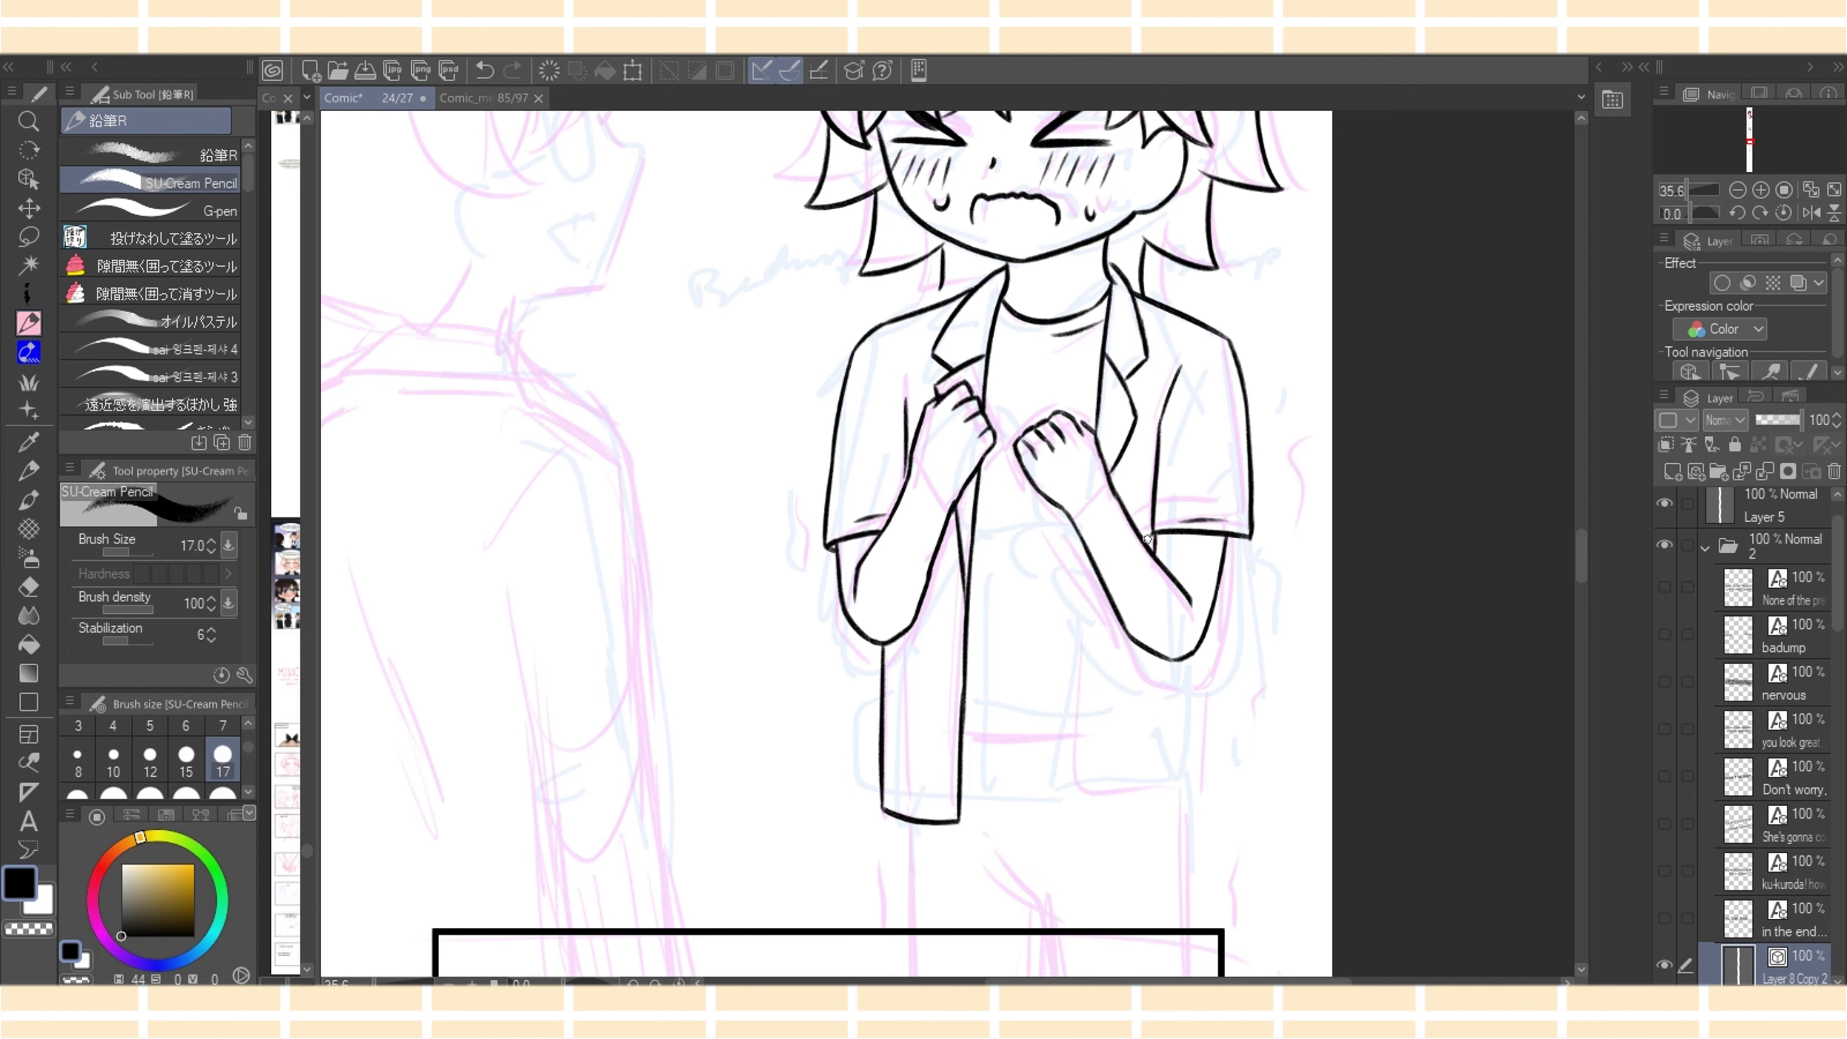
Ink the ear-side jacket panel below the forearm with its front edge, hem and outer side
key(e)
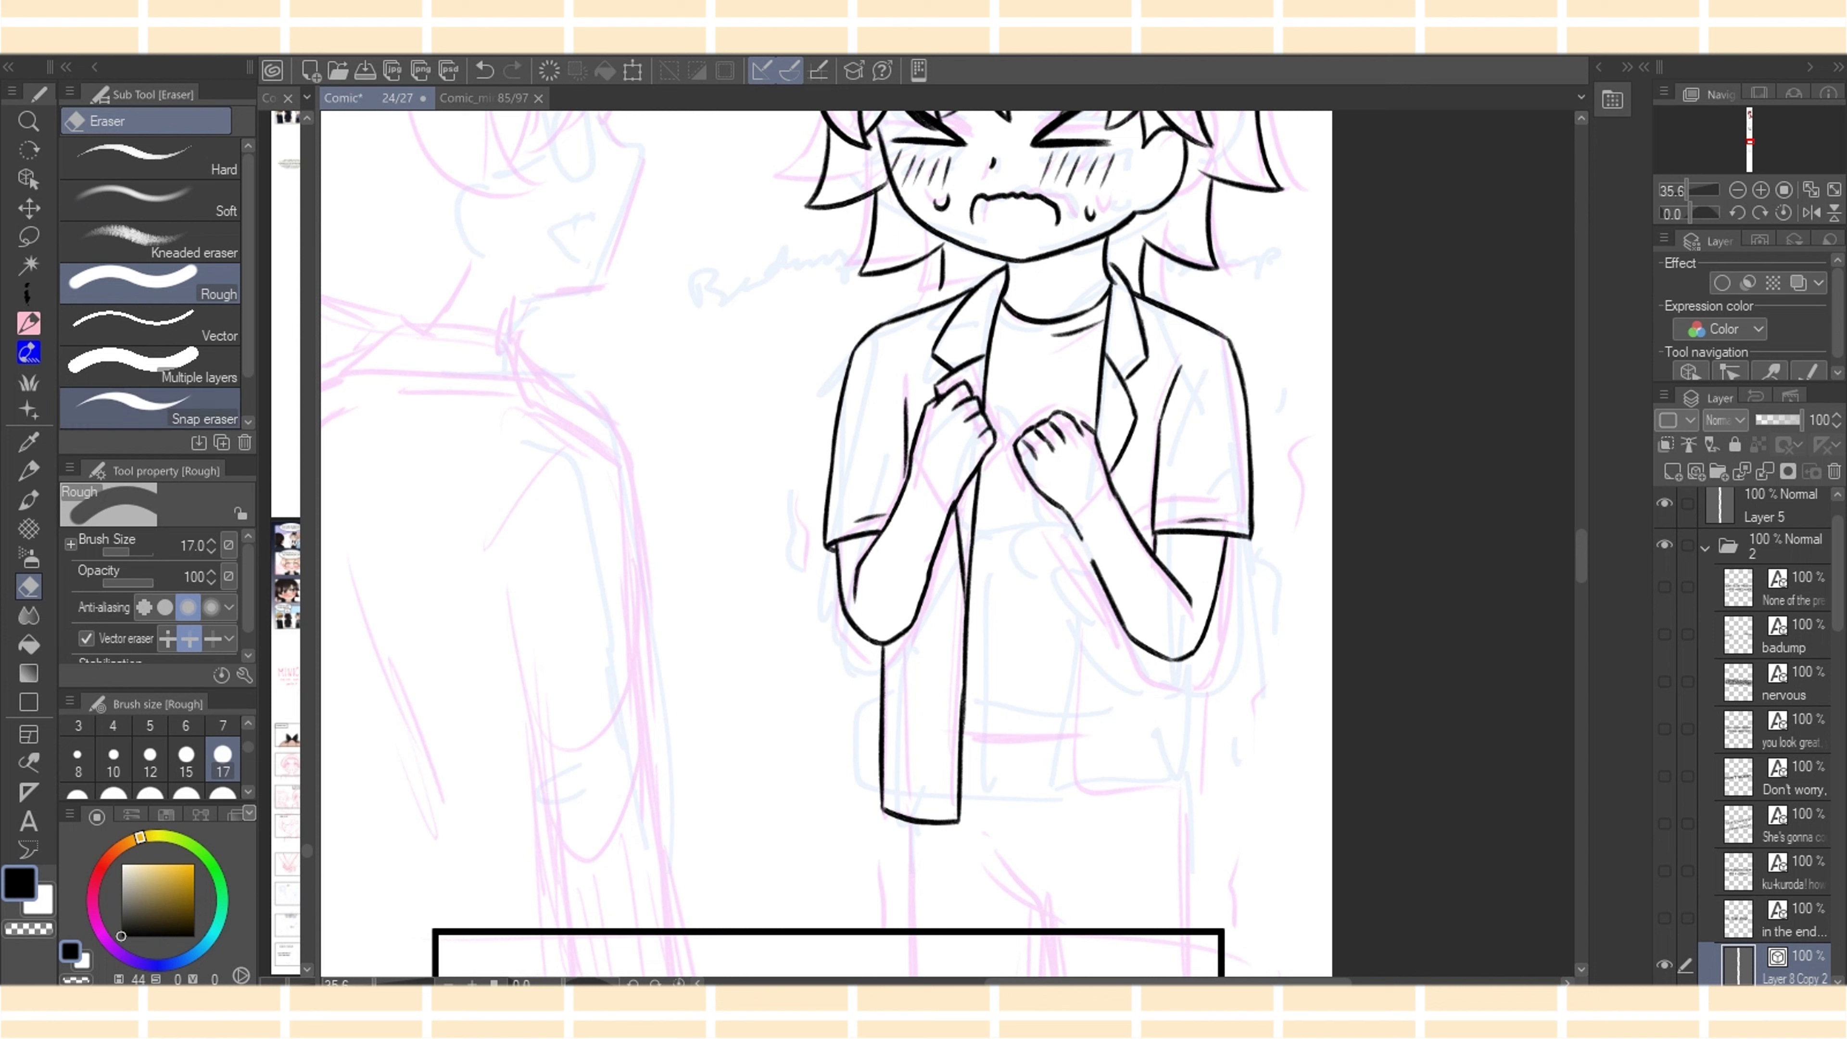
click(29, 295)
drag(1087, 550, 1076, 783)
key(ctrl+z)
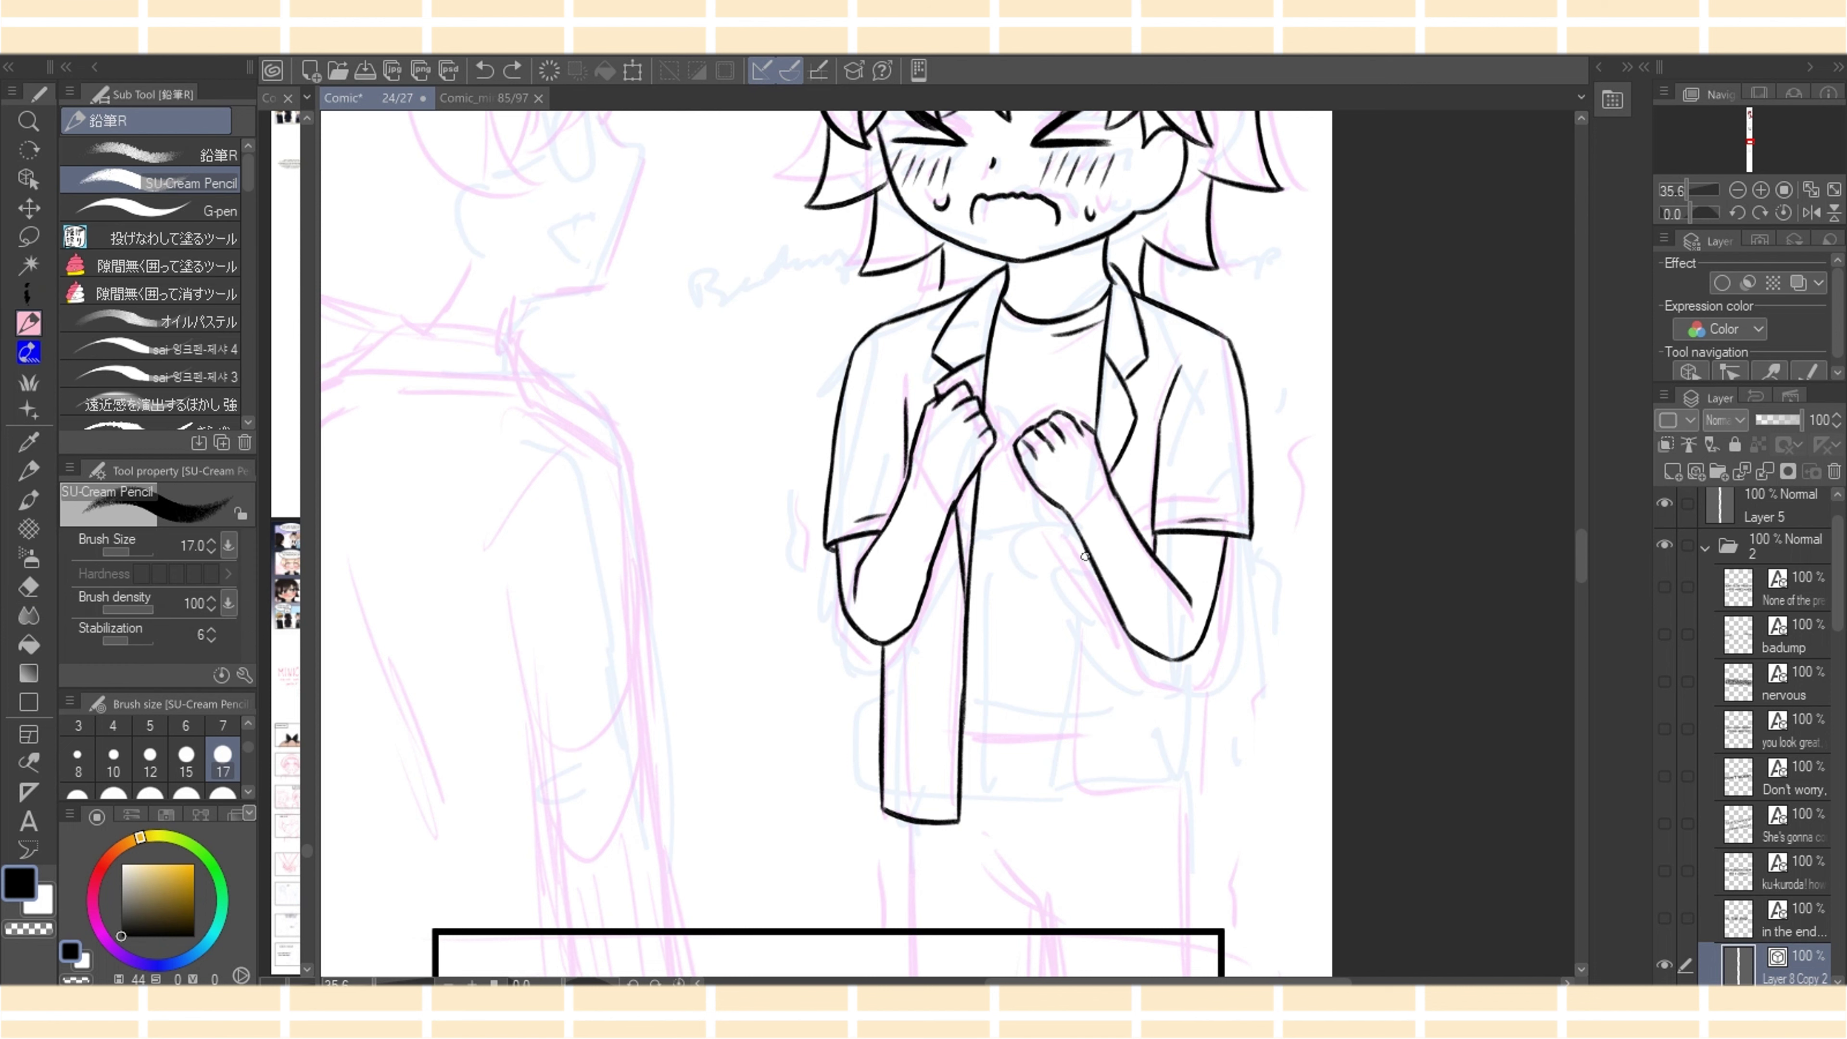
mouse_move(1086, 549)
mouse_down()
mouse_move(1076, 793)
mouse_move(1187, 795)
mouse_up()
key(ctrl+z)
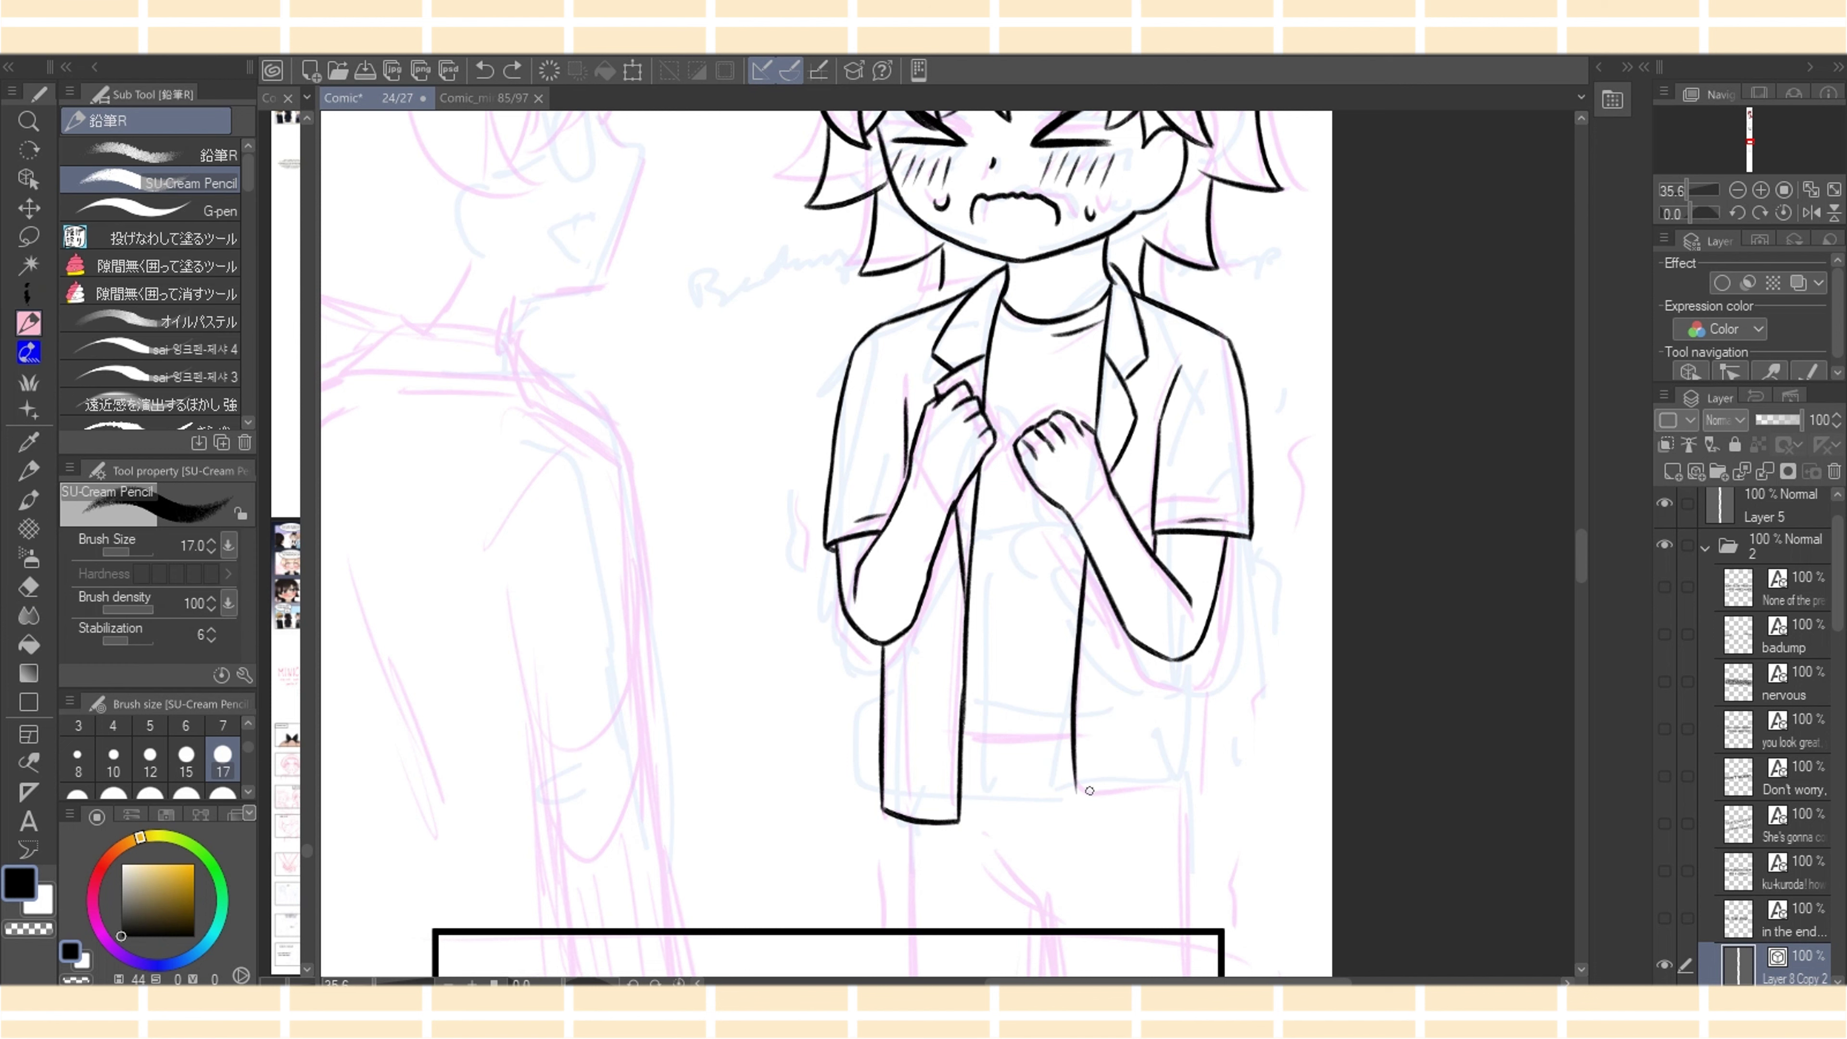
drag(1077, 788, 1209, 792)
key(ctrl+z)
drag(1076, 783, 1207, 792)
drag(1208, 620, 1203, 795)
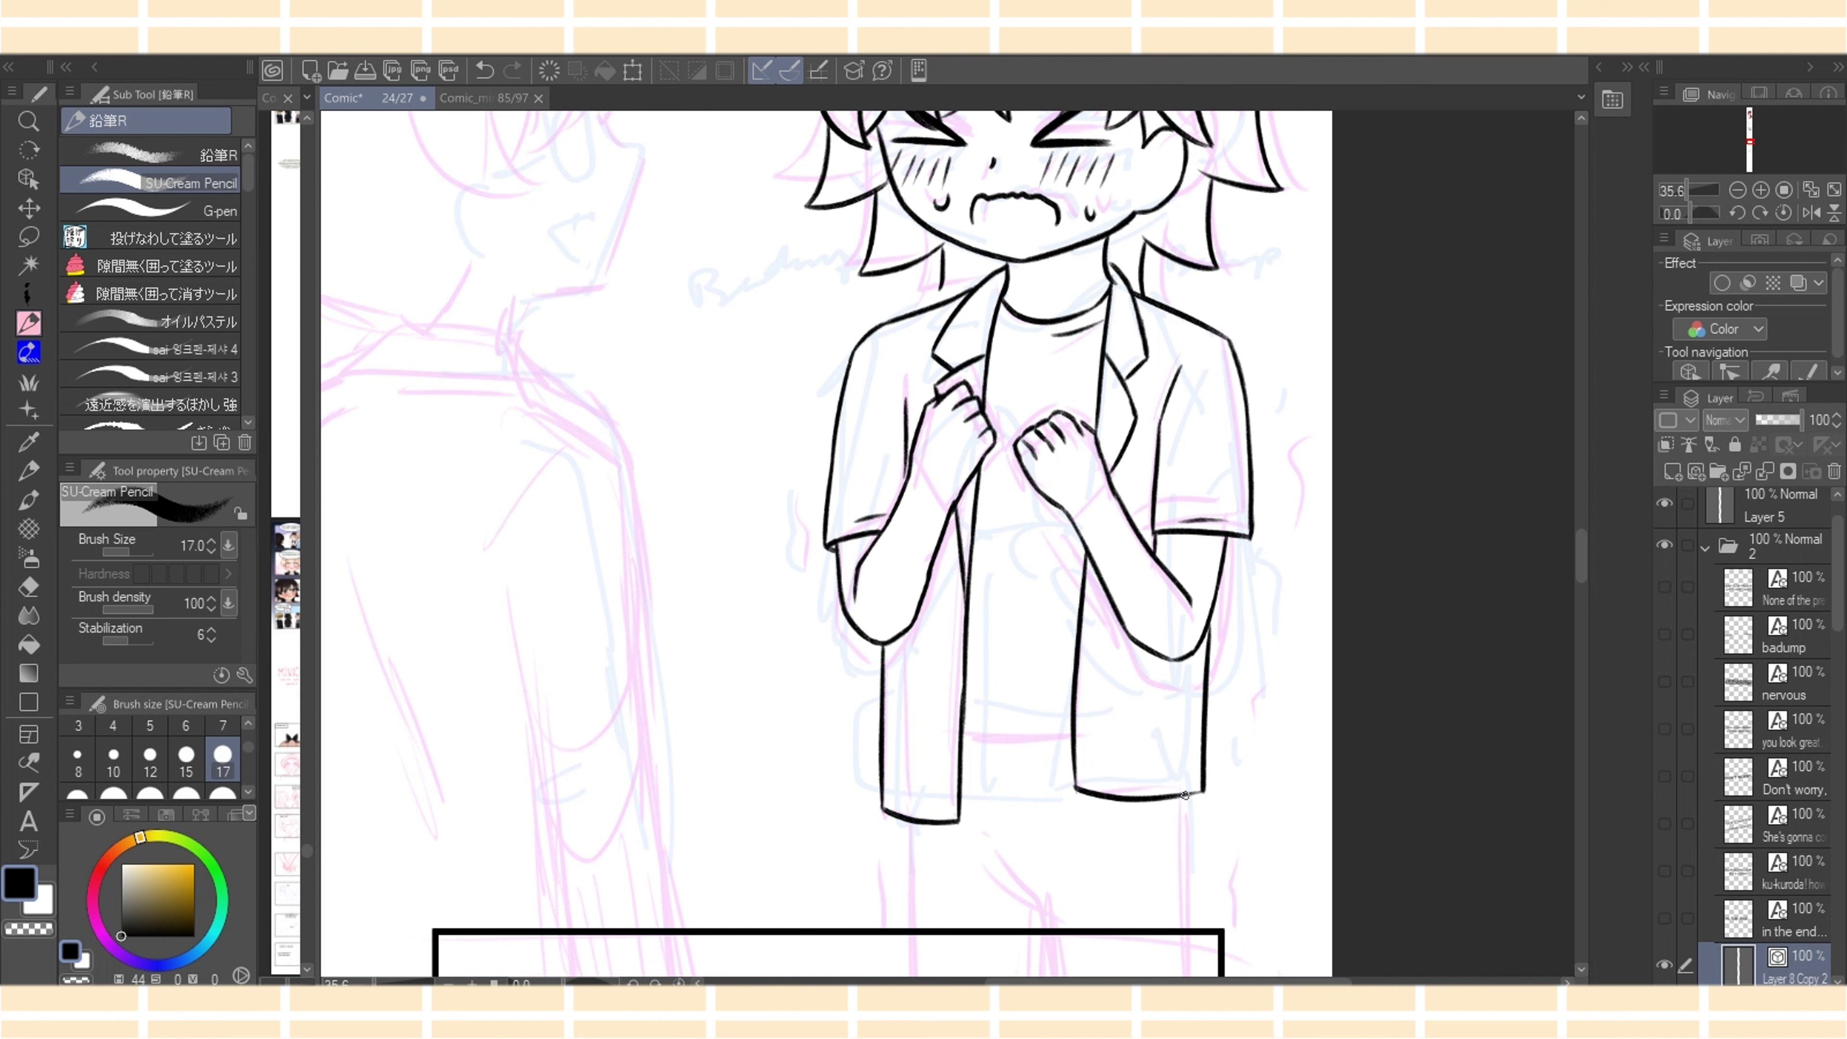
Redraw the other jacket panel's hem higher and ink the shirt's hem between the two panels
mouse_move(882, 785)
mouse_down()
mouse_move(970, 792)
mouse_move(913, 819)
mouse_move(880, 798)
mouse_up()
key(e)
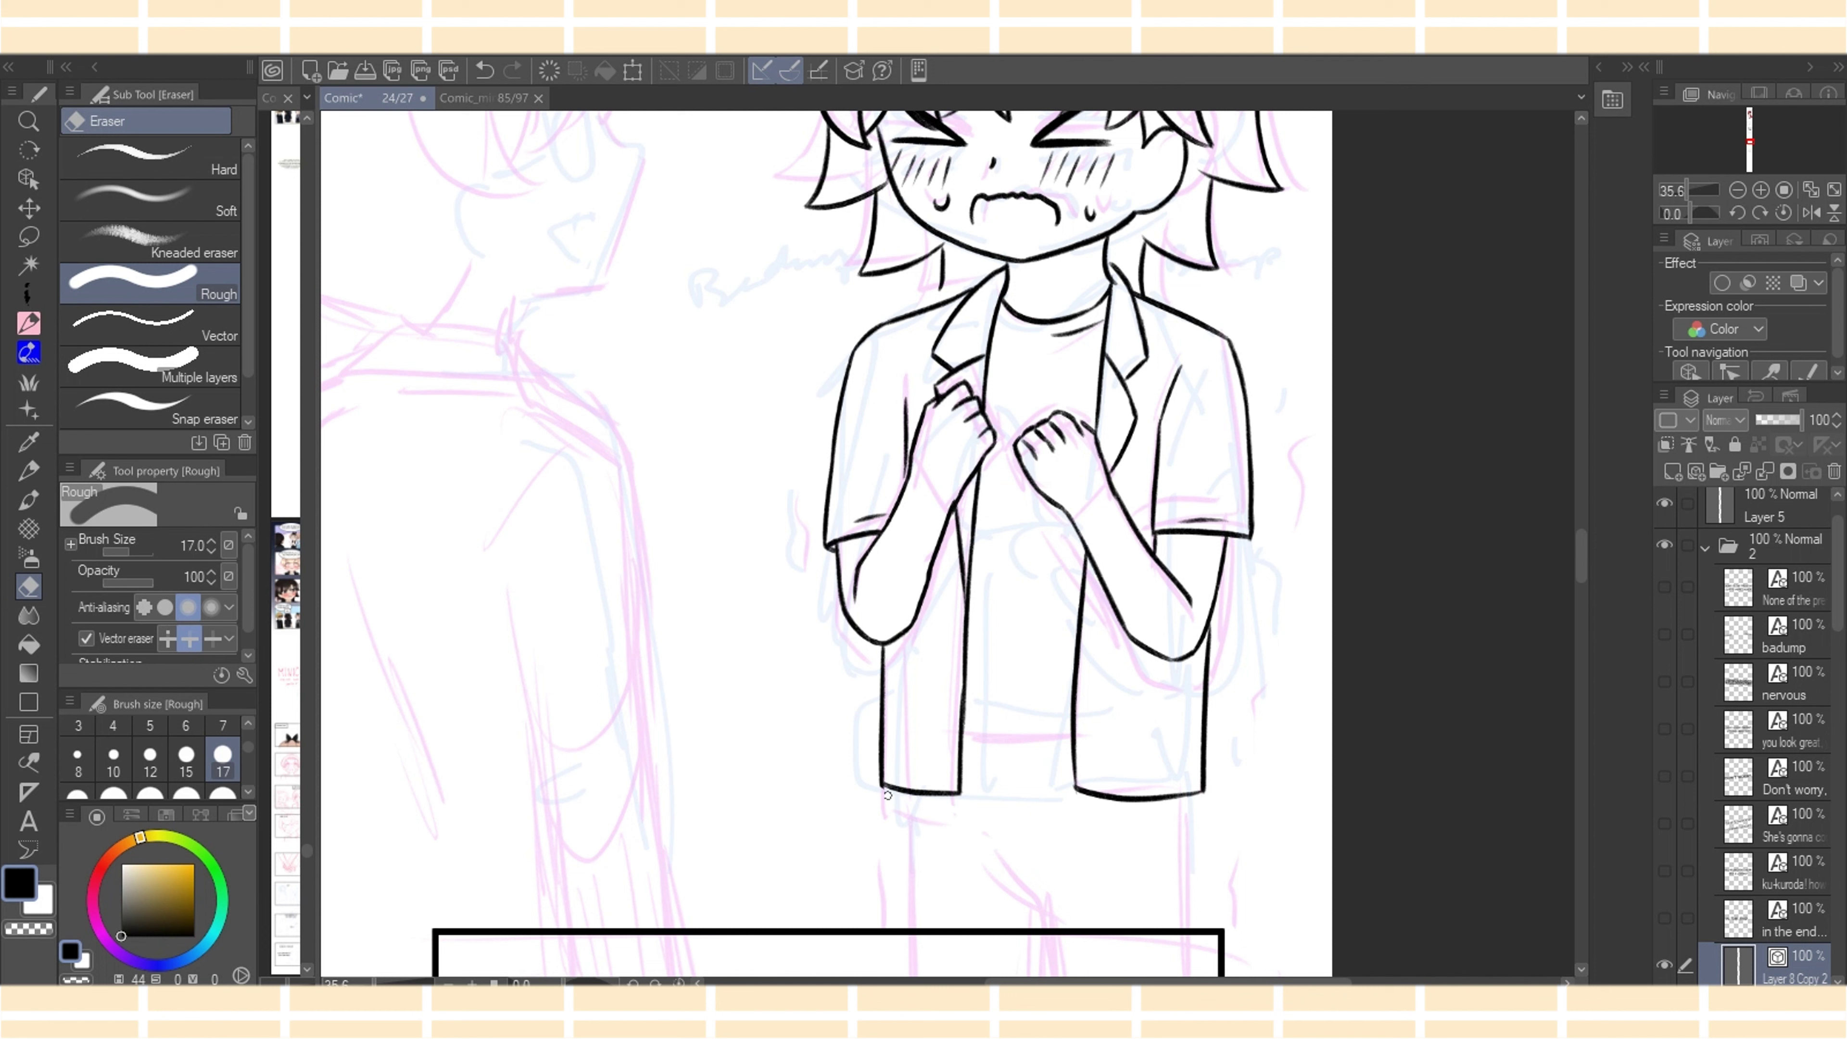
key(p)
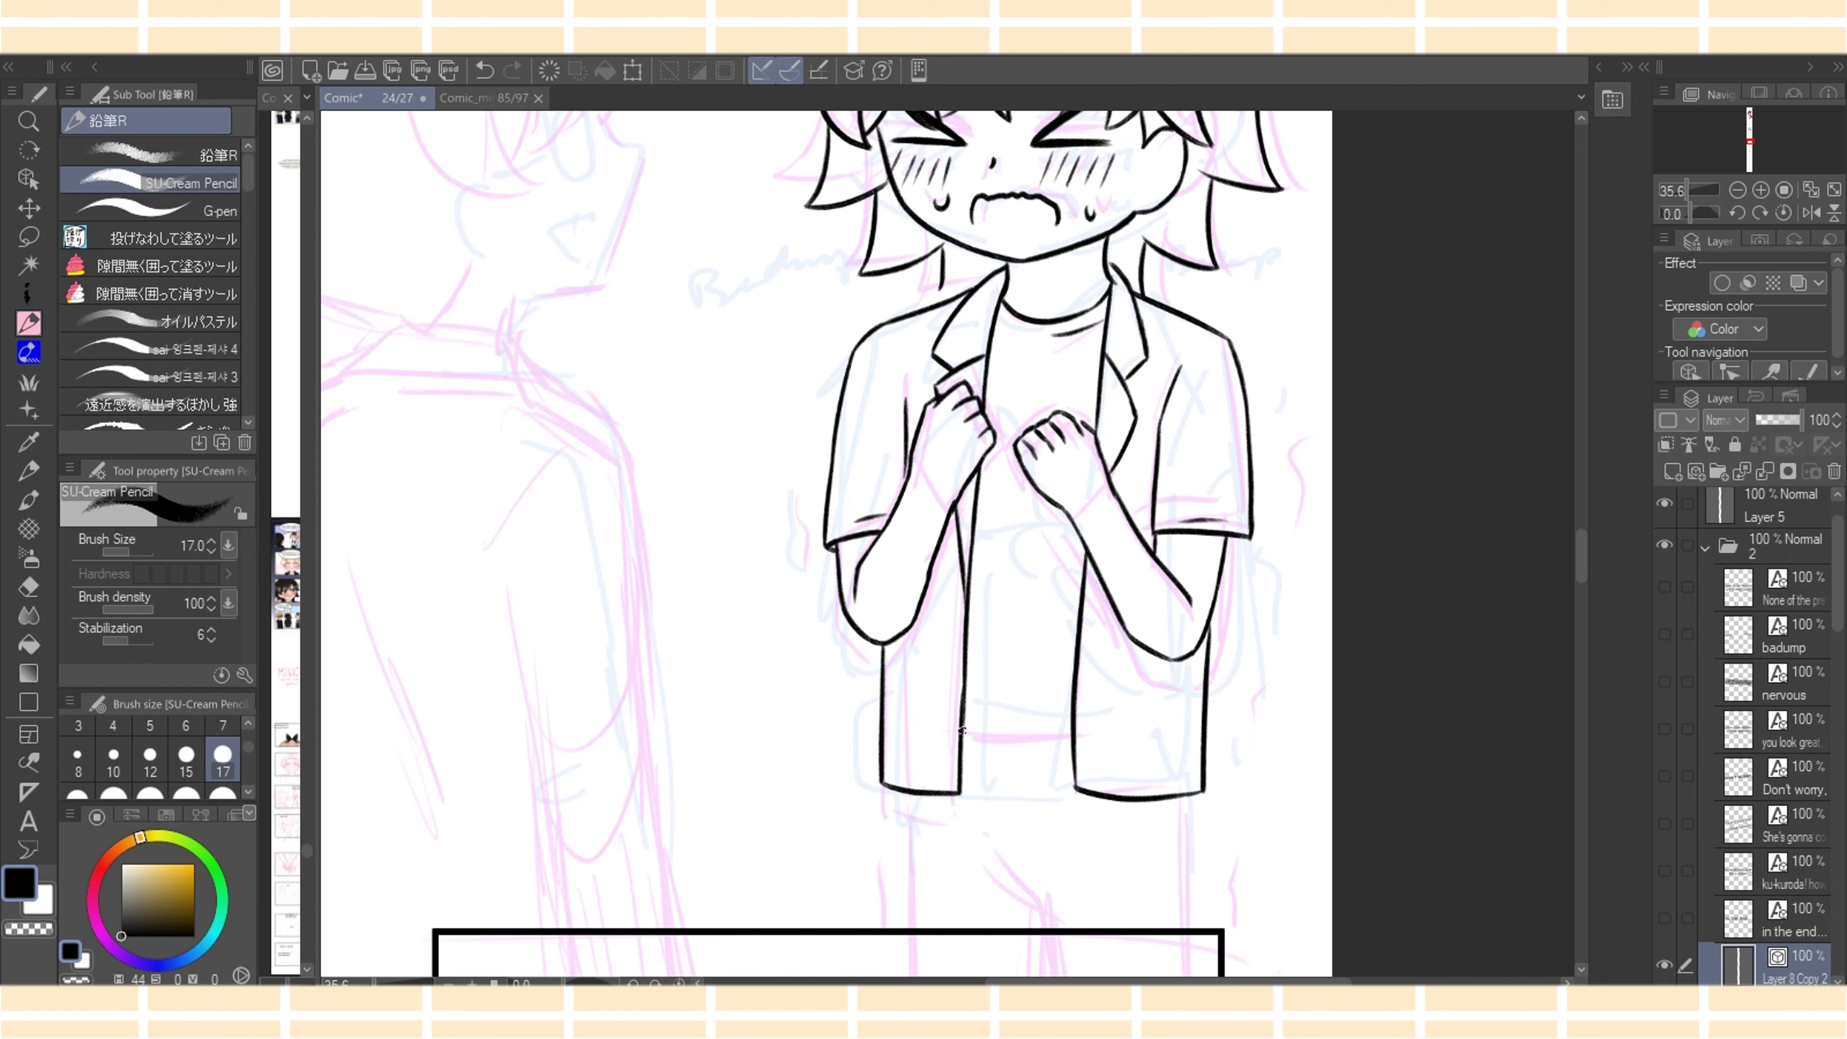
mouse_move(964, 734)
mouse_down()
mouse_move(1061, 742)
mouse_move(1065, 707)
mouse_move(1076, 744)
mouse_up()
Try a curved crotch fold running down into the inner leg line of the trousers
drag(988, 849, 1059, 925)
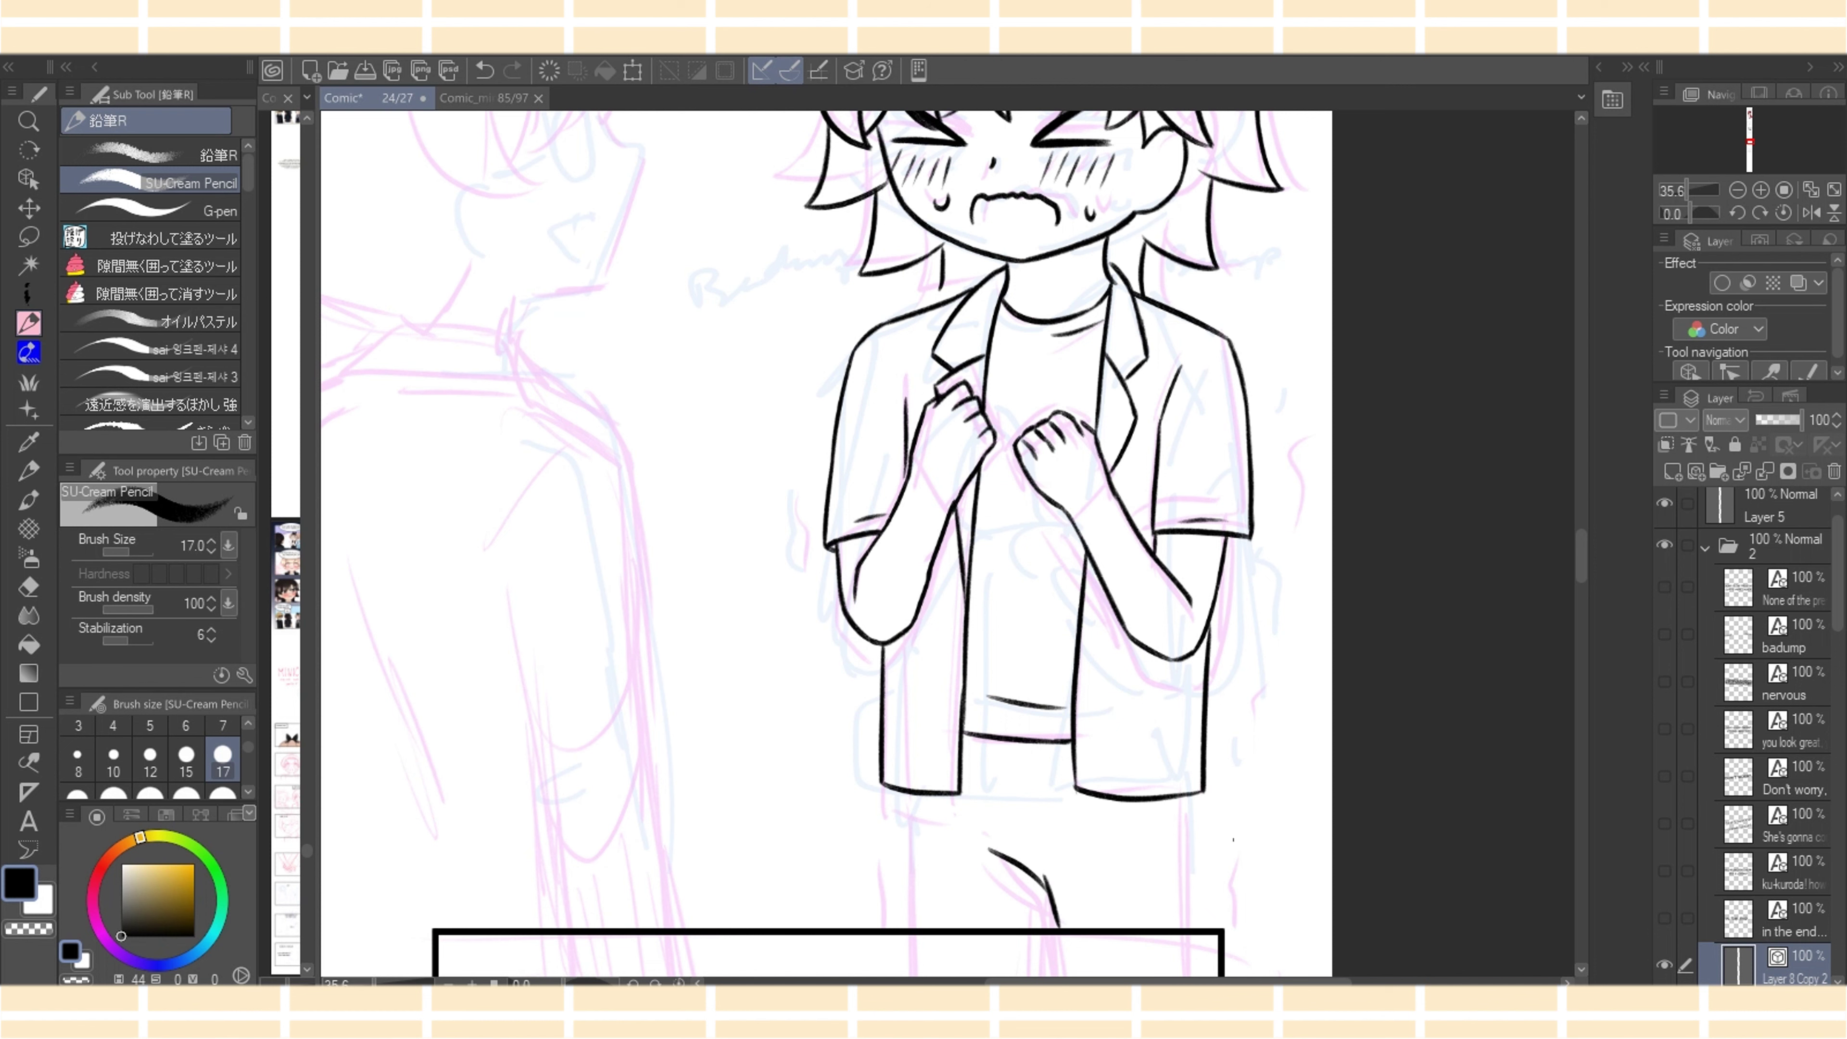
scroll(826, 544, down, 3)
key(ctrl+z)
drag(1045, 729, 1056, 833)
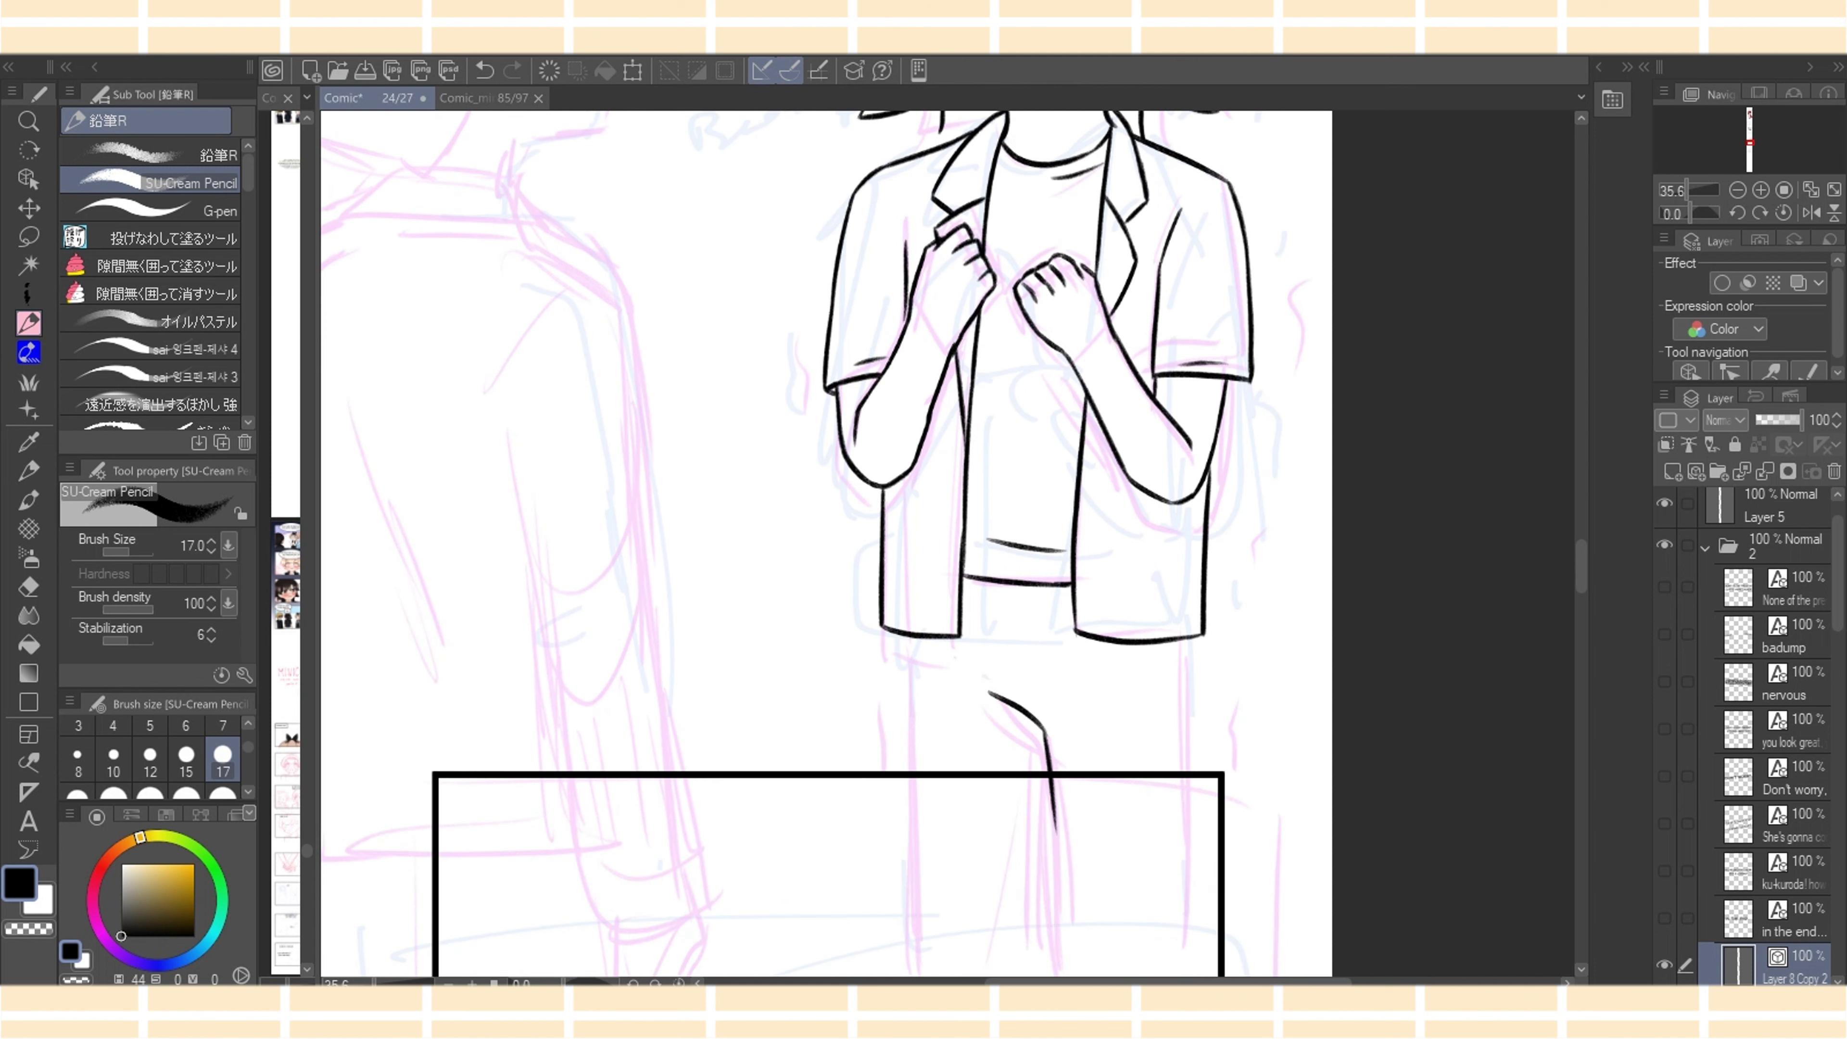
Ink the outer lines of both trouser legs from the jacket hems down past the panel border
drag(1184, 638, 1187, 826)
drag(1185, 639, 1190, 799)
drag(904, 632, 906, 850)
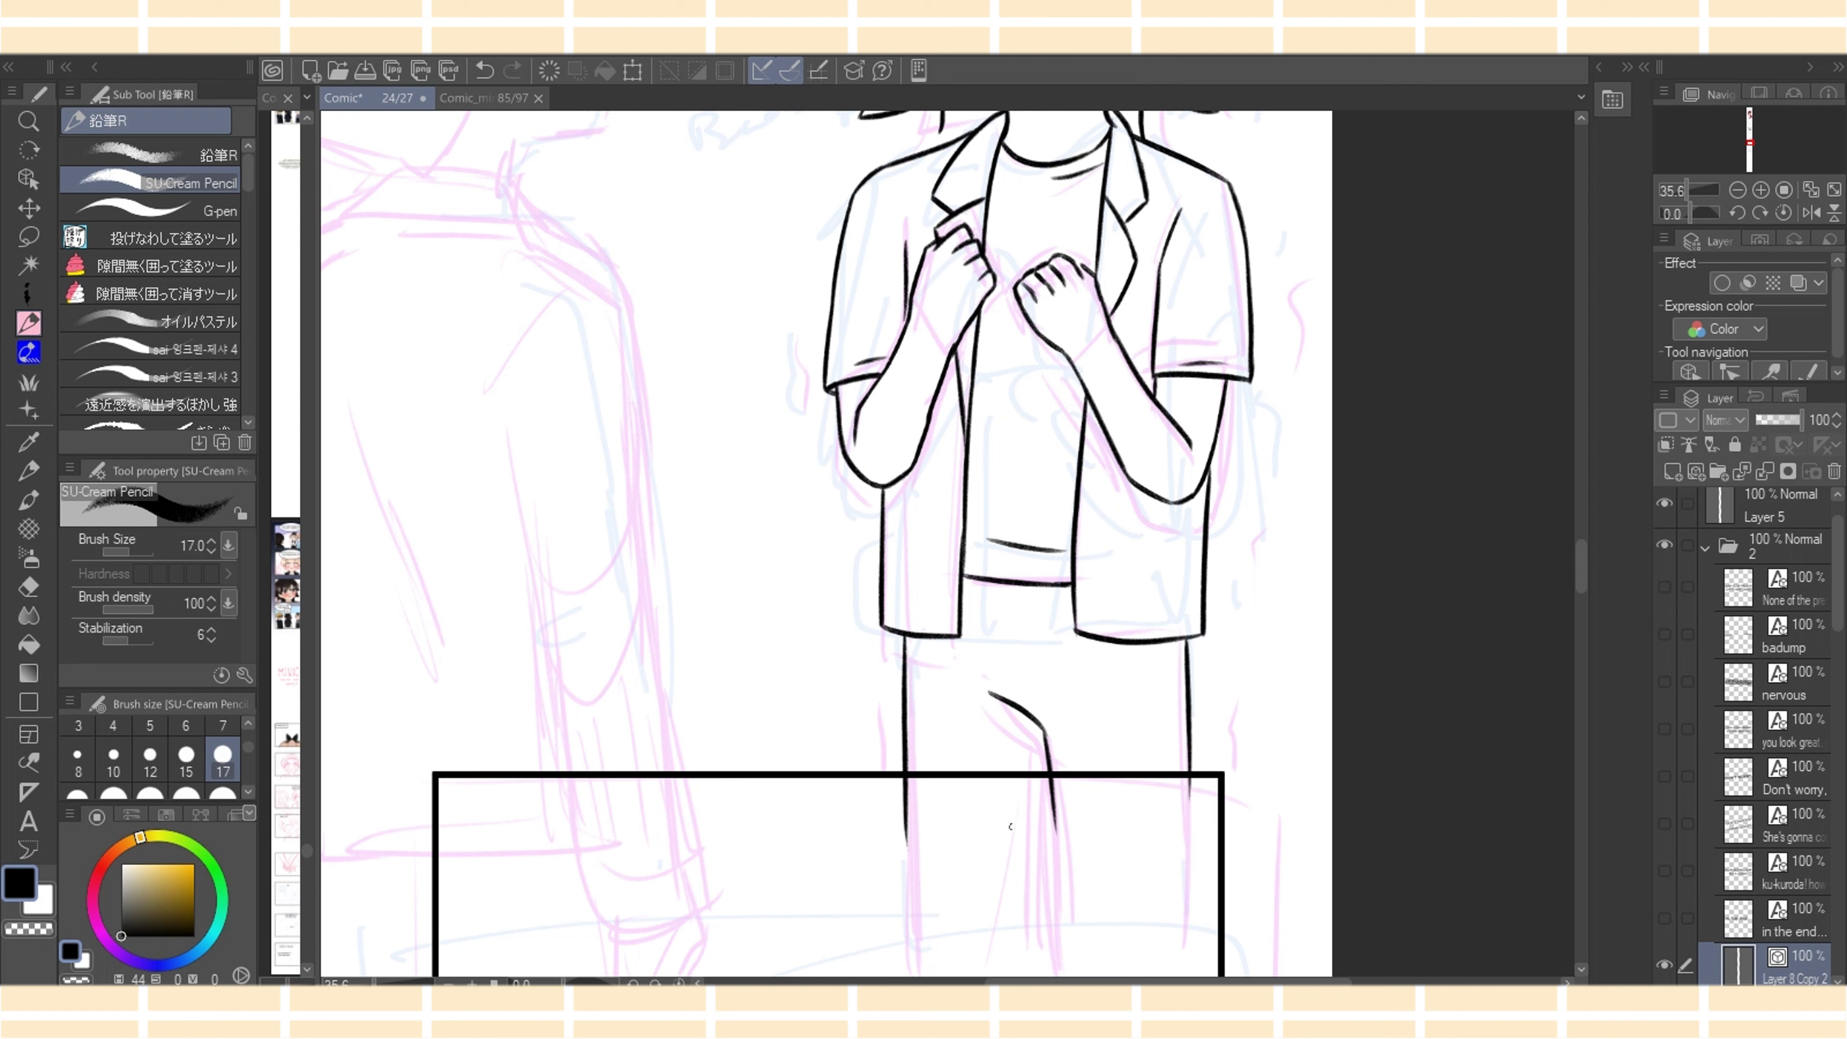
Retry the inner leg line, and erase it together with the crotch fold
key(ctrl+z)
key(ctrl+z)
key(ctrl+y)
drag(1044, 729, 1055, 830)
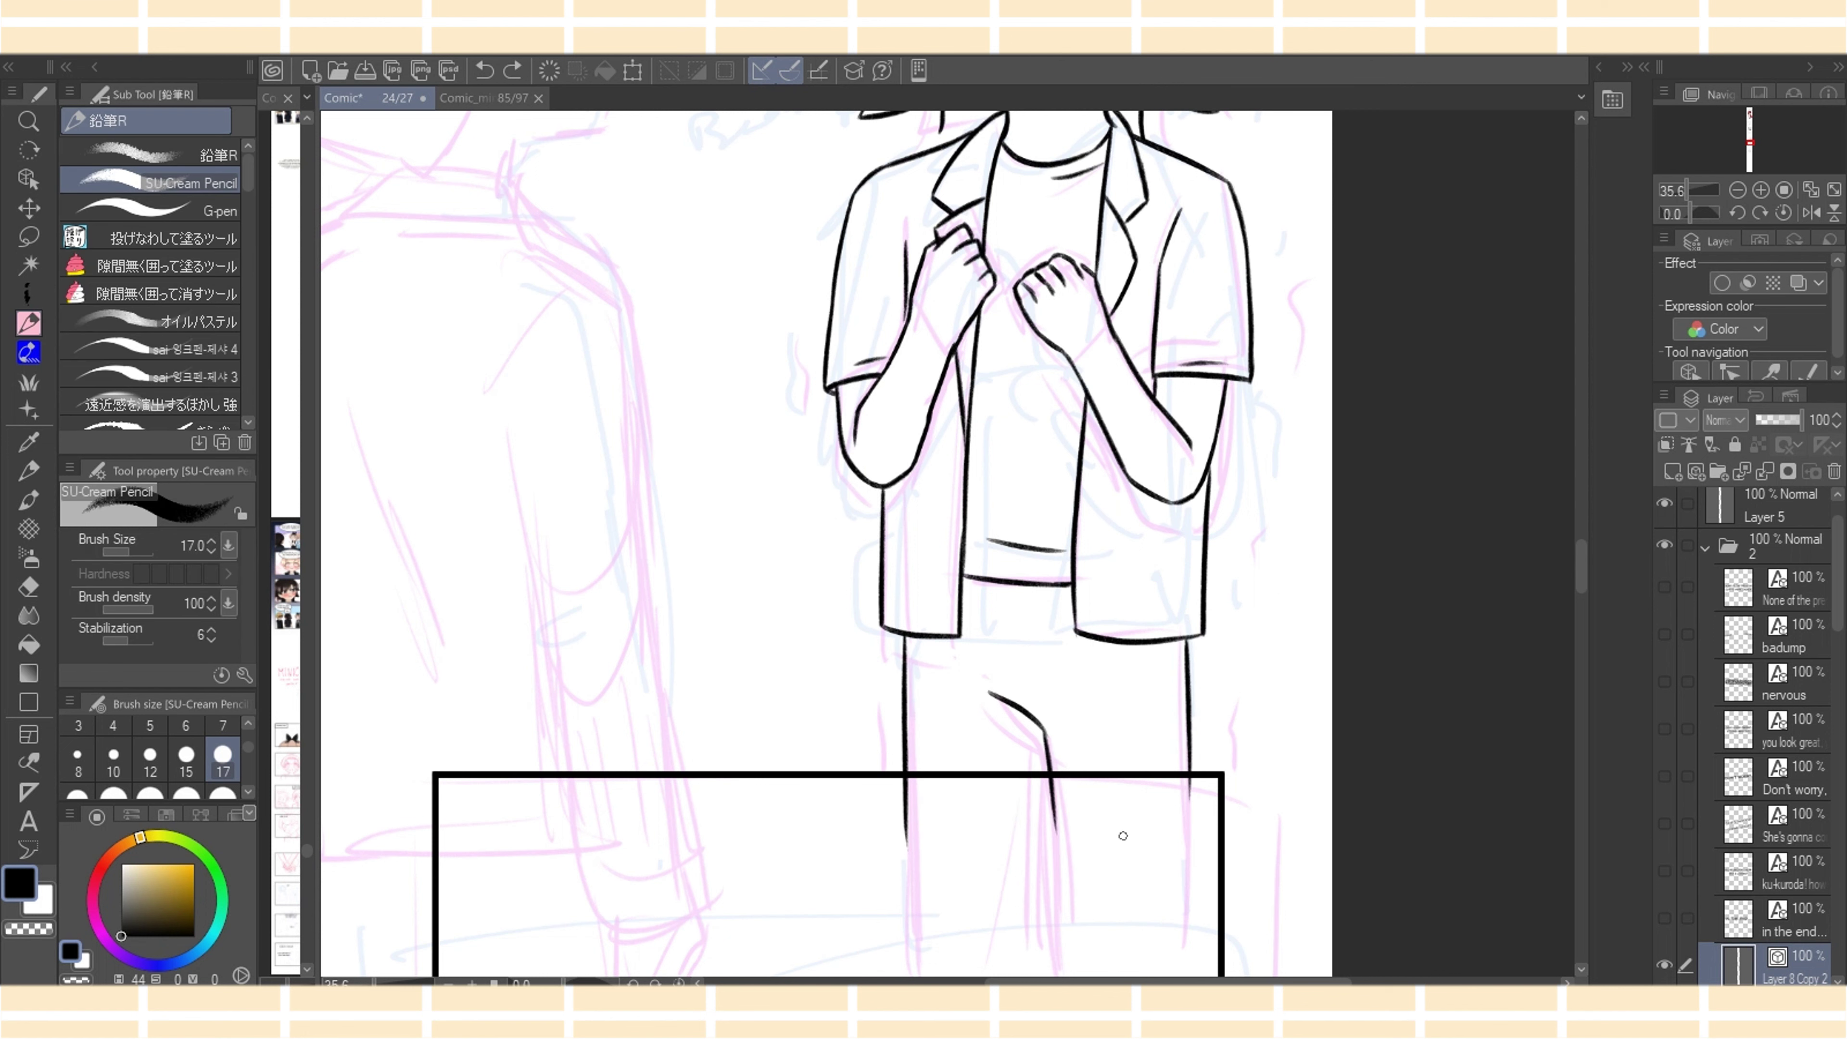
key(e)
click(1053, 771)
click(1022, 717)
key(p)
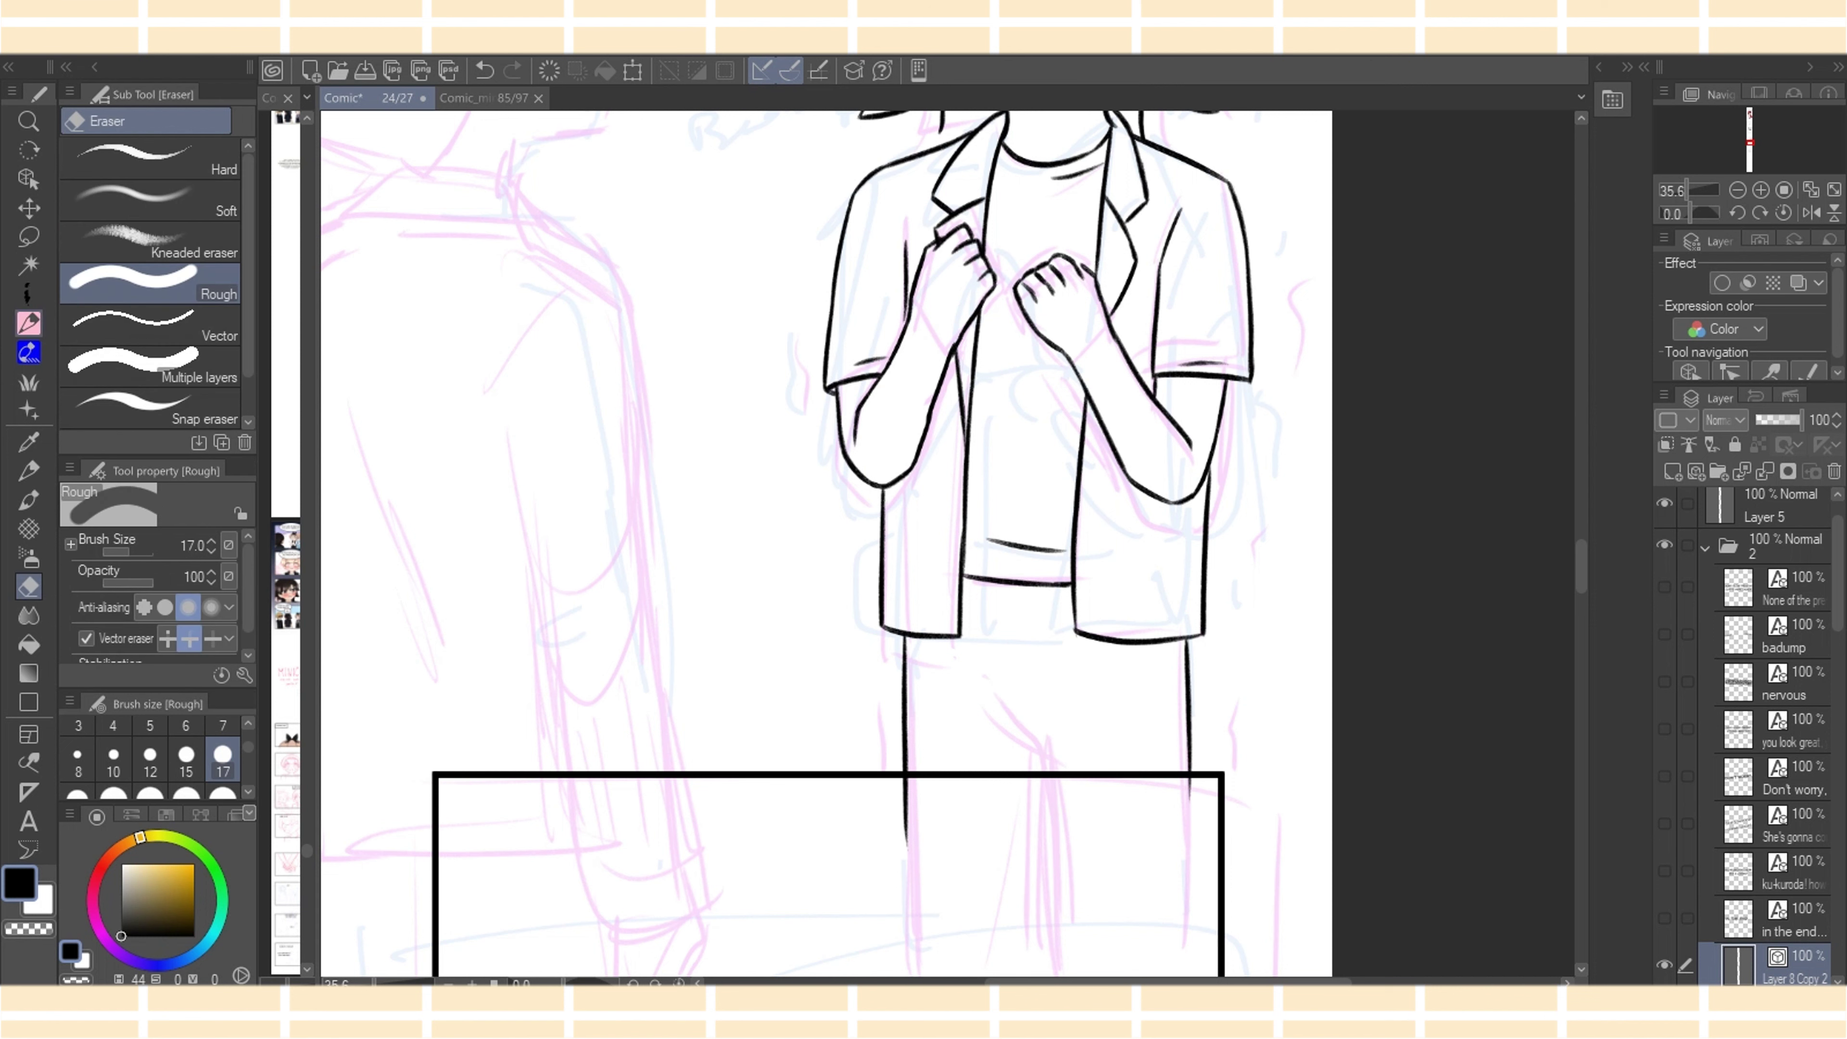
mouse_move(1001, 704)
mouse_down()
mouse_move(1047, 750)
mouse_move(1050, 802)
mouse_up()
key(ctrl+z)
drag(1035, 741, 1044, 806)
key(ctrl+z)
key(ctrl+z)
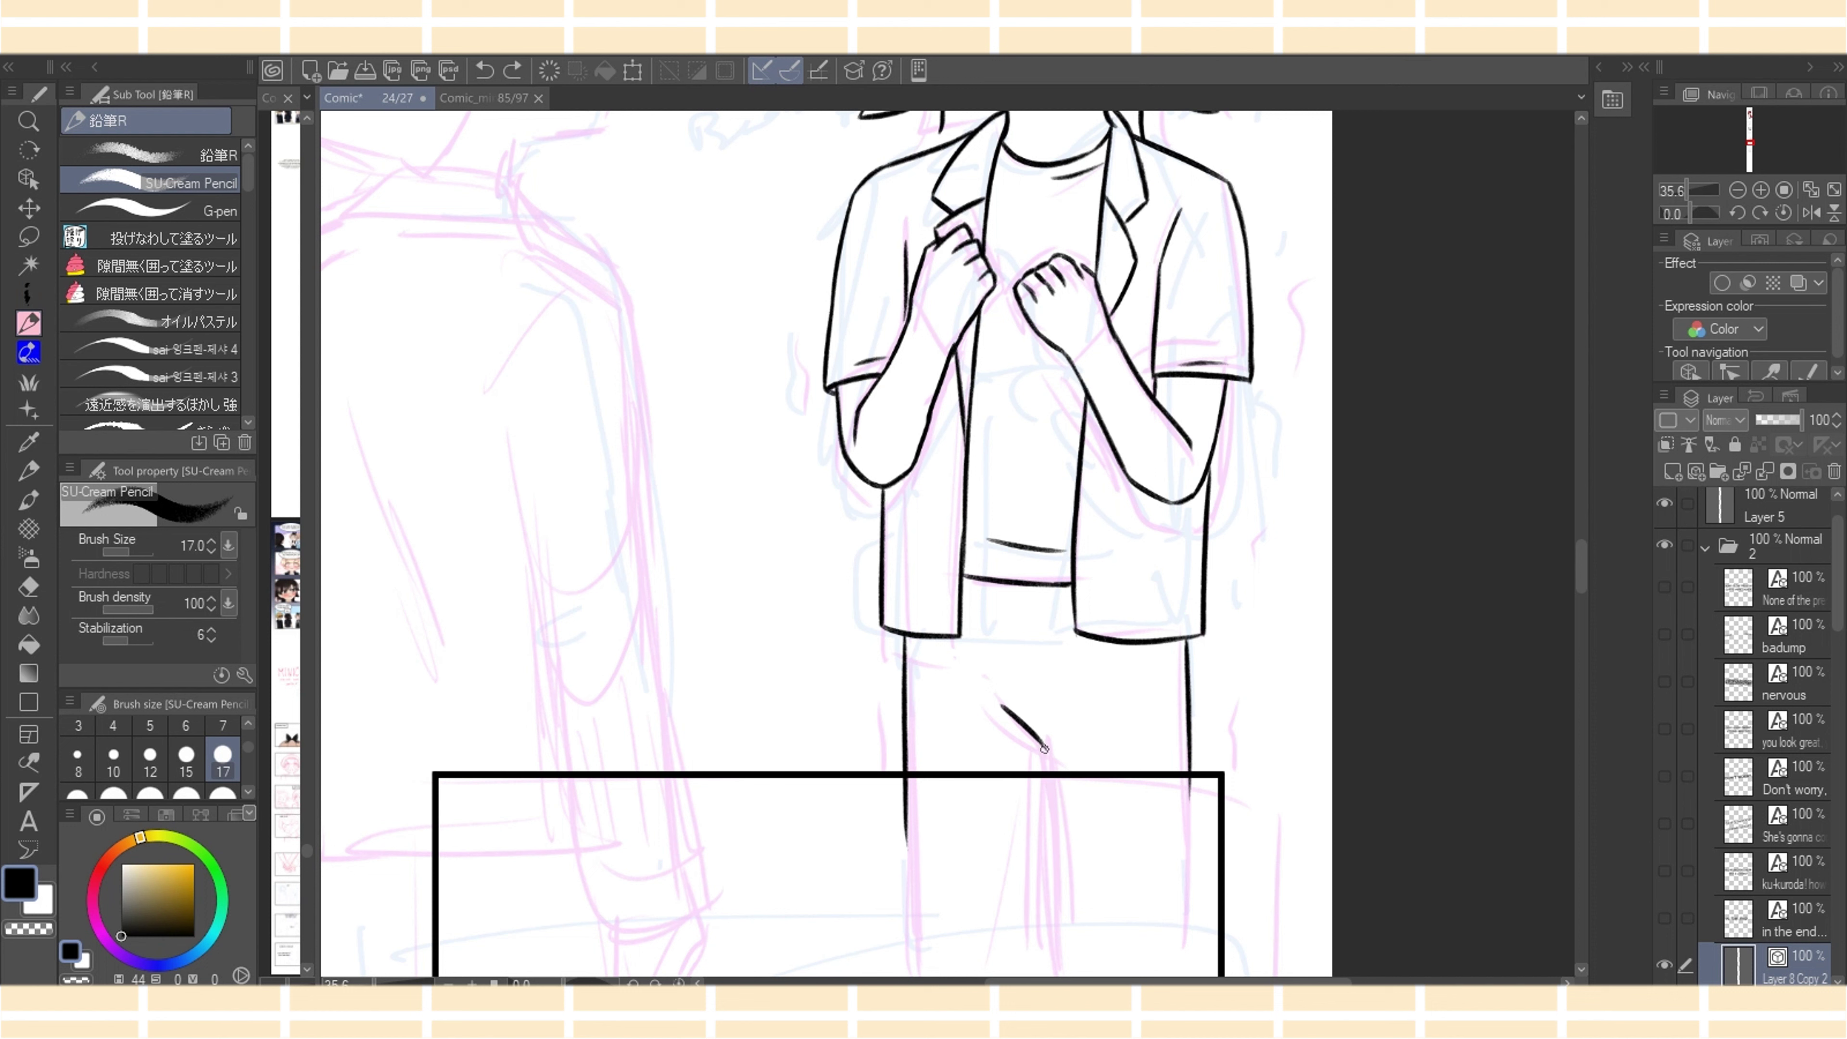
mouse_move(1005, 708)
mouse_down()
mouse_move(1039, 747)
mouse_move(1045, 829)
mouse_up()
key(ctrl+z)
key(ctrl+z)
Redraw the ear-side trouser leg's outer line slightly further inward and erase the previous line
drag(1185, 641, 1174, 827)
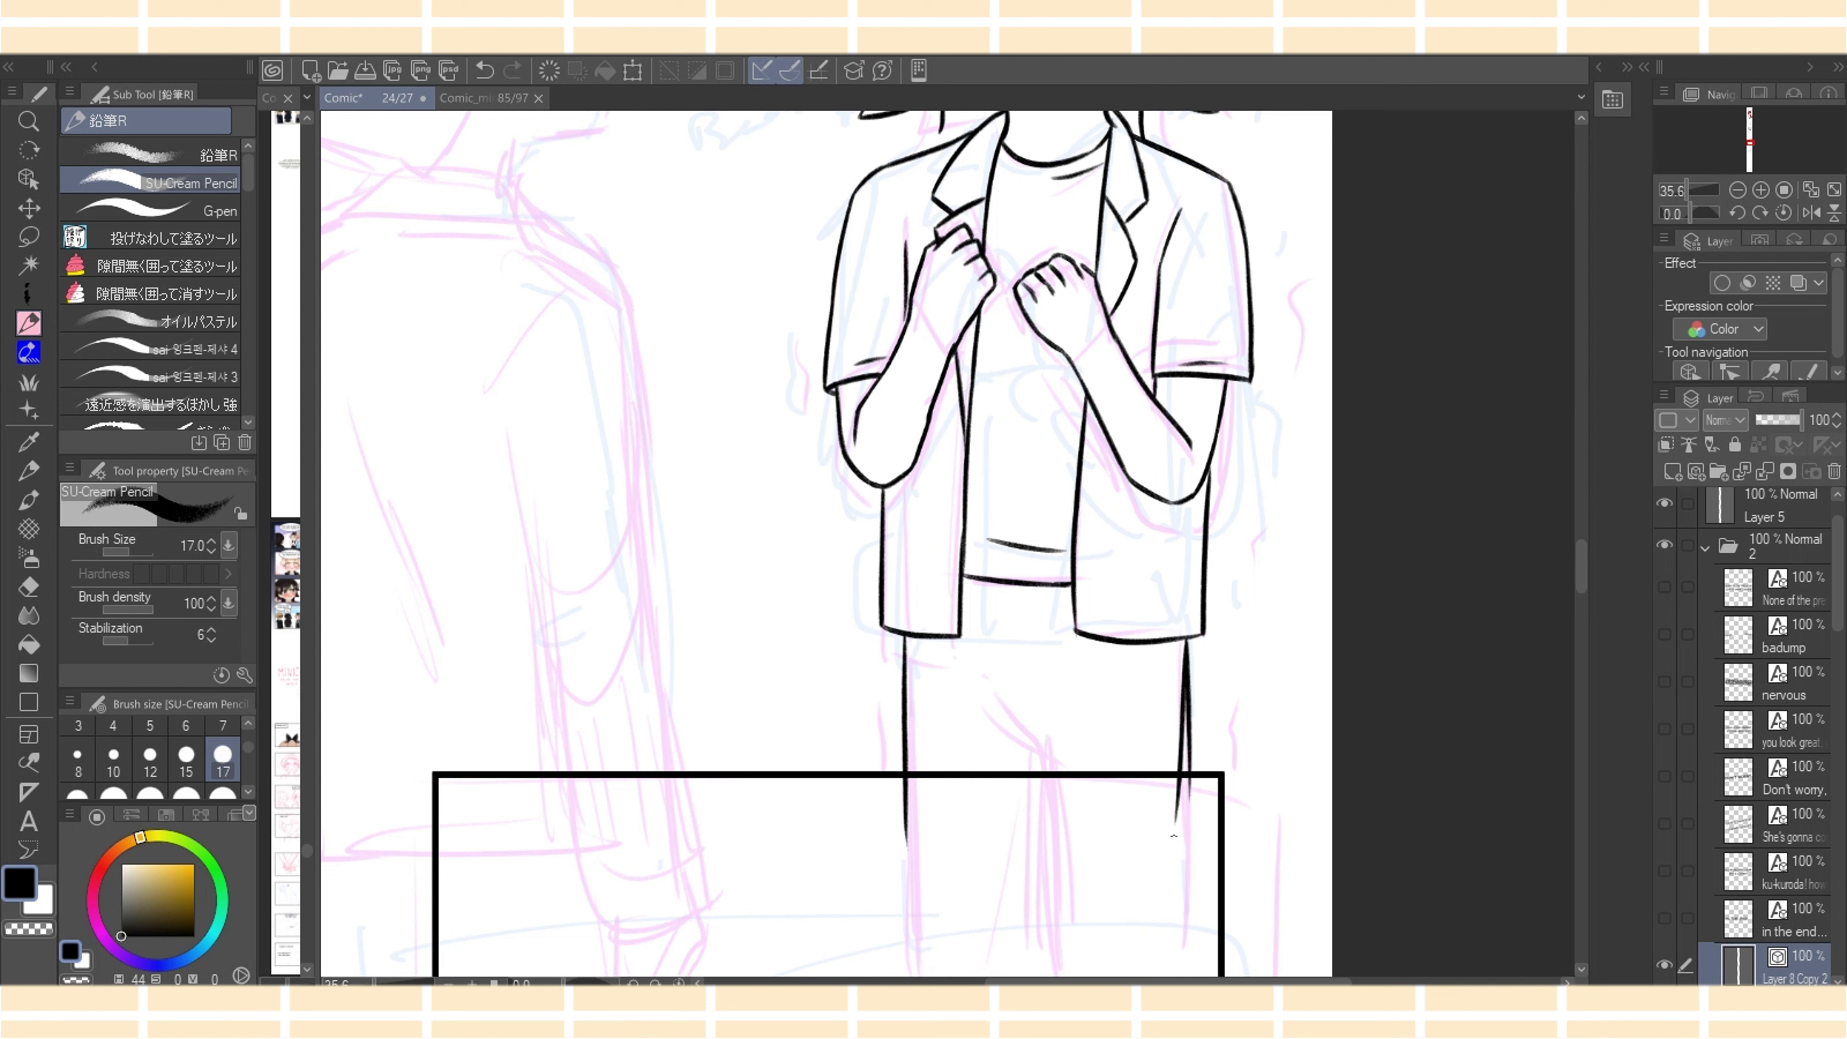
key(ctrl+z)
drag(1184, 641, 1181, 825)
key(e)
drag(1193, 754, 1197, 759)
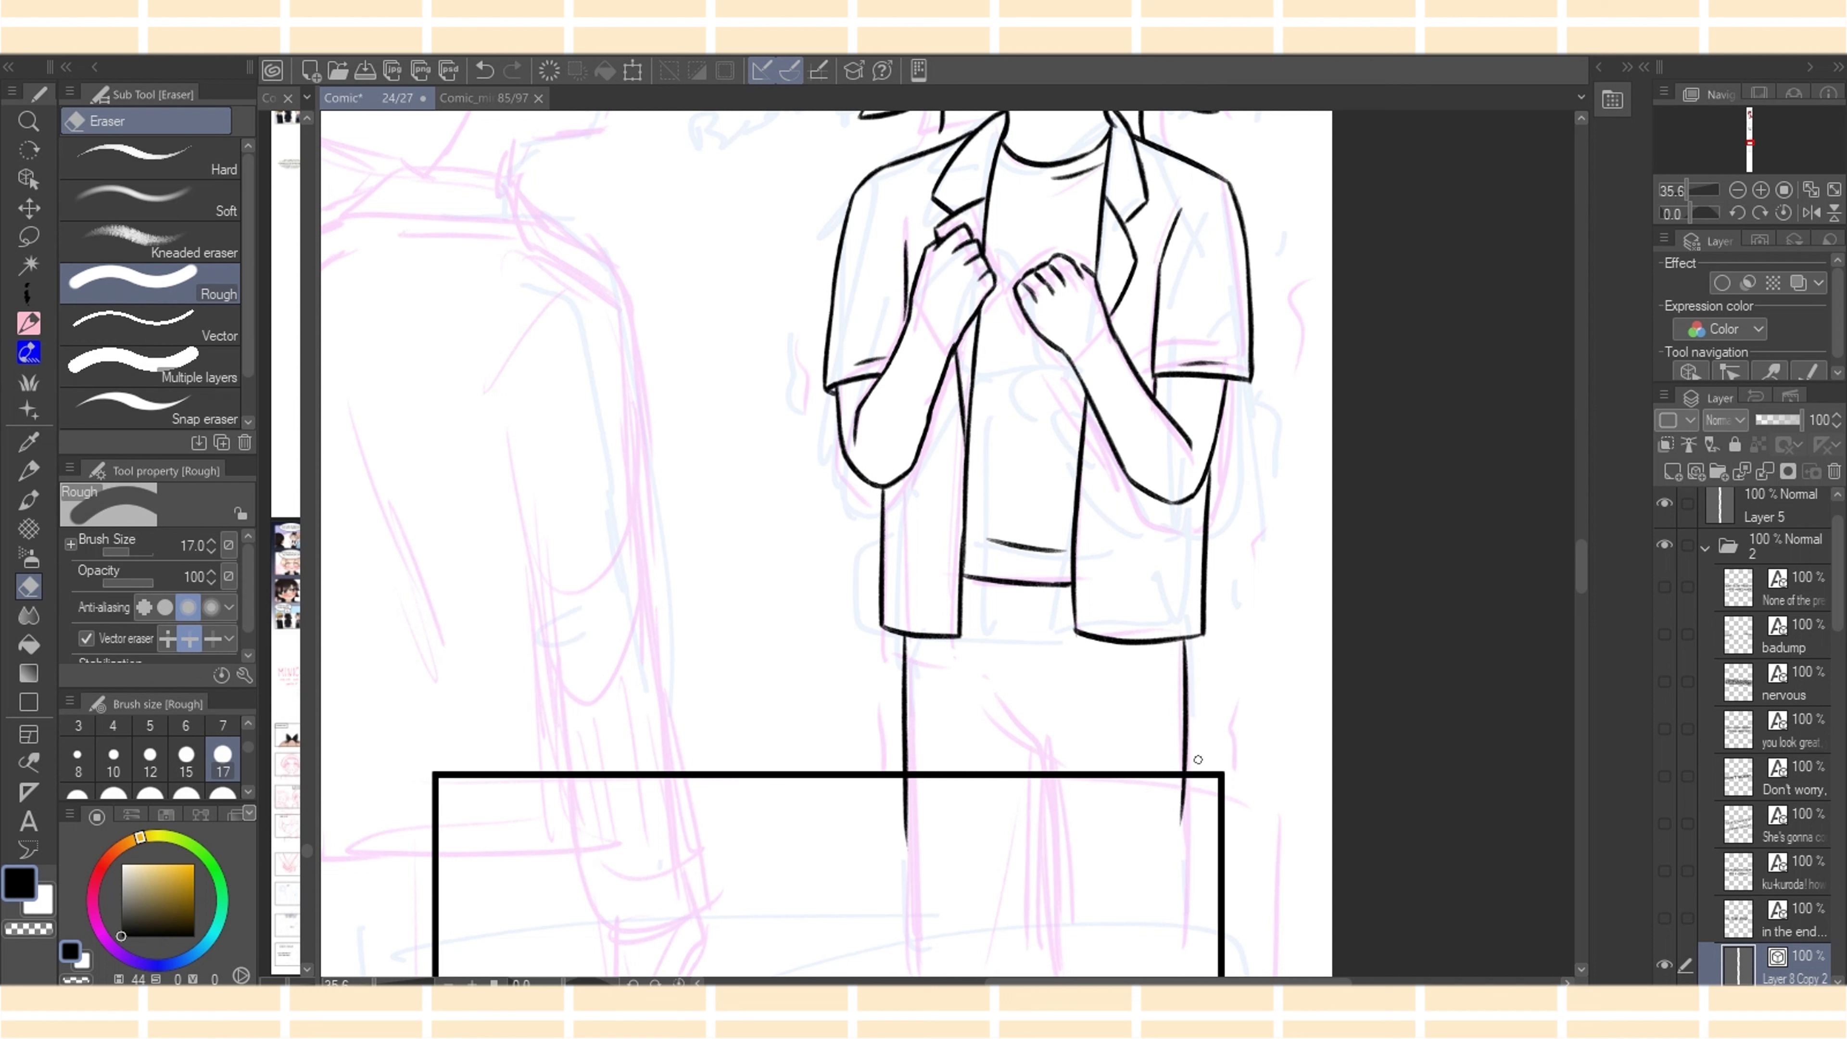
Ink a short inner leg line between the trouser legs, discarding the fold strokes around it
key(p)
mouse_move(1003, 727)
mouse_down()
mouse_move(1060, 768)
mouse_move(1044, 822)
mouse_up()
key(ctrl+z)
drag(1036, 756, 1046, 830)
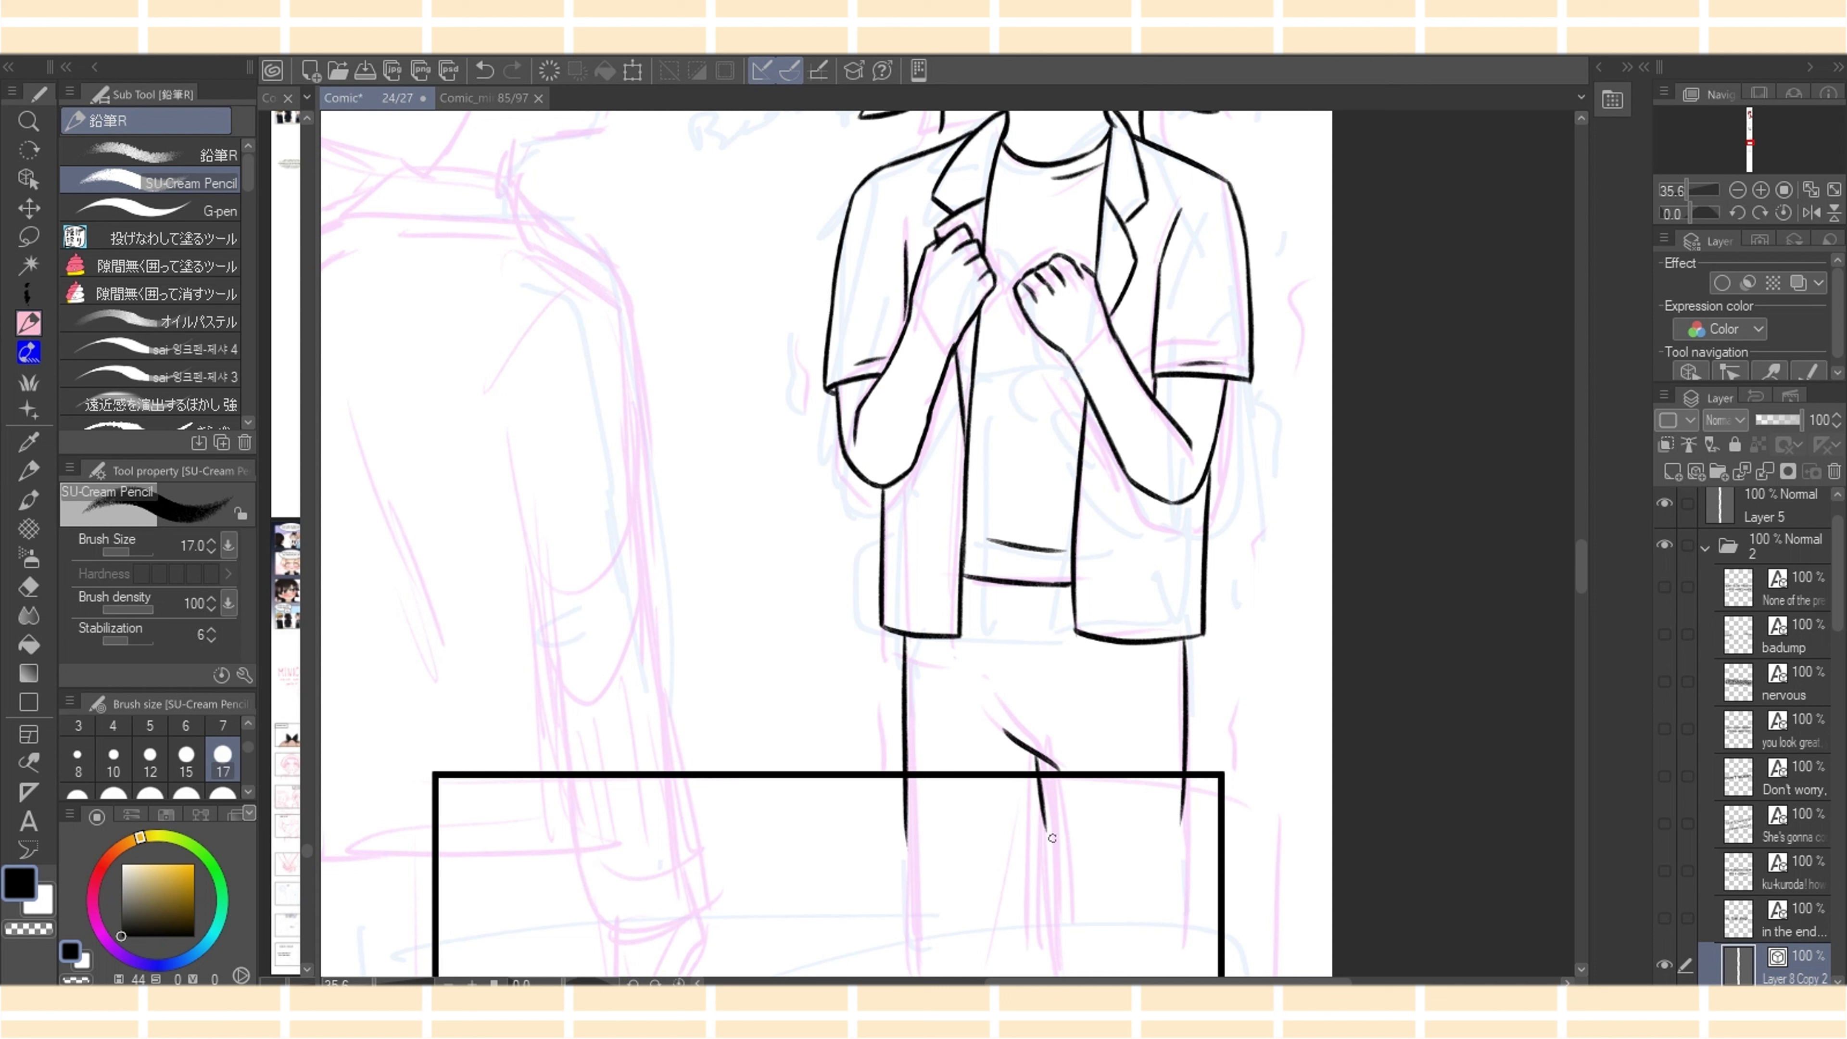
key(e)
drag(1055, 756, 1047, 840)
key(ctrl+z)
key(ctrl+z)
click(28, 323)
key(ctrl+z)
key(e)
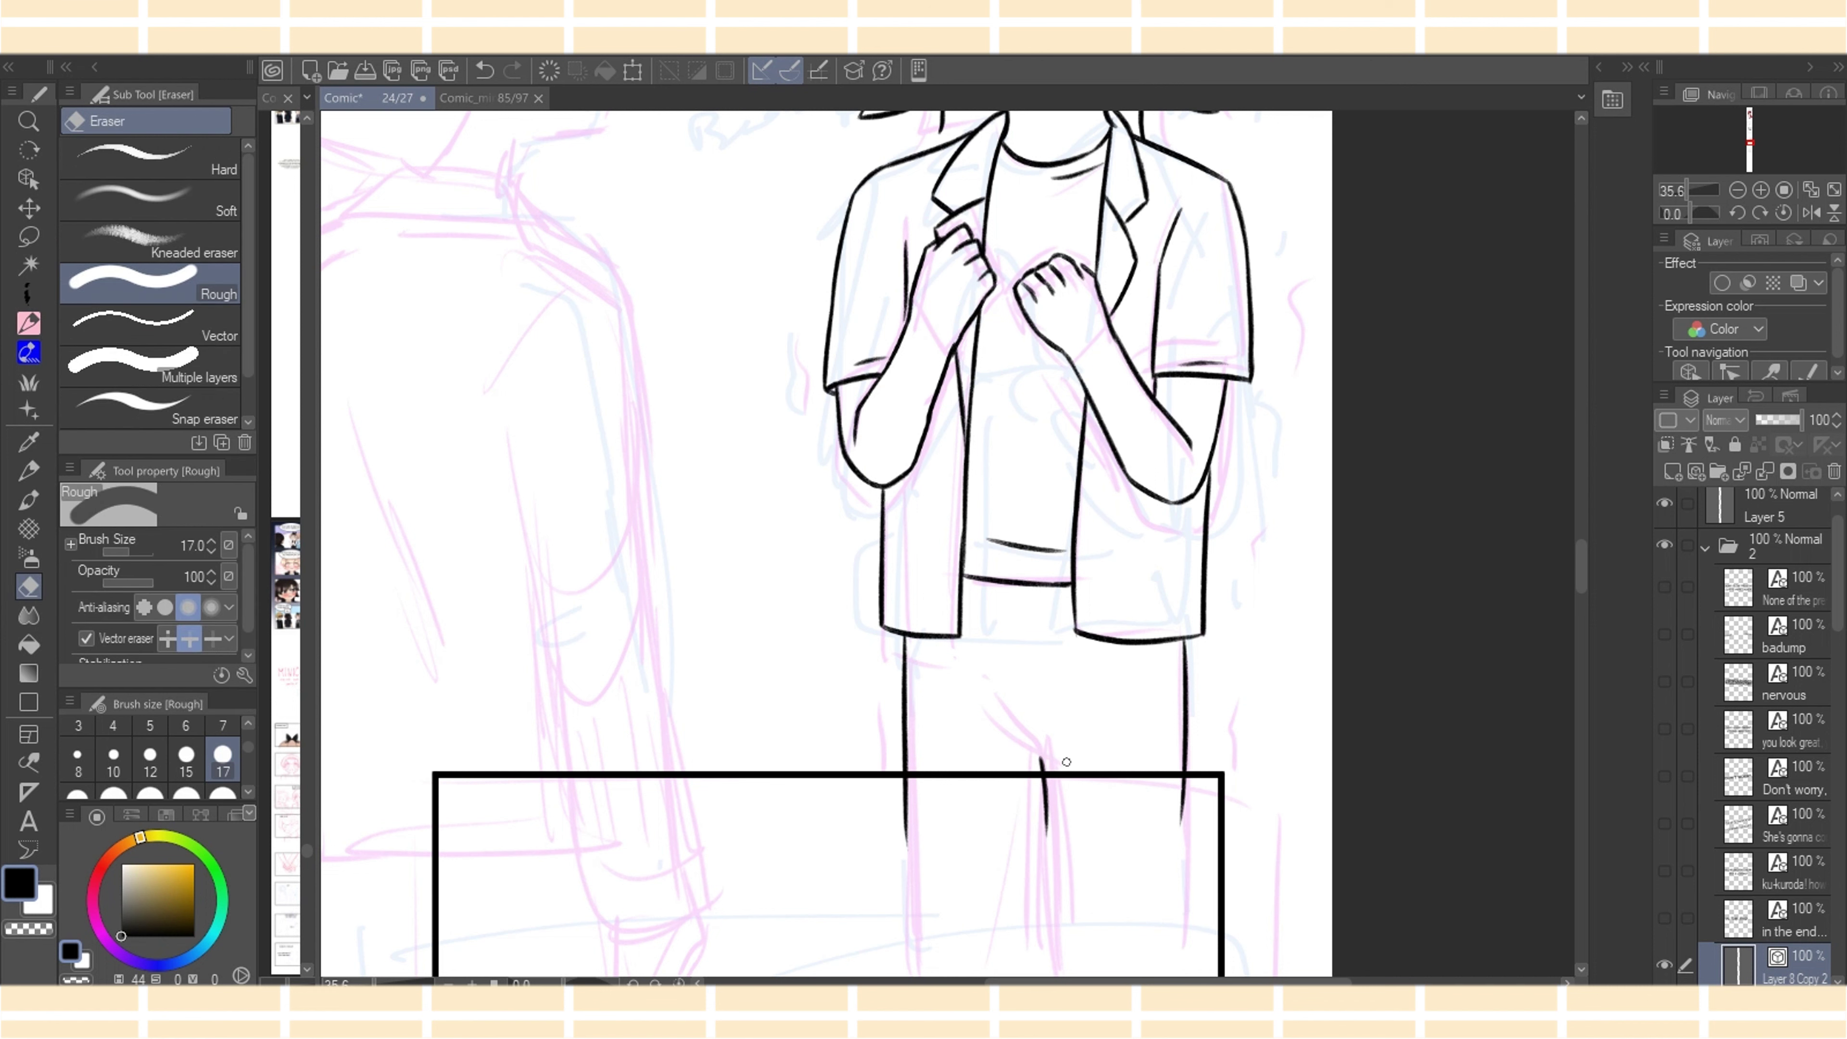
Ink the crotch fold curving into the inner leg line and clean up where they join
key(p)
mouse_move(1005, 729)
mouse_down()
mouse_move(1048, 782)
mouse_move(1065, 754)
mouse_move(1042, 762)
mouse_up()
key(ctrl+z)
key(e)
key(p)
key(e)
key(p)
key(e)
key(p)
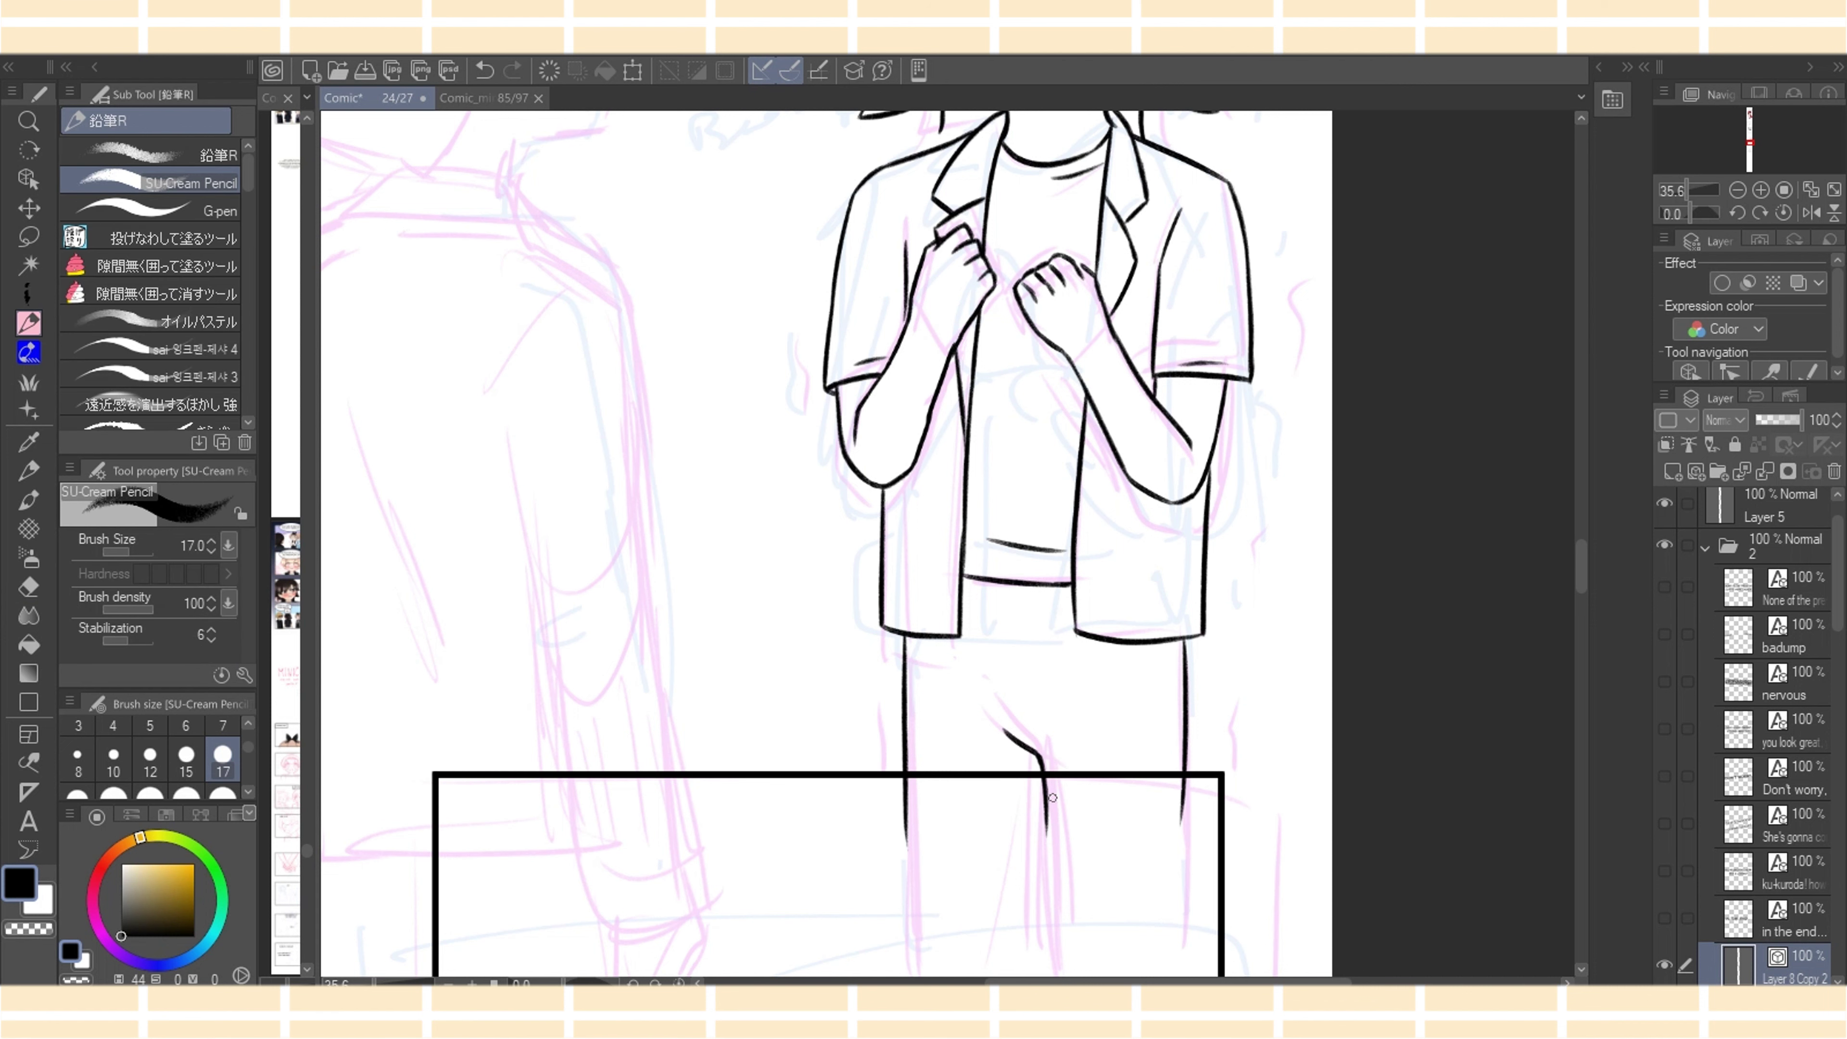
Ink a short line beside the neck from the hair down to the jacket shoulder opposite the ear
scroll(1526, 610, up, 3)
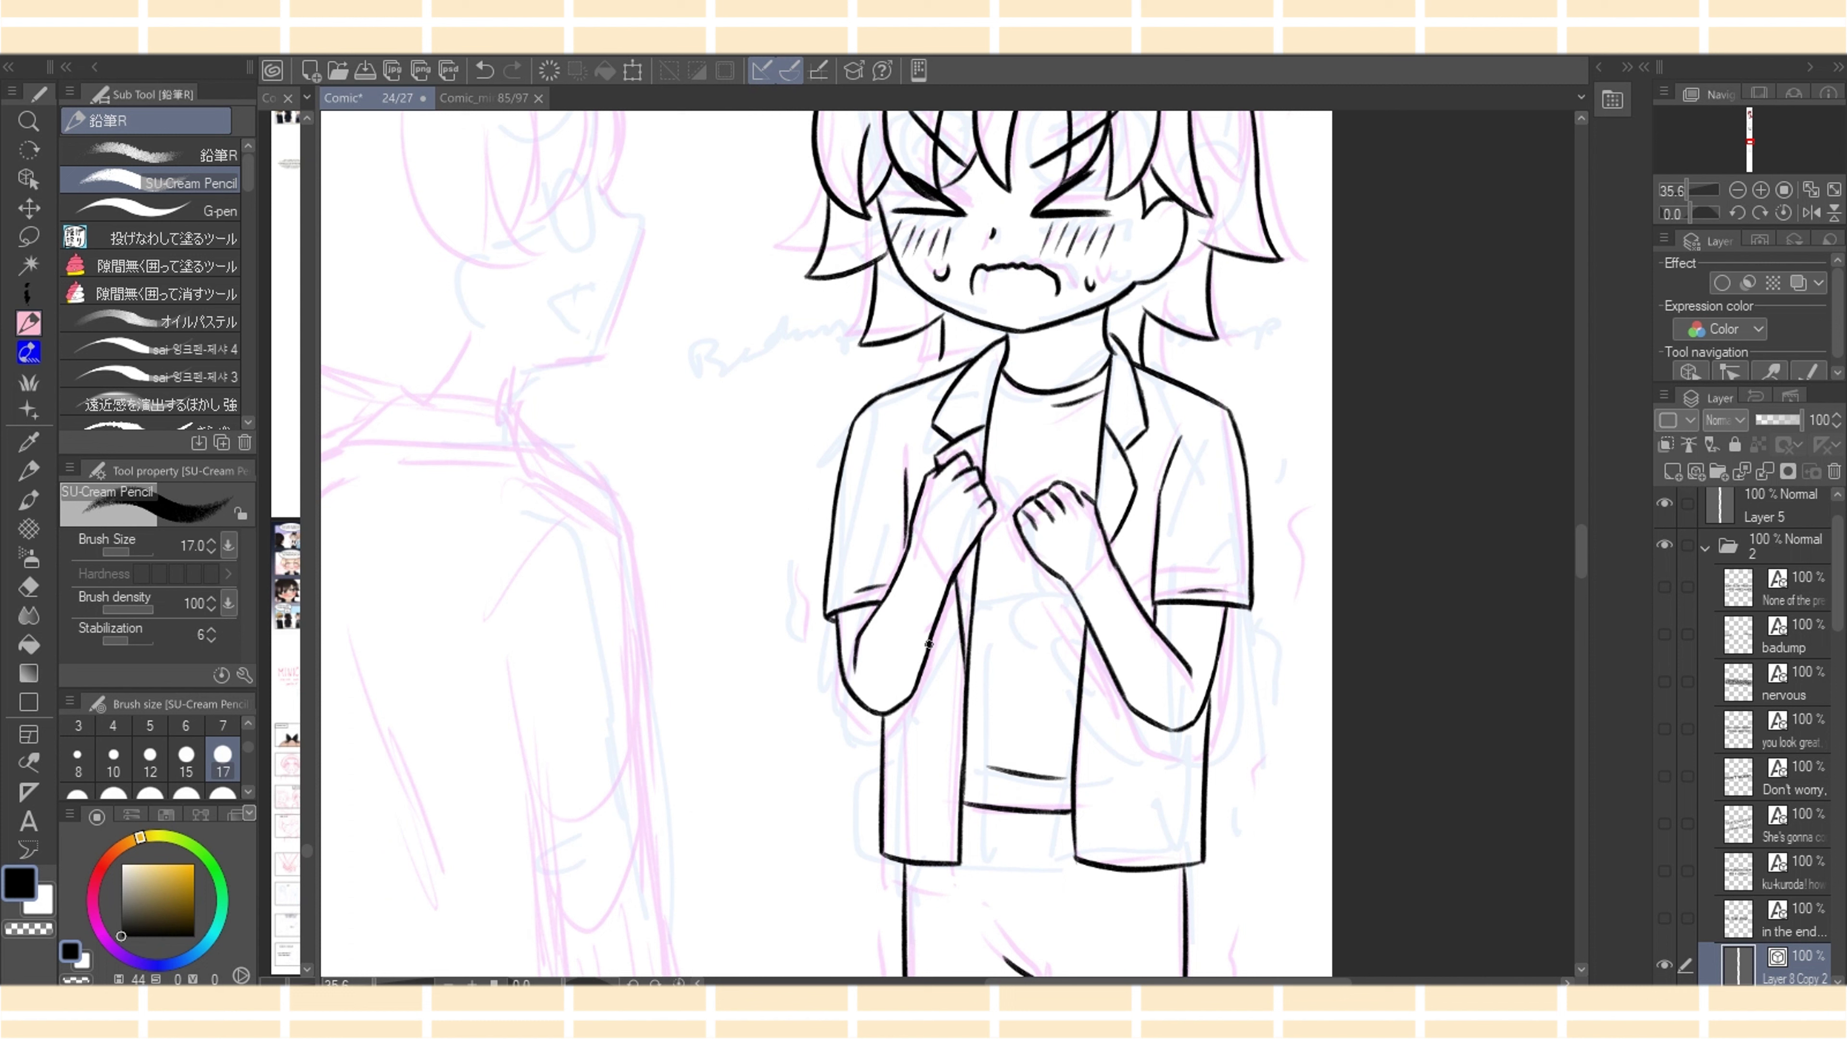
mouse_move(928, 669)
mouse_down()
mouse_move(917, 691)
mouse_move(935, 671)
mouse_up()
key(ctrl+z)
key(ctrl+z)
drag(943, 320, 938, 379)
Clean up the overlapping line ends where the ear-side collar meets the neck
scroll(826, 544, up, 5)
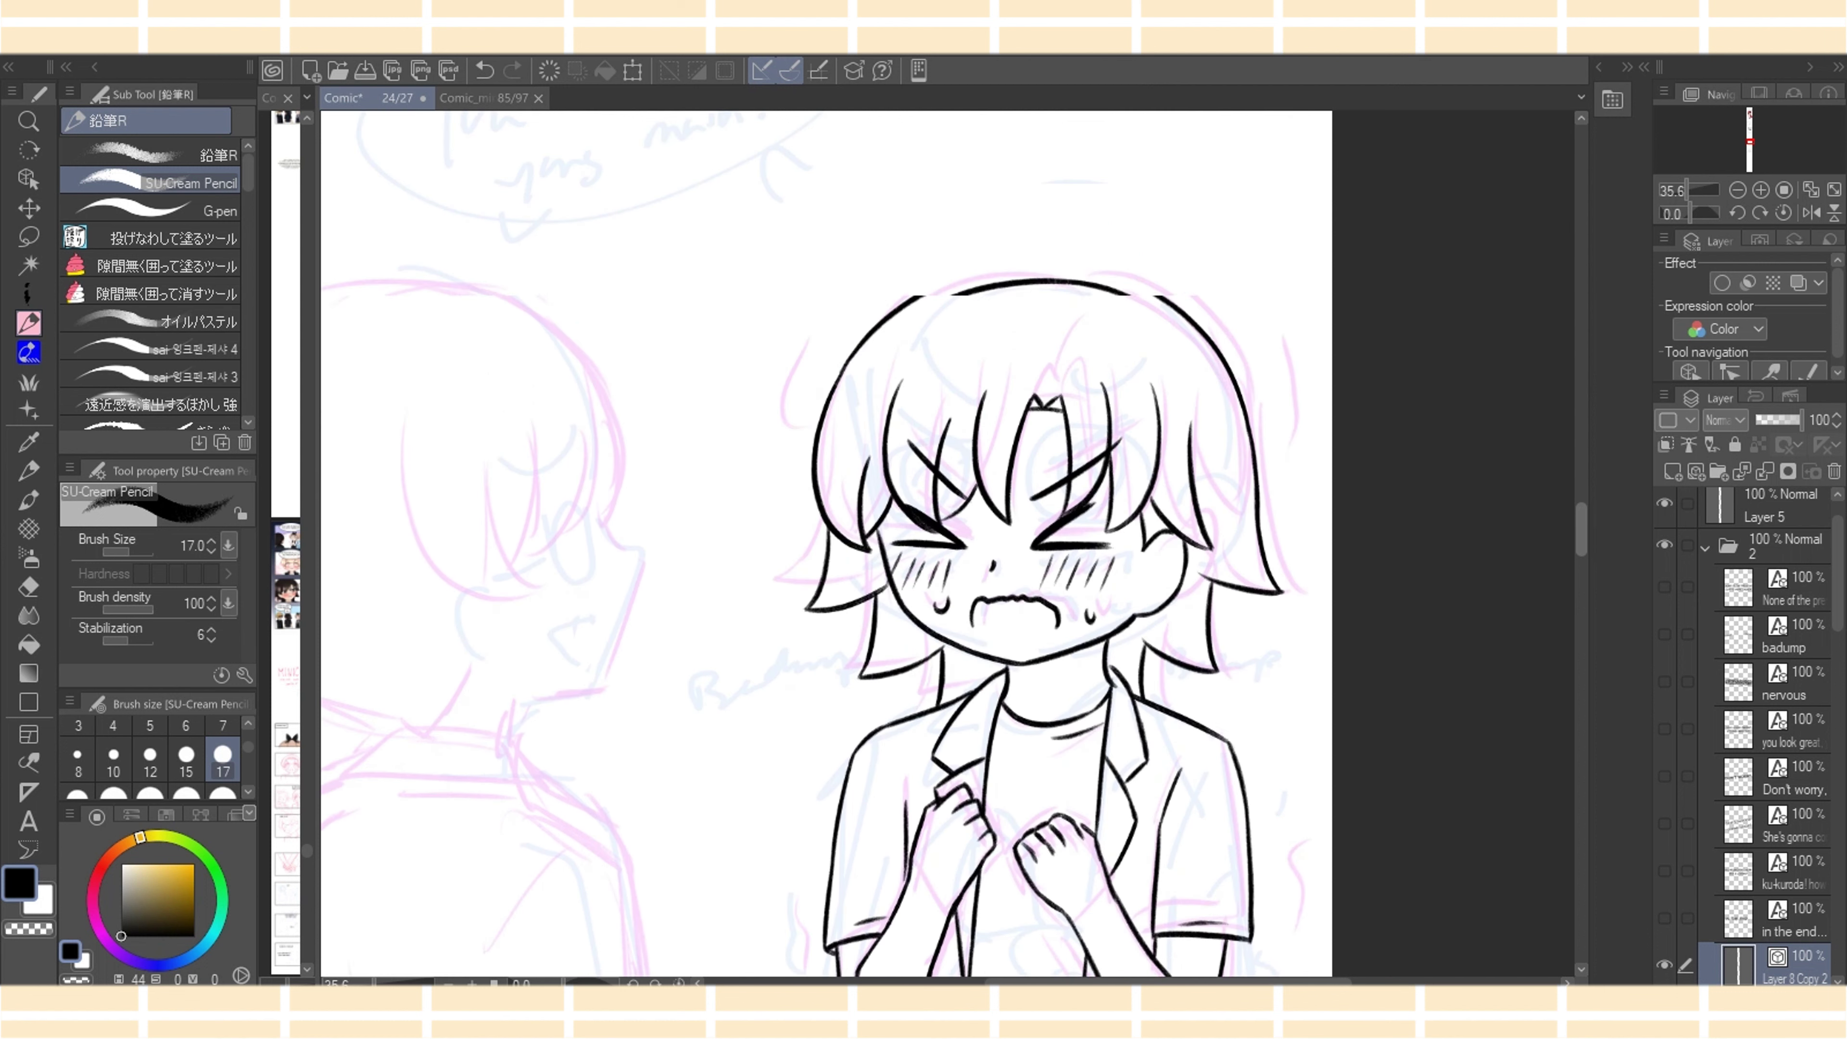
key(e)
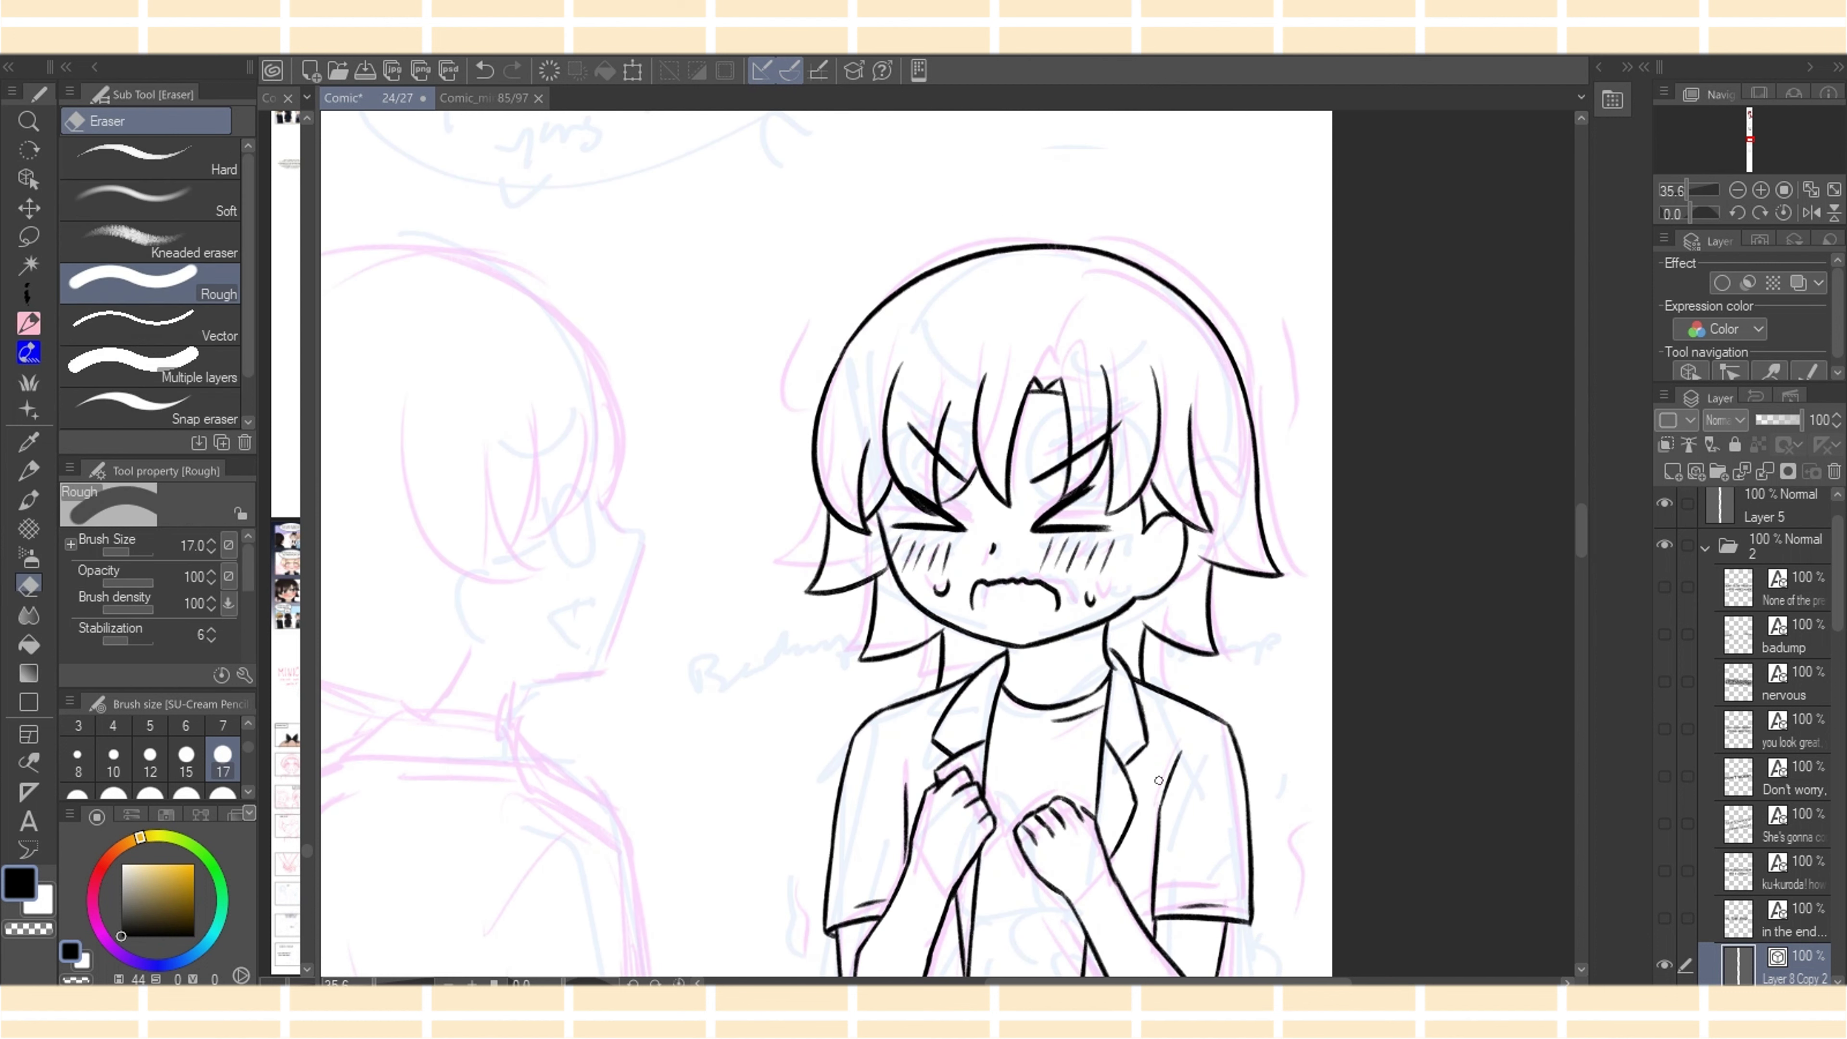
drag(1118, 665, 1110, 719)
key(p)
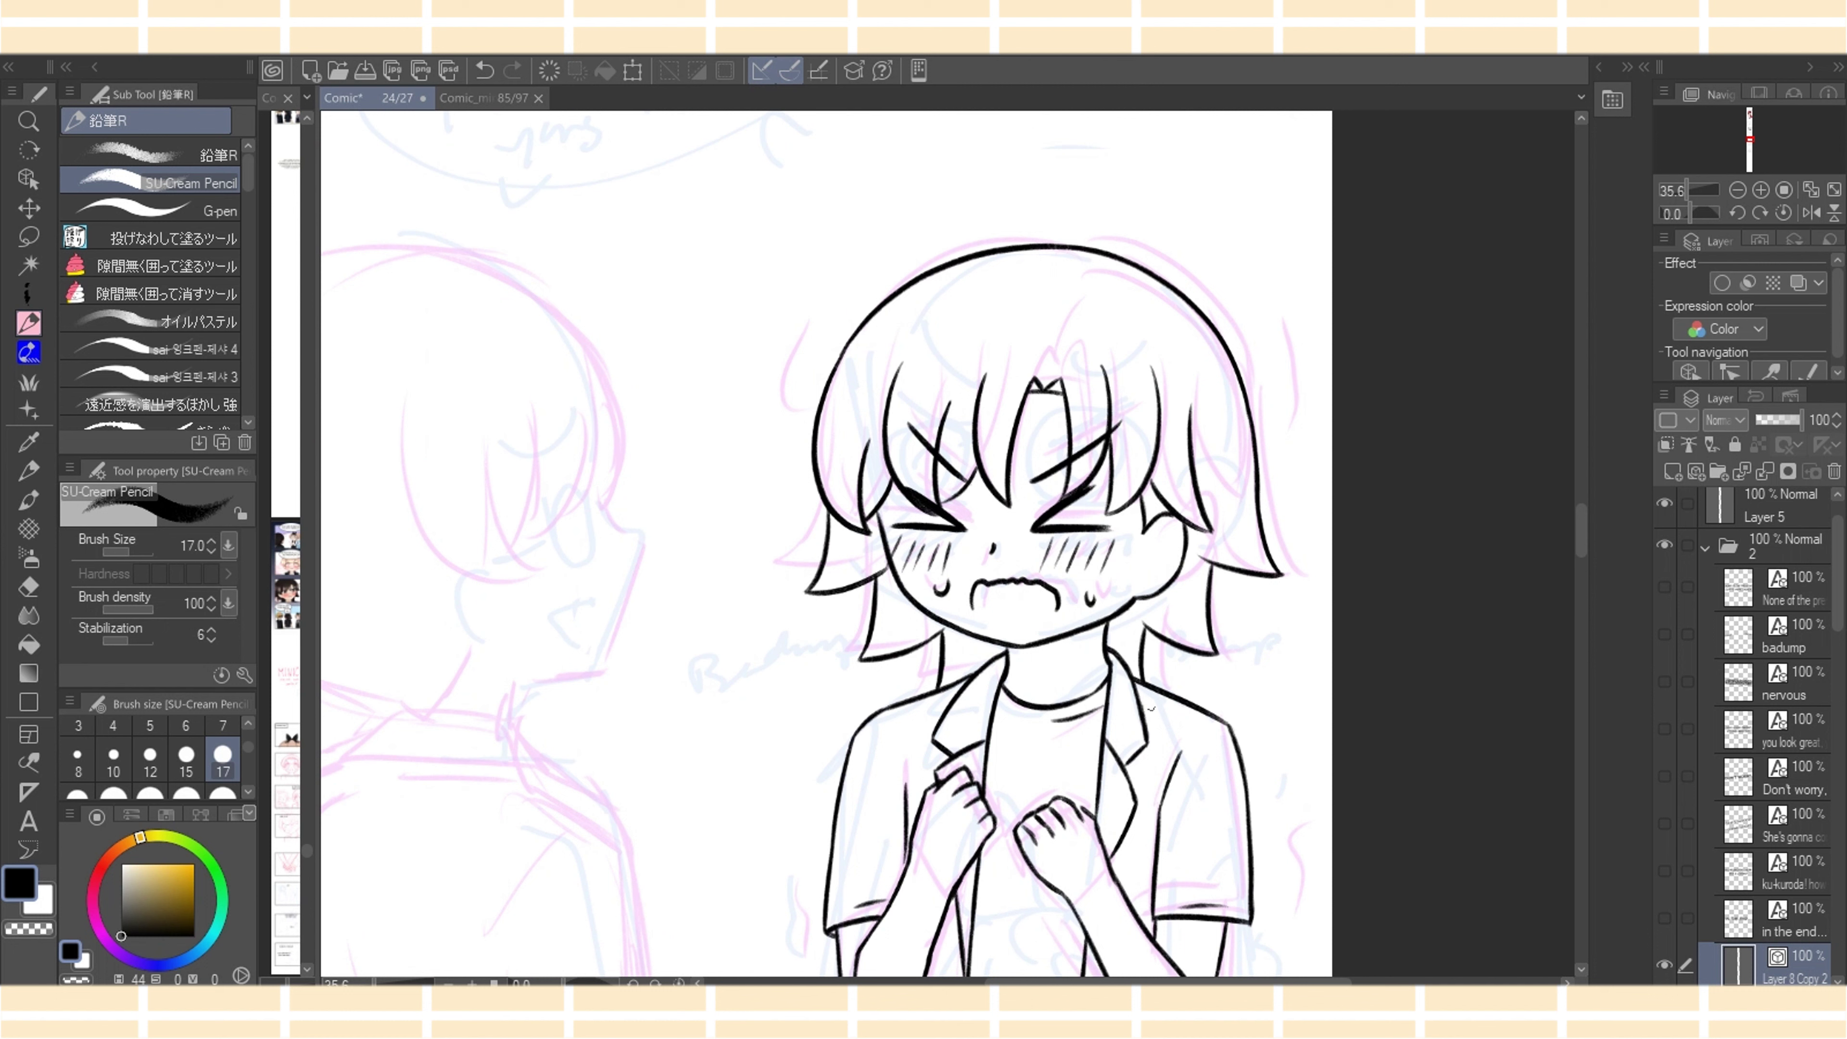
key(e)
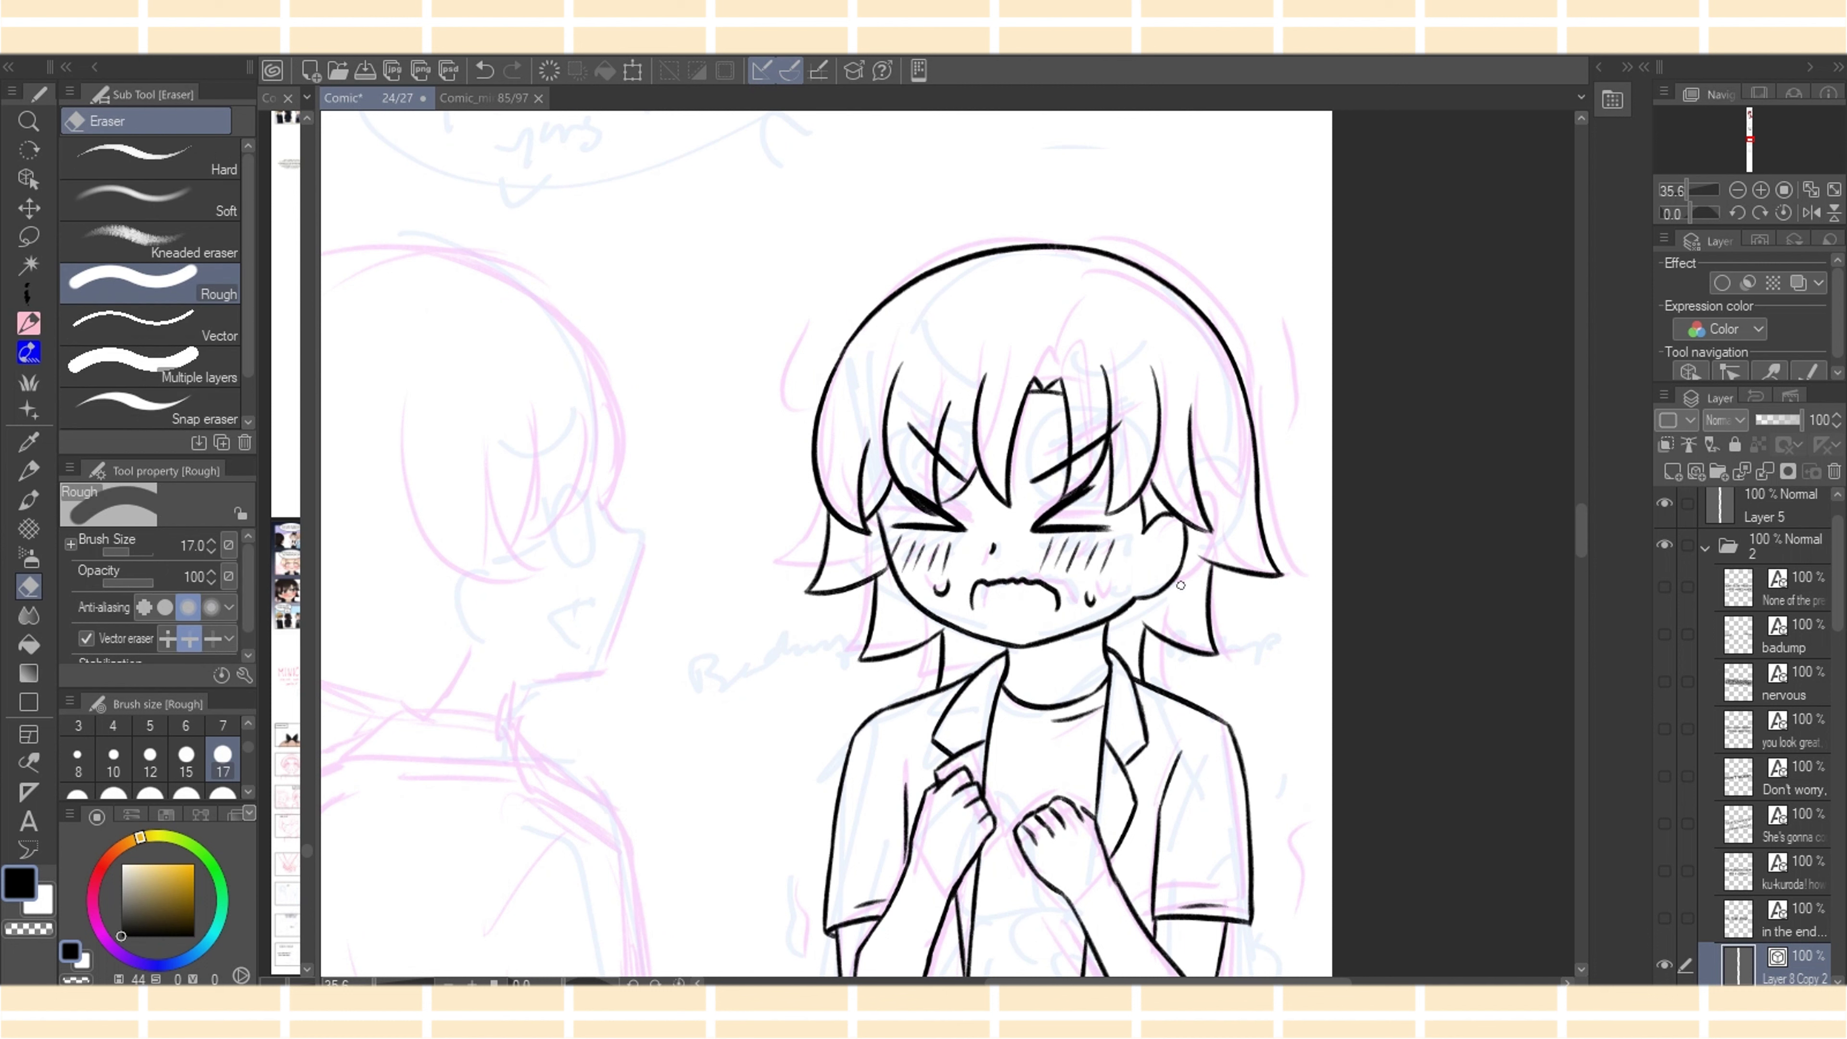
key(p)
Ink the facing character's nose and the front profile line running down toward the chin
drag(1247, 982, 1221, 981)
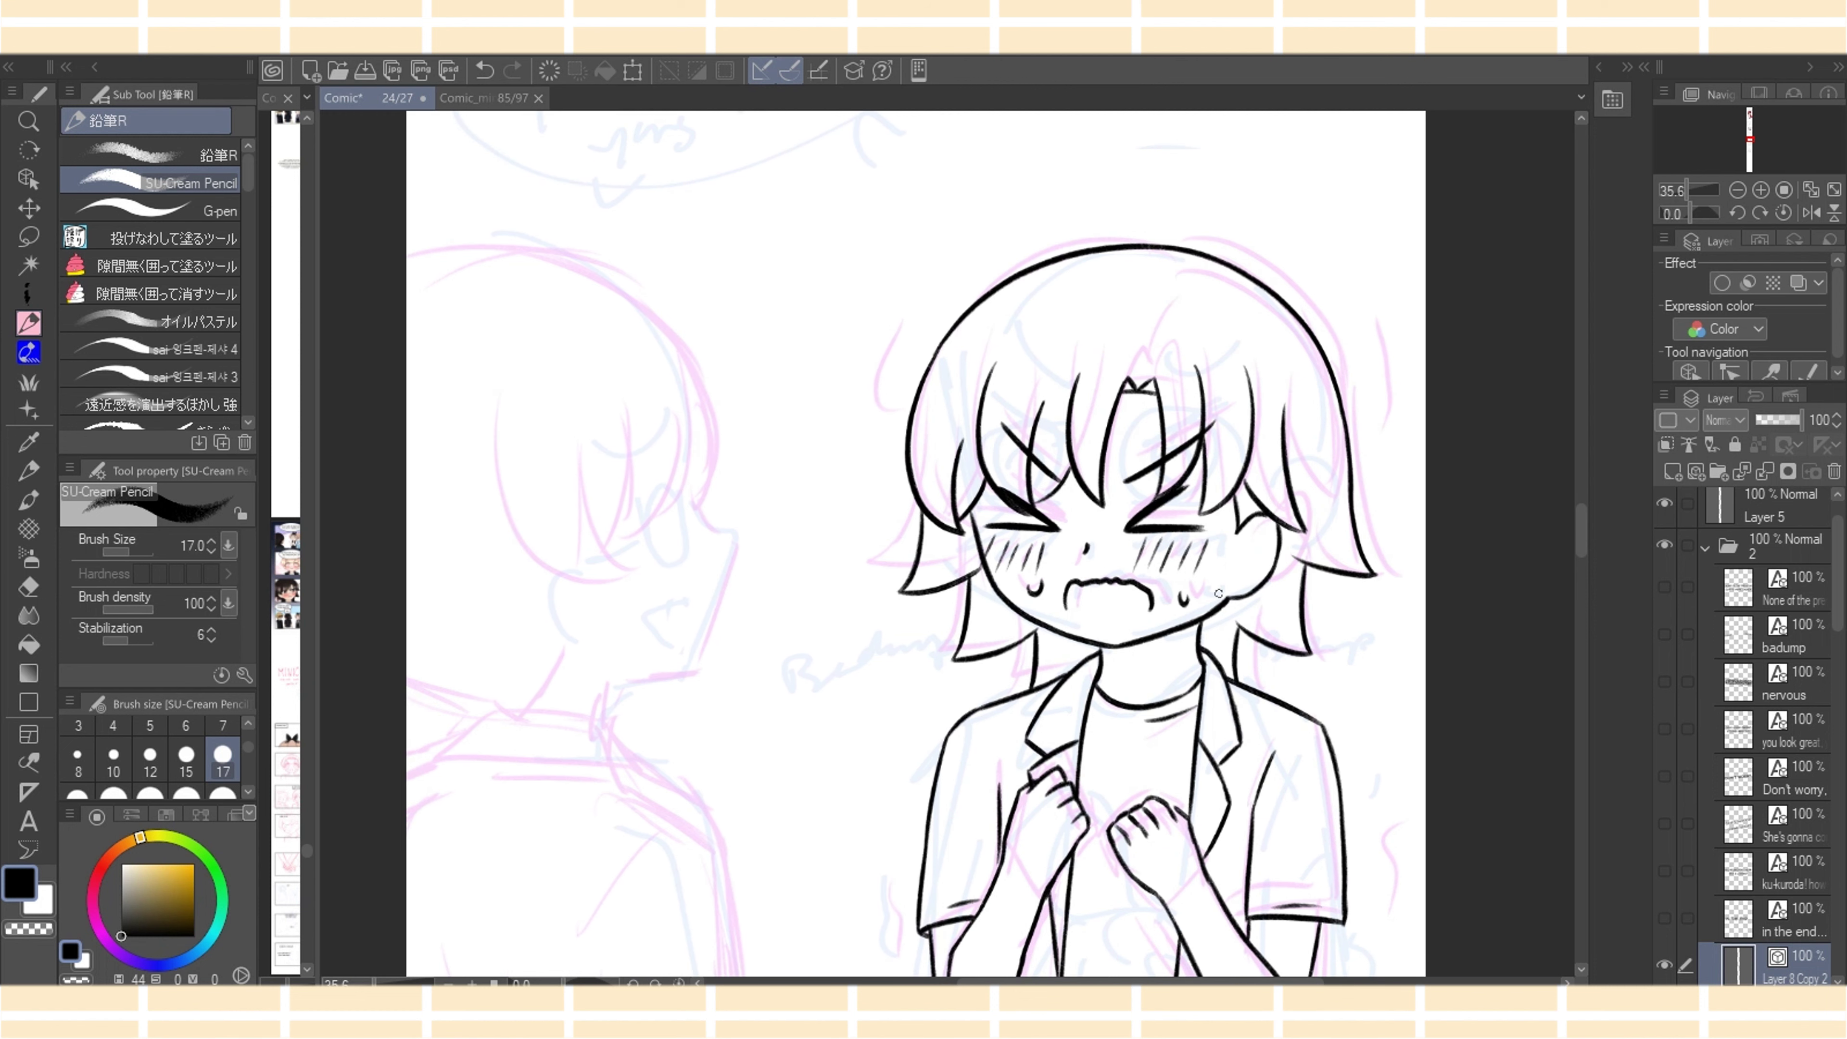
scroll(1219, 970, left, 4)
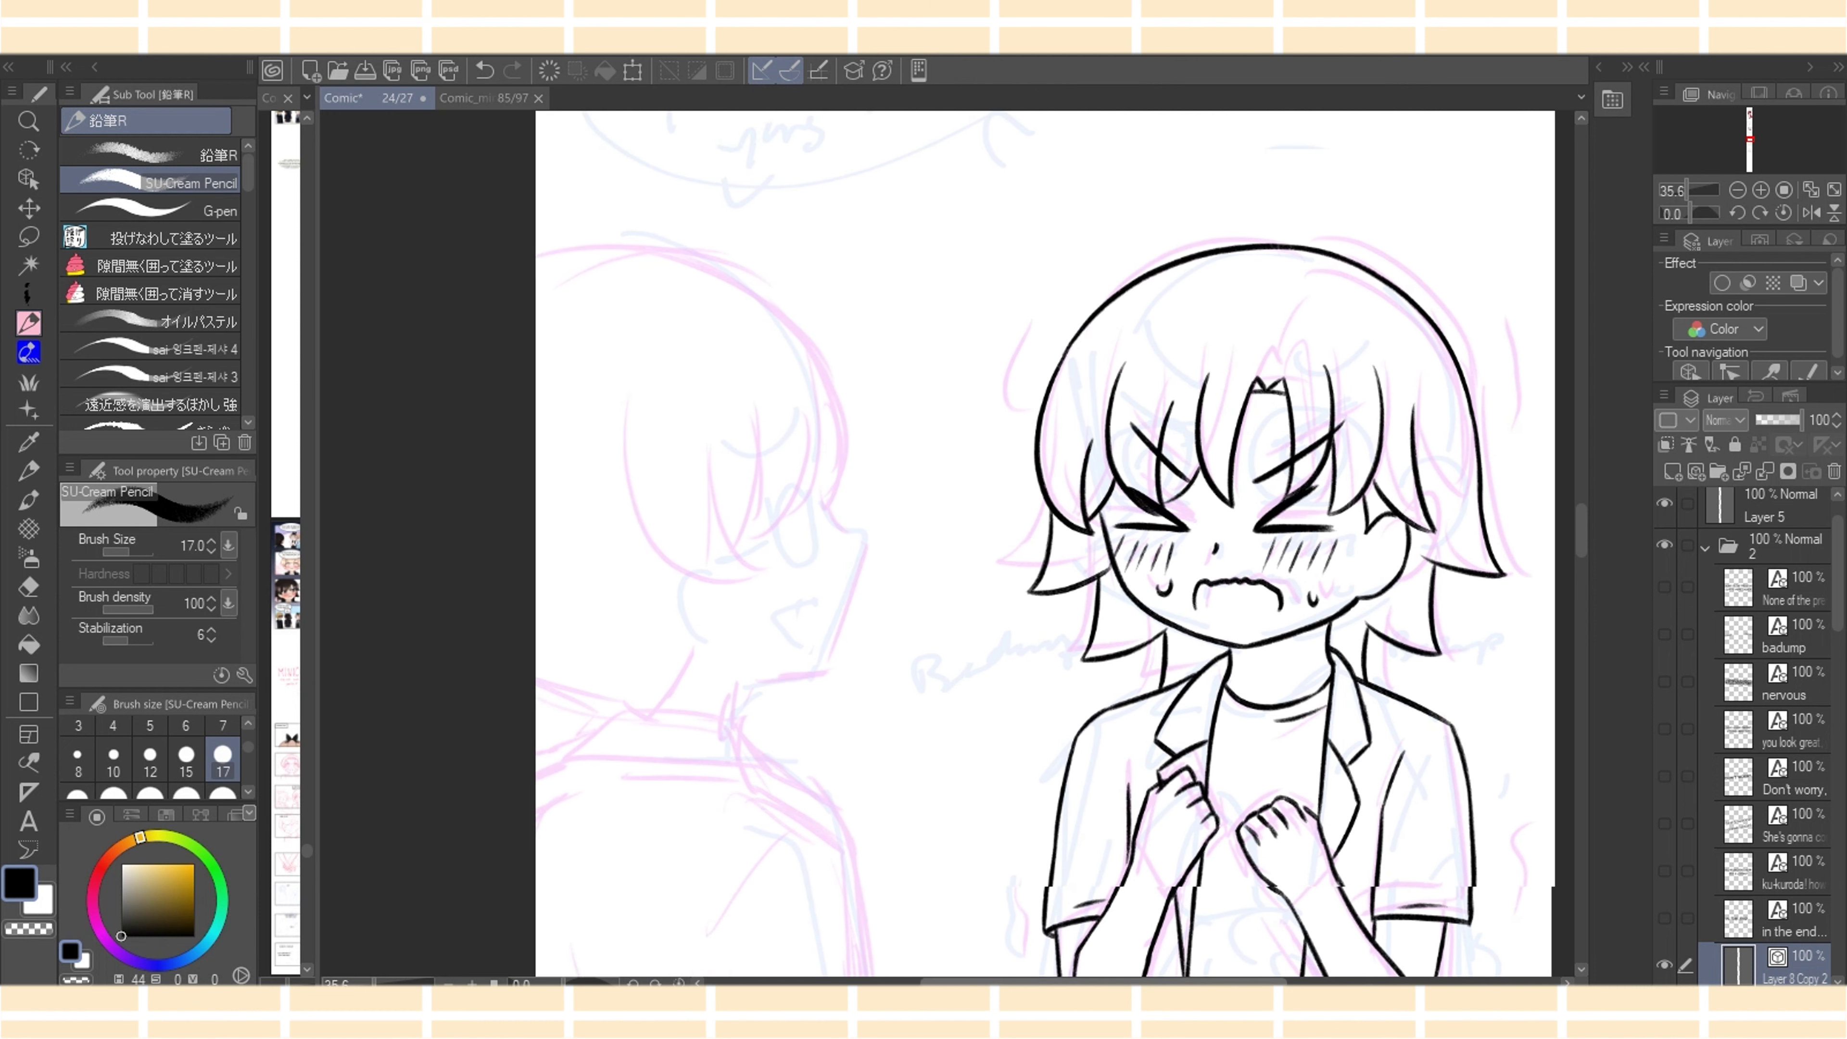
mouse_move(878, 508)
mouse_down()
mouse_move(920, 542)
mouse_move(890, 642)
mouse_up()
key(ctrl+z)
key(ctrl+z)
key(ctrl+z)
mouse_move(879, 514)
mouse_down()
mouse_move(916, 539)
mouse_move(891, 640)
mouse_up()
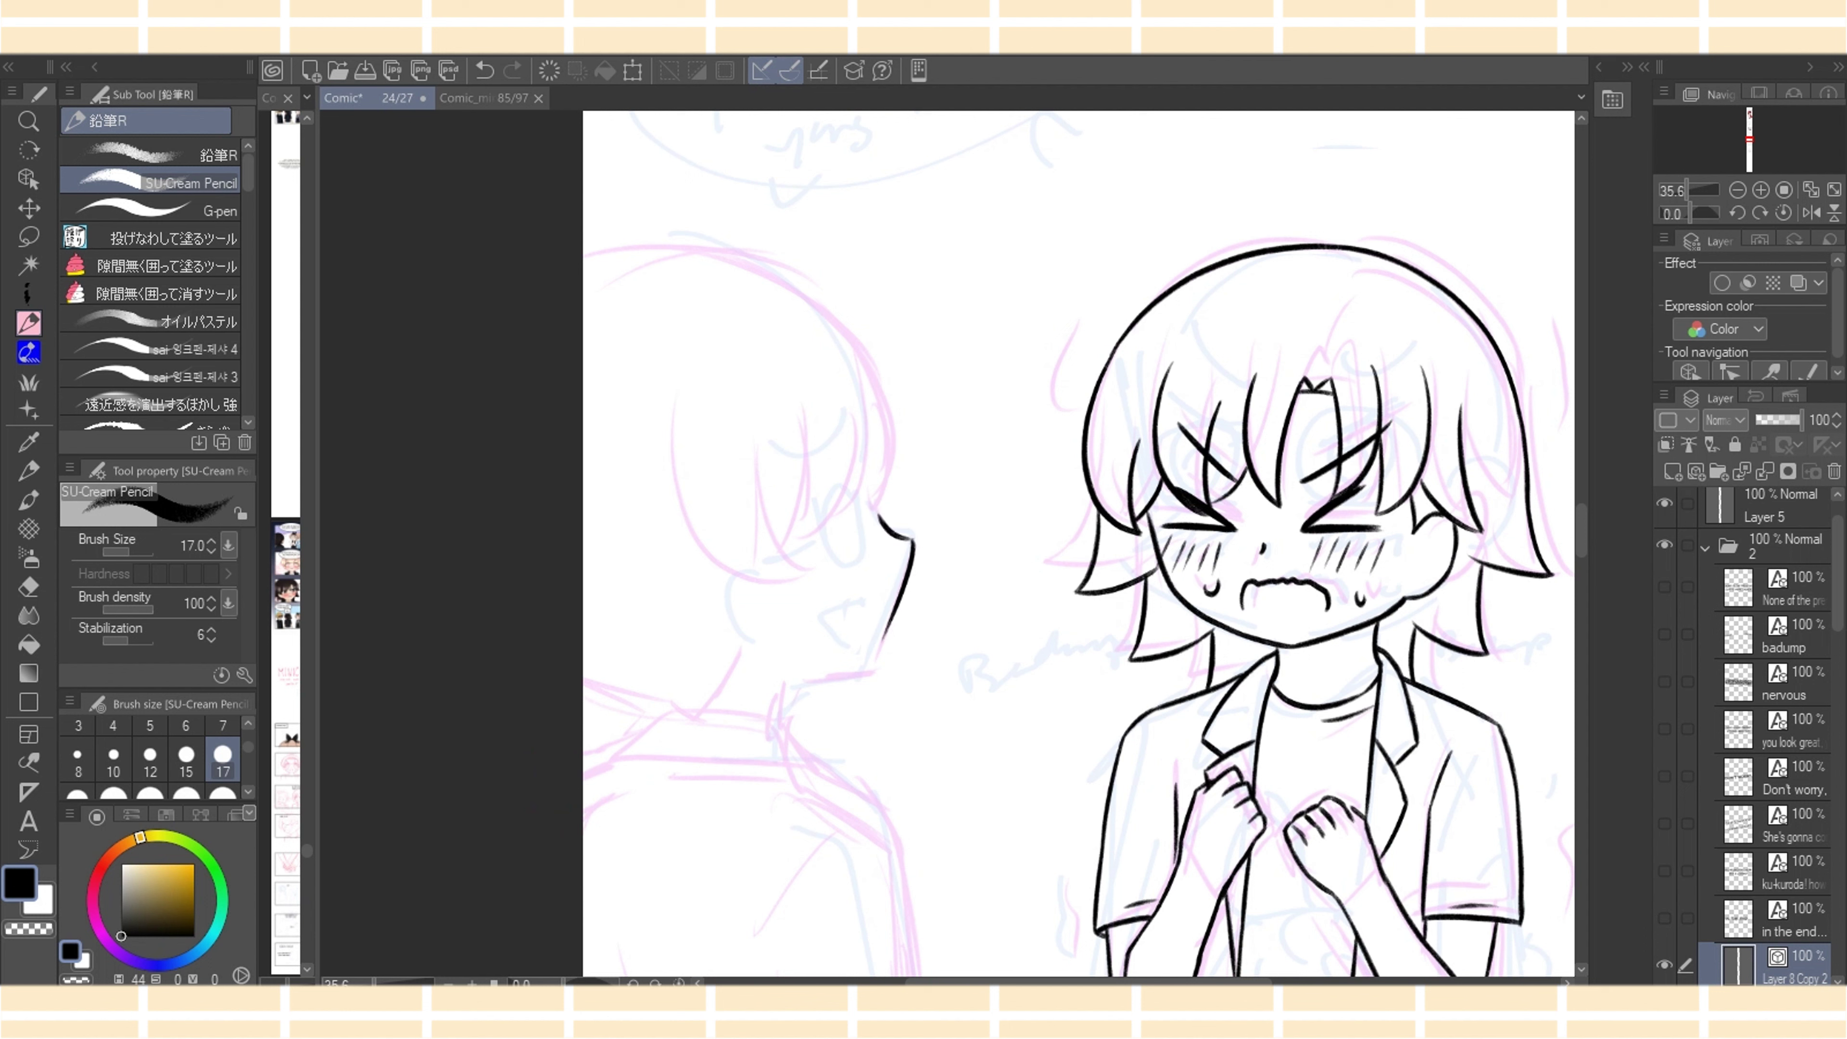
Re-ink the facing character's profile down through the chin and jaw to the neck, and outline the shirt collar
key(ctrl+z)
mouse_move(910, 536)
mouse_down()
mouse_move(869, 672)
mouse_move(792, 726)
mouse_up()
mouse_move(672, 716)
mouse_down()
mouse_move(798, 728)
mouse_move(818, 760)
mouse_move(618, 758)
mouse_move(815, 764)
mouse_up()
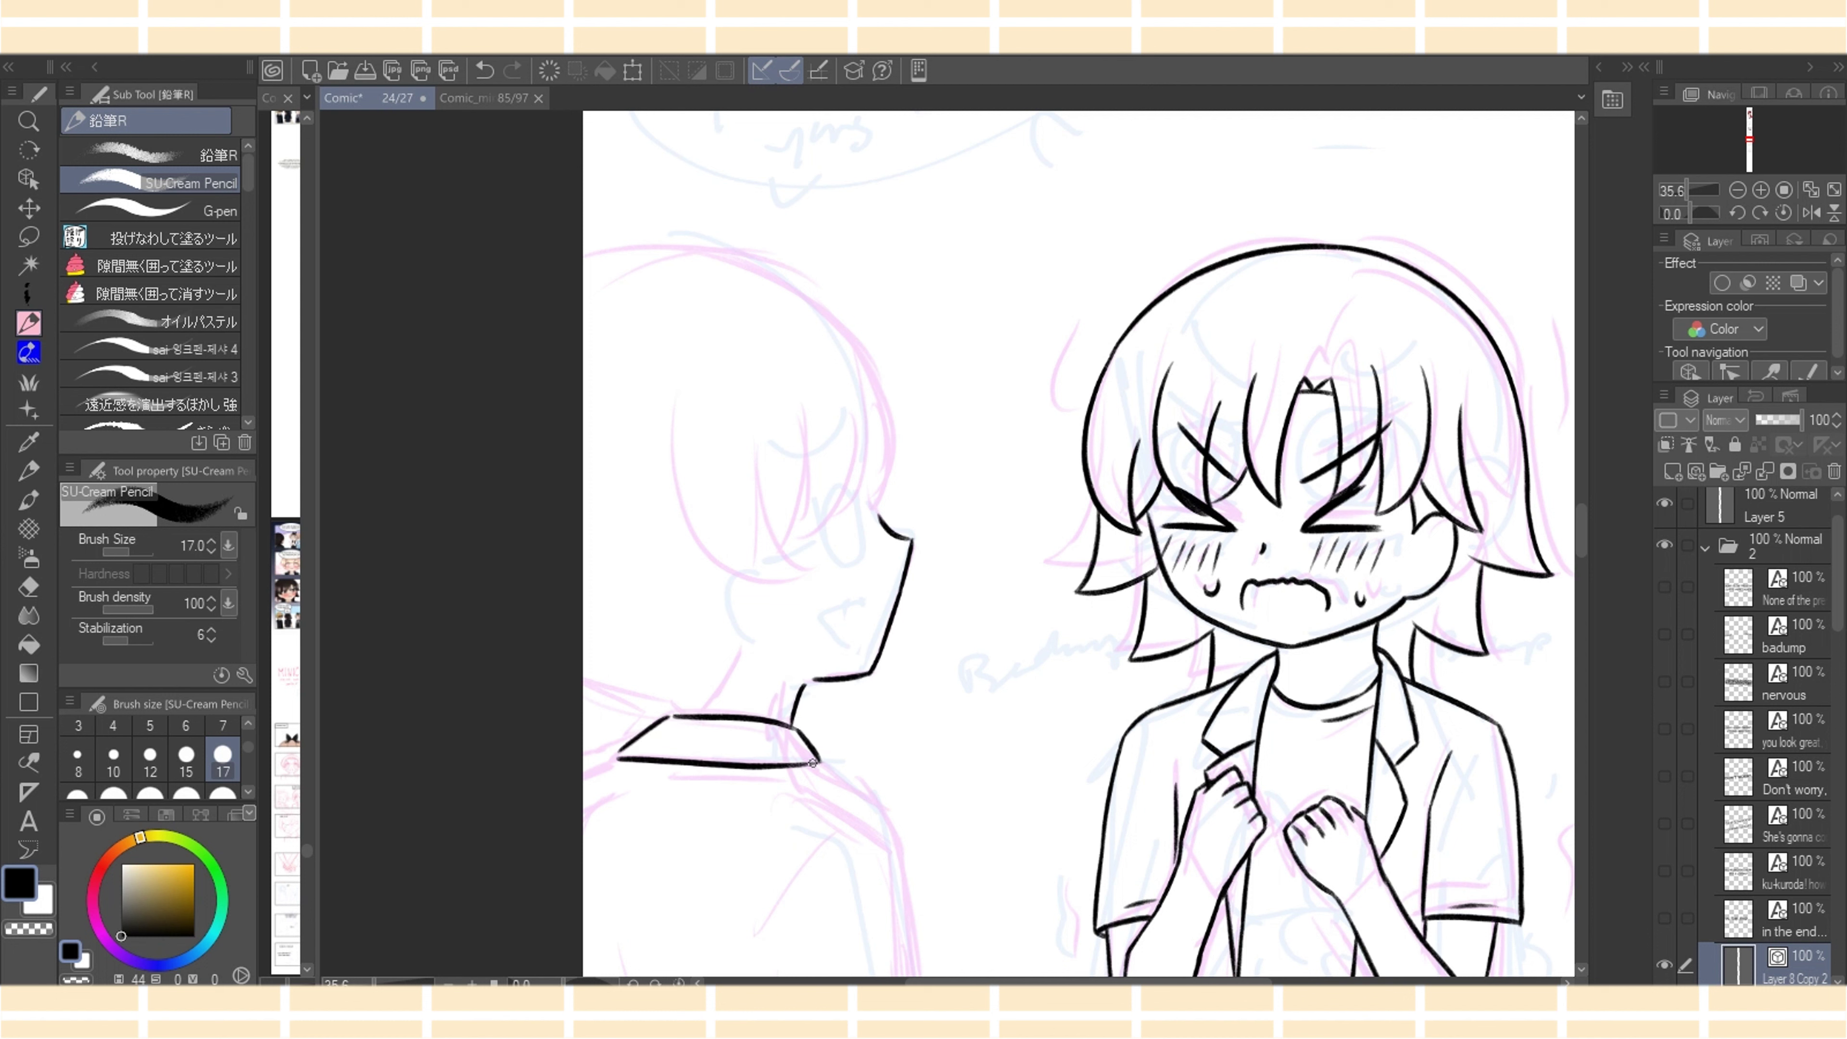
Redraw the collar's lower edge and ink the start of the near shoulder slope
key(ctrl+z)
mouse_move(670, 717)
mouse_down()
mouse_move(619, 754)
mouse_move(840, 774)
mouse_move(899, 846)
mouse_up()
key(ctrl+z)
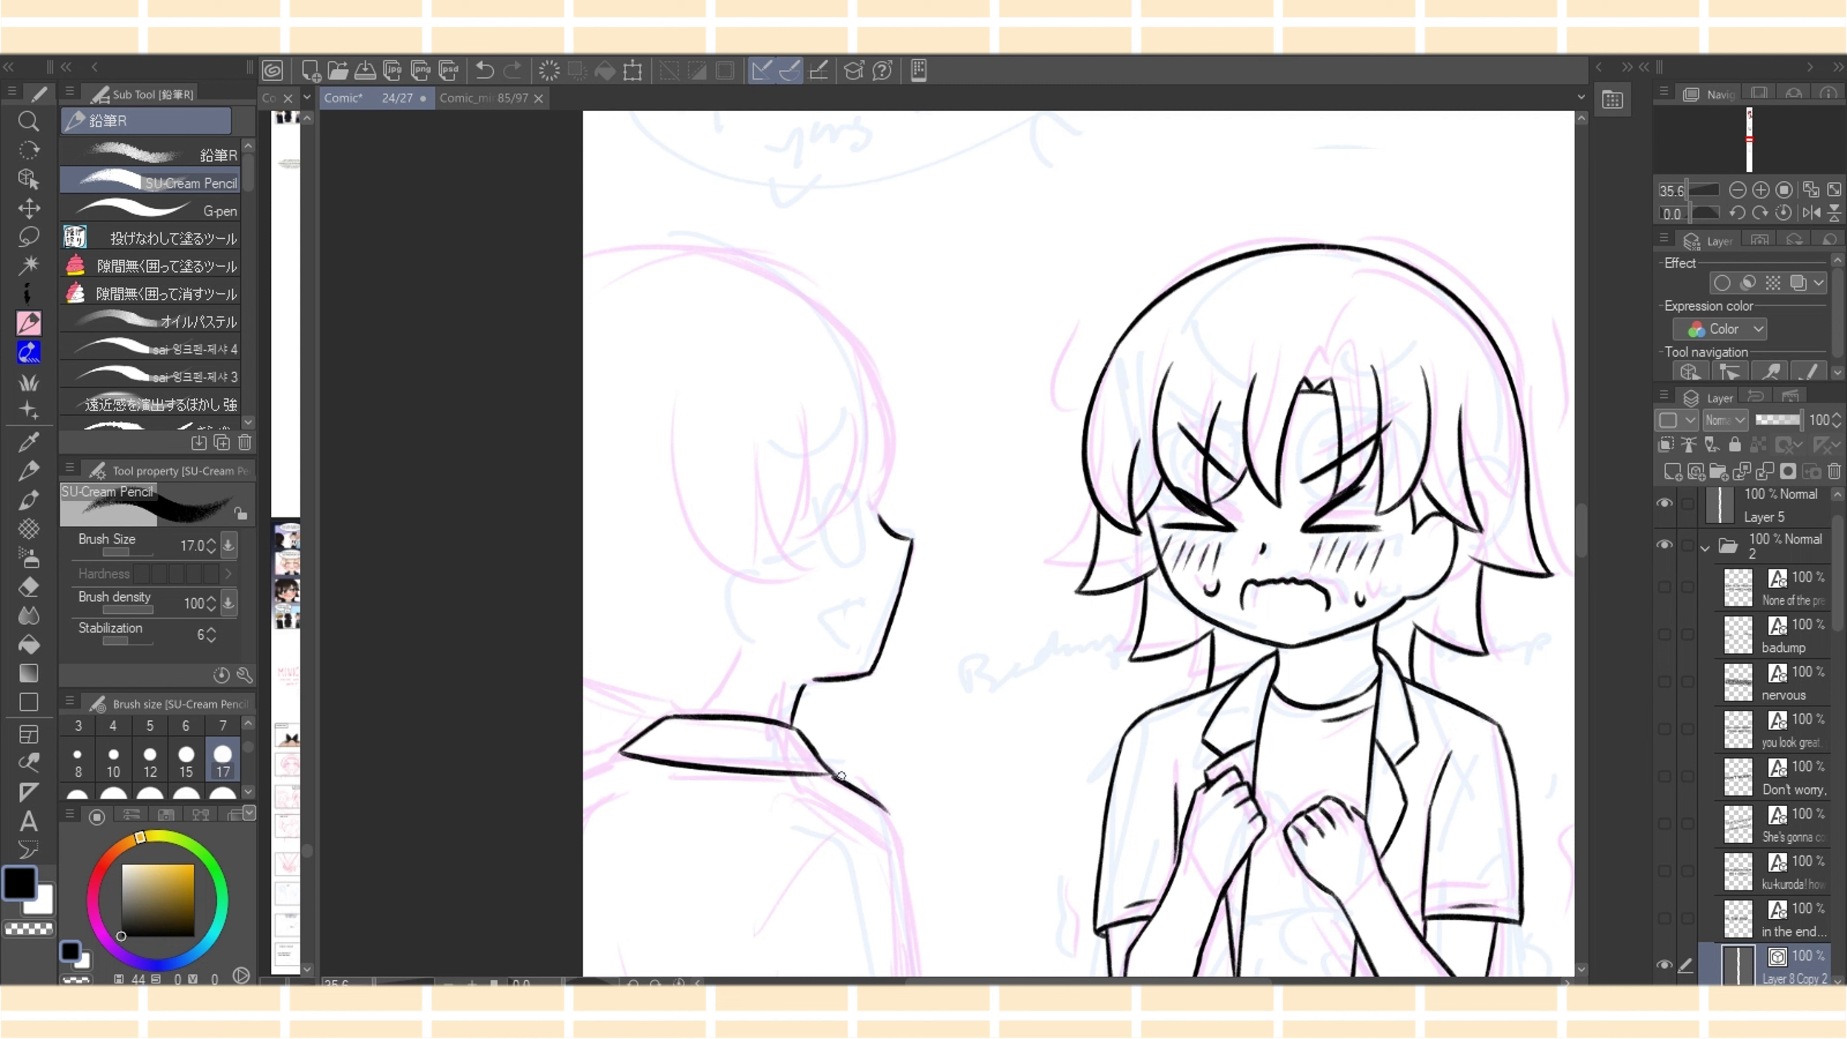
Ink two curved fringe strands over the facing character's brow, meeting in a point beside the face
drag(709, 411, 802, 592)
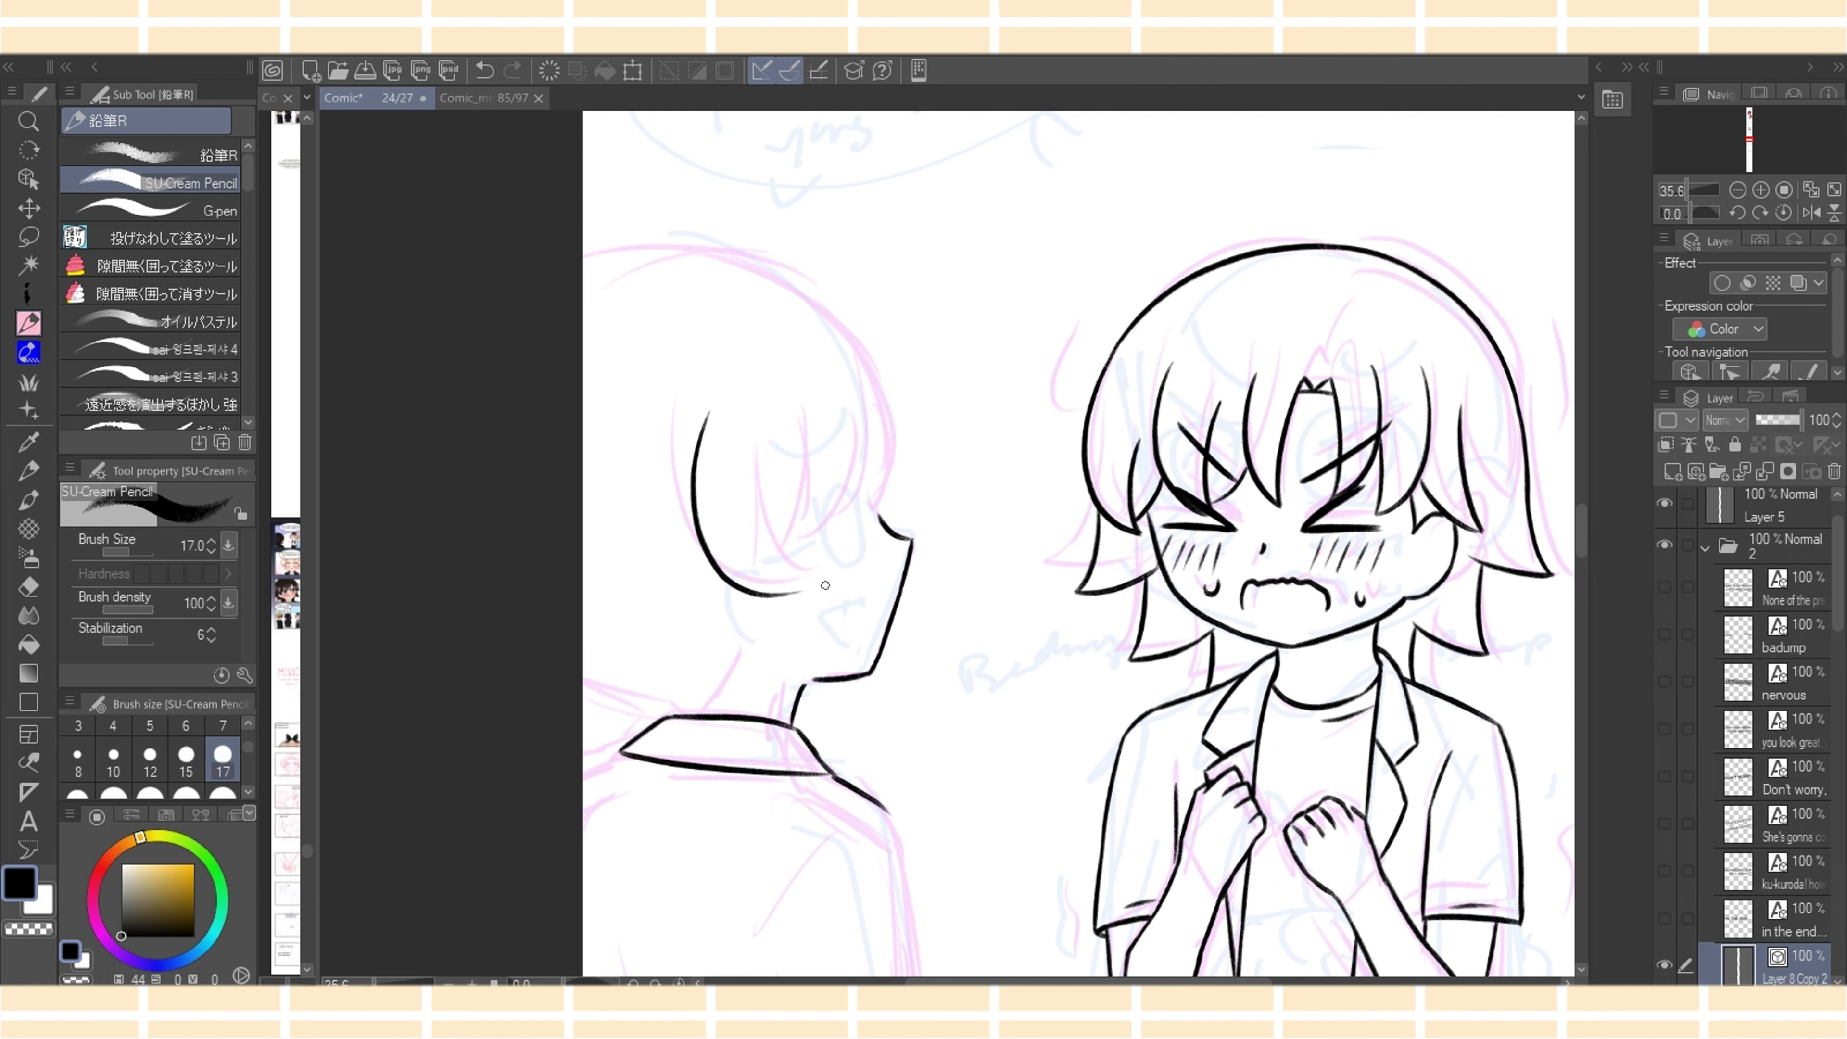
key(ctrl+z)
drag(798, 413, 776, 553)
drag(862, 428, 775, 551)
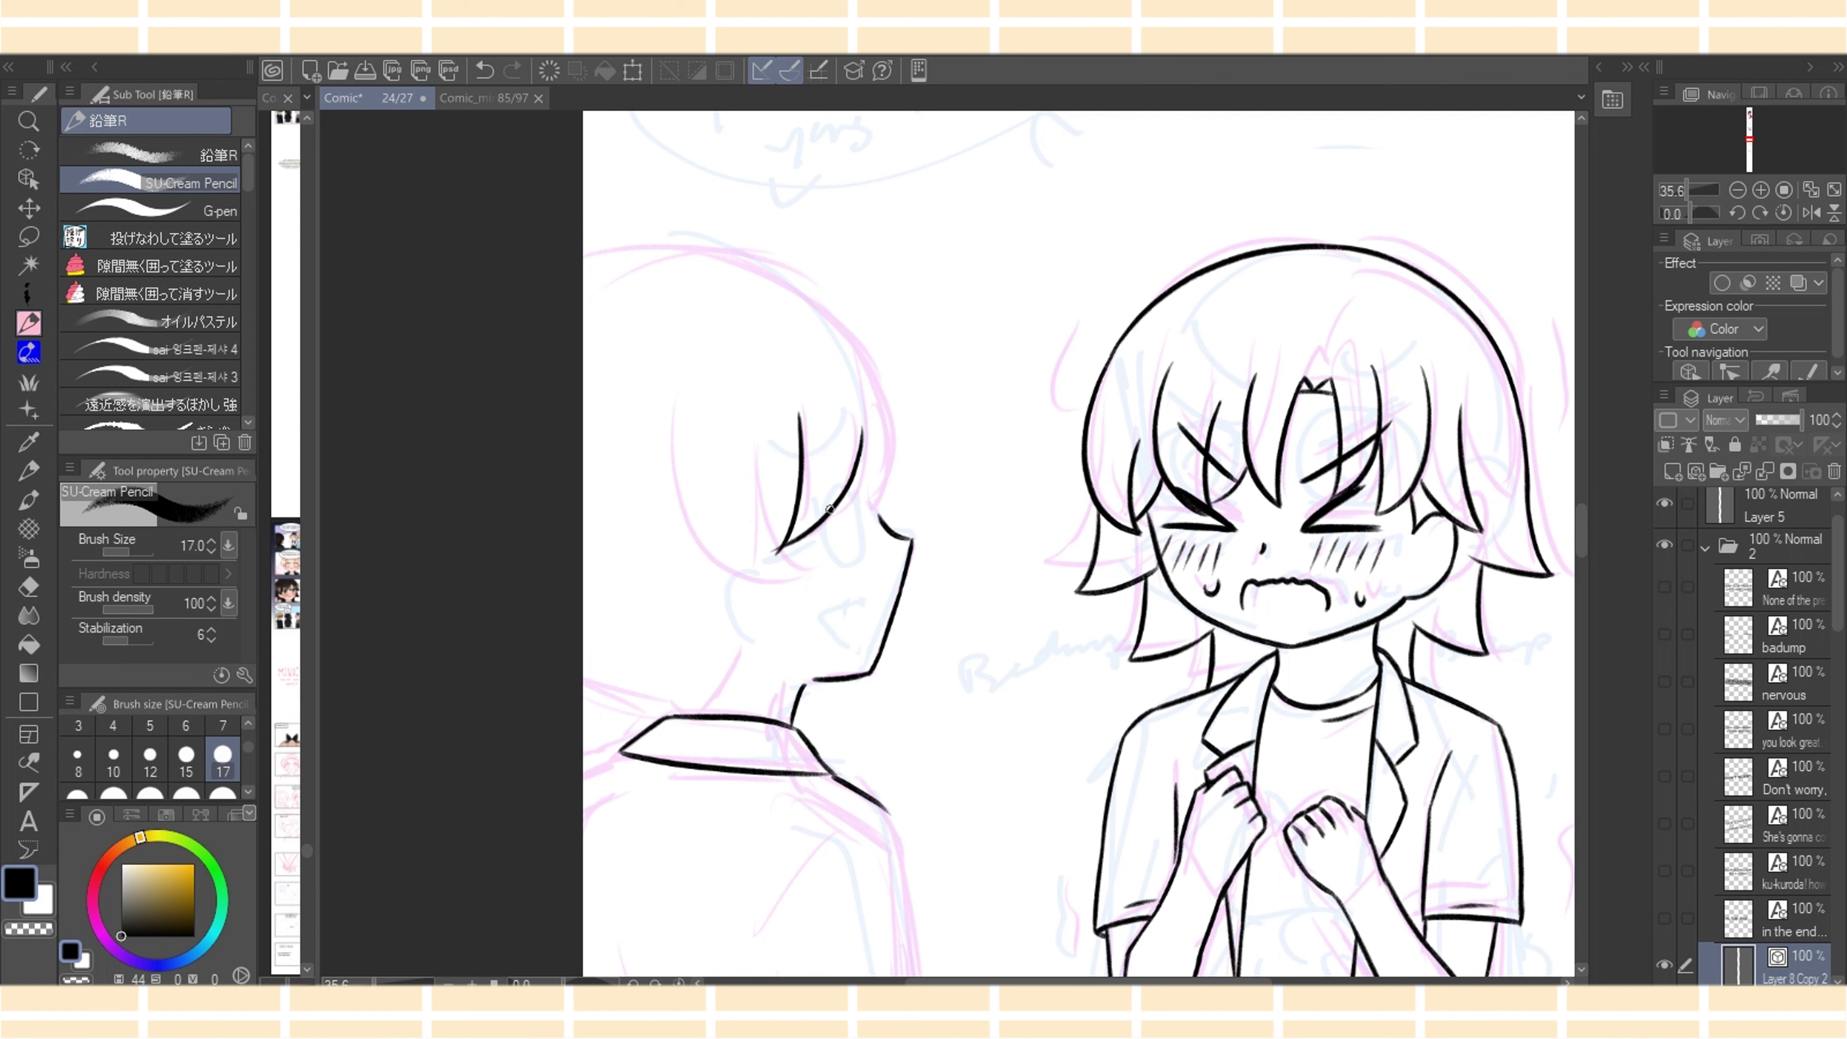
With the view mirrored, ink the front hair contour from the crown down to the bridge of the nose
click(1811, 211)
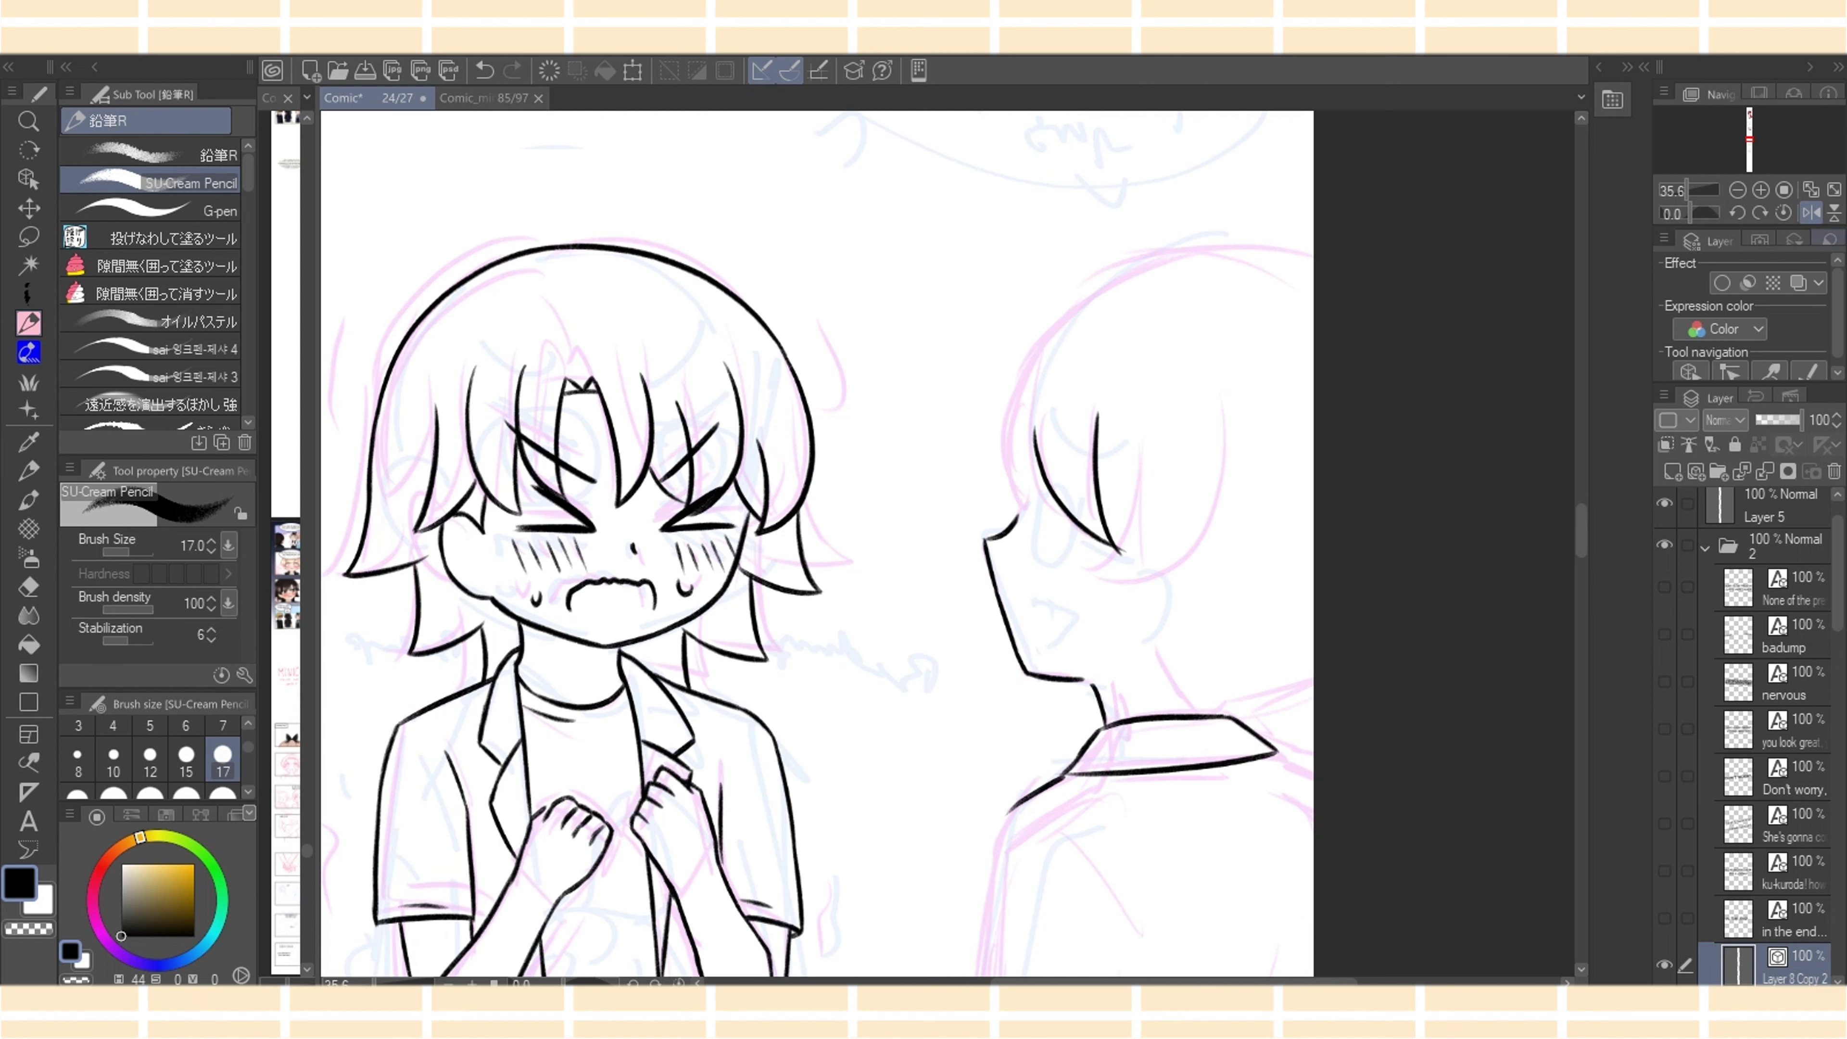
mouse_move(1116, 278)
mouse_down()
mouse_move(1012, 527)
mouse_move(1062, 552)
mouse_up()
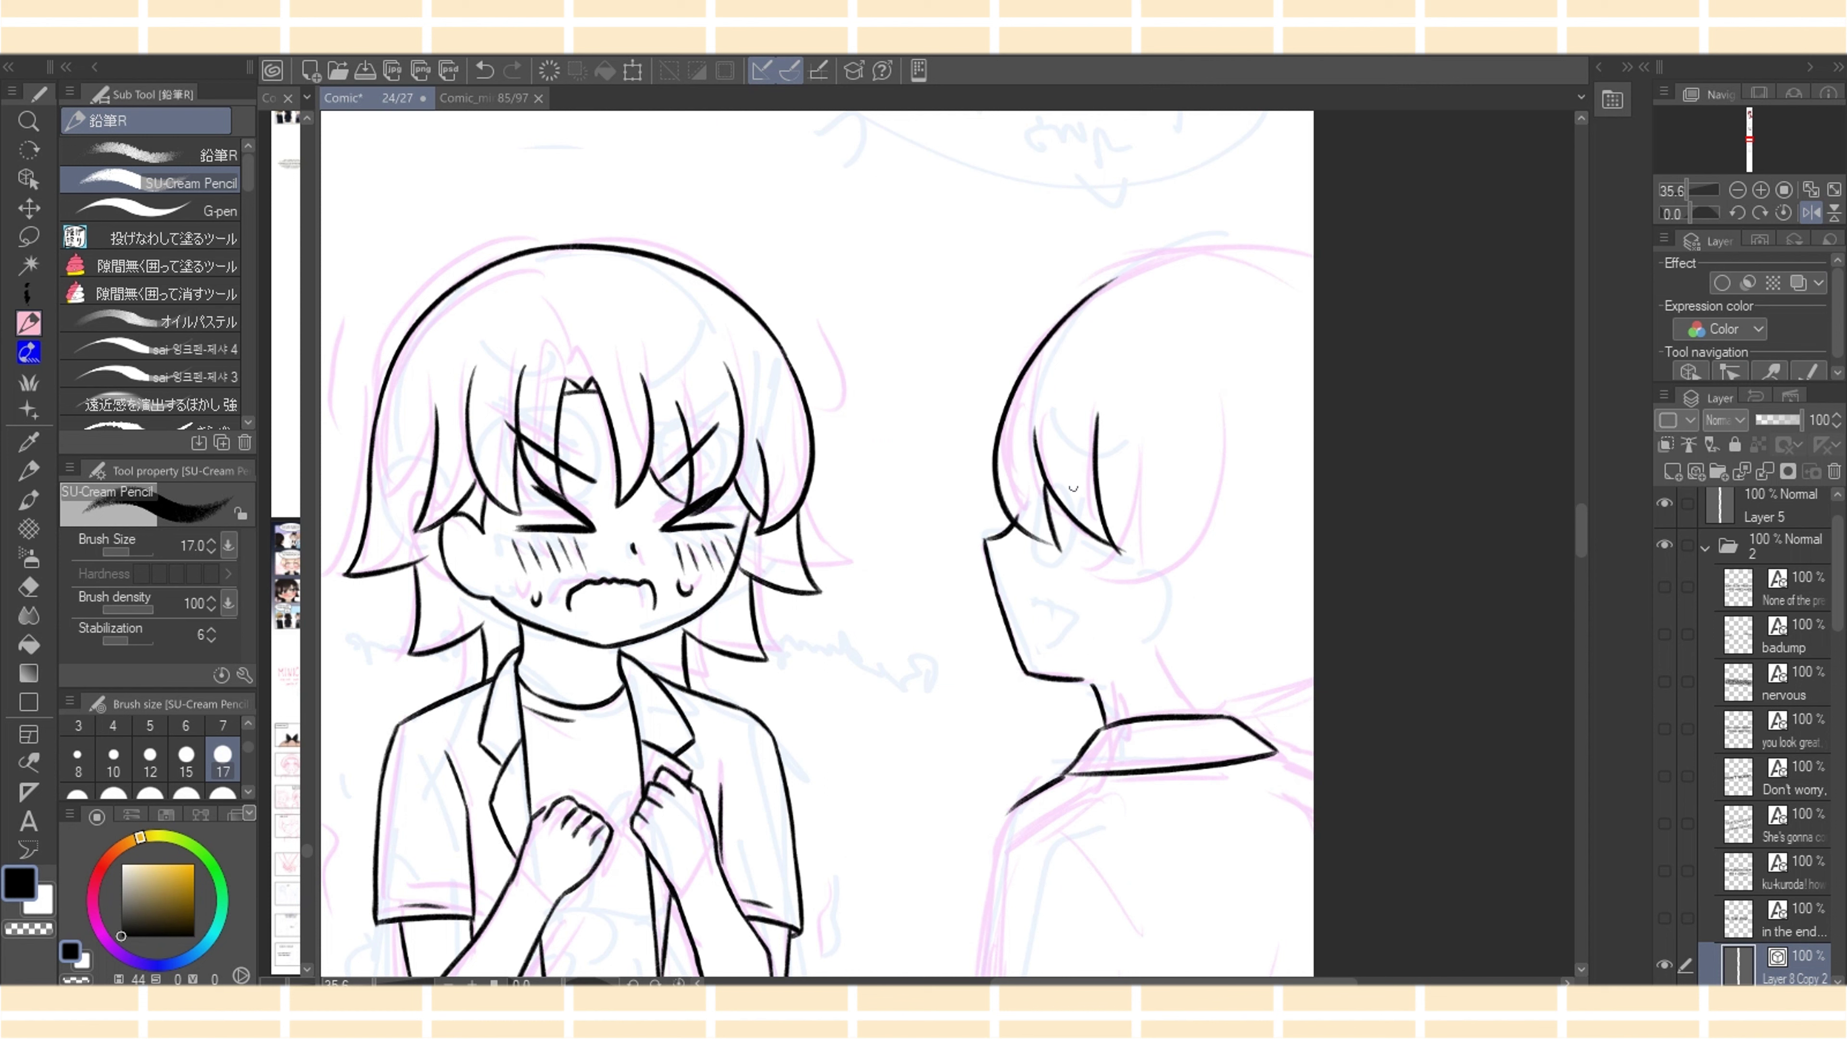
key(ctrl+z)
key(ctrl+y)
key(e)
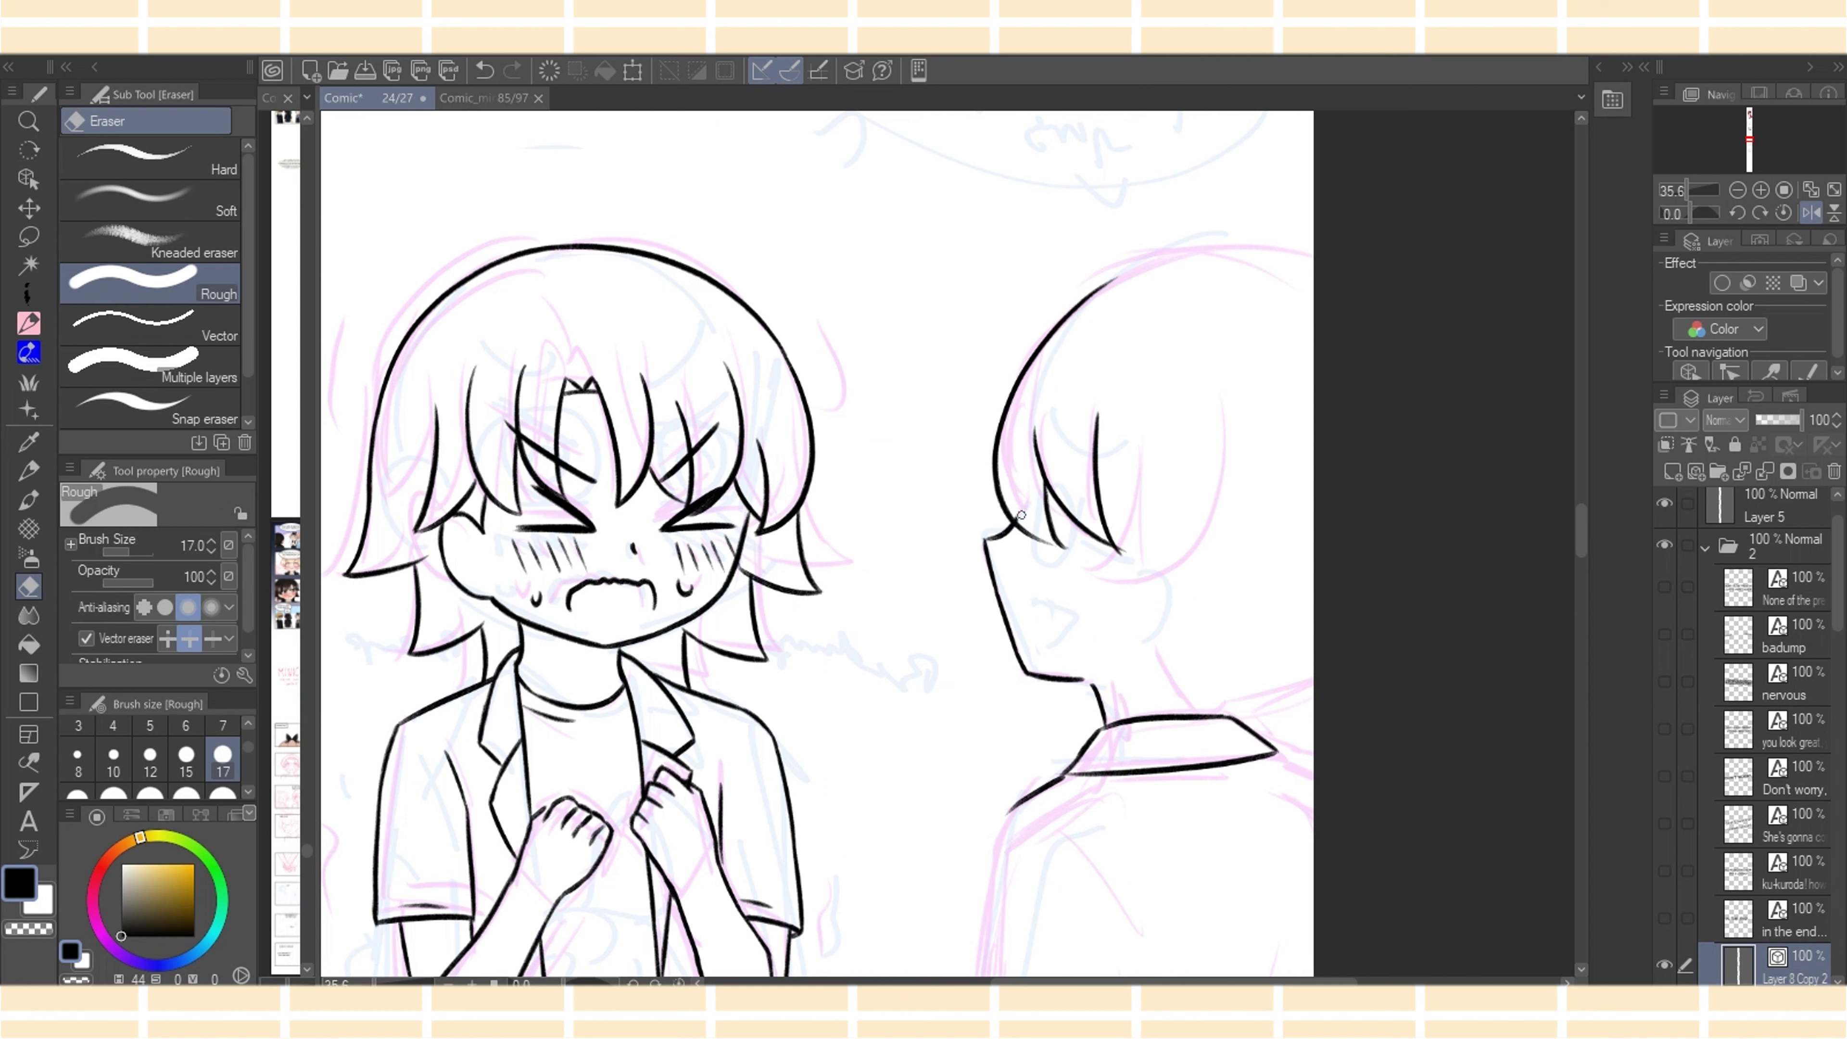
Outline the glasses lens beneath the fringe and ink the top of the head out to the page edge
key(p)
mouse_move(1031, 539)
mouse_down()
mouse_move(1061, 568)
mouse_move(1078, 528)
mouse_move(1060, 506)
mouse_up()
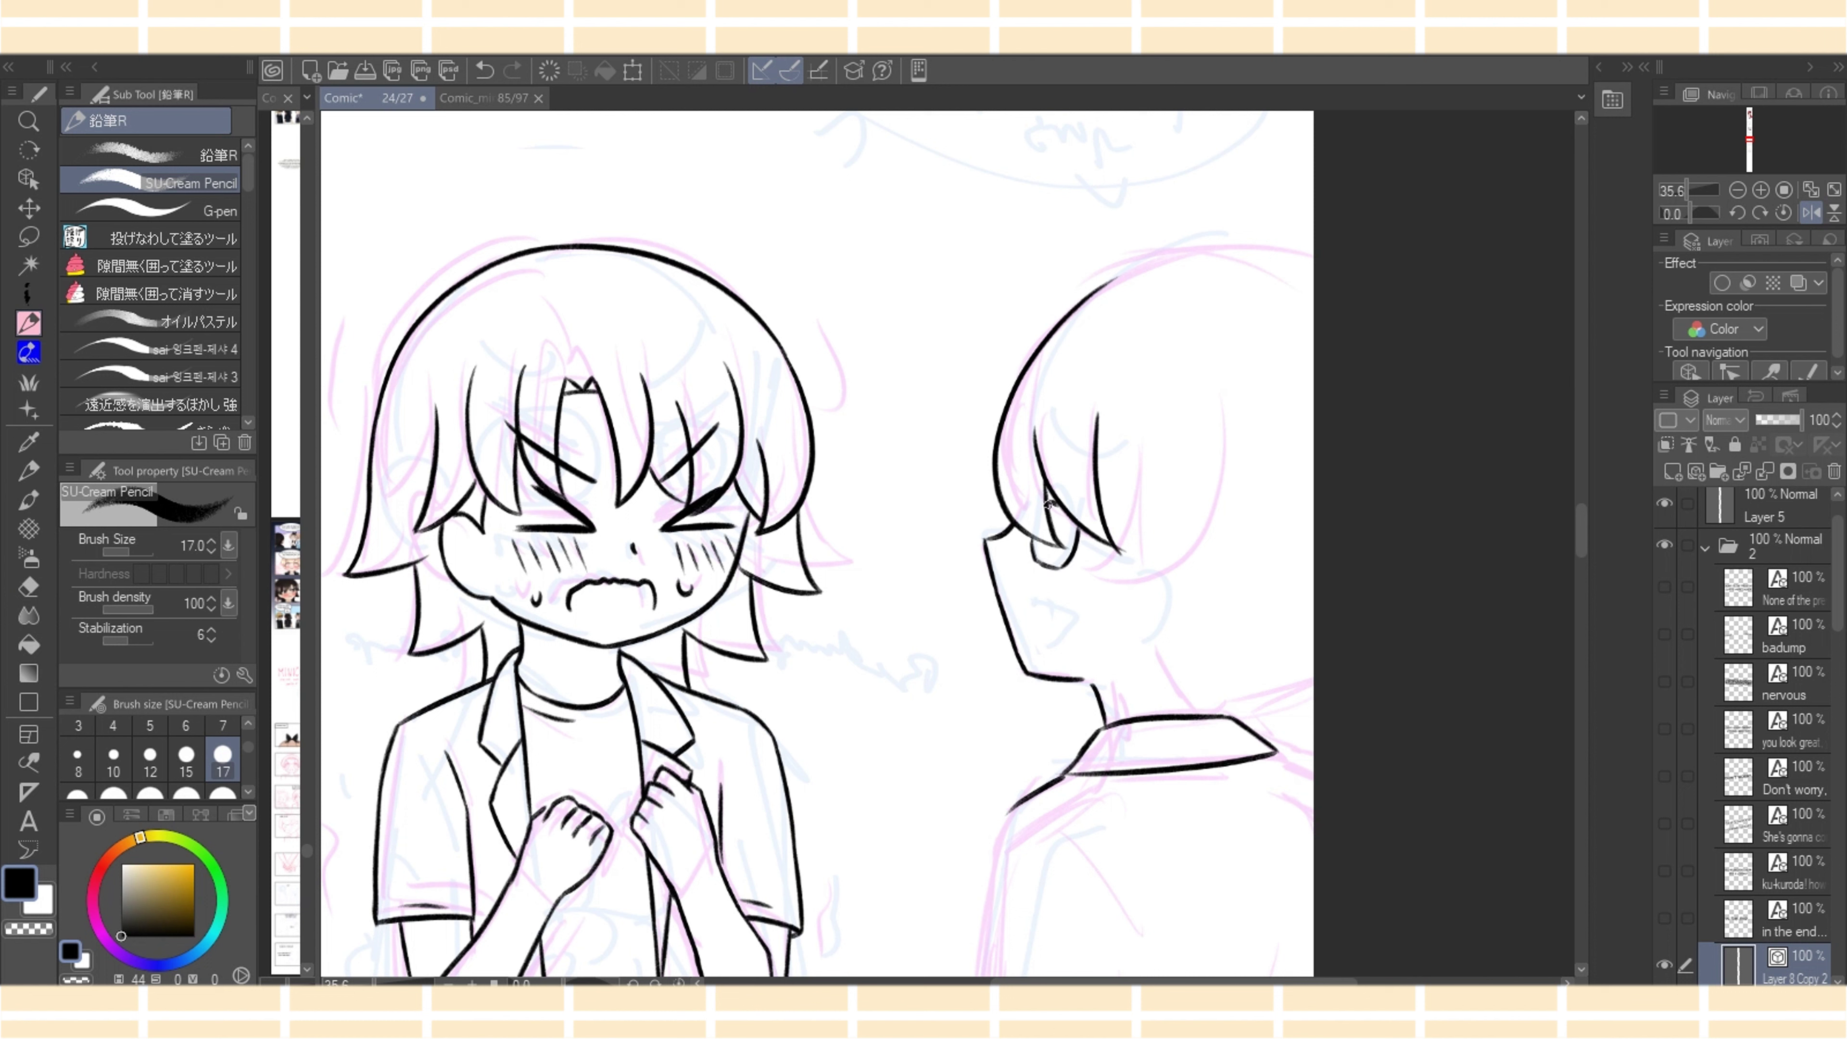
drag(1041, 441, 1131, 455)
key(ctrl+z)
mouse_move(1083, 302)
mouse_down()
mouse_move(1230, 256)
mouse_move(1312, 256)
mouse_up()
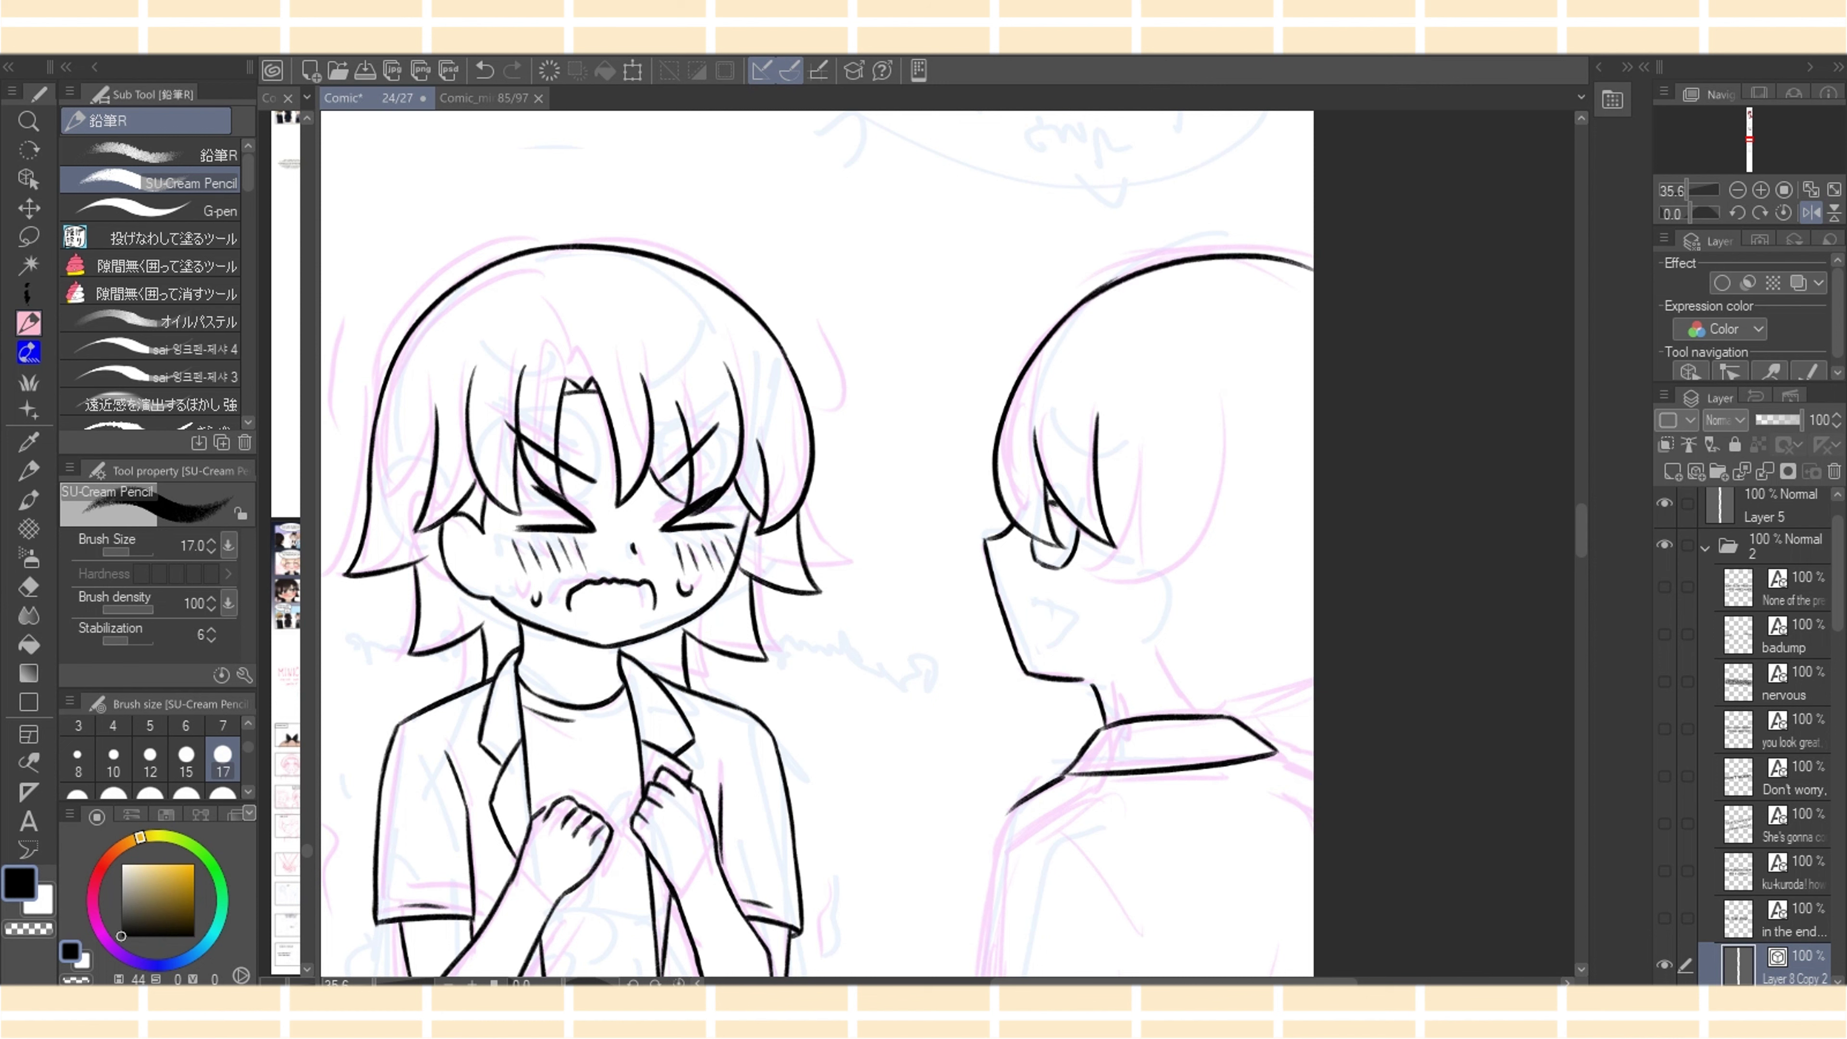
key(ctrl+z)
drag(1067, 323, 1313, 258)
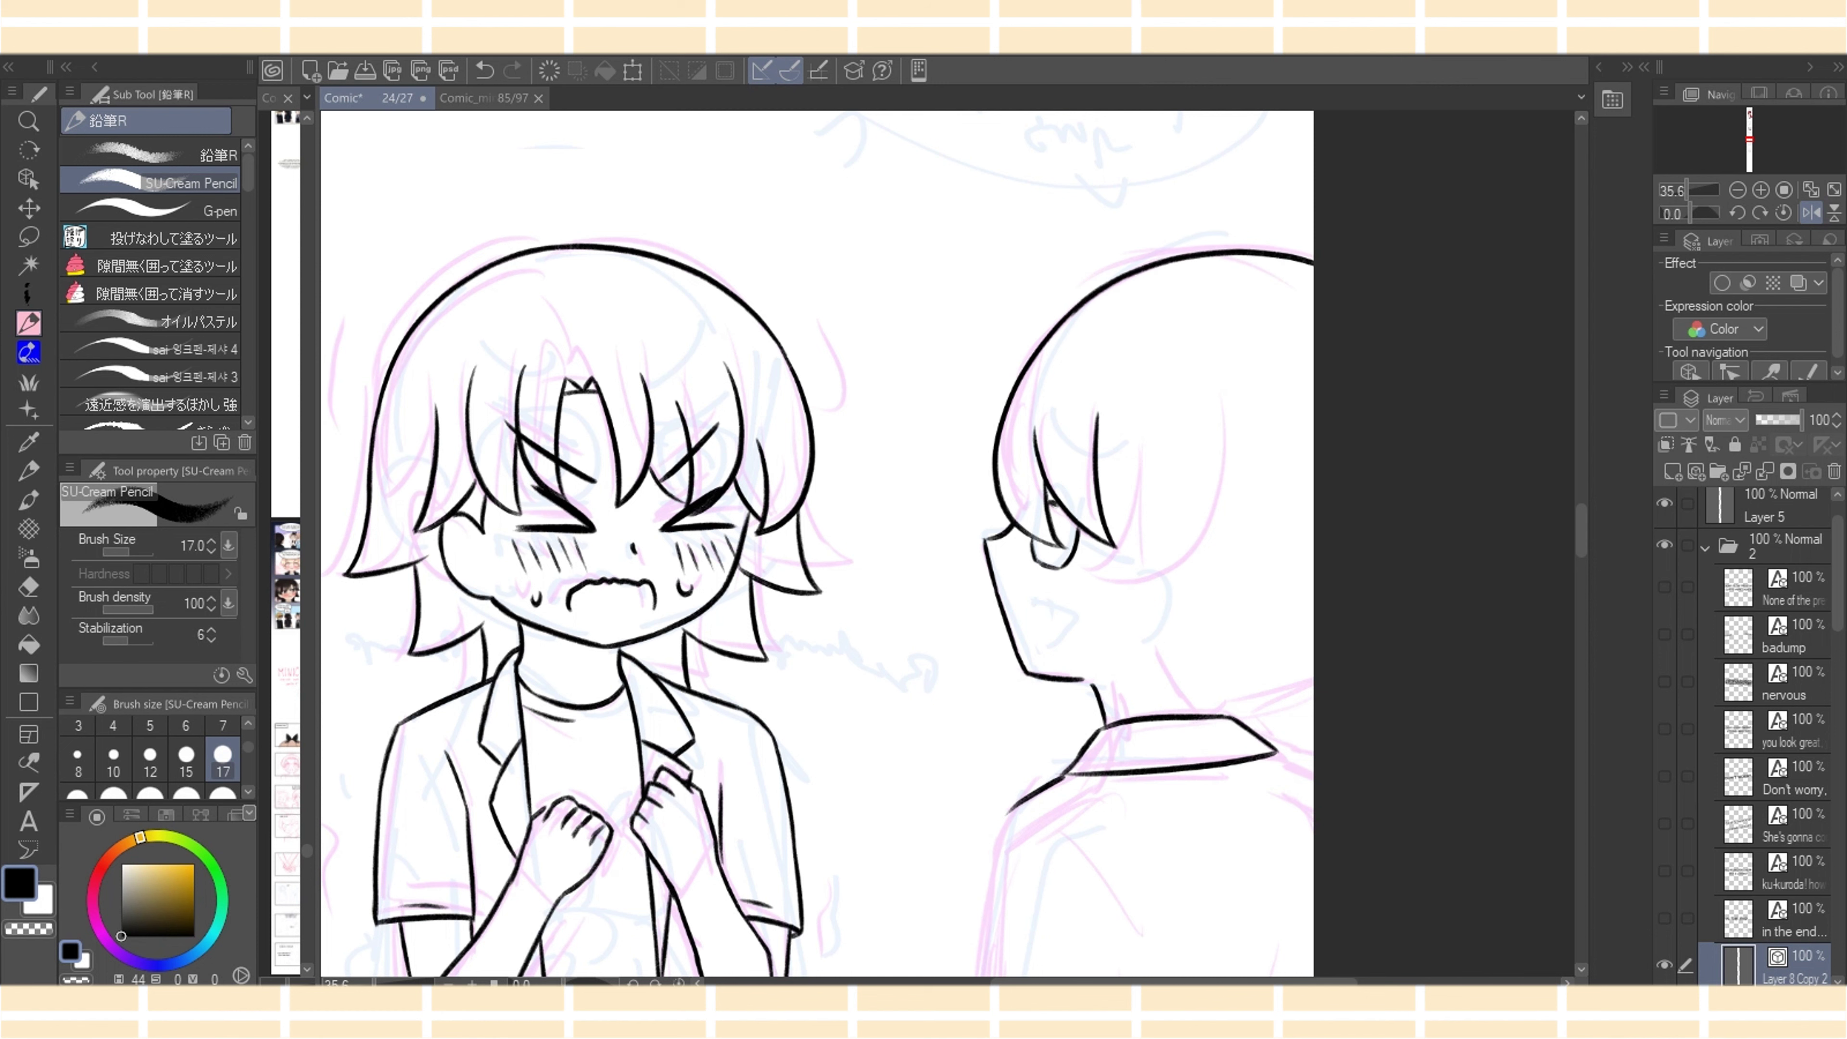
Ink the facing character's open mouth and the long side lock of hair curving toward the cheek
drag(1026, 598, 1045, 644)
key(h)
mouse_move(699, 430)
mouse_down()
mouse_move(695, 486)
mouse_move(815, 580)
mouse_up()
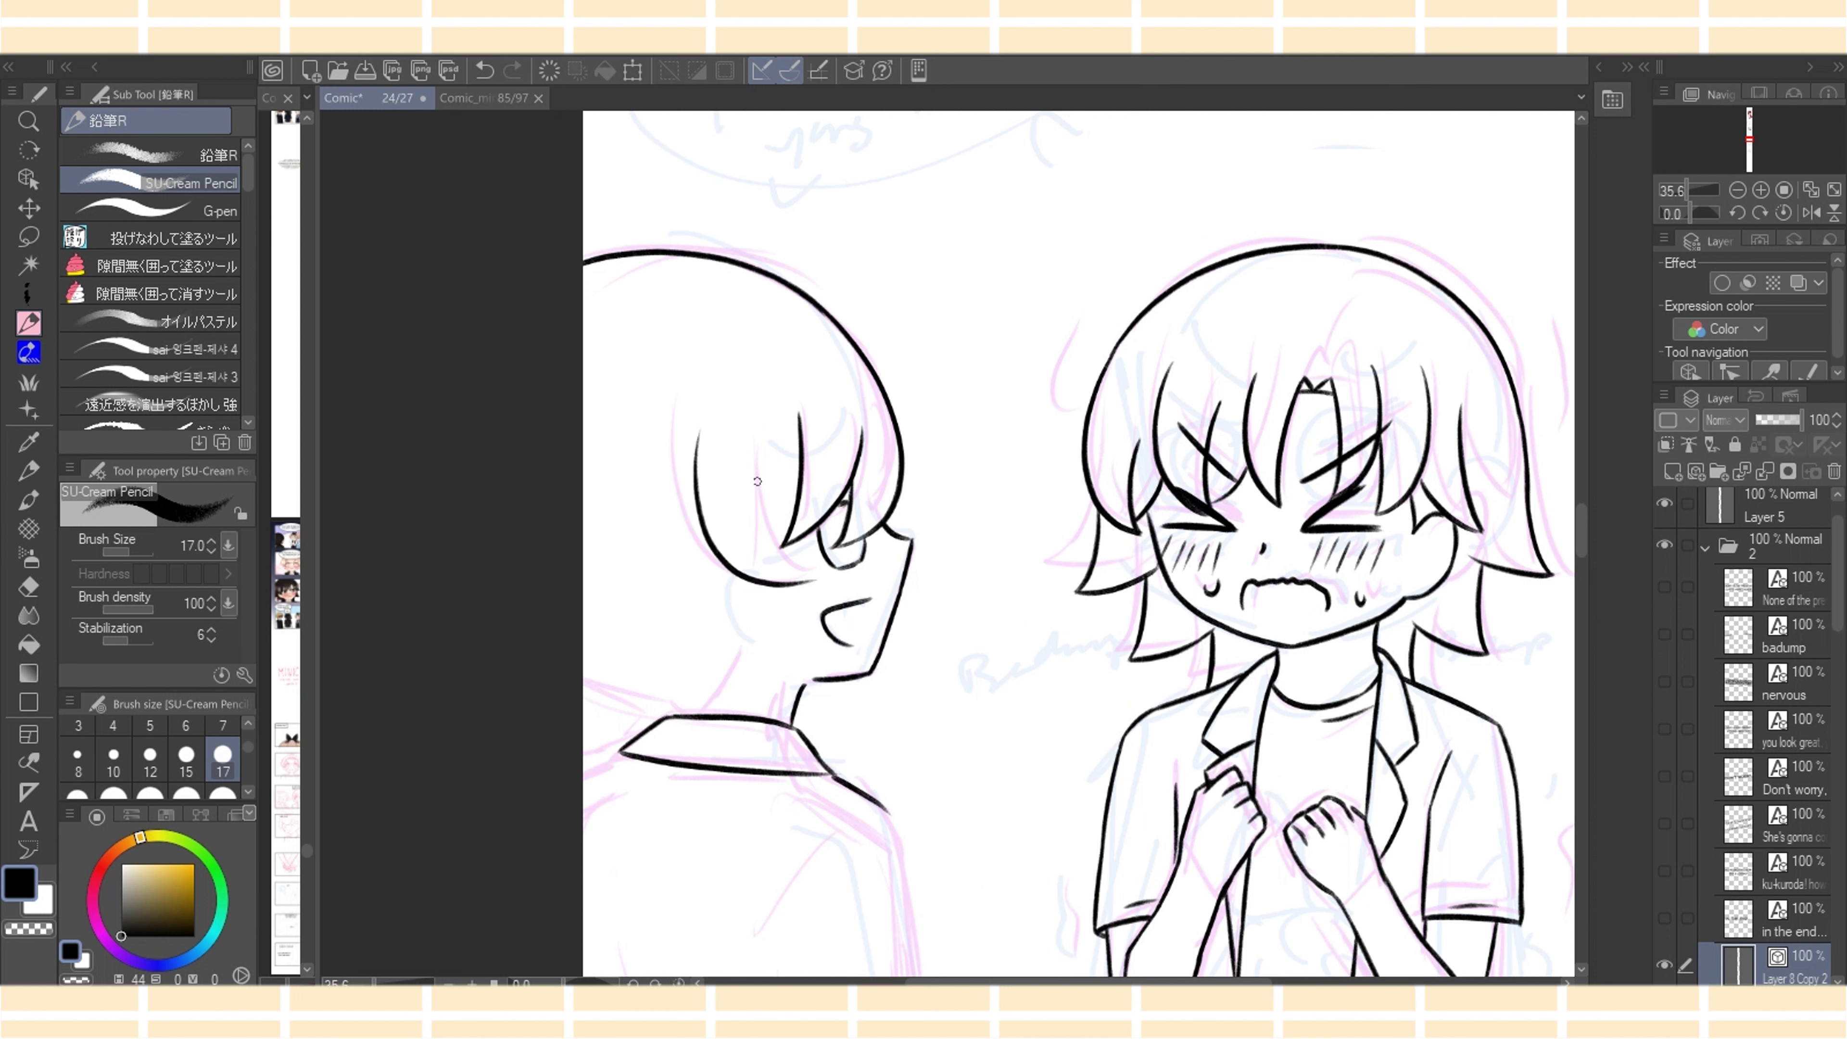
Ink a short strand inside the side hair and the curve of the ear below it
drag(755, 479, 809, 582)
key(ctrl+z)
mouse_move(773, 485)
mouse_down()
mouse_move(812, 584)
mouse_move(779, 647)
mouse_up()
Ink the back of the neck and the curved line running from the page edge to the collar
drag(695, 714, 742, 675)
drag(589, 685, 665, 712)
key(ctrl+z)
drag(572, 677, 680, 723)
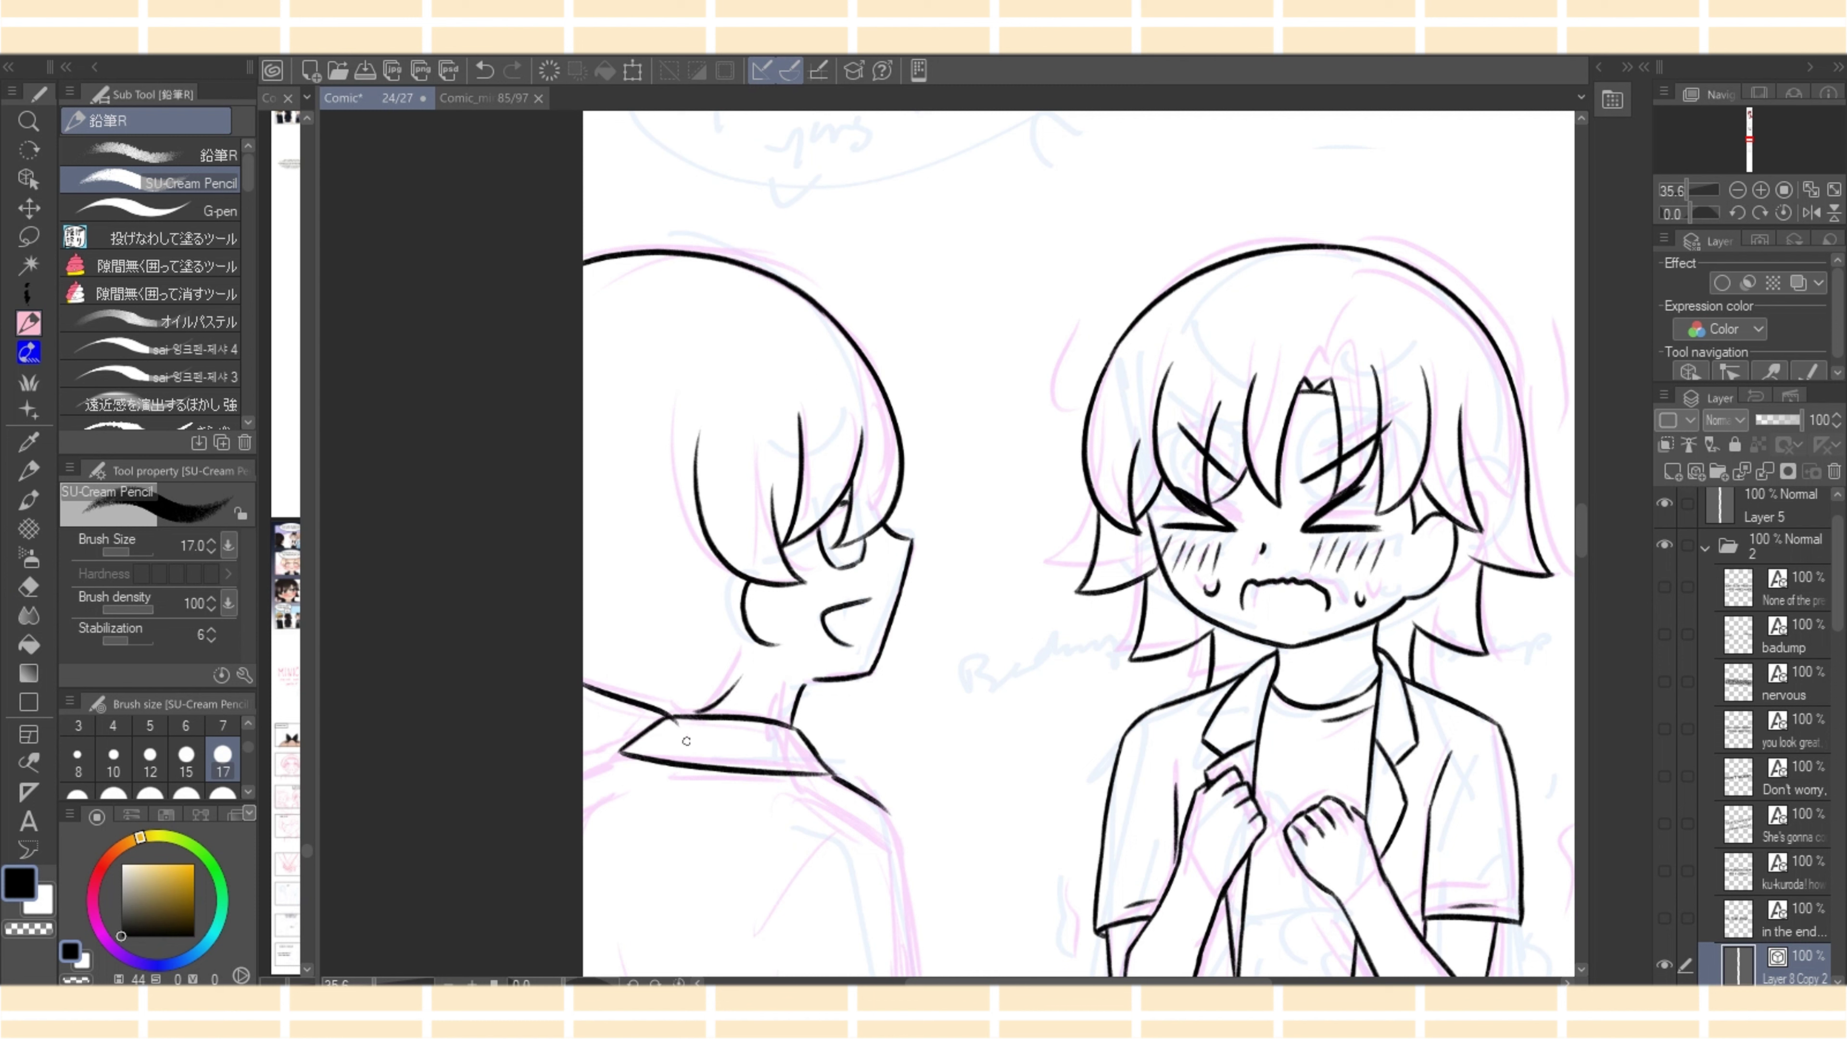
key(ctrl+z)
drag(578, 676, 692, 715)
Ink the facing character's eyebrow and the sunglasses, with solid black lenses and a temple arm
mouse_move(787, 556)
mouse_down()
mouse_move(867, 554)
mouse_move(869, 537)
mouse_move(856, 562)
mouse_move(866, 542)
mouse_move(822, 529)
mouse_move(836, 540)
mouse_move(828, 477)
mouse_move(866, 441)
mouse_up()
key(ctrl+z)
key(ctrl+z)
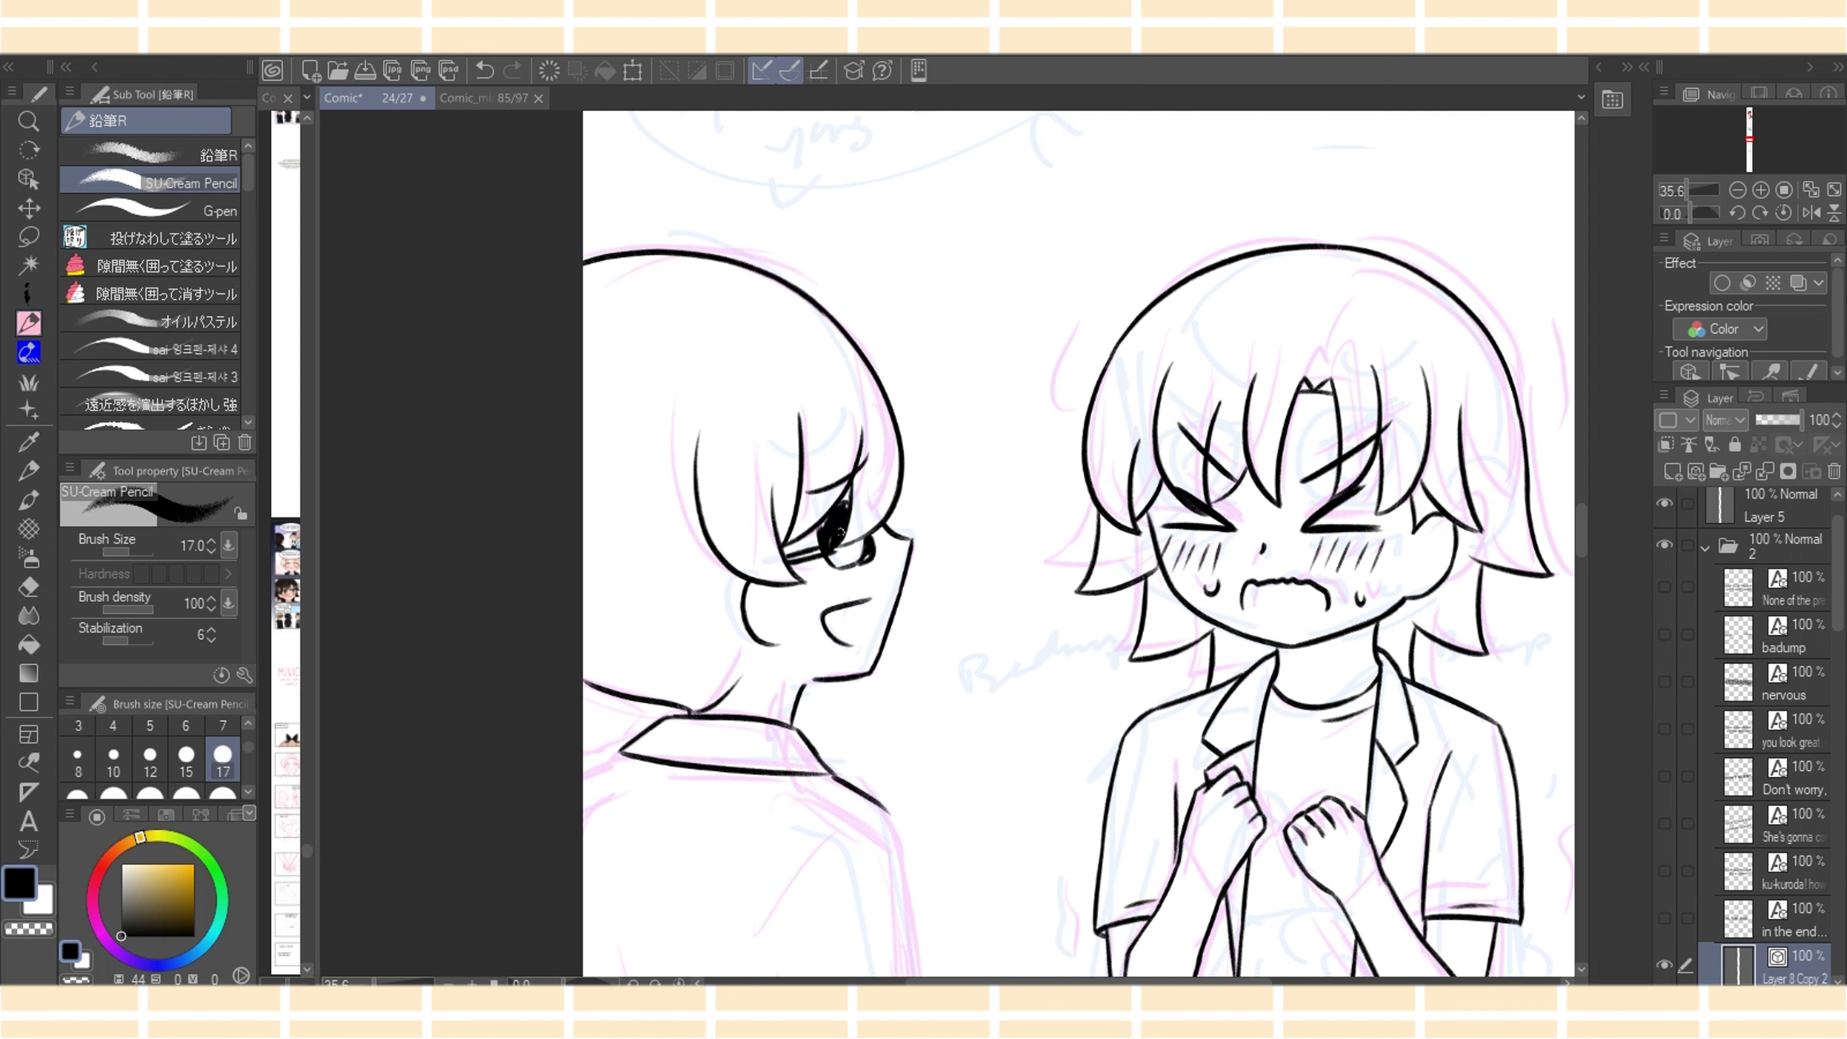
mouse_move(790, 558)
mouse_down()
mouse_move(831, 554)
mouse_move(825, 532)
mouse_move(871, 628)
mouse_up()
key(ctrl+z)
key(ctrl+z)
mouse_move(854, 556)
mouse_down()
mouse_move(891, 526)
mouse_move(918, 539)
mouse_move(898, 529)
mouse_move(863, 566)
mouse_move(878, 550)
mouse_move(781, 557)
mouse_move(818, 546)
mouse_up()
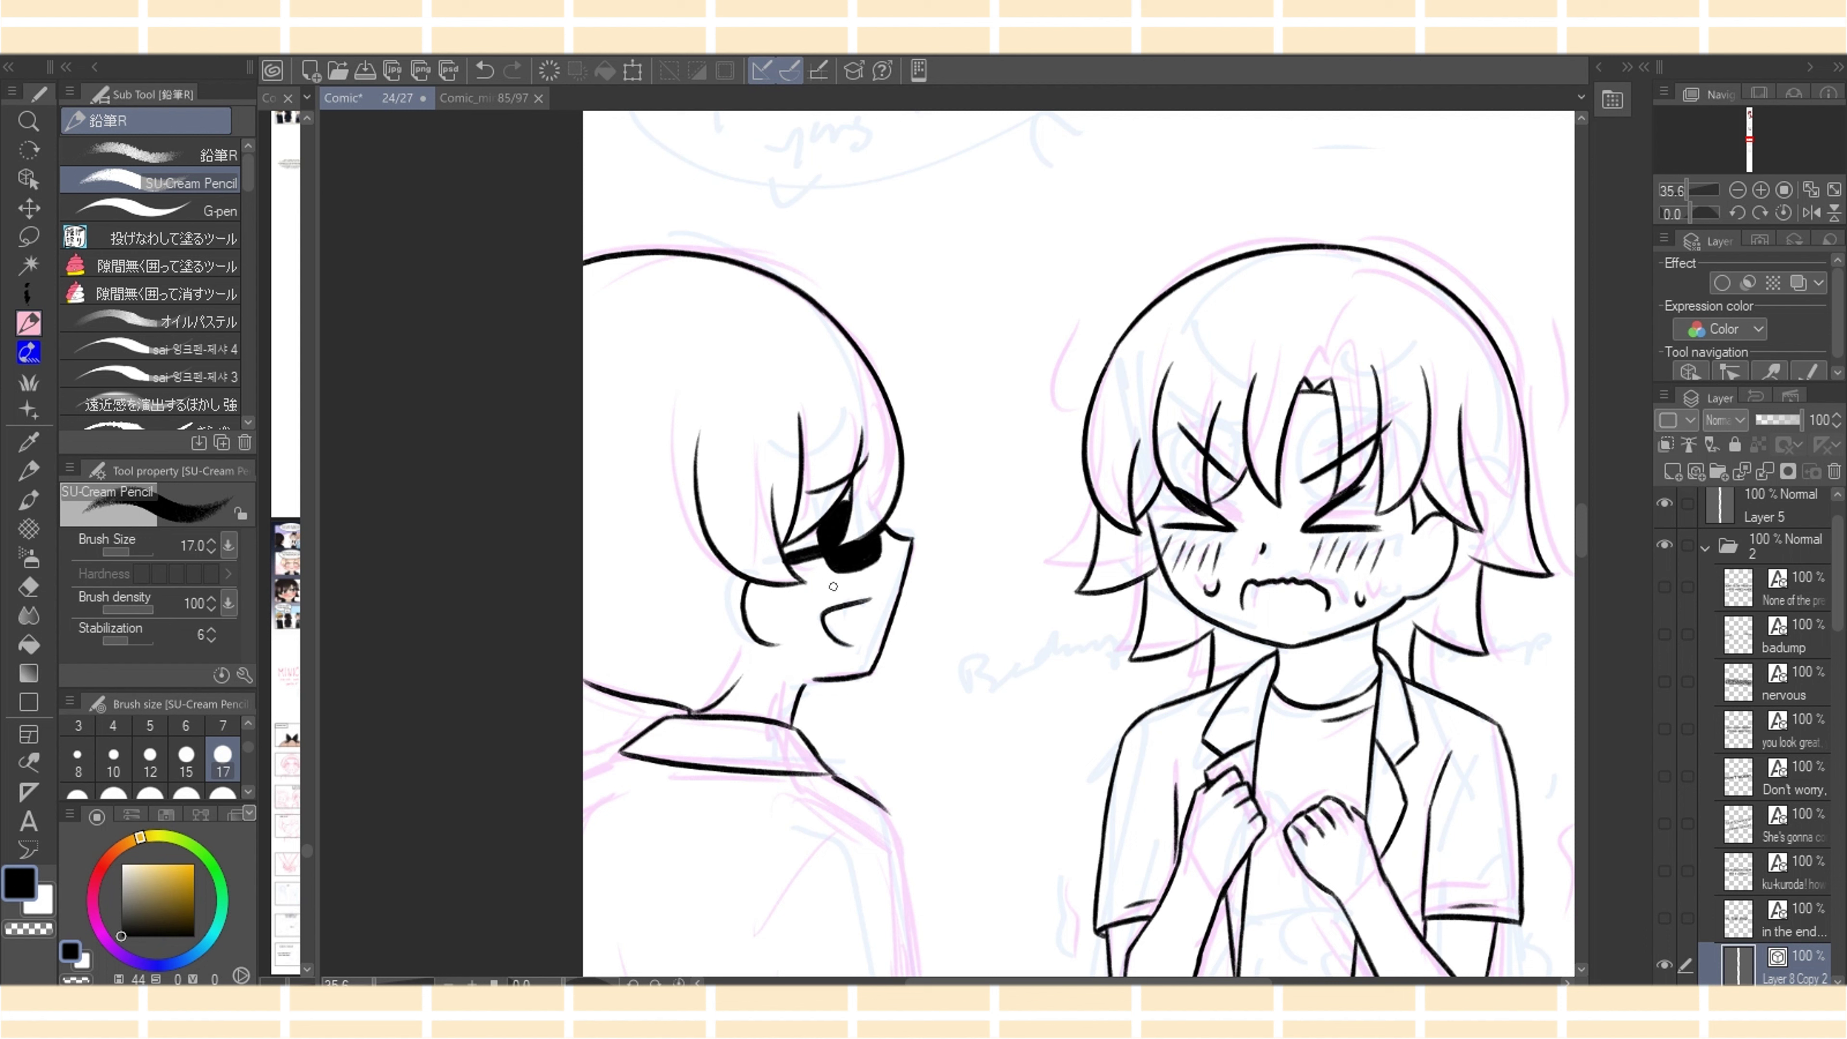
key(ctrl+z)
Try a smaller nose tip and a profile line set further back, erasing the old outline
drag(880, 544, 908, 565)
key(ctrl+z)
key(e)
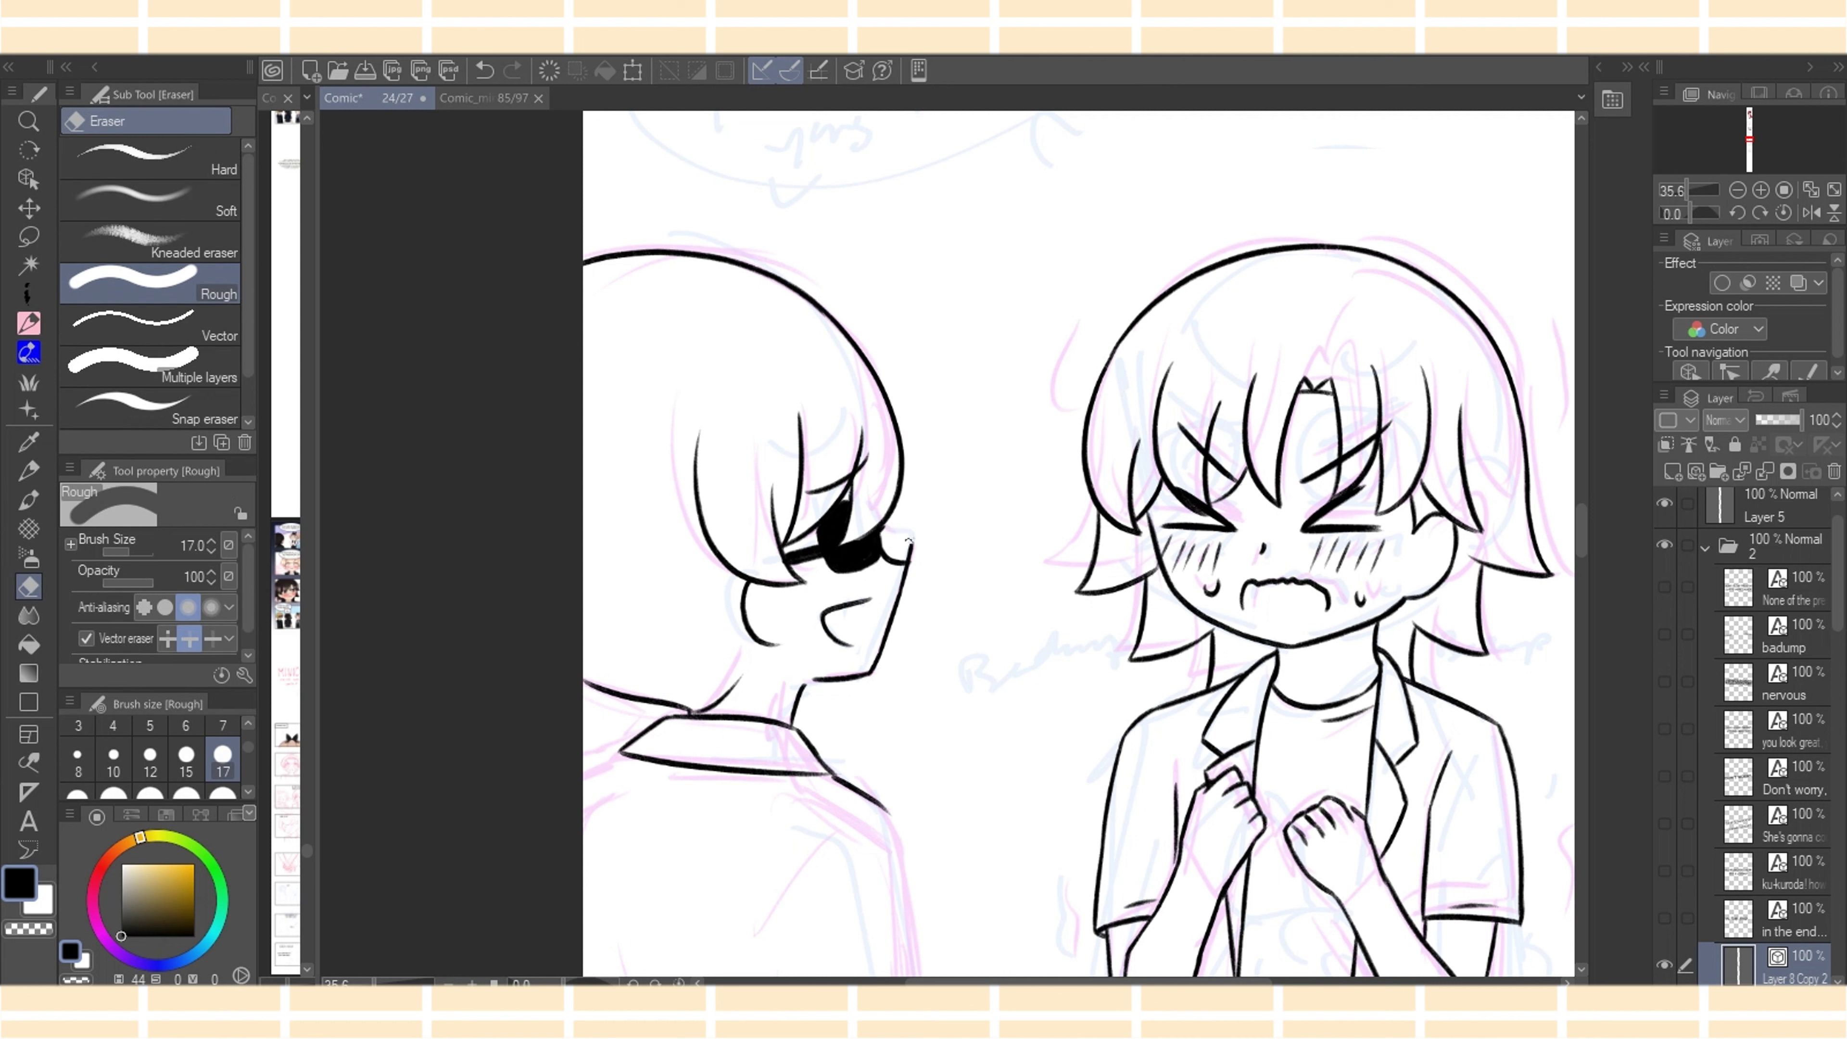
drag(909, 542, 912, 556)
key(p)
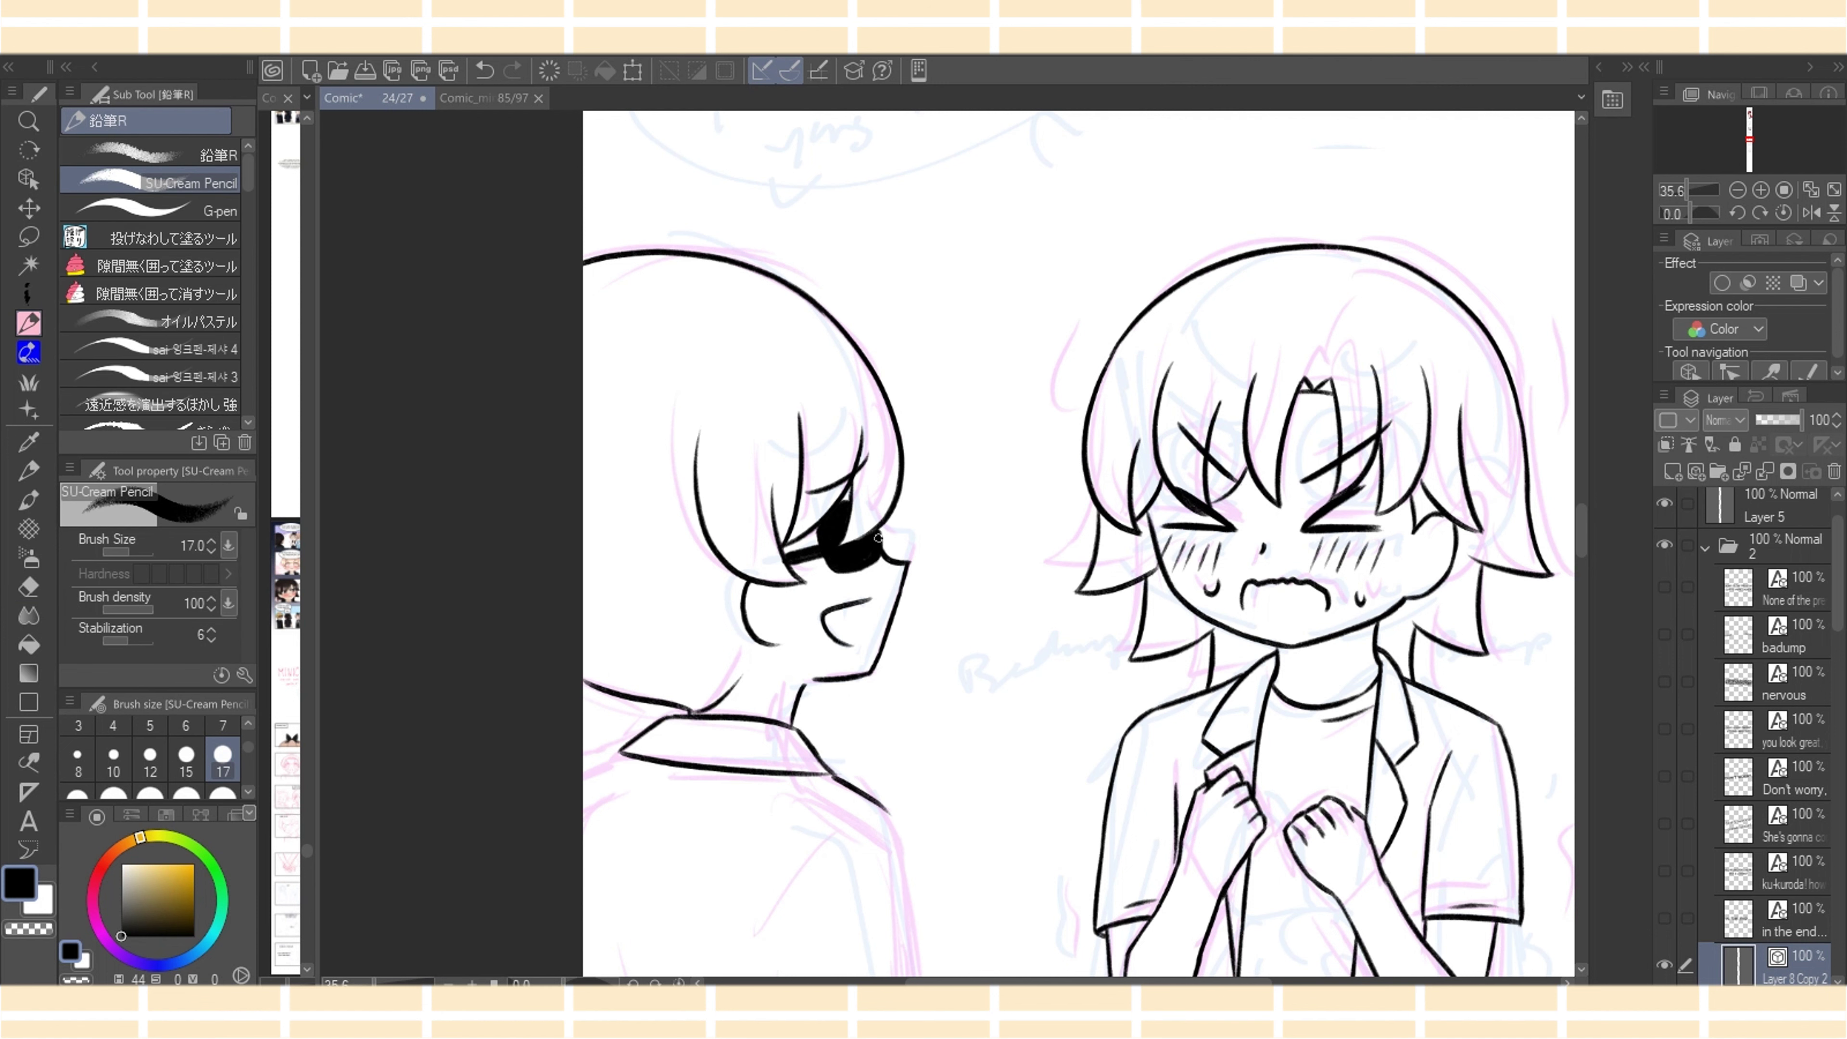
drag(855, 568, 876, 559)
key(e)
key(p)
drag(899, 568, 877, 653)
key(ctrl+z)
drag(899, 568, 875, 660)
key(e)
drag(910, 559, 881, 659)
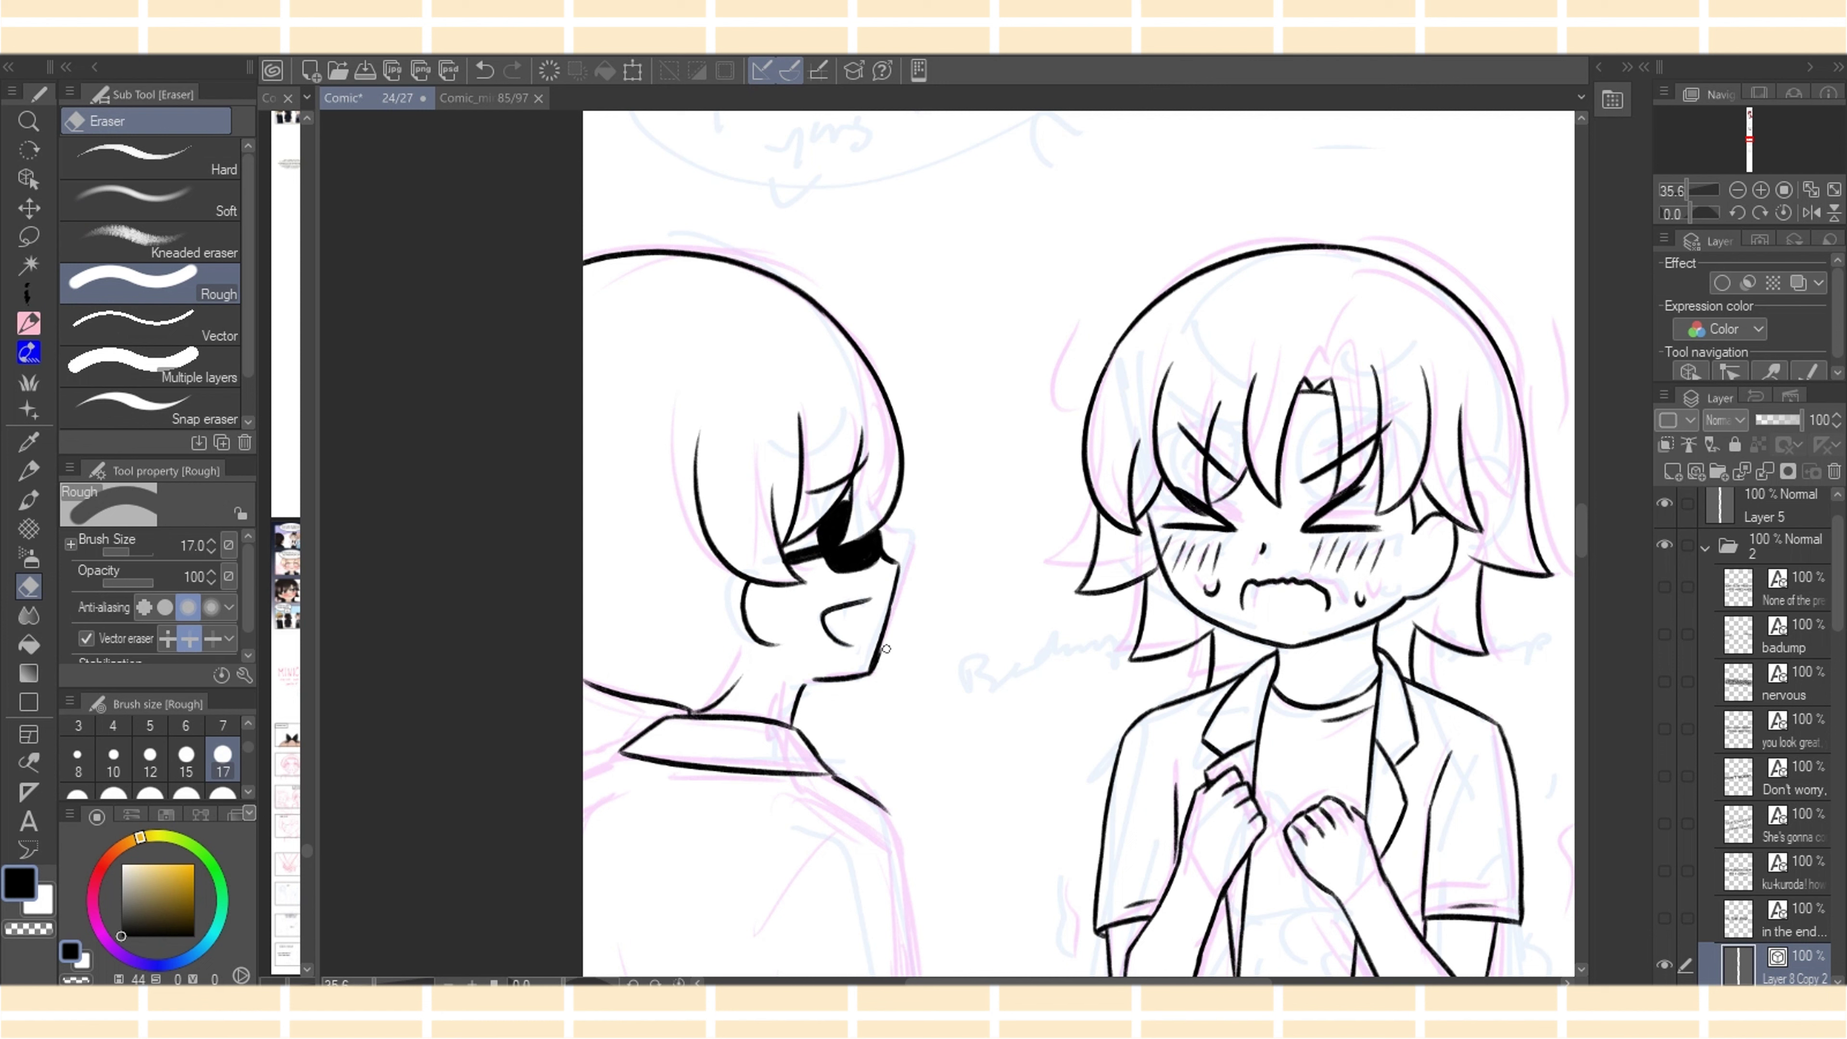
key(p)
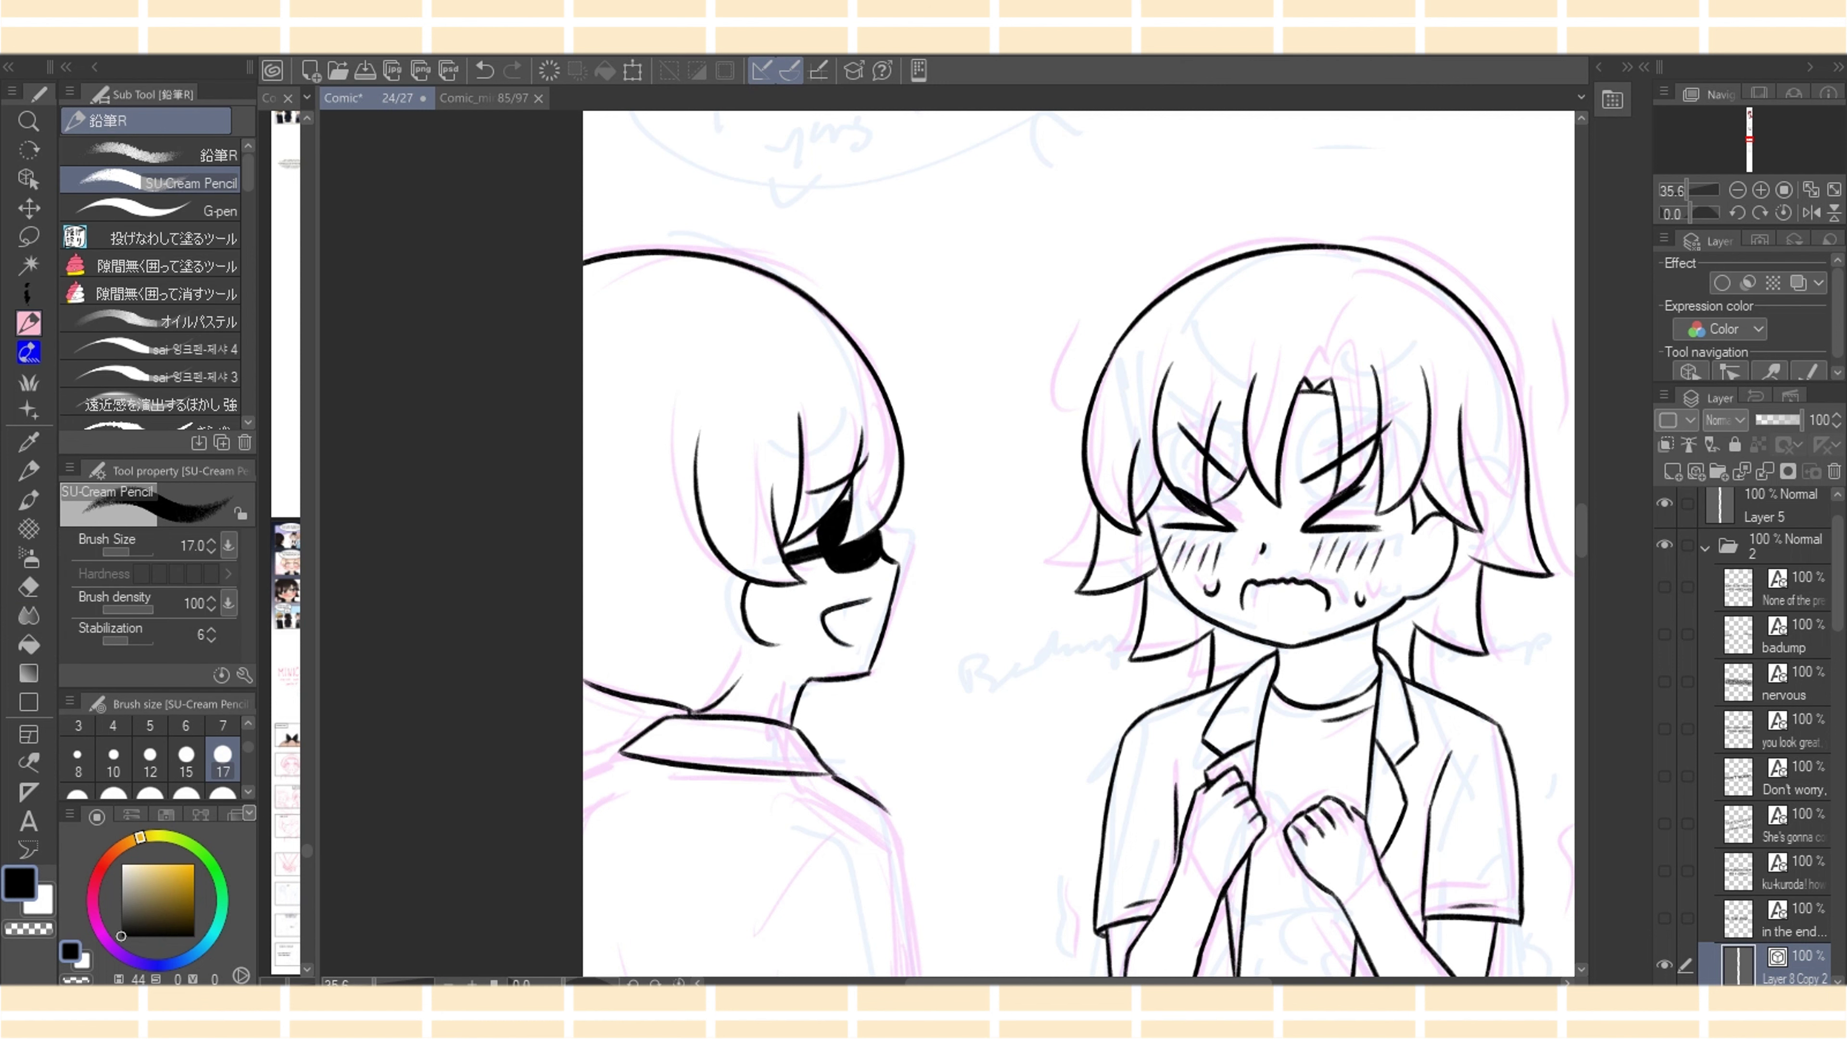
Undo the reshaped profile and try another lower nose and line down to the chin
drag(879, 549, 899, 568)
key(e)
key(p)
key(ctrl+z)
key(ctrl+z)
key(ctrl+z)
drag(881, 647, 871, 673)
key(ctrl+z)
key(ctrl+z)
key(ctrl+z)
drag(881, 551, 909, 562)
drag(908, 563, 870, 674)
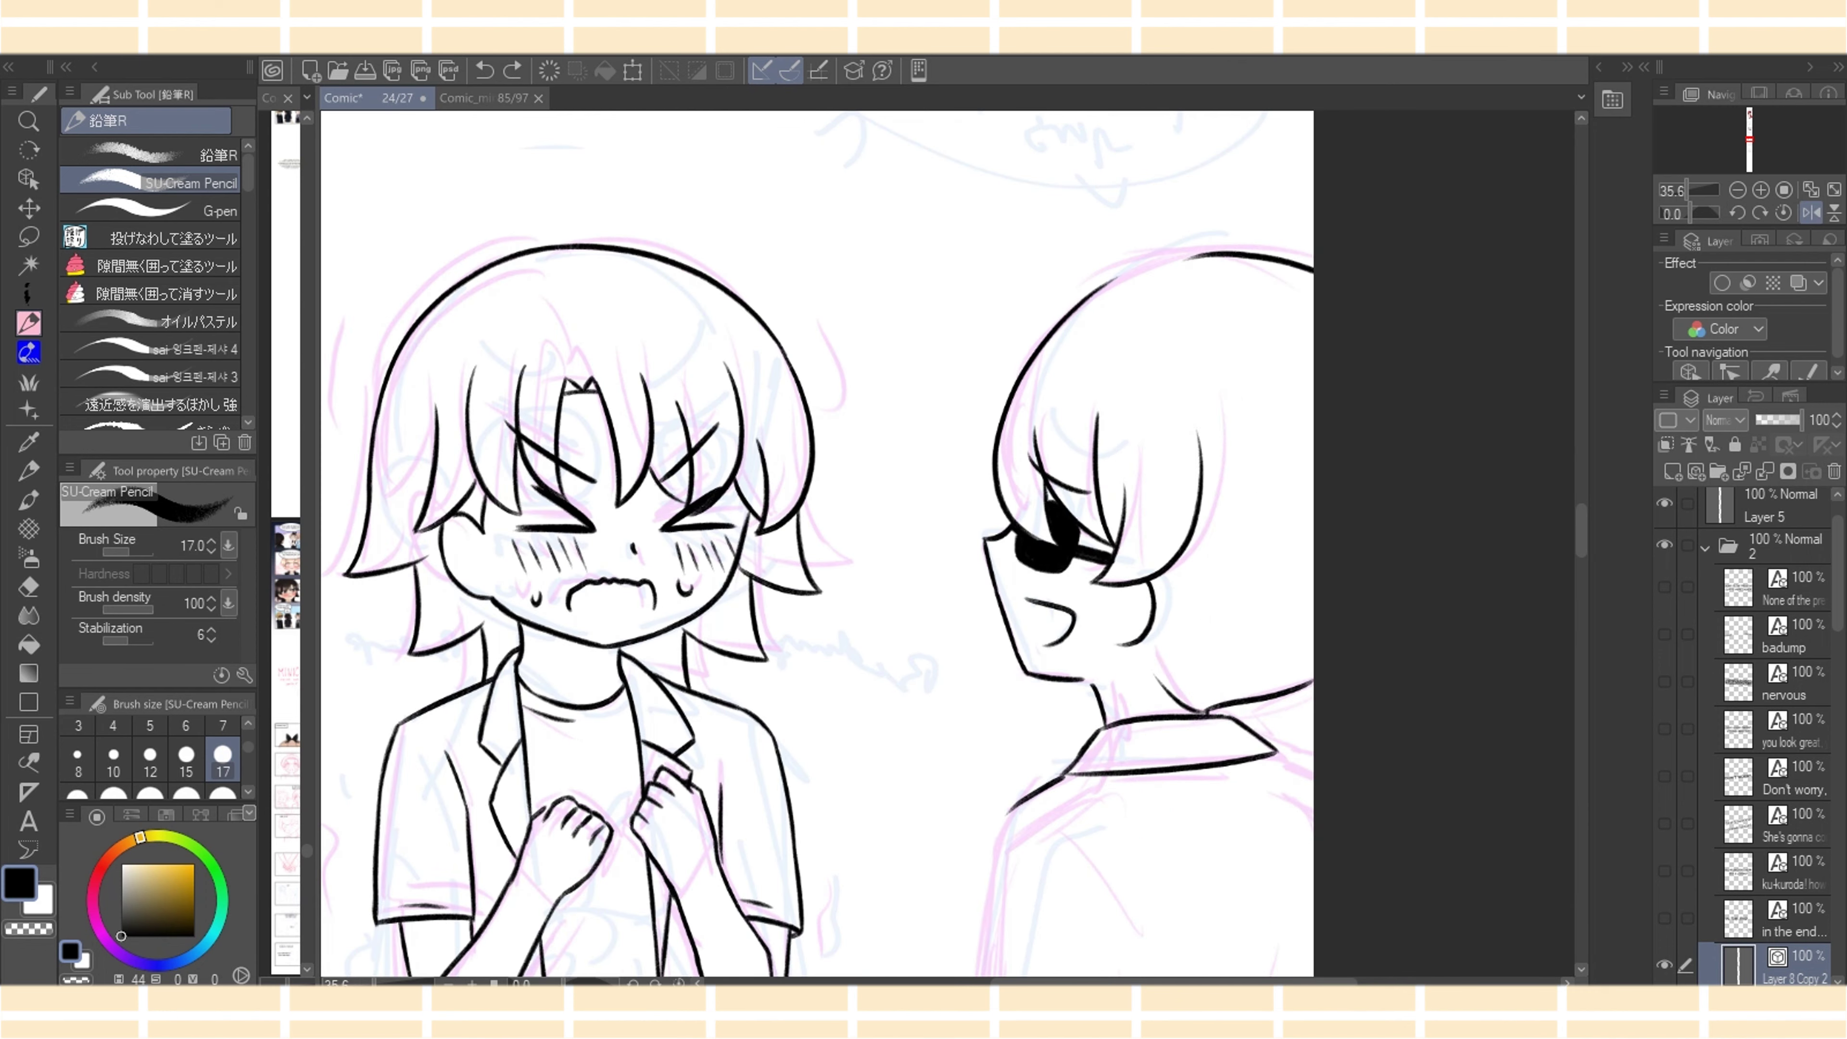
Refine the upper front curve of the facing character's head outline in the mirrored view
drag(1084, 297, 1191, 256)
key(ctrl+z)
drag(1073, 311, 1238, 255)
key(ctrl+z)
drag(1079, 307, 1211, 254)
click(1811, 213)
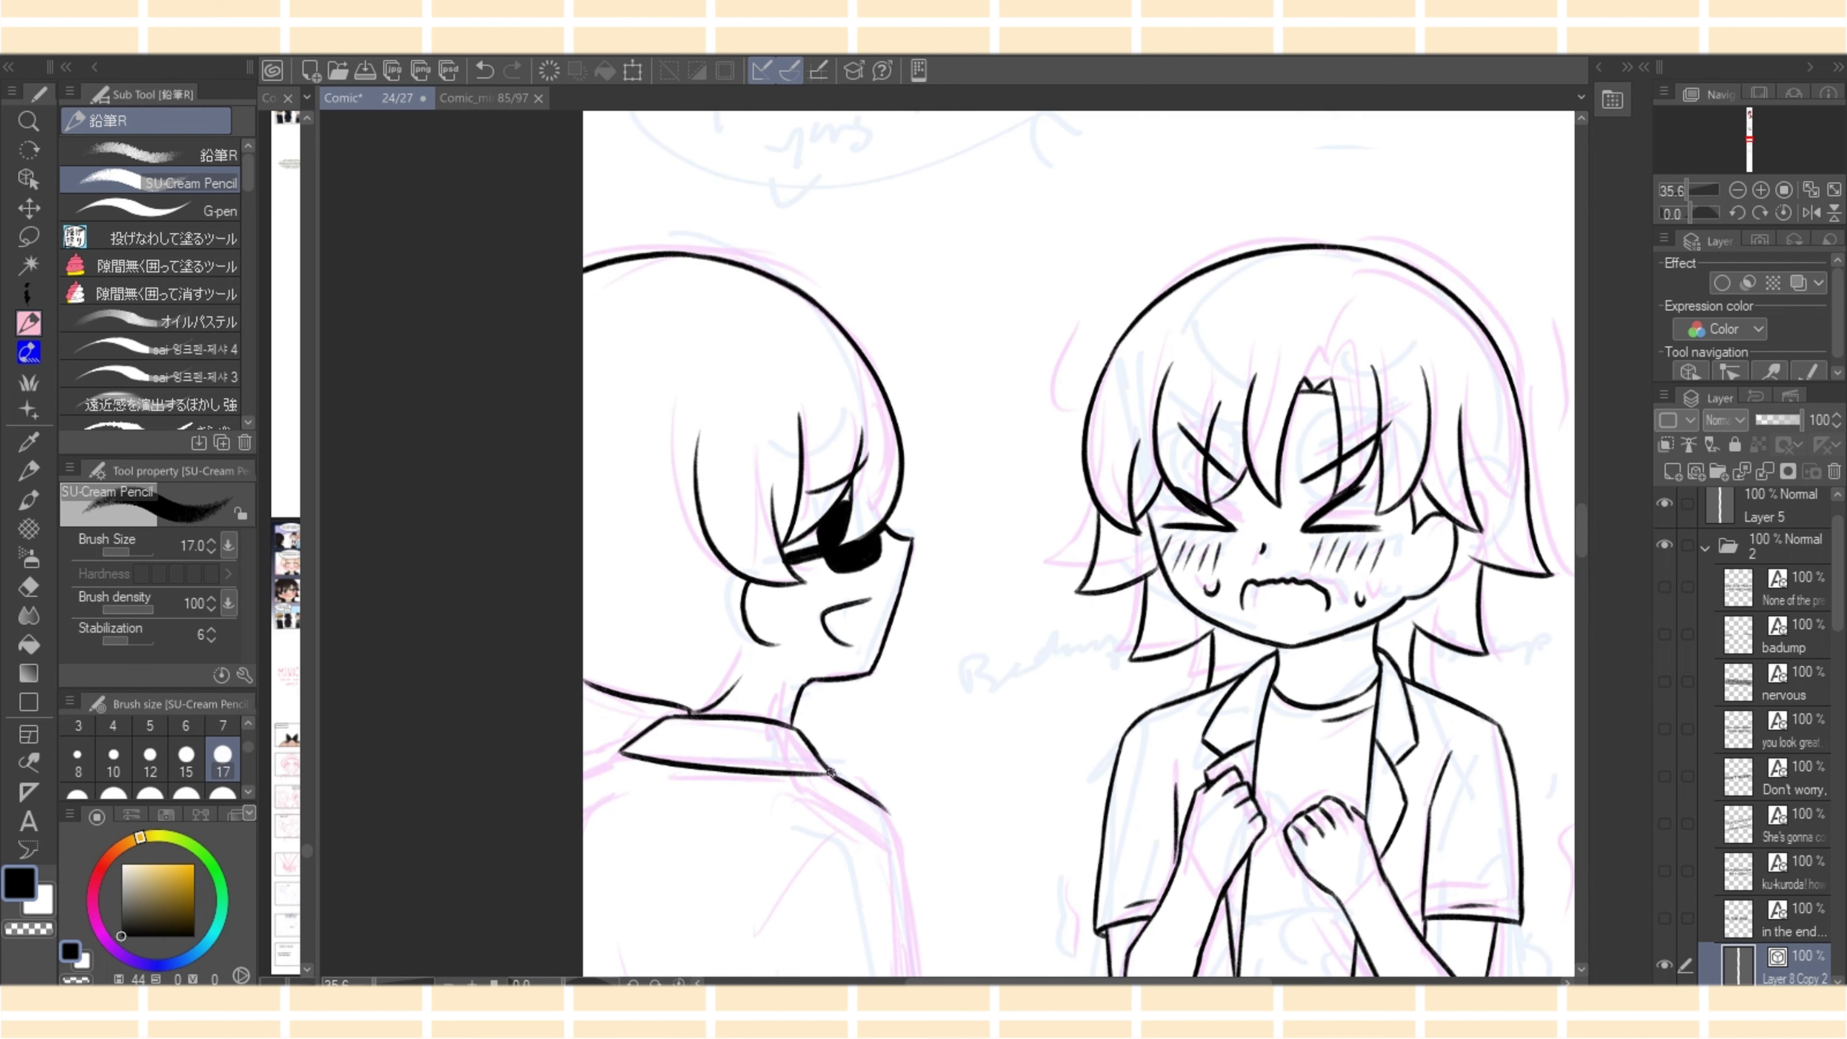
Ink the far shoulder line, the back fold and the inner and outer contours of the near sleeve
drag(583, 778, 623, 752)
scroll(1029, 706, down, 5)
mouse_move(831, 515)
mouse_down()
mouse_move(781, 622)
mouse_move(808, 821)
mouse_up()
drag(619, 693, 688, 852)
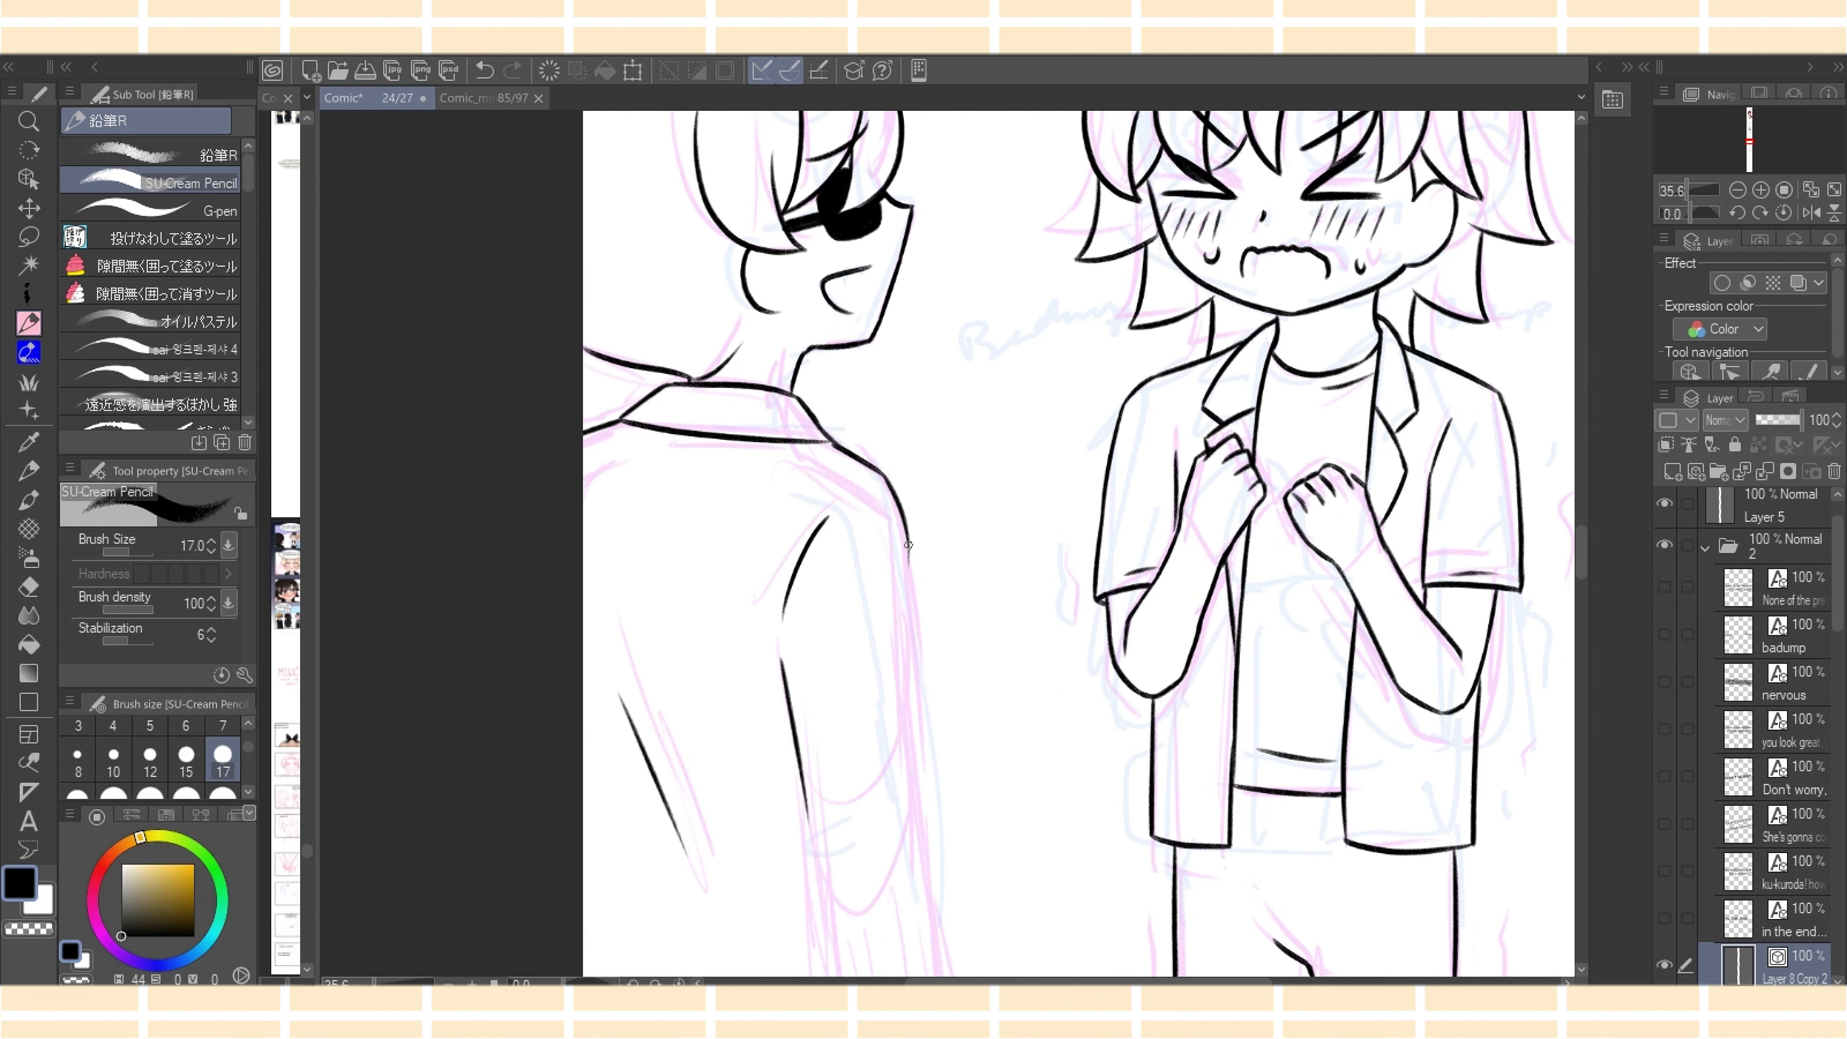
drag(907, 544, 918, 853)
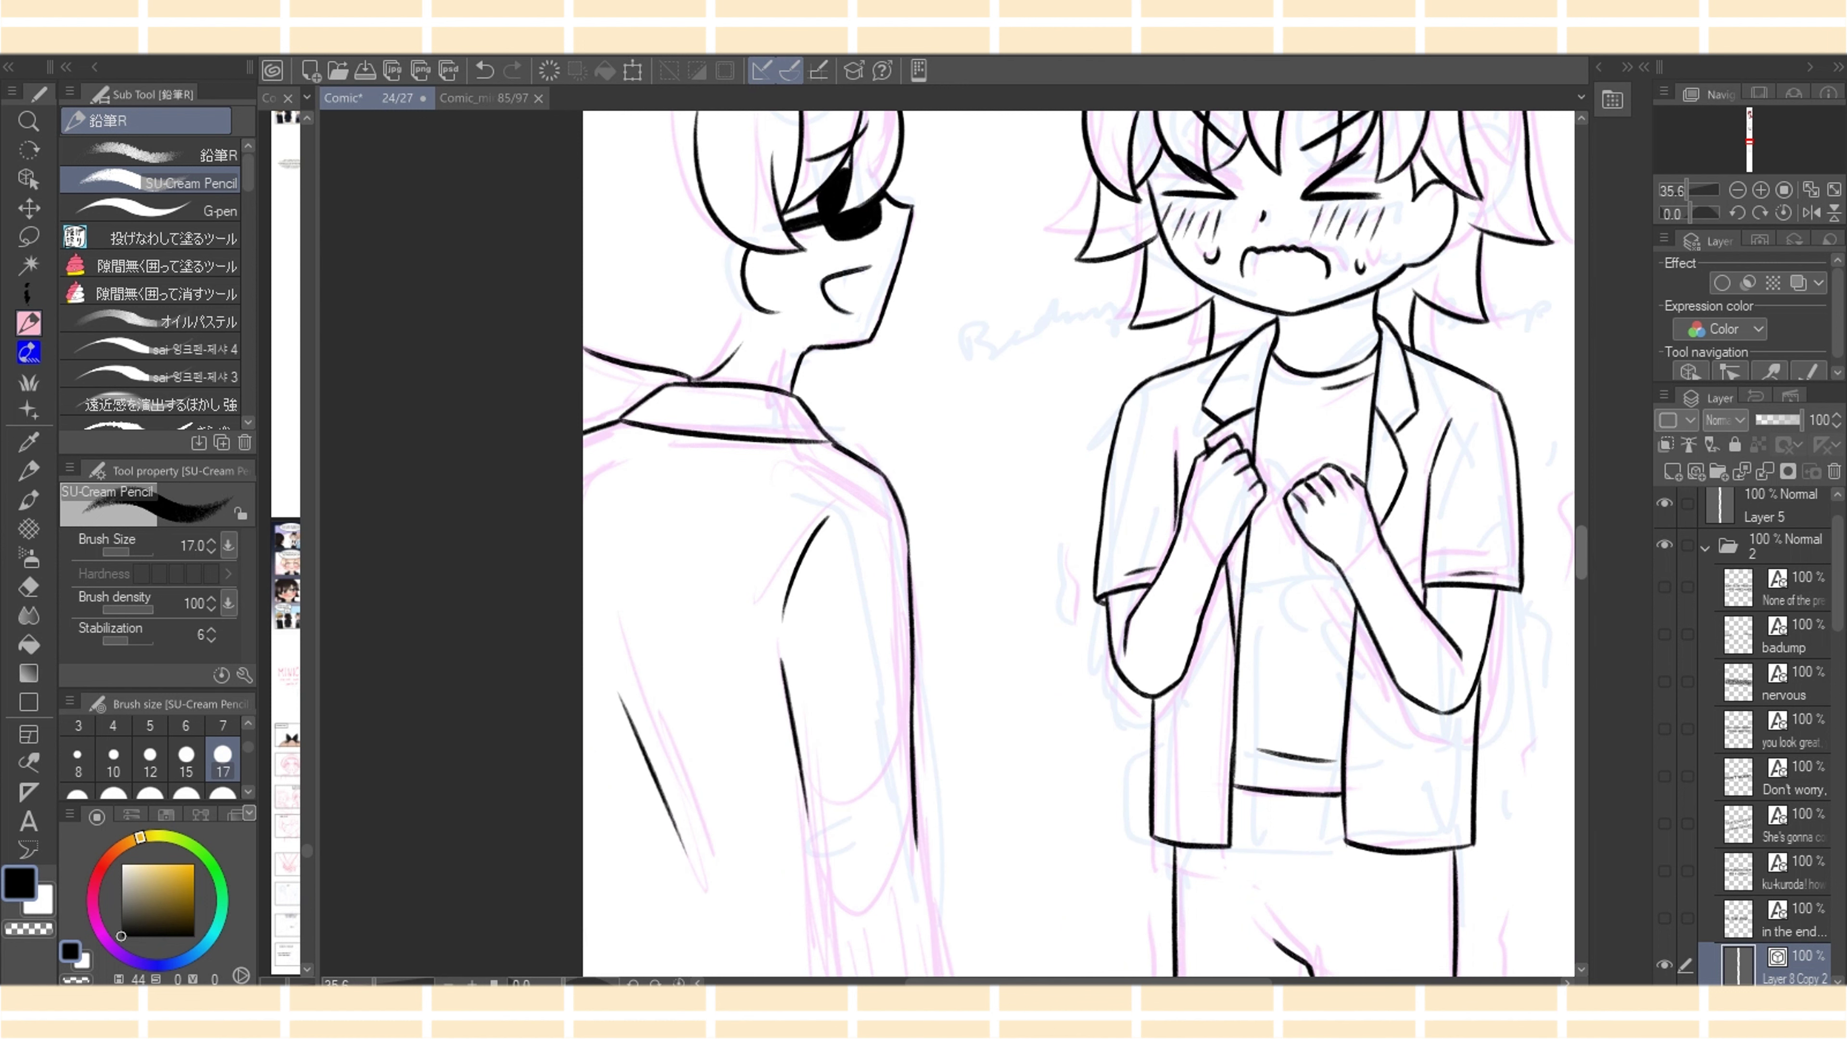
Extend both sleeve contours down into the caption box and ink the jacket's bottom hem
scroll(1078, 543, down, 5)
drag(917, 495, 943, 703)
drag(804, 465, 838, 756)
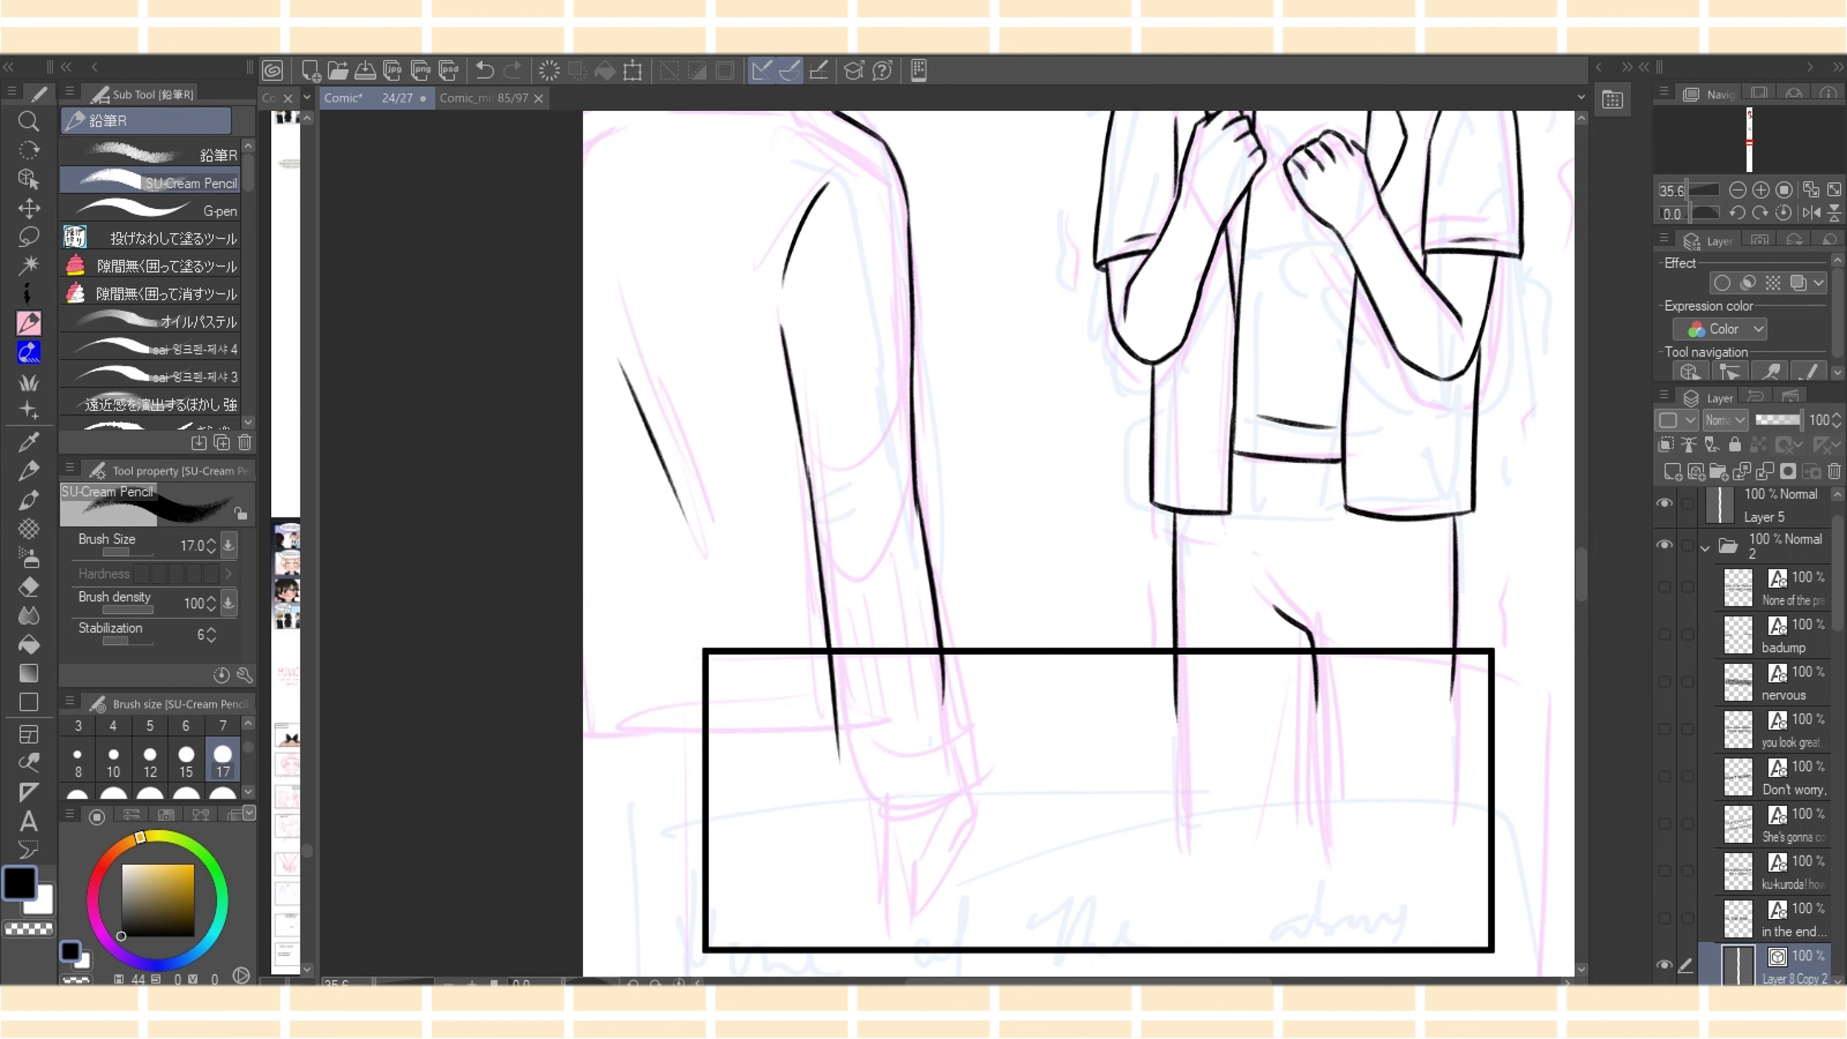
drag(578, 734, 784, 741)
scroll(1078, 543, up, 5)
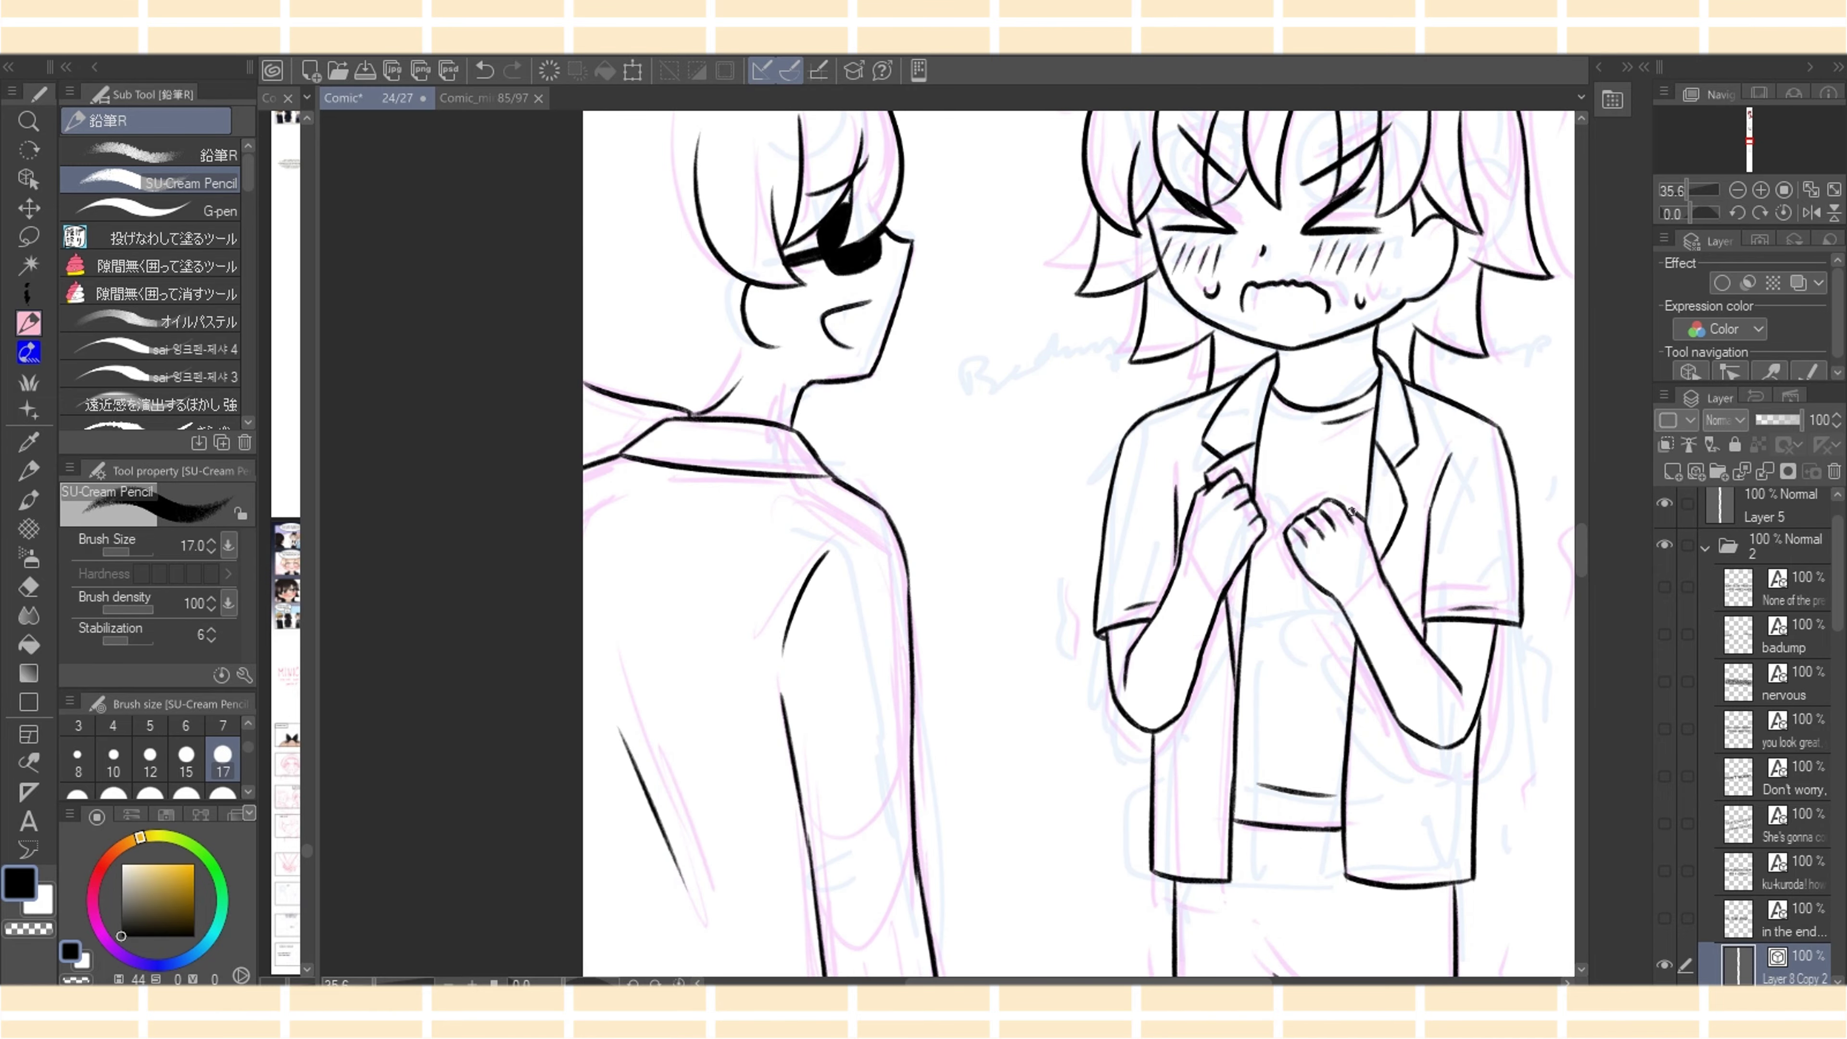
Erase the finger and knuckle lines of the flustered character's fist on the ear side
drag(1342, 507, 1357, 513)
key(ctrl+z)
click(1811, 211)
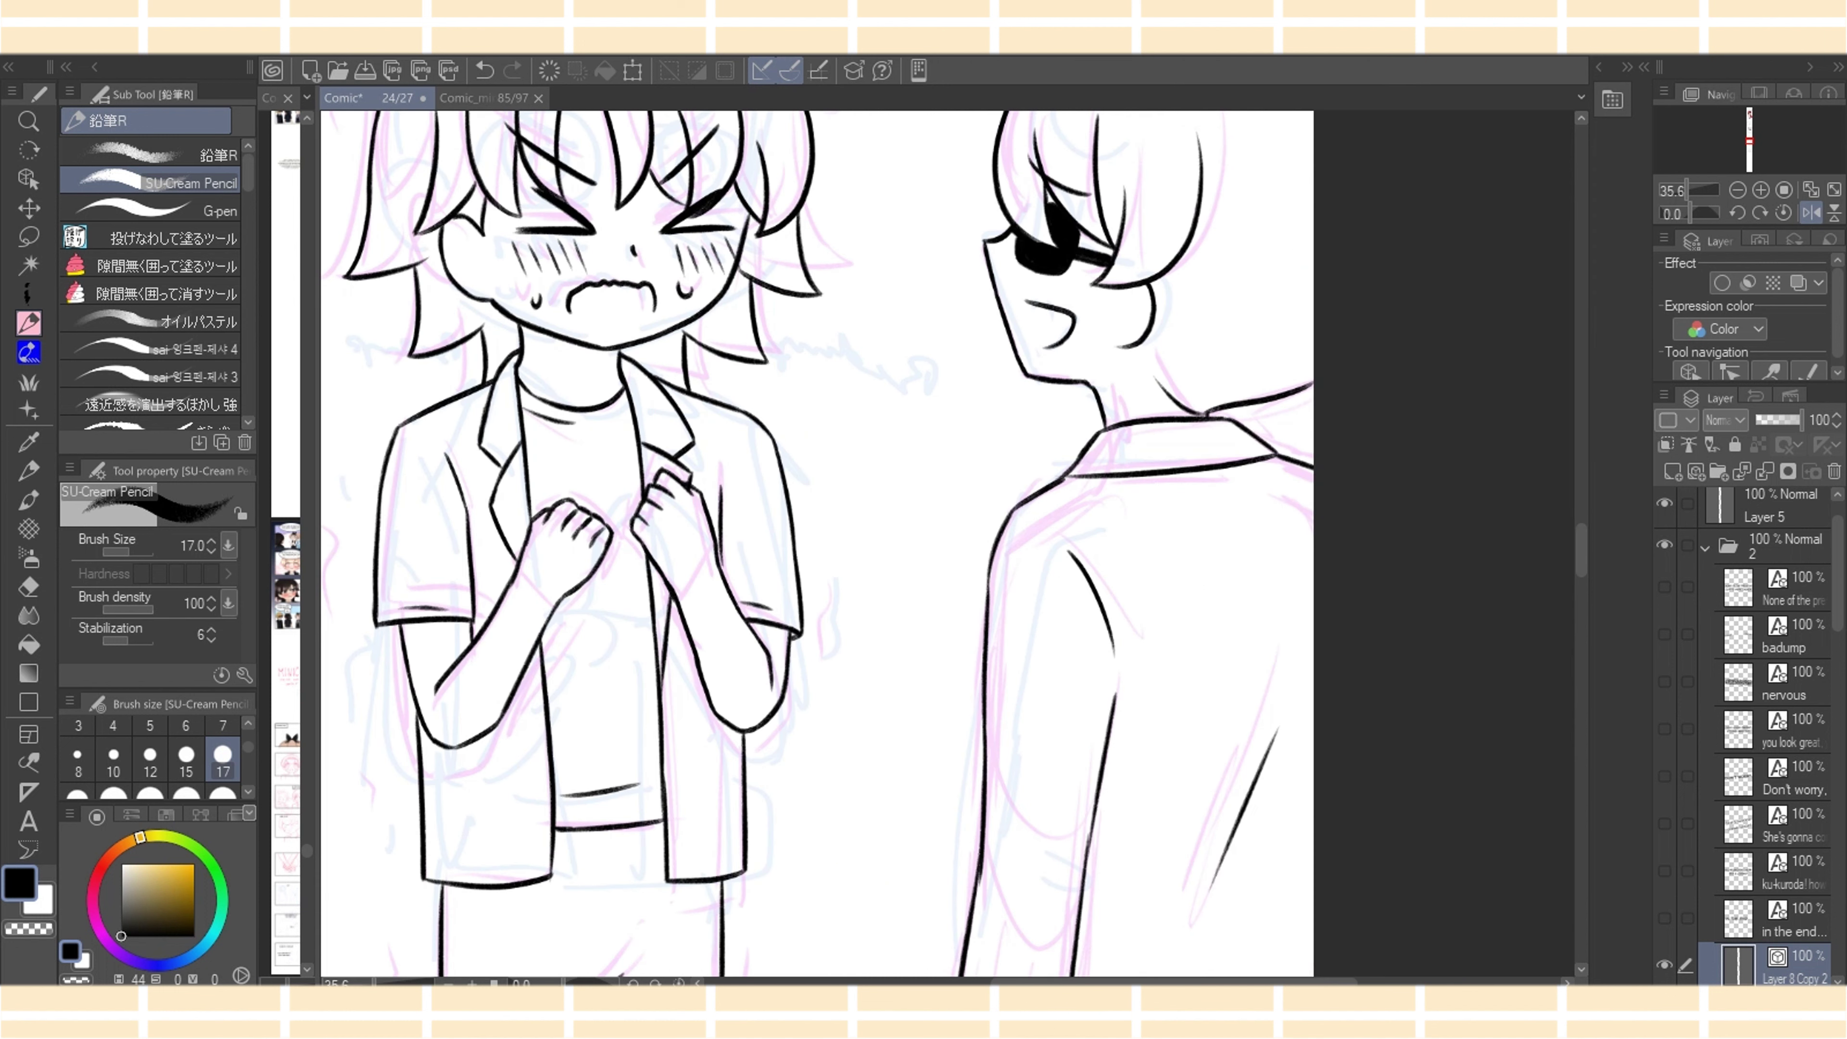
drag(645, 517, 663, 530)
key(e)
mouse_move(552, 502)
mouse_down()
mouse_move(614, 520)
mouse_move(543, 514)
mouse_move(564, 493)
mouse_move(585, 501)
mouse_move(524, 523)
mouse_move(527, 561)
mouse_up()
key(p)
key(e)
key(ctrl+z)
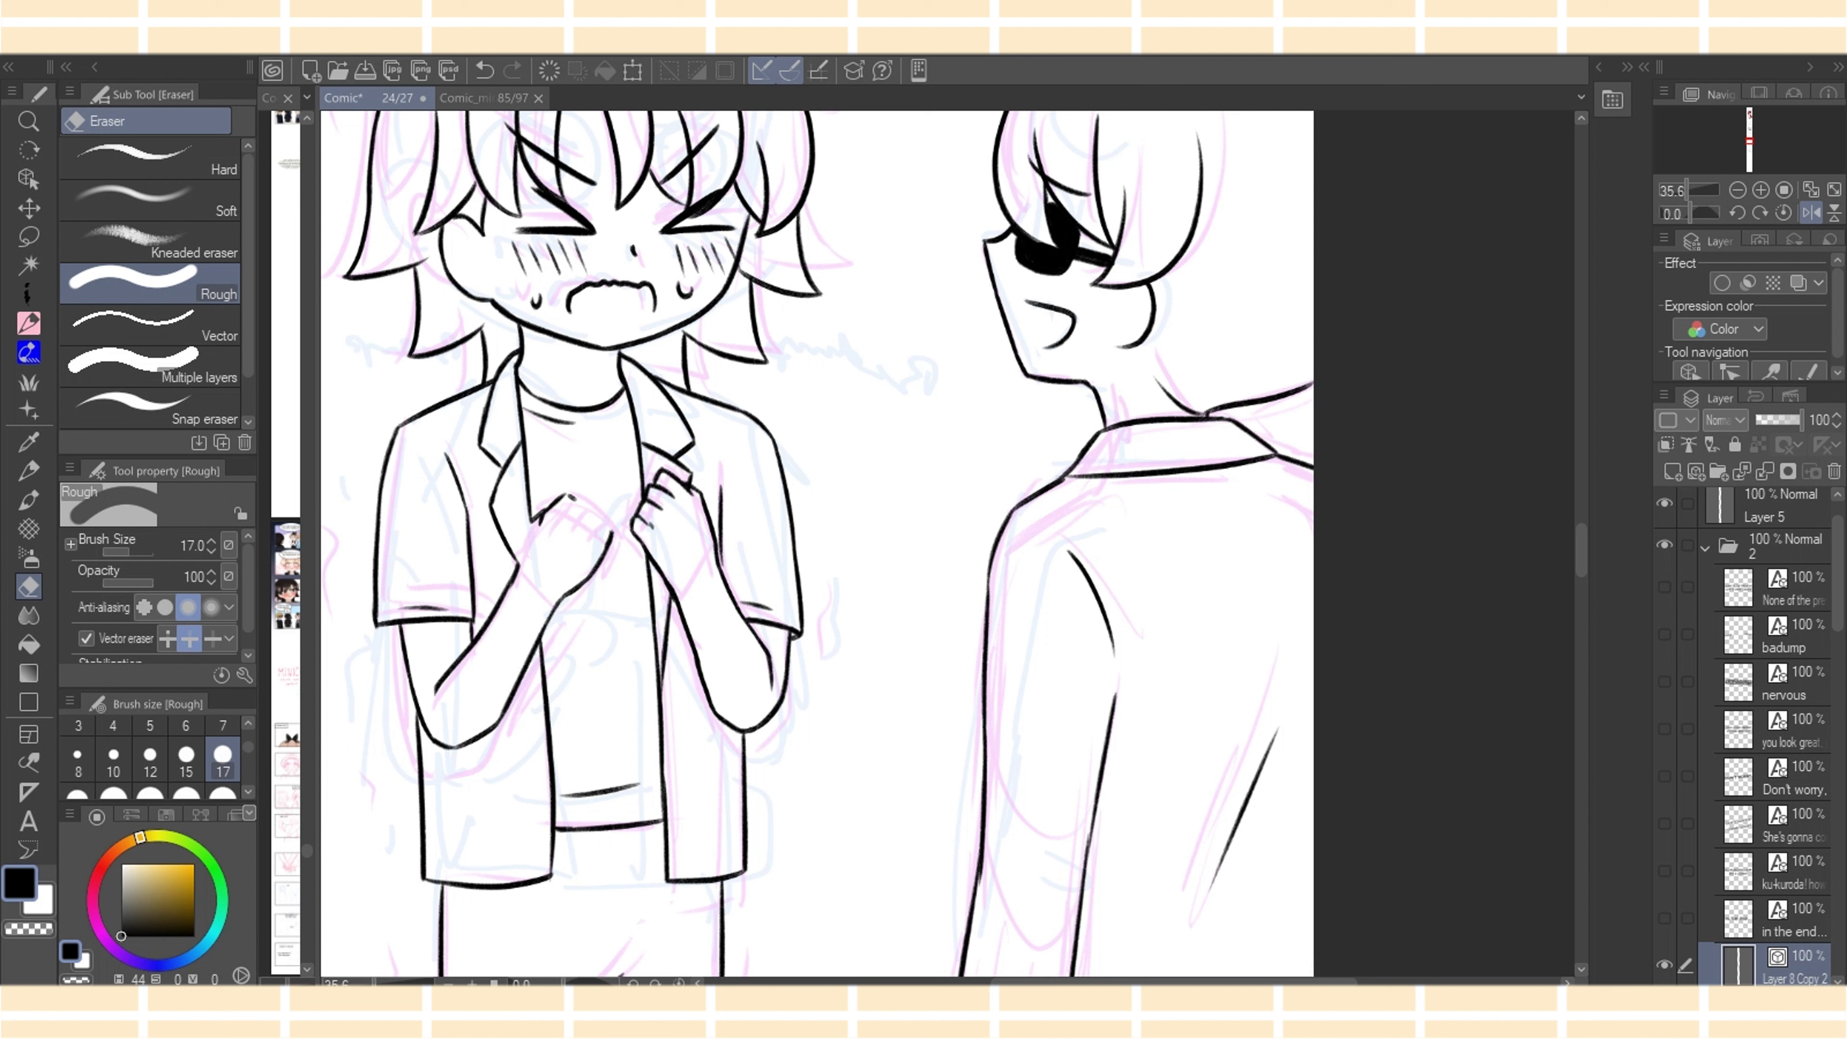
key(p)
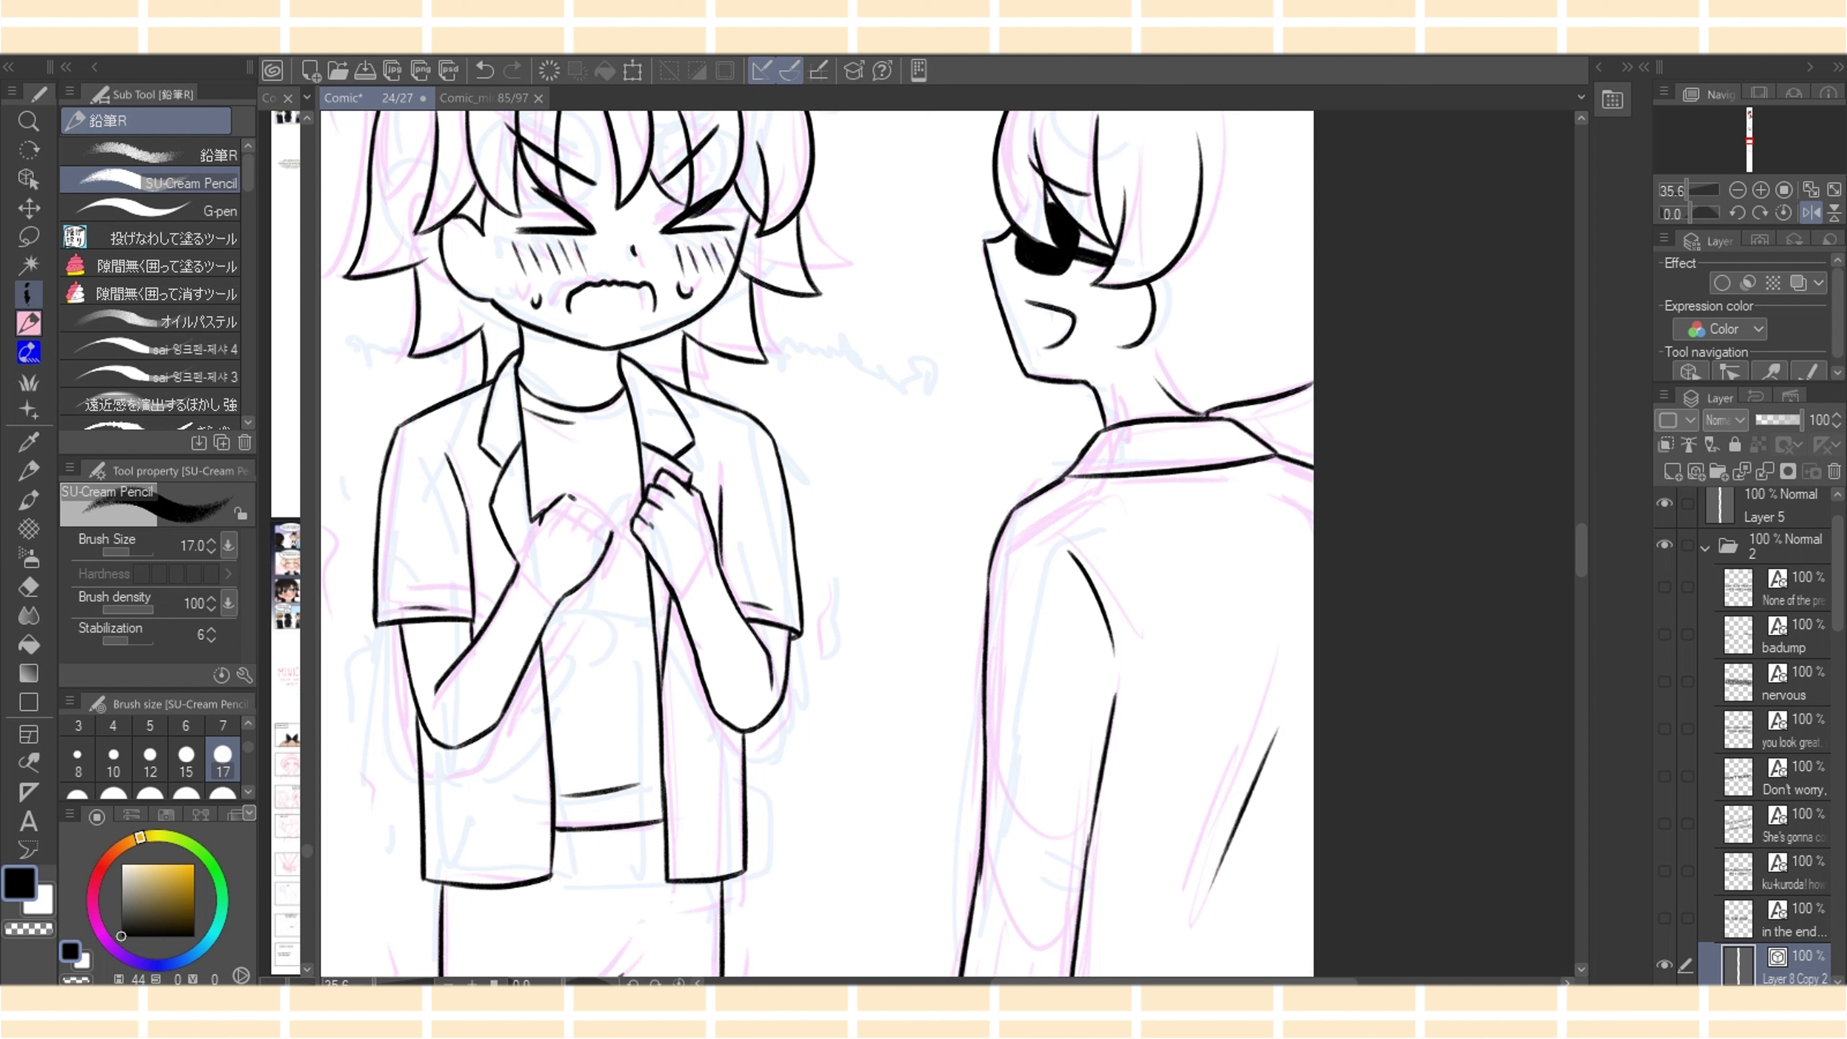
key(e)
key(p)
Ink the back contour of the erased fist from the wrist up to the first knuckle
drag(534, 527, 520, 563)
drag(374, 982, 375, 983)
drag(1090, 982, 1030, 982)
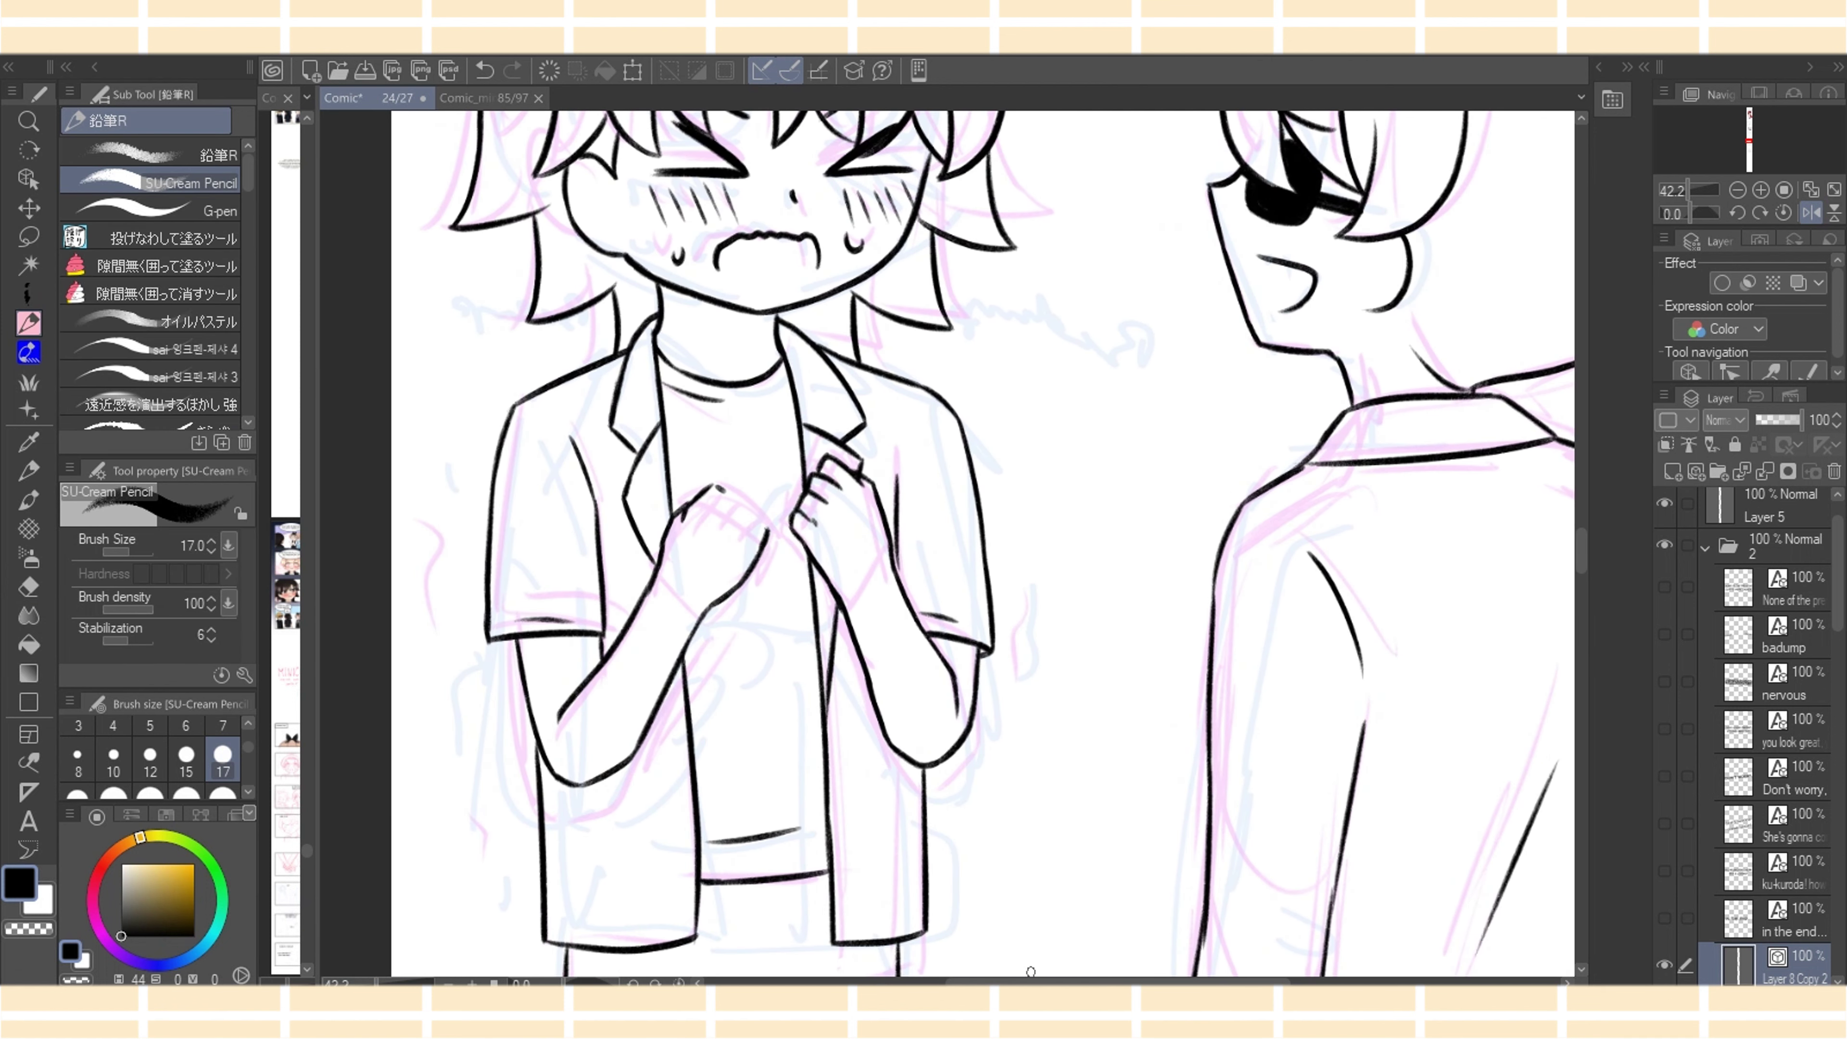
key(e)
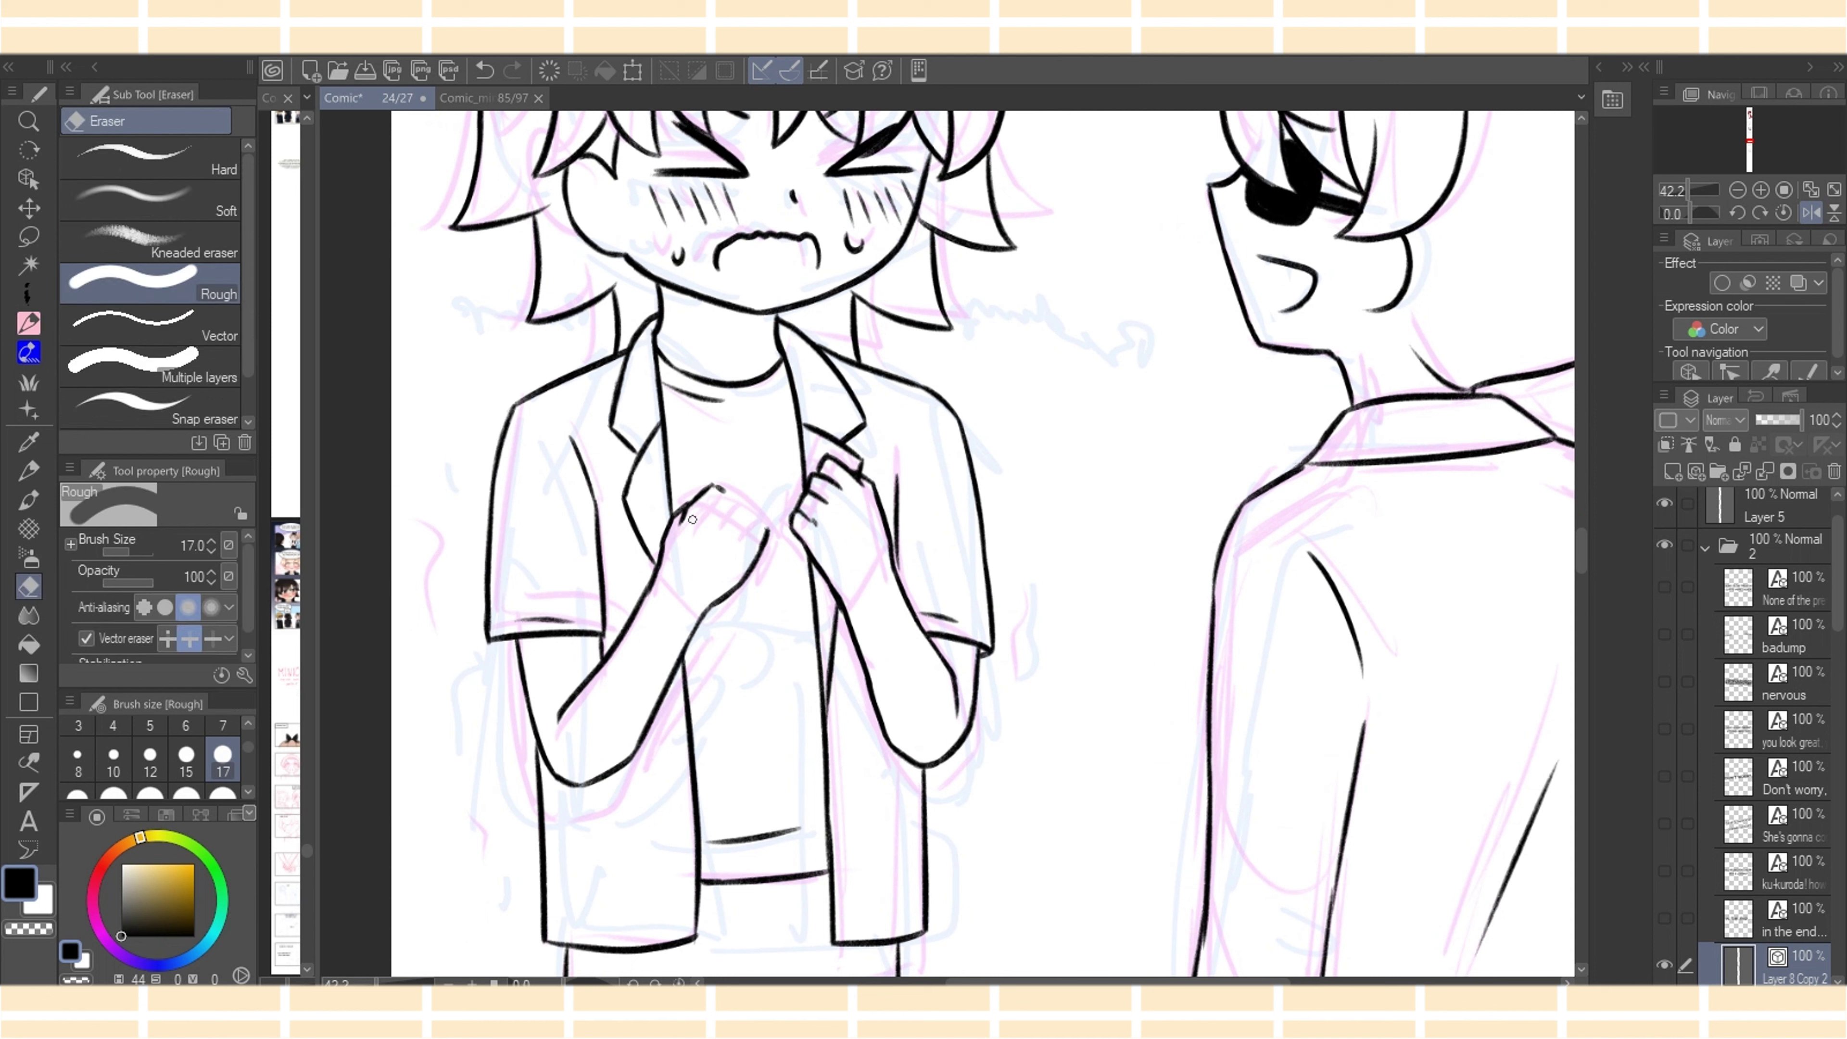
key(p)
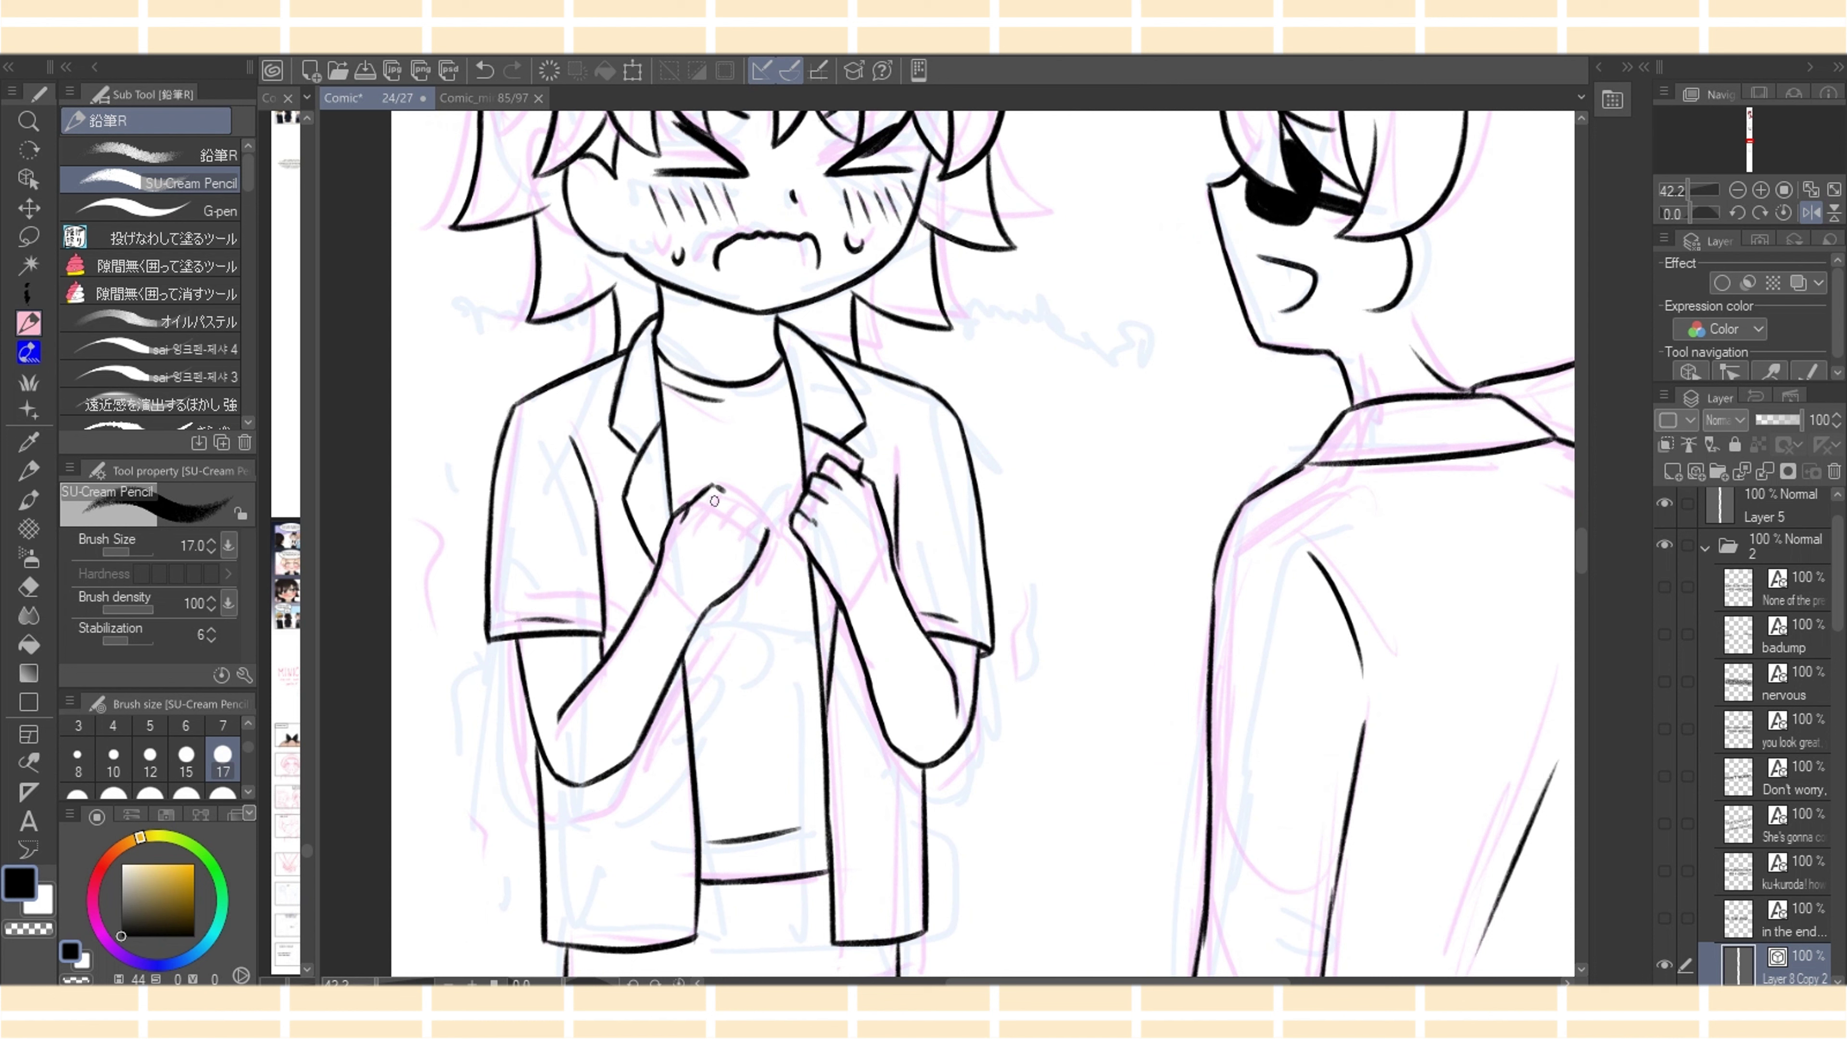
Redraw the curled fingers of that fist and its outer edge down toward the wrist
key(ctrl+z)
mouse_move(682, 520)
mouse_down()
mouse_move(727, 494)
mouse_move(751, 515)
mouse_move(721, 526)
mouse_move(733, 512)
mouse_up()
key(ctrl+z)
key(ctrl+z)
key(ctrl+z)
drag(734, 511, 754, 519)
key(ctrl+z)
key(ctrl+z)
key(ctrl+z)
key(ctrl+z)
mouse_move(753, 515)
mouse_down()
mouse_move(759, 553)
mouse_move(733, 587)
mouse_up()
key(e)
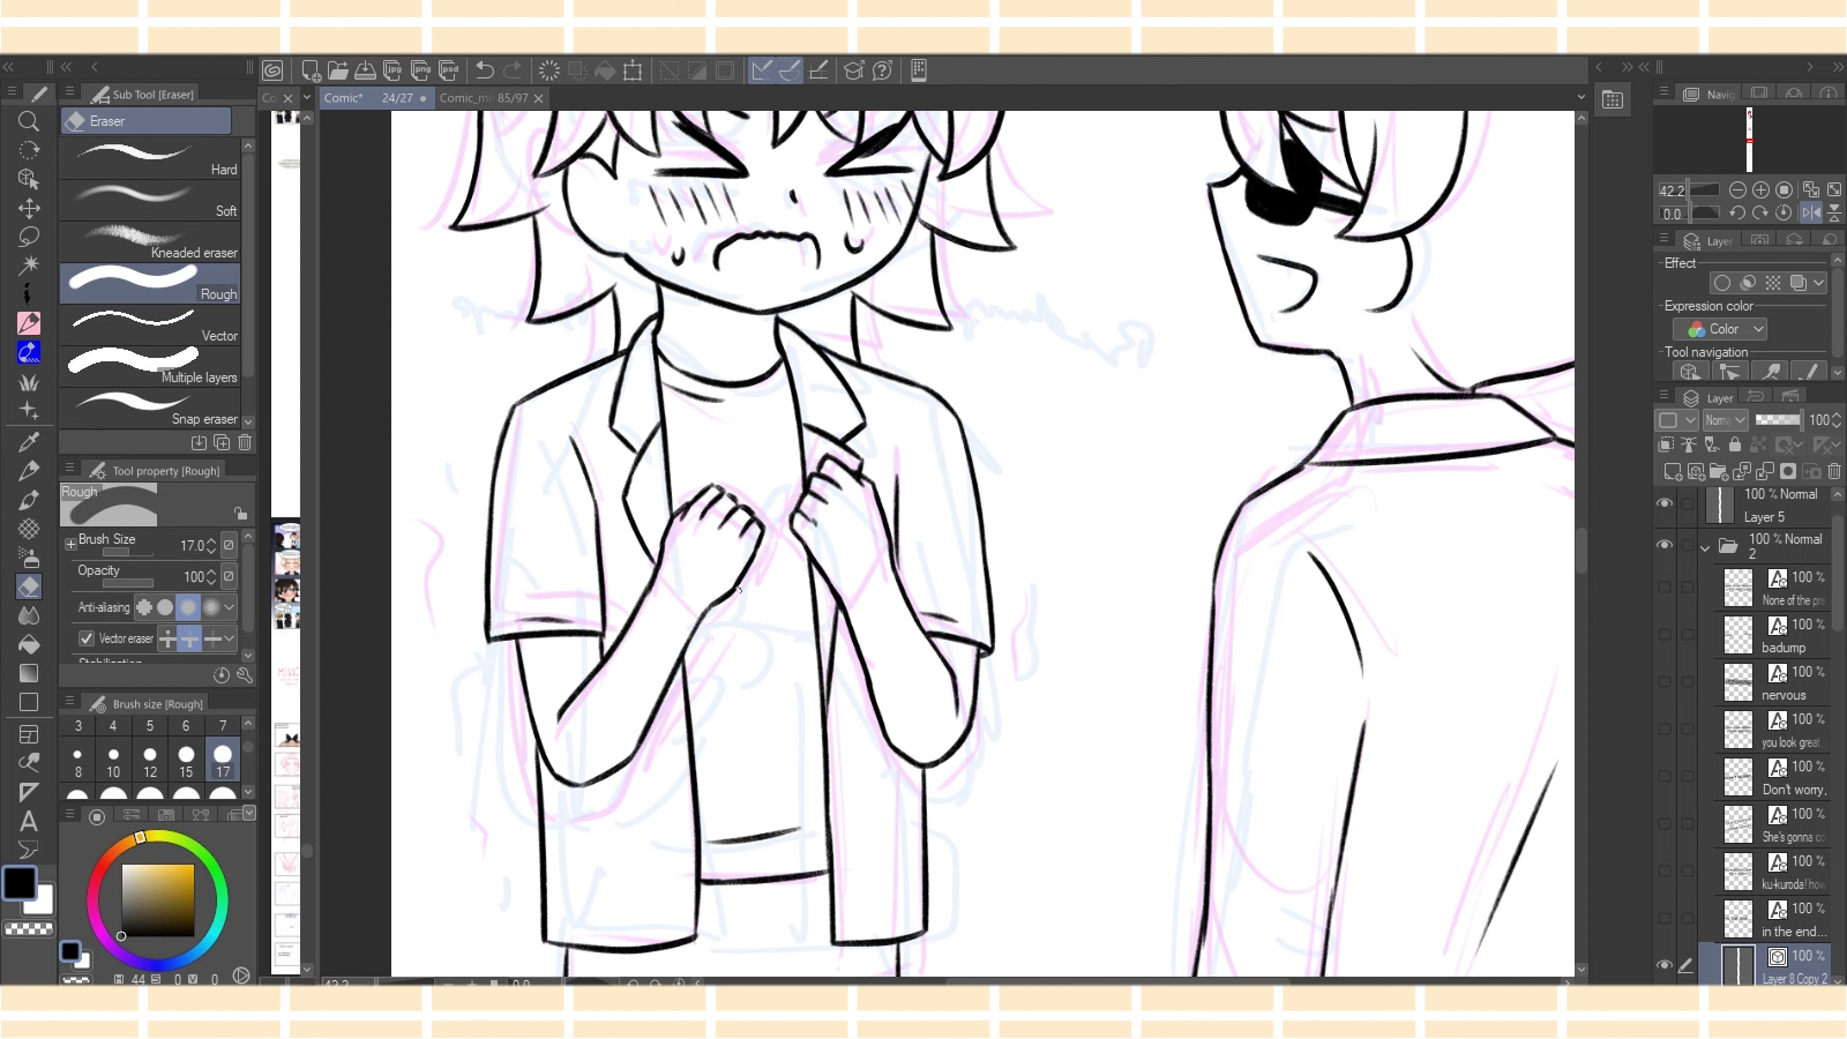
Clean up and rejoin the line between the redrawn fist and the forearm
key(p)
key(e)
key(p)
key(e)
drag(705, 614, 738, 583)
key(p)
key(ctrl+z)
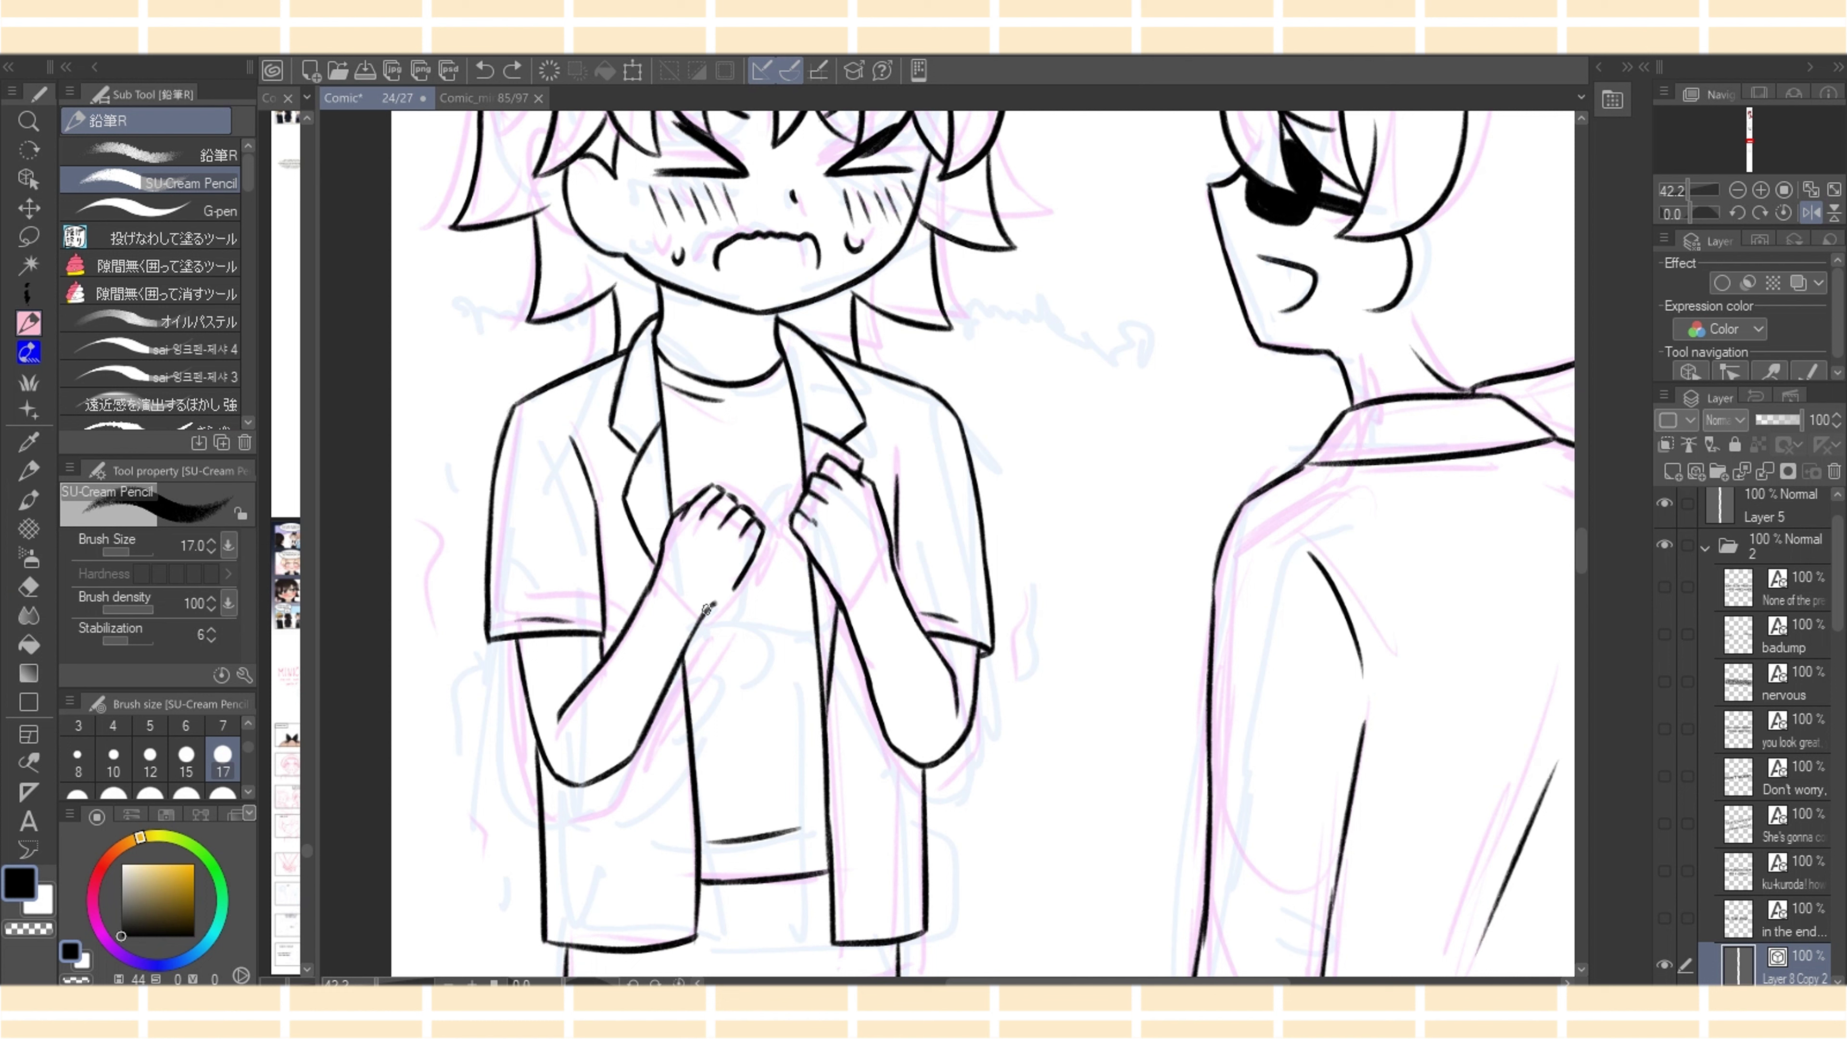
drag(706, 609, 742, 580)
key(ctrl+z)
key(ctrl+z)
Mirror the canvas view and erase the raised finger line of the flustered character's fist beside the collar
click(1810, 212)
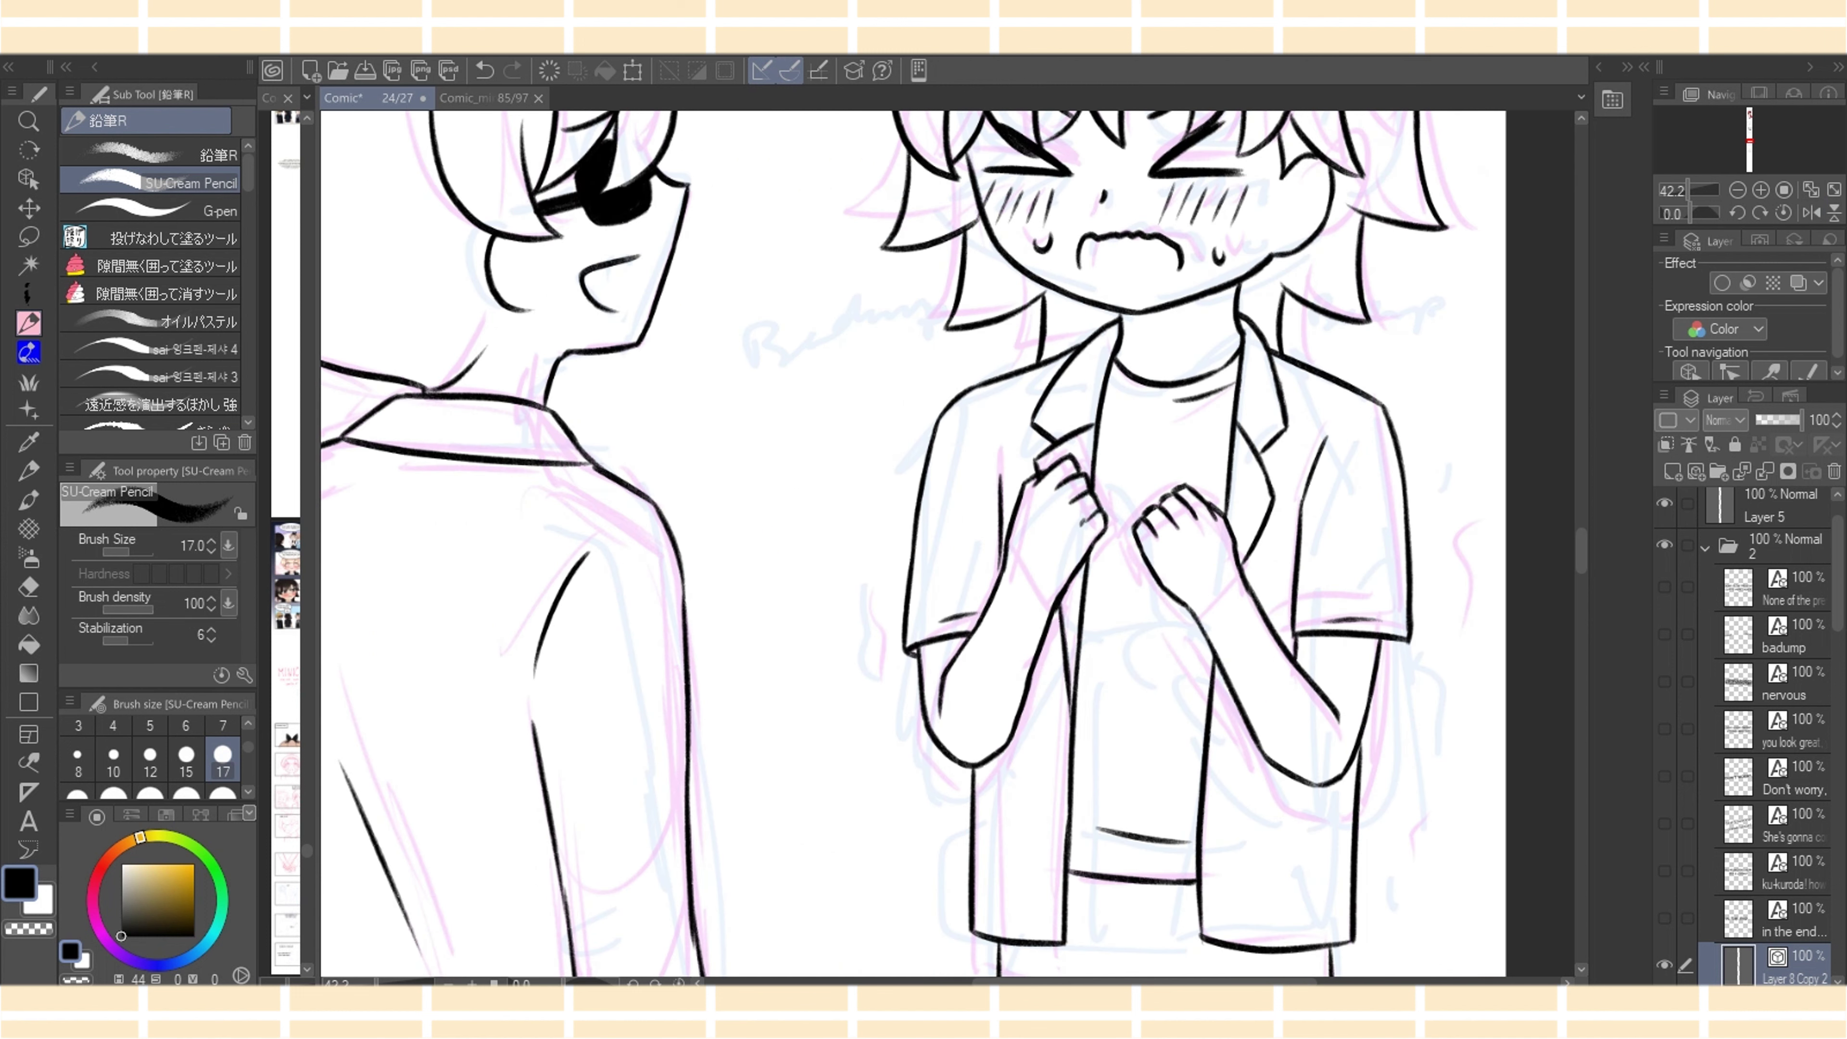
key(h)
key(e)
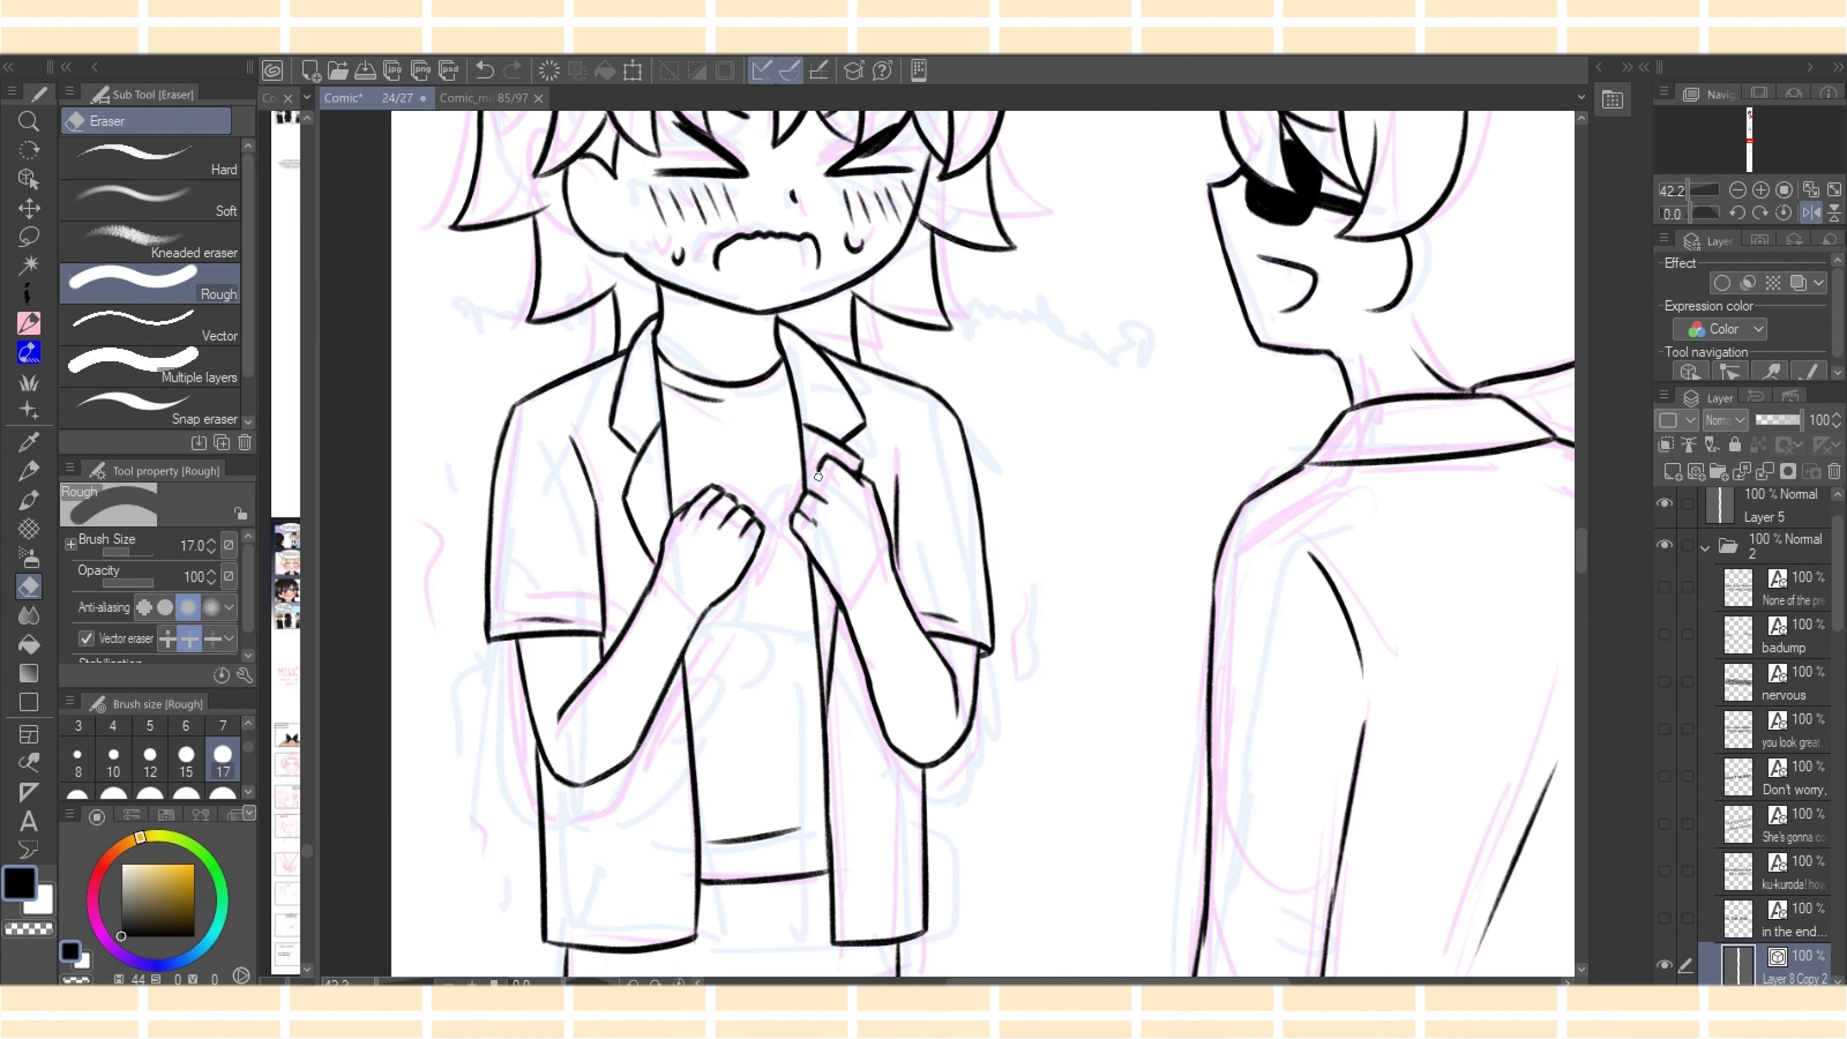
key(p)
key(h)
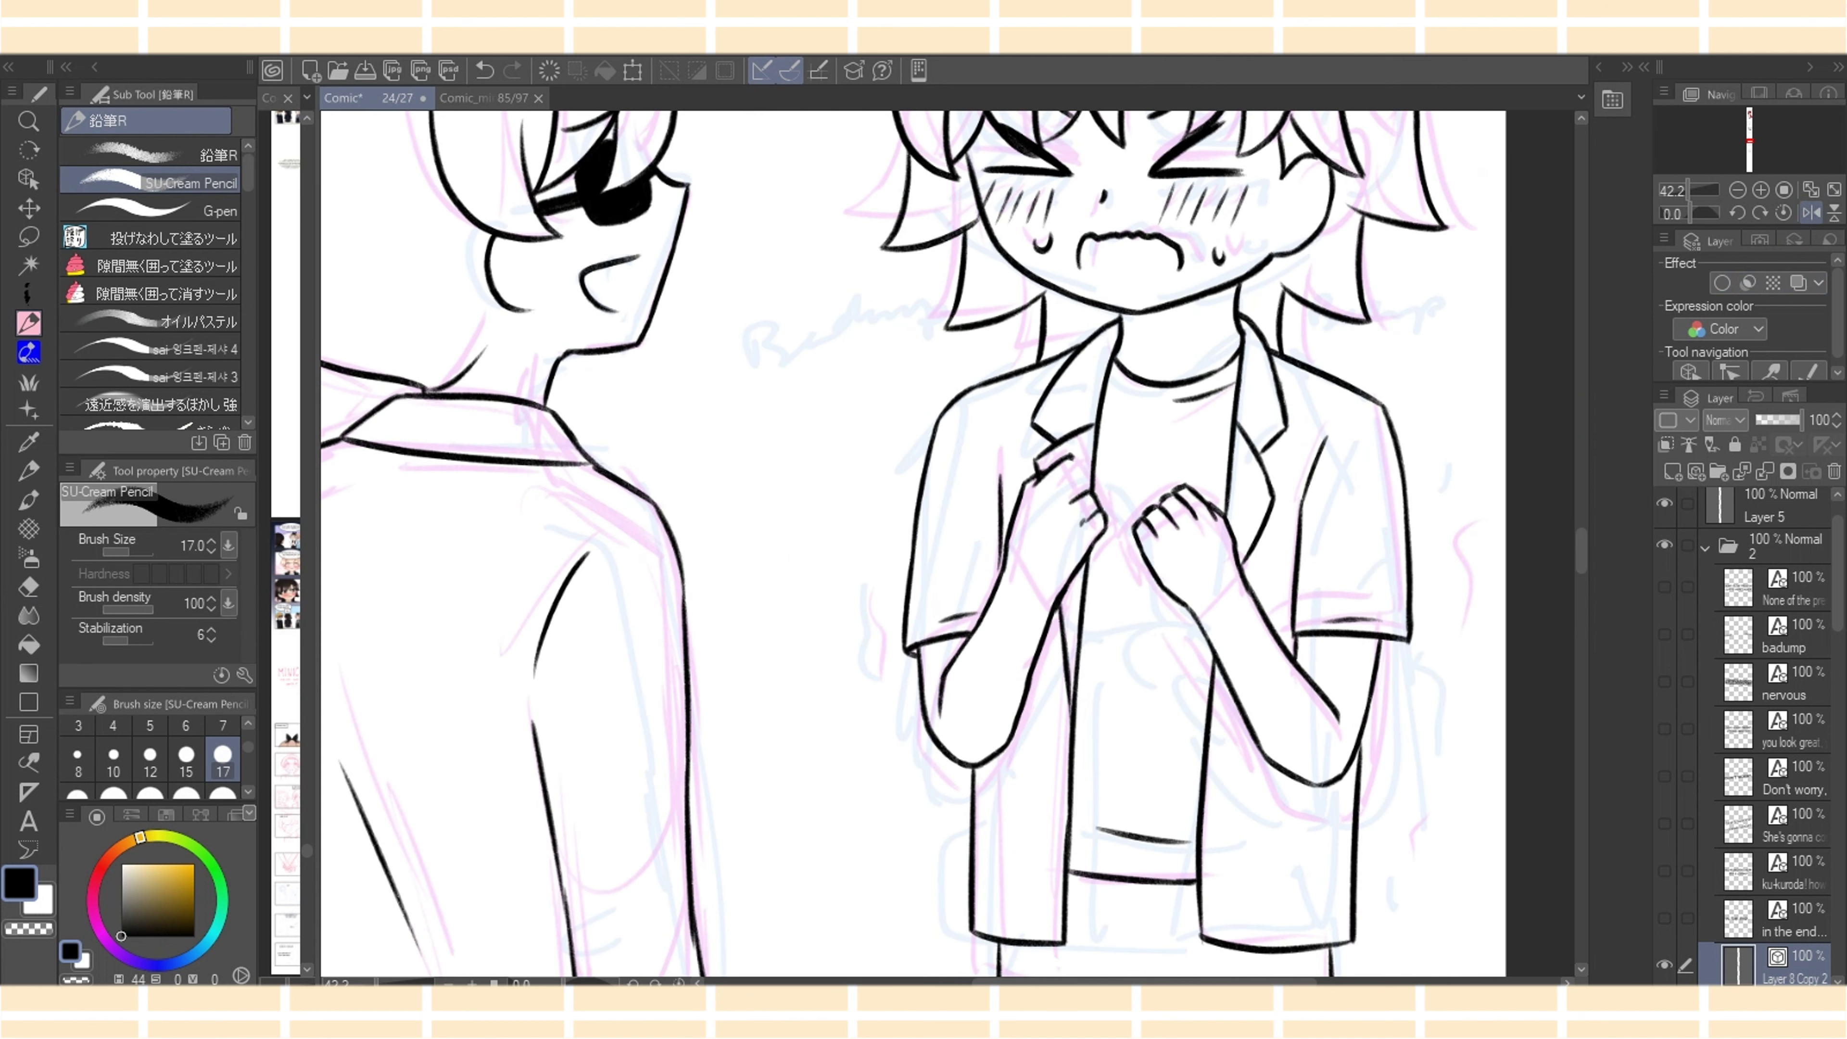
key(e)
key(ctrl+z)
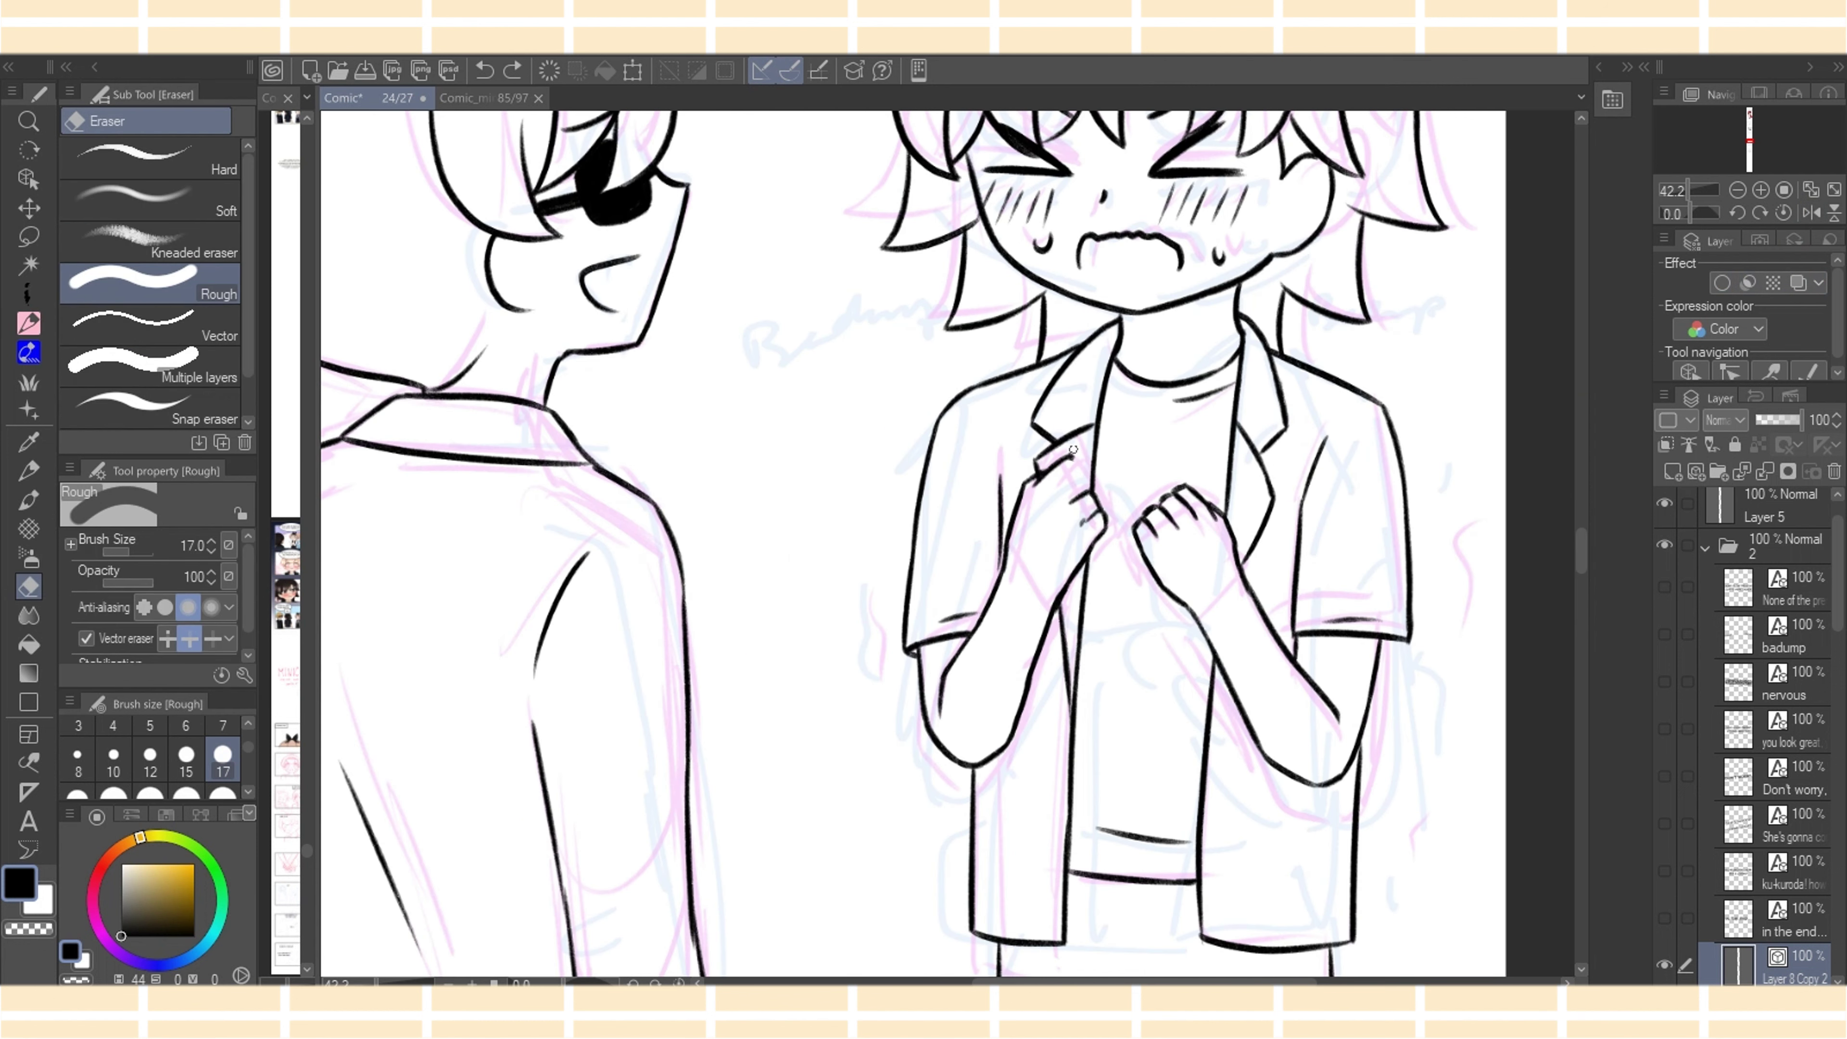
key(ctrl+y)
key(p)
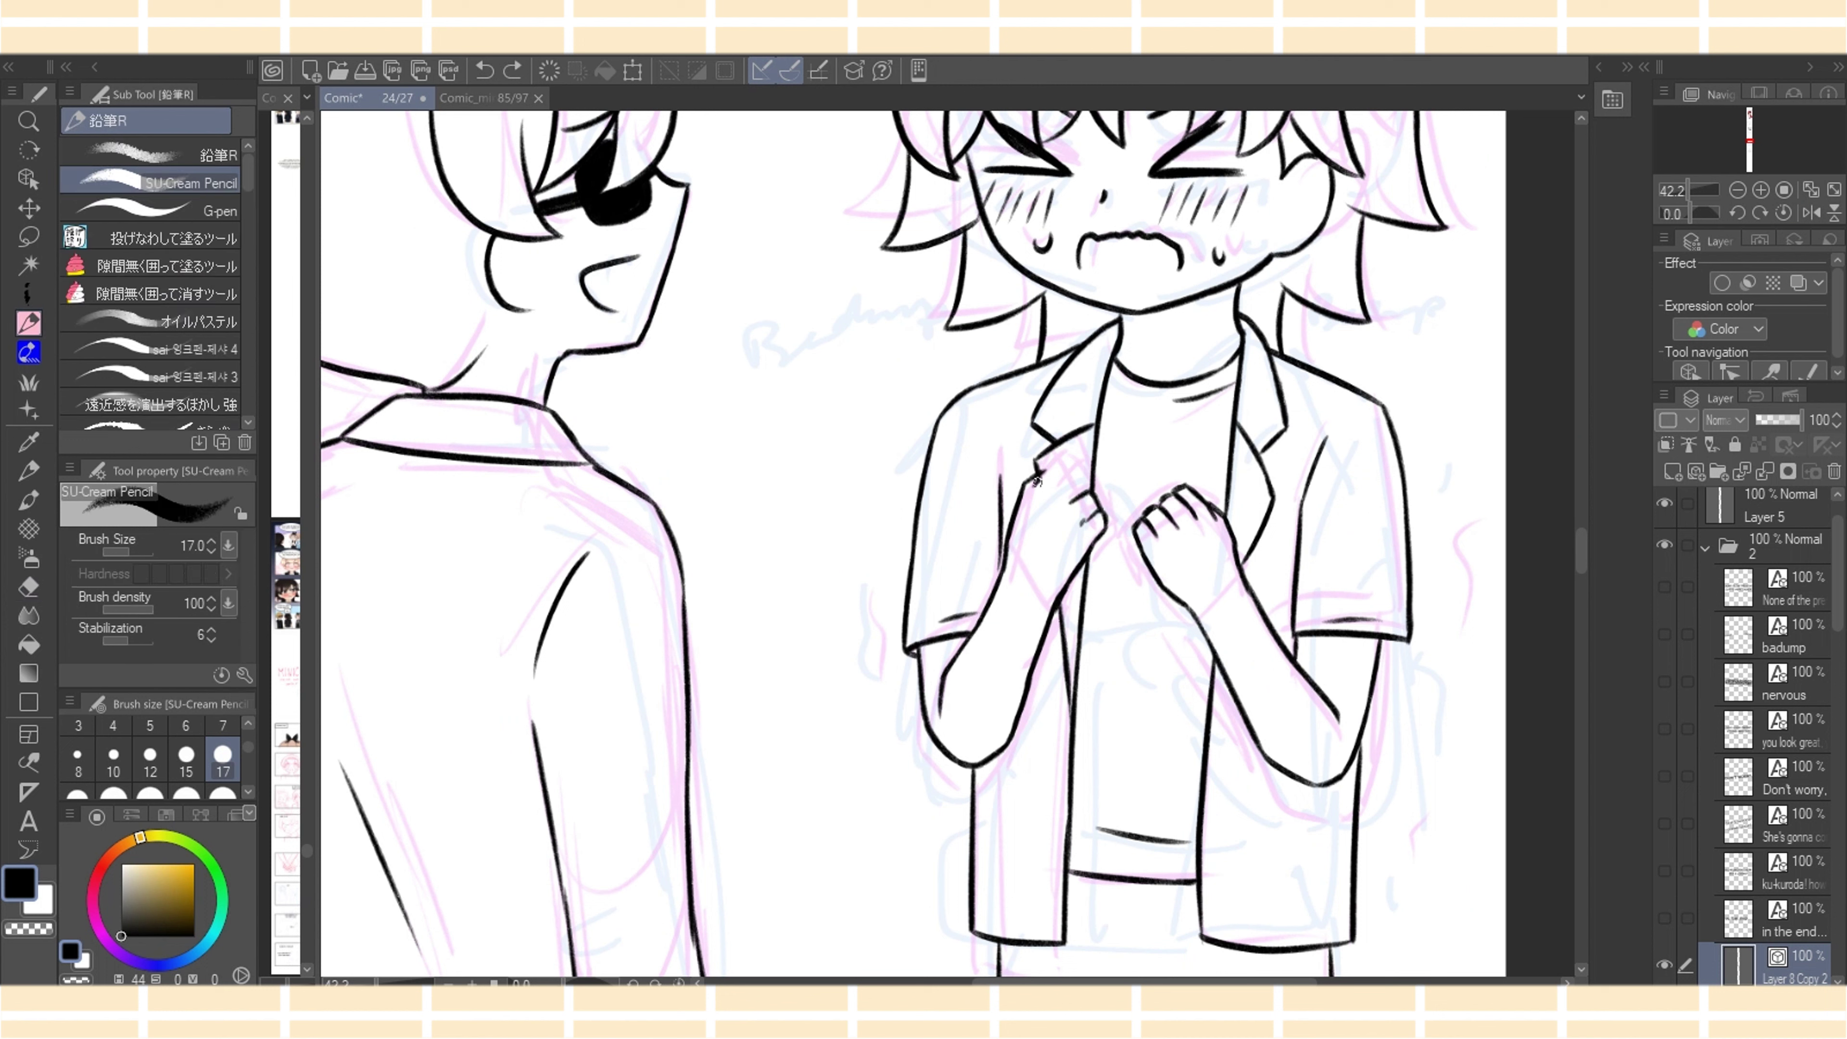
Redraw the bent index finger and knuckle lines of that fist, retrying strokes until the finger shape closes cleanly
drag(1071, 461, 1103, 511)
key(ctrl+z)
key(ctrl+z)
drag(1023, 493, 1044, 480)
key(ctrl+z)
key(ctrl+z)
key(ctrl+z)
mouse_move(1040, 478)
mouse_down()
mouse_move(1073, 457)
mouse_move(1081, 477)
mouse_up()
key(e)
key(p)
key(ctrl+z)
key(e)
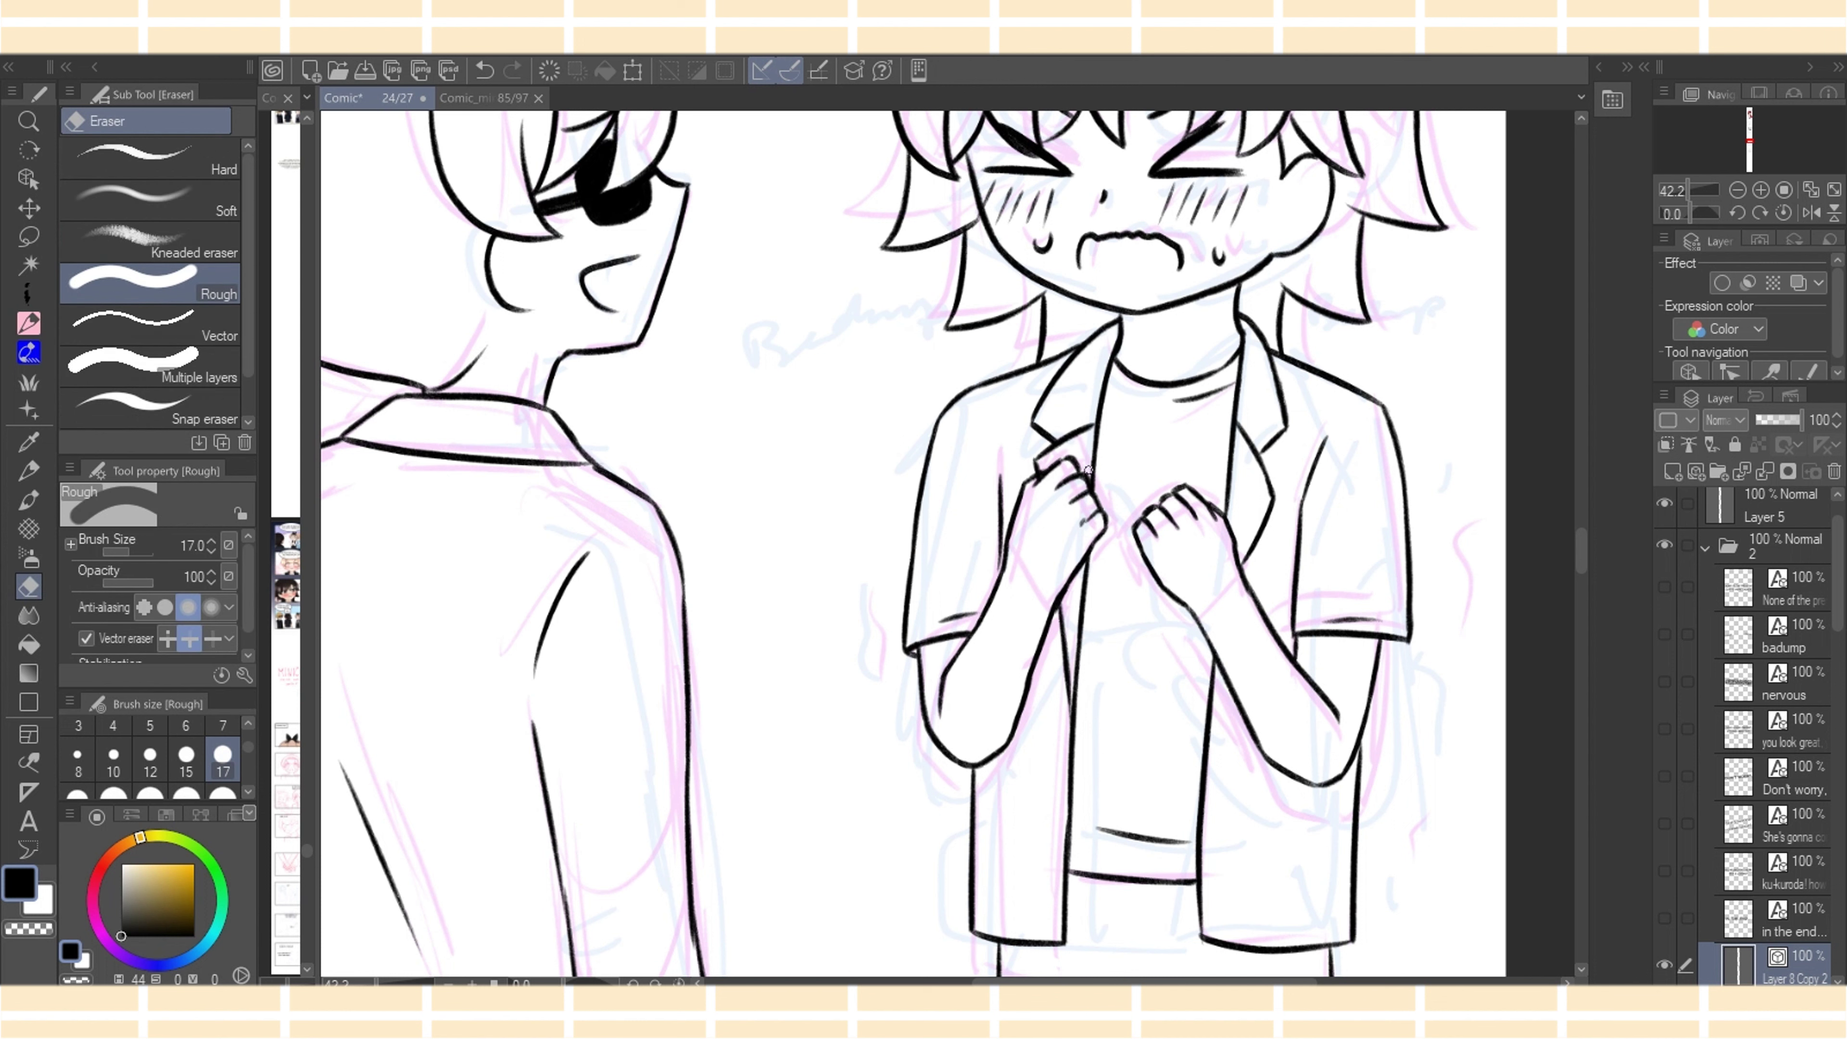
key(p)
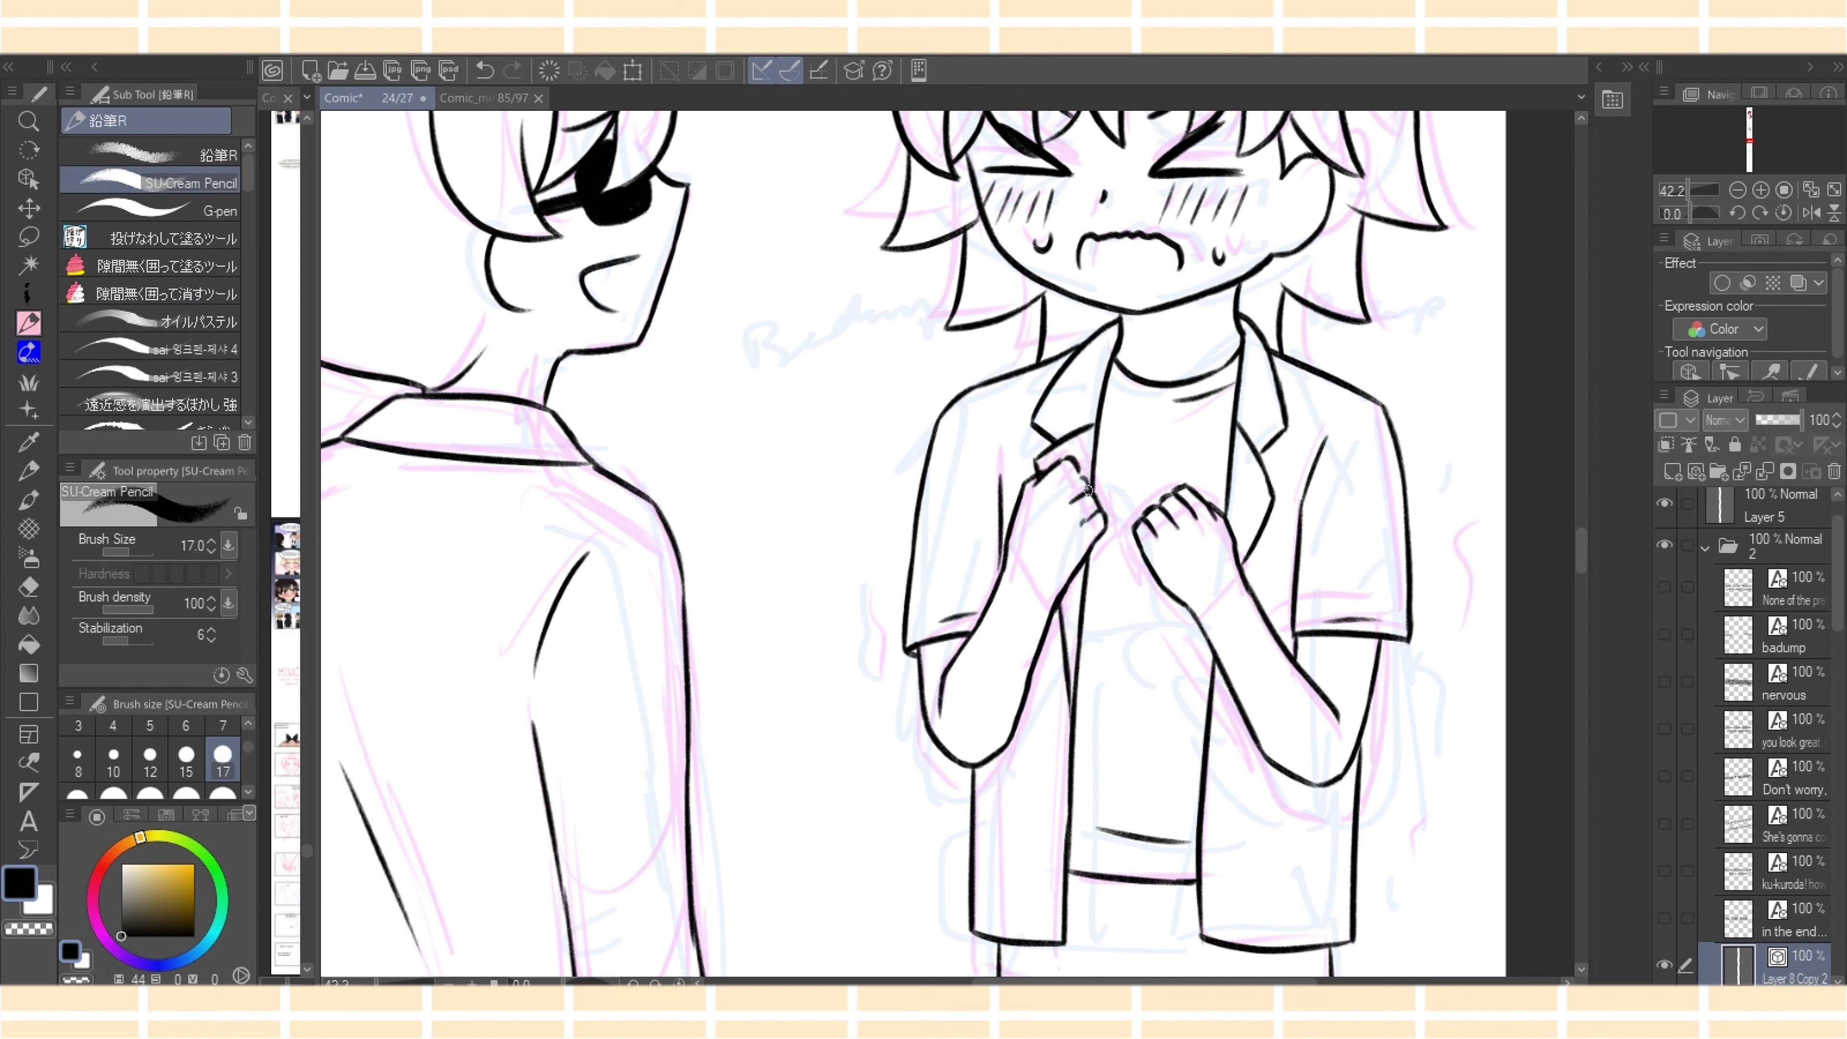
drag(1058, 488, 1083, 477)
Add a layer mask to the line art and hide both characters' lines inside the caption box with a transparent lasso fill
click(1788, 472)
drag(1689, 190, 1679, 190)
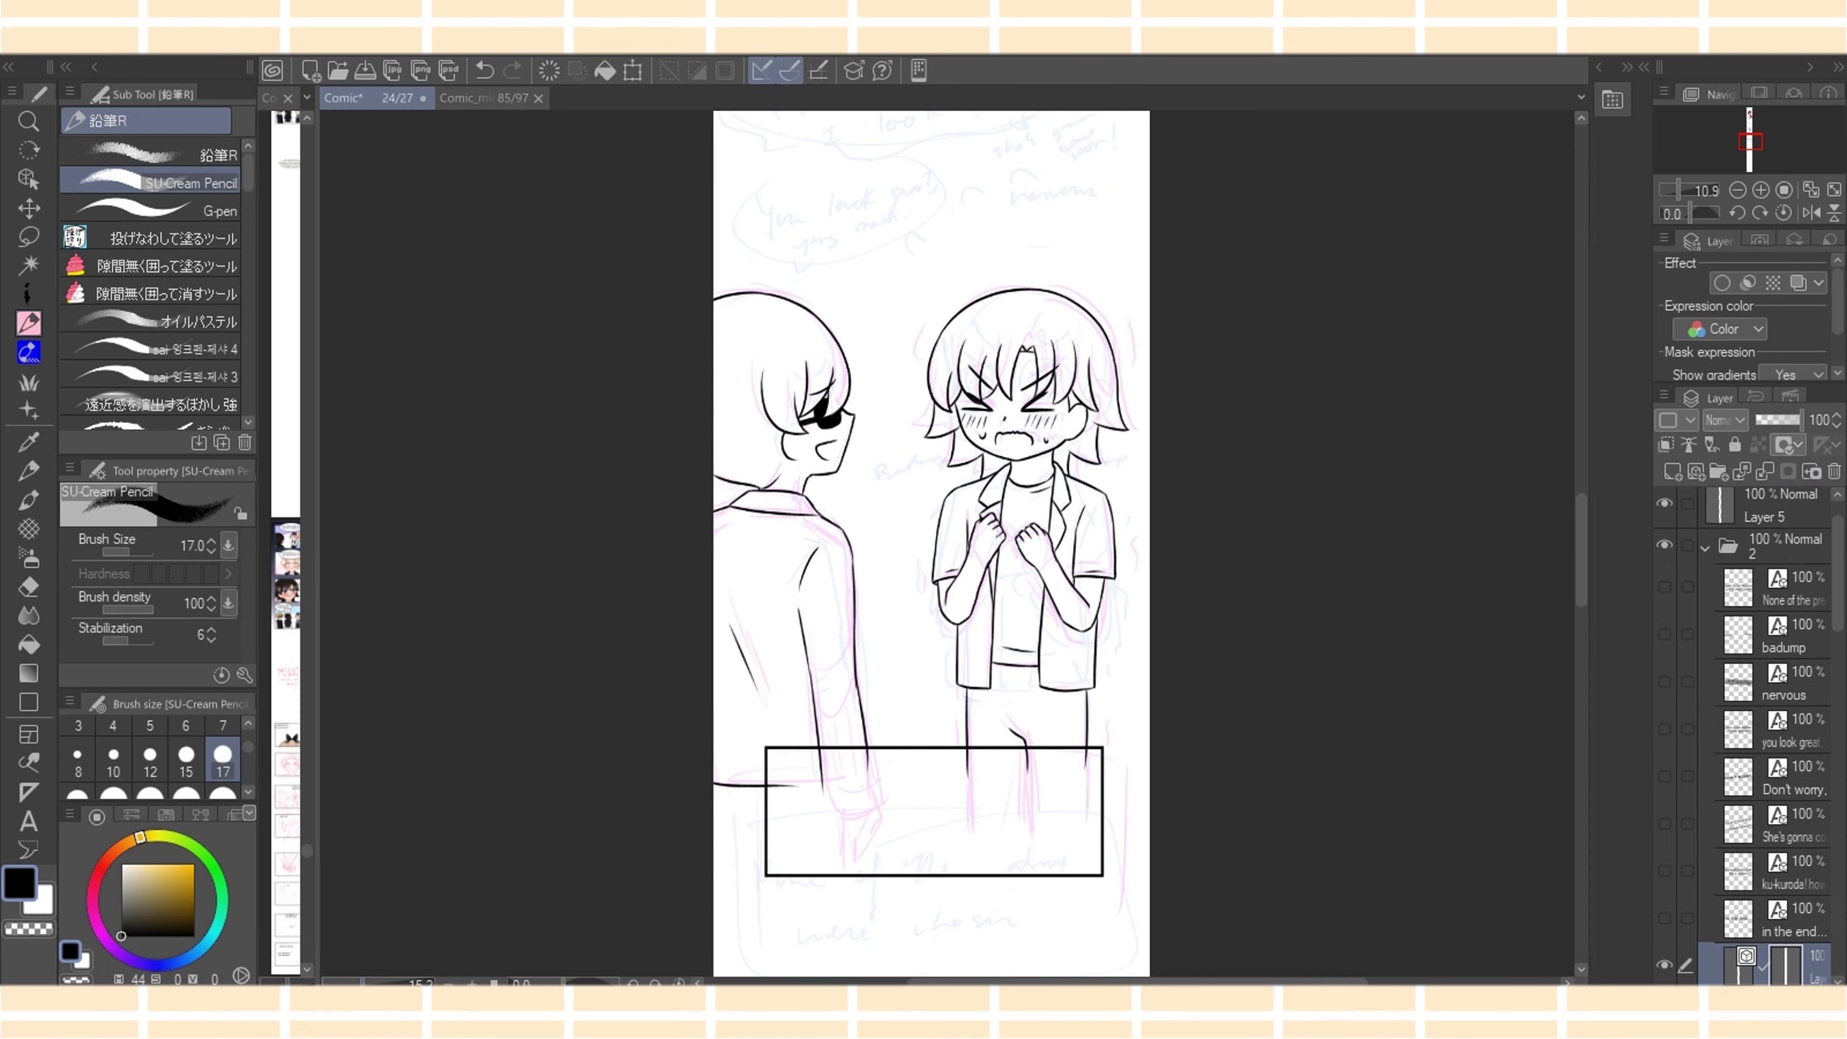
click(149, 237)
click(28, 237)
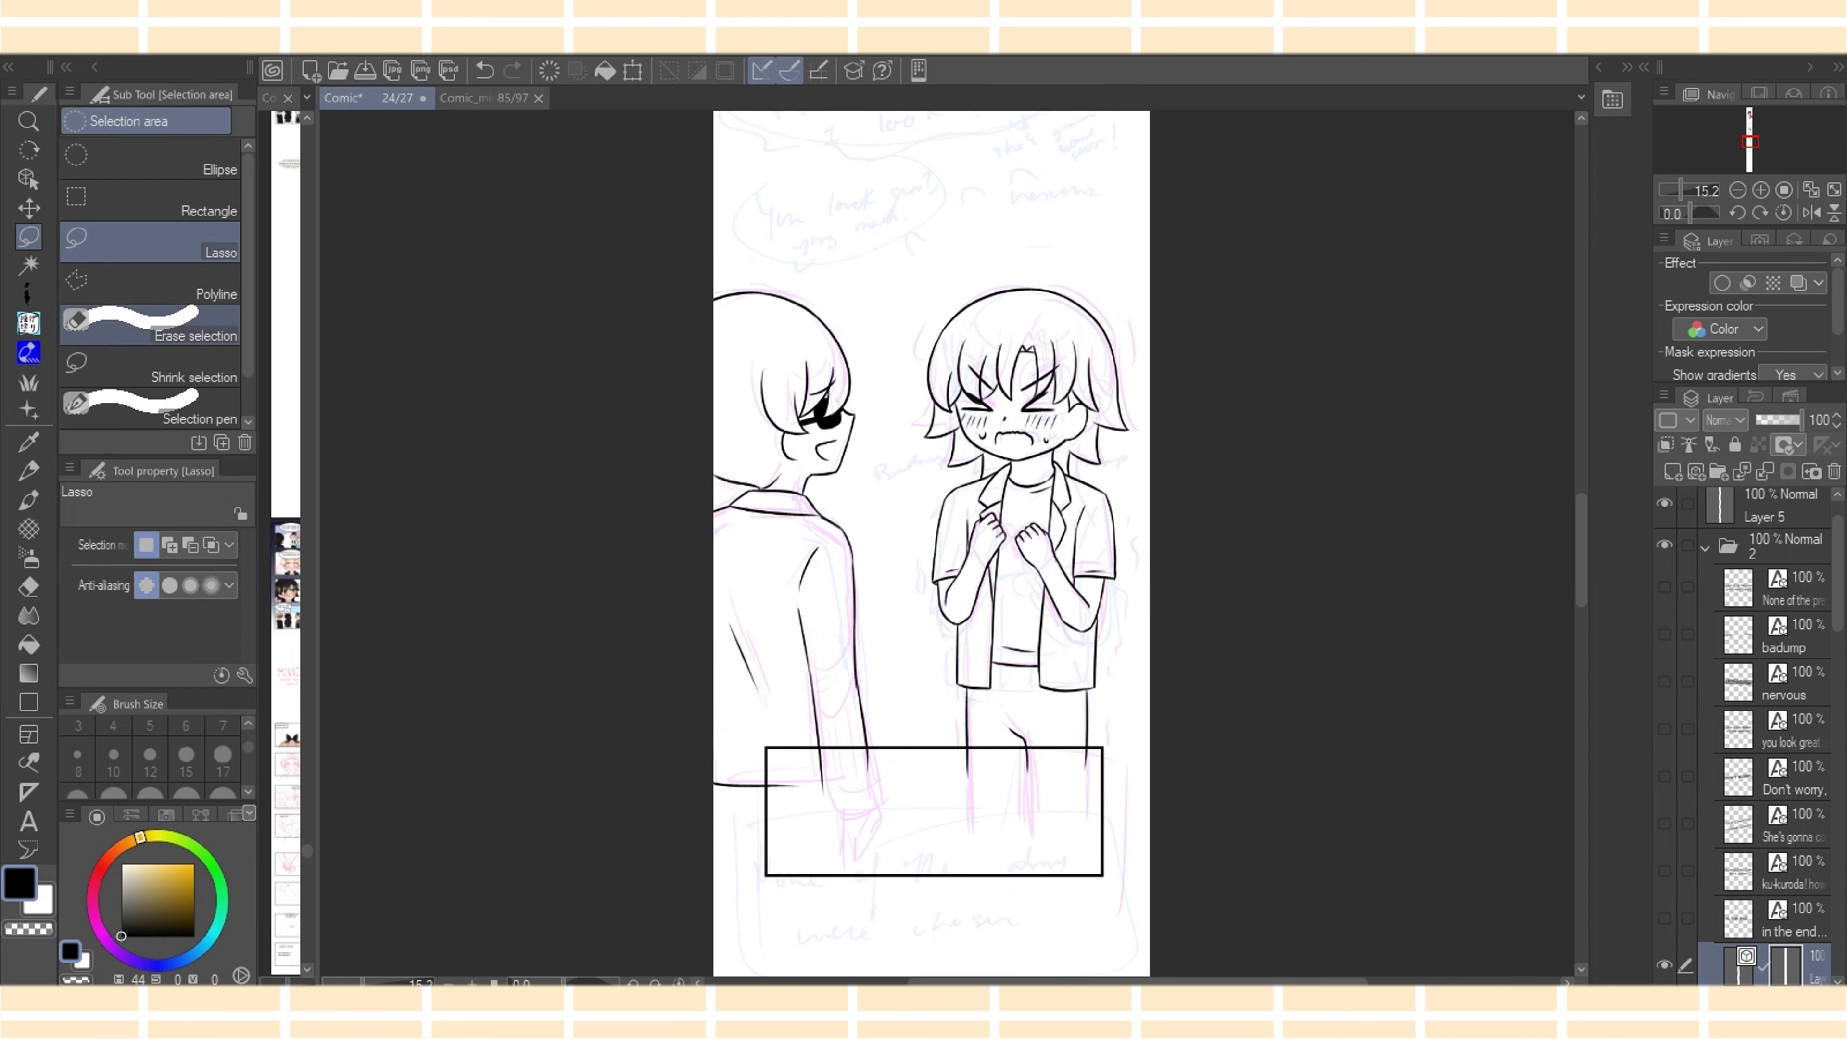
click(29, 324)
click(28, 929)
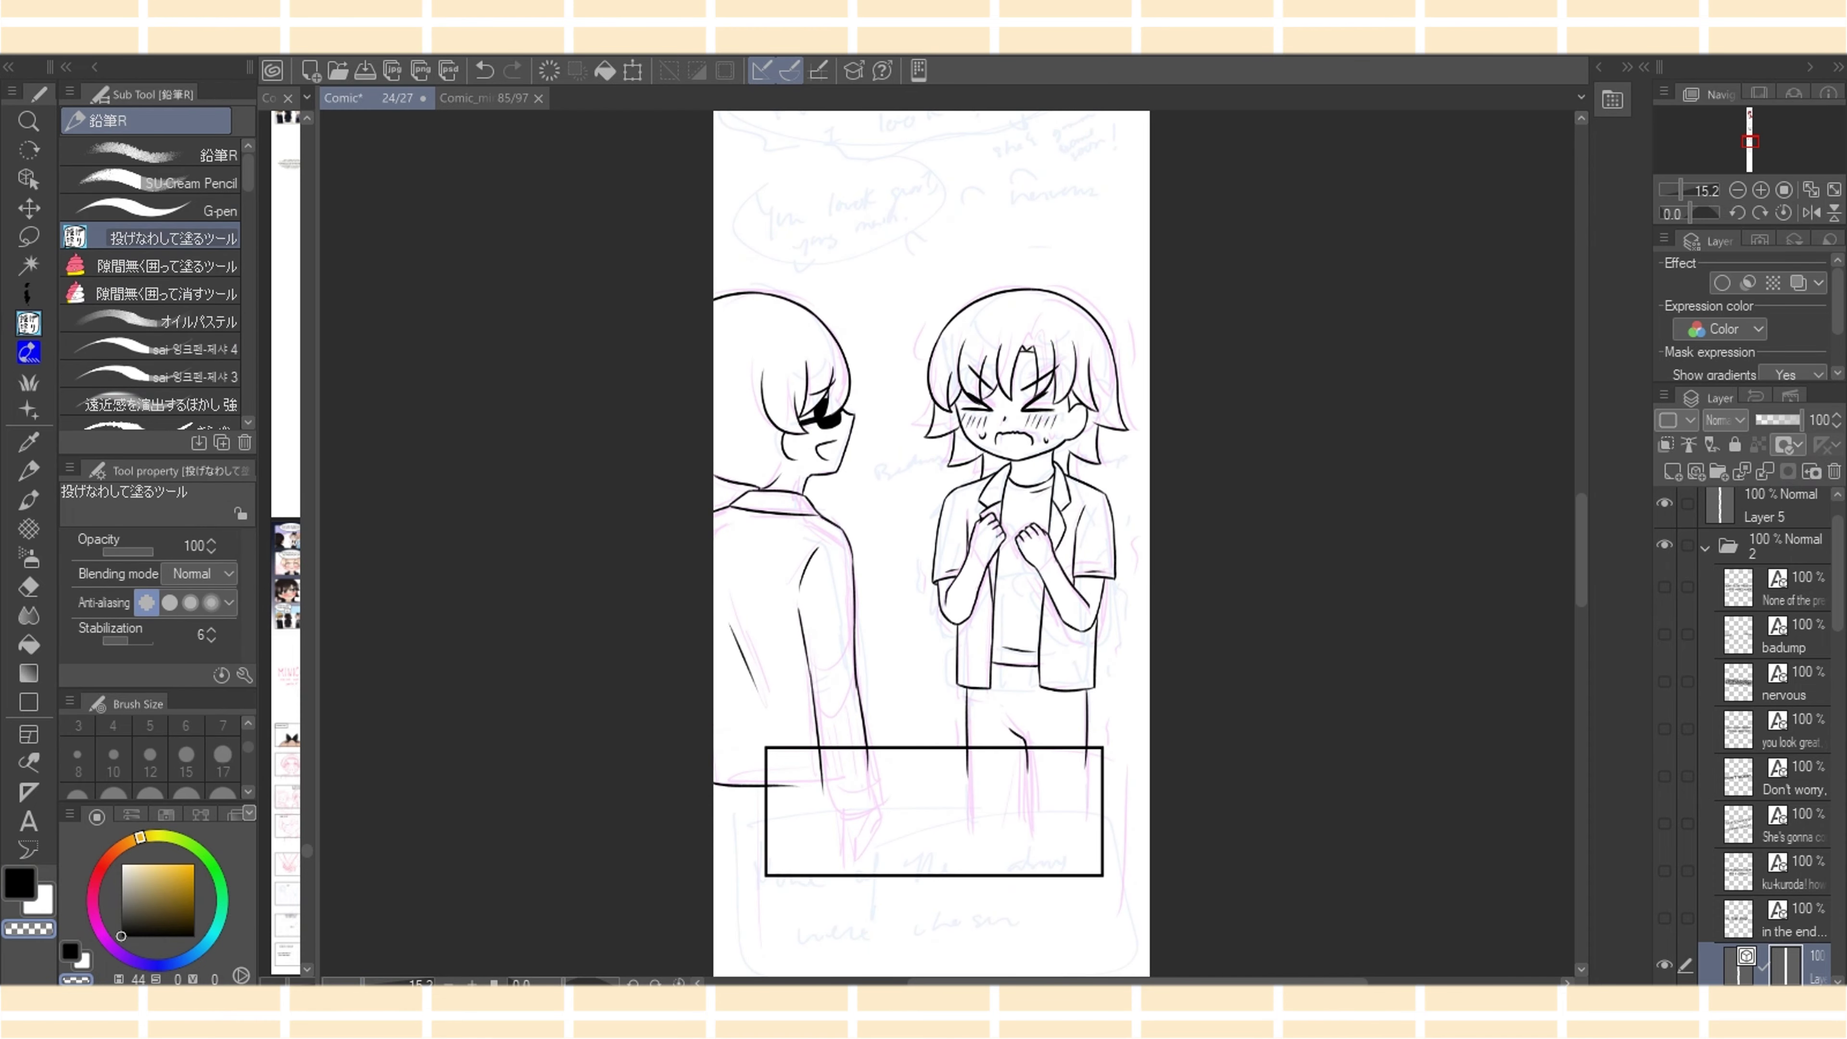
mouse_move(872, 746)
mouse_down()
mouse_move(819, 748)
mouse_move(1098, 772)
mouse_up()
drag(772, 776, 769, 803)
Touch up the mask in white where the flustered character's trouser line meets the caption box's upper edge
scroll(948, 545, up, 8)
scroll(947, 545, down, 1)
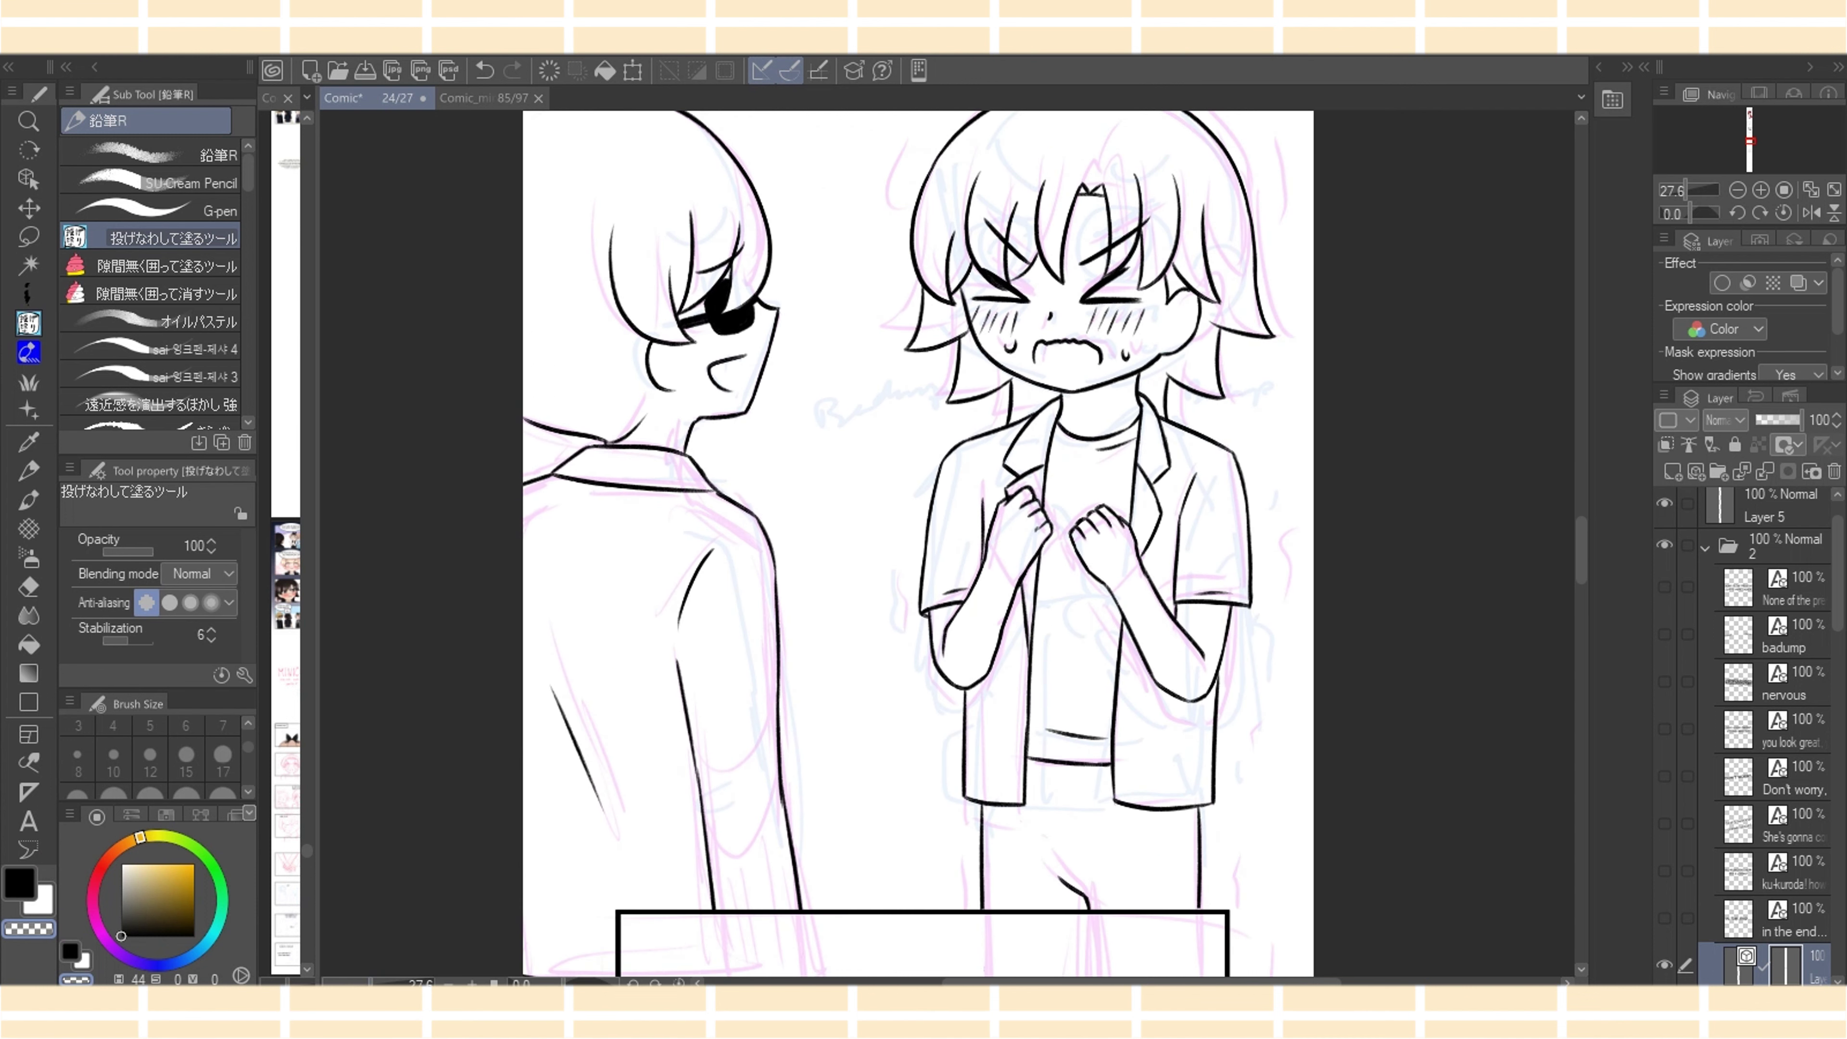
alt+click(858, 524)
drag(1199, 902, 1200, 908)
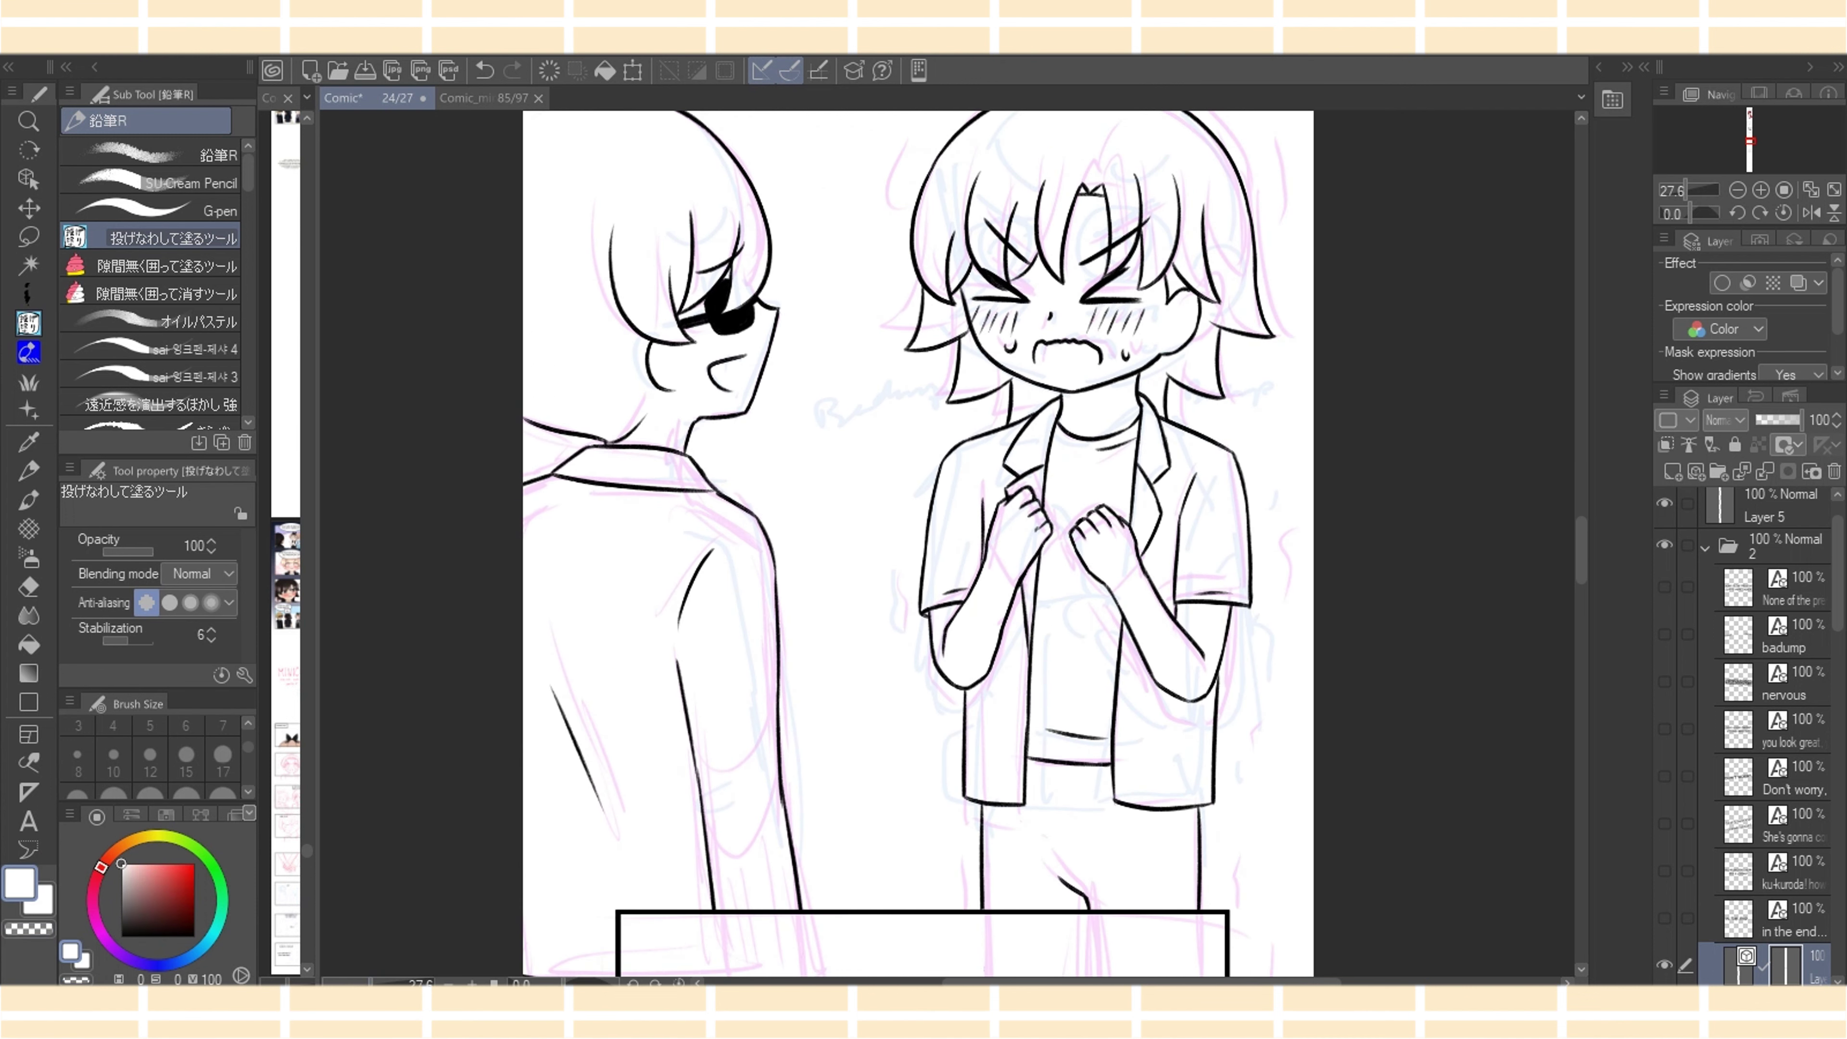
Hide the rough pink and blue sketch so only the inked line art shows
scroll(1744, 734, down, 10)
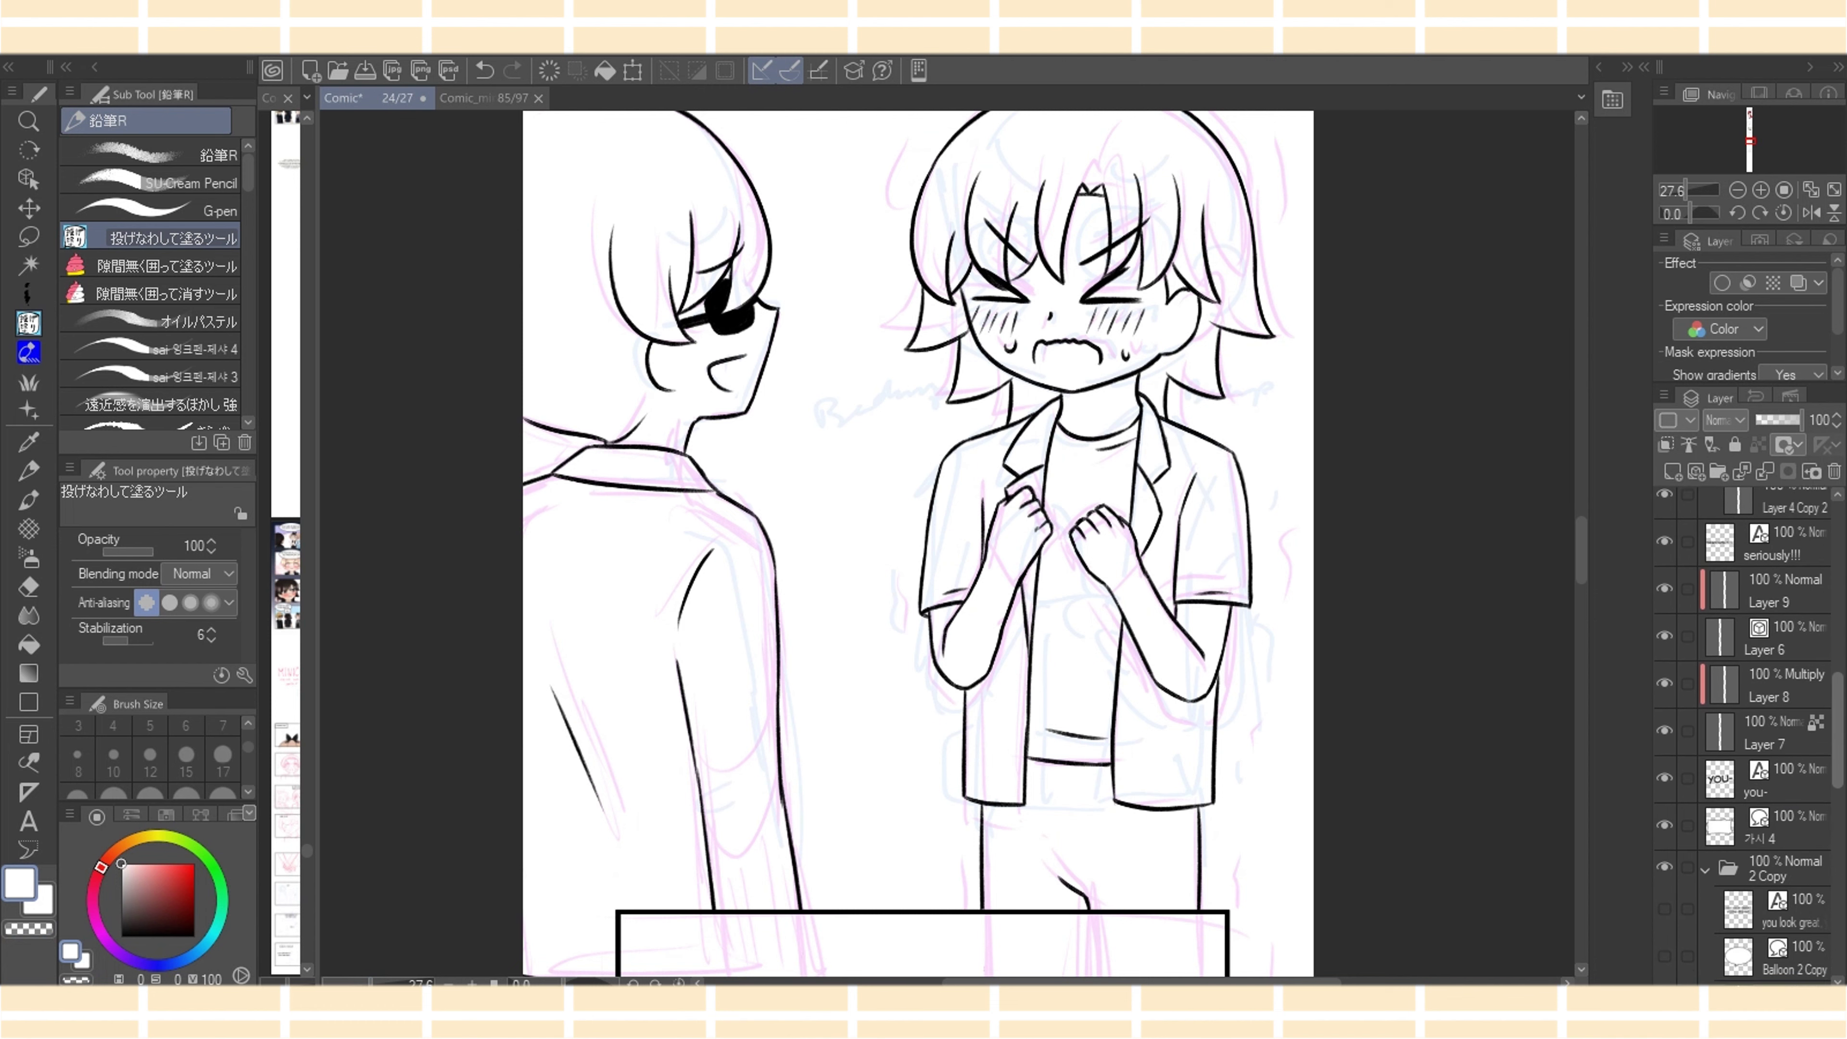
scroll(1744, 735, down, 10)
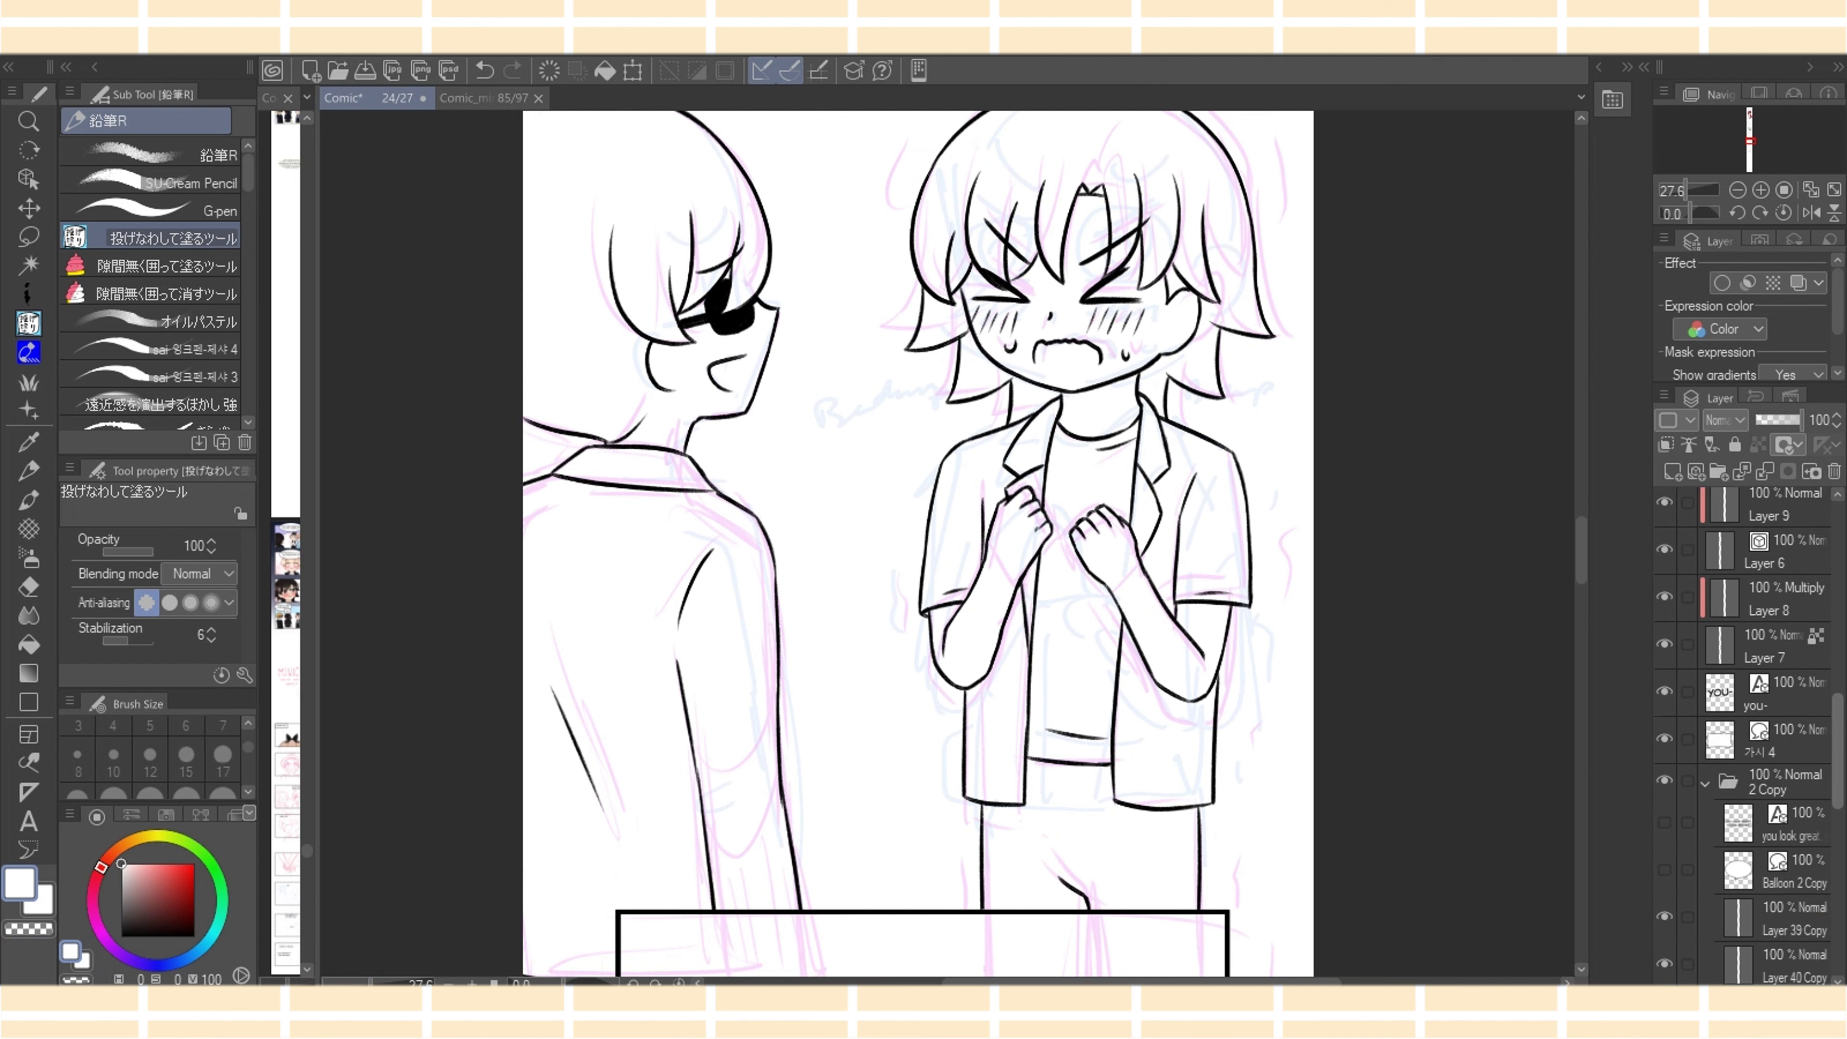
click(1664, 722)
scroll(1744, 735, up, 10)
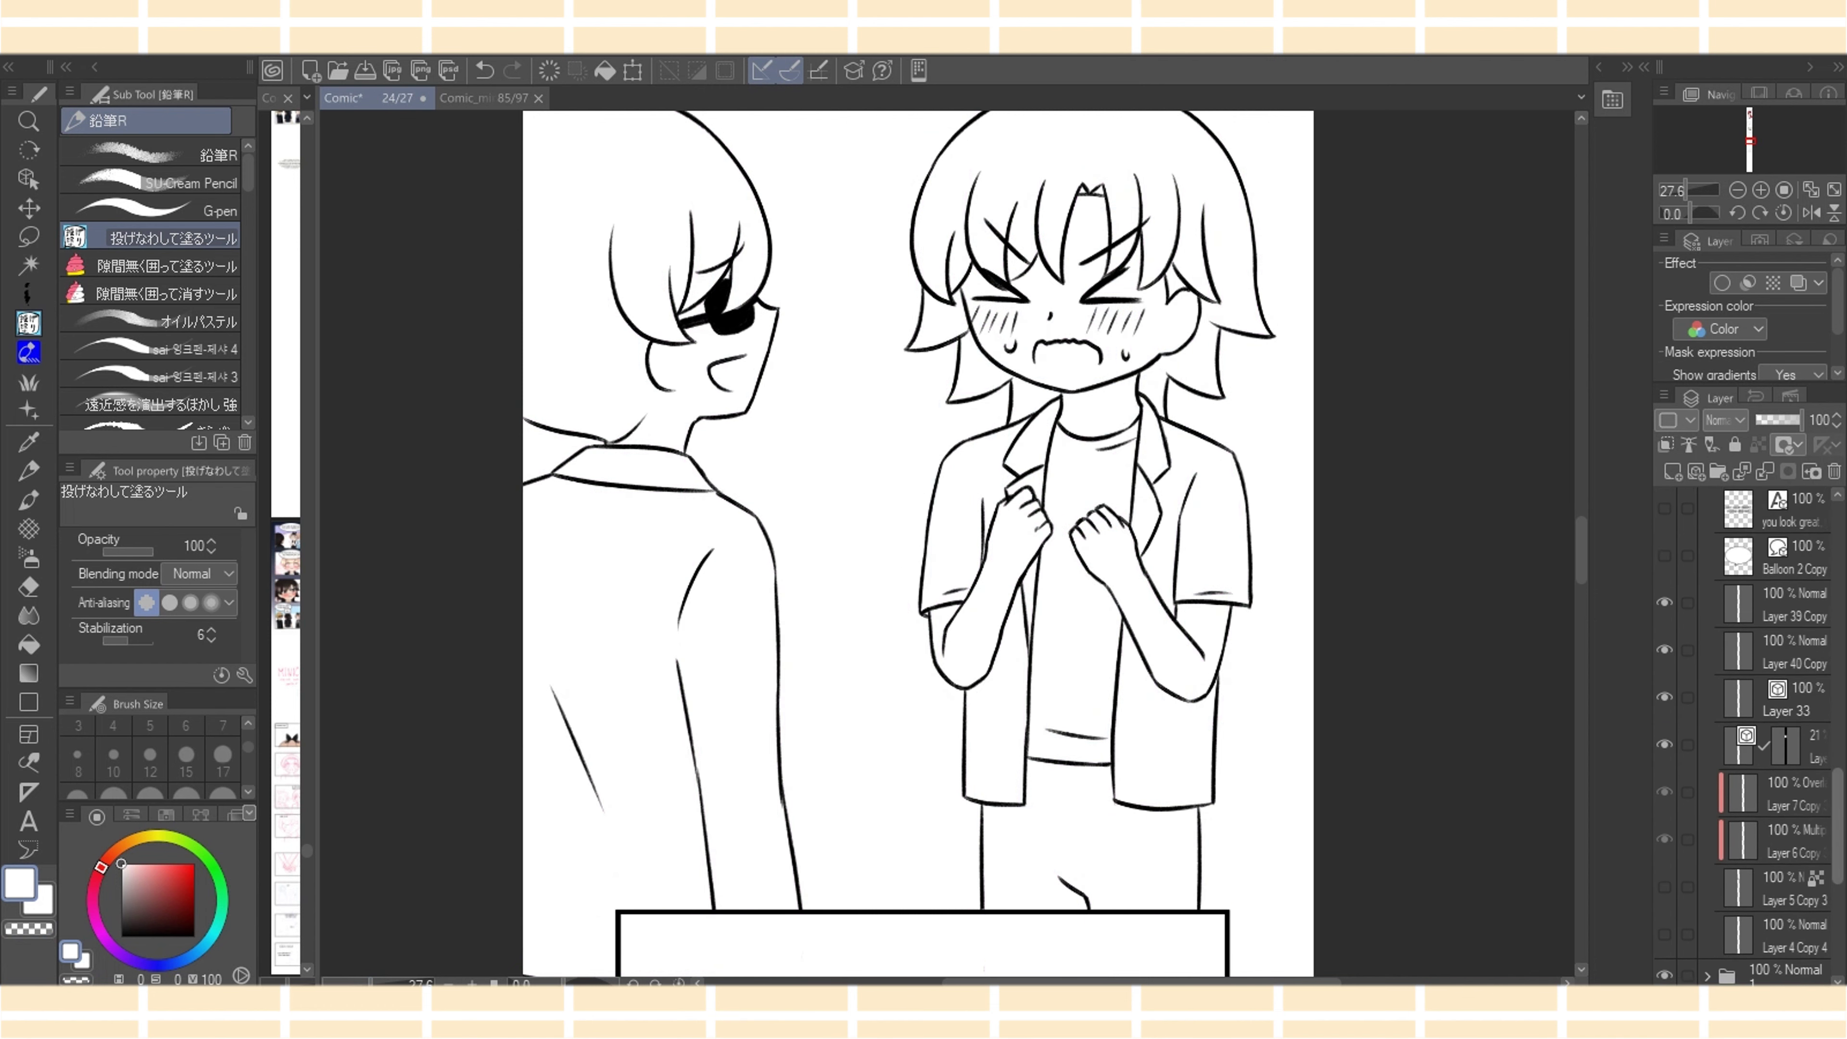
scroll(1744, 735, up, 5)
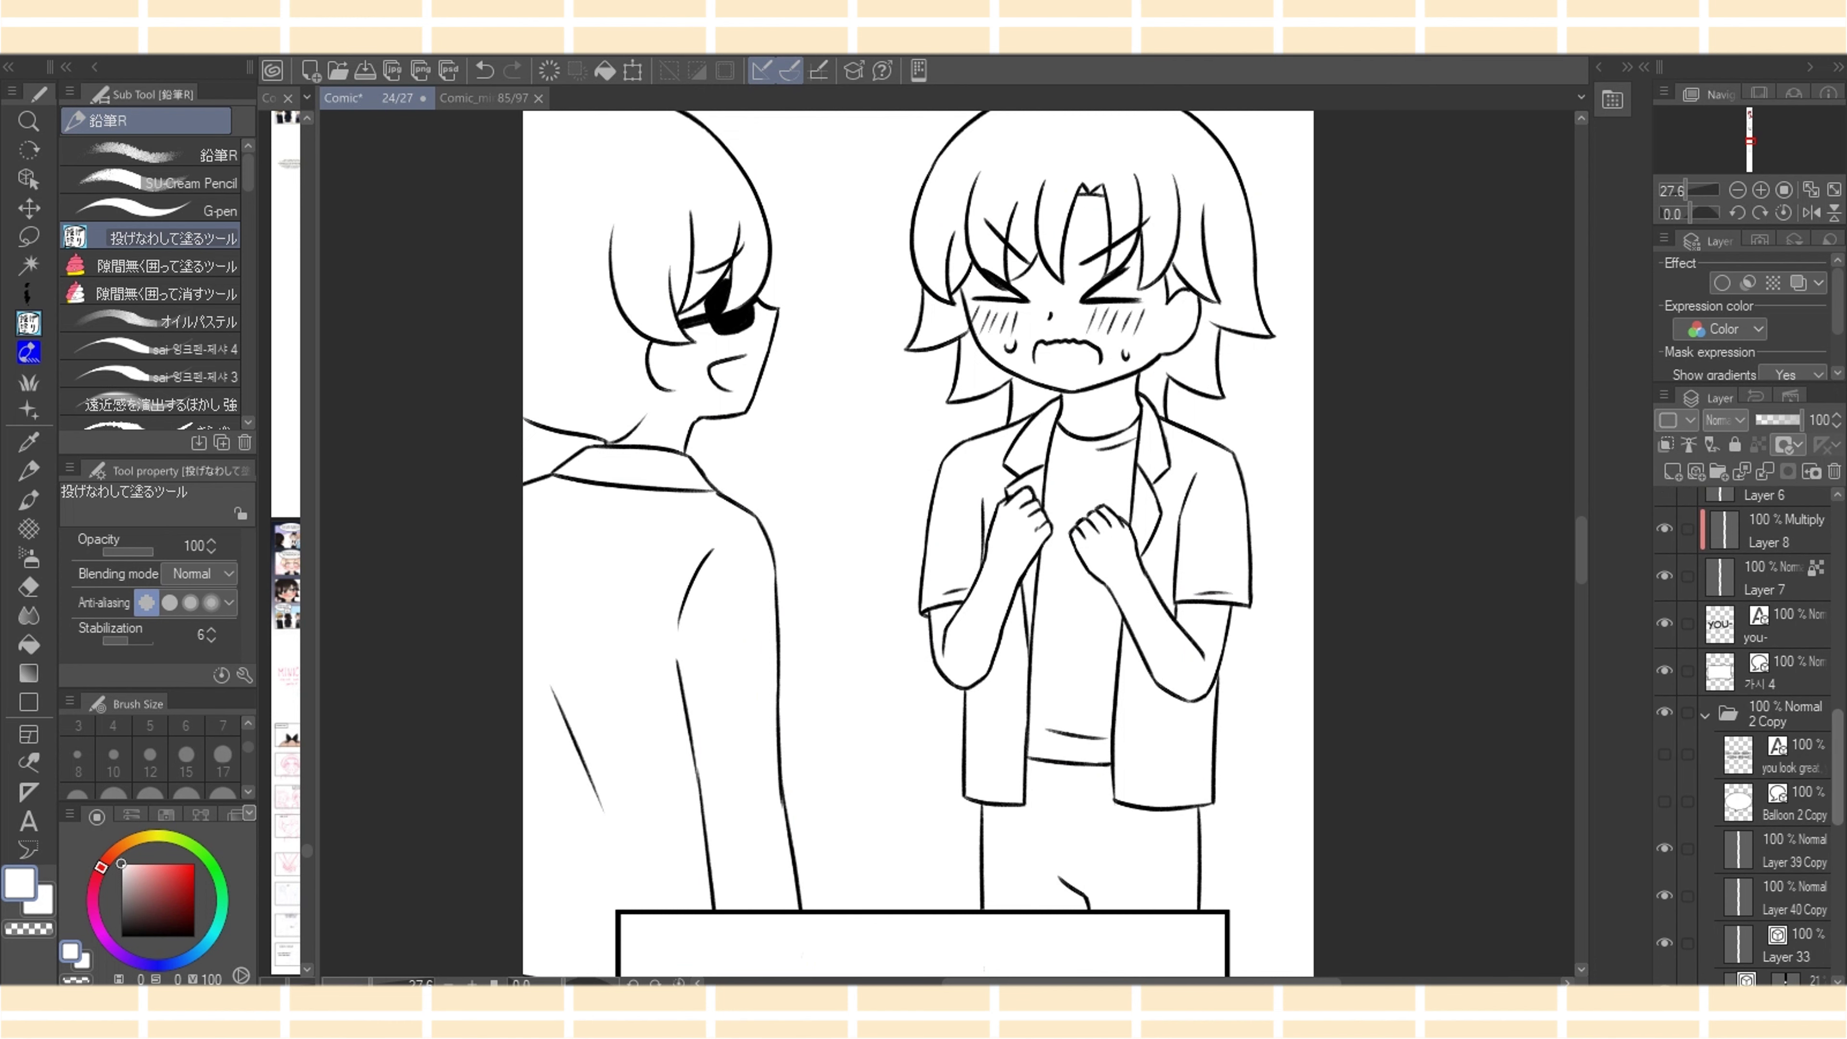
scroll(1744, 735, up, 4)
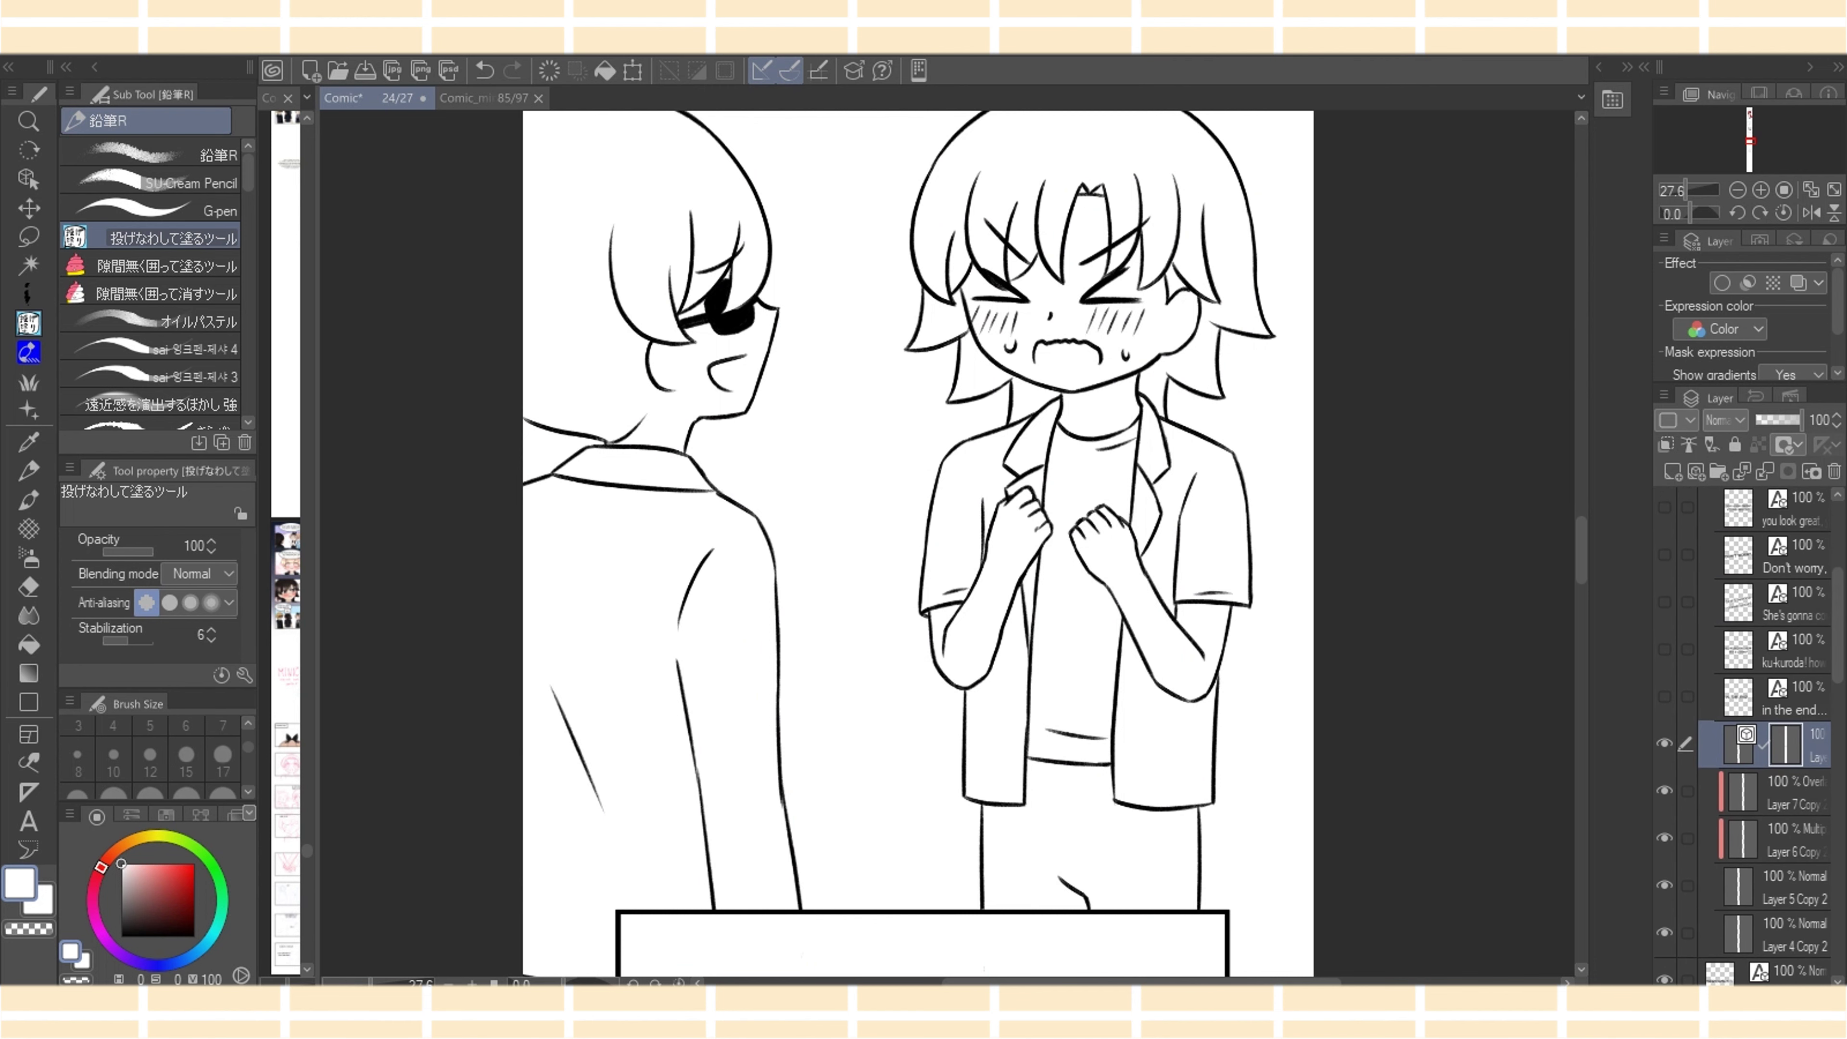
click(1793, 887)
scroll(949, 540, up, 8)
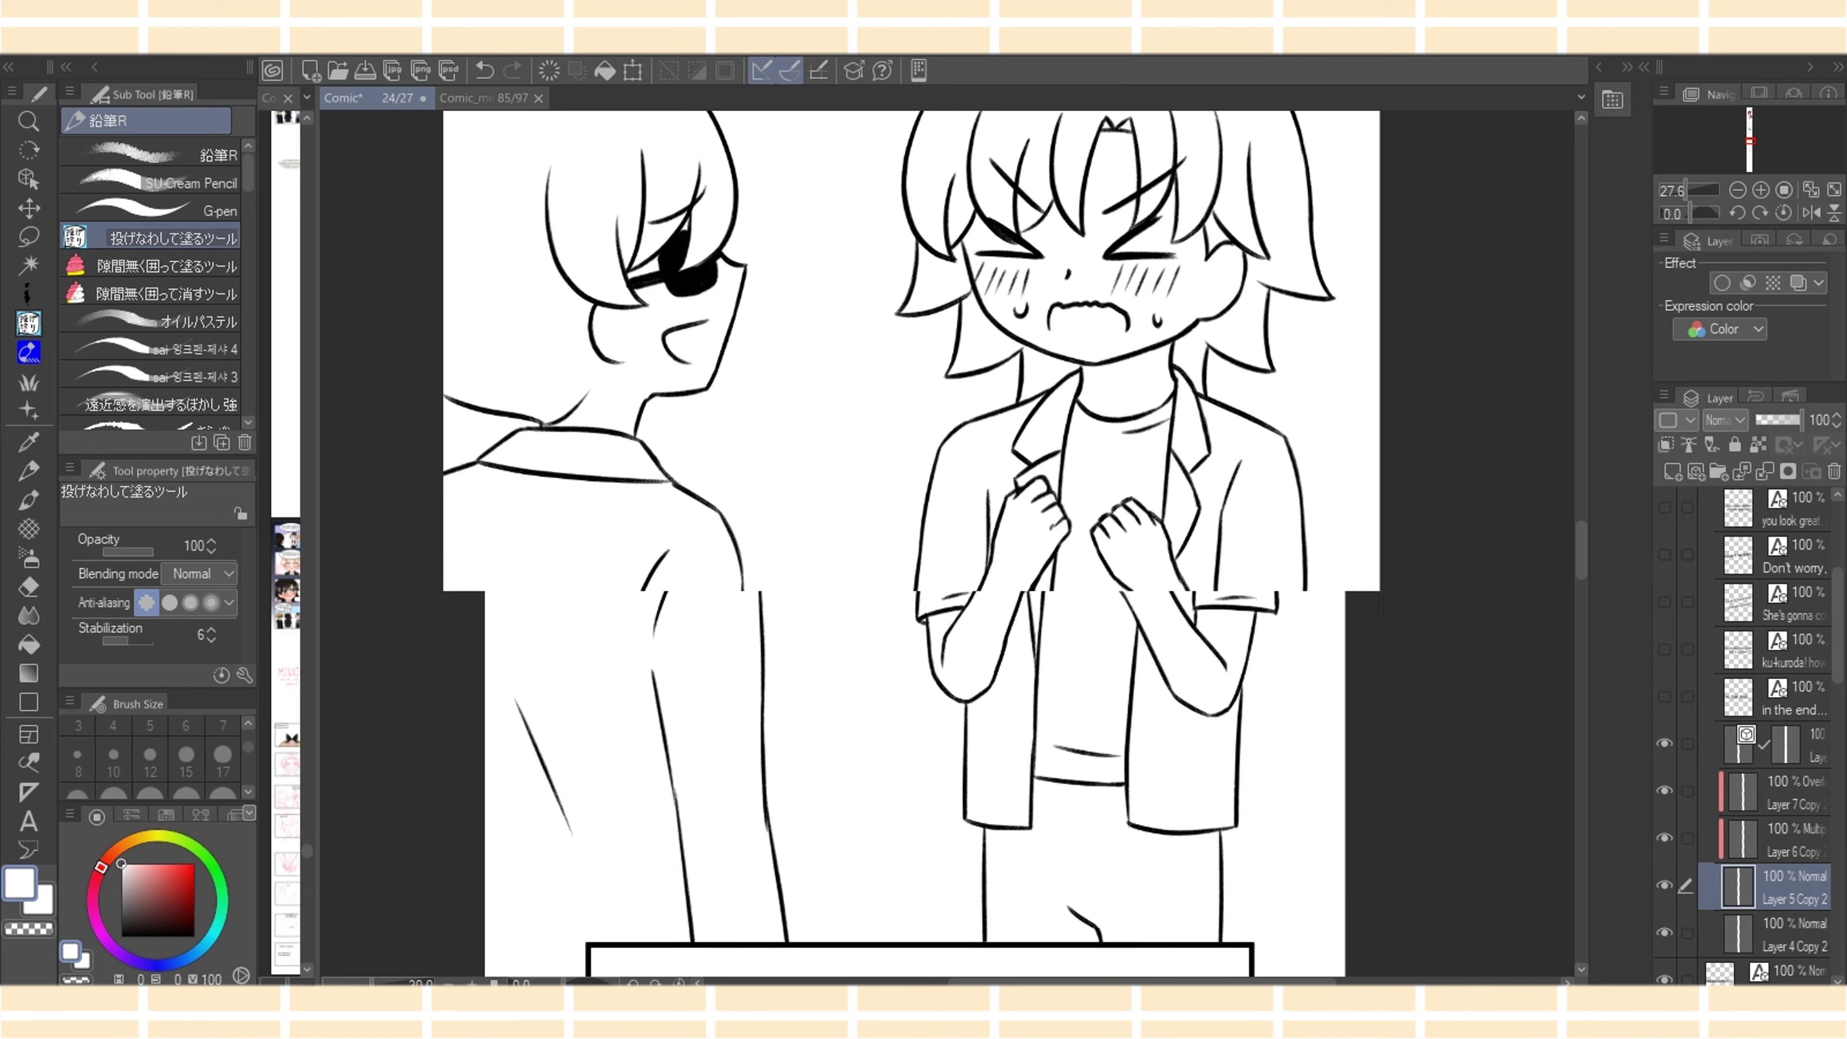
click(28, 178)
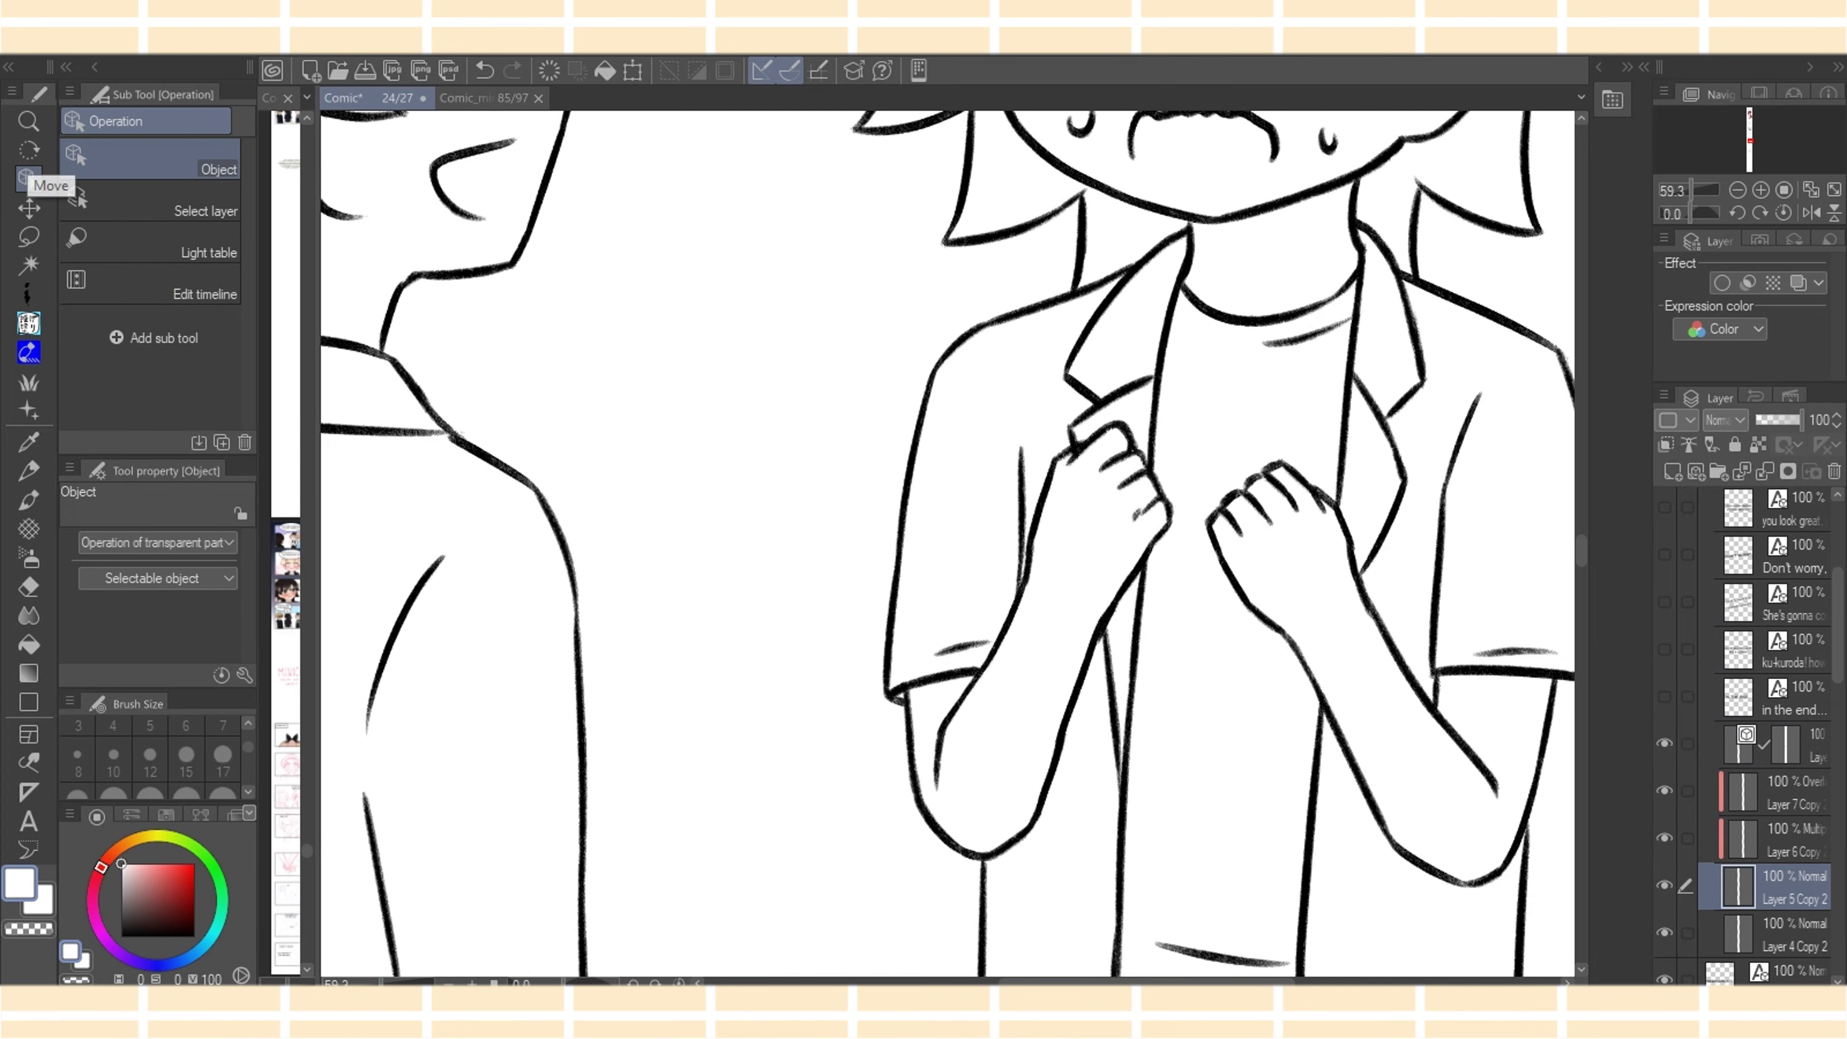
click(1135, 512)
drag(1134, 513, 1140, 515)
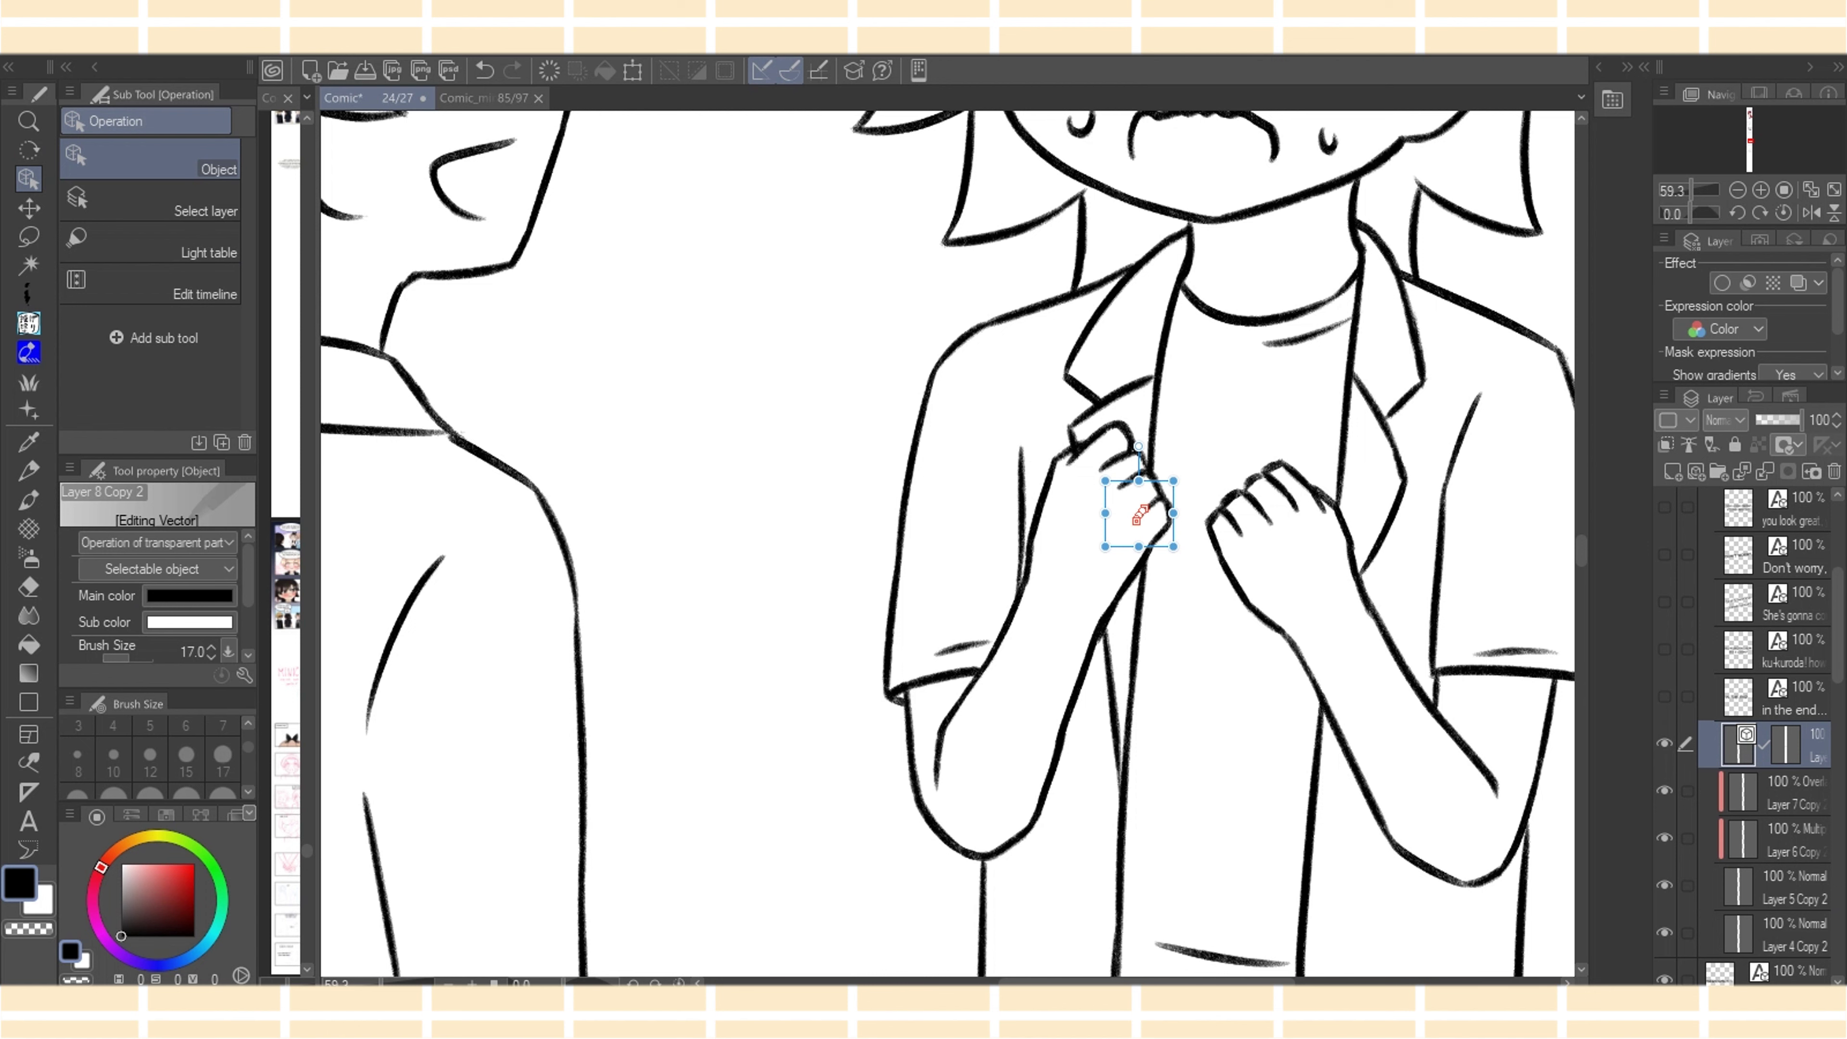
click(1790, 840)
click(1790, 887)
scroll(947, 544, down, 6)
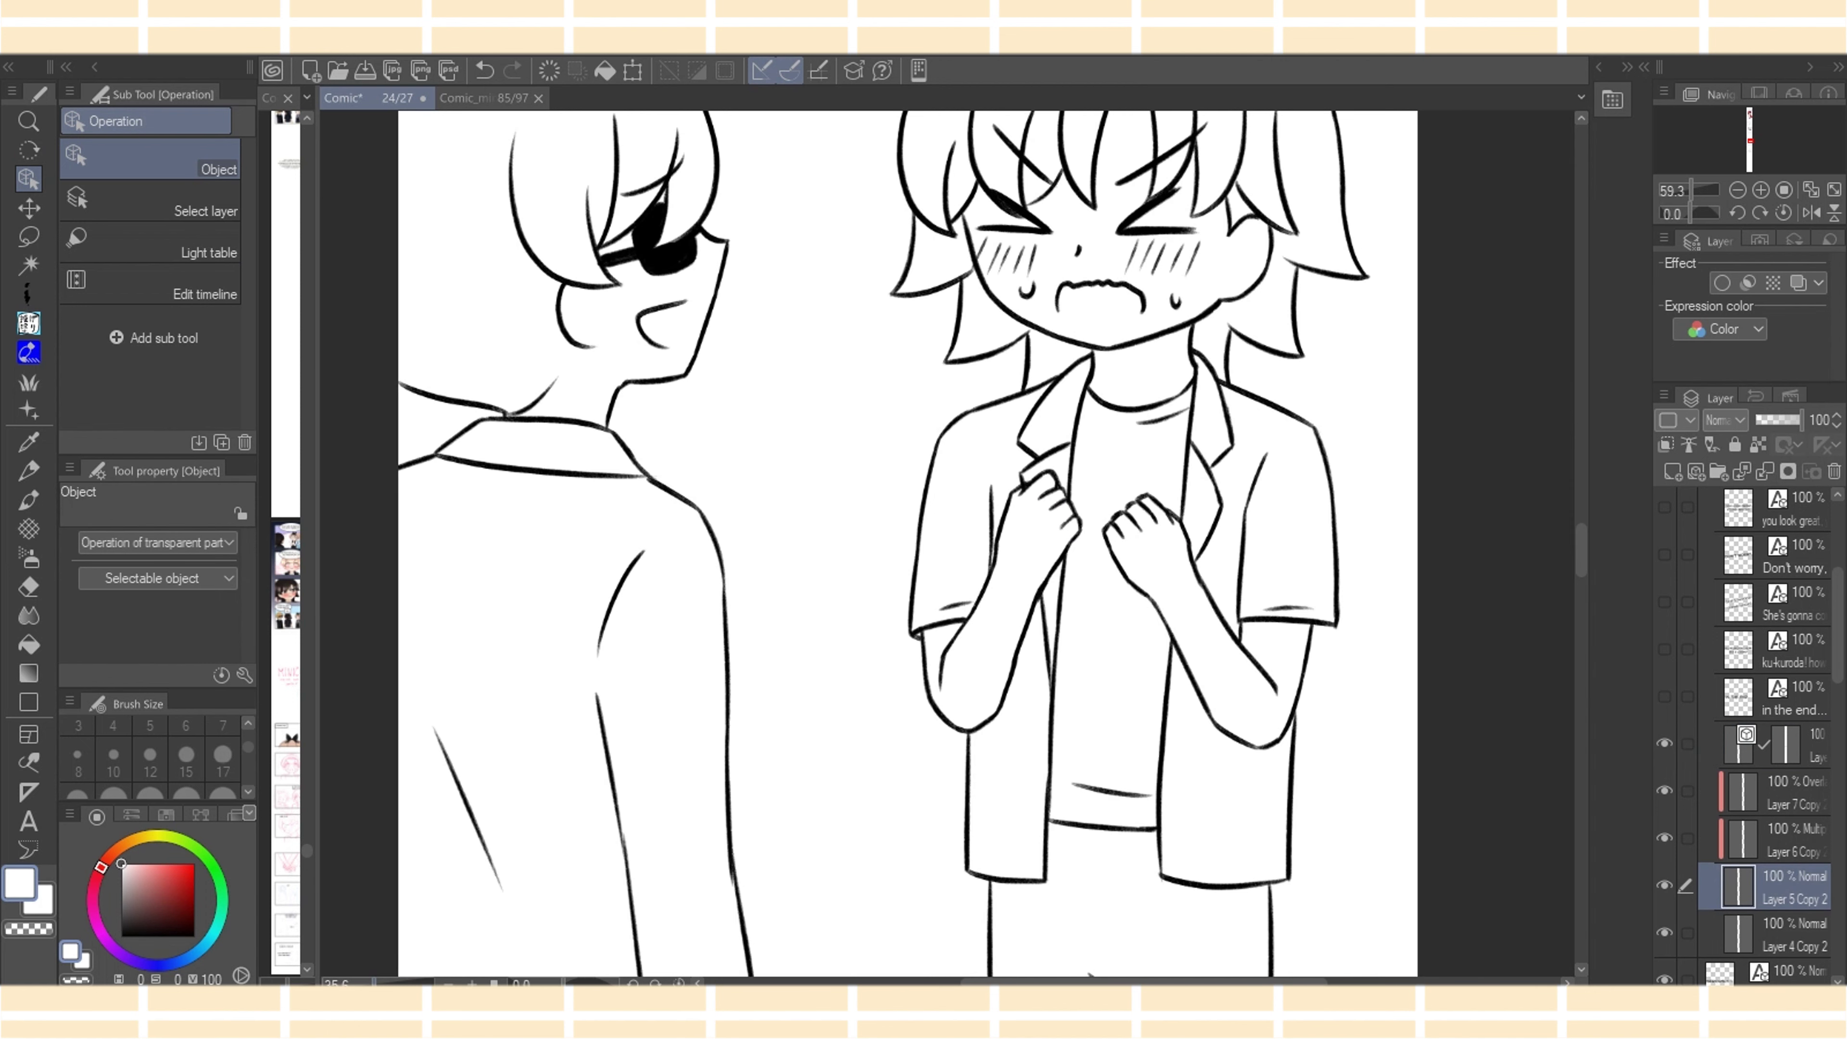
Return to the line art layer and touch up the flustered character's sleeve hem in black with the SU-Cream Pencil
click(1812, 745)
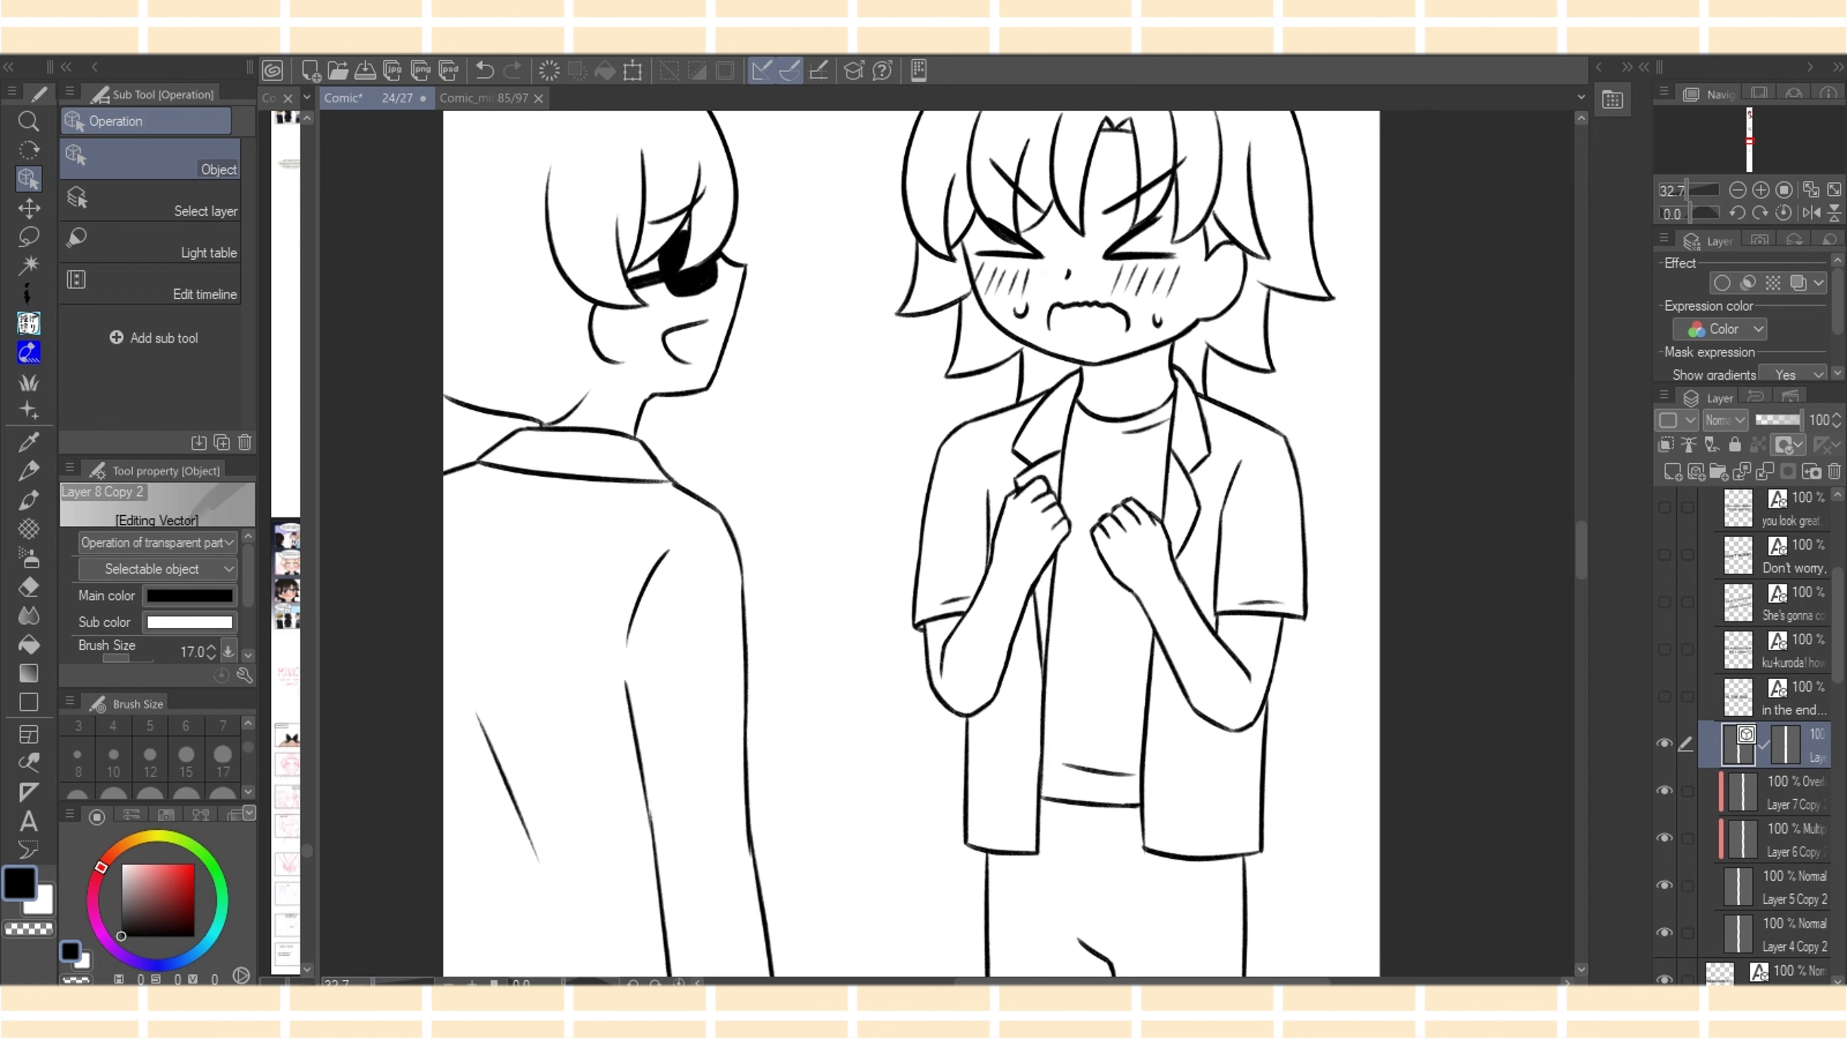
click(29, 323)
click(151, 180)
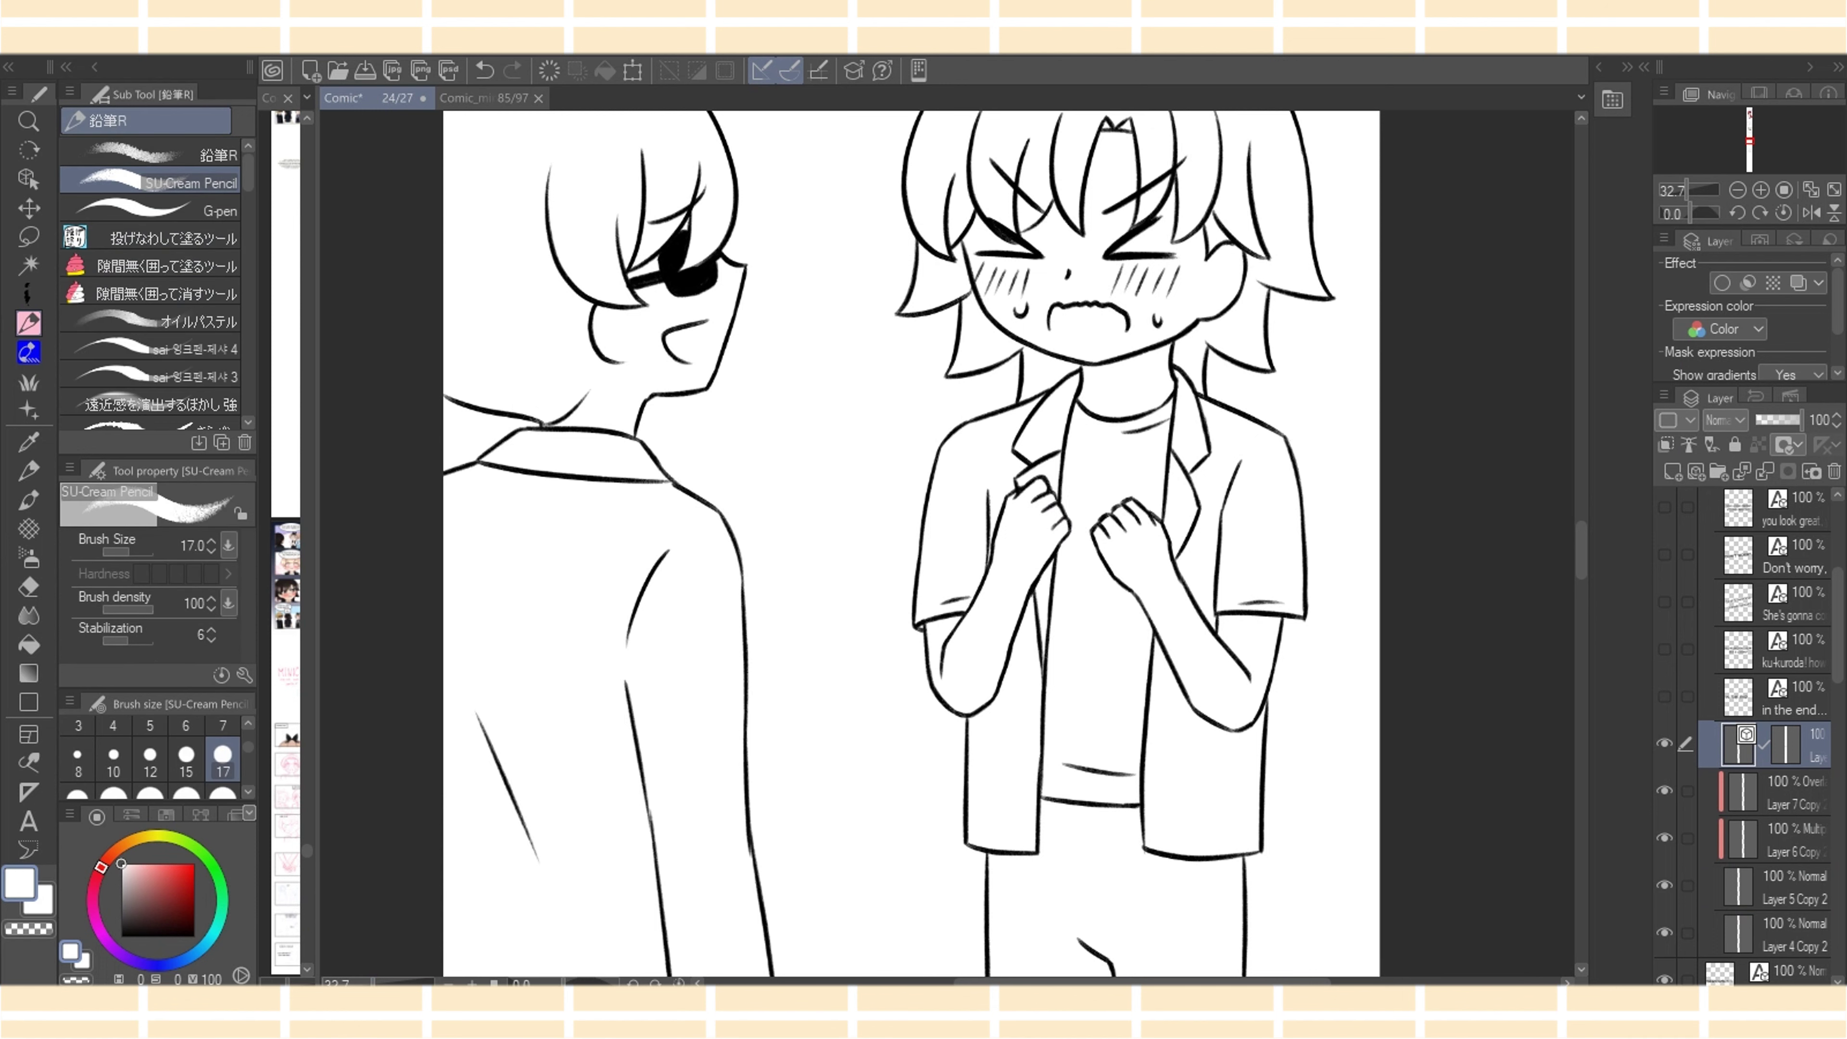
scroll(950, 522, up, 1)
scroll(967, 515, up, 2)
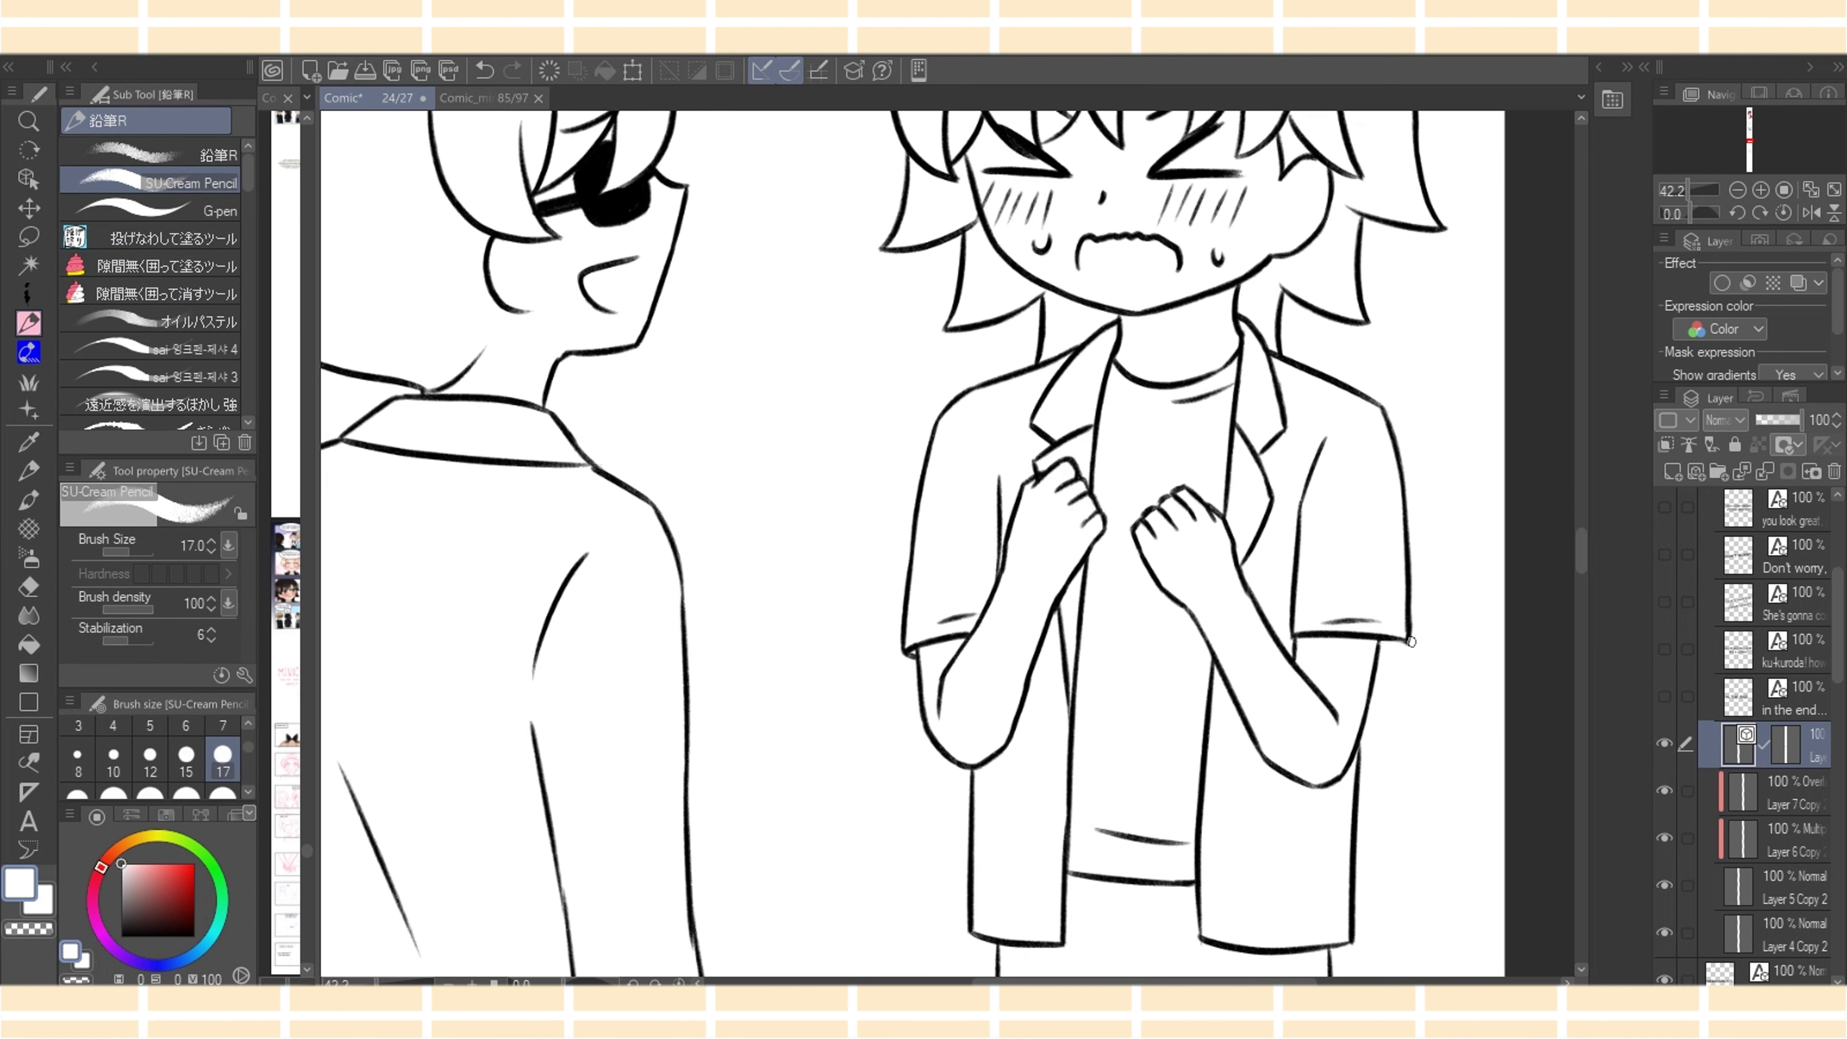
key(x)
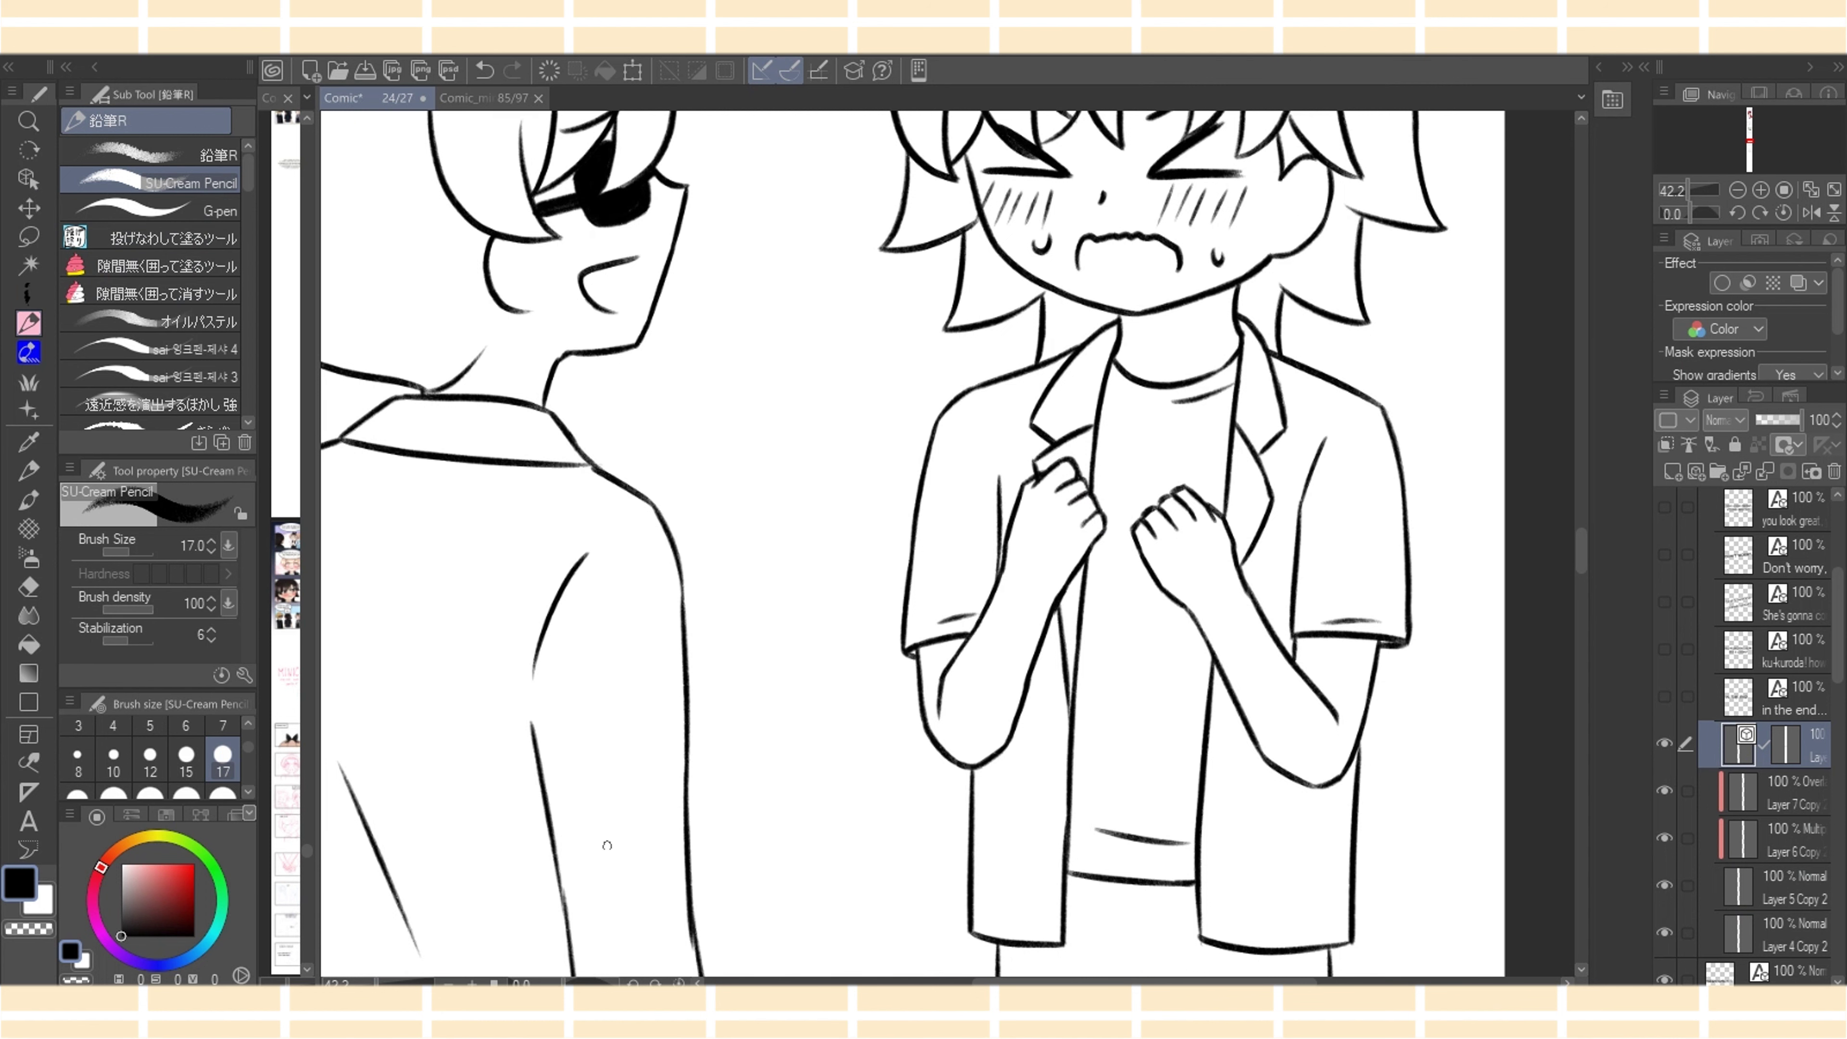
scroll(999, 542, down, 3)
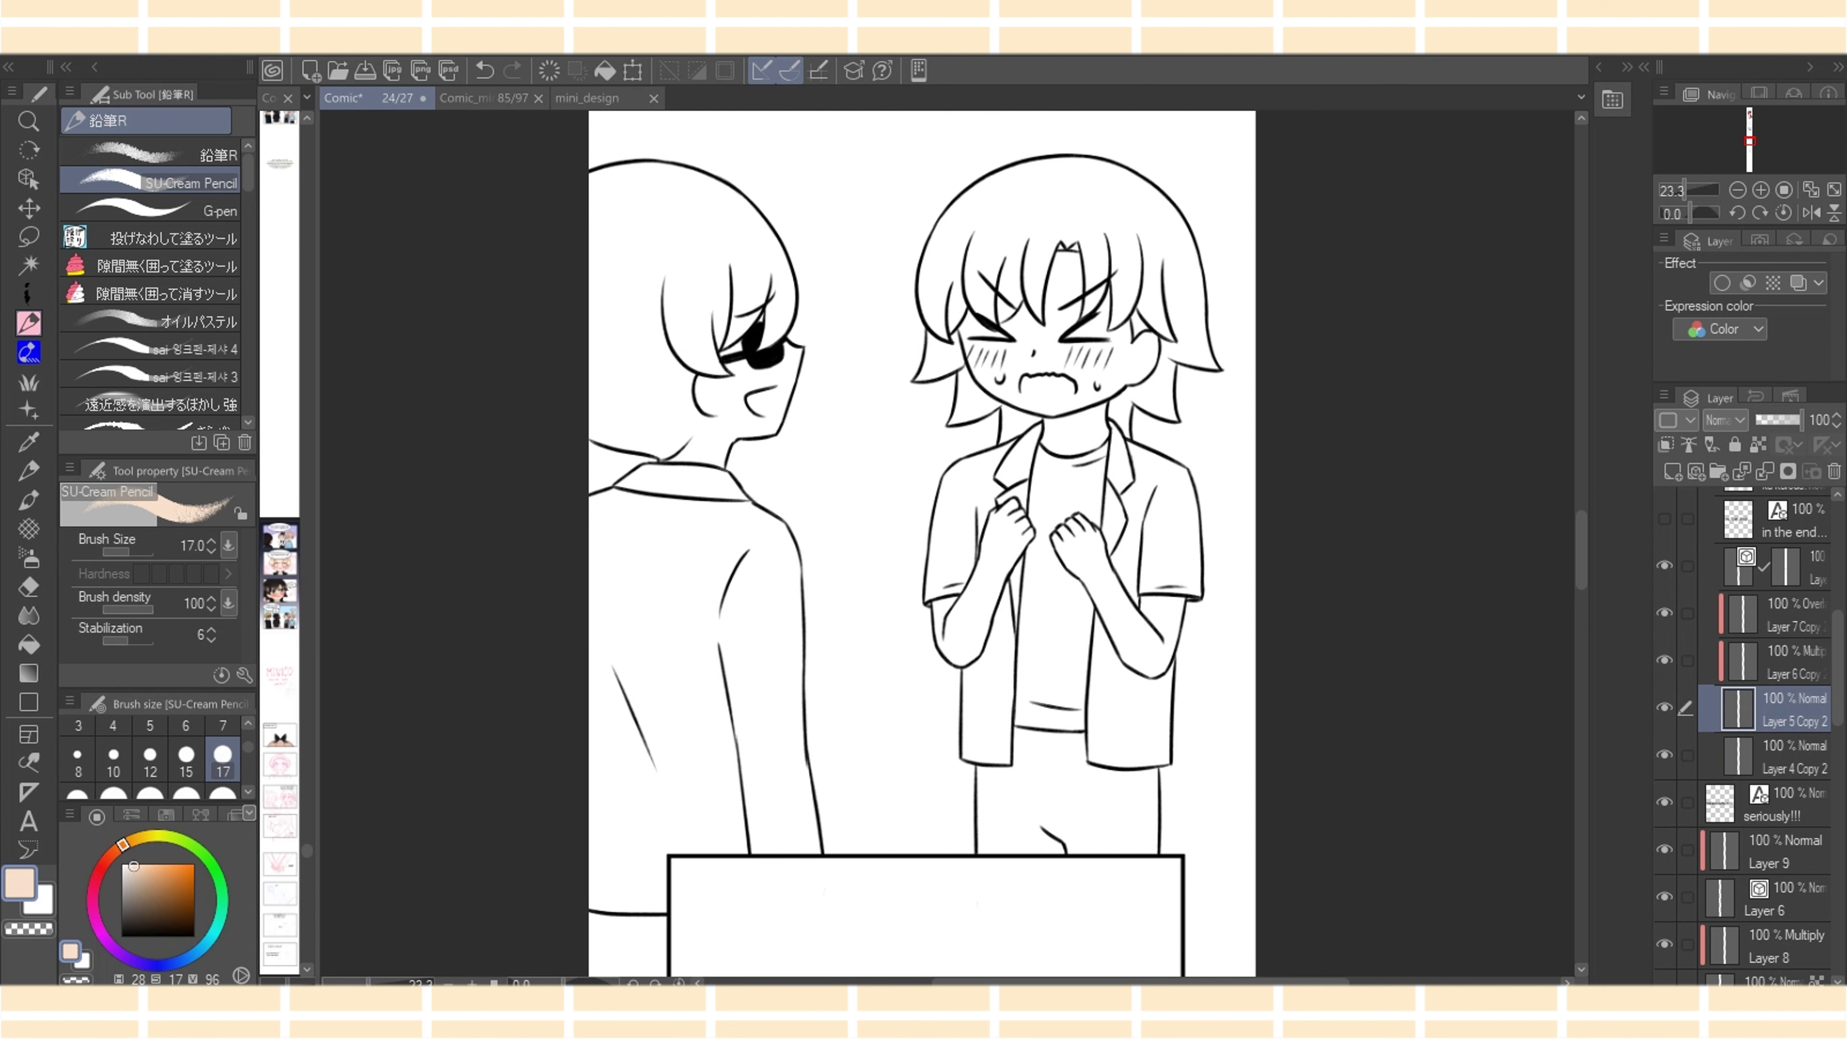
Fill the flustered character's whole silhouette with the peach skin colour on Layer 5 Copy 2 using the enclose-and-fill tool
click(167, 266)
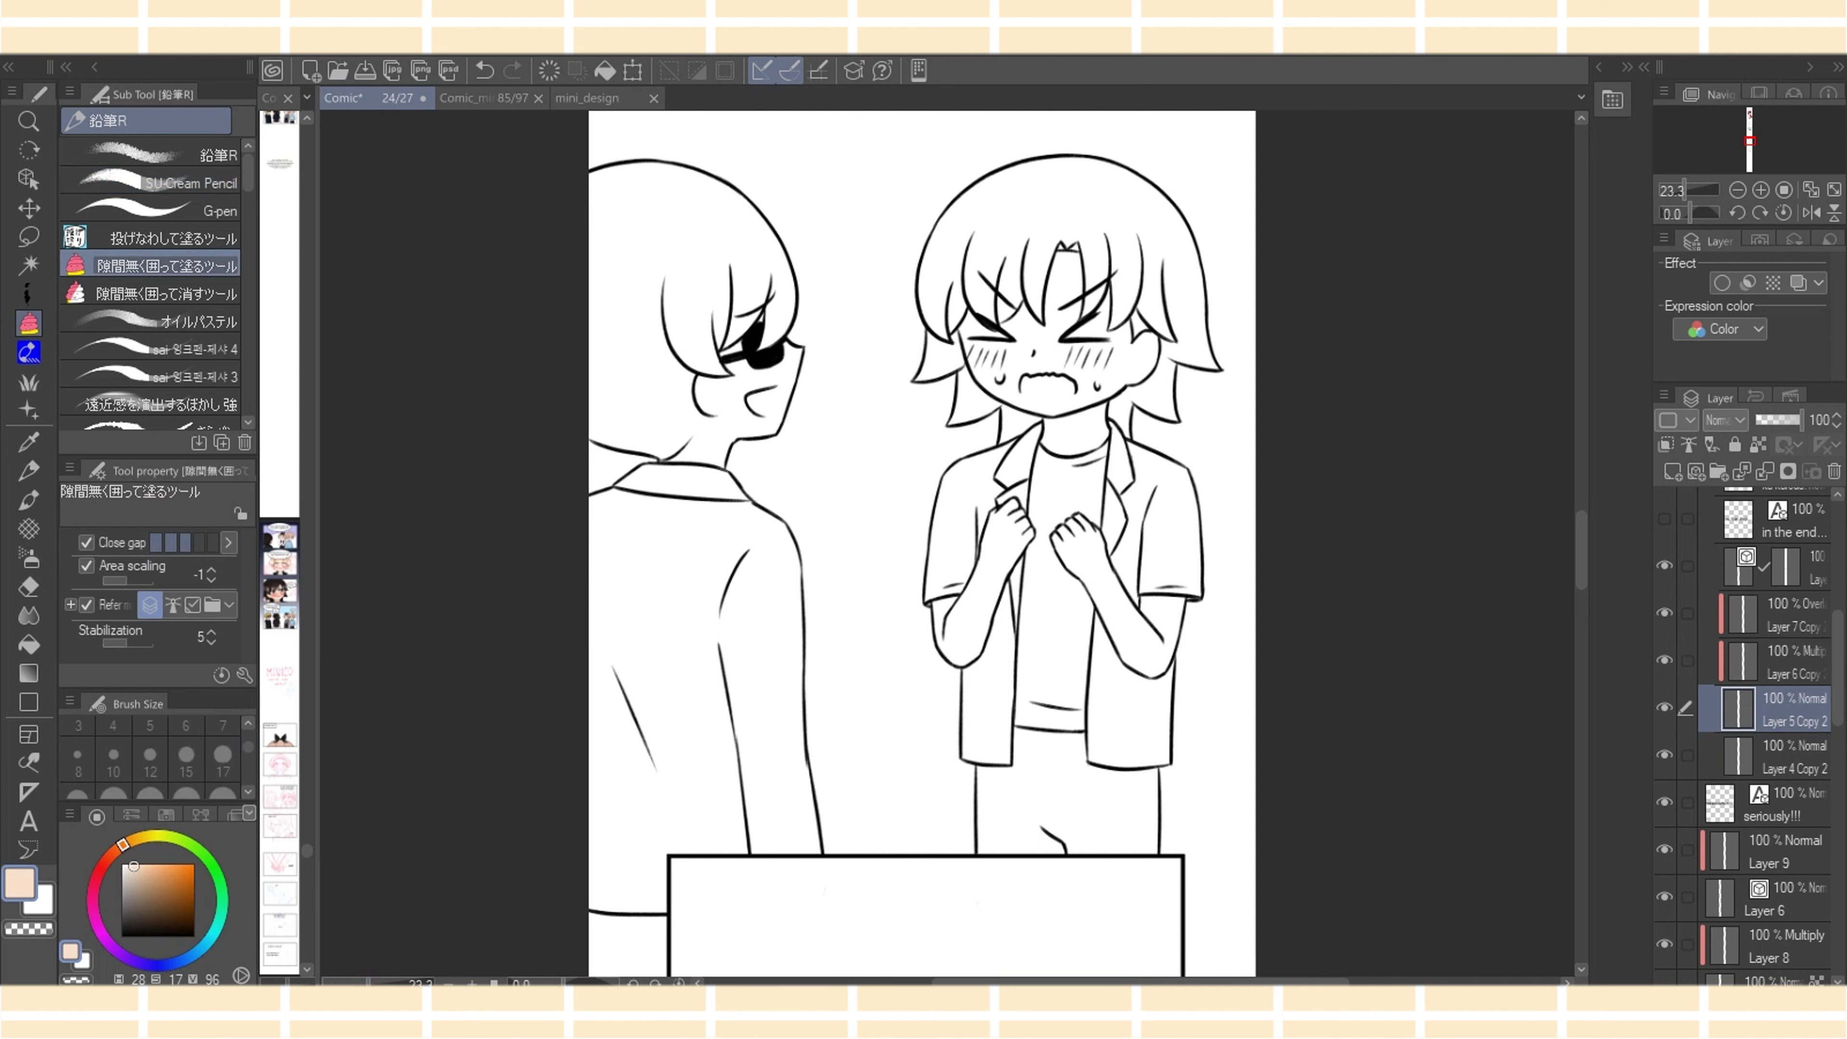
mouse_move(787, 180)
mouse_down()
mouse_move(759, 160)
mouse_move(558, 176)
mouse_up()
mouse_move(973, 136)
mouse_down()
mouse_move(881, 477)
mouse_move(985, 915)
mouse_move(1229, 603)
mouse_move(1007, 130)
mouse_move(974, 137)
mouse_up()
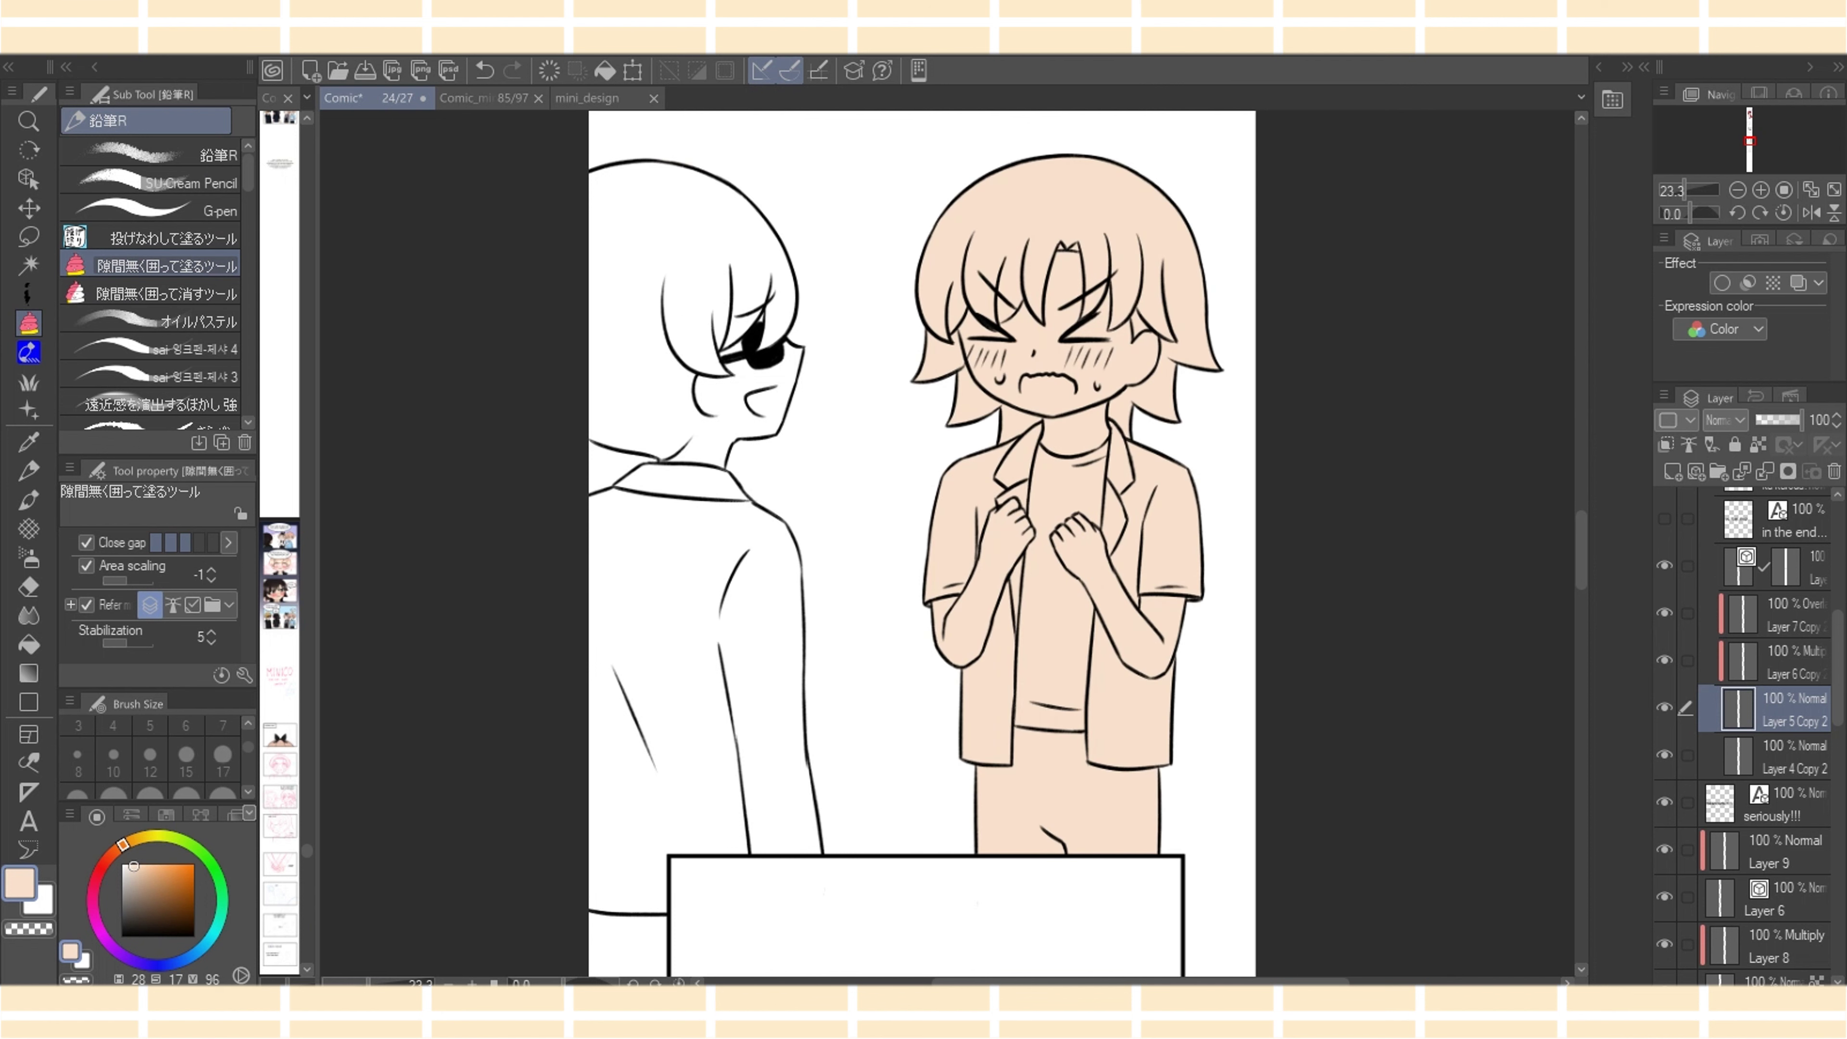
Sample the near-black hair colour from the reference and fill all the flustered character's hair sections, referring to other layers
alt+click(279, 585)
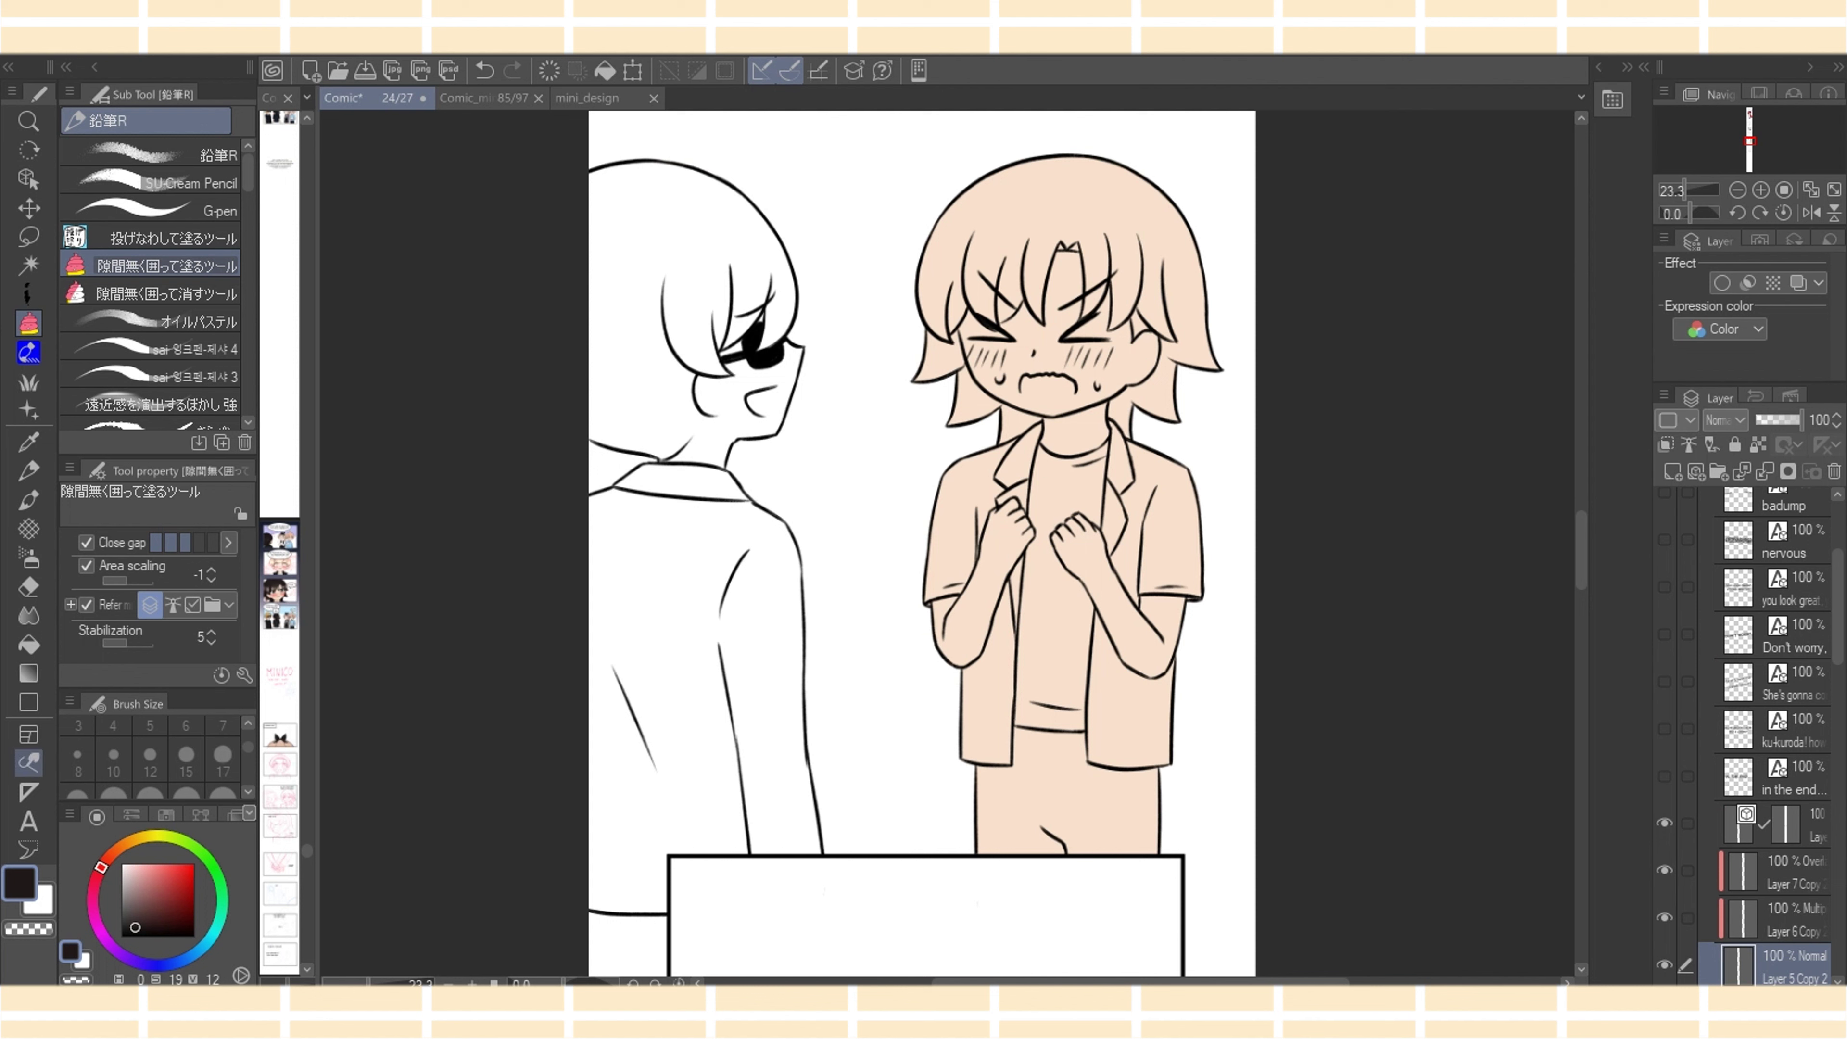
click(29, 643)
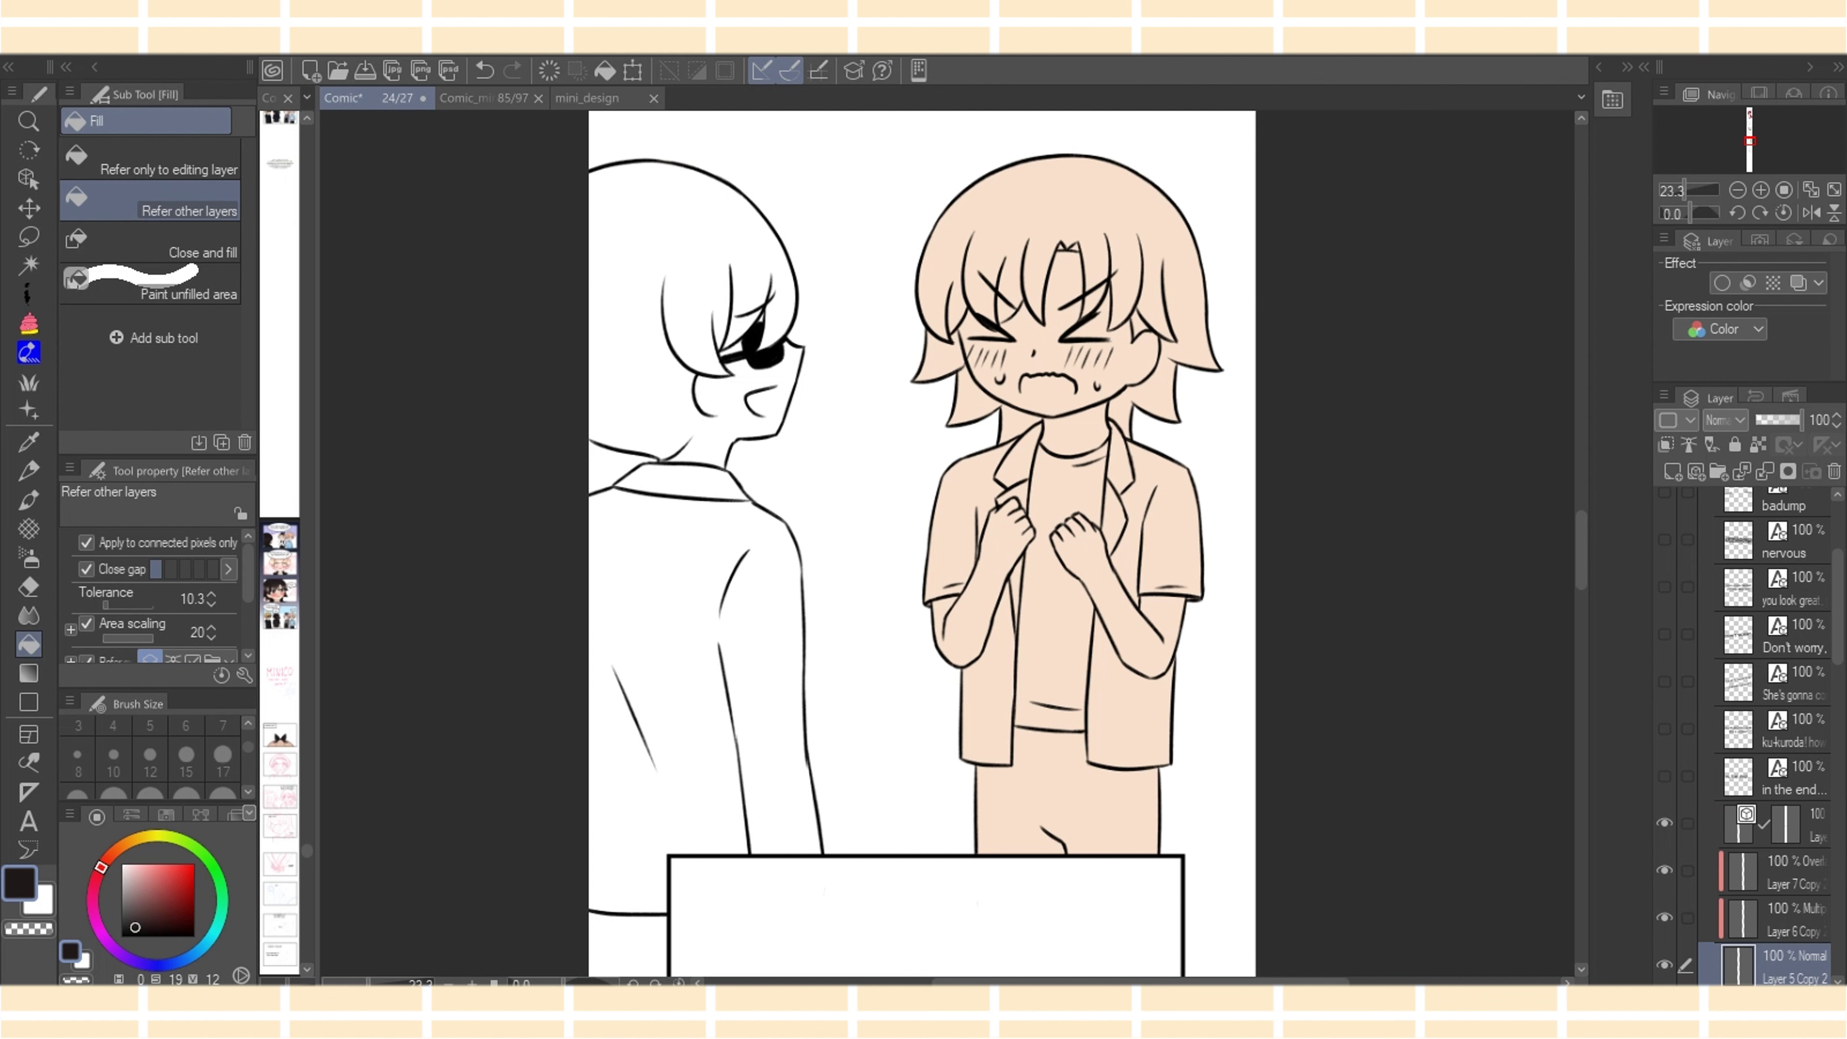
click(1063, 208)
click(975, 399)
click(941, 361)
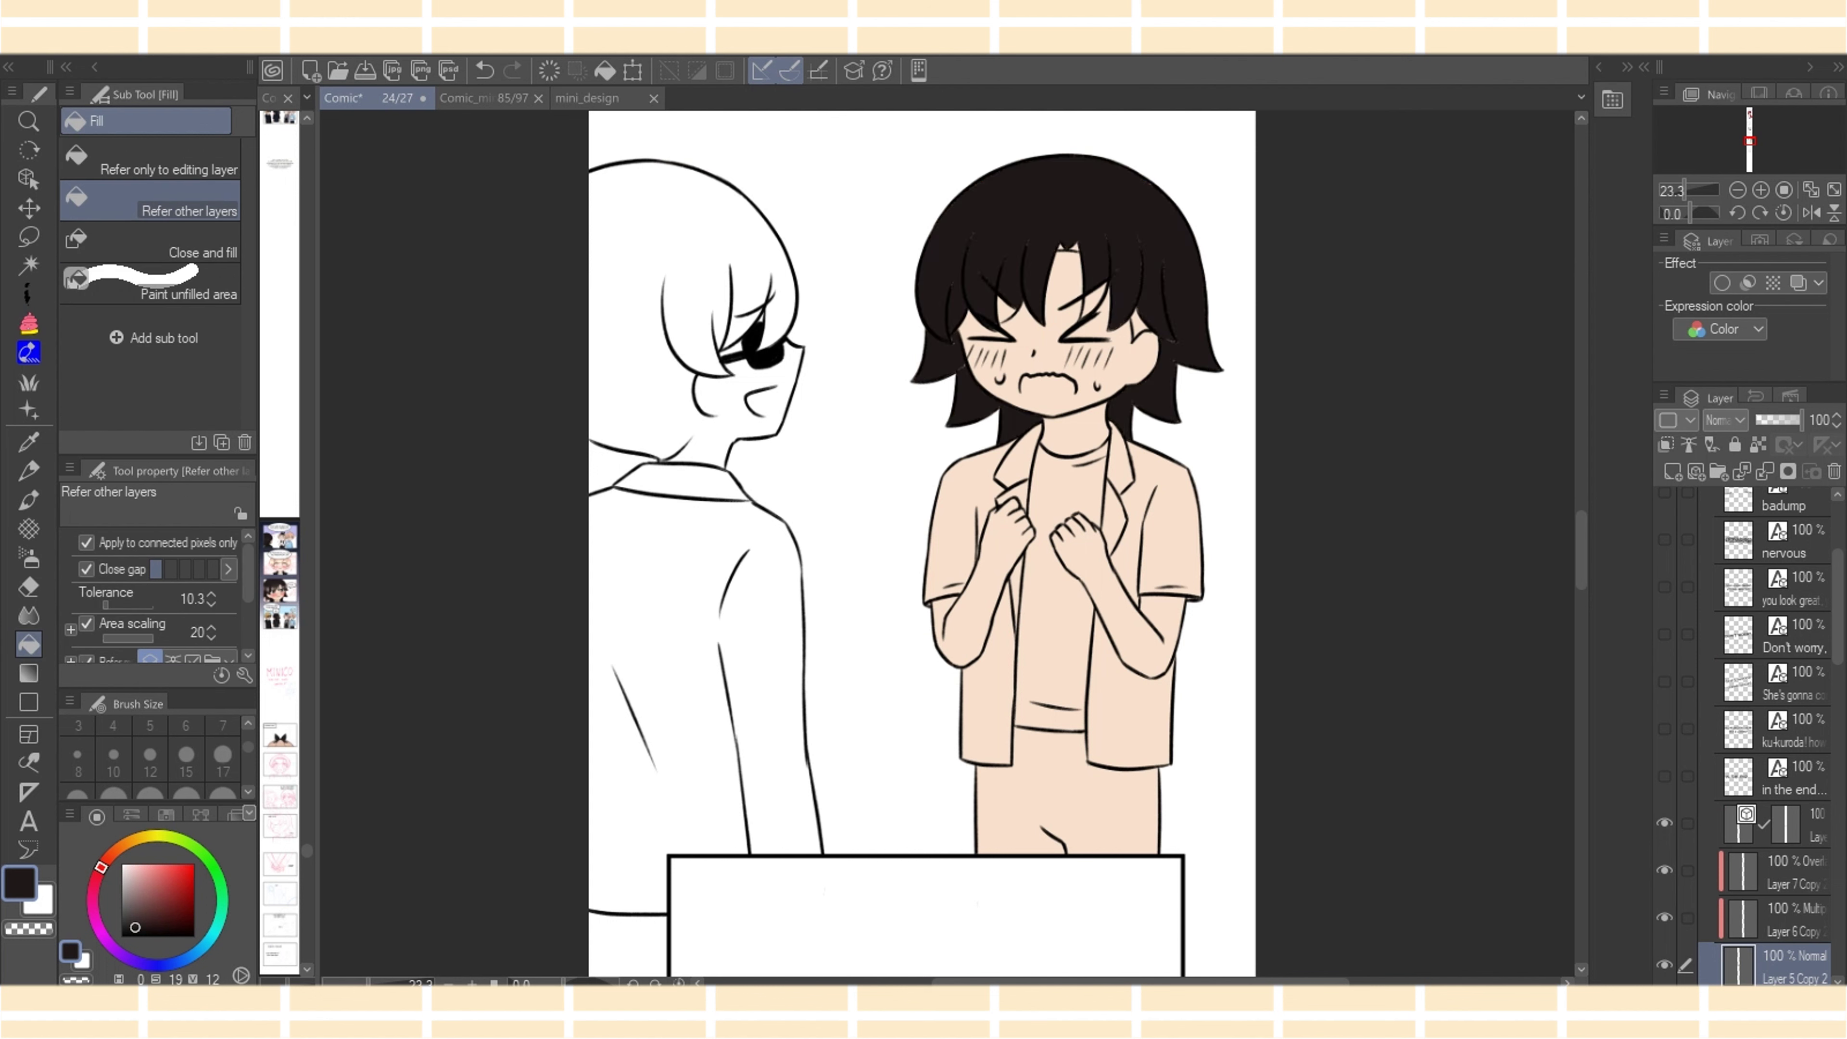
click(1005, 311)
click(1094, 303)
click(1137, 325)
Fill the inside of the flustered character's mouth with light pink from the MINICO-KAHO colour set using the enclose-and-fill tool
click(166, 814)
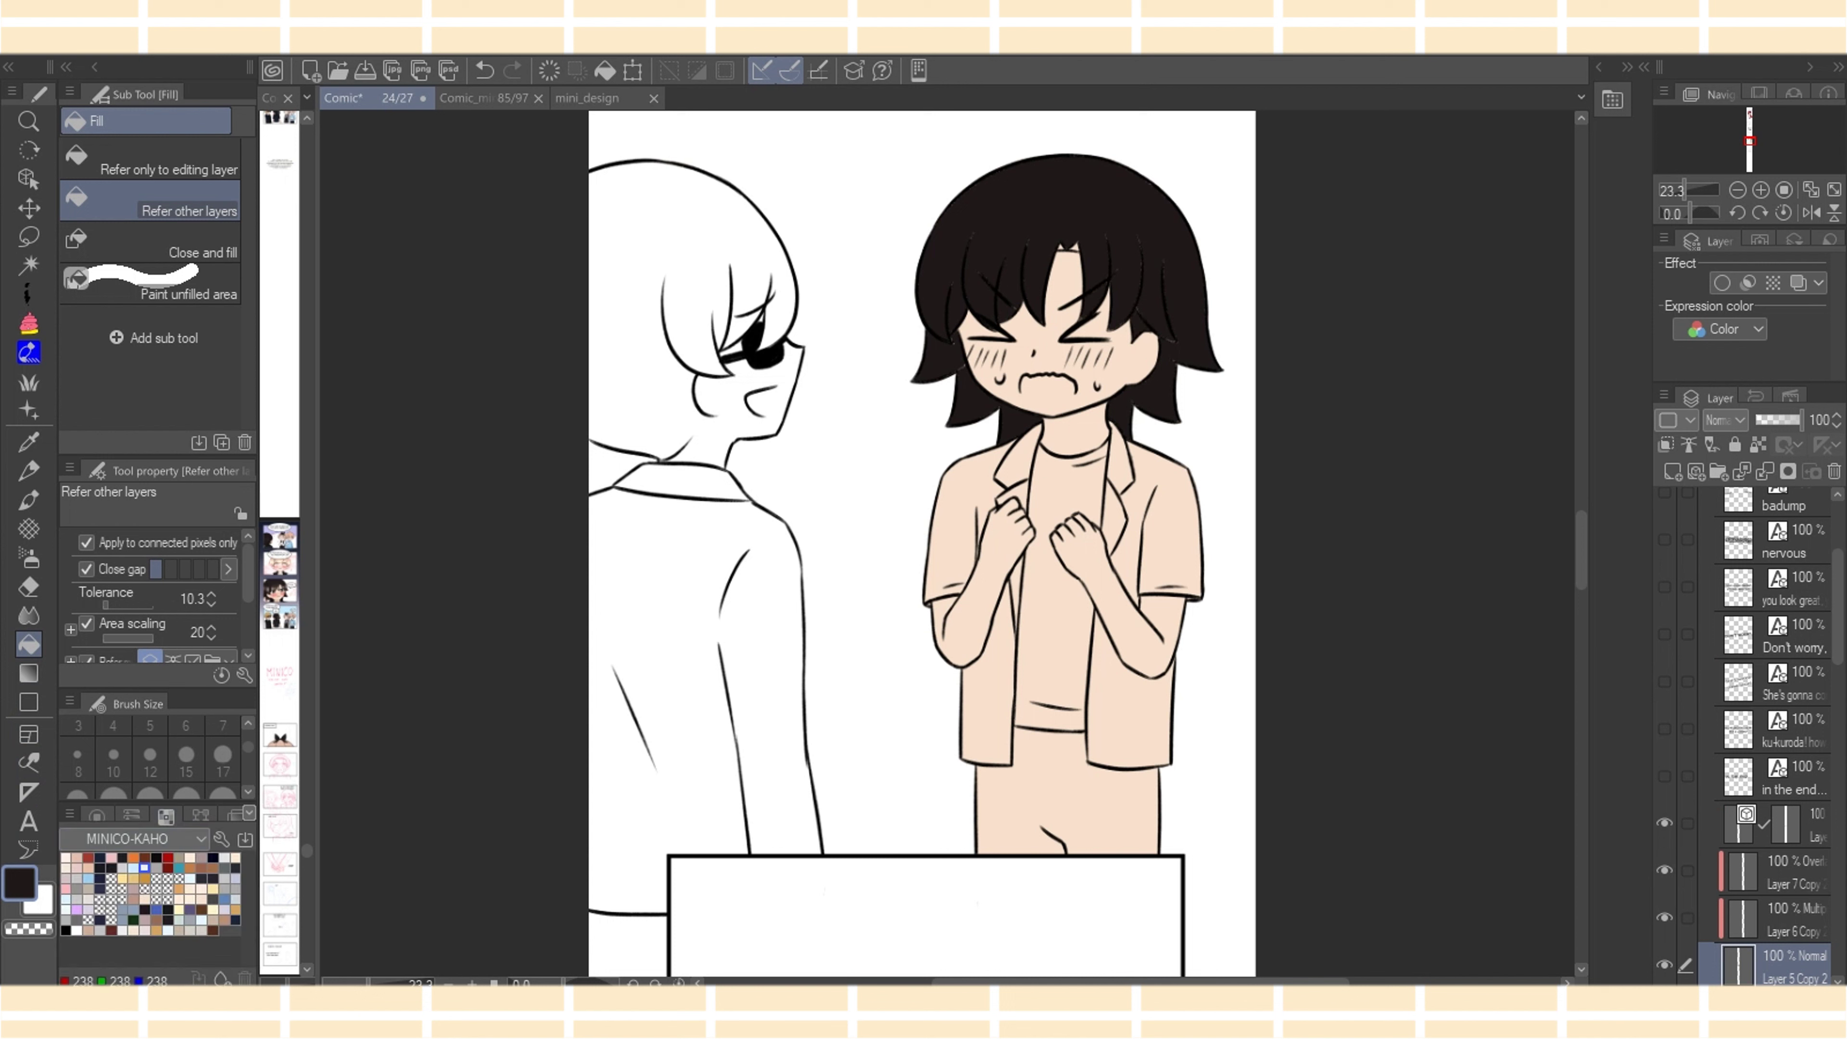
click(111, 857)
click(1047, 342)
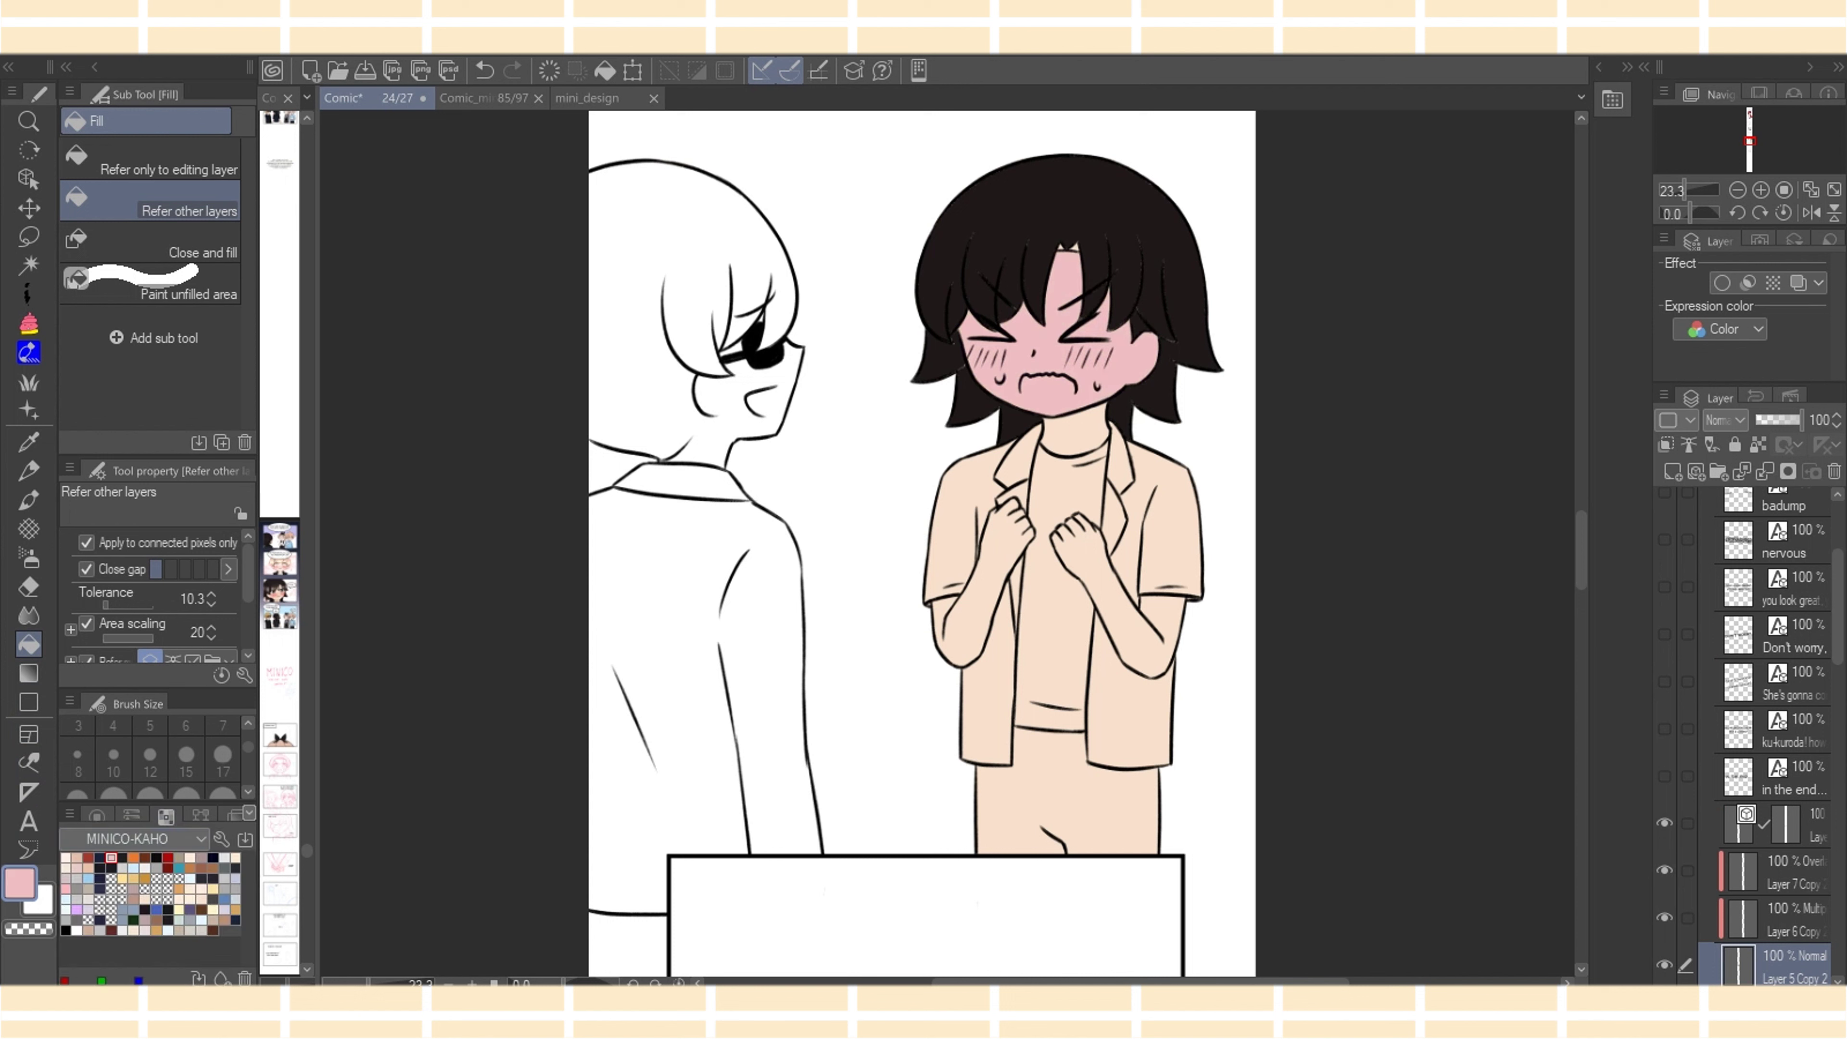
click(484, 70)
click(29, 323)
click(29, 322)
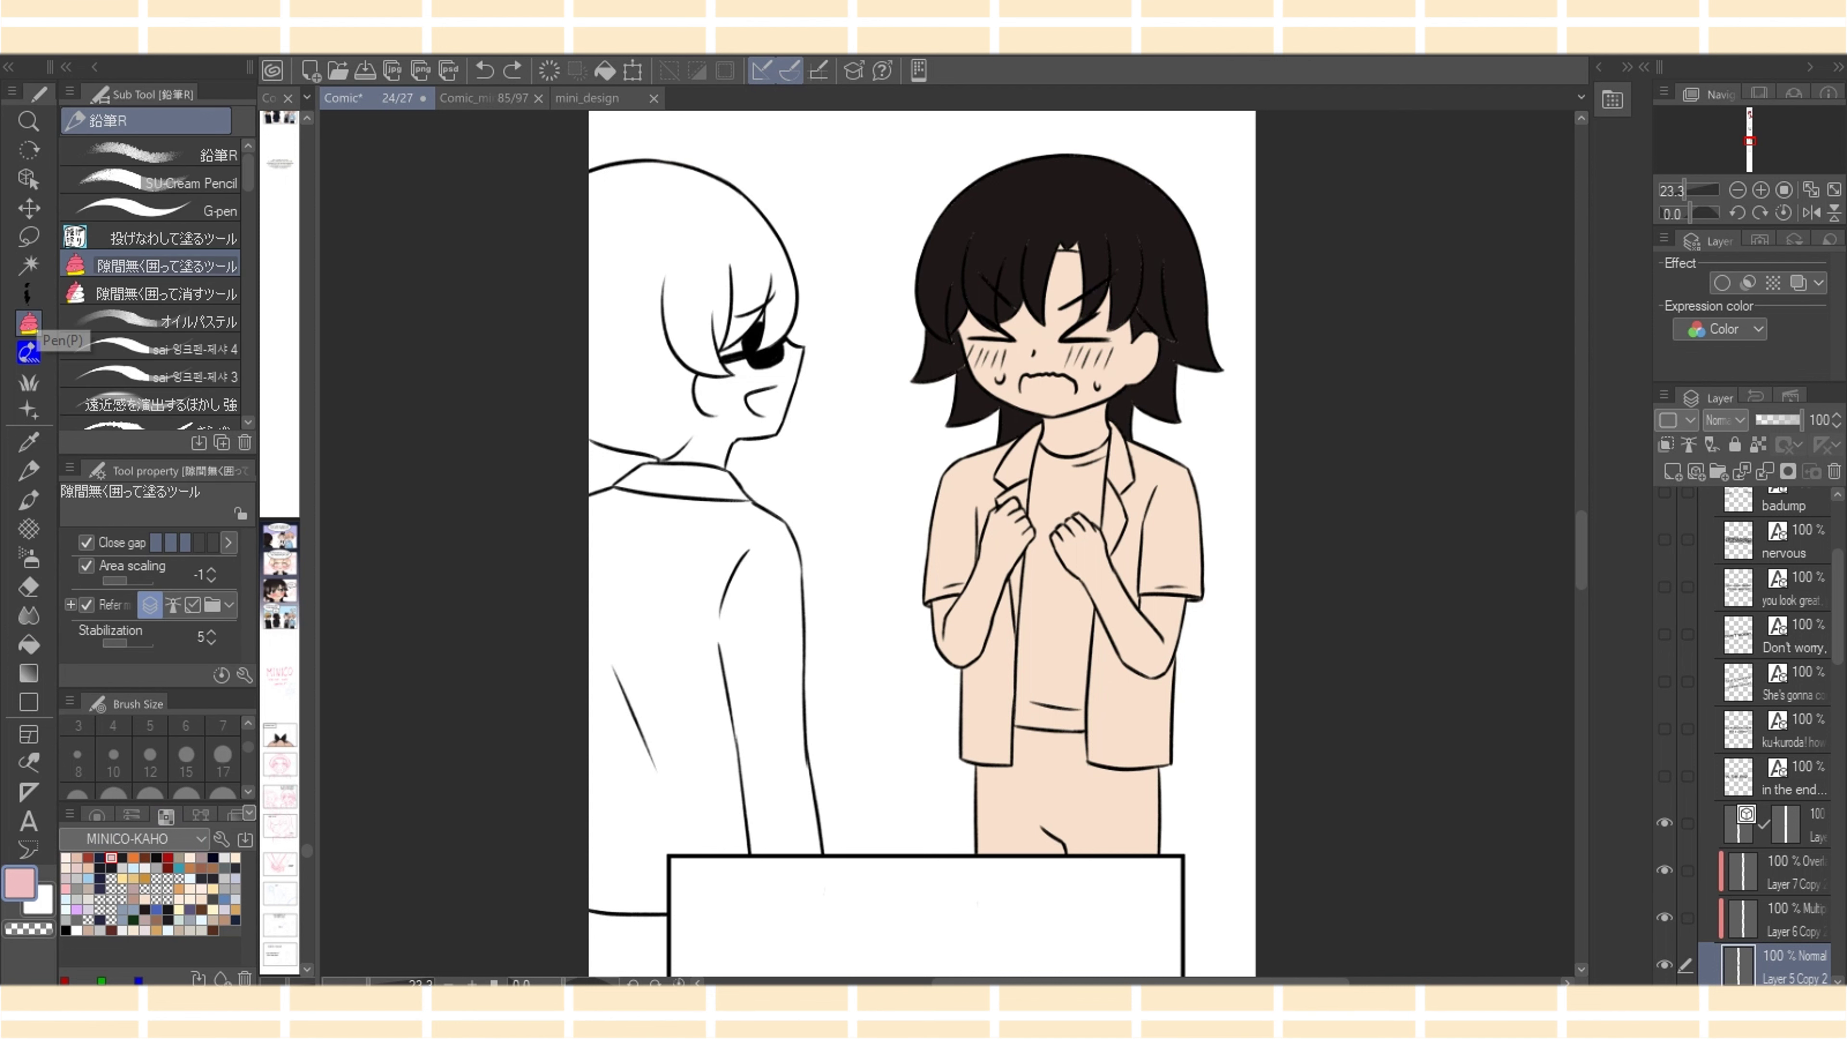
drag(1022, 398, 1019, 385)
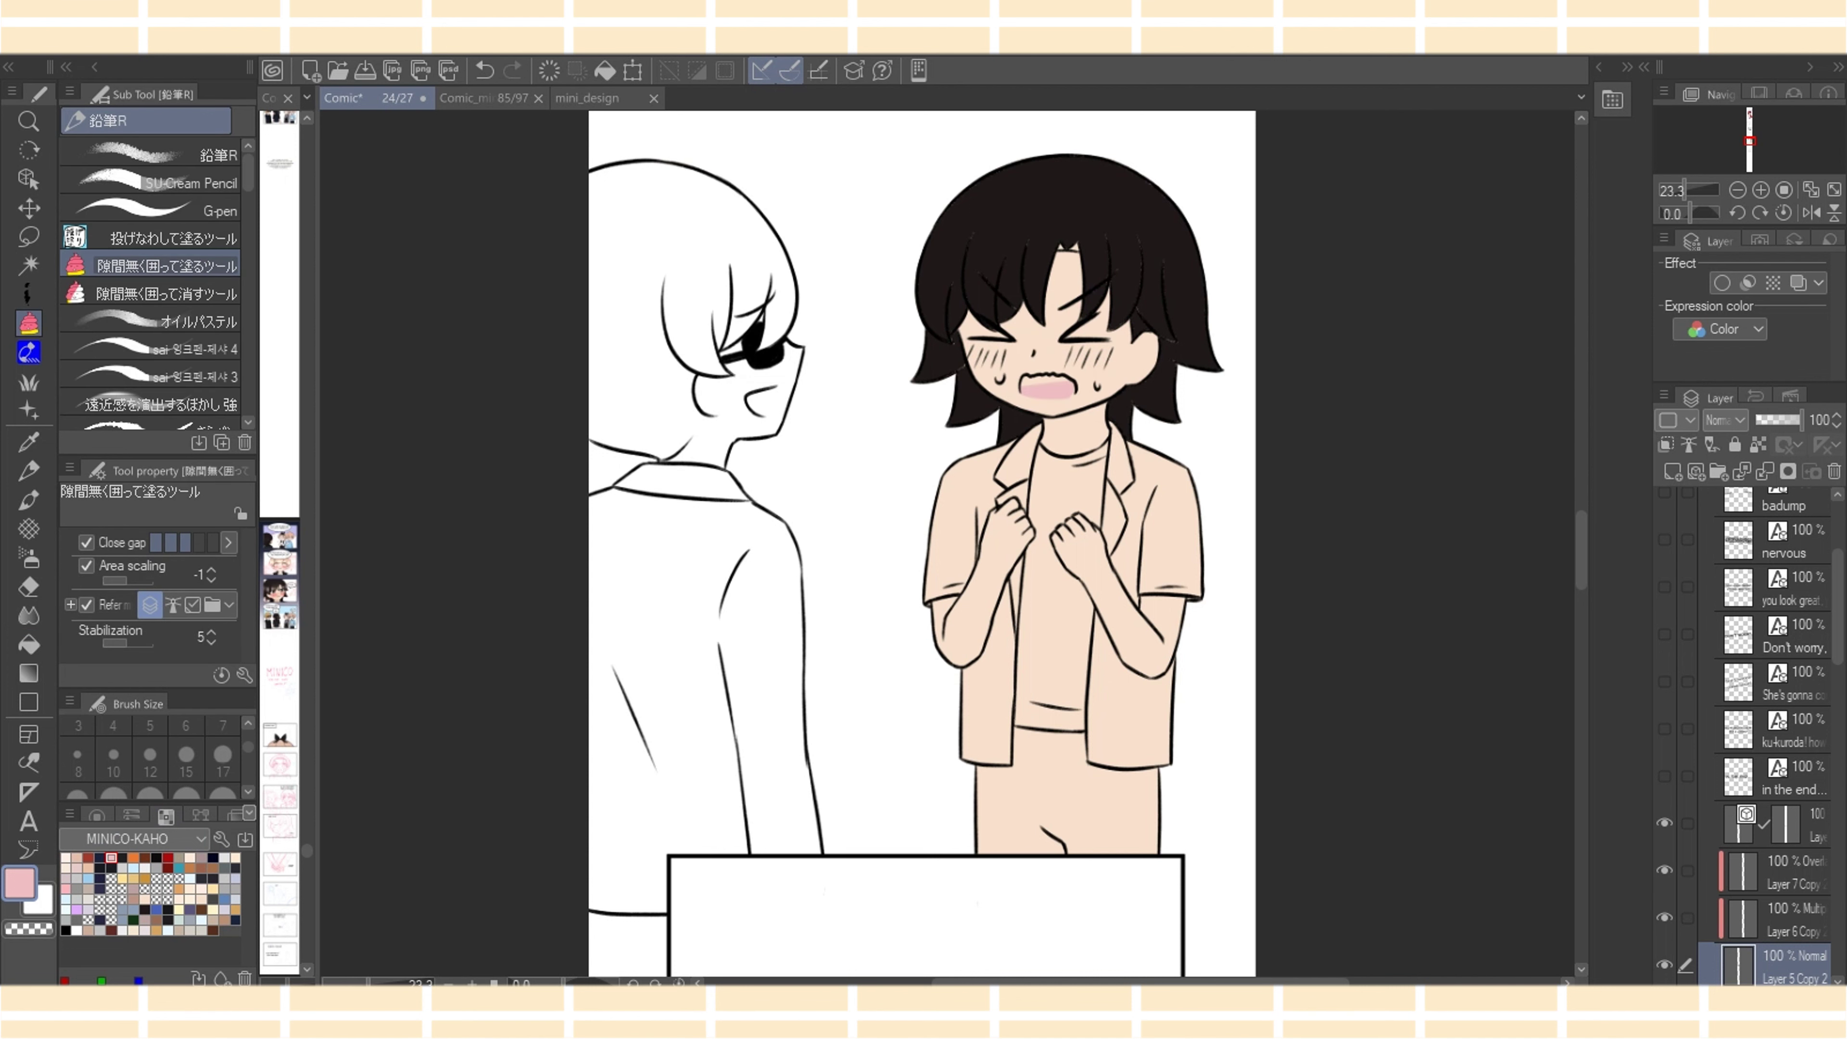
Fill the leftover gaps along the edges of the flustered character's mouth with light pink using the enclose-and-fill tool
scroll(865, 544, up, 3)
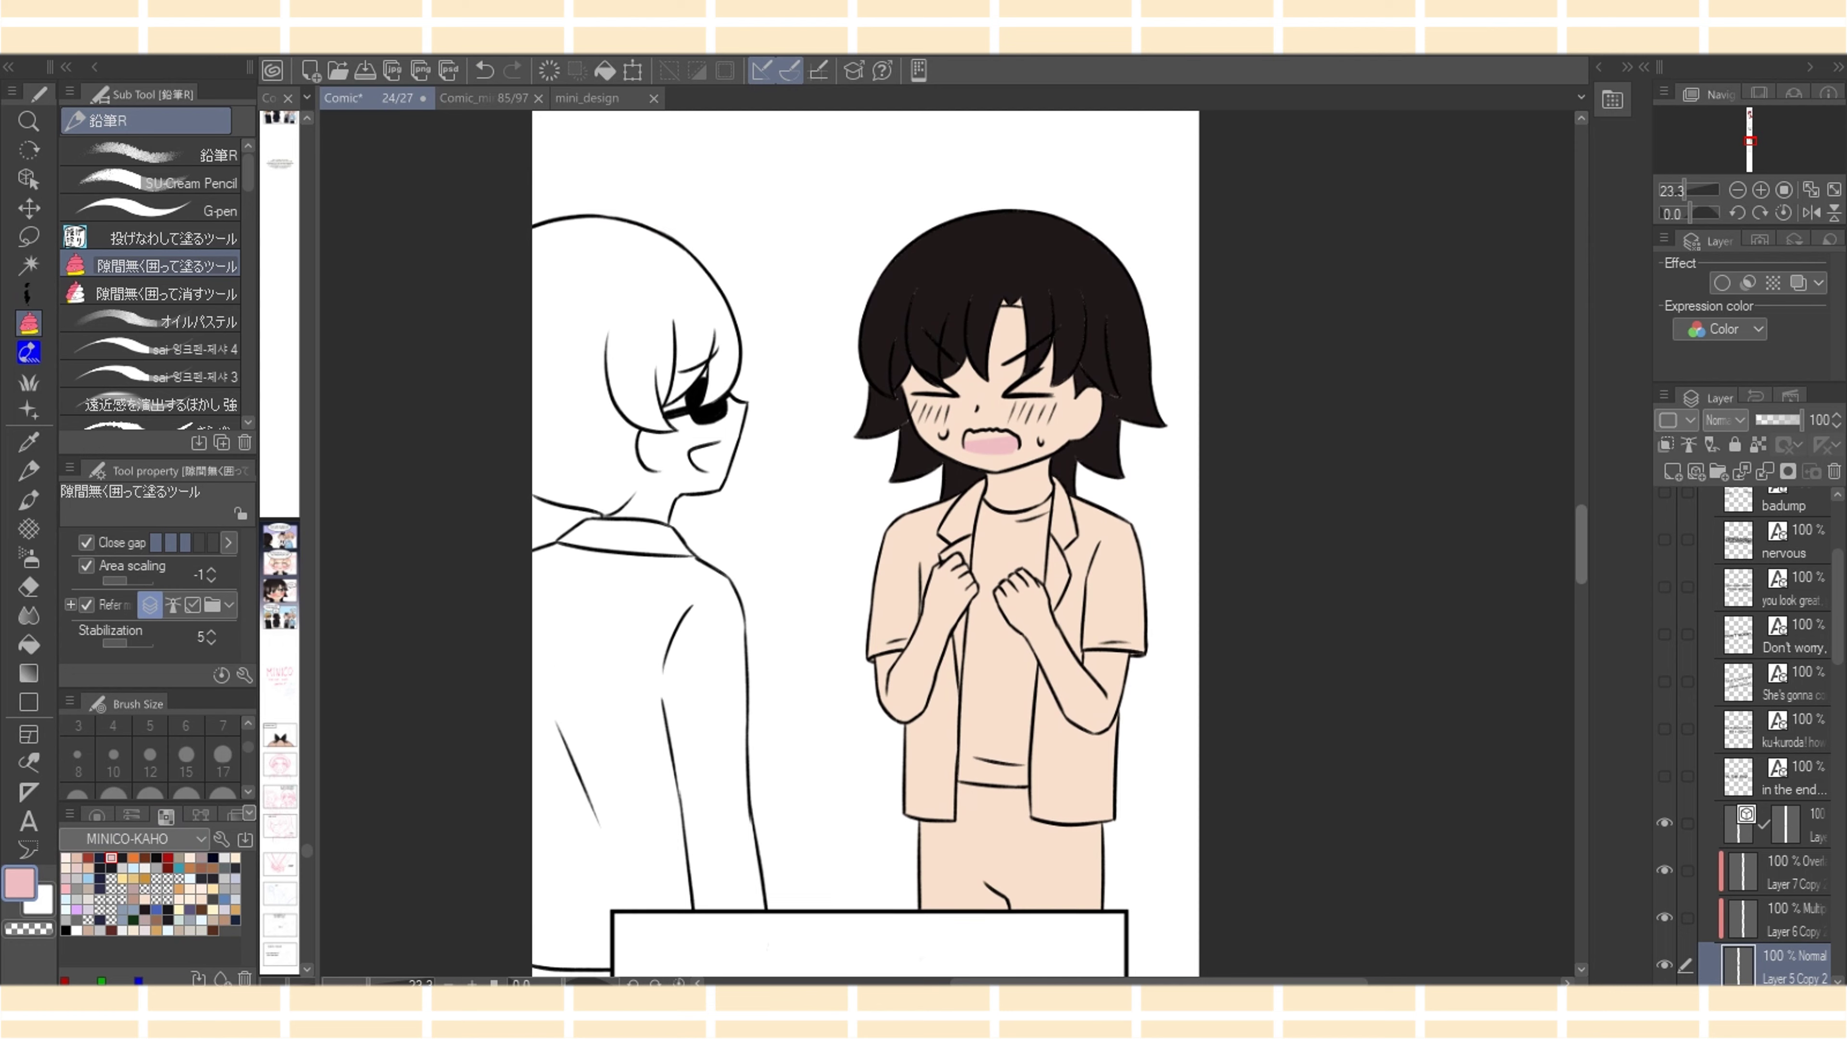
scroll(949, 543, up, 6)
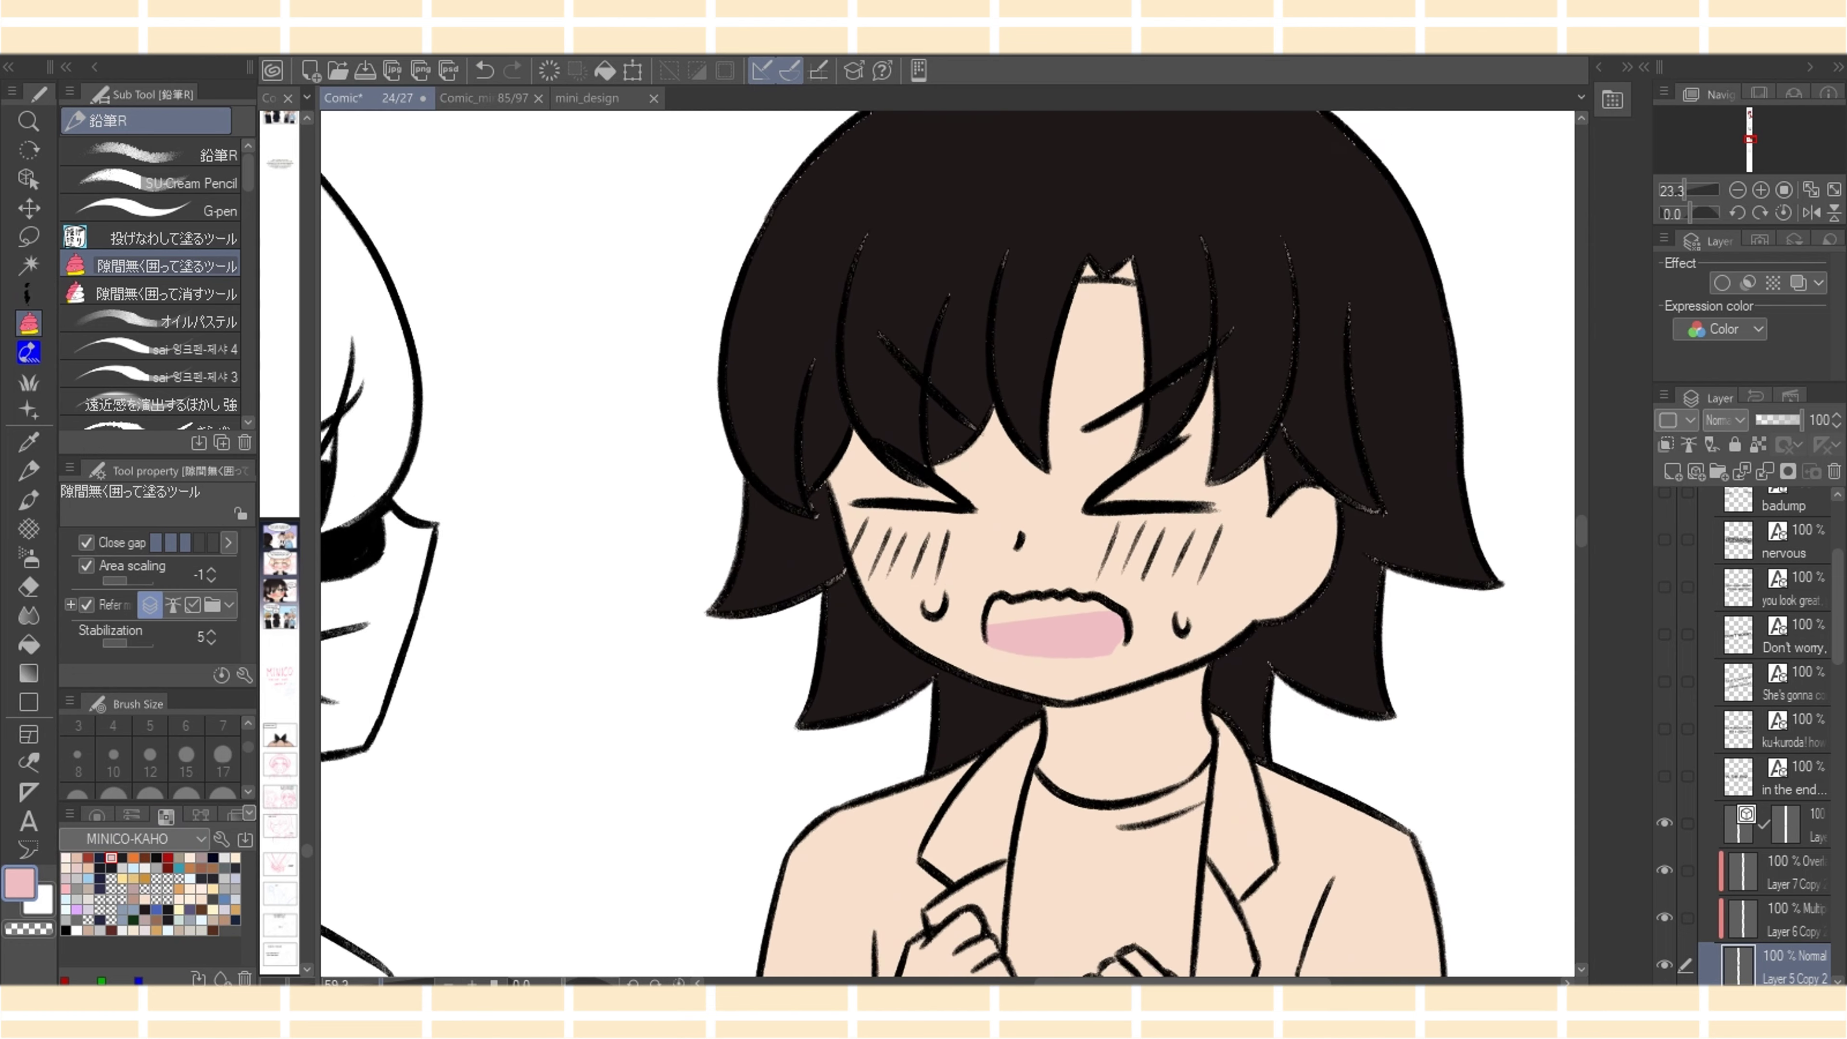
drag(989, 643, 1062, 625)
drag(1070, 604, 1094, 614)
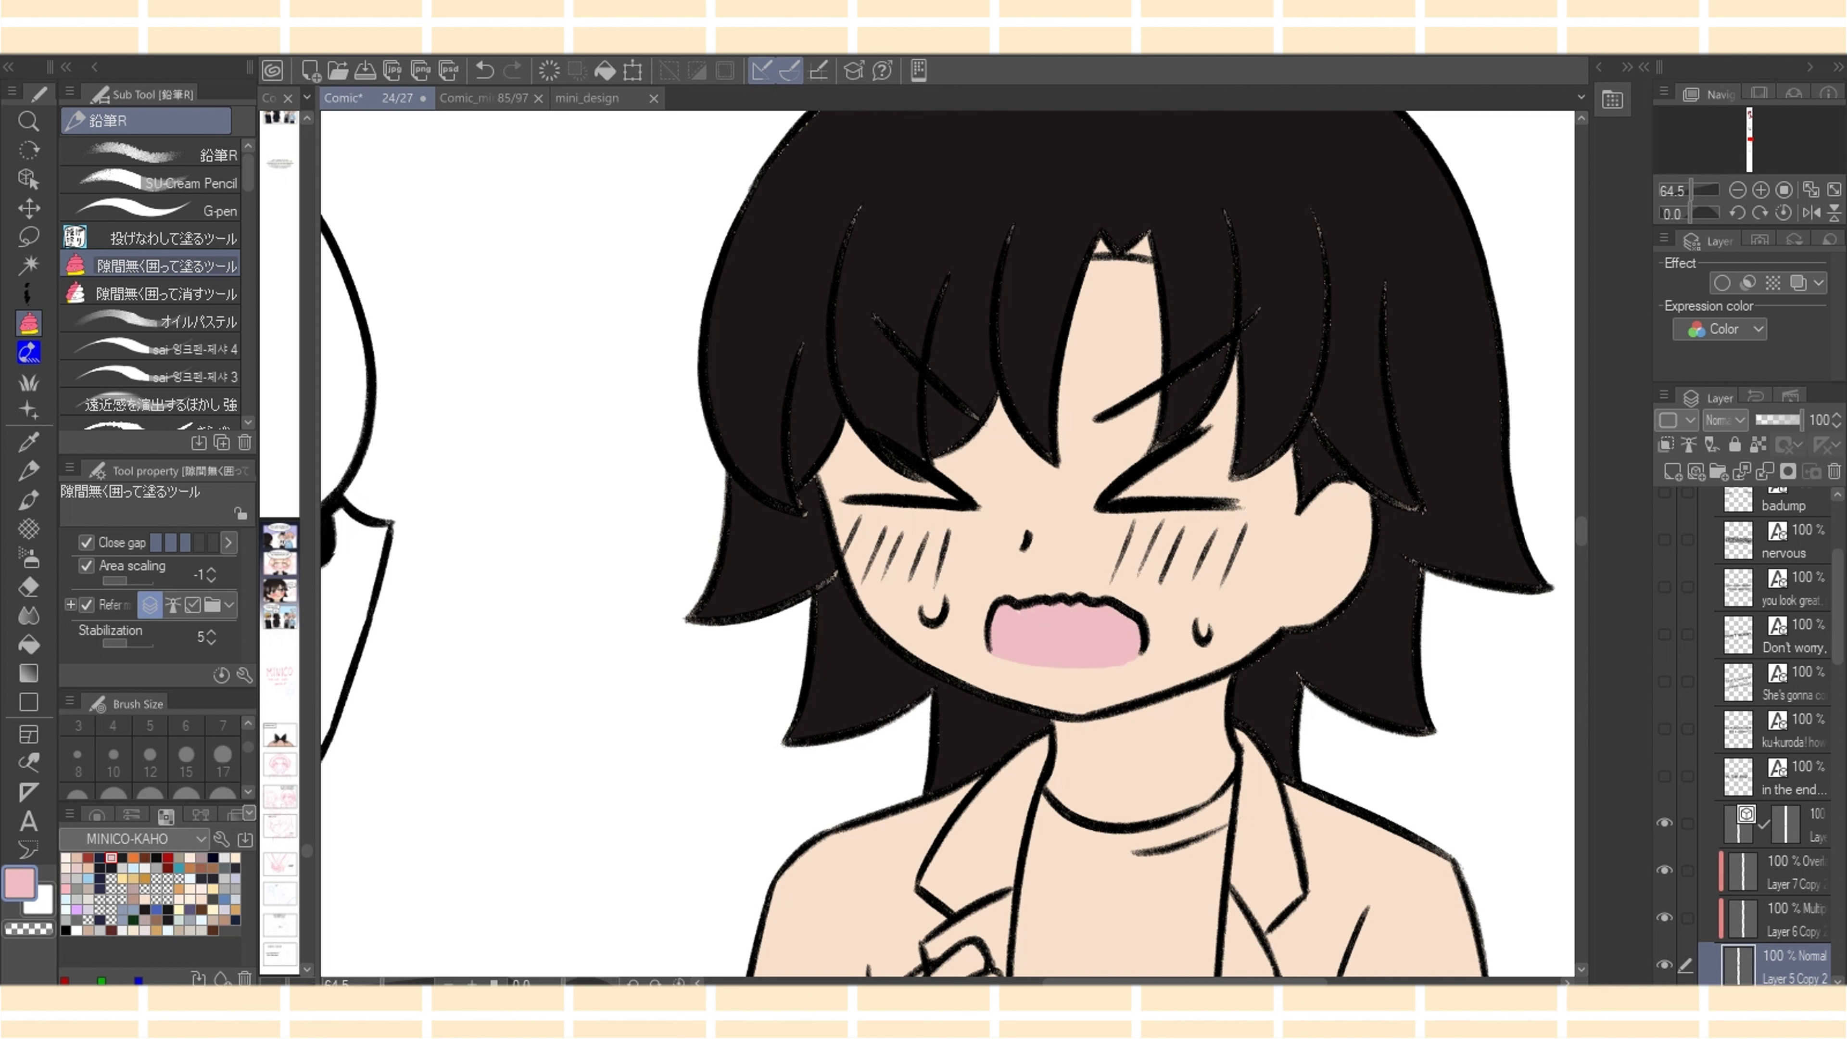
alt+click(1172, 668)
drag(1149, 649, 1116, 666)
Sample the near-black hair colour and close the unfilled gaps along the hair's right side, ear edge and crown
alt+click(1265, 695)
mouse_move(1308, 396)
mouse_down()
mouse_move(1416, 506)
mouse_move(1336, 458)
mouse_move(1433, 542)
mouse_move(1387, 598)
mouse_move(1444, 582)
mouse_up()
drag(1418, 604, 1512, 720)
mouse_move(1345, 593)
mouse_down()
mouse_move(1230, 667)
mouse_move(1220, 699)
mouse_move(1292, 784)
mouse_up()
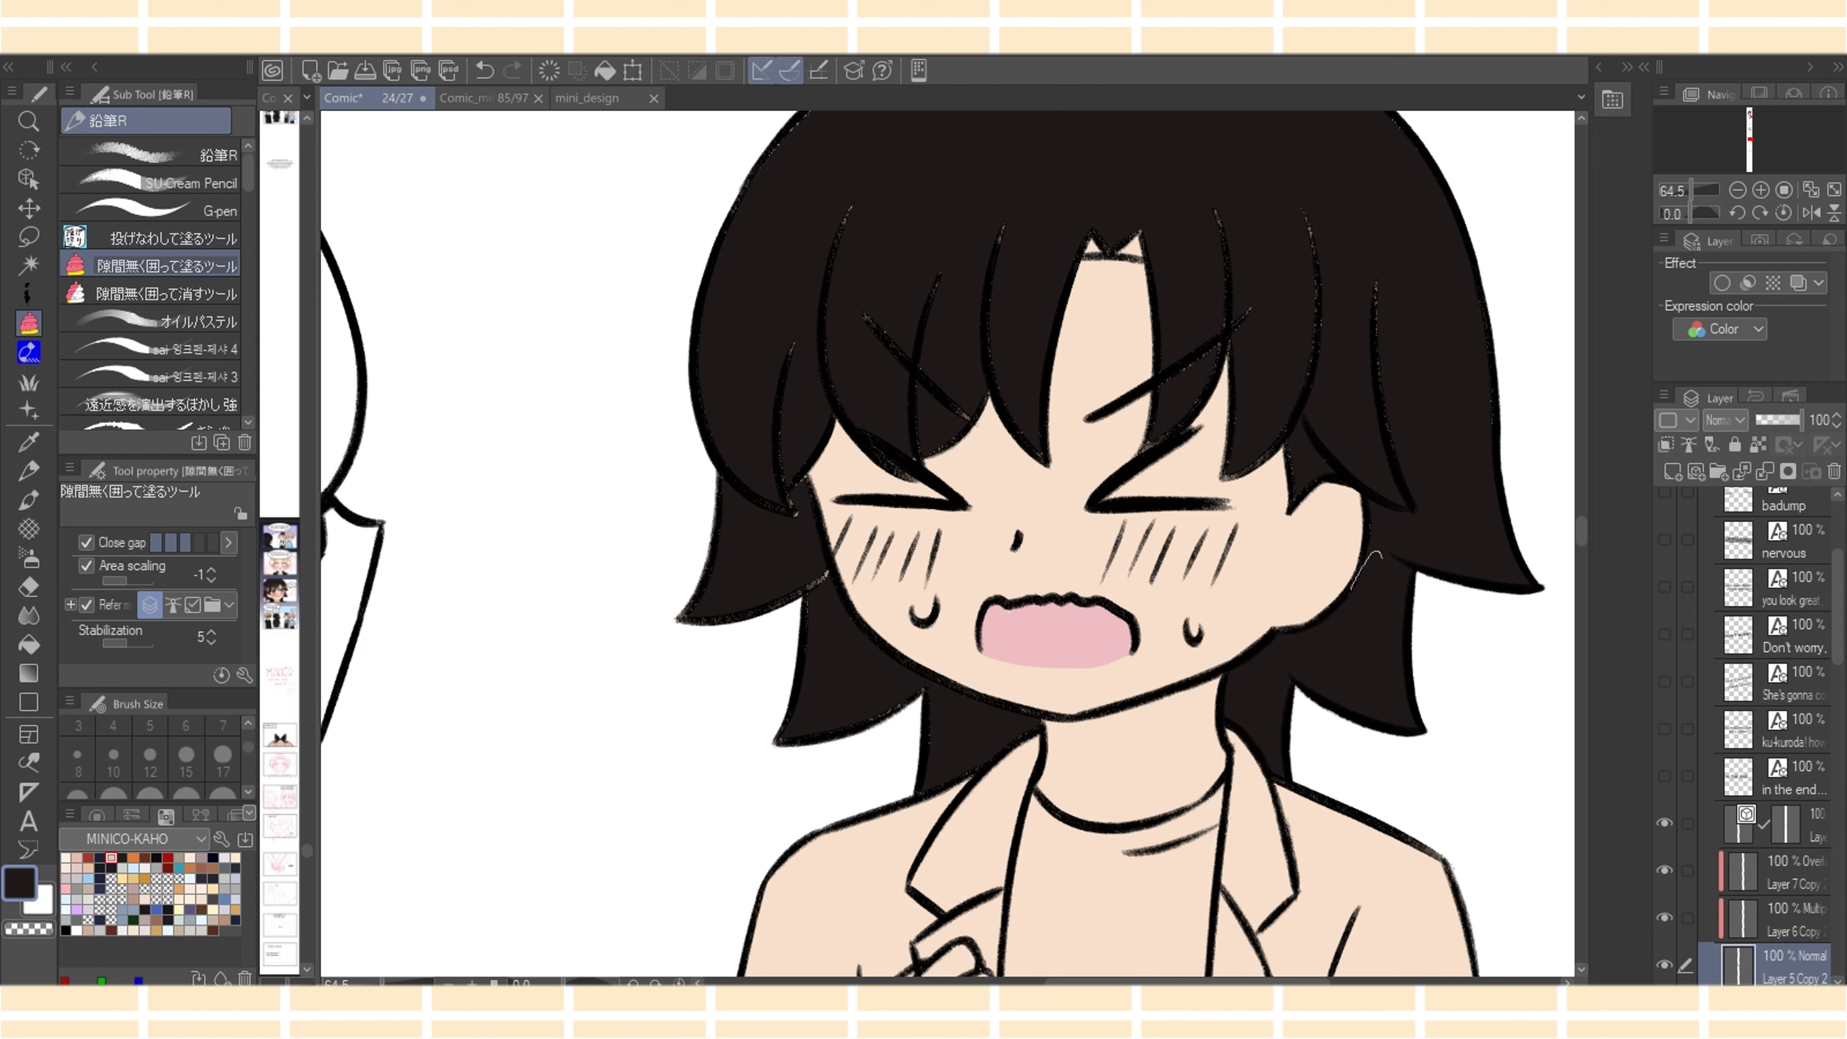
mouse_move(1287, 512)
mouse_down()
mouse_move(1335, 481)
mouse_move(1285, 443)
mouse_move(1443, 308)
mouse_move(1319, 342)
mouse_up()
scroll(945, 545, up, 3)
mouse_move(1284, 693)
mouse_down()
mouse_move(1219, 730)
mouse_move(1216, 386)
mouse_move(1546, 435)
mouse_up()
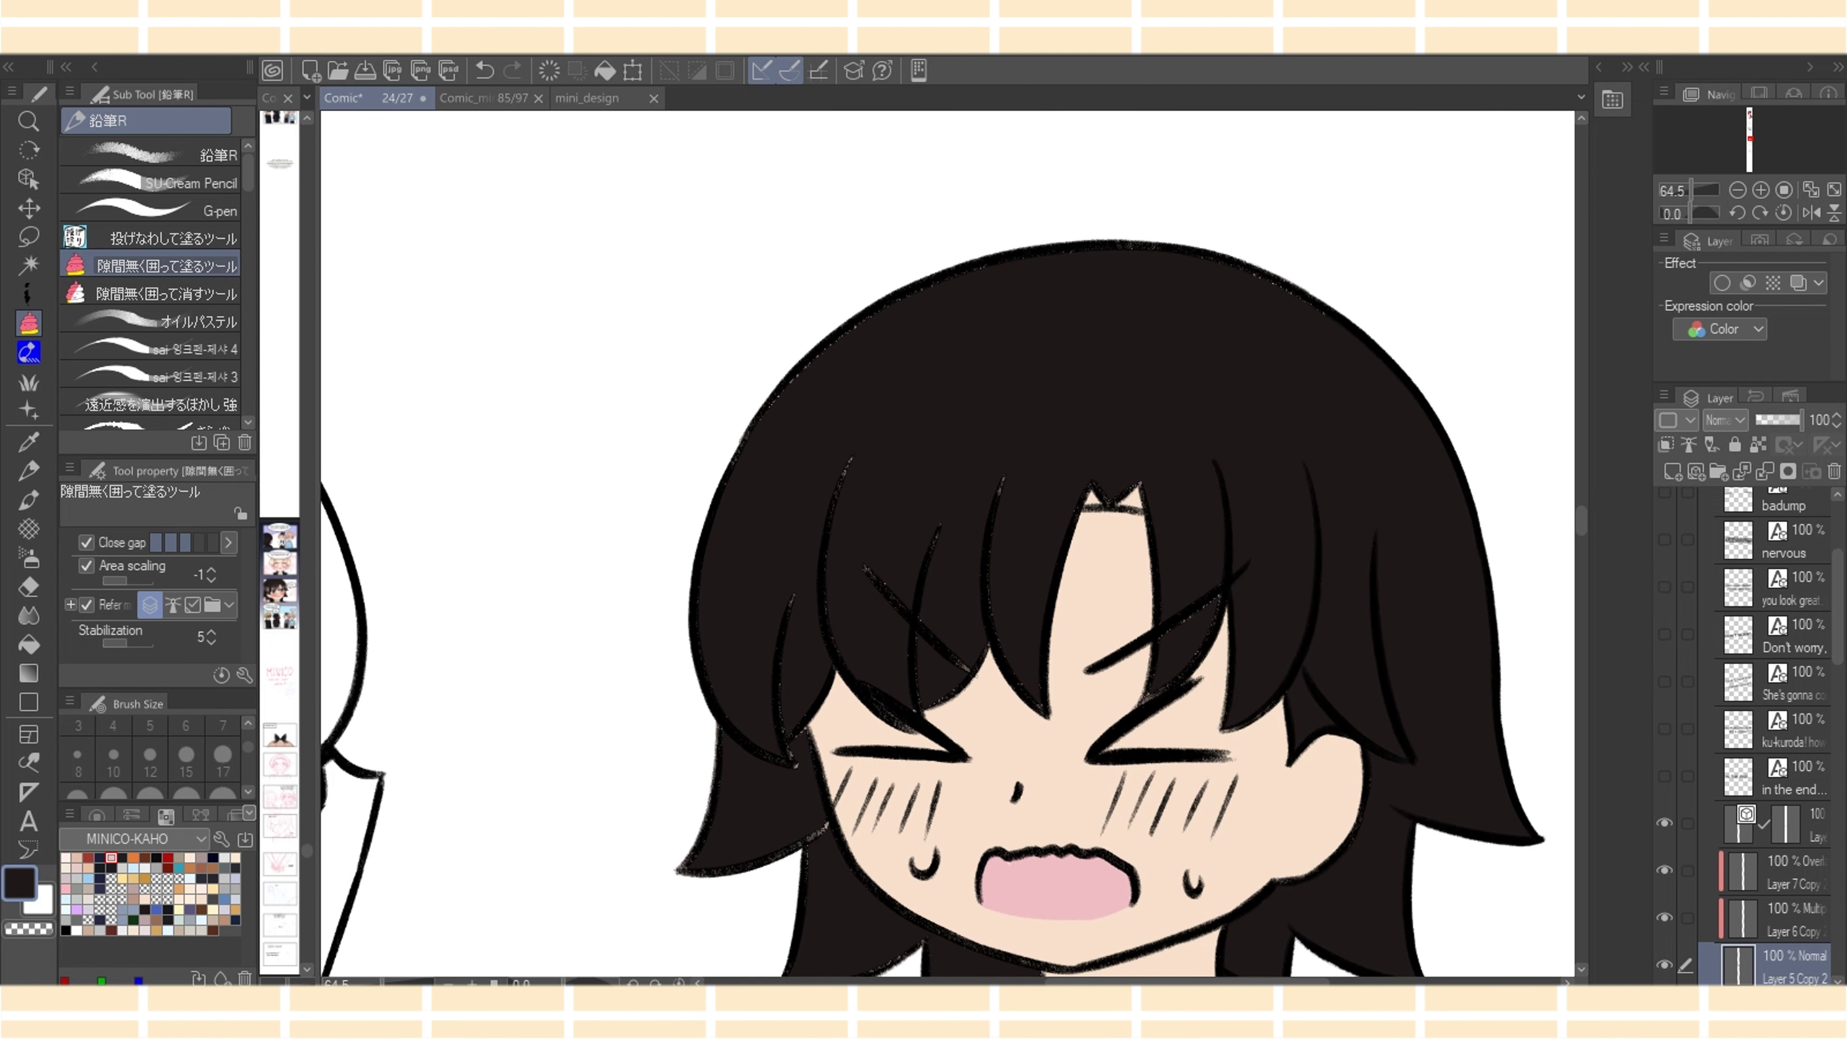
mouse_move(1119, 510)
mouse_down()
mouse_move(1022, 510)
mouse_move(1223, 204)
mouse_move(1316, 298)
mouse_up()
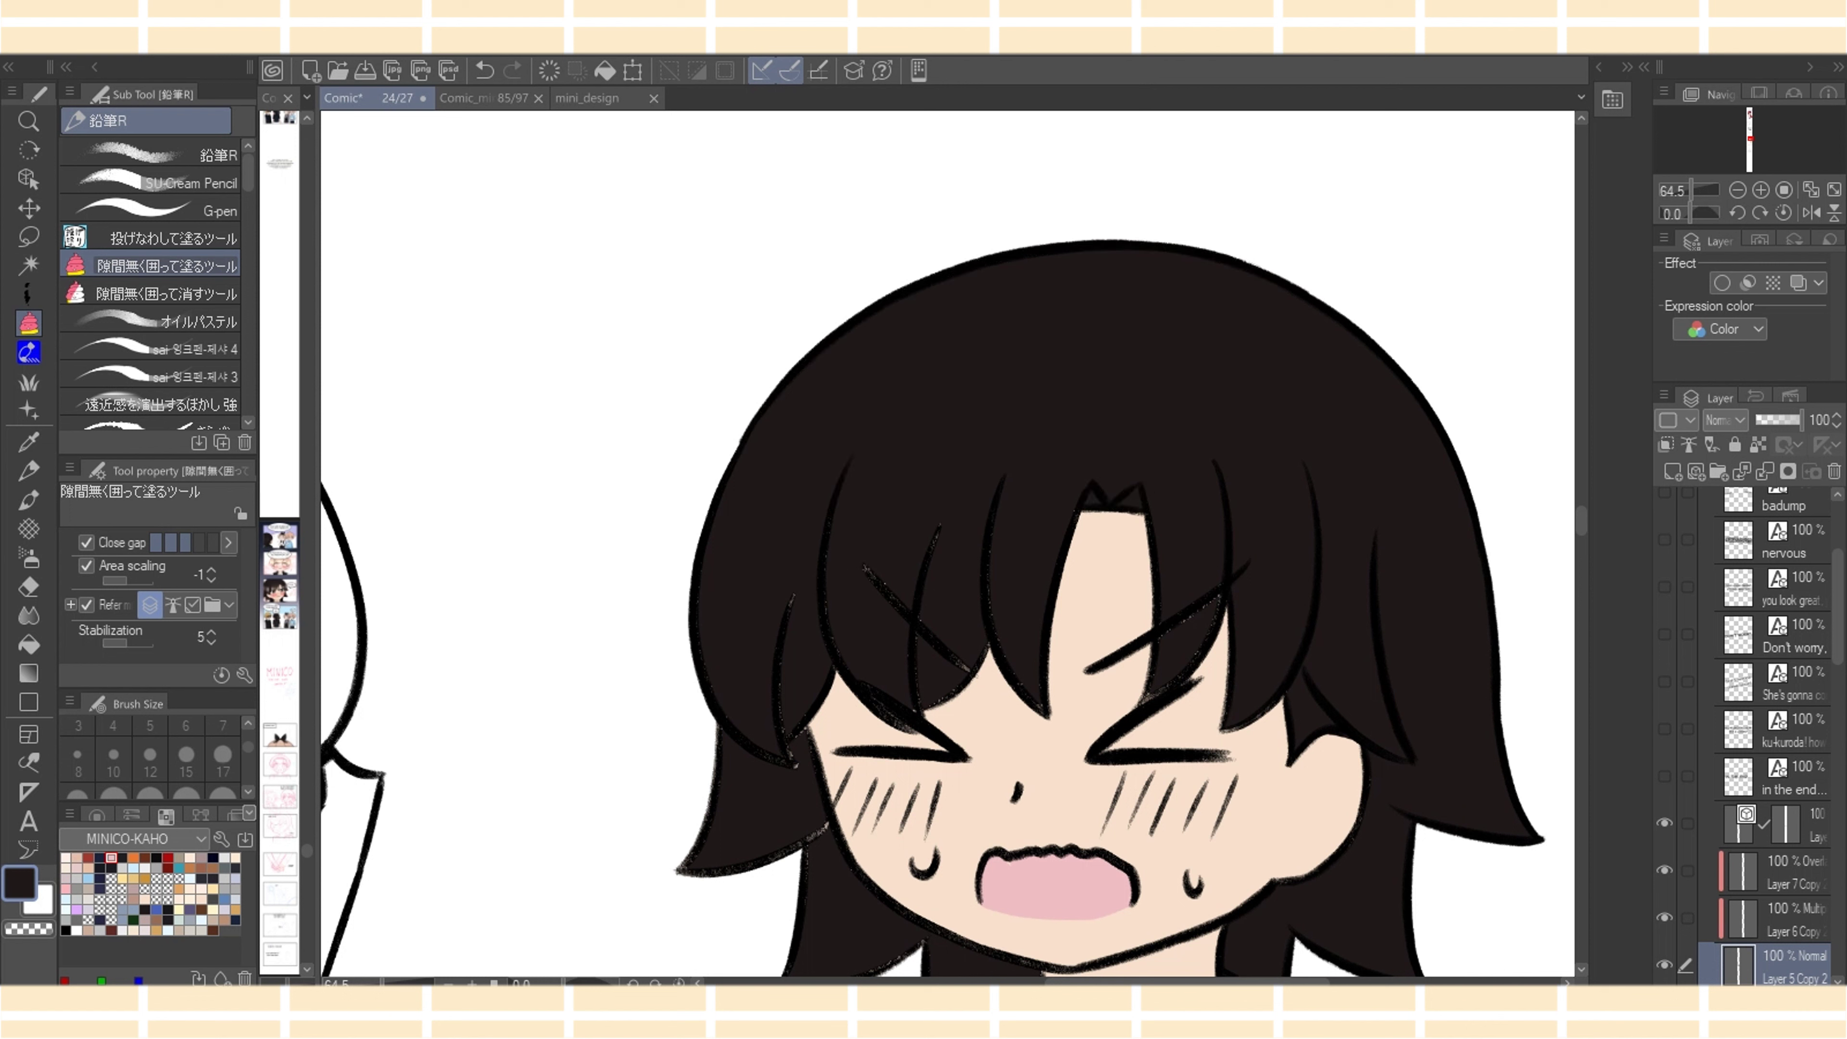
Close the remaining gaps around the bangs and the left-side hair strands with the near-black hair colour
mouse_move(1152, 531)
mouse_down()
mouse_move(1156, 643)
mouse_move(1180, 679)
mouse_move(1220, 624)
mouse_move(1227, 536)
mouse_up()
drag(1219, 717, 1242, 730)
mouse_move(1048, 659)
mouse_down()
mouse_move(1048, 718)
mouse_move(995, 651)
mouse_move(997, 465)
mouse_up()
mouse_move(991, 644)
mouse_down()
mouse_move(935, 710)
mouse_move(899, 720)
mouse_move(913, 392)
mouse_up()
alt+click(1018, 735)
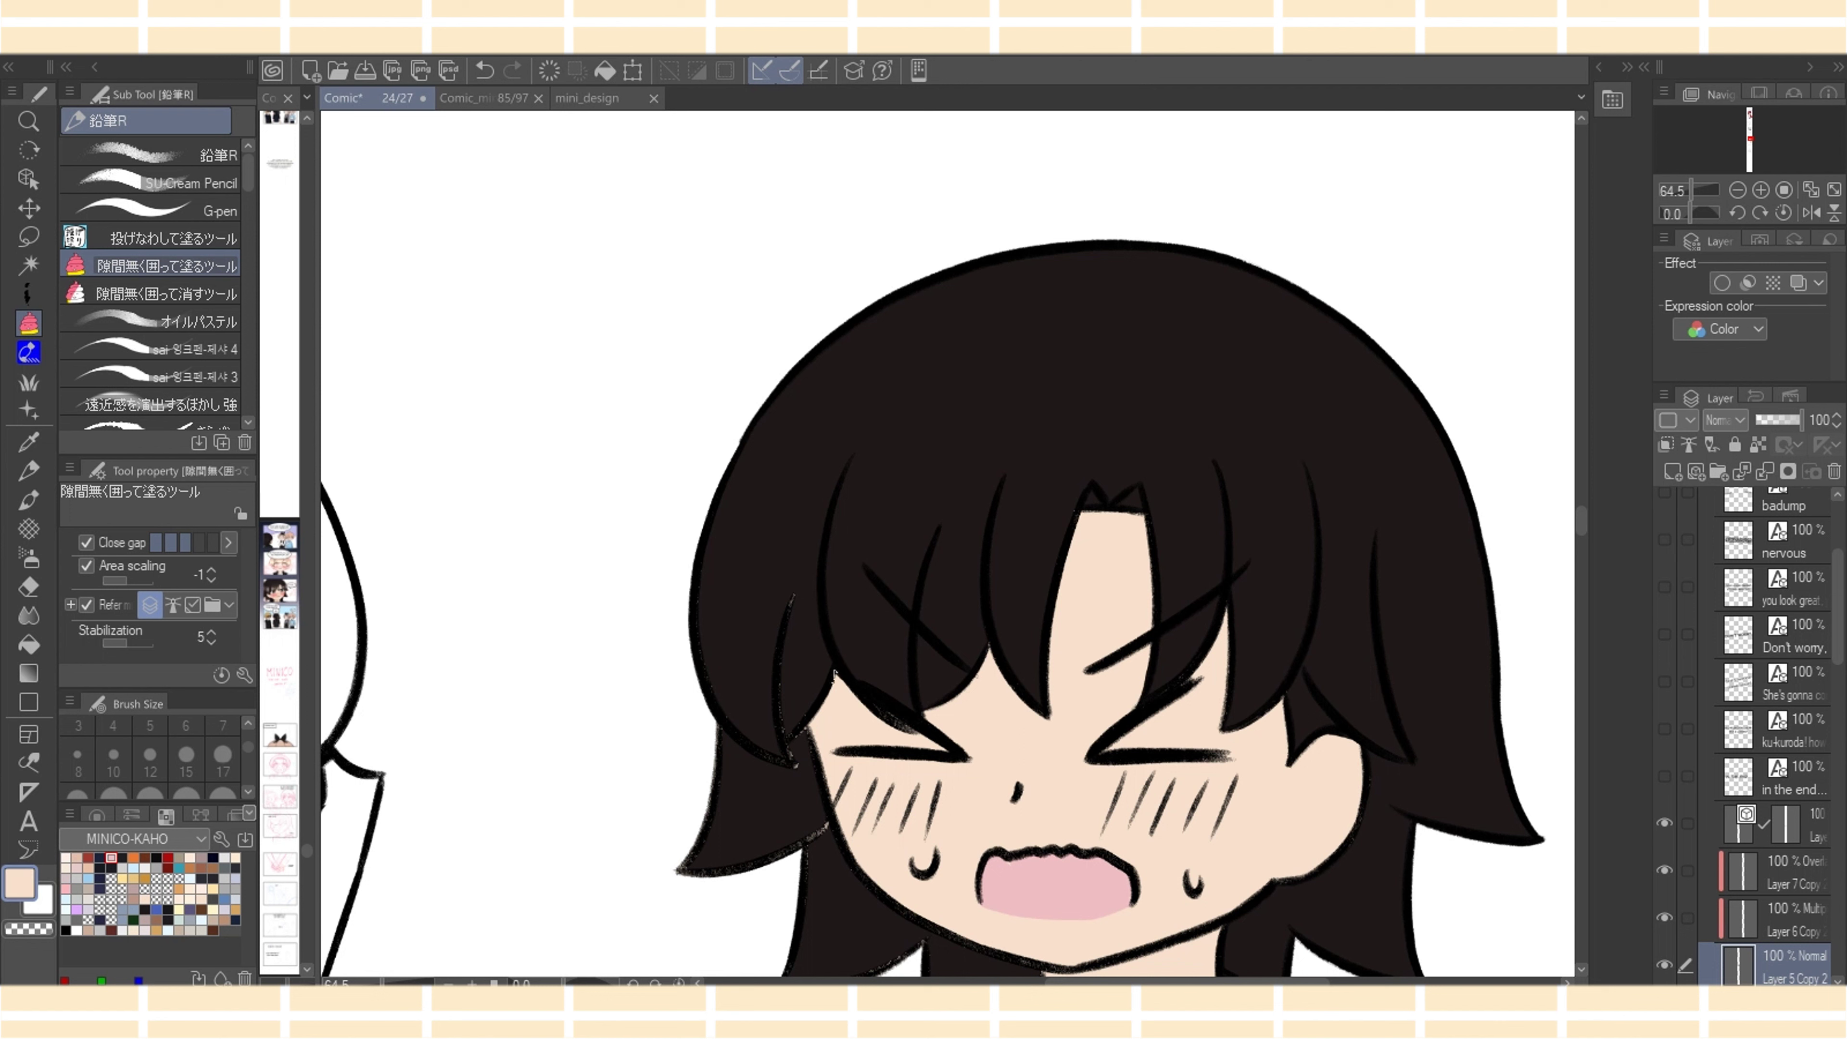
alt+click(814, 665)
drag(808, 701, 723, 595)
drag(713, 768, 709, 486)
drag(836, 789, 603, 788)
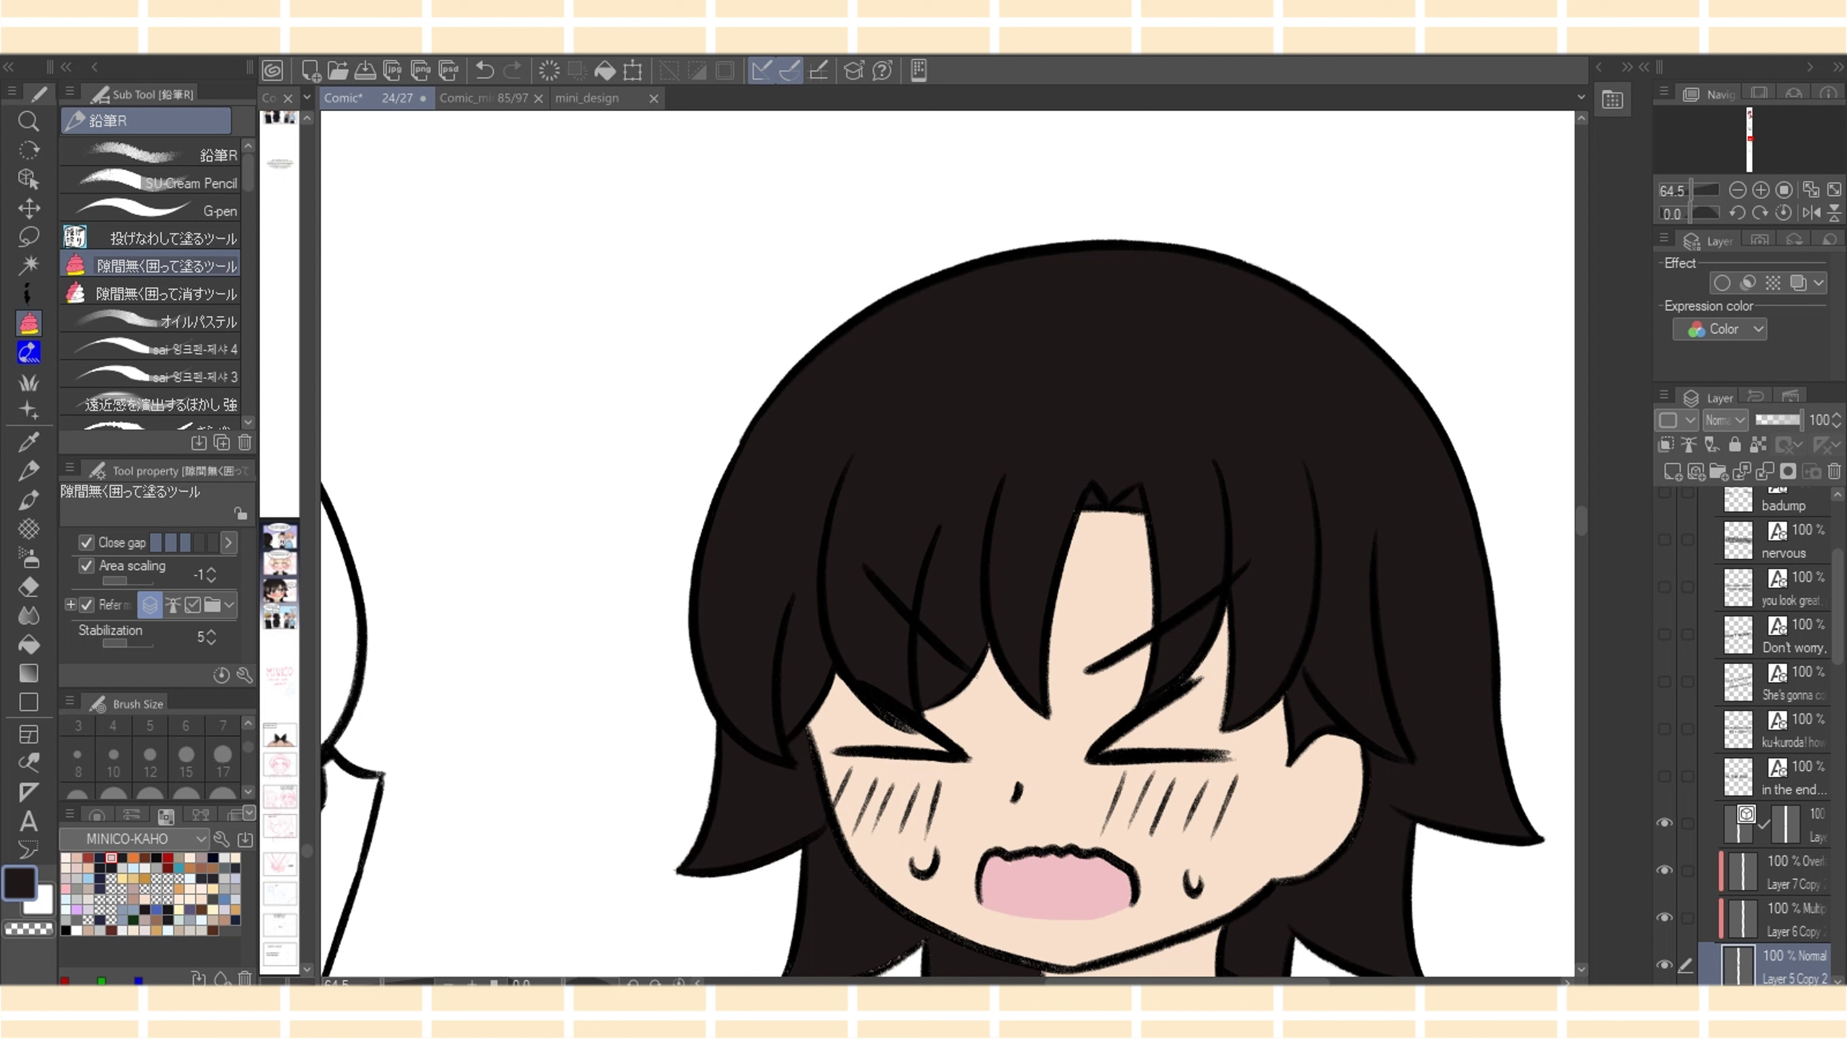
drag(909, 906, 778, 964)
mouse_move(867, 656)
mouse_down()
mouse_move(891, 682)
mouse_move(872, 655)
mouse_up()
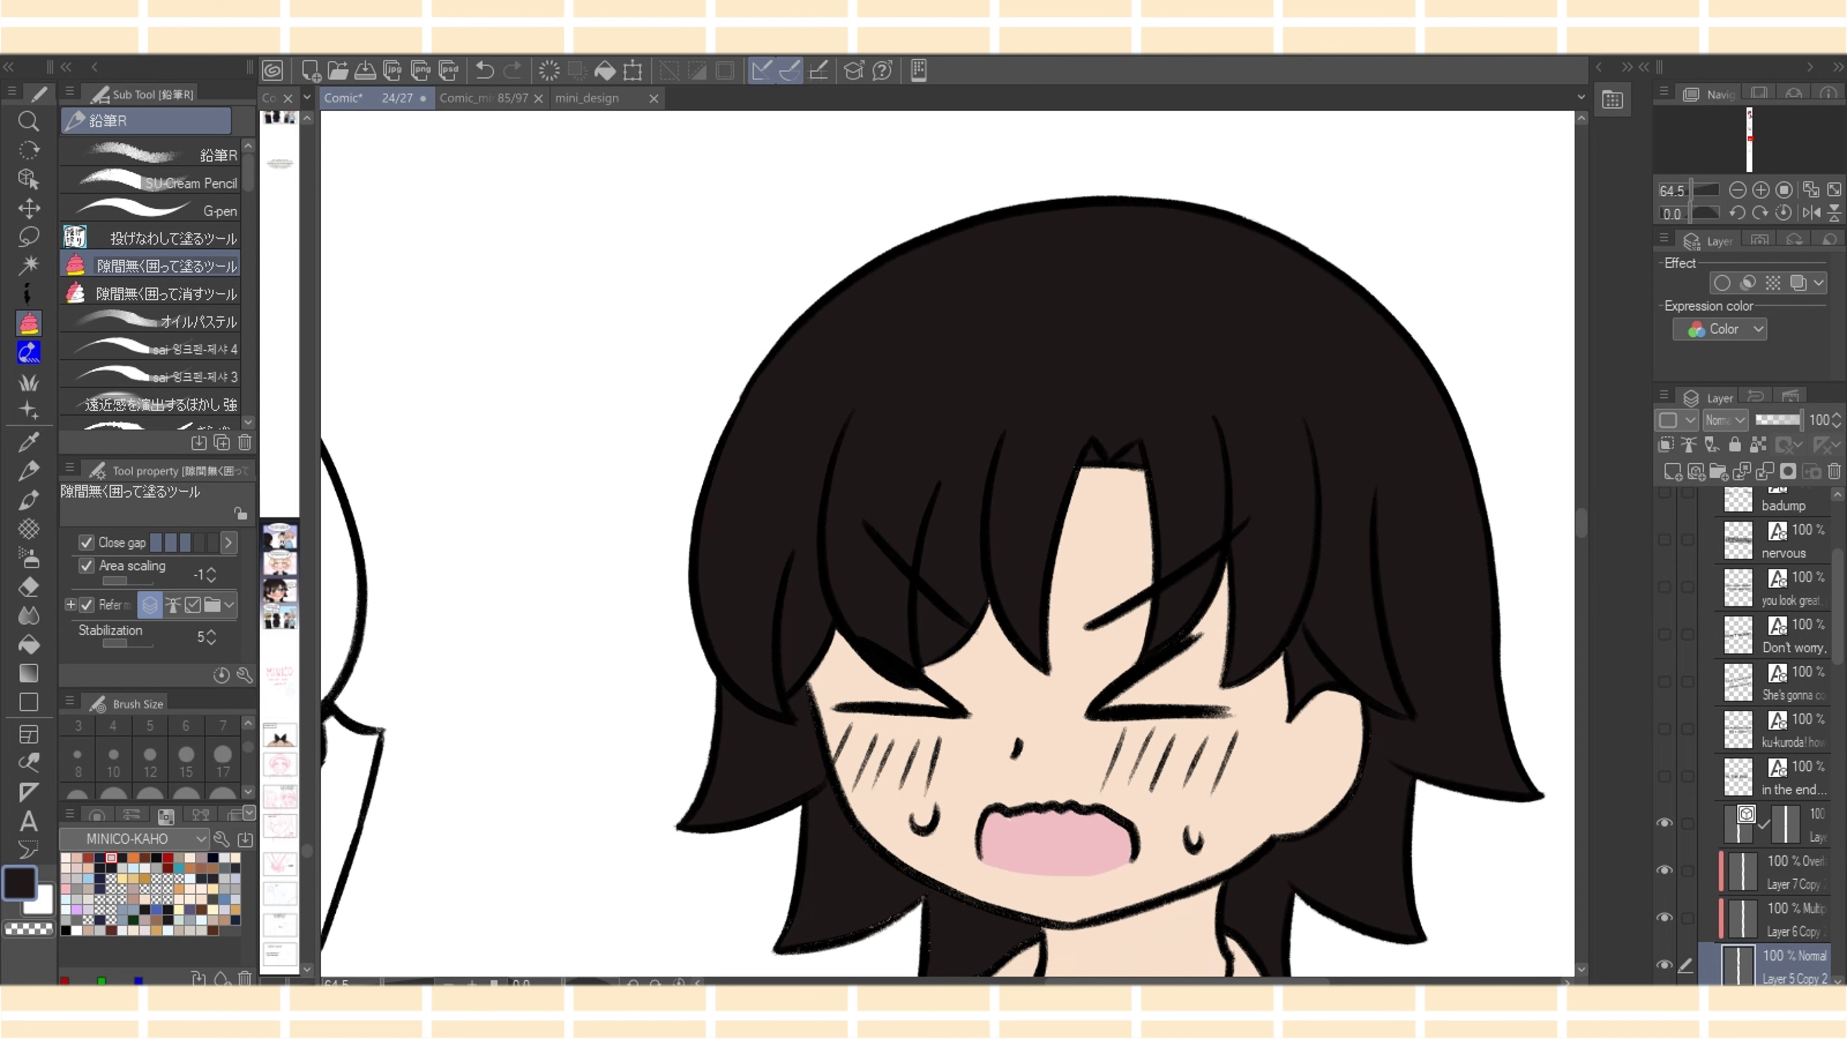
Fill both sweat drops on the flustered character's face with white
scroll(945, 545, down, 5)
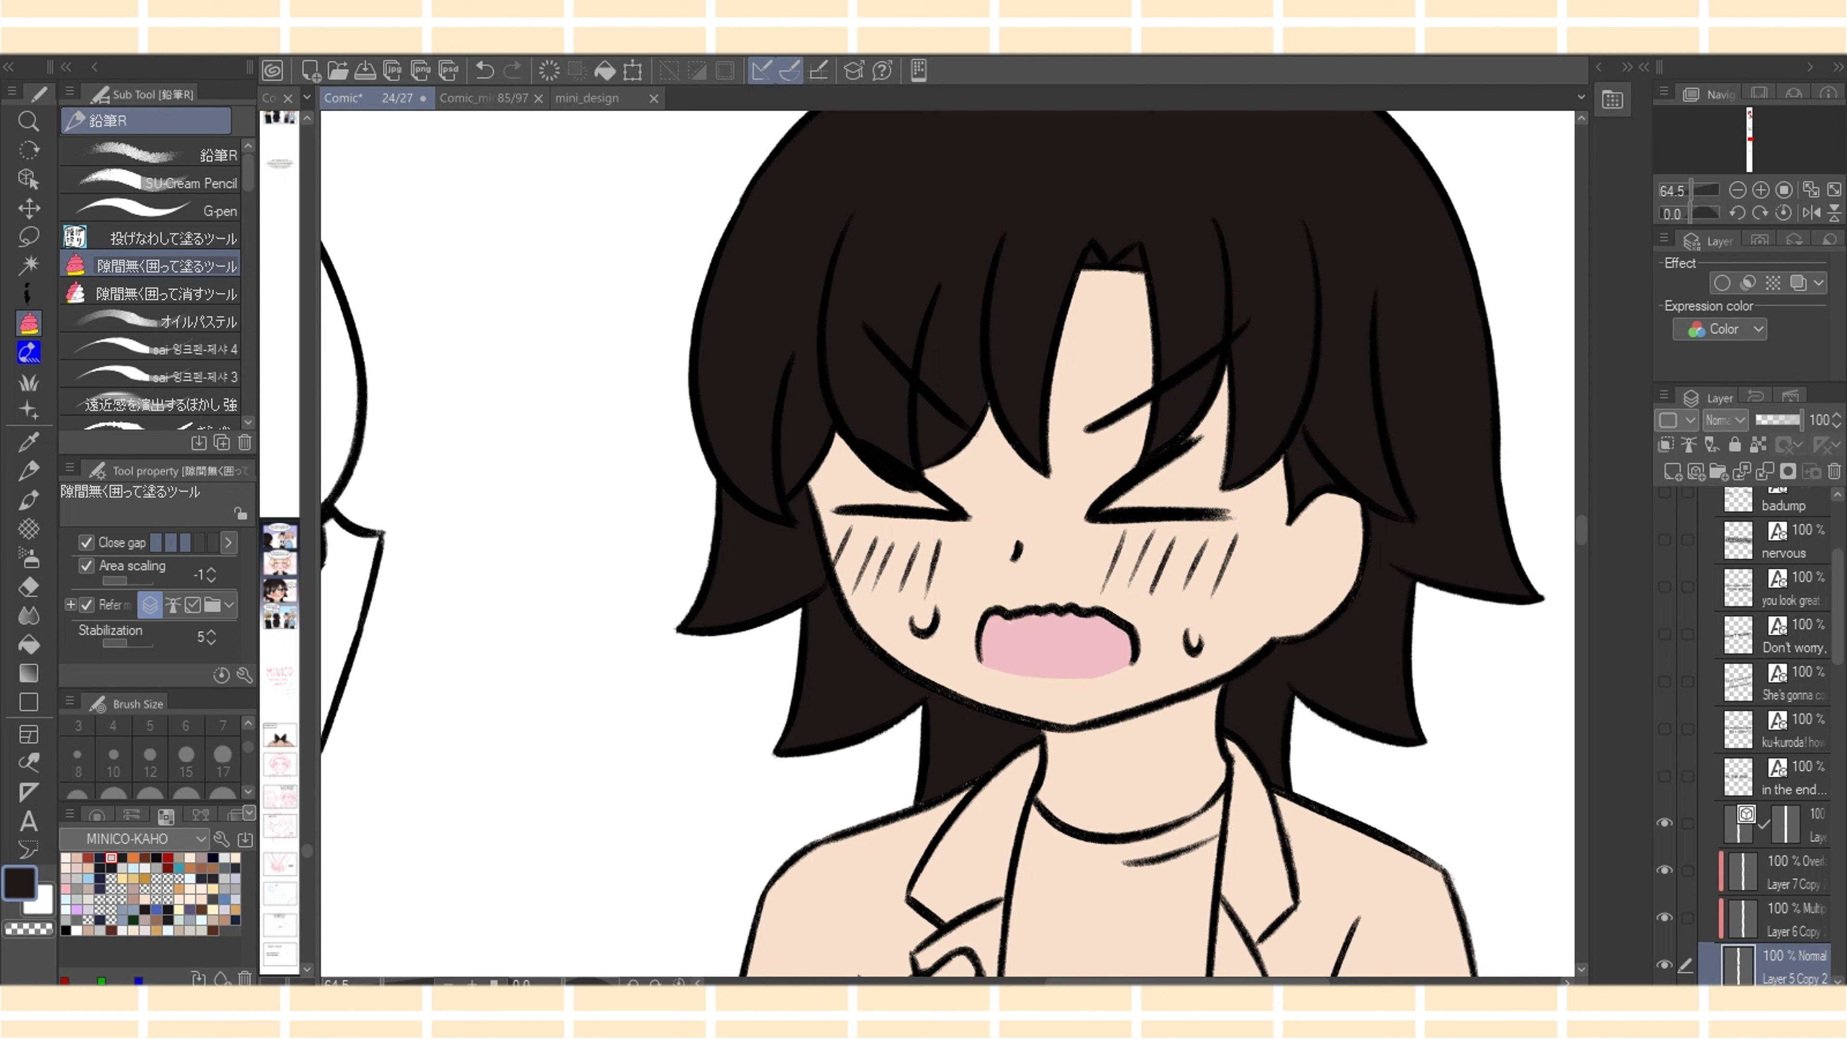
key(x)
mouse_move(916, 607)
mouse_down()
mouse_move(934, 627)
mouse_move(925, 607)
mouse_up()
drag(1188, 625, 1195, 643)
Pick charcoal from the MINICO-KAHO set and fill the flustered character's T-shirt, lapels and upper jacket, referring to other layers
click(122, 857)
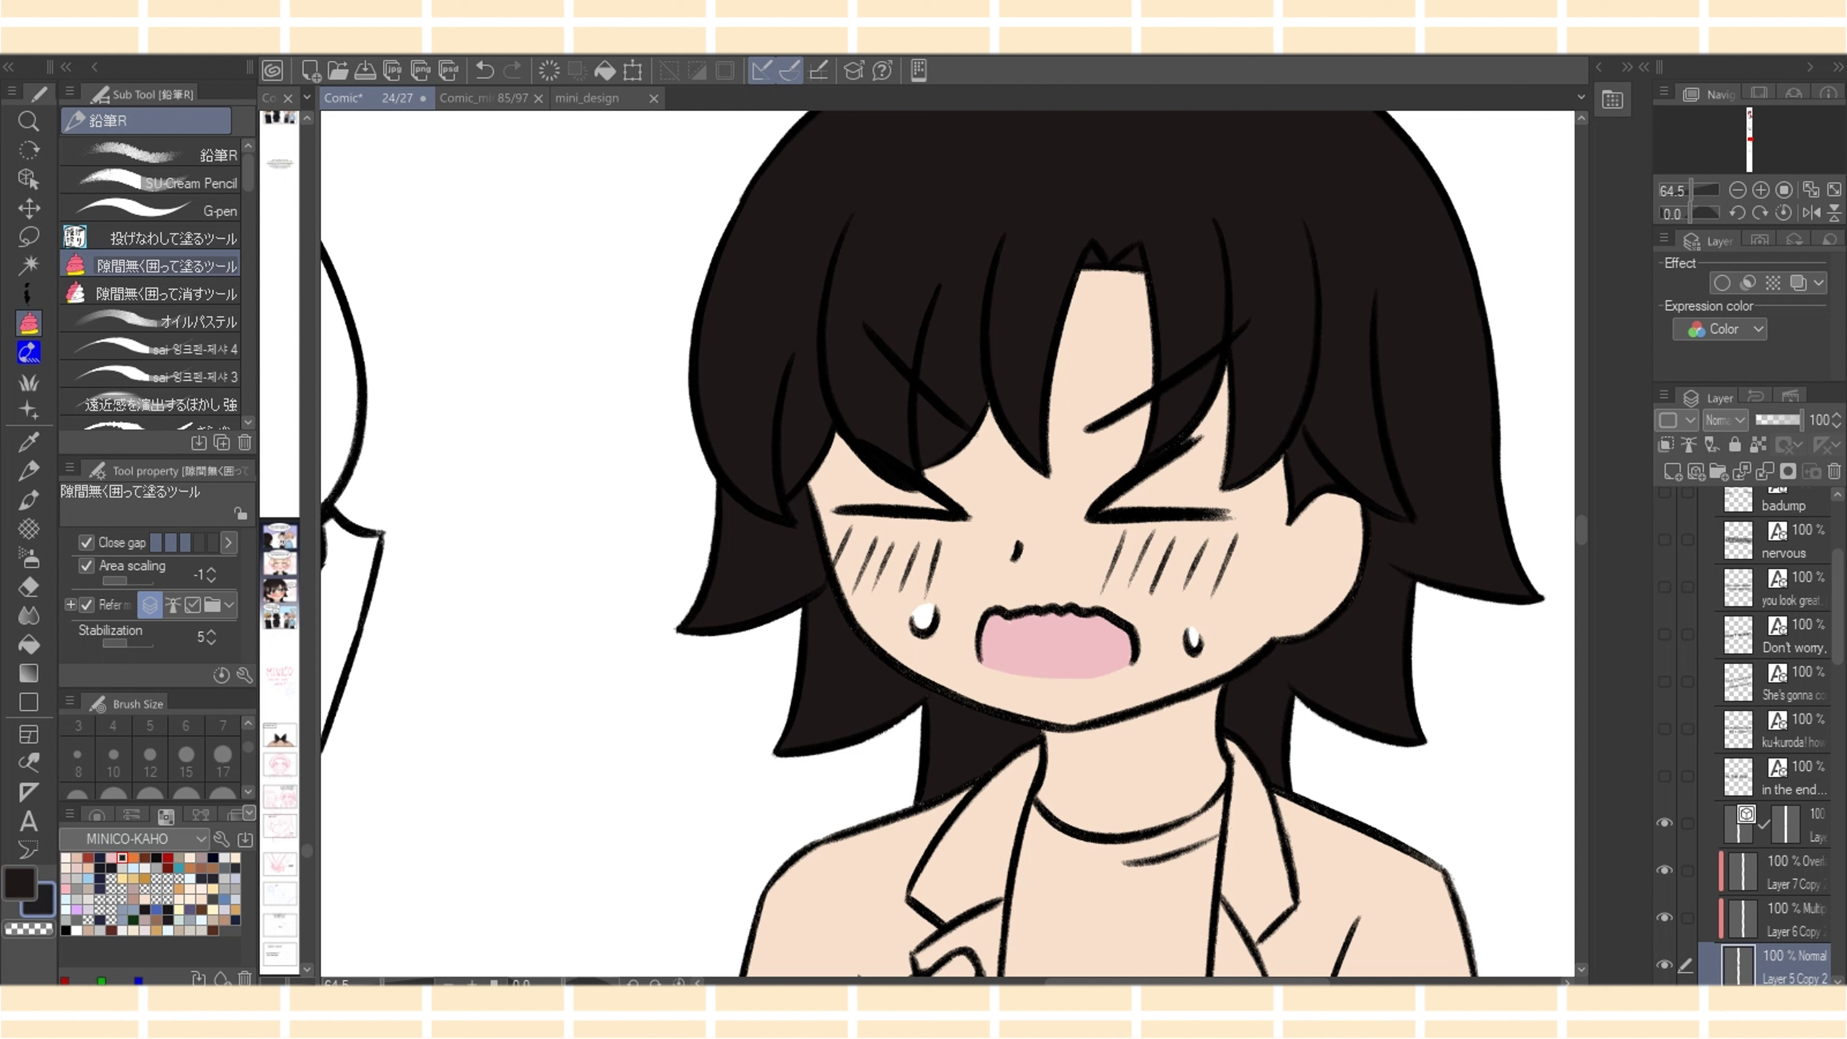
click(29, 644)
click(843, 895)
click(978, 847)
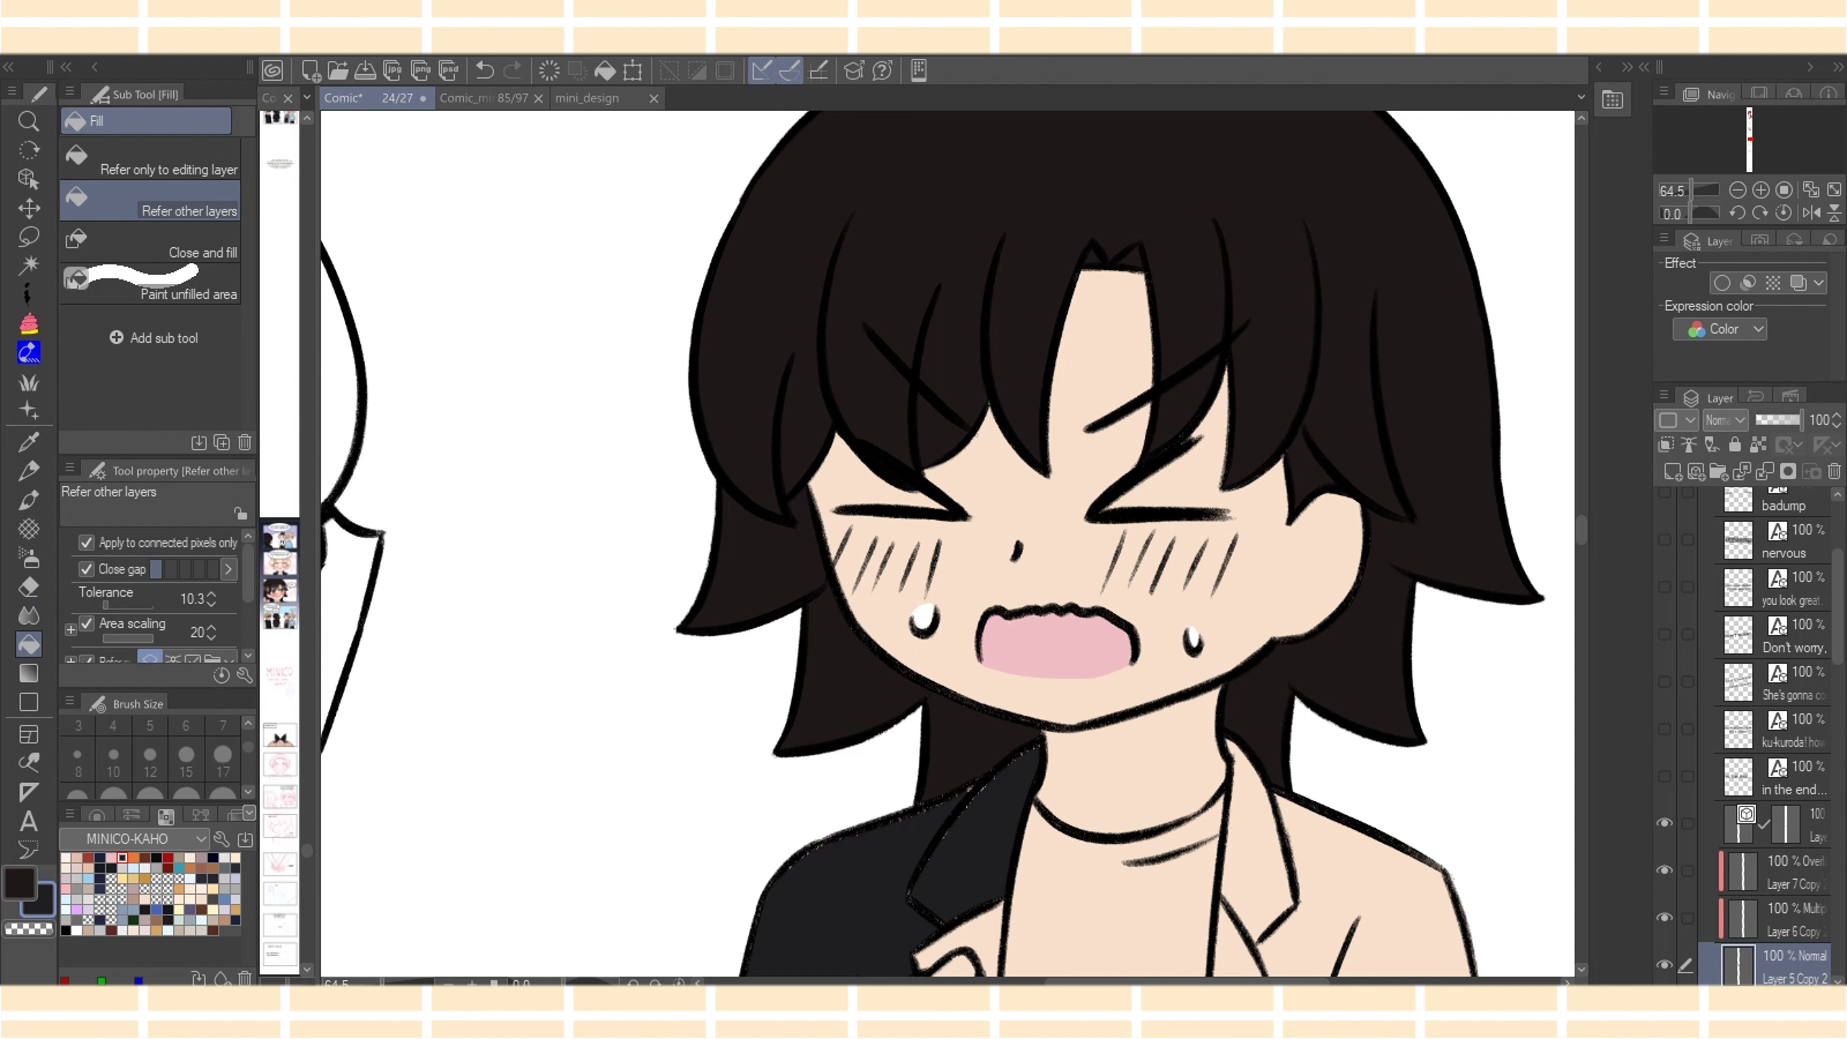
click(1106, 913)
click(981, 929)
click(1254, 858)
click(1237, 946)
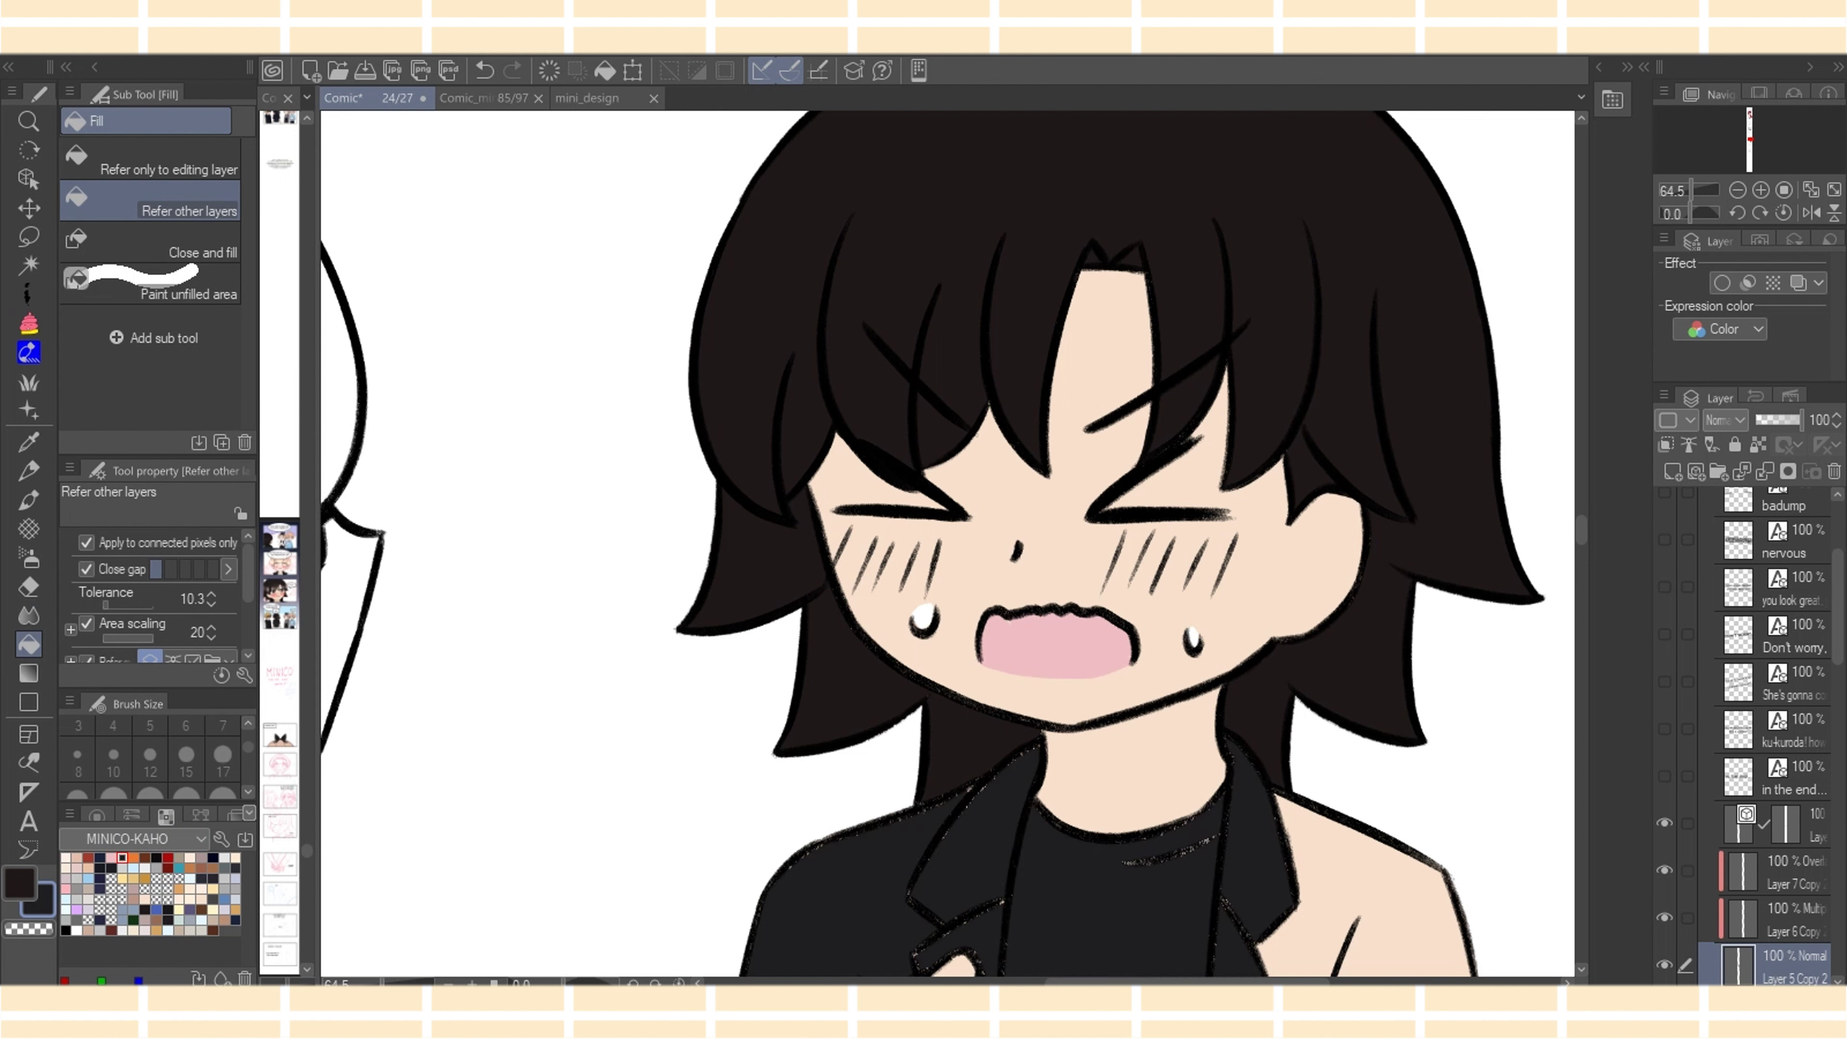
click(1366, 895)
Fill the jacket's lower front panels on both sides of the T-shirt with the same charcoal
scroll(945, 545, down, 8)
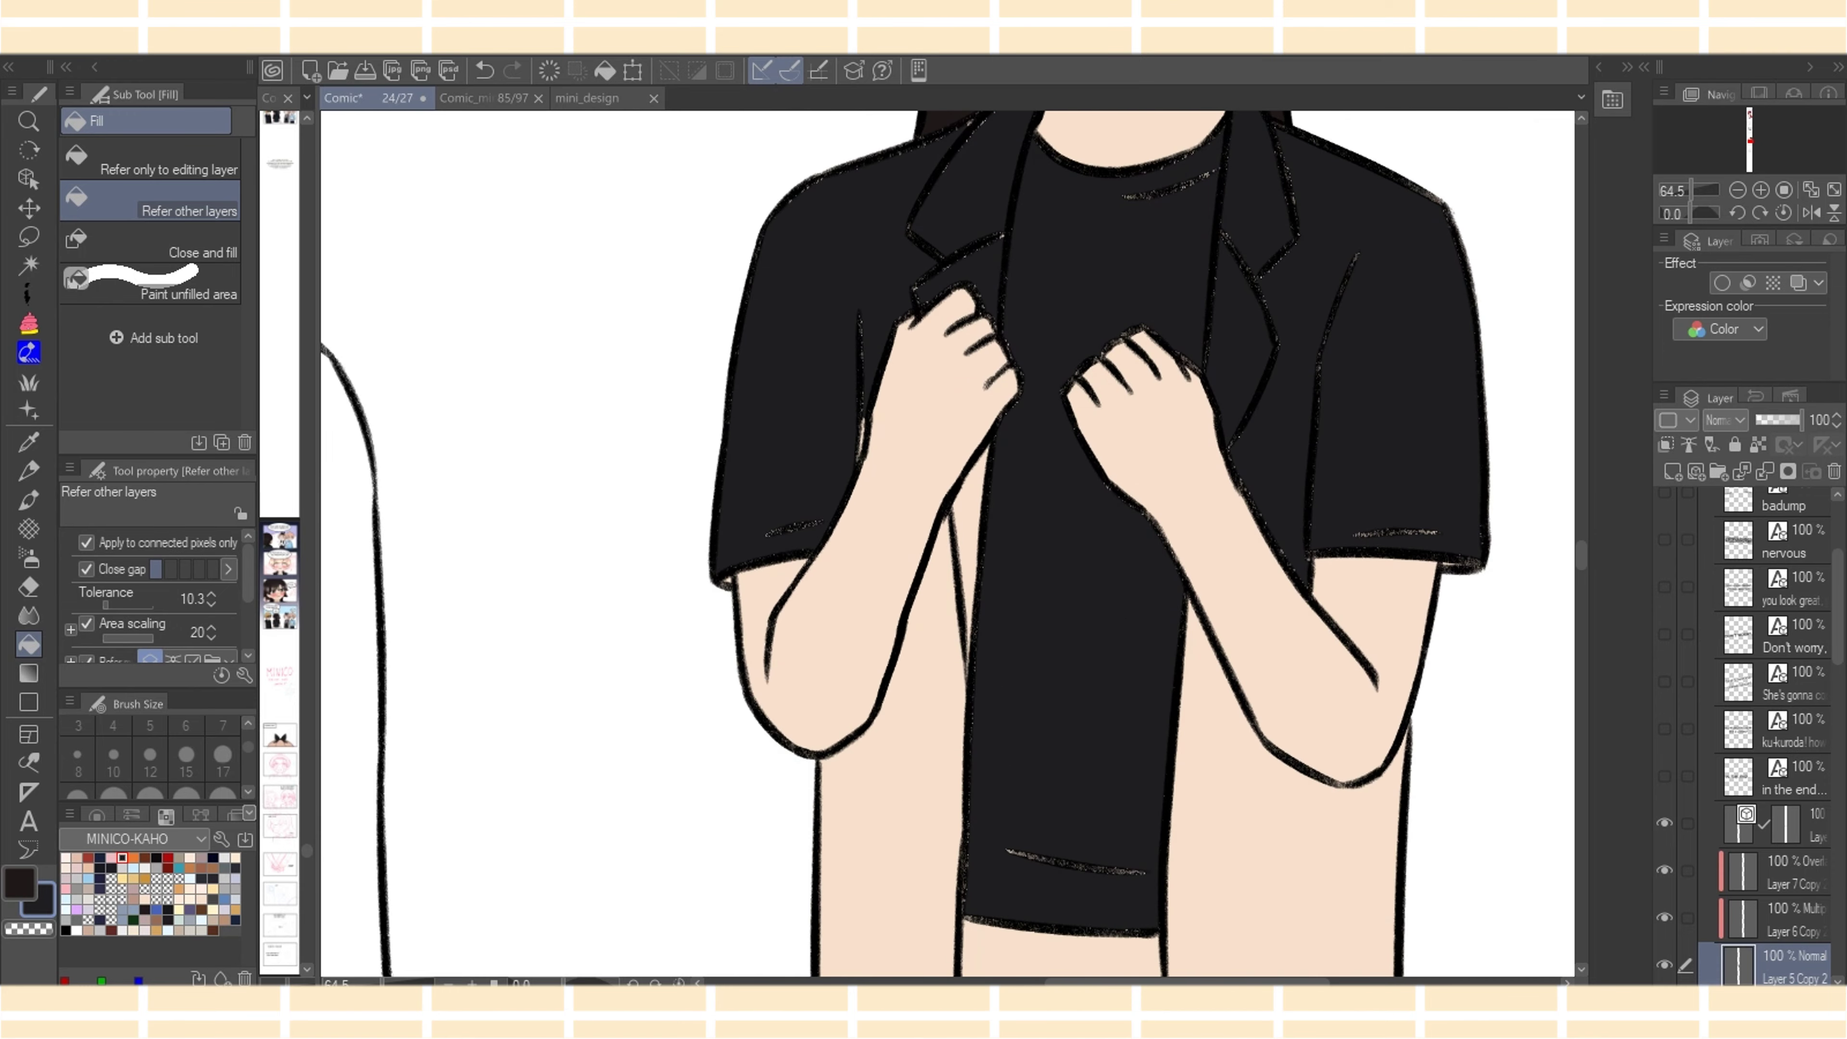
click(1287, 836)
click(969, 553)
click(894, 836)
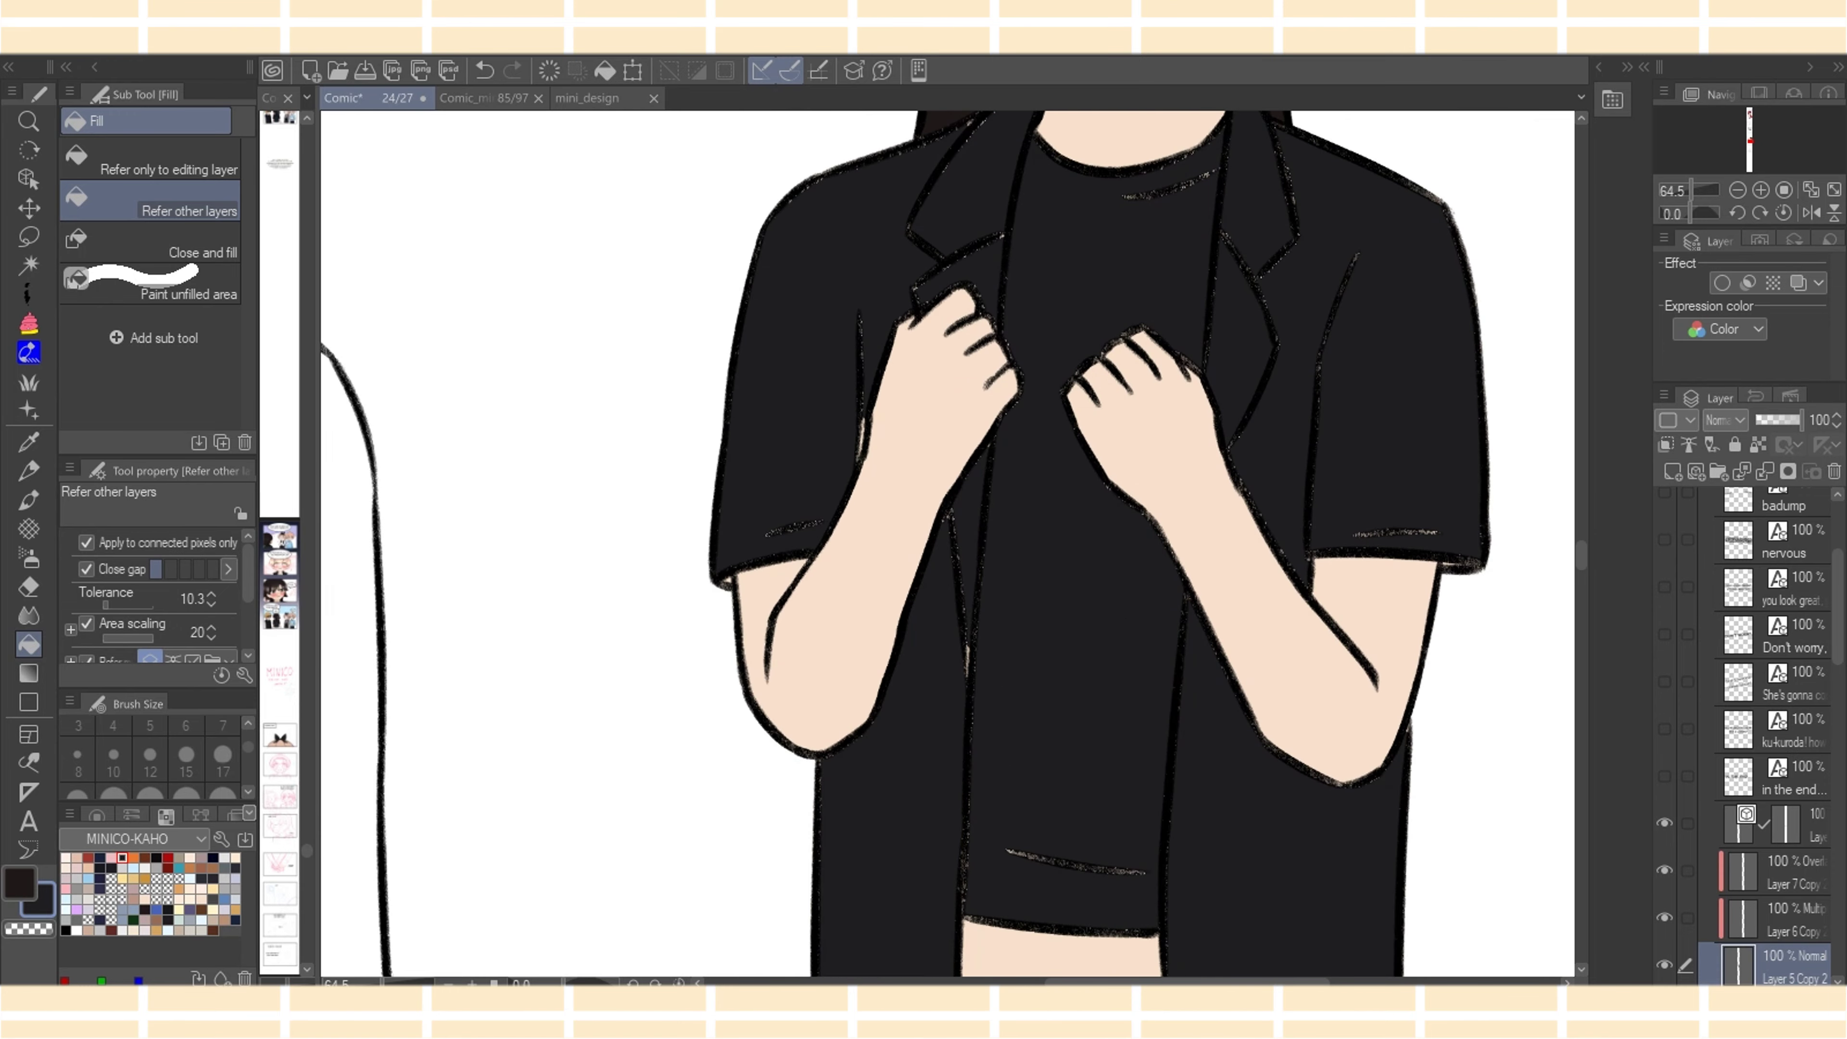
Close the unfilled specks along both jacket sleeves and their hems in charcoal with the enclose-and-fill tool
click(28, 323)
mouse_move(683, 538)
mouse_down()
mouse_move(717, 600)
mouse_move(733, 493)
mouse_move(735, 538)
mouse_up()
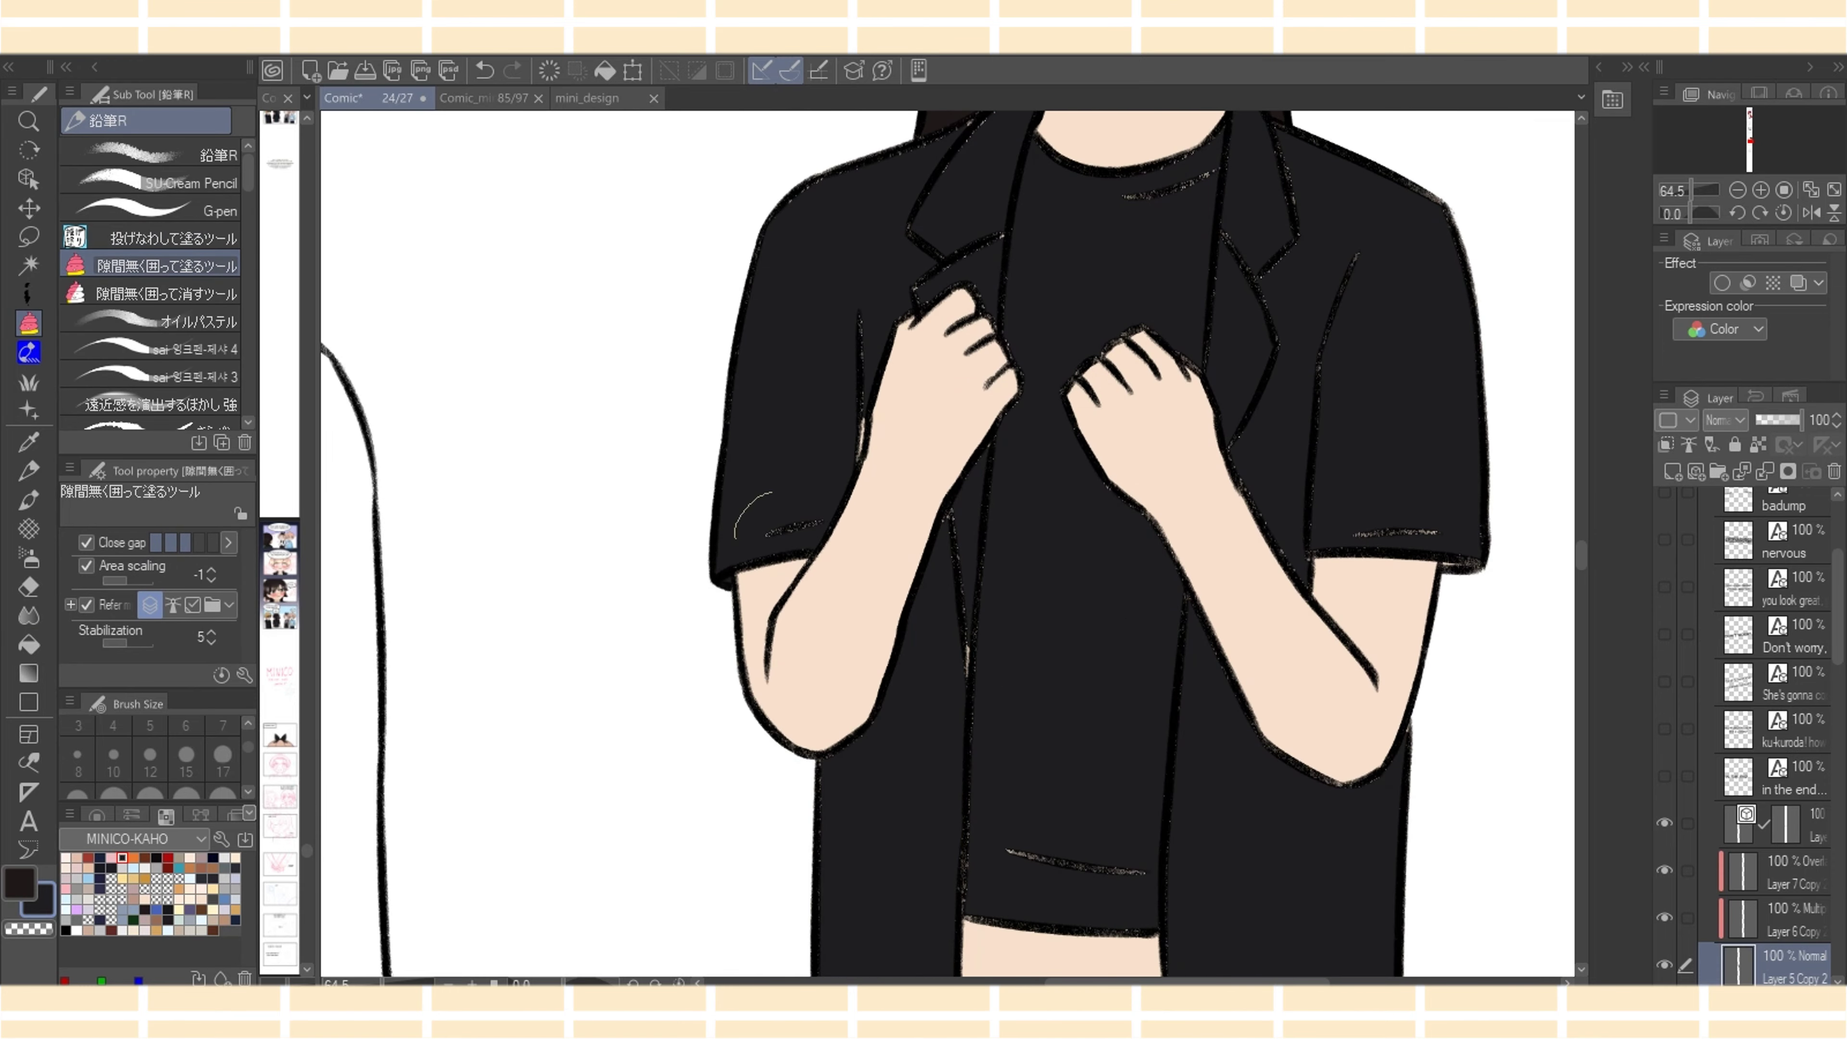
mouse_move(851, 485)
mouse_down()
mouse_move(858, 458)
mouse_move(709, 164)
mouse_move(856, 138)
mouse_move(814, 173)
mouse_up()
mouse_move(1314, 540)
mouse_down()
mouse_move(1309, 590)
mouse_move(1241, 479)
mouse_move(1227, 402)
mouse_up()
mouse_move(1337, 509)
mouse_down()
mouse_move(1337, 553)
mouse_move(1470, 551)
mouse_move(1540, 489)
mouse_up()
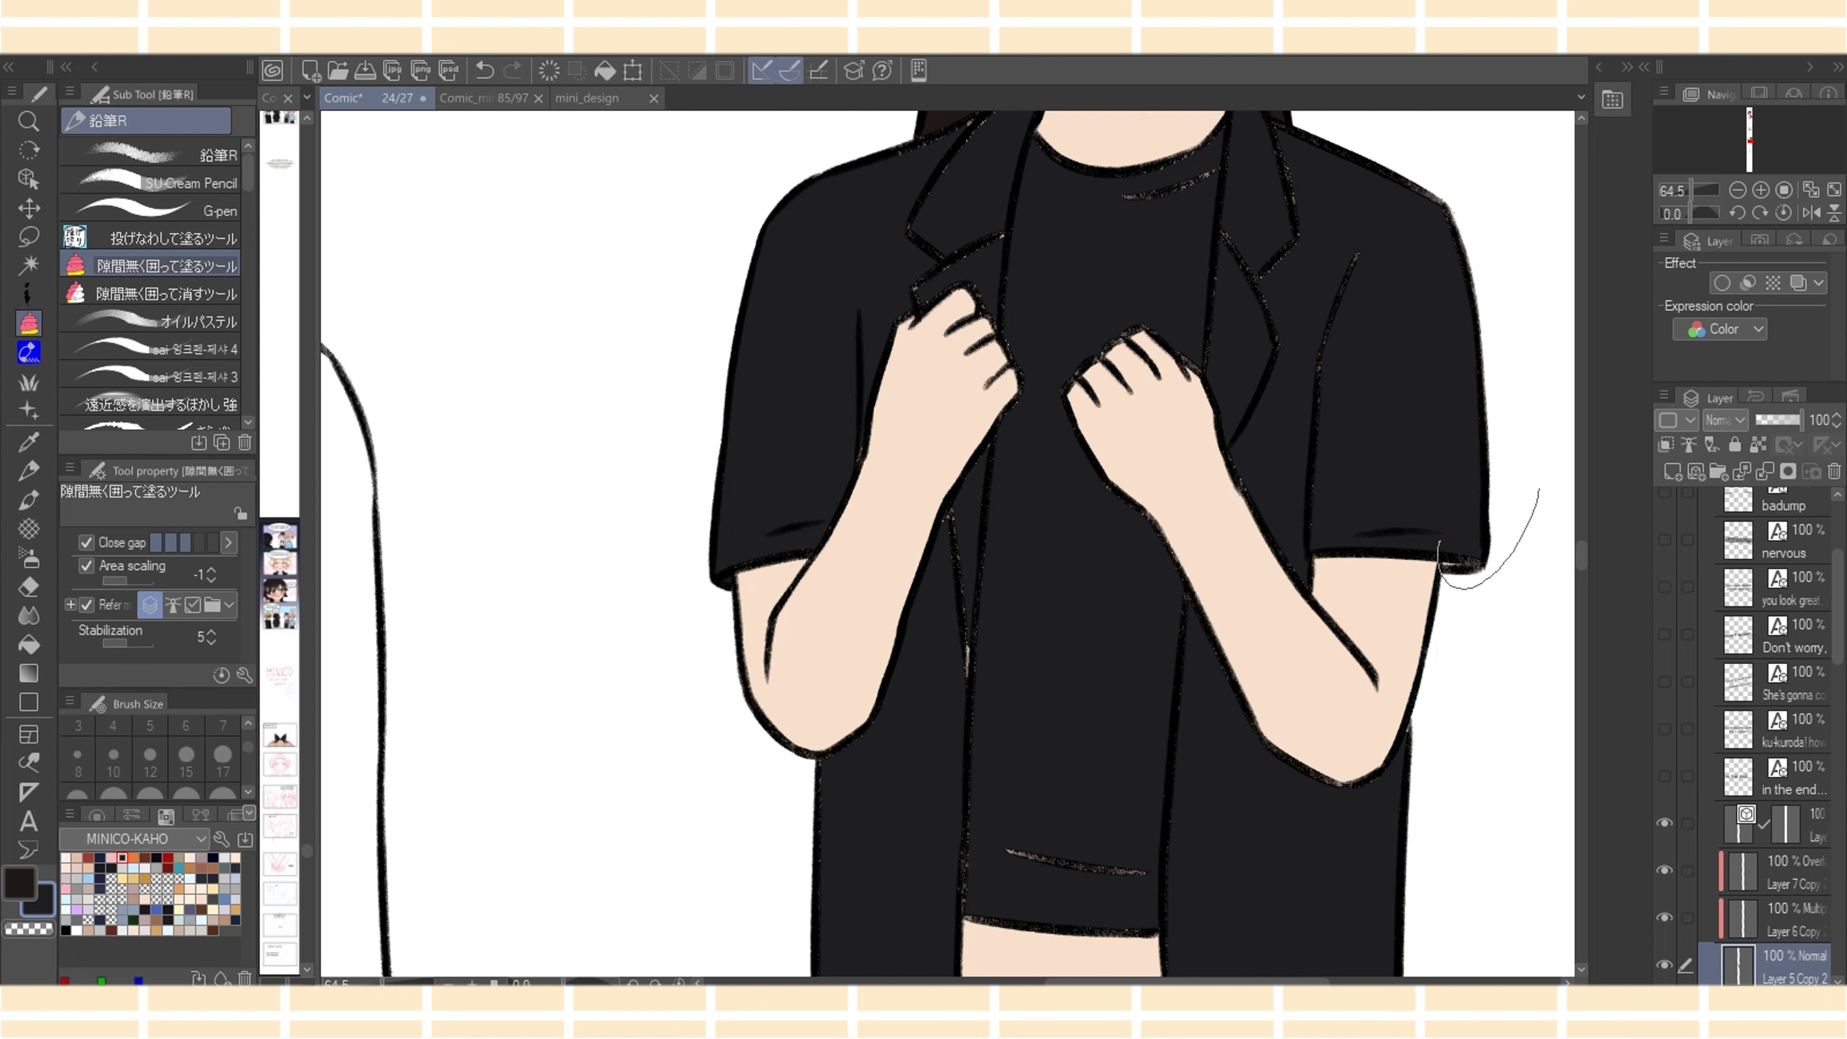
Fill the remaining gaps around the lower jacket panels, the T-shirt hem and the forearms in charcoal
mouse_move(1412, 711)
mouse_down()
mouse_move(1354, 783)
mouse_move(1314, 788)
mouse_move(1142, 751)
mouse_move(1029, 893)
mouse_move(1177, 904)
mouse_move(1172, 935)
mouse_move(974, 916)
mouse_move(922, 784)
mouse_up()
drag(967, 659, 965, 623)
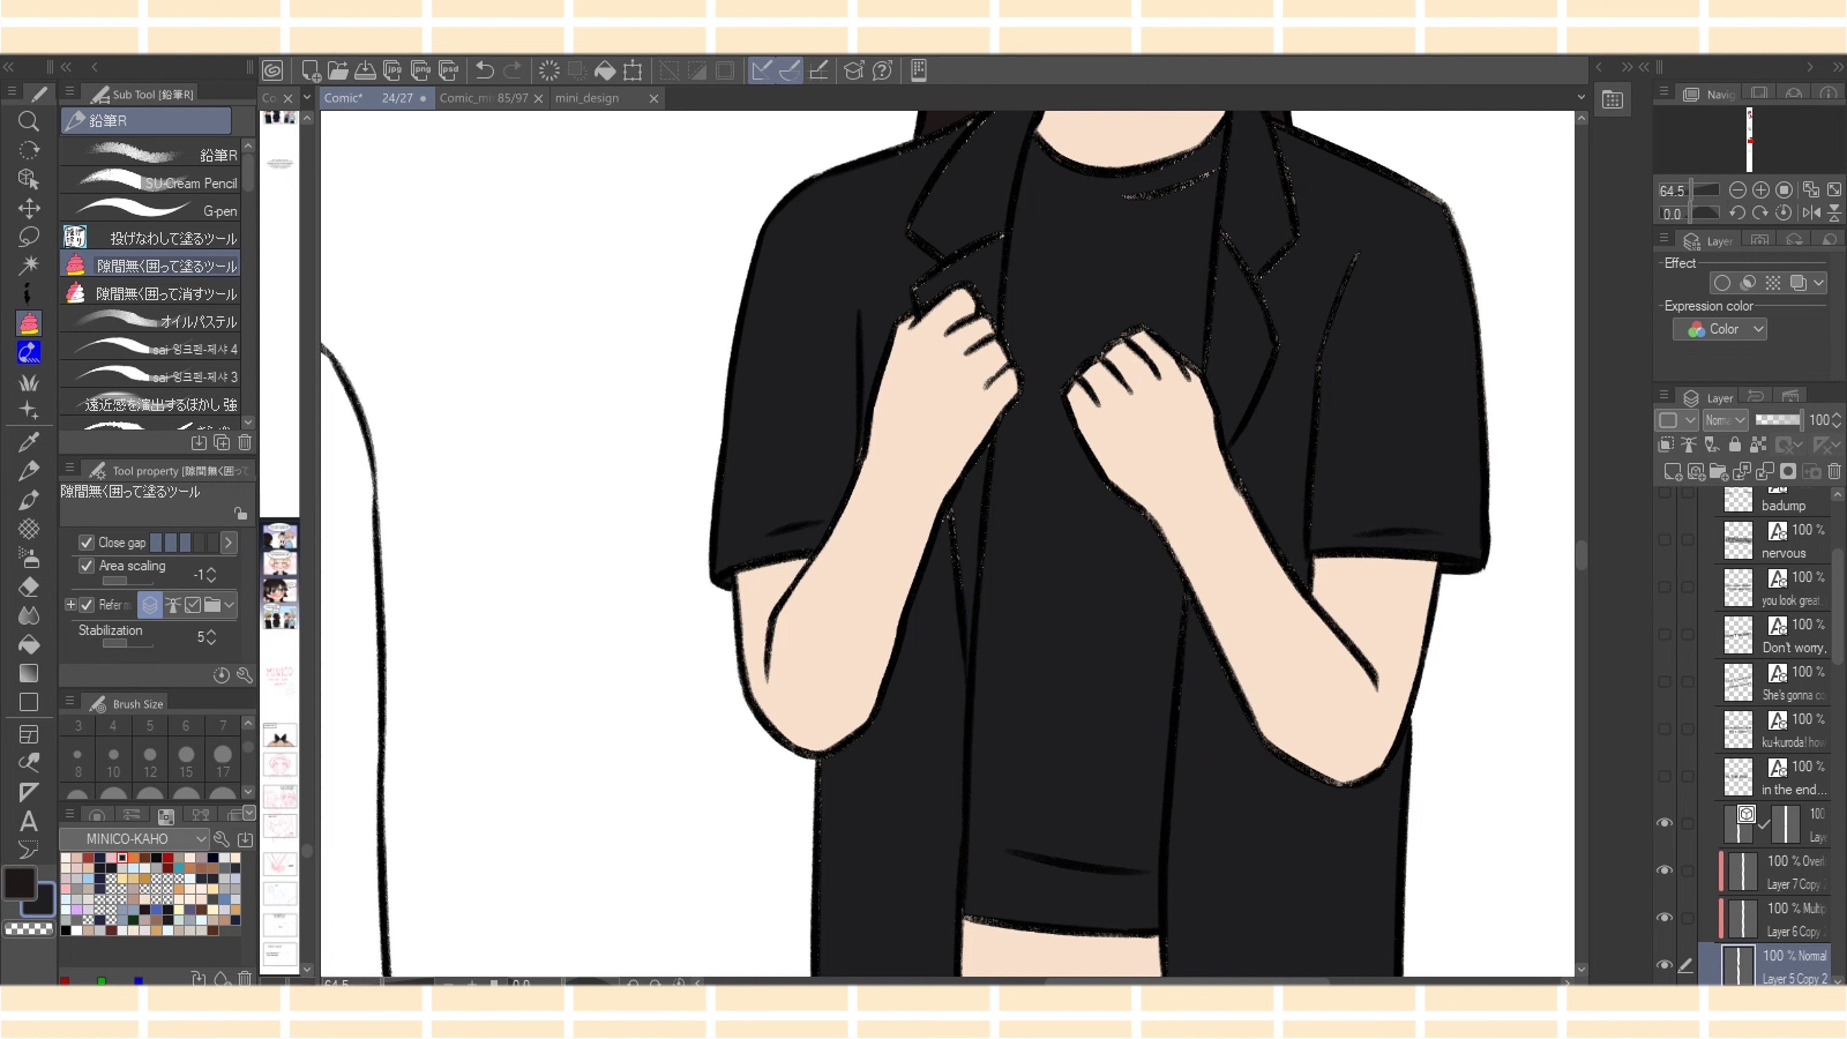
drag(874, 718, 851, 742)
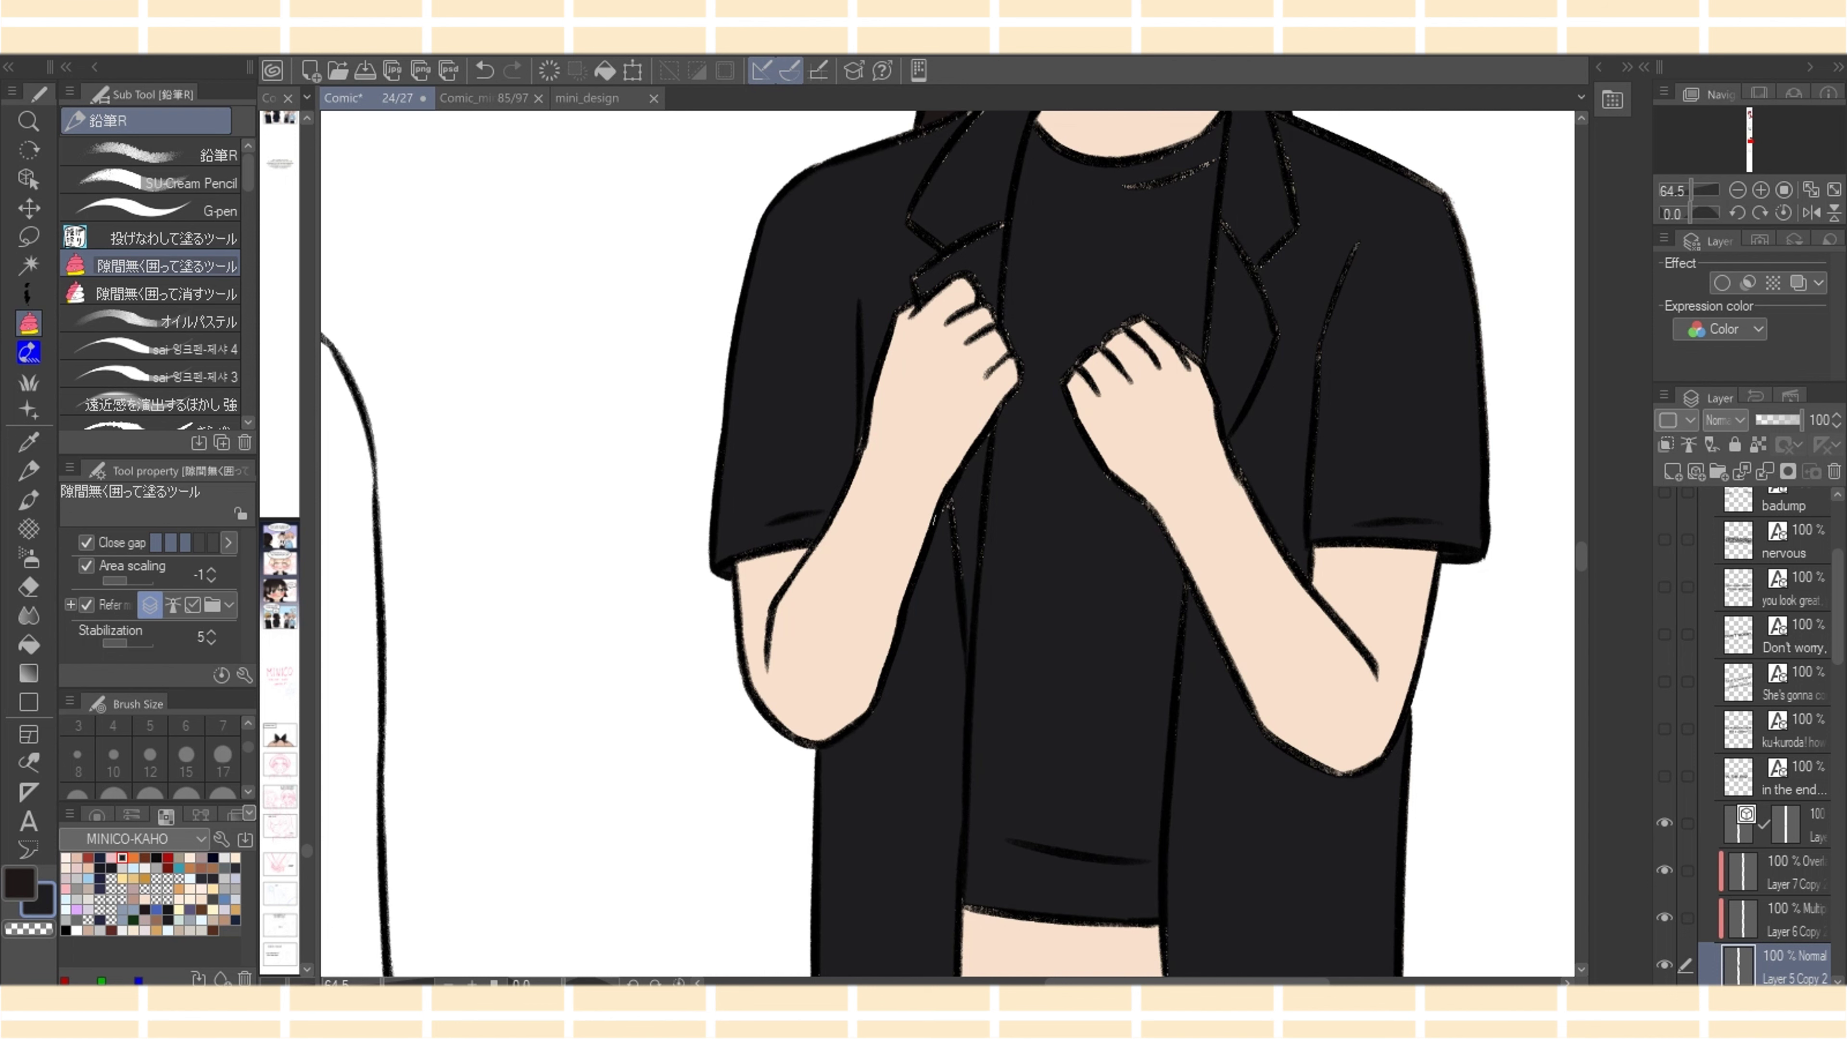
drag(936, 514, 971, 575)
mouse_move(974, 459)
mouse_down()
mouse_move(998, 512)
mouse_move(979, 508)
mouse_up()
mouse_move(1093, 455)
mouse_down()
mouse_move(1153, 512)
mouse_move(1192, 644)
mouse_up()
mouse_move(873, 370)
mouse_down()
mouse_move(833, 518)
mouse_move(805, 551)
mouse_move(746, 555)
mouse_up()
Close the charcoal gaps along the shoulders, lapels, T-shirt neckline and right sleeve fold
scroll(945, 545, up, 3)
mouse_move(901, 480)
mouse_down()
mouse_move(919, 533)
mouse_move(942, 513)
mouse_move(979, 527)
mouse_move(1037, 586)
mouse_move(998, 502)
mouse_up()
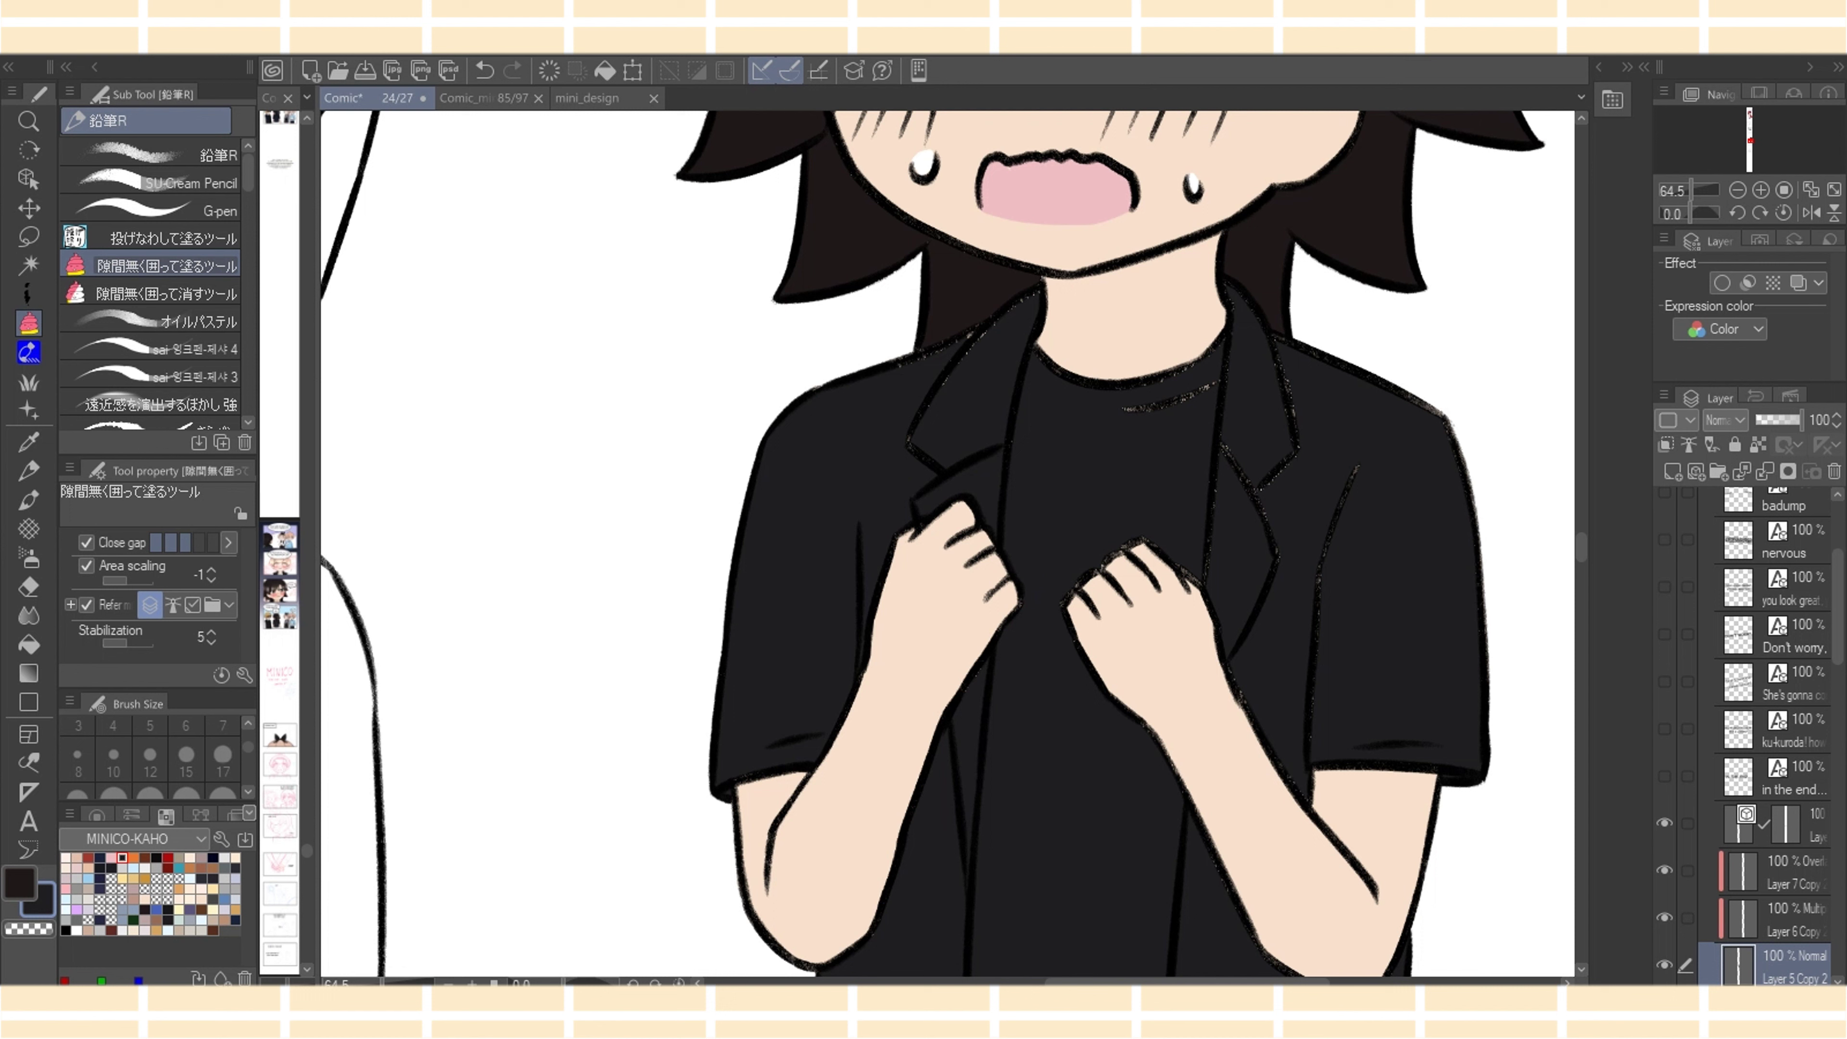
mouse_move(885, 365)
mouse_down()
mouse_move(953, 484)
mouse_move(981, 326)
mouse_move(917, 369)
mouse_move(1040, 288)
mouse_move(997, 325)
mouse_up()
mouse_move(1033, 293)
mouse_down()
mouse_move(946, 242)
mouse_move(1011, 262)
mouse_move(977, 257)
mouse_up()
mouse_move(909, 351)
mouse_down()
mouse_move(930, 320)
mouse_move(914, 350)
mouse_move(994, 318)
mouse_move(963, 339)
mouse_up()
mouse_move(952, 339)
mouse_down()
mouse_move(990, 319)
mouse_move(867, 383)
mouse_move(917, 357)
mouse_up()
mouse_move(1029, 333)
mouse_down()
mouse_move(1060, 377)
mouse_move(995, 468)
mouse_move(1000, 444)
mouse_up()
mouse_move(1101, 385)
mouse_down()
mouse_move(1229, 361)
mouse_move(1229, 289)
mouse_move(1296, 345)
mouse_up()
mouse_move(1390, 445)
mouse_down()
mouse_move(1447, 402)
mouse_move(1463, 458)
mouse_up()
drag(1381, 407, 1301, 655)
mouse_move(1183, 515)
mouse_down()
mouse_move(1221, 608)
mouse_move(1259, 488)
mouse_up()
drag(1192, 429, 1265, 495)
mouse_move(1283, 333)
mouse_down()
mouse_move(1305, 401)
mouse_move(1281, 342)
mouse_up()
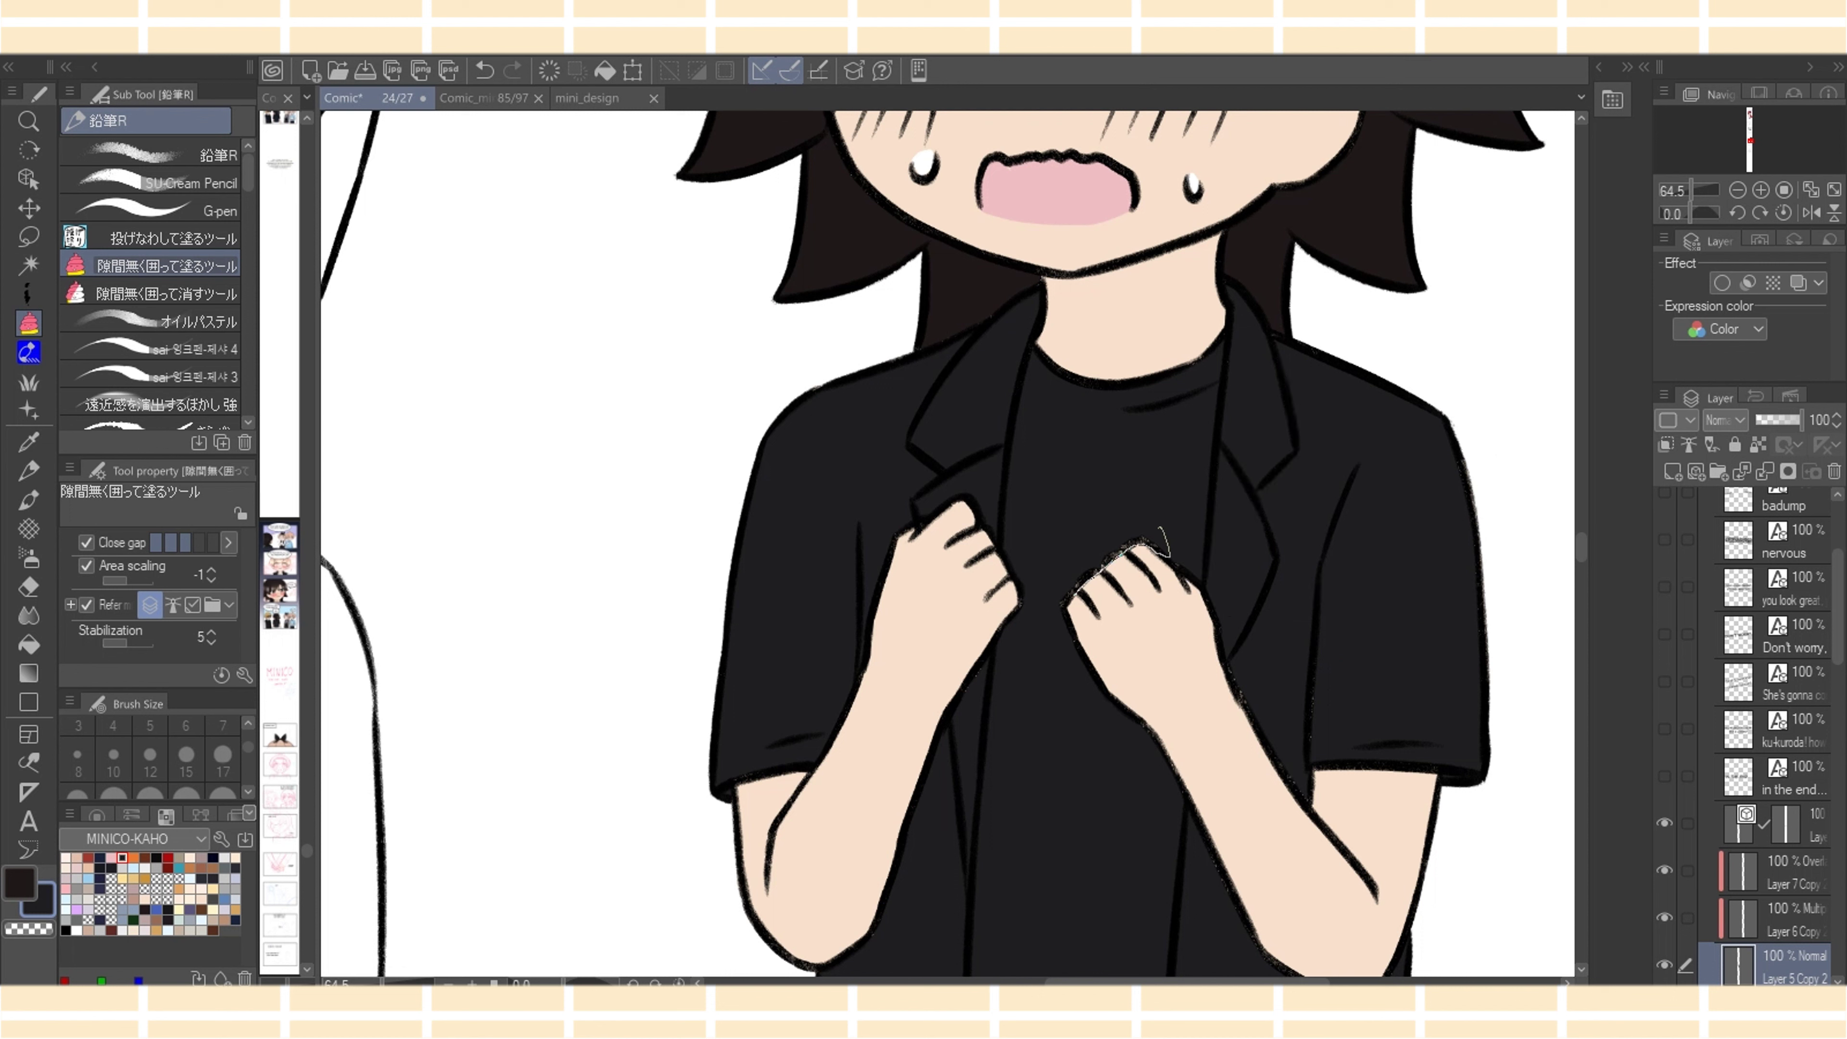
Fill the charcoal gaps bordering the right fist and forearm
drag(1074, 595, 1047, 624)
mouse_move(1225, 654)
mouse_down()
mouse_move(1311, 785)
mouse_move(1303, 806)
mouse_up()
mouse_move(1209, 839)
mouse_down()
mouse_move(1262, 955)
mouse_move(1294, 975)
mouse_up()
alt+click(1199, 764)
alt+click(1150, 836)
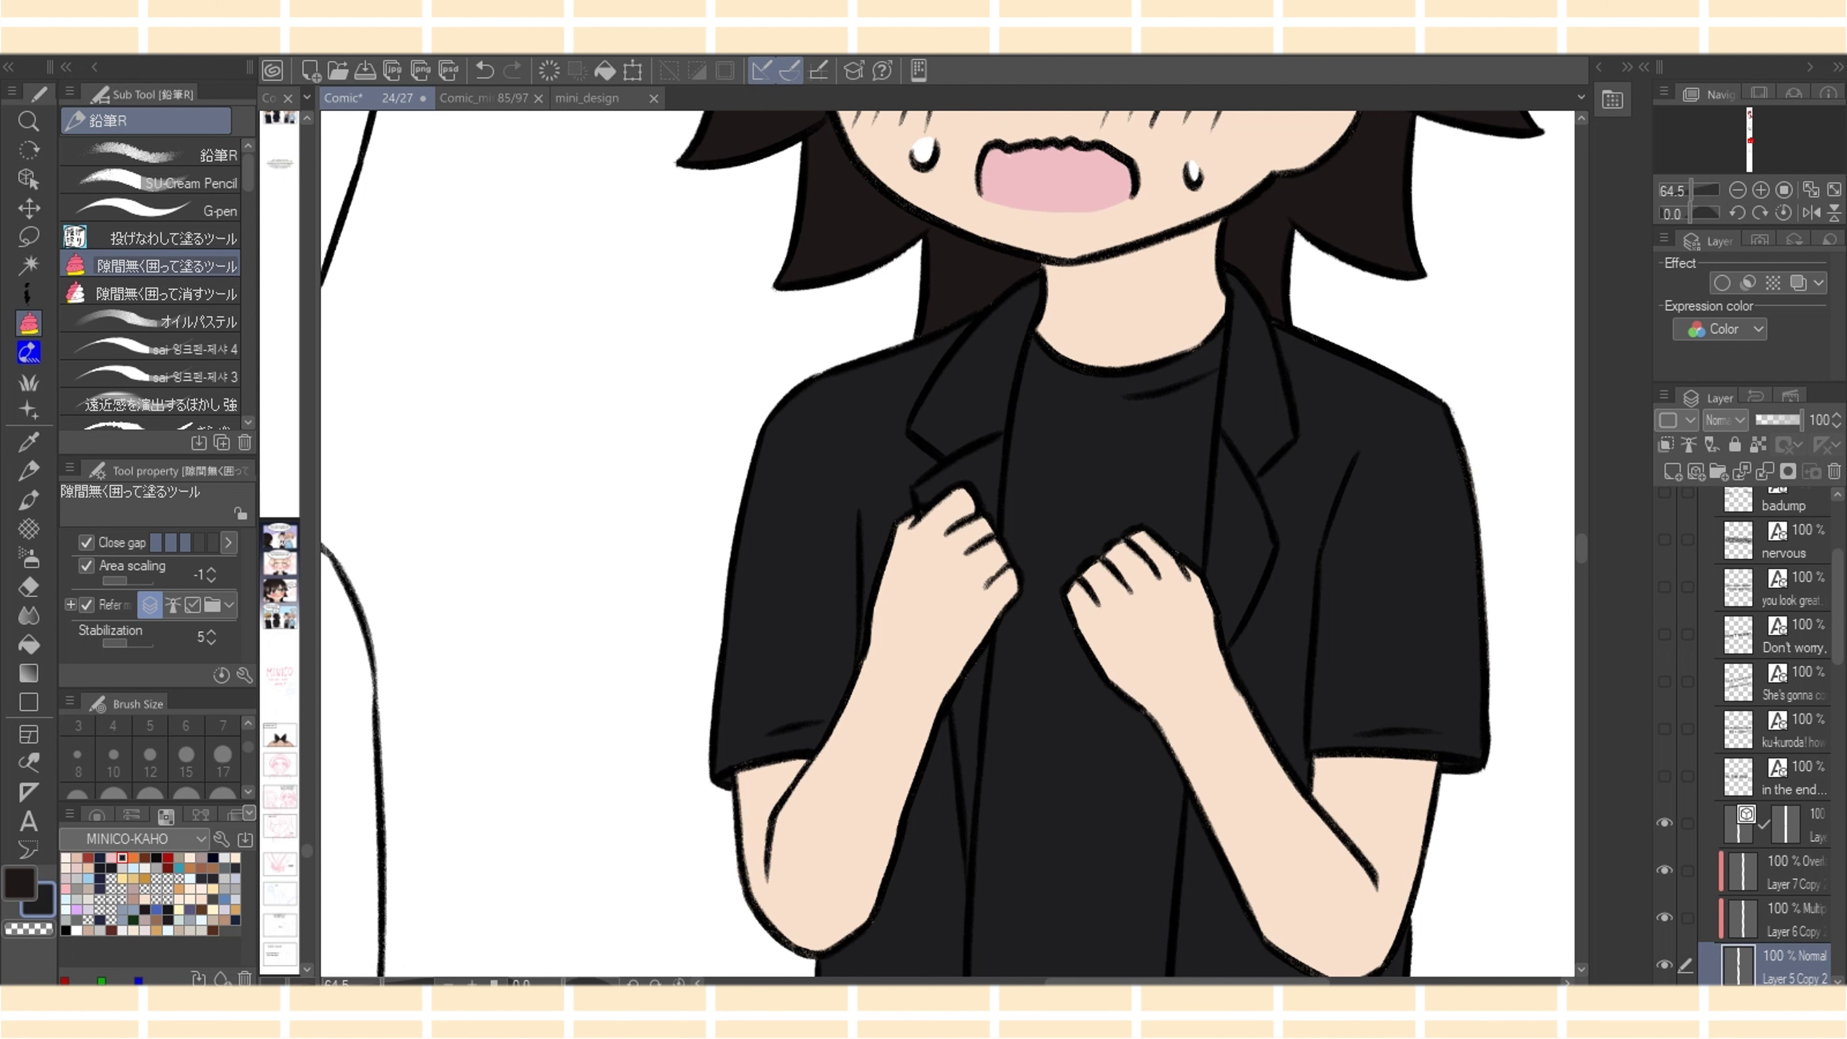
Switch to the line art layer, Layer 8 Copy 2, and erase the left fist's outer outline with the Rough eraser
click(1781, 824)
key(e)
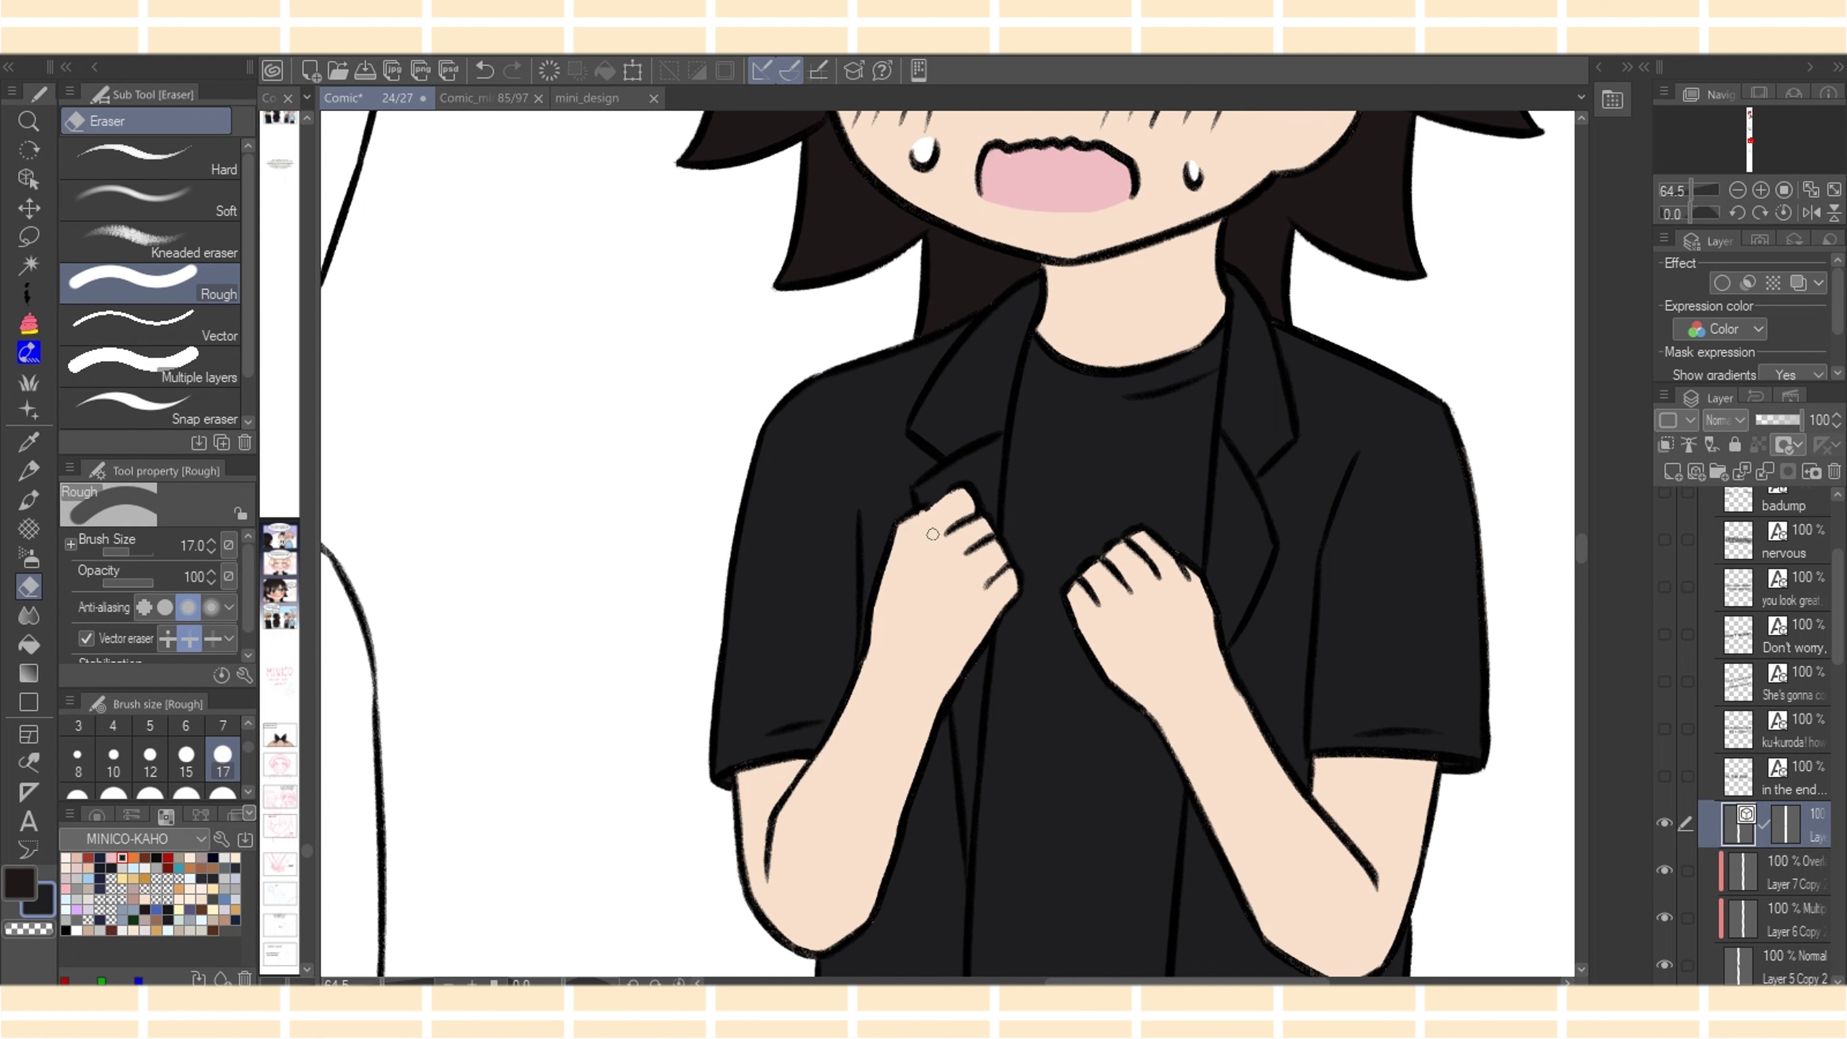
key(g)
key(ctrl+z)
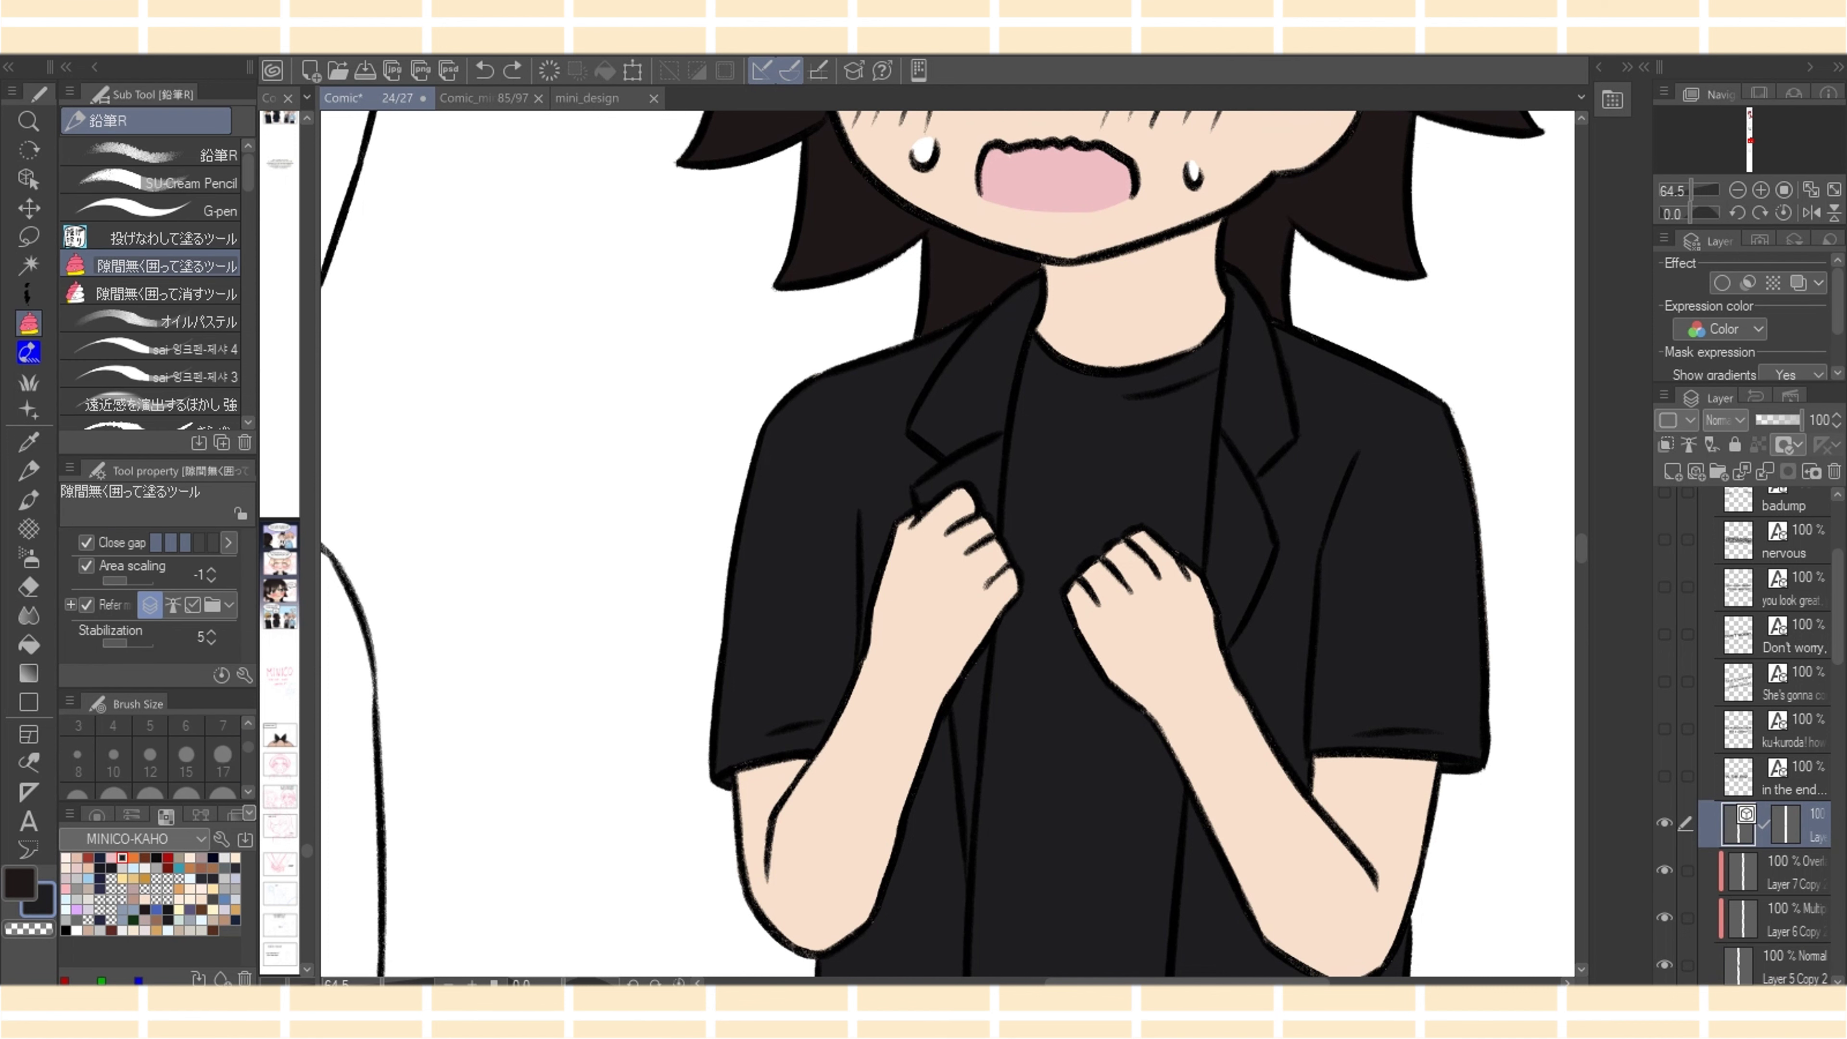
key(e)
drag(894, 534, 881, 605)
click(29, 323)
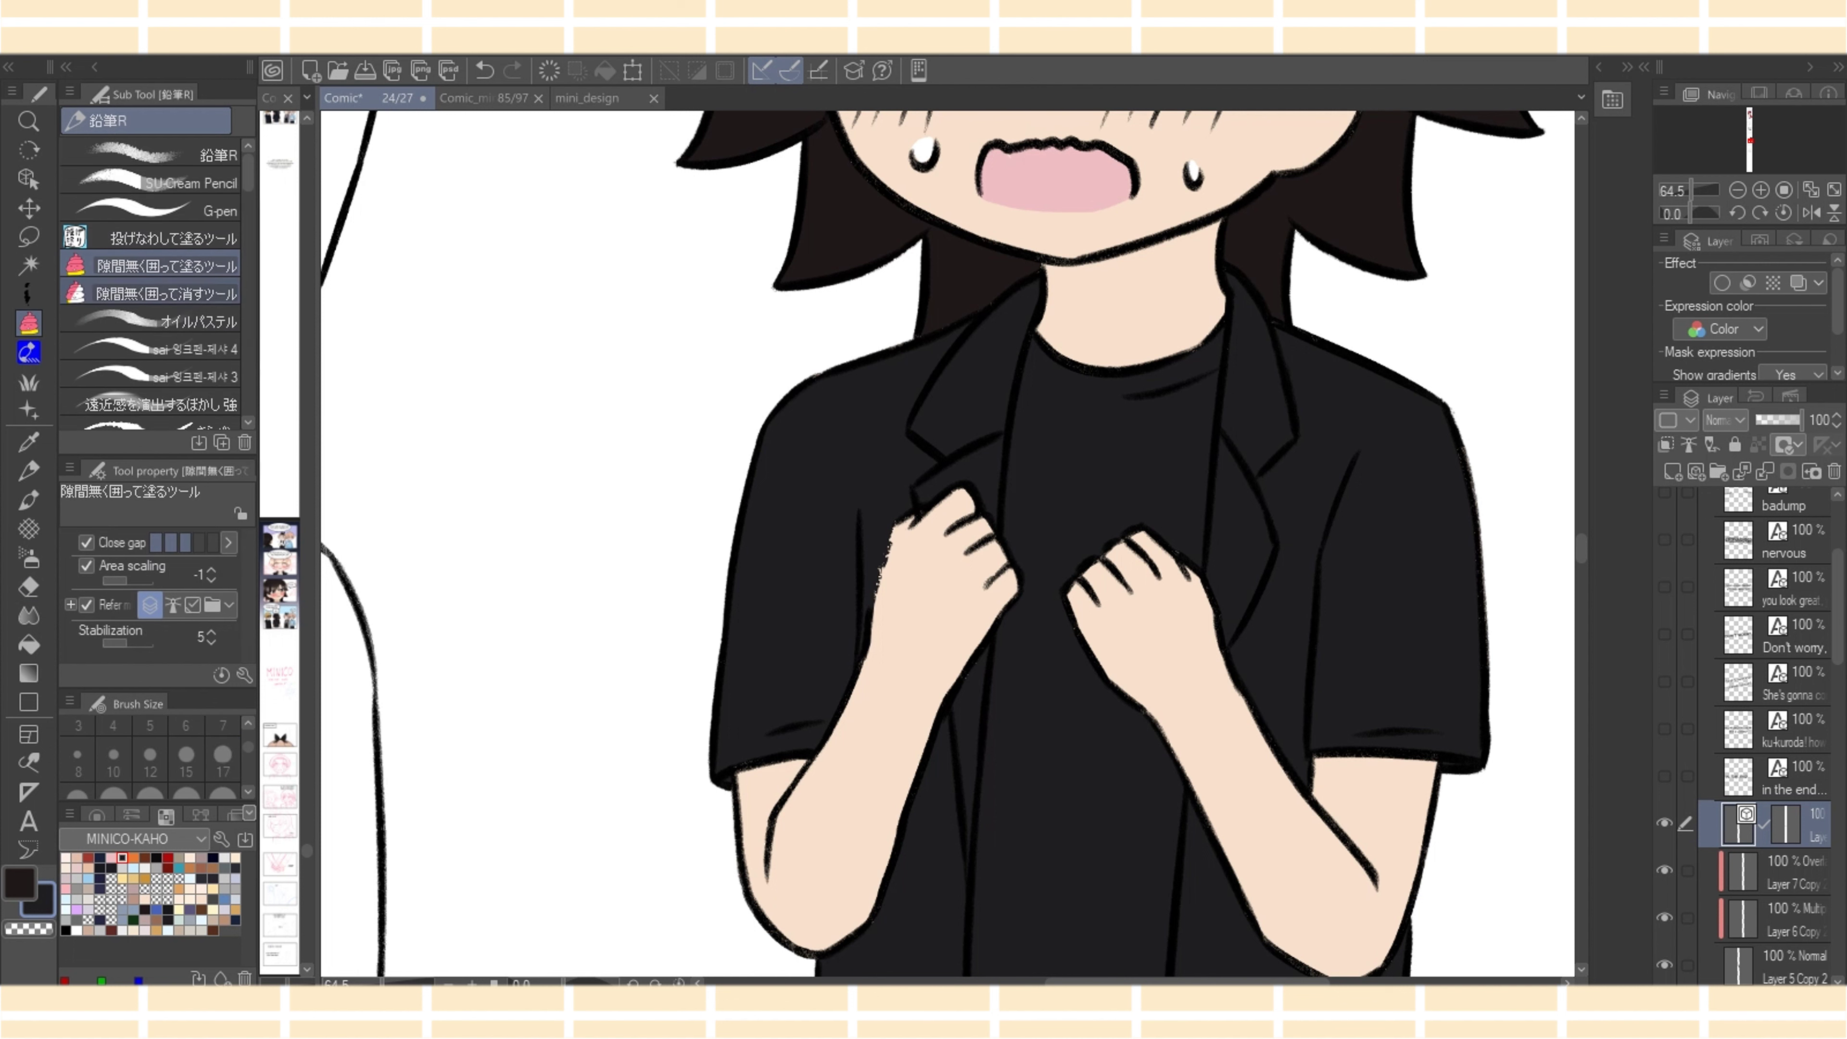
Redraw the left fist's outer outline in black with the SU-Cream Pencil at size 17, and sample the skin colour on Layer 5 Copy 2
click(156, 181)
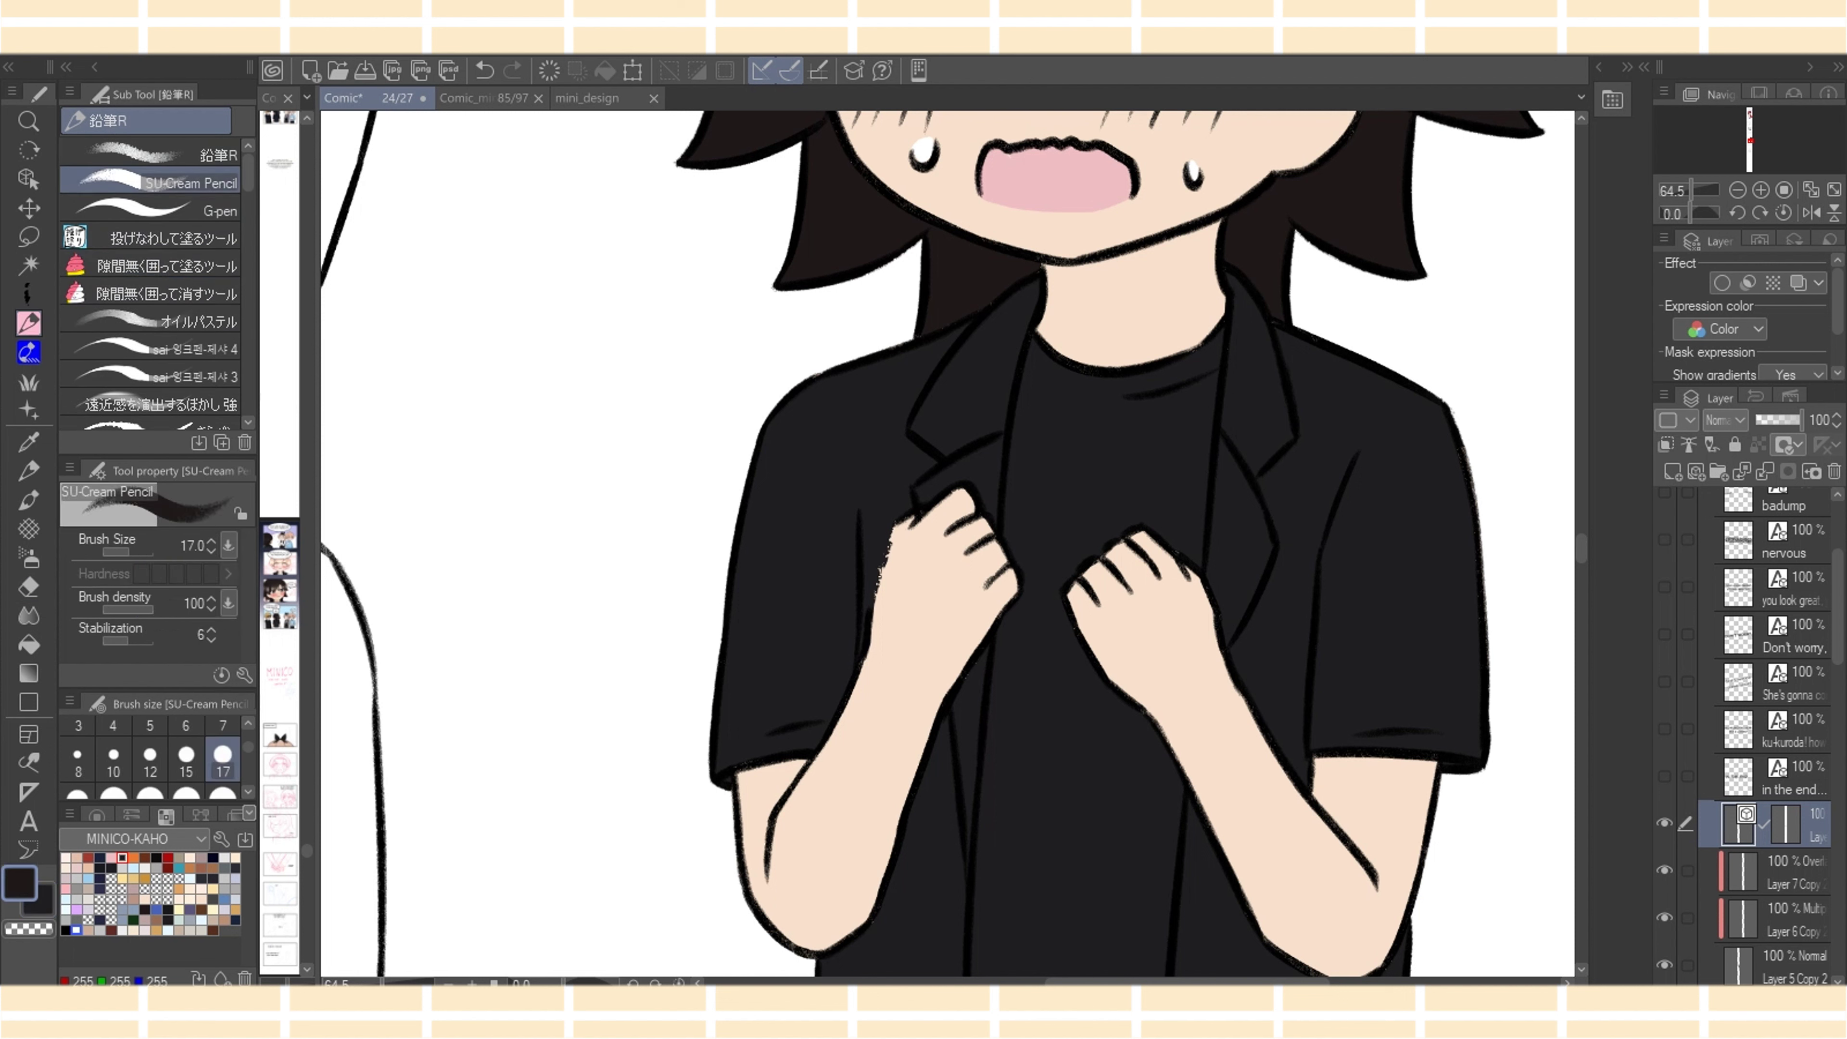
click(66, 930)
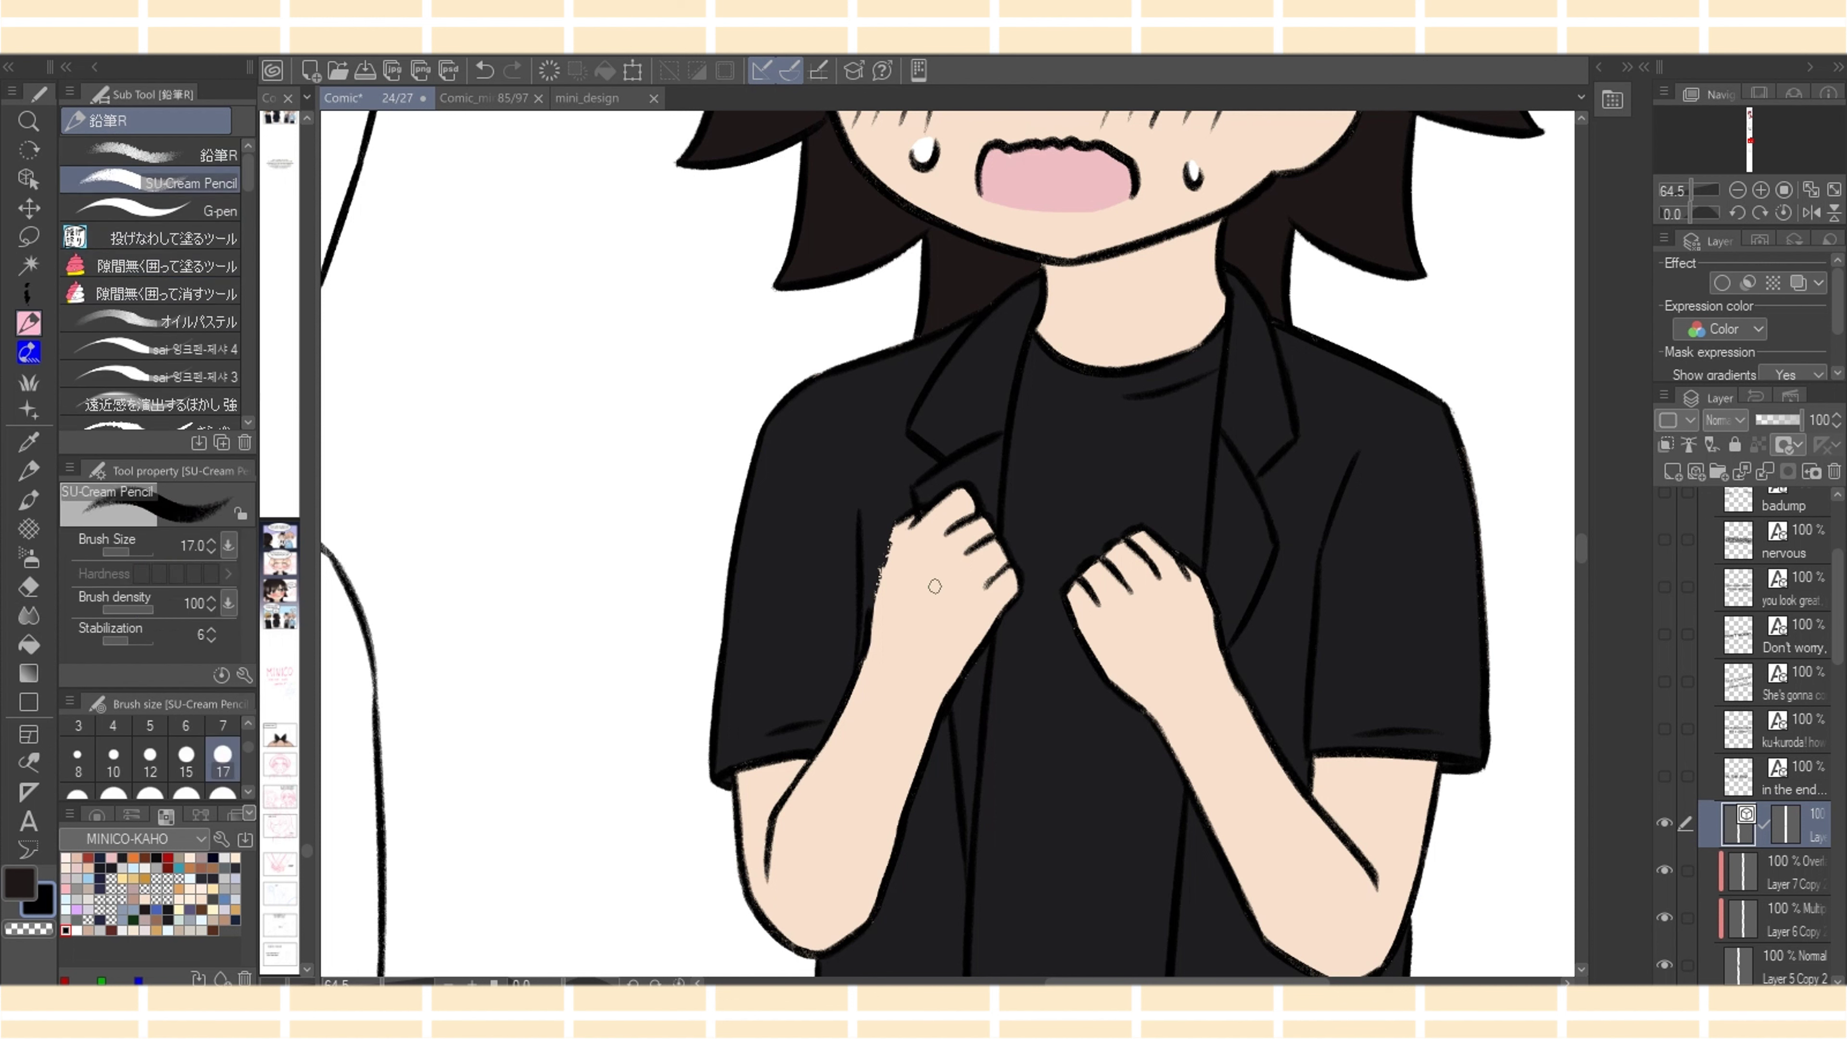
drag(899, 527, 879, 582)
key(ctrl+z)
drag(872, 593, 874, 599)
key(ctrl+z)
drag(898, 525, 870, 615)
key(ctrl+z)
drag(896, 525, 885, 561)
click(1792, 966)
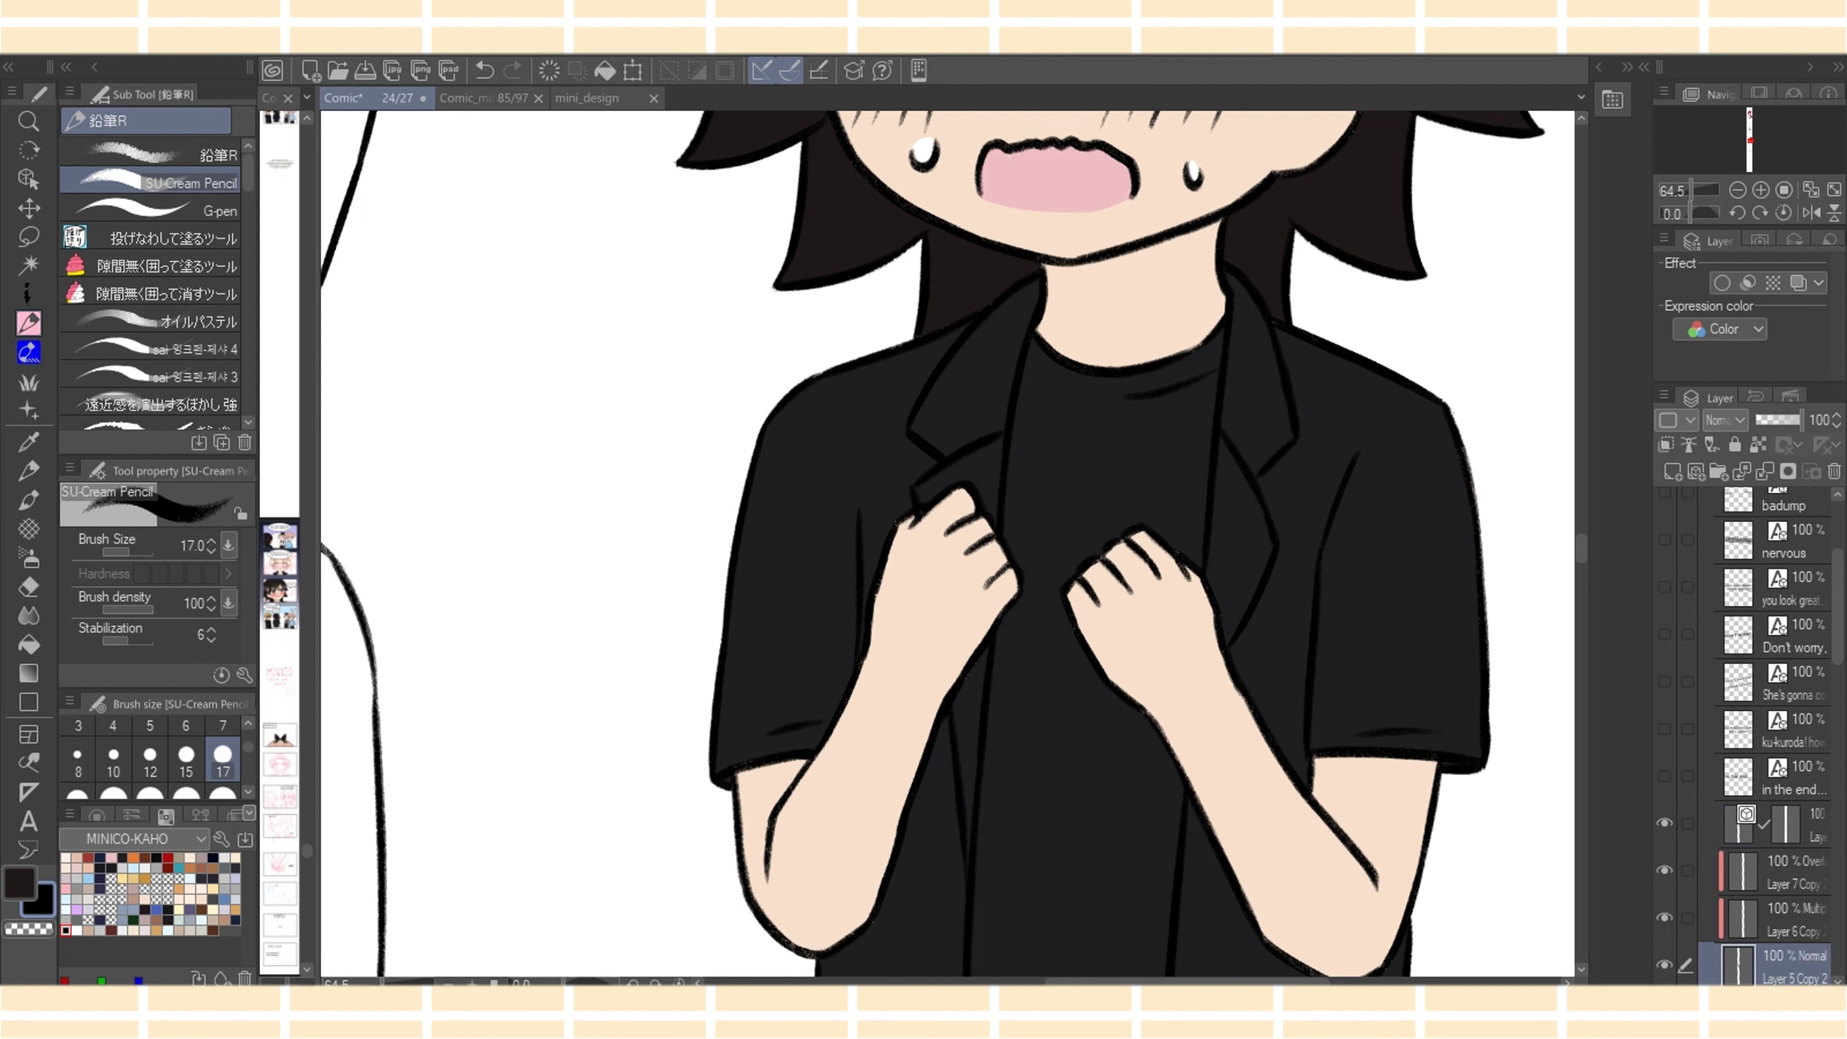
alt+click(907, 564)
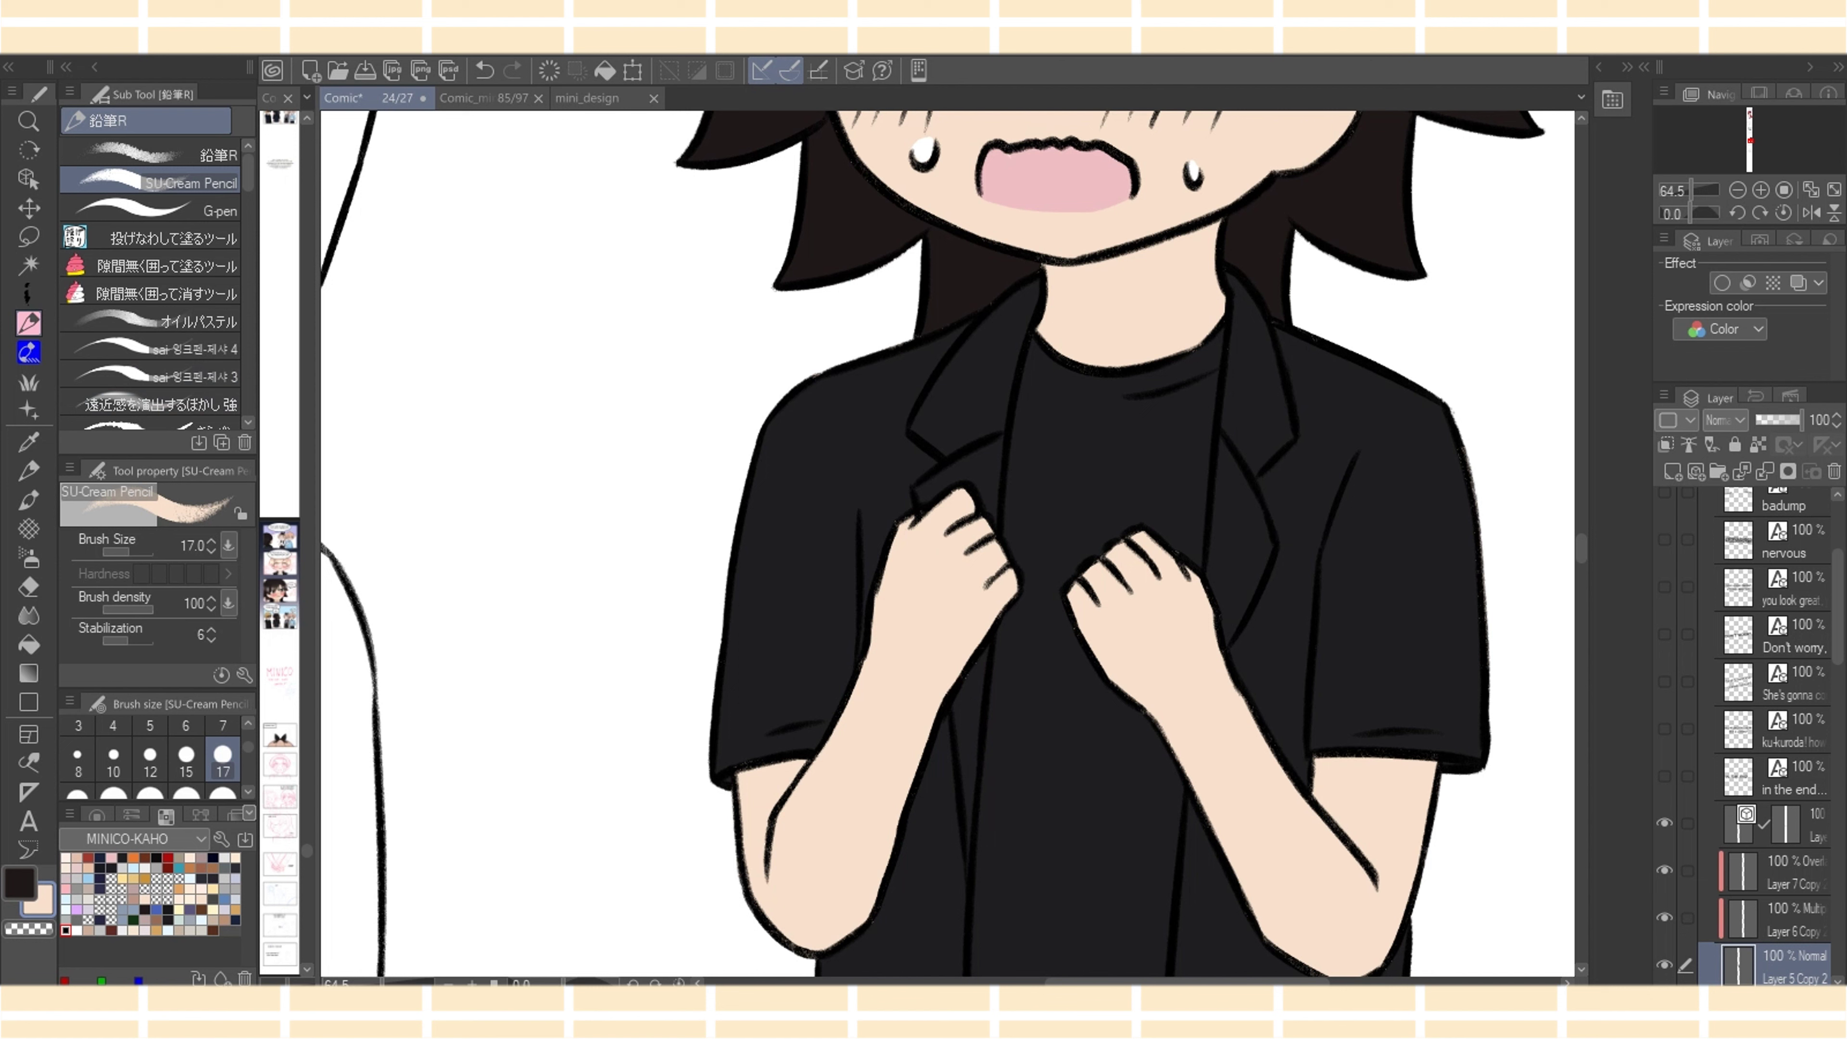
click(1814, 825)
key(e)
drag(897, 527, 883, 589)
key(p)
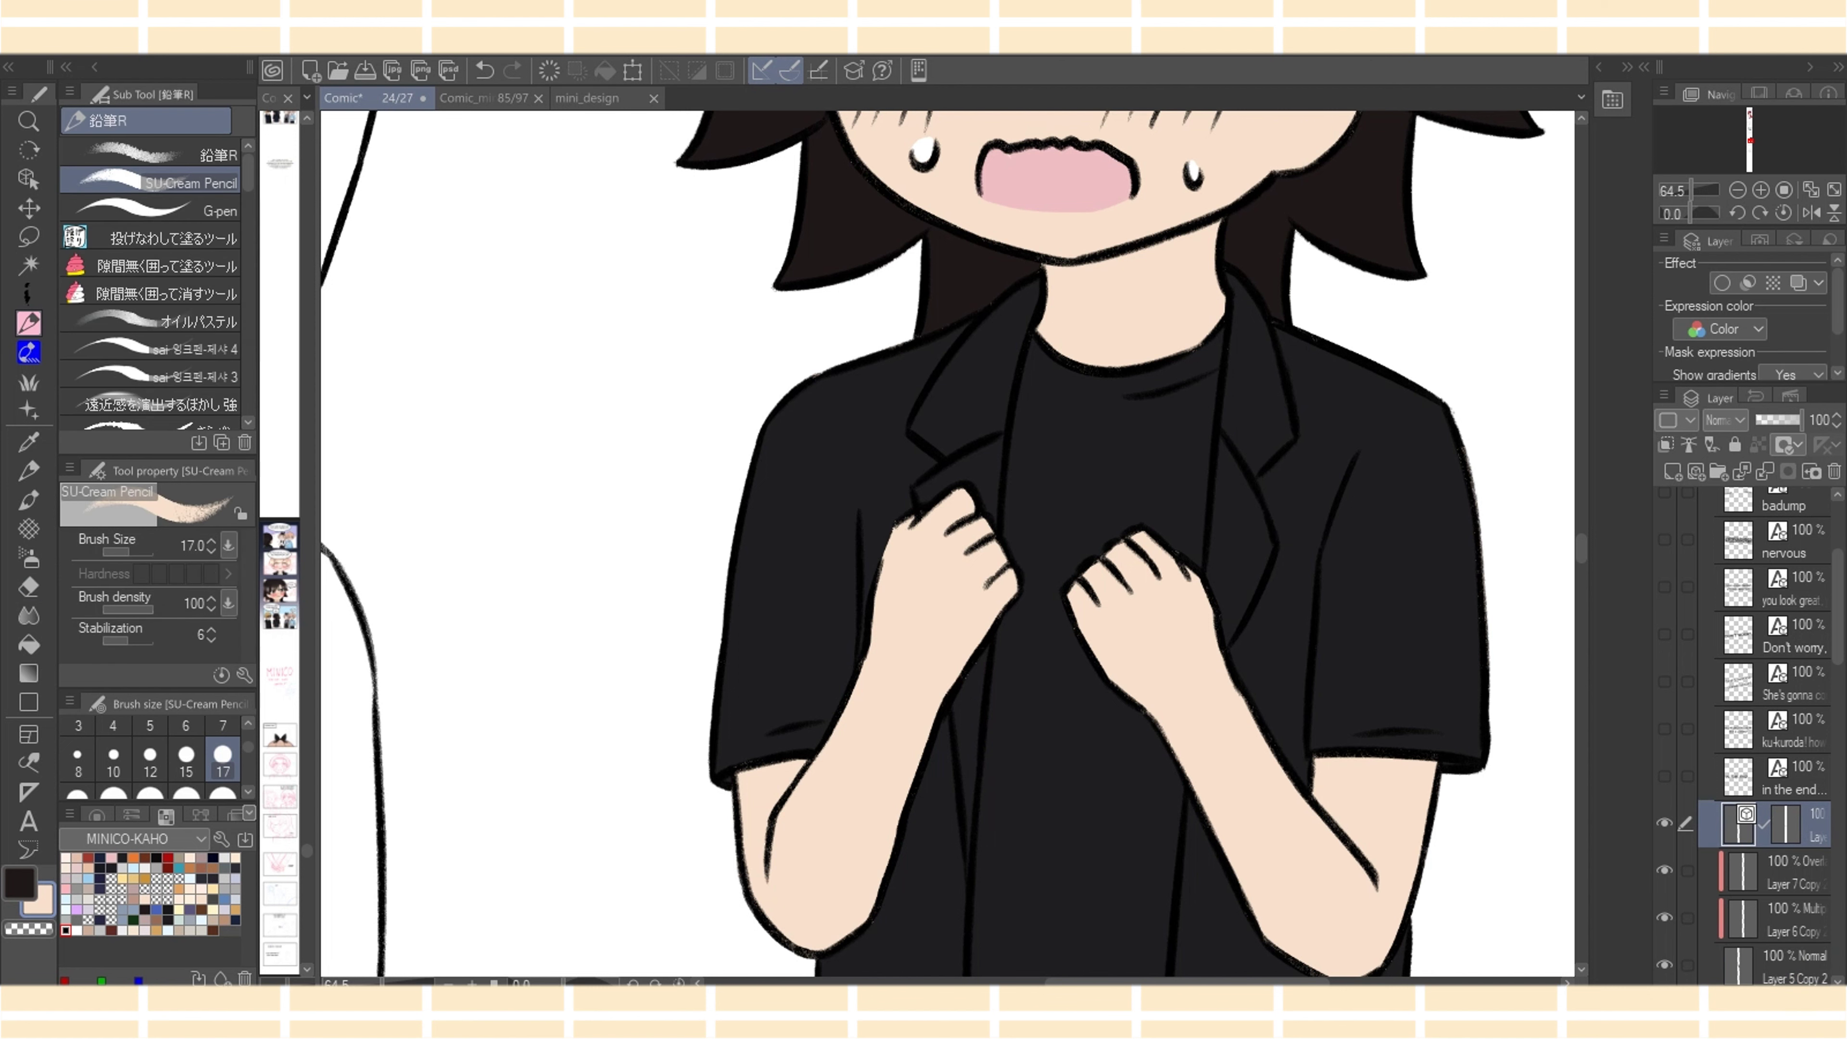
click(485, 70)
Select the redrawn fist outline stroke with the Object tool and adjust its lower control point
click(28, 179)
click(881, 562)
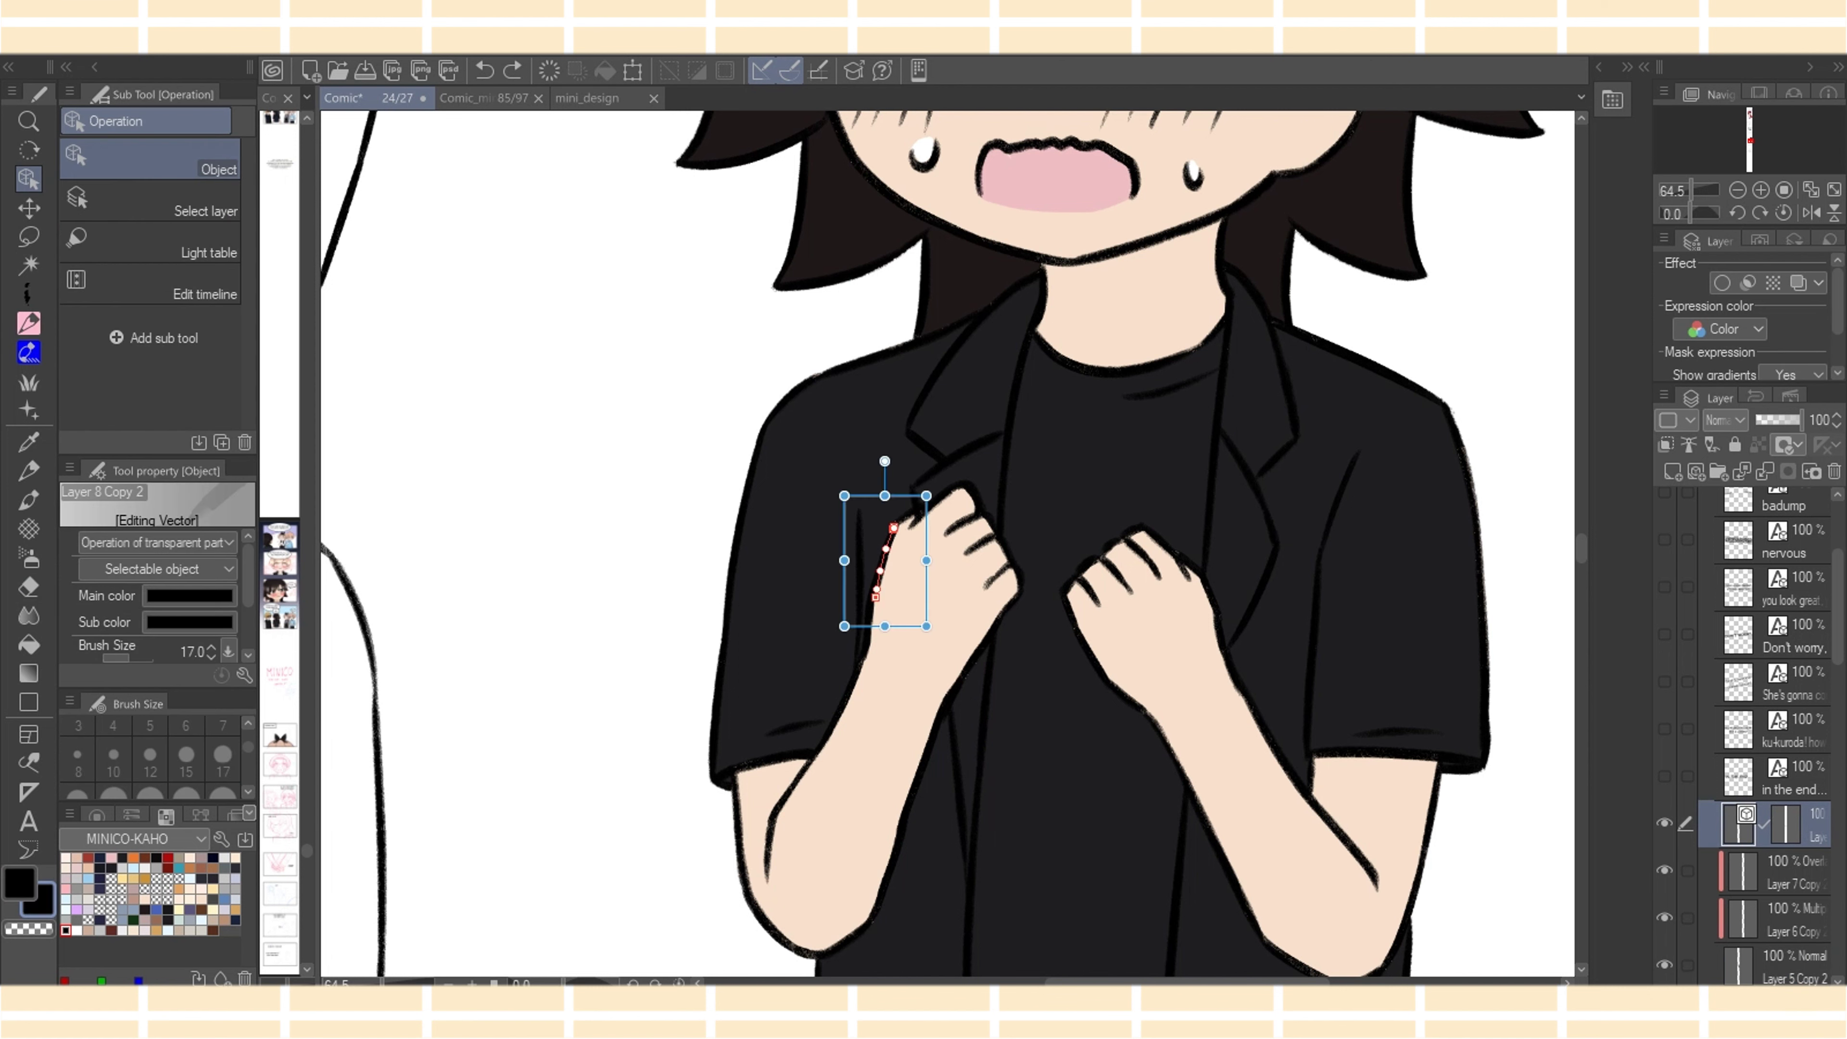
key(Delete)
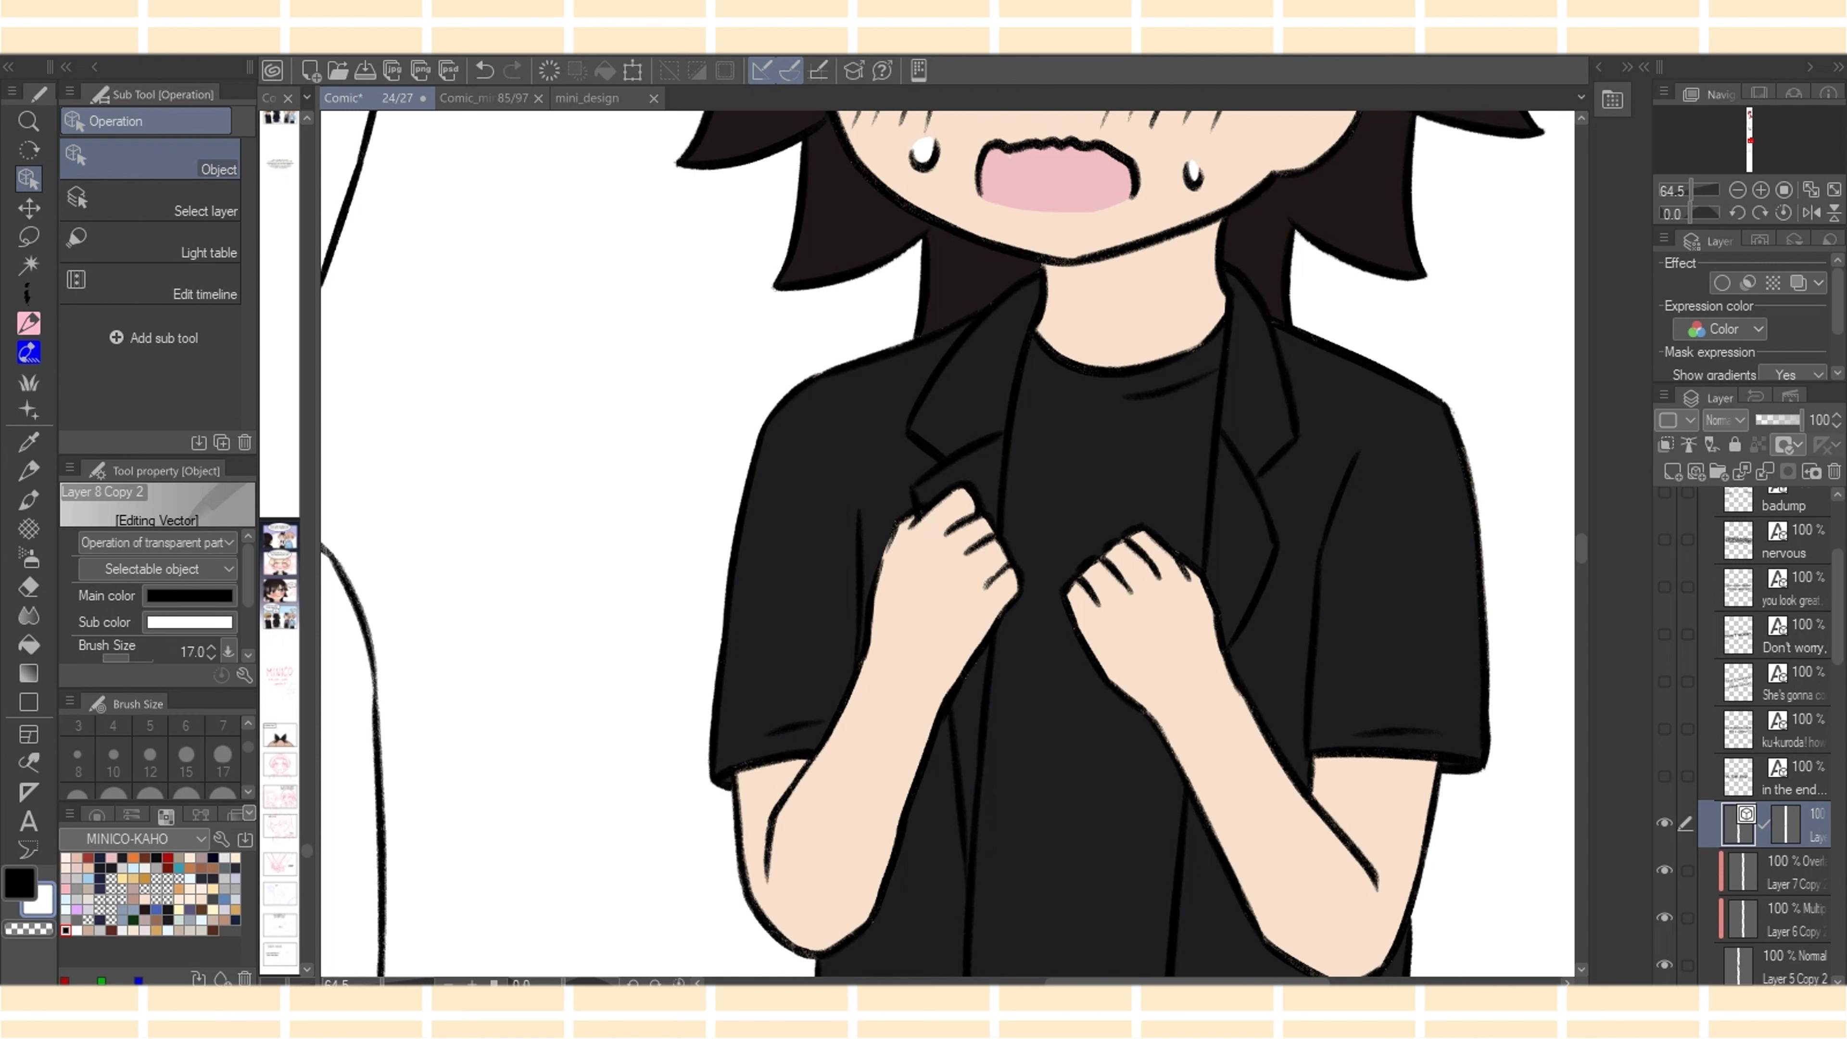
key(ctrl+z)
click(878, 574)
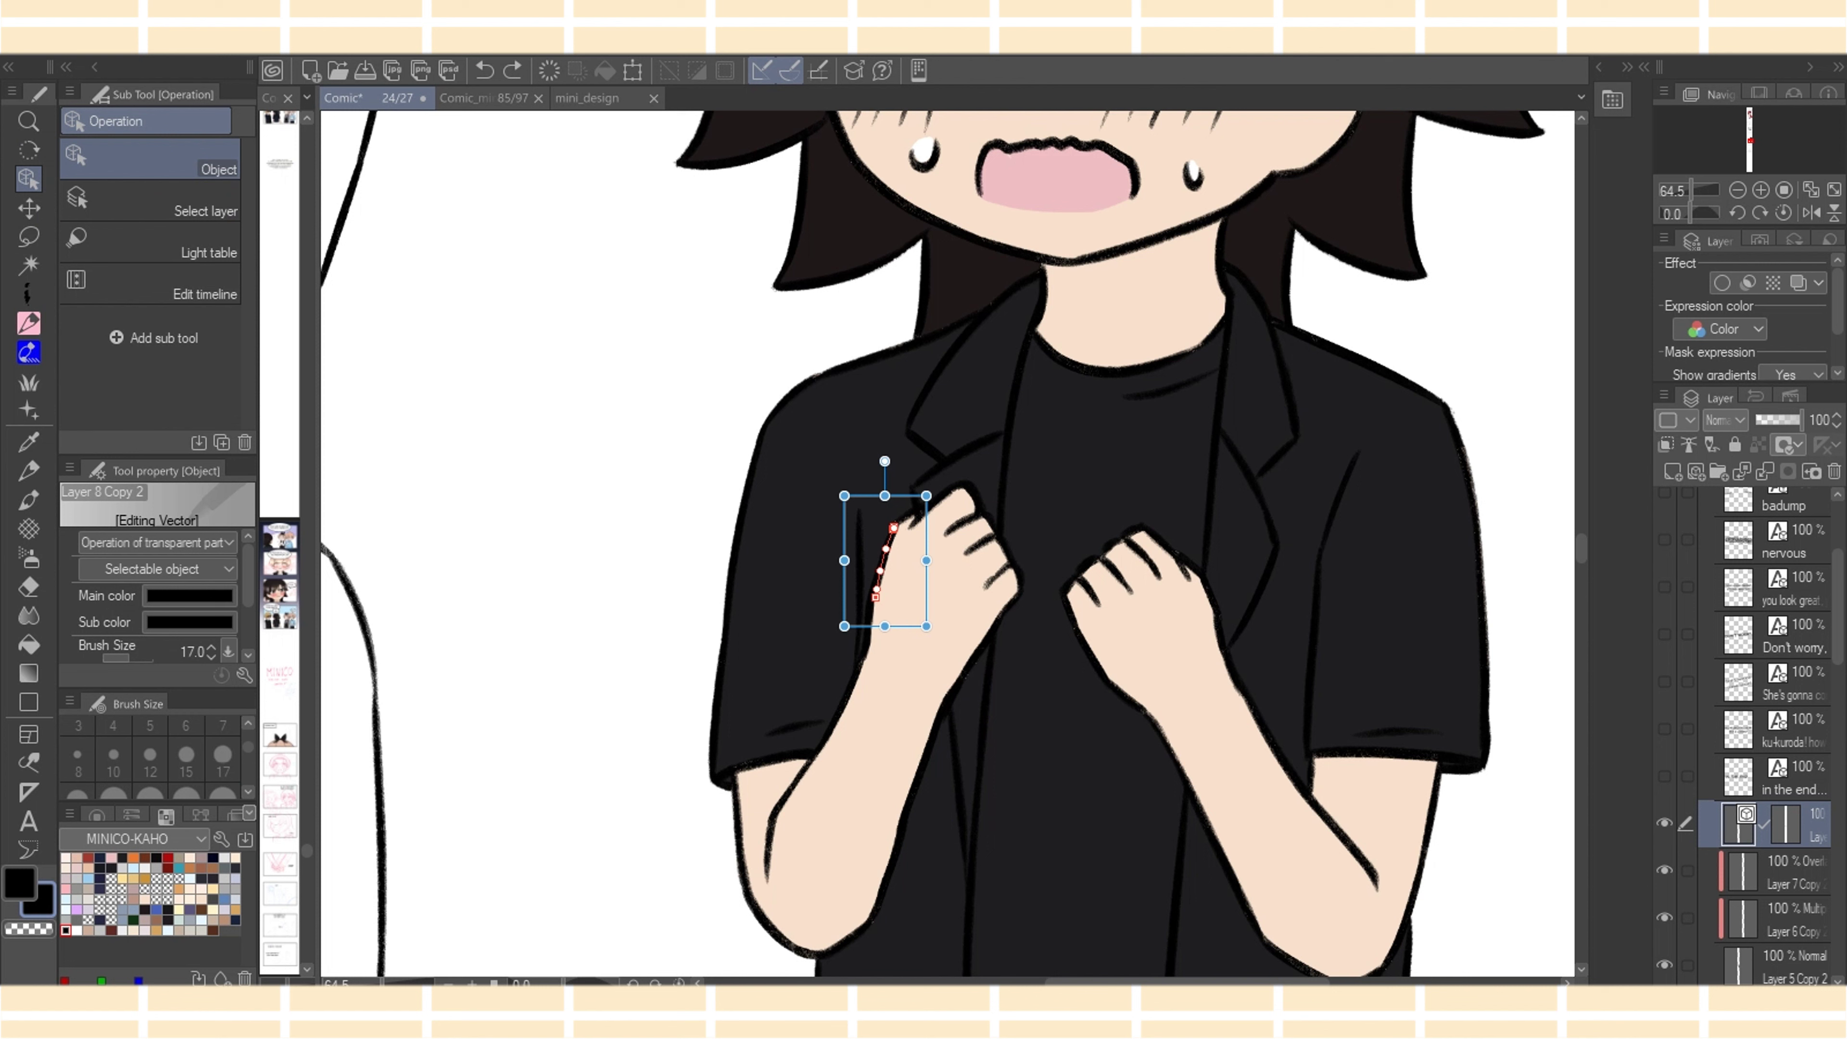
drag(871, 601, 873, 593)
Adjust the control points of the neighbouring outline stroke to smooth the left fist's edge up to the knuckles
click(1777, 966)
click(872, 593)
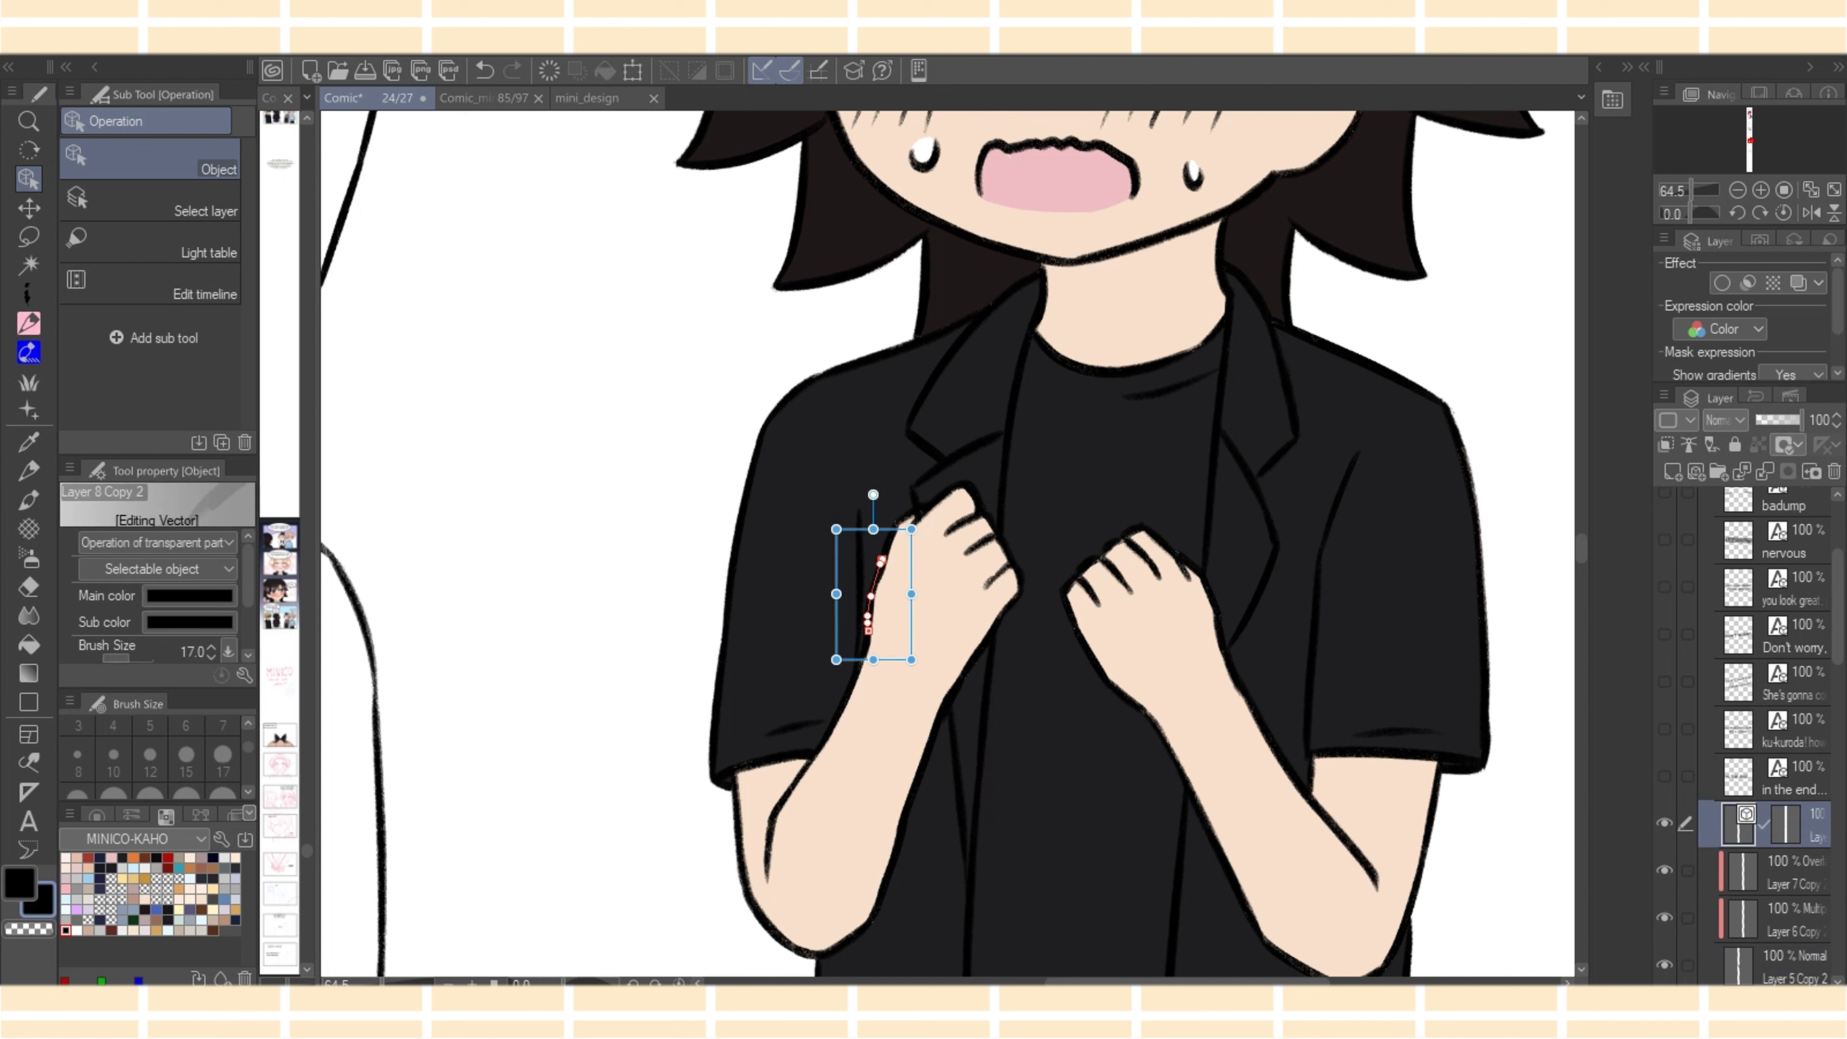
click(881, 560)
drag(876, 573, 916, 508)
click(912, 514)
click(916, 510)
click(913, 502)
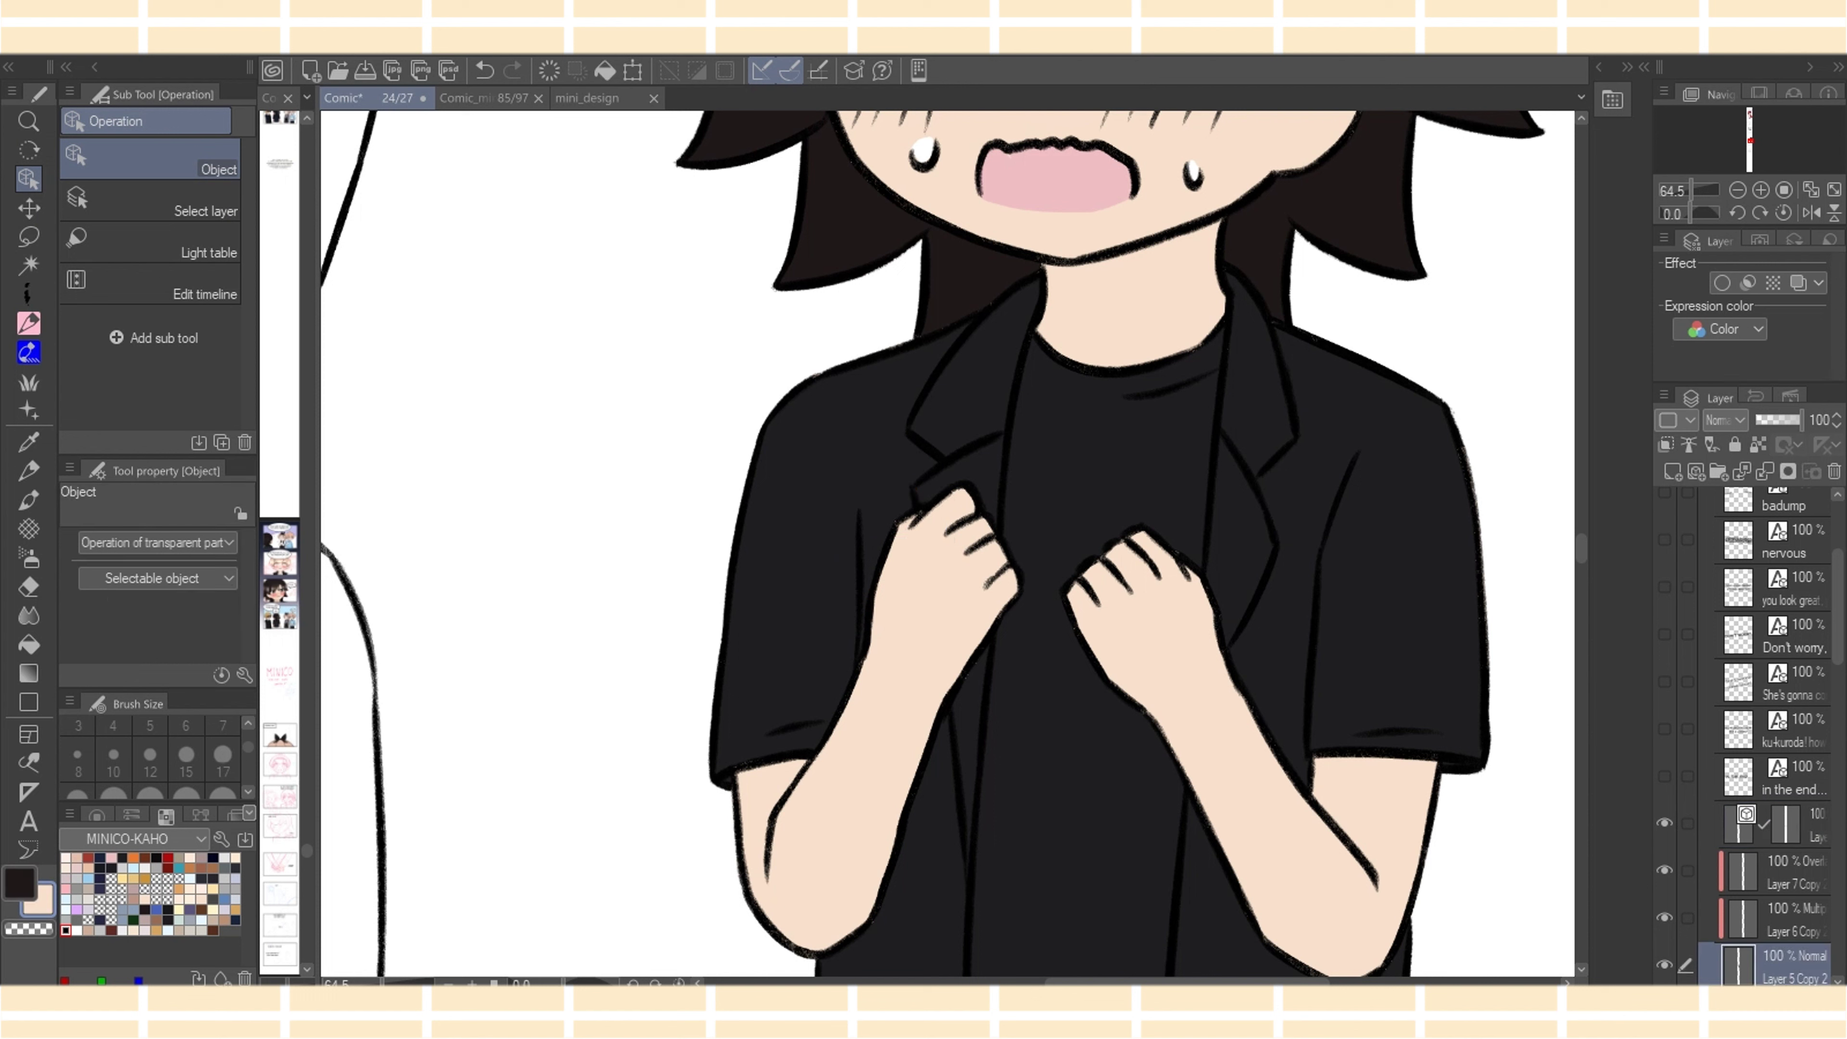
Select the lapel strokes above the left fist with the Object tool and nudge the short stroke's control point into line
click(914, 500)
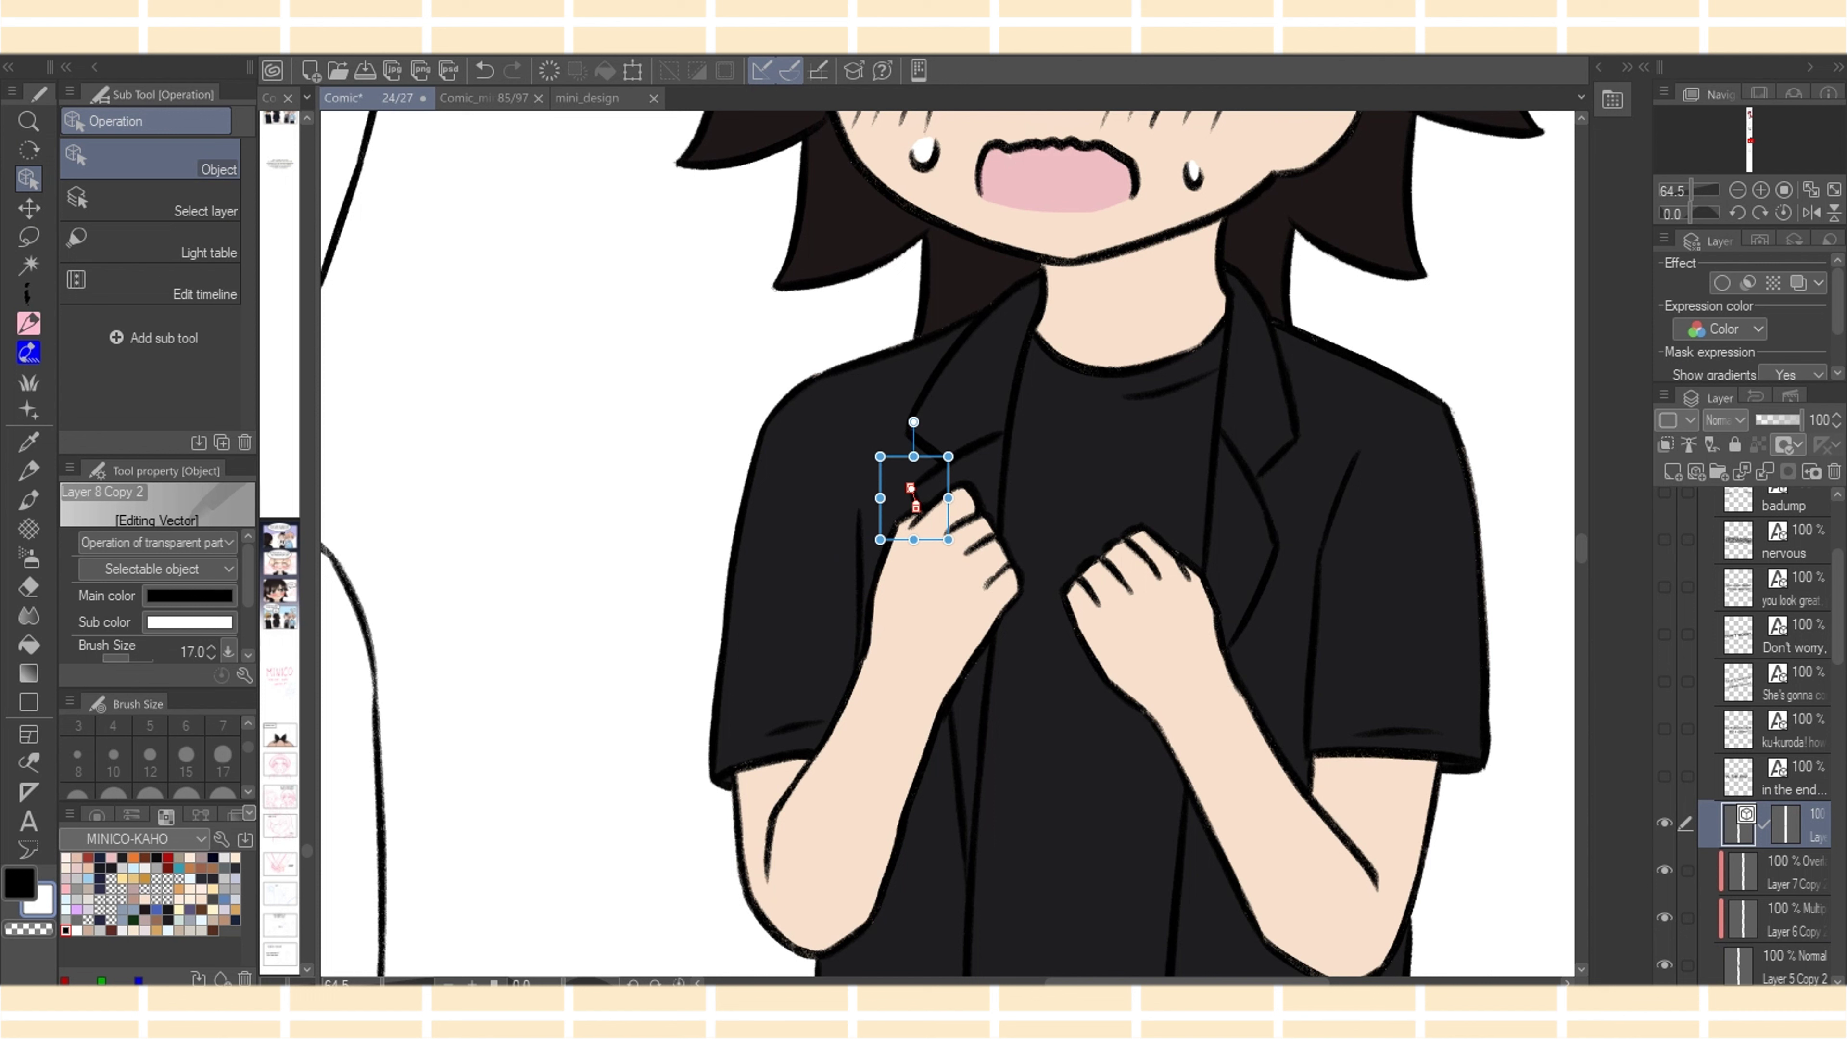
drag(914, 485, 916, 483)
click(934, 470)
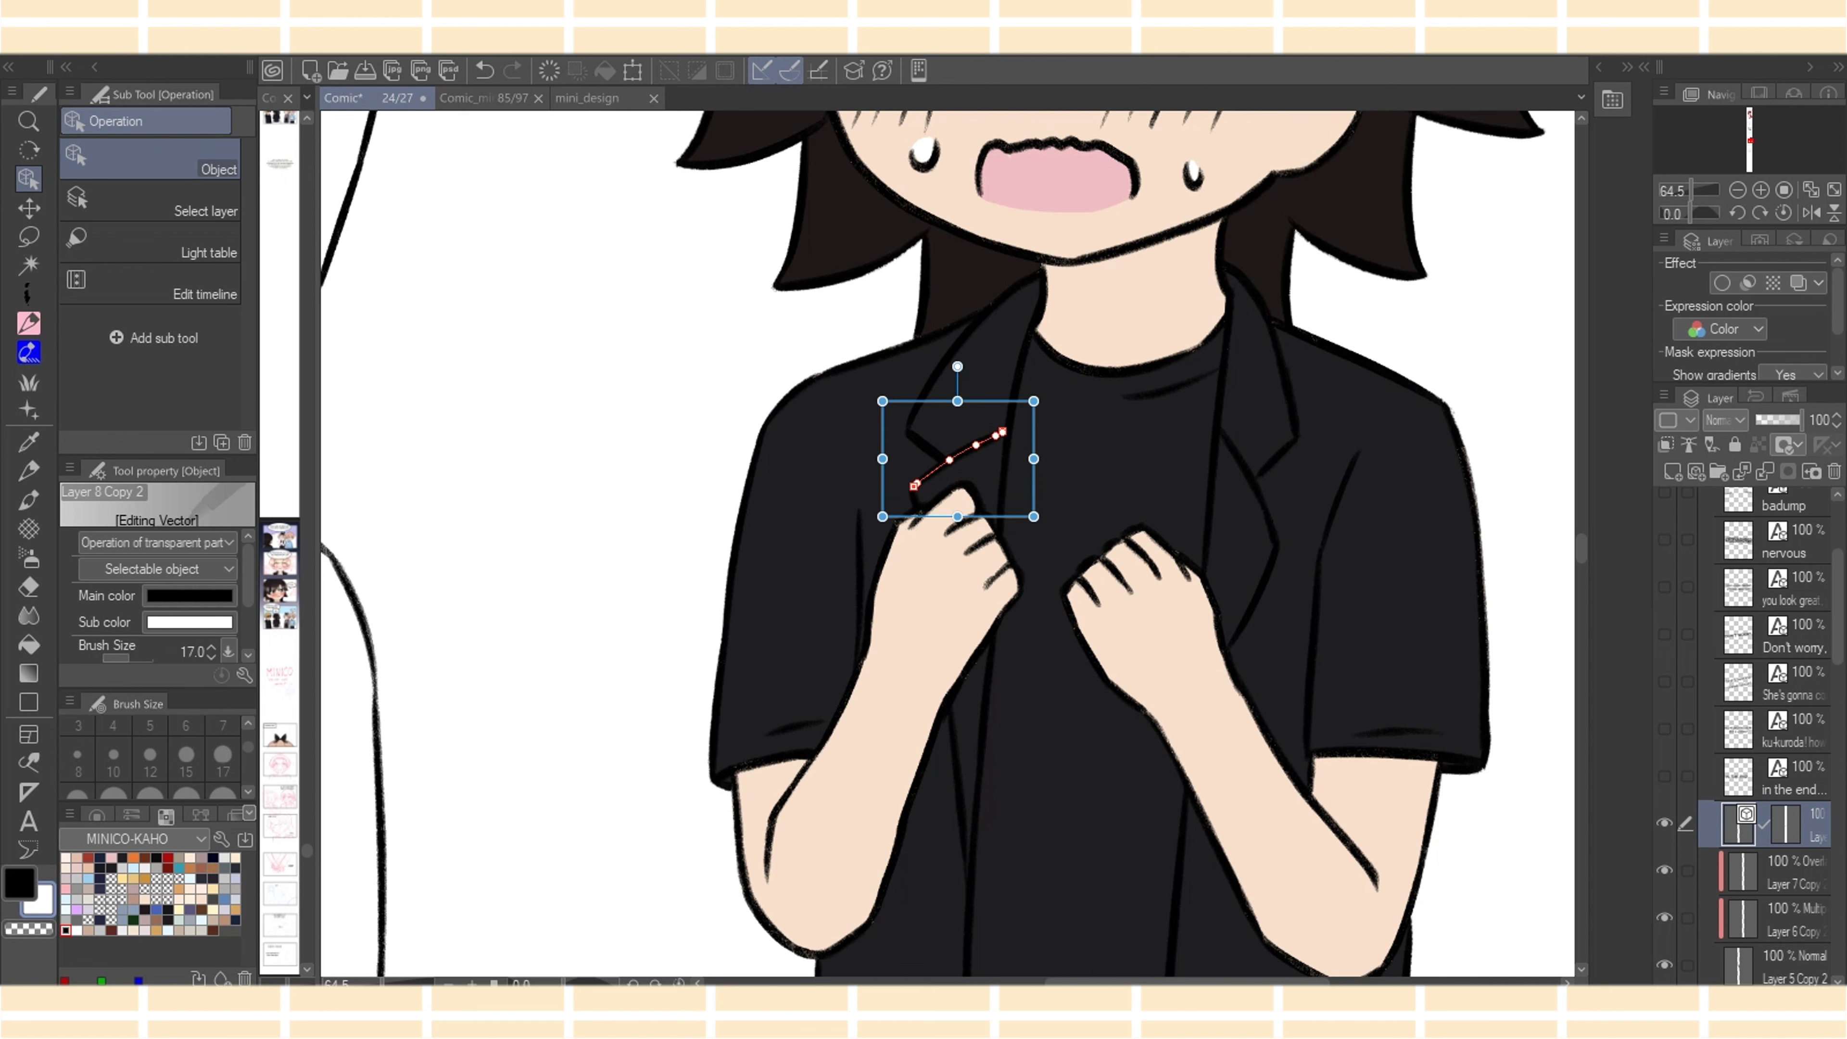
click(936, 486)
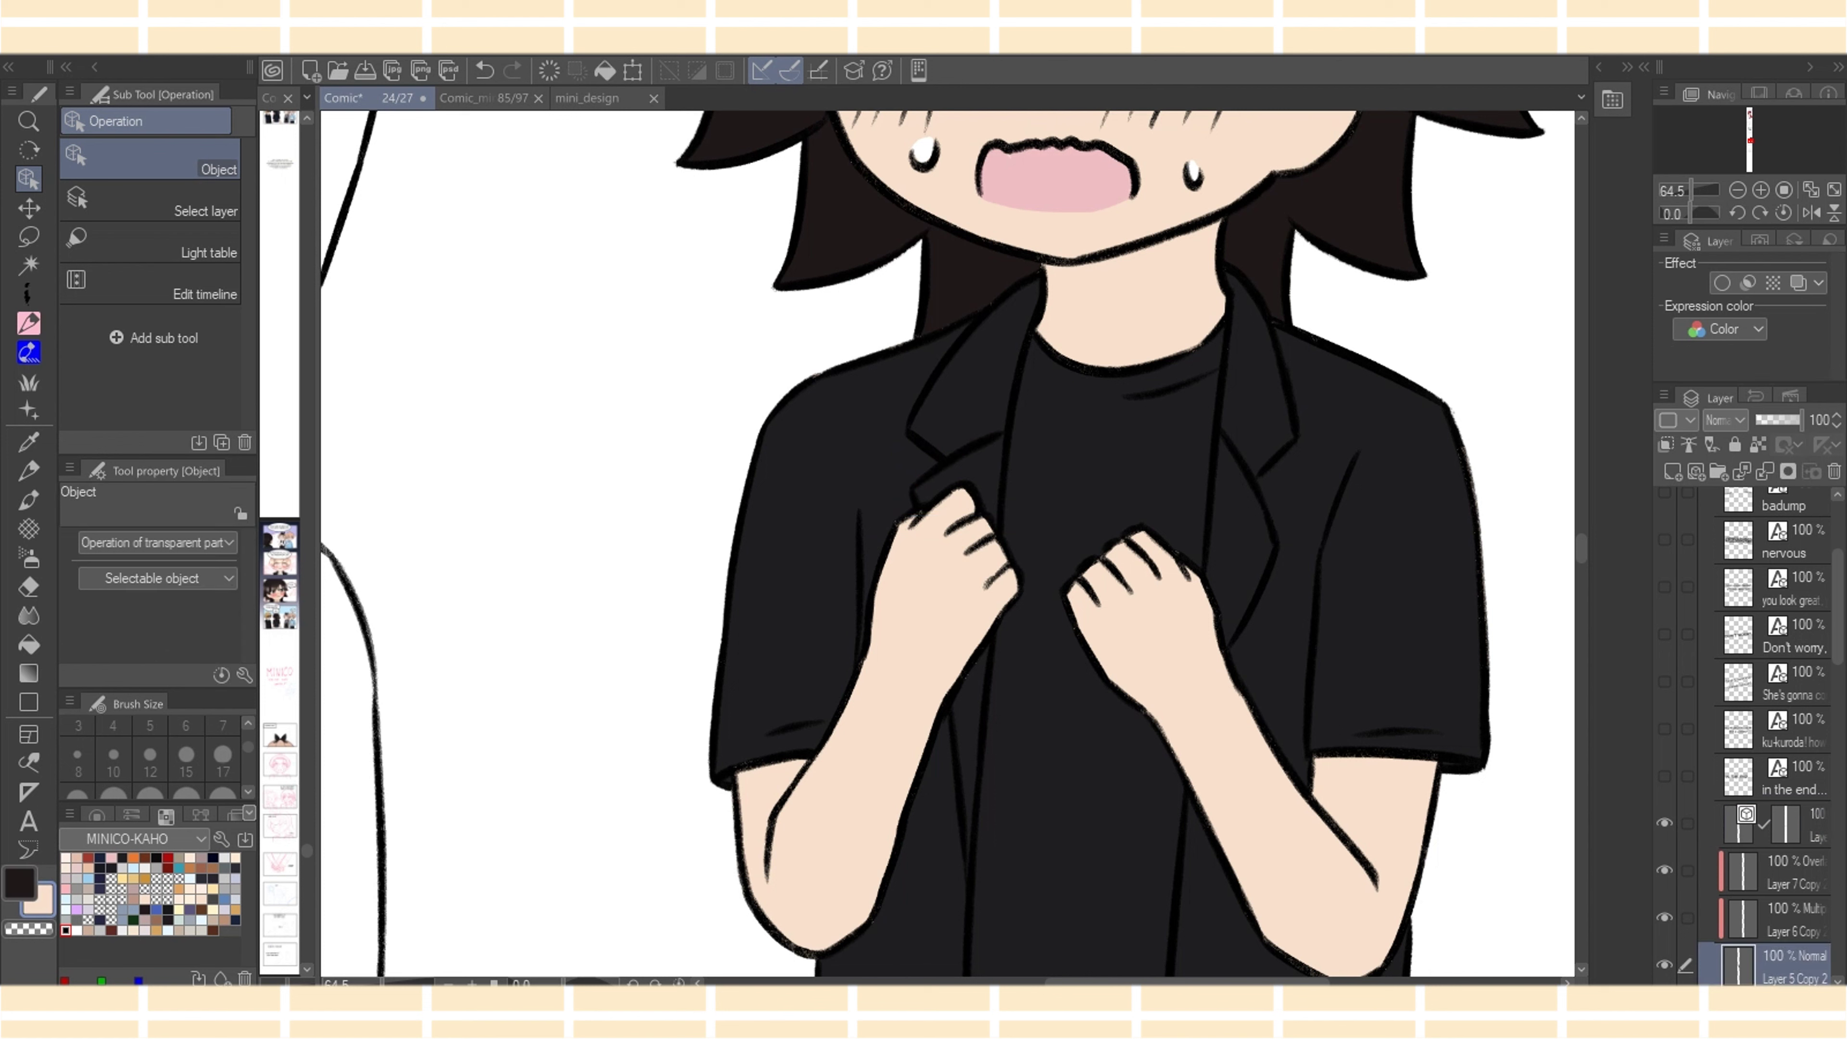
Fill the gaps along the black outfit's outline on Layer 5 Copy 2 with the 隙間無く囲って塗るツール enclose-and-fill brush
key(p)
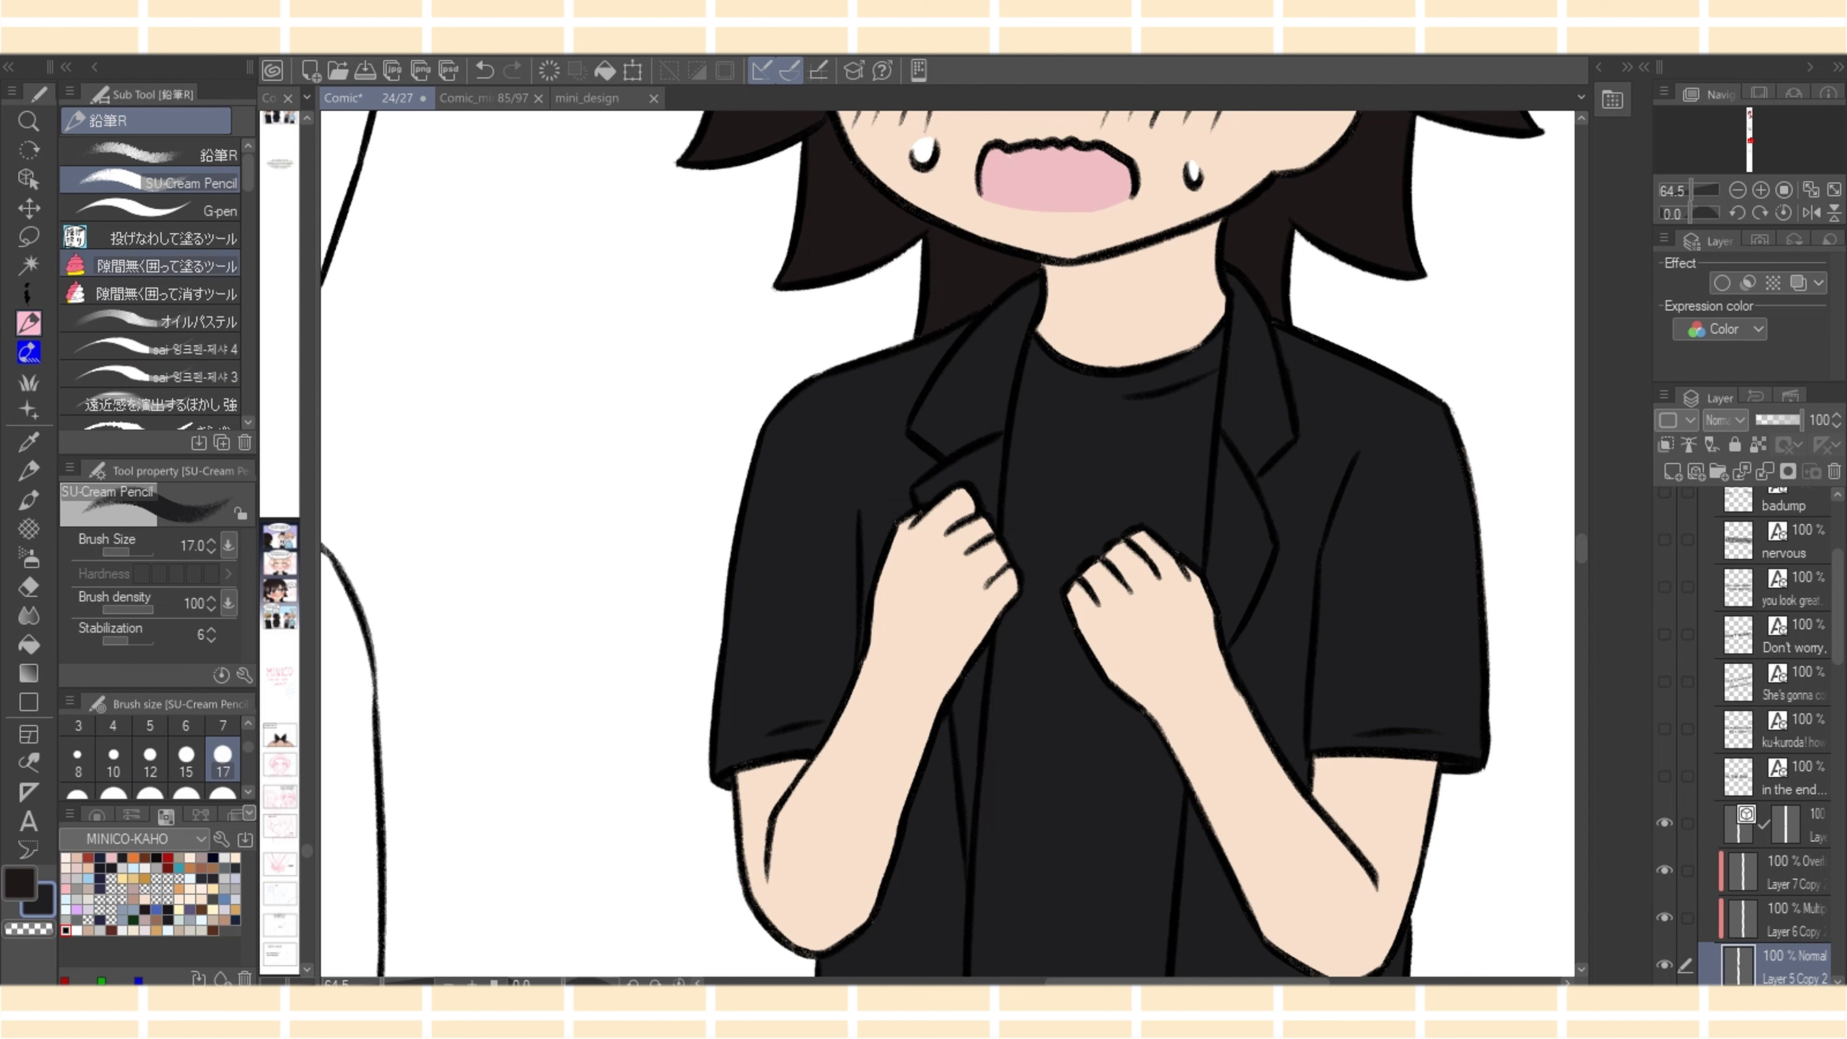
click(166, 265)
drag(807, 340, 812, 335)
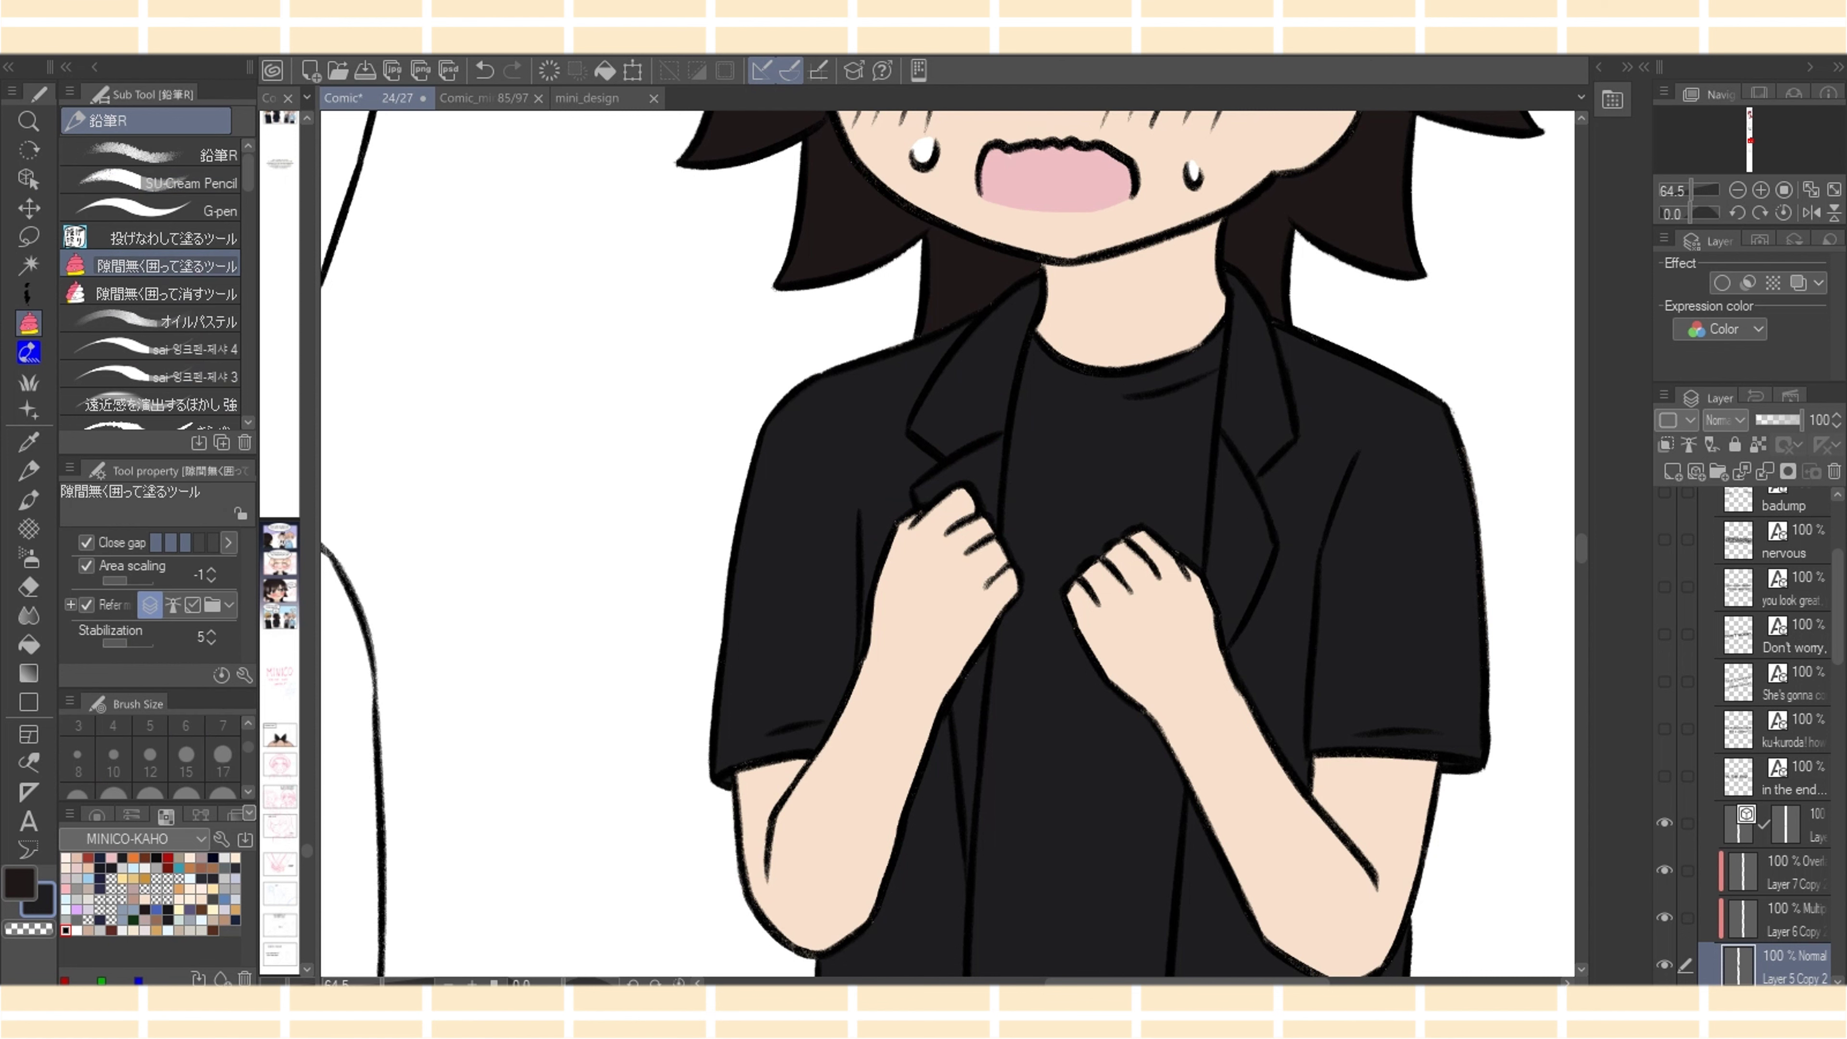
drag(1507, 429, 1502, 429)
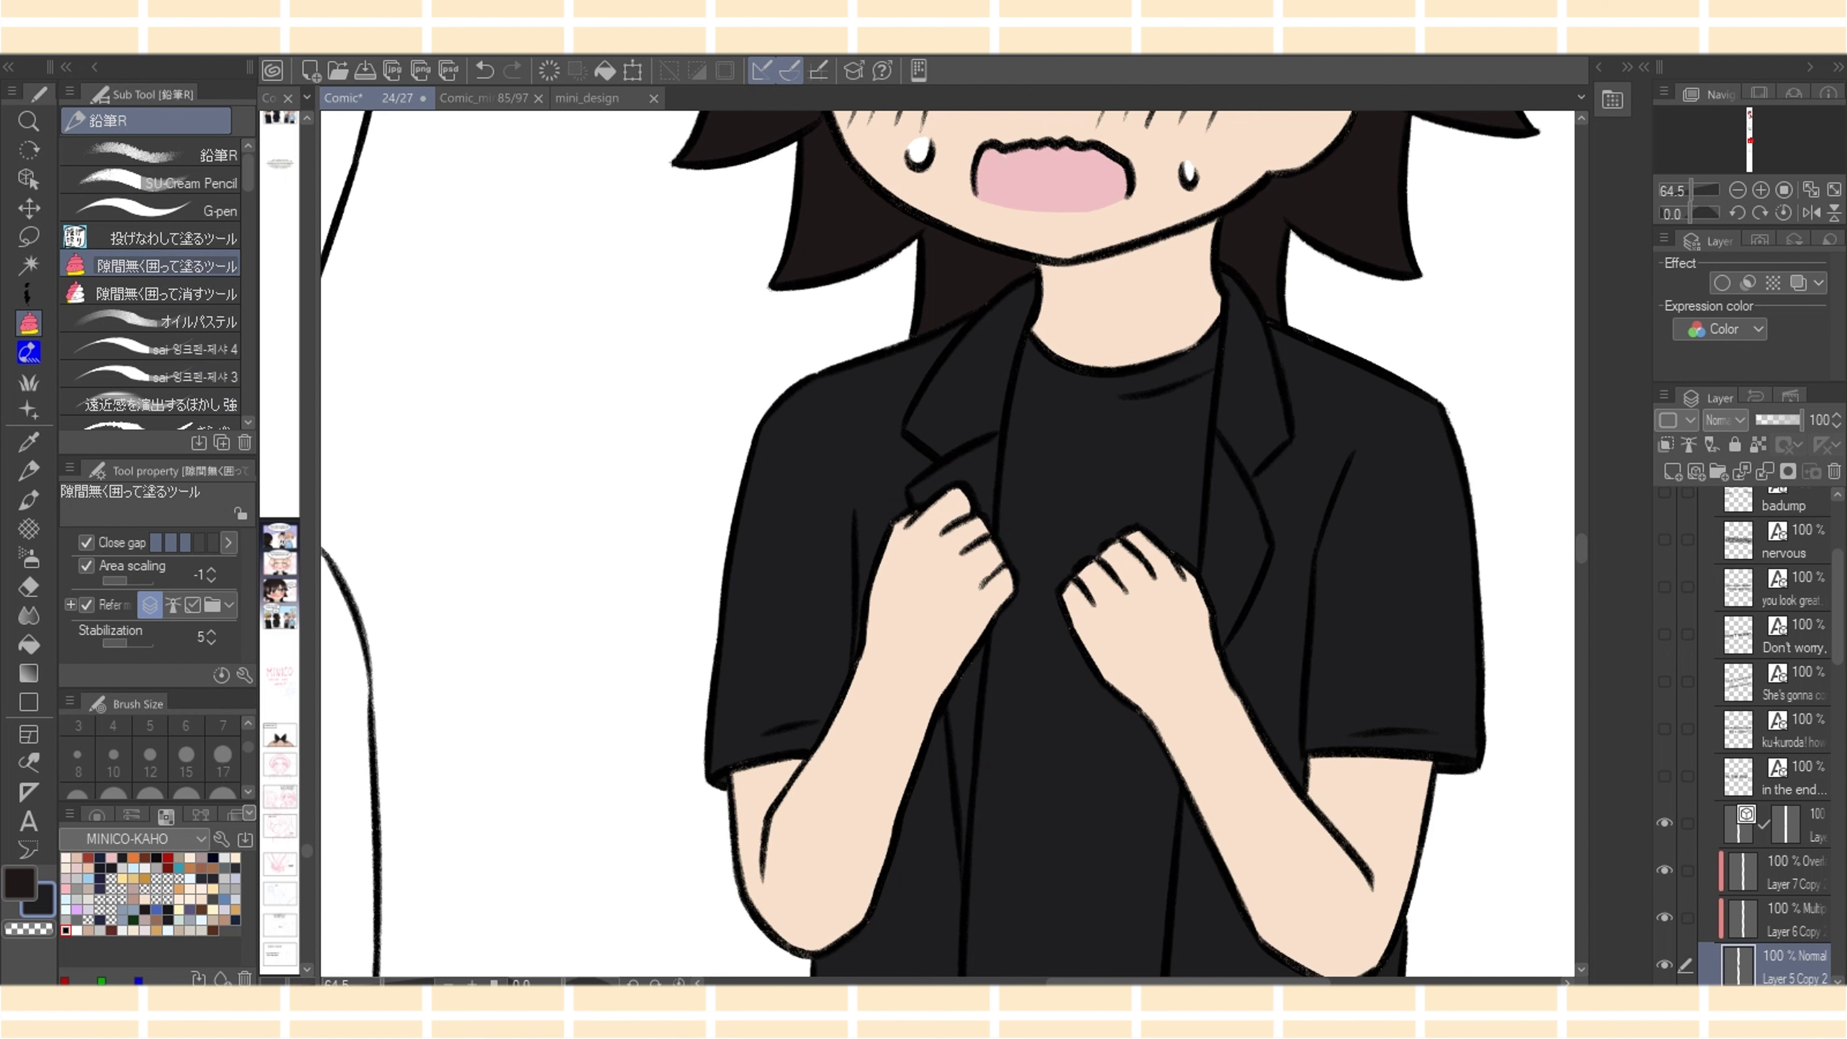
drag(1477, 621, 1479, 799)
key(ctrl+minus)
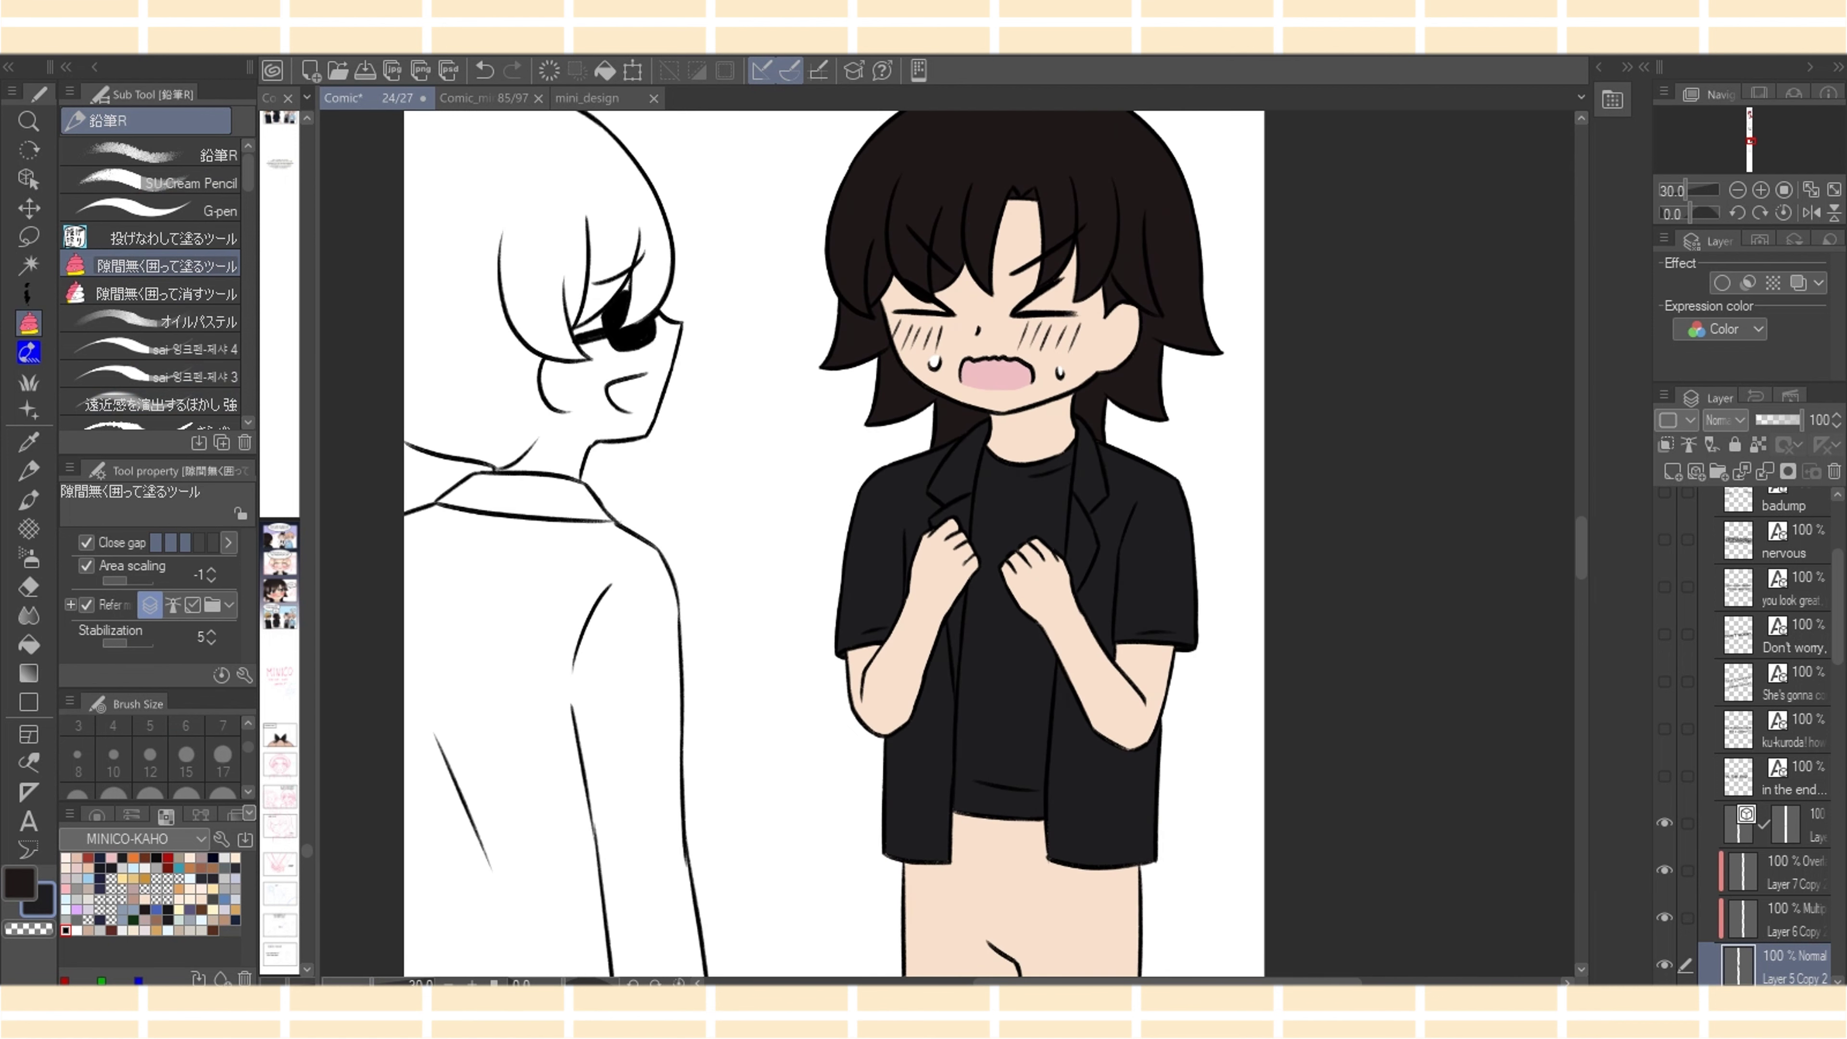
Fill the flustered character's trousers with white on Layer 5 Copy 2, using the Refer other layers fill
click(76, 920)
click(76, 931)
click(29, 644)
click(1018, 891)
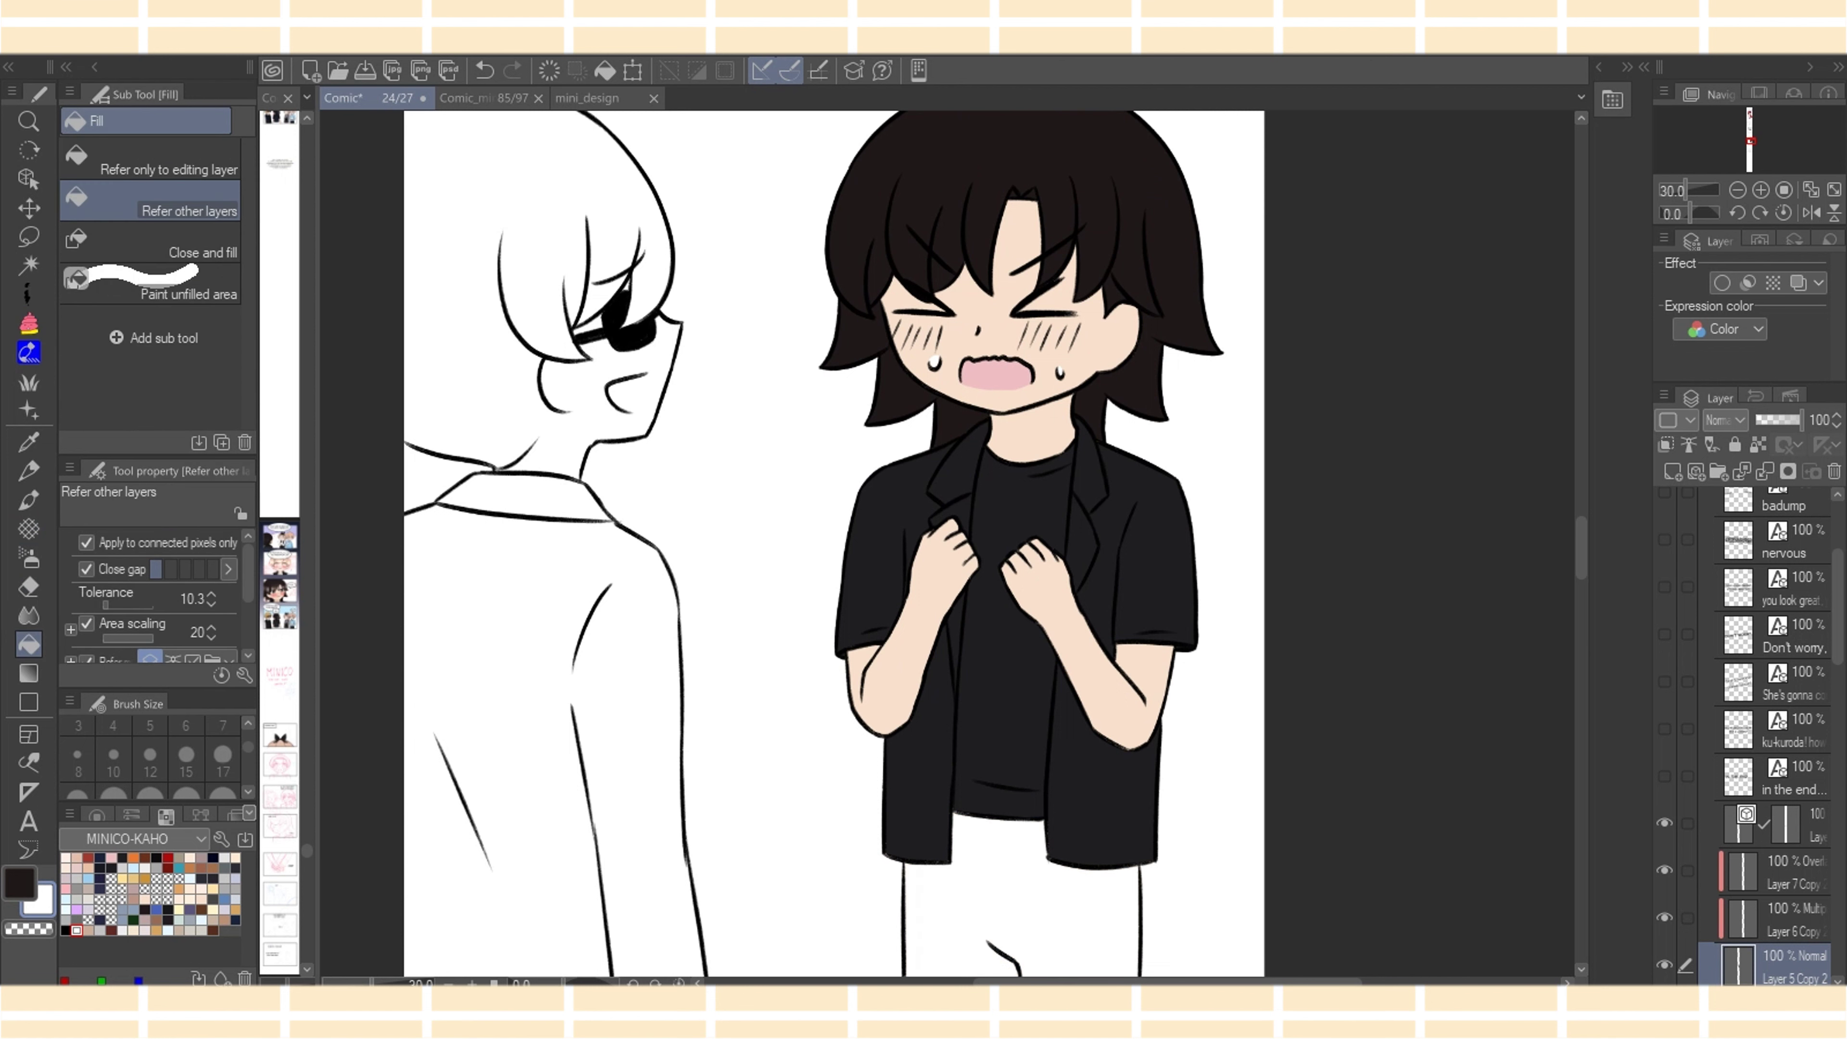
scroll(834, 544, down, 2)
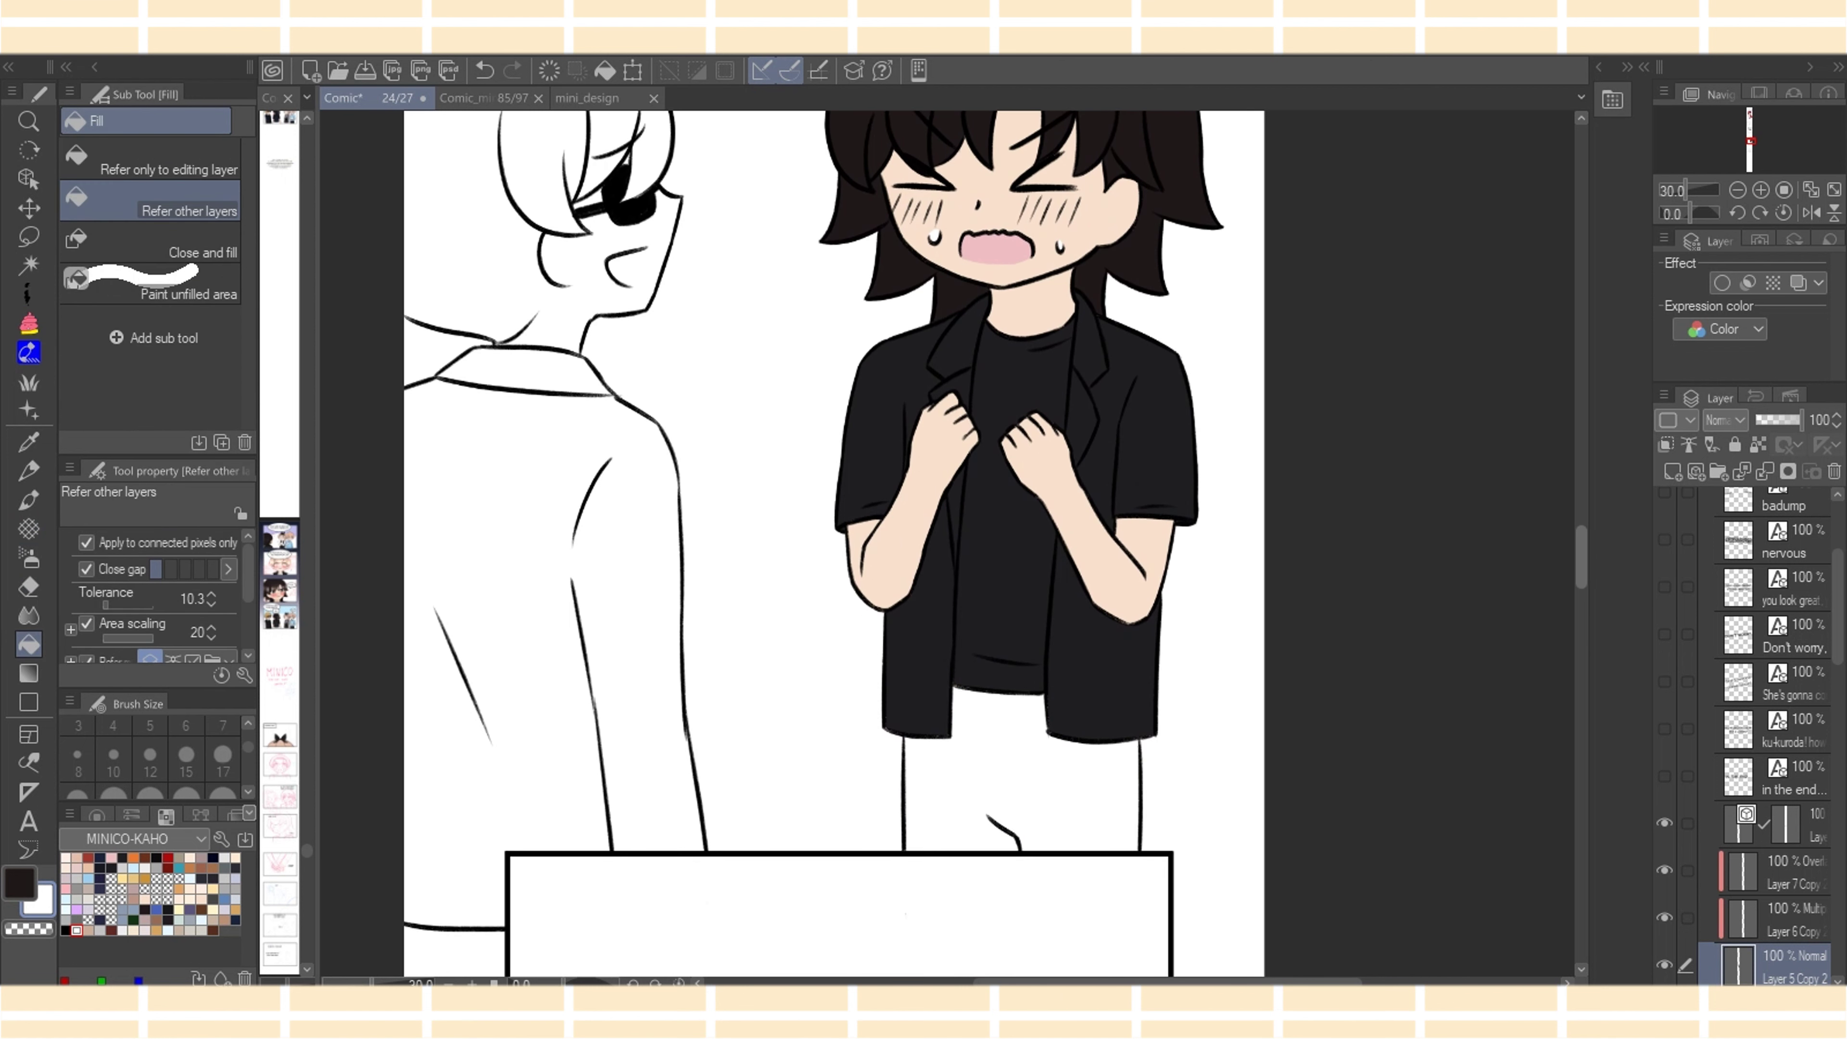
Sample the shirt's black and fill the unfilled edges along the shirt and jacket hems with the enclose-and-fill brush
alt+click(1007, 669)
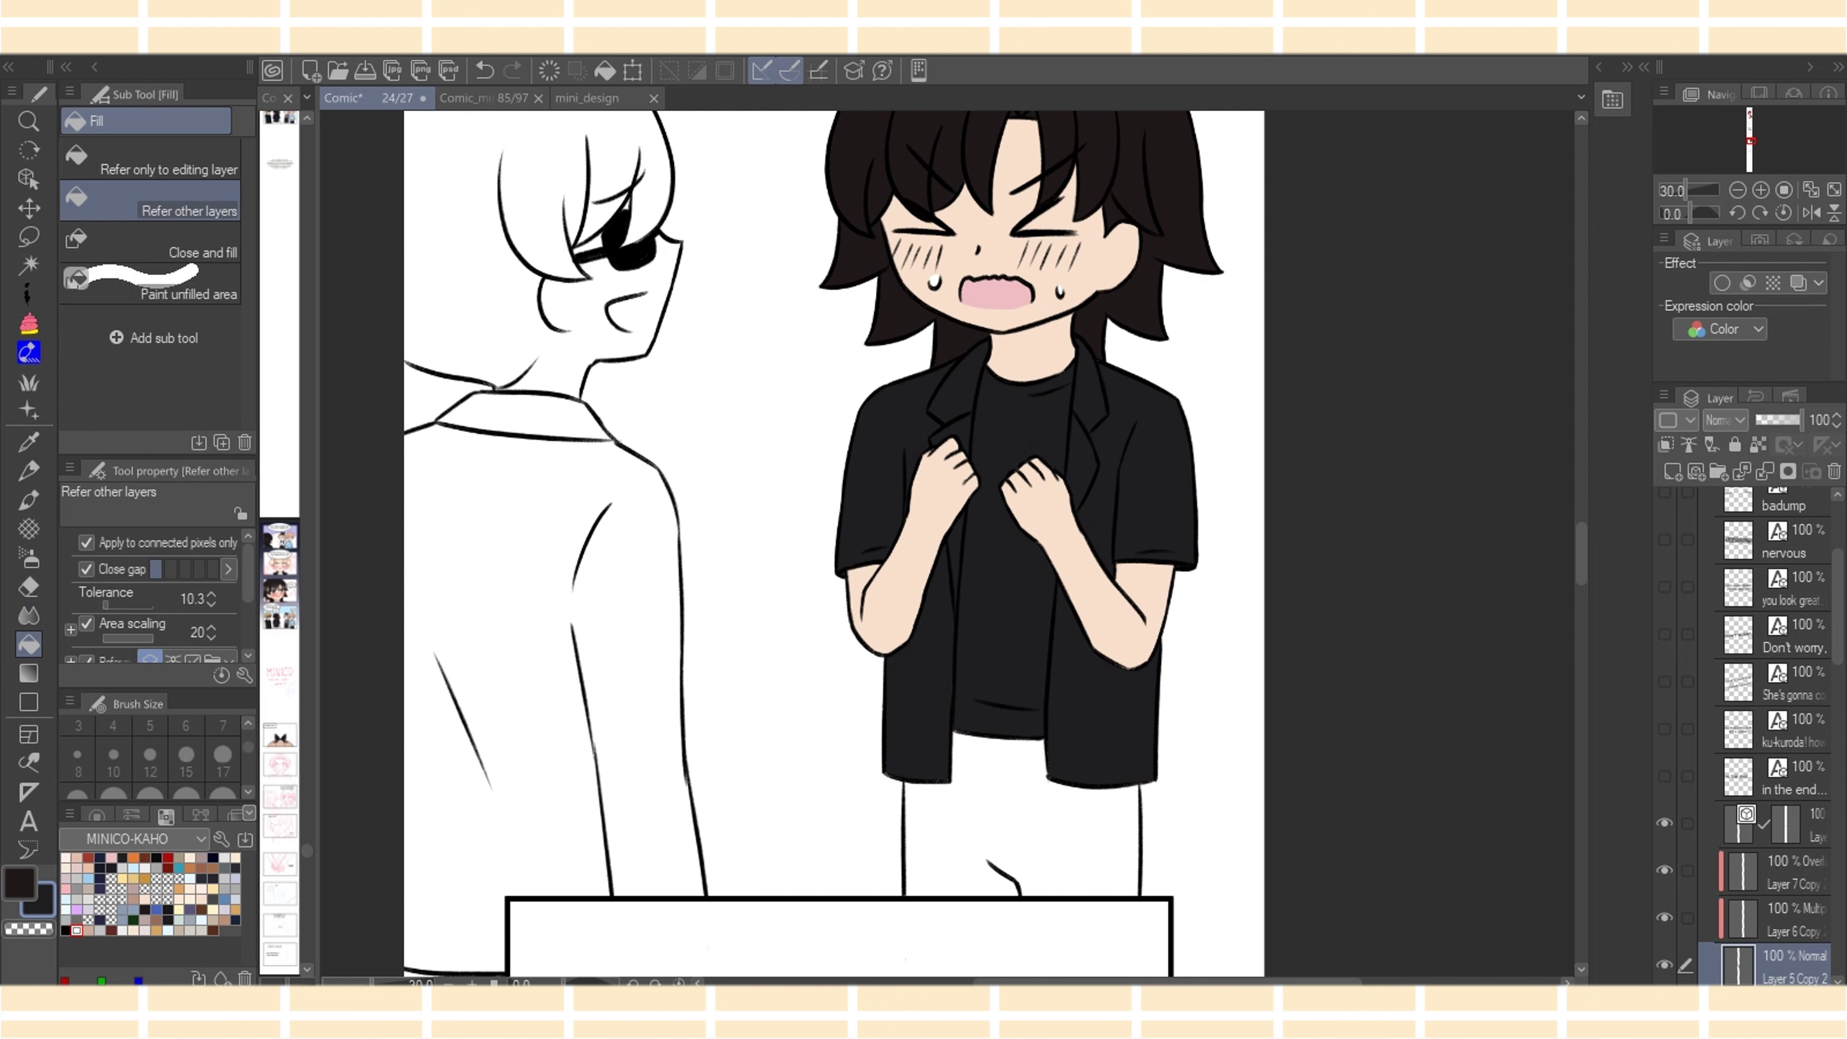
click(29, 324)
key(ctrl+plus)
key(ctrl+plus)
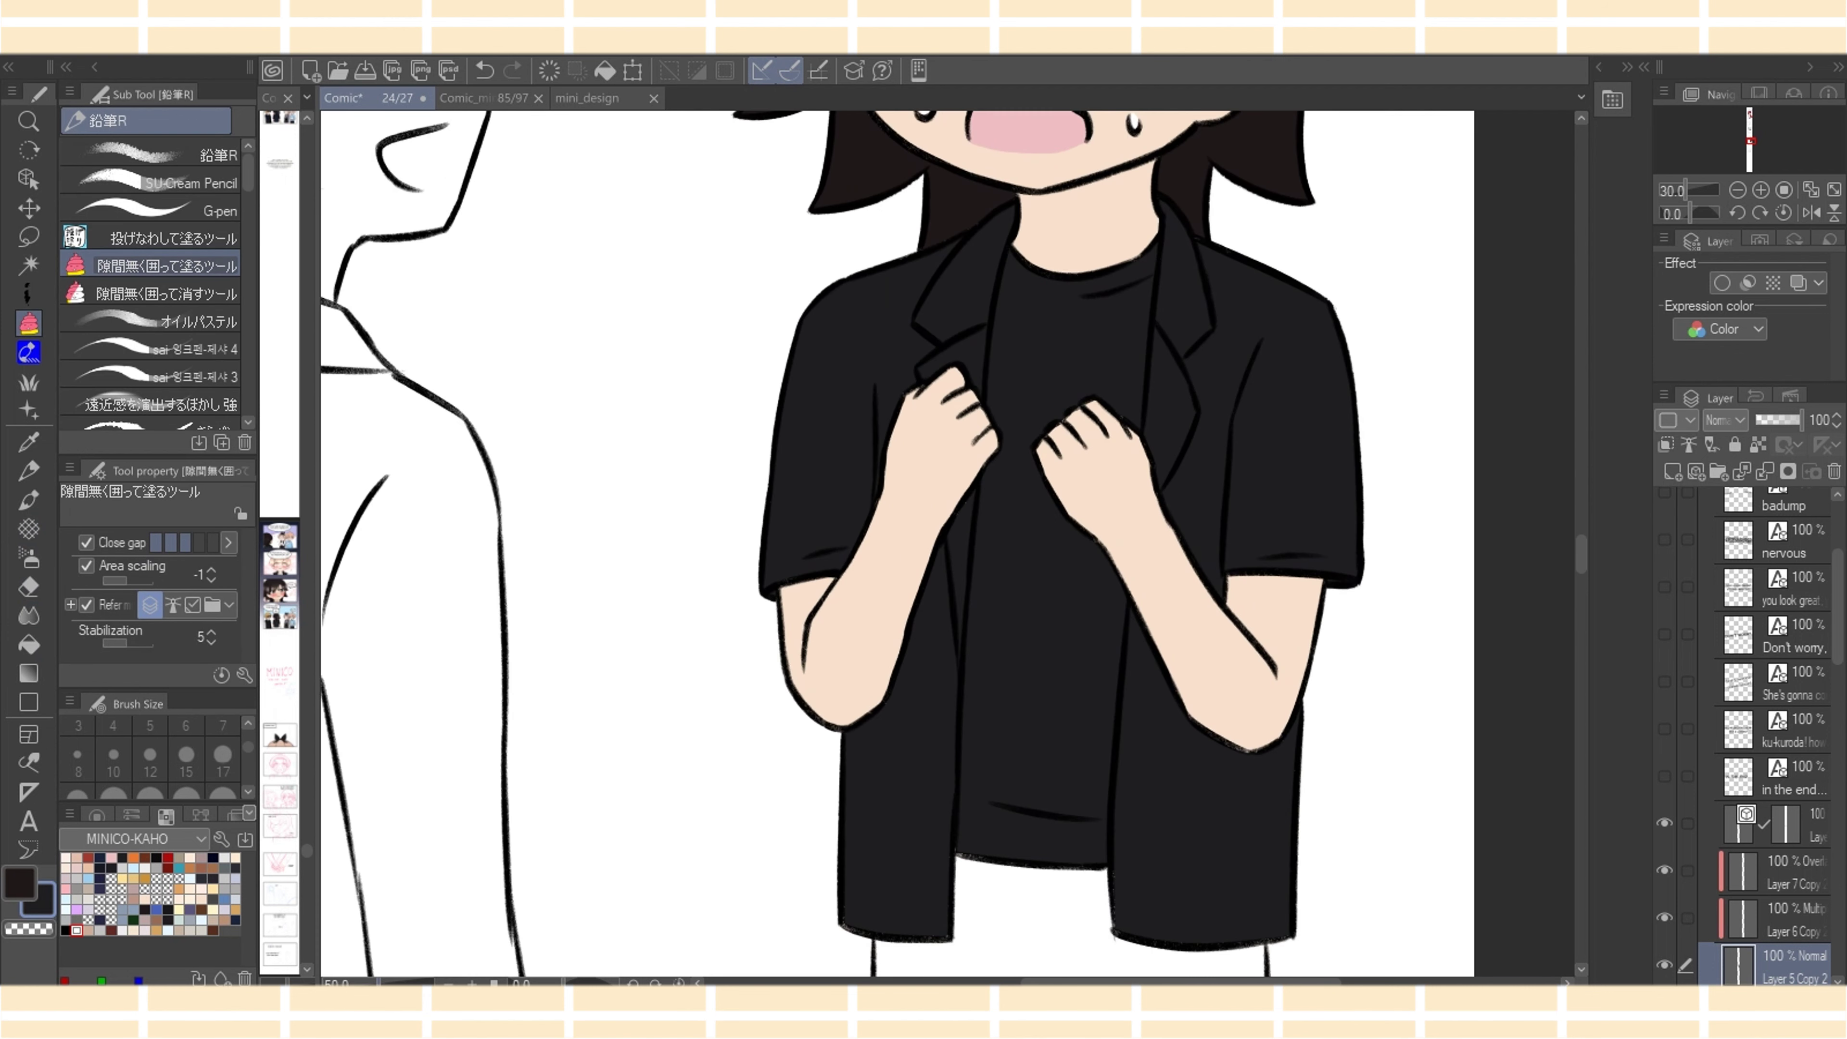
scroll(897, 543, down, 3)
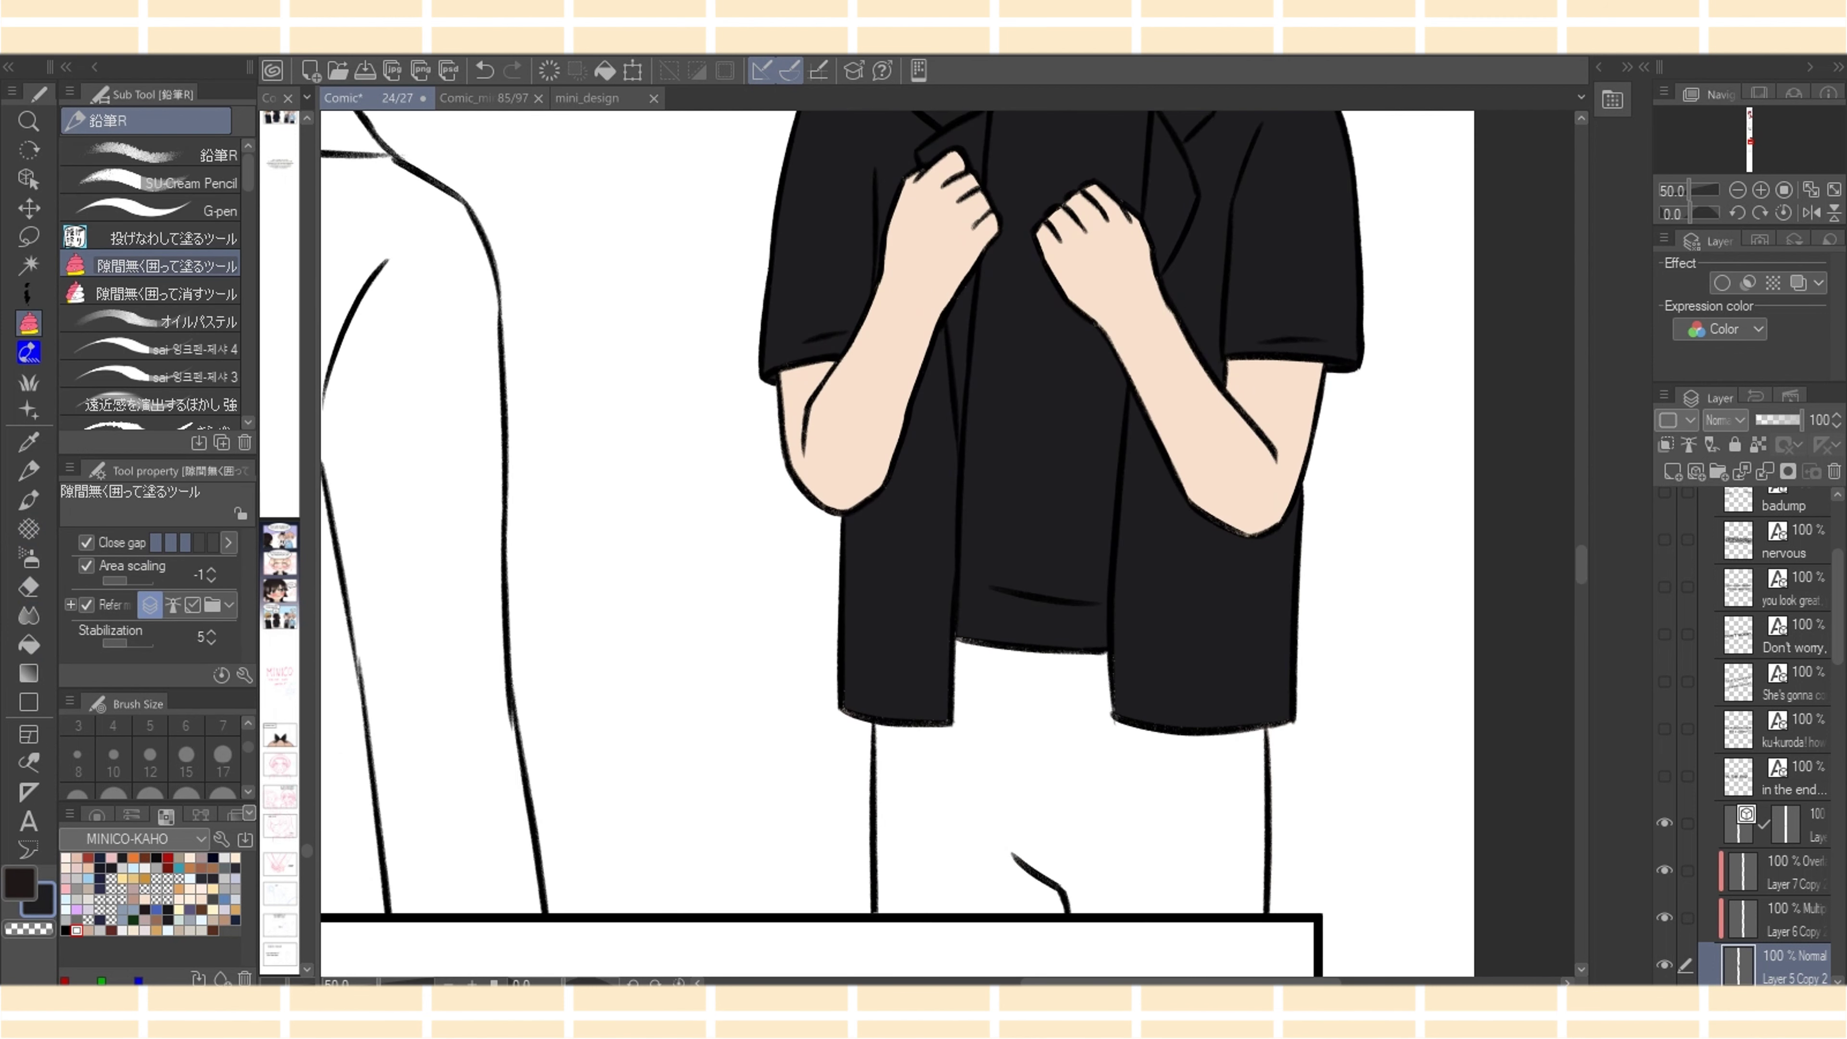
drag(955, 639, 990, 642)
mouse_move(1110, 674)
mouse_down()
mouse_move(1113, 718)
mouse_move(1121, 677)
mouse_up()
drag(938, 725, 809, 702)
drag(949, 668, 948, 719)
Clean up the jacket hem's line ends on the line art layer, Layer 8 Copy 2, with the Rough eraser
click(1812, 825)
key(e)
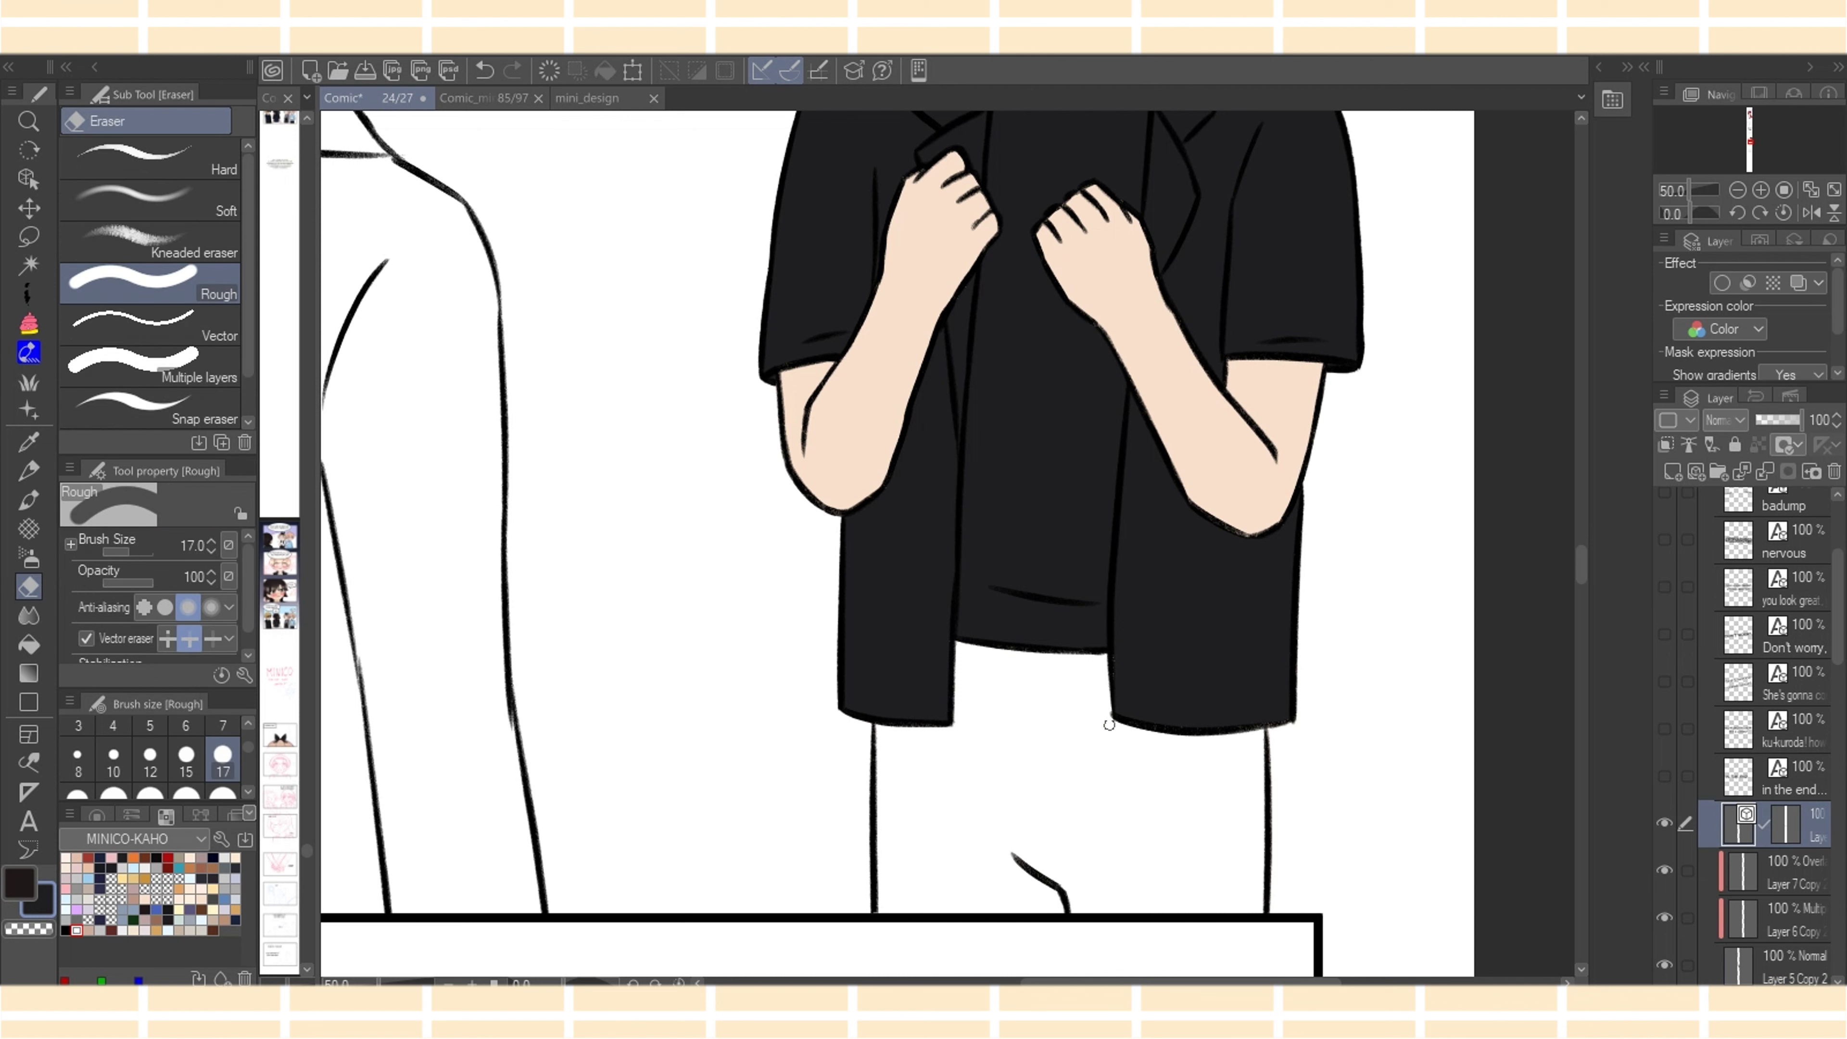
key(p)
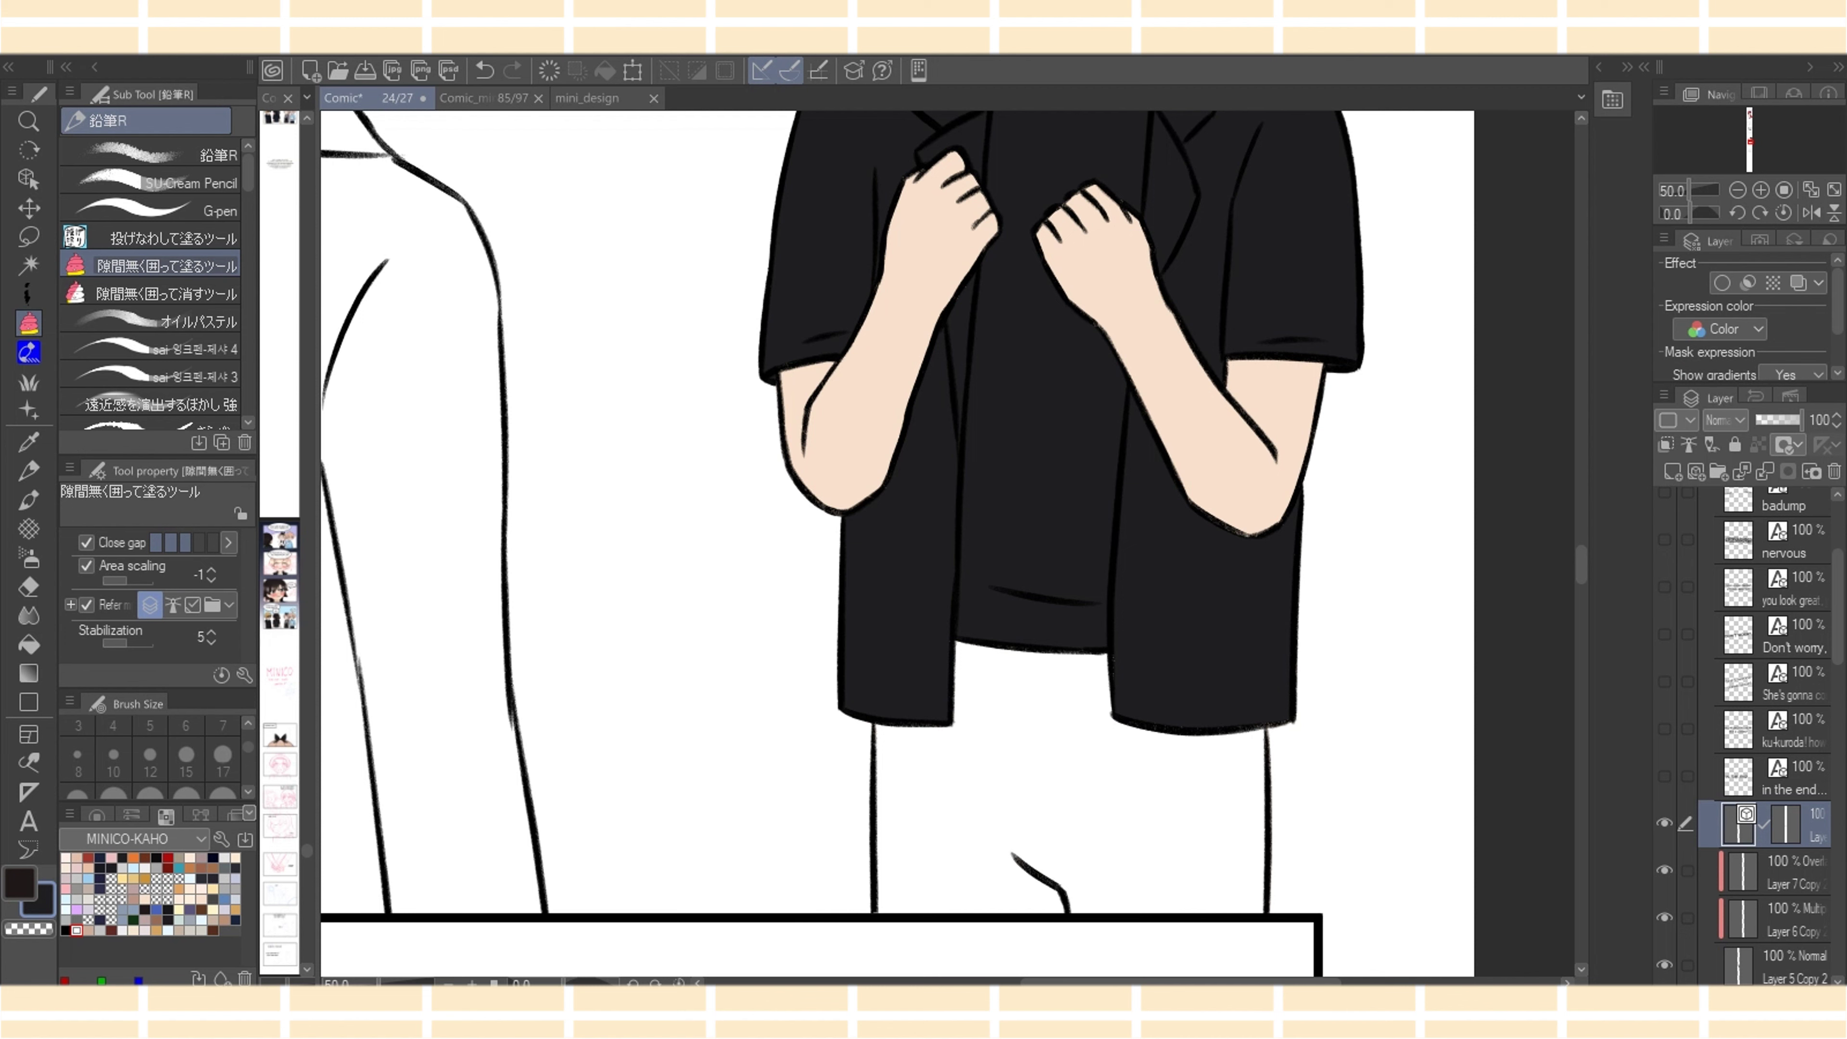
Select the trouser crease's upper stroke with the Object tool, adjust it, and return to Layer 5 Copy 2
scroll(948, 546, down, 5)
scroll(947, 545, up, 4)
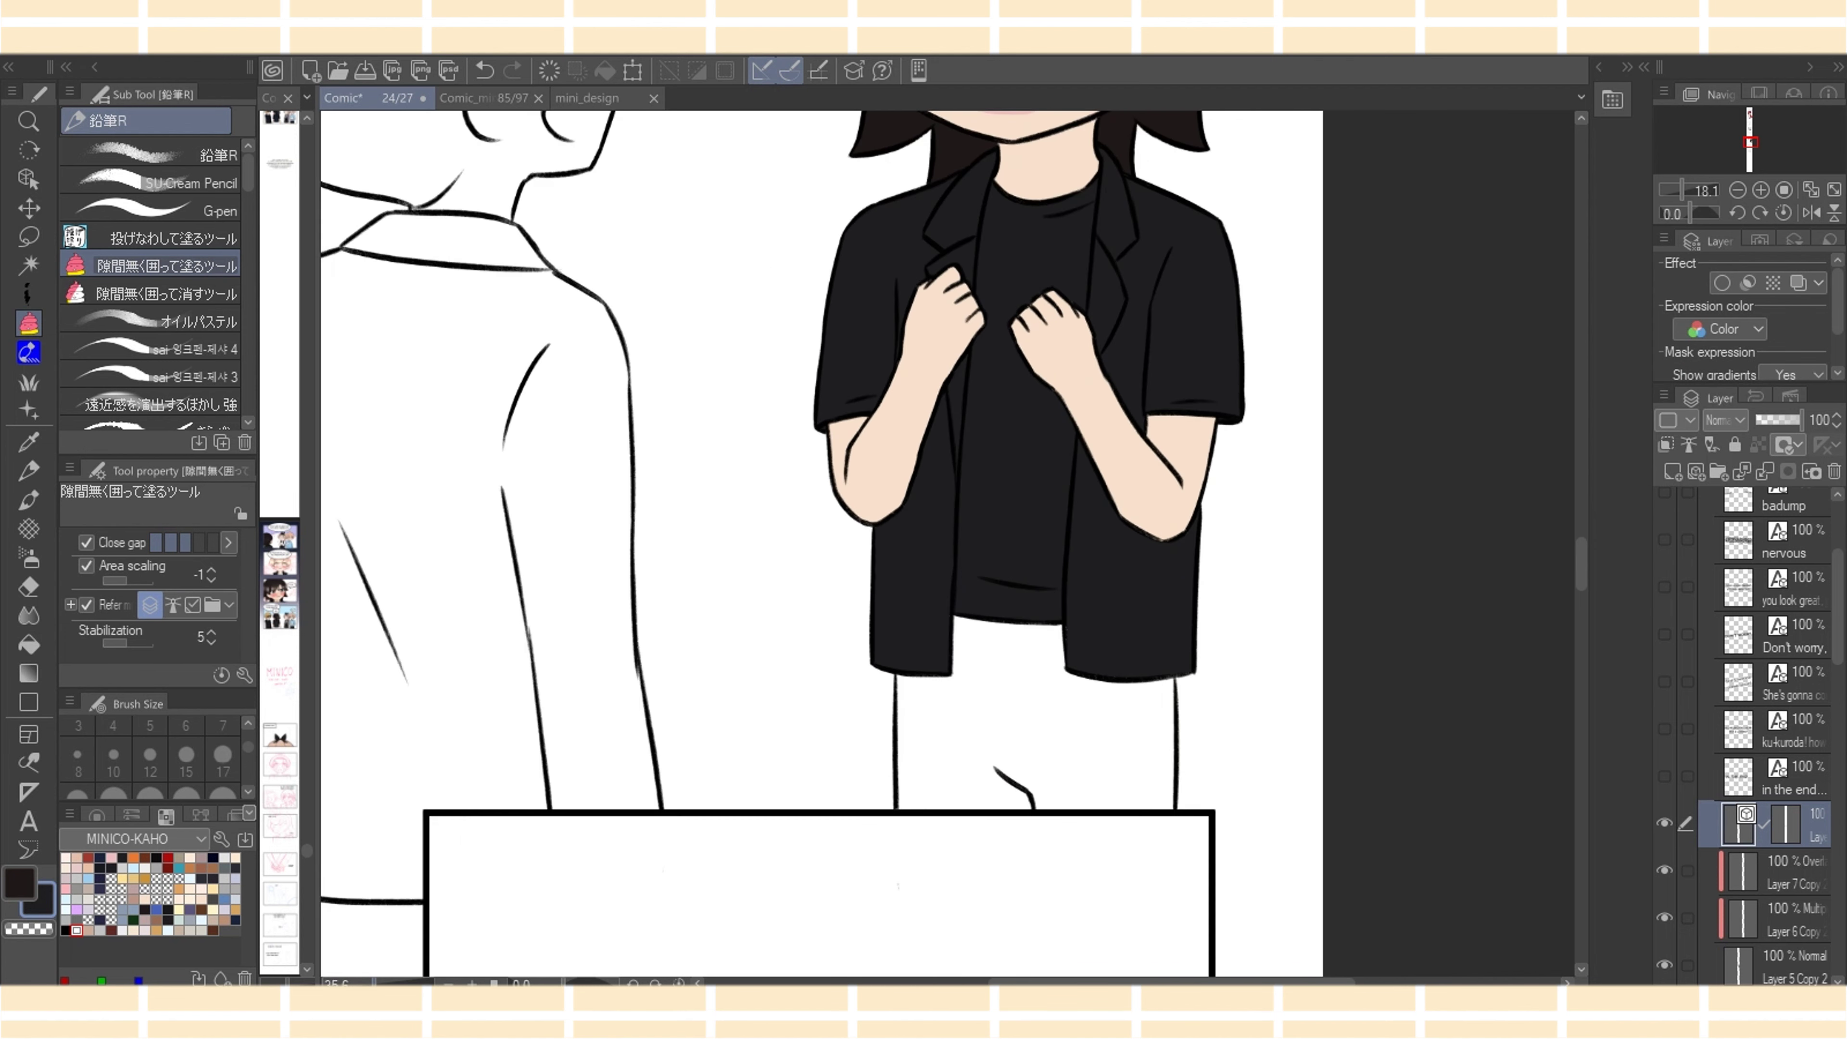
scroll(947, 546, down, 1)
click(28, 178)
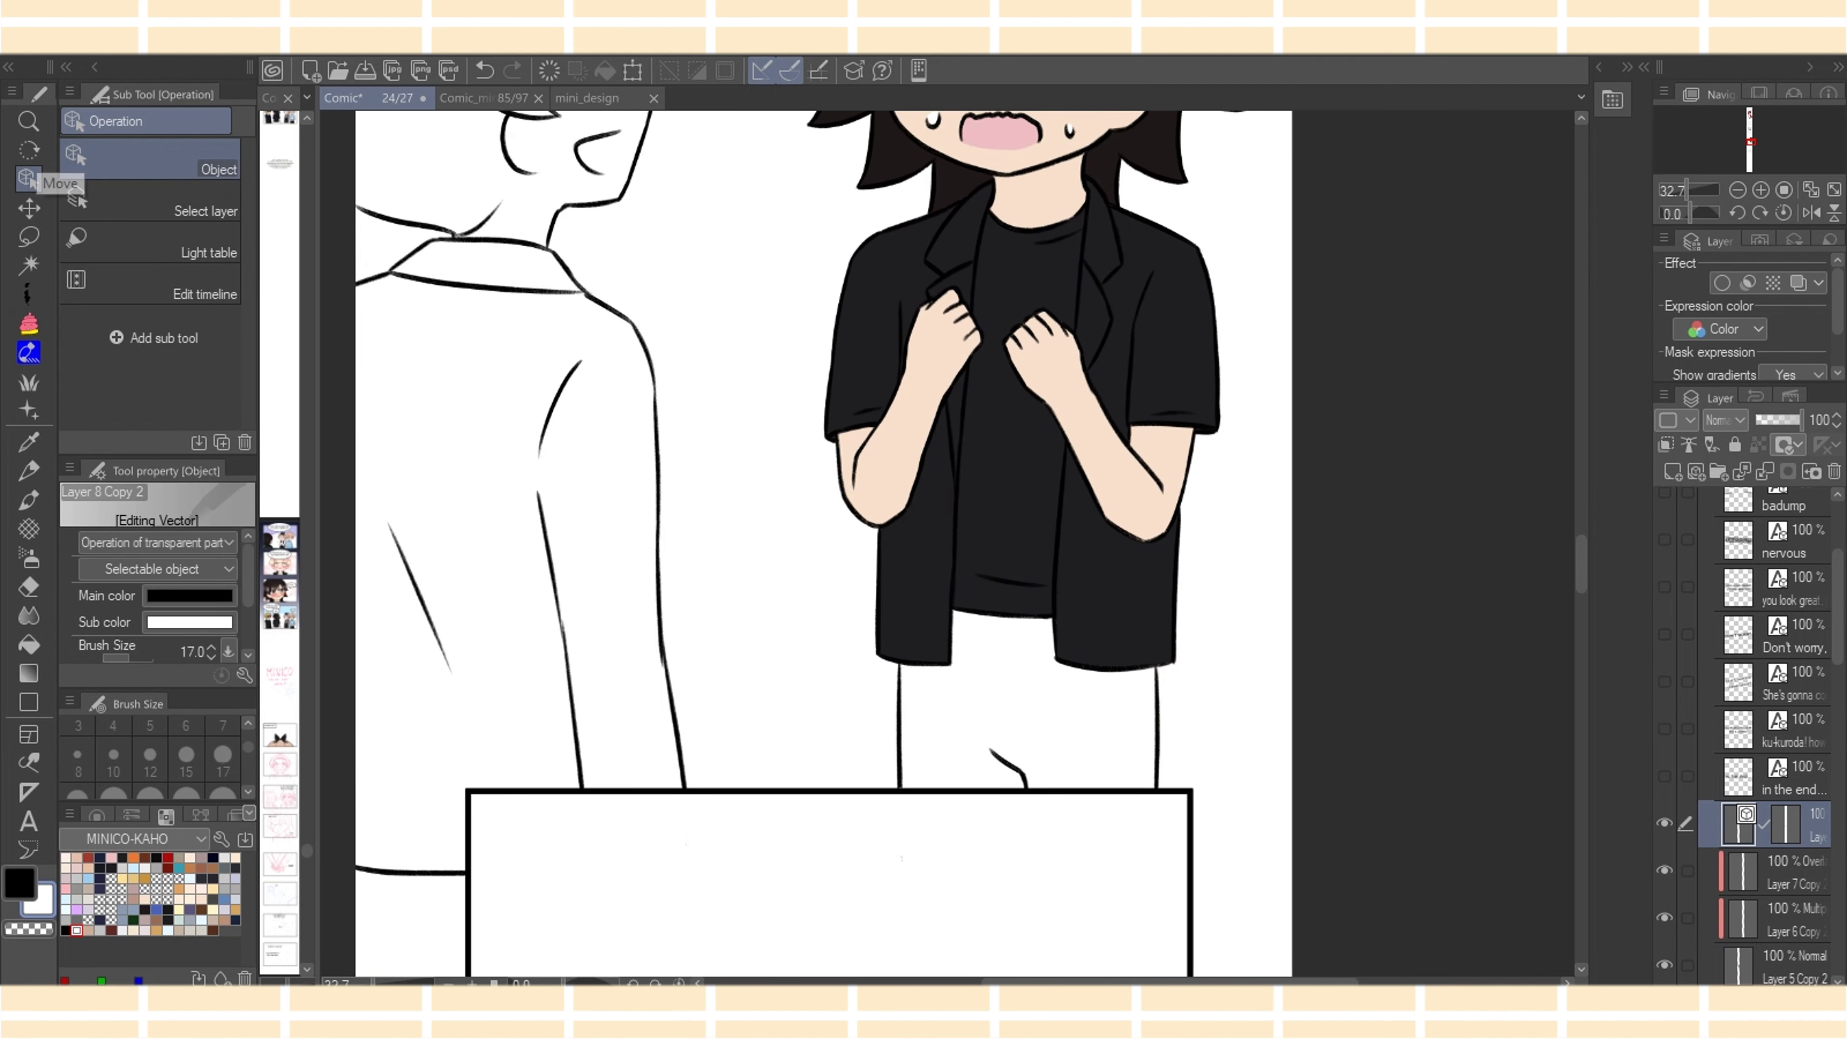
click(1005, 757)
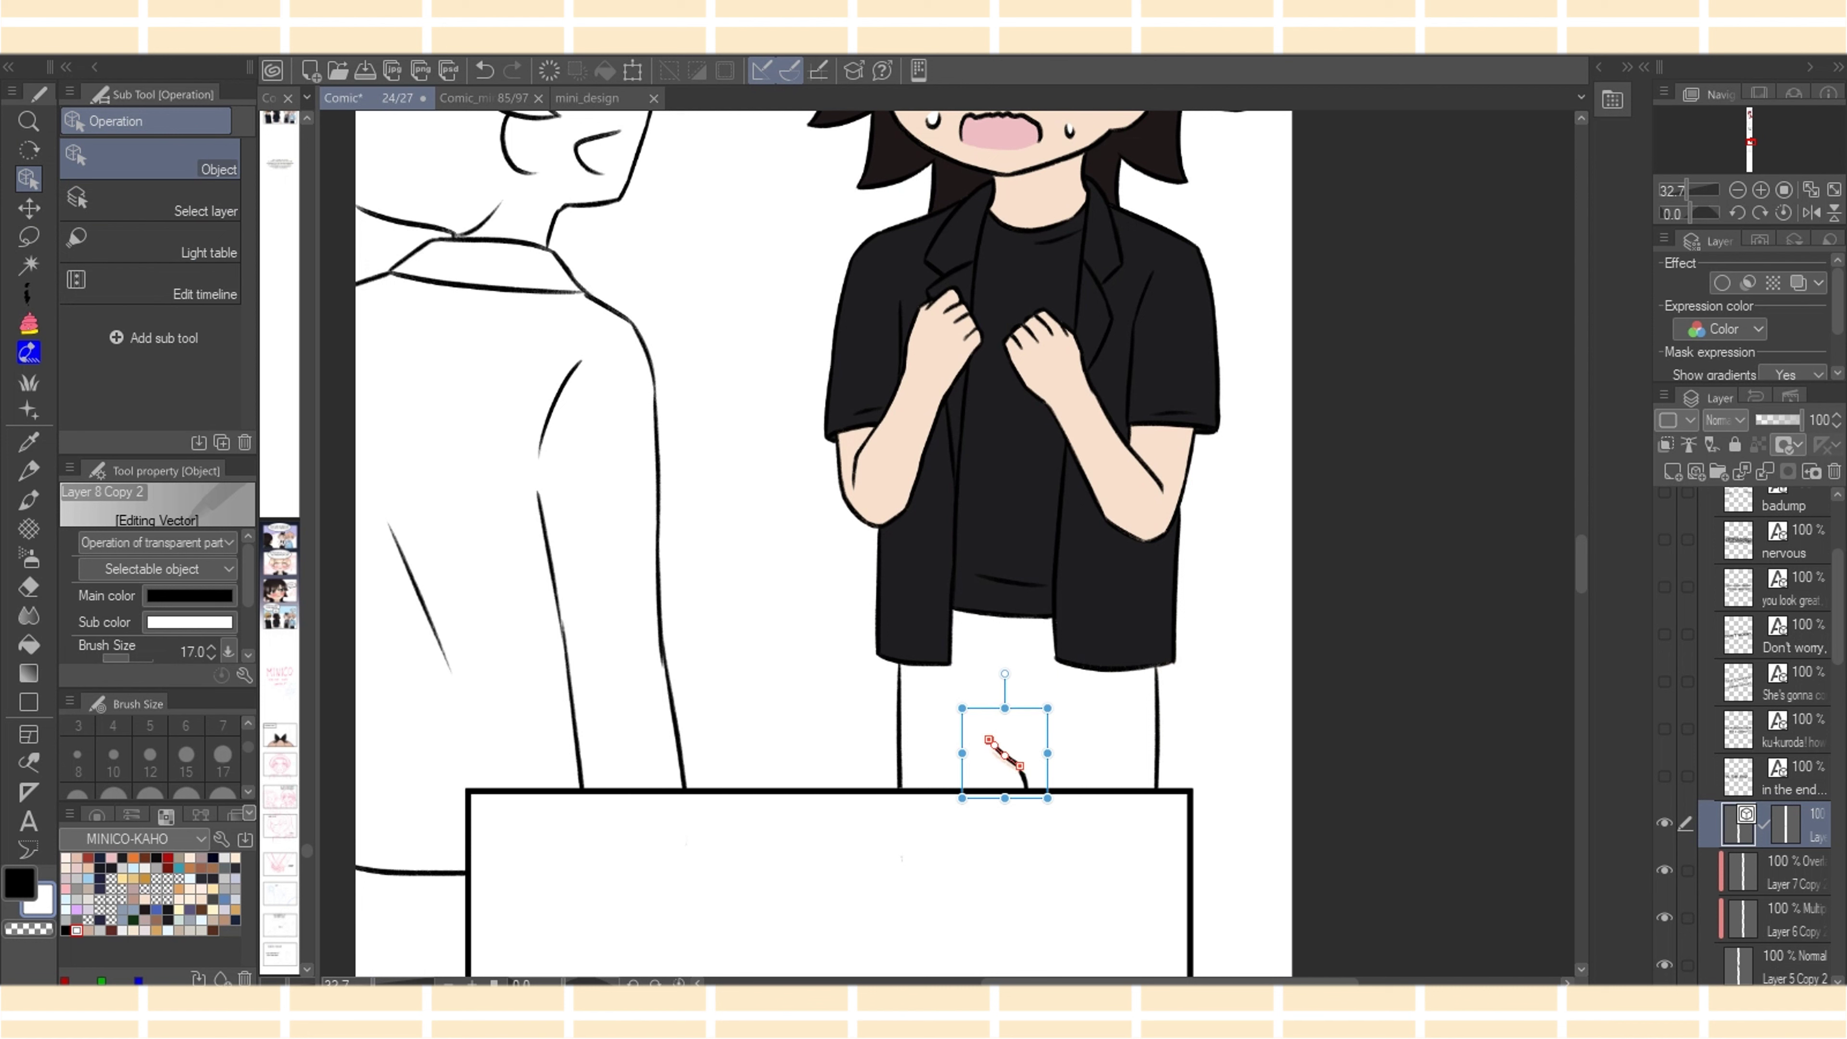
click(1793, 966)
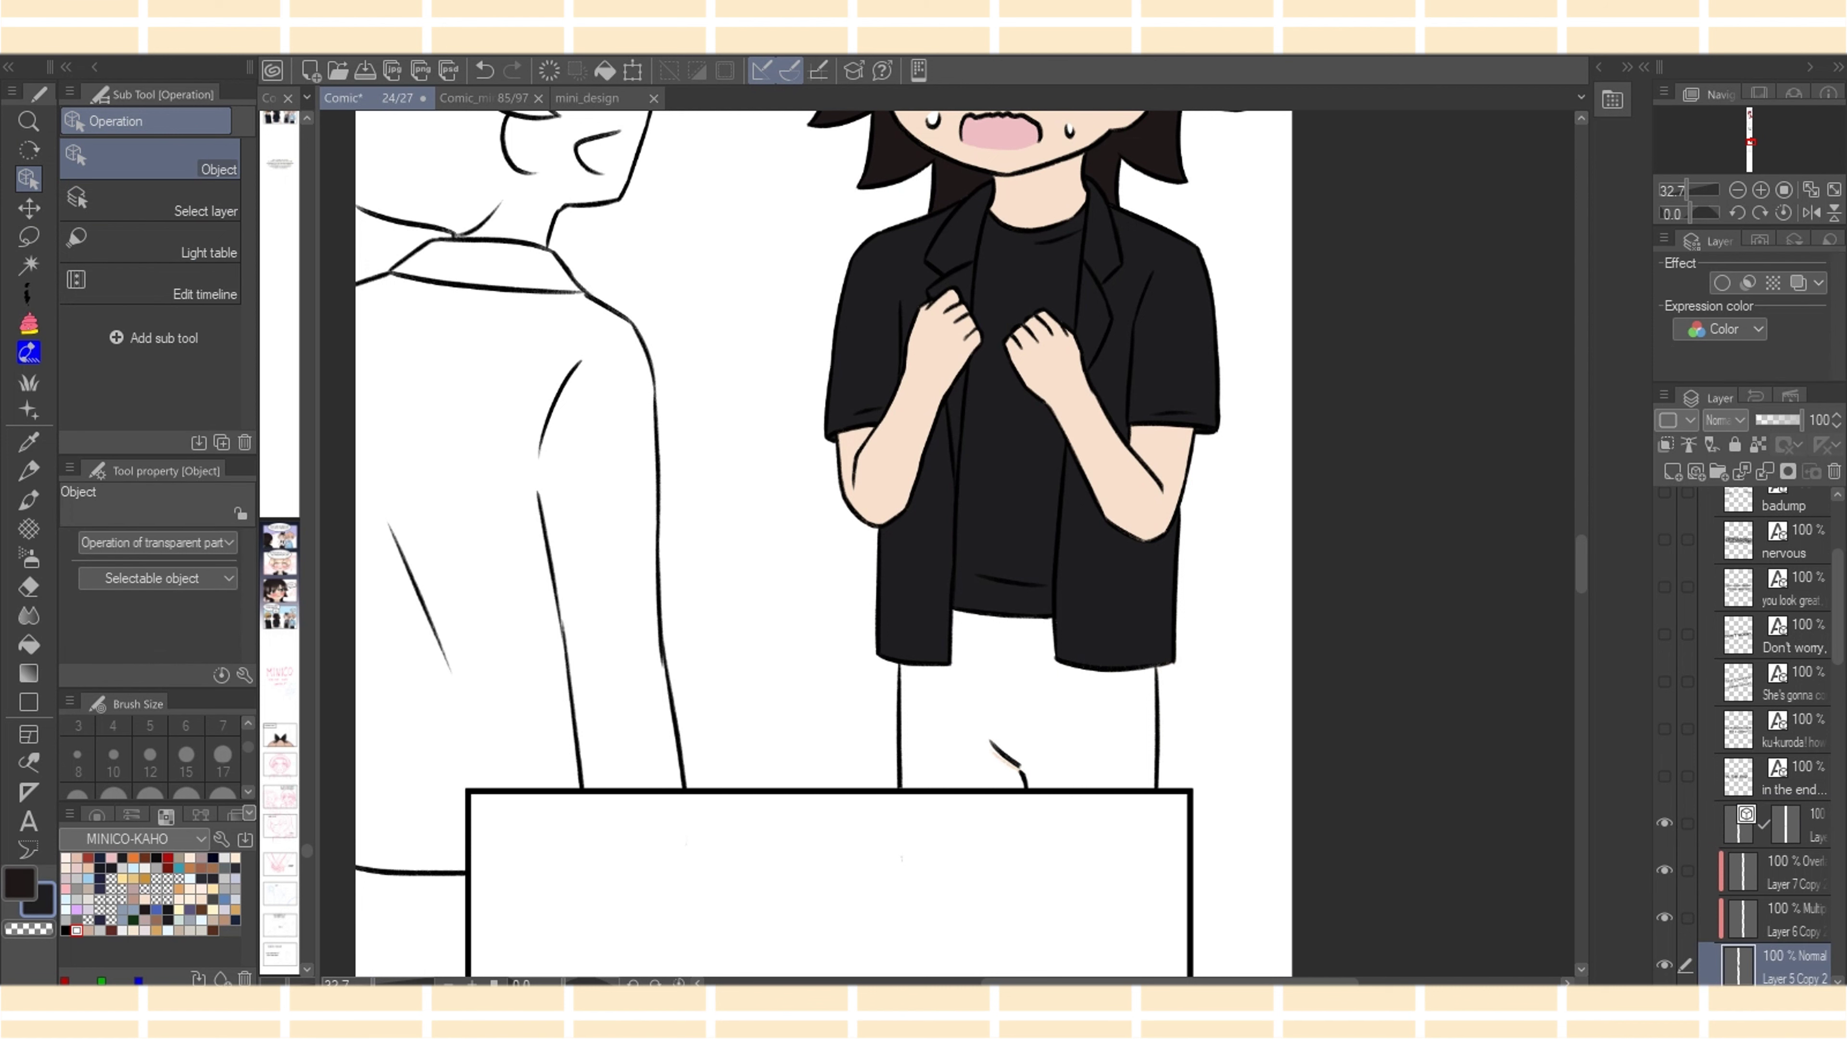
Fill the area around the trouser crease with white using the enclose-and-fill brush to cover the leftover skin colour
click(29, 323)
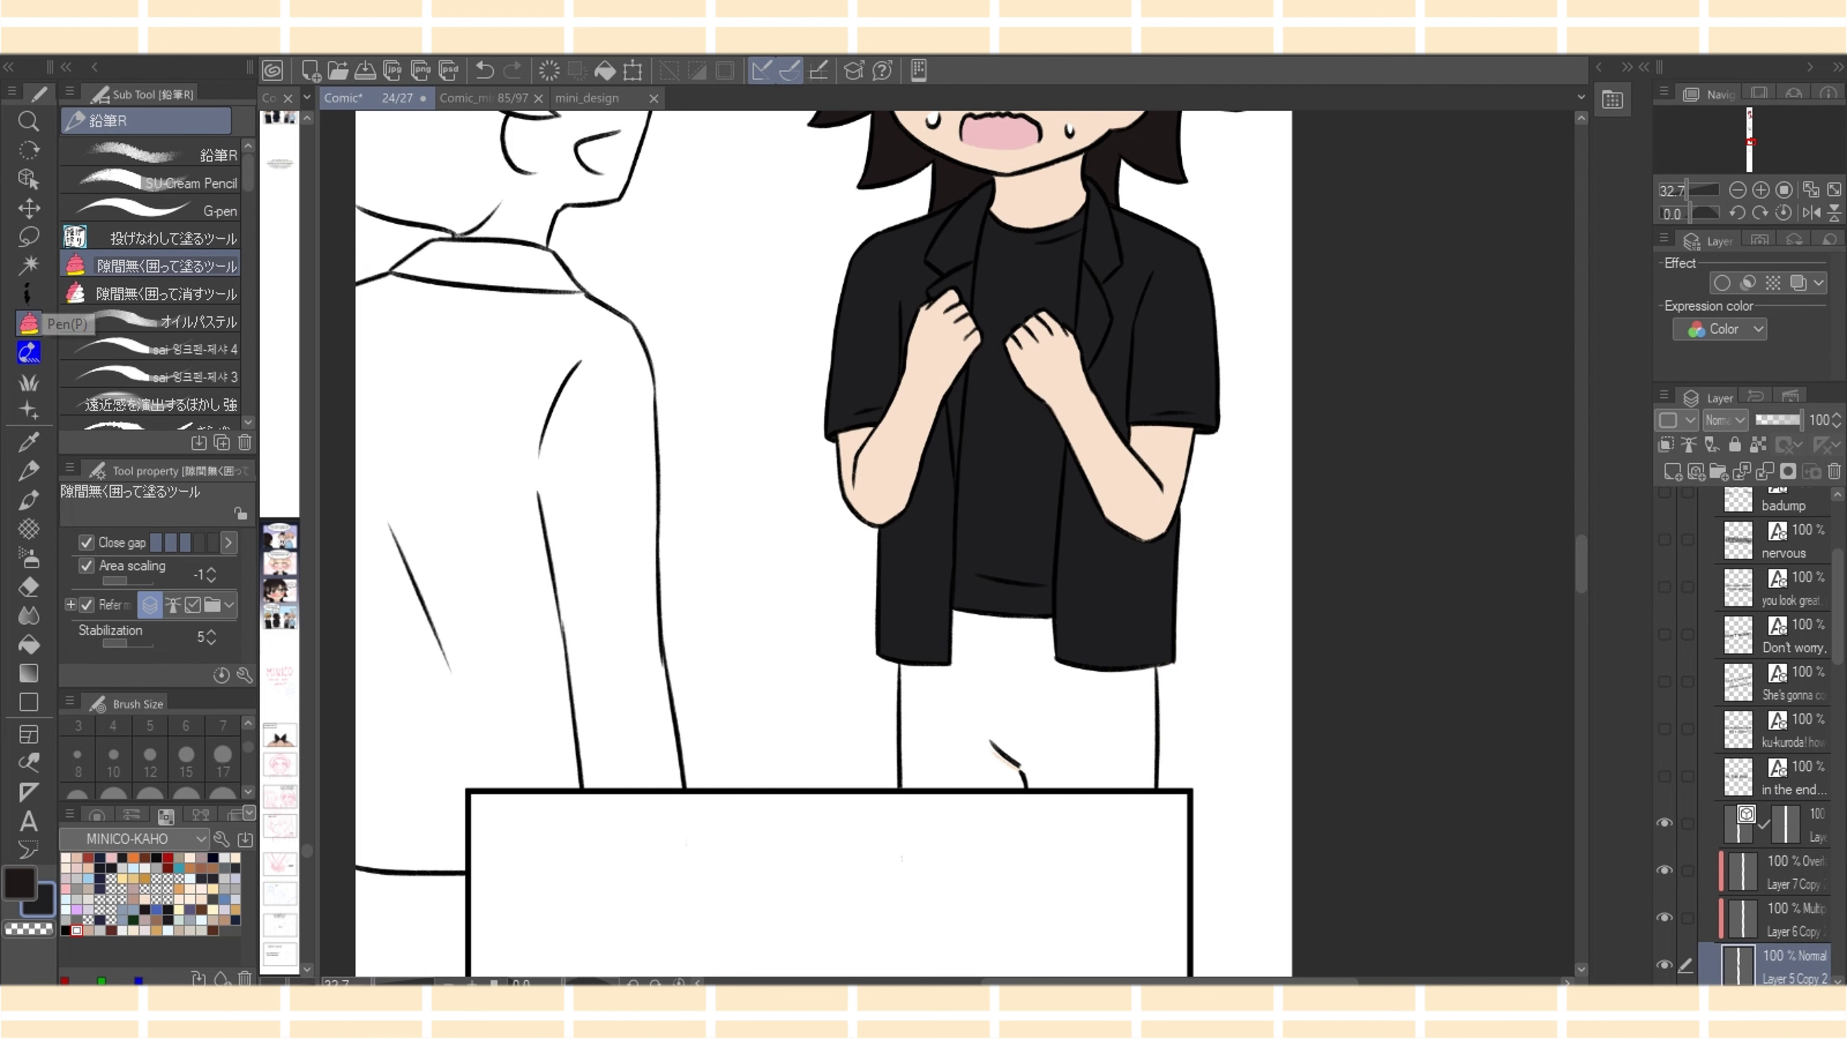
click(76, 930)
drag(978, 722, 983, 727)
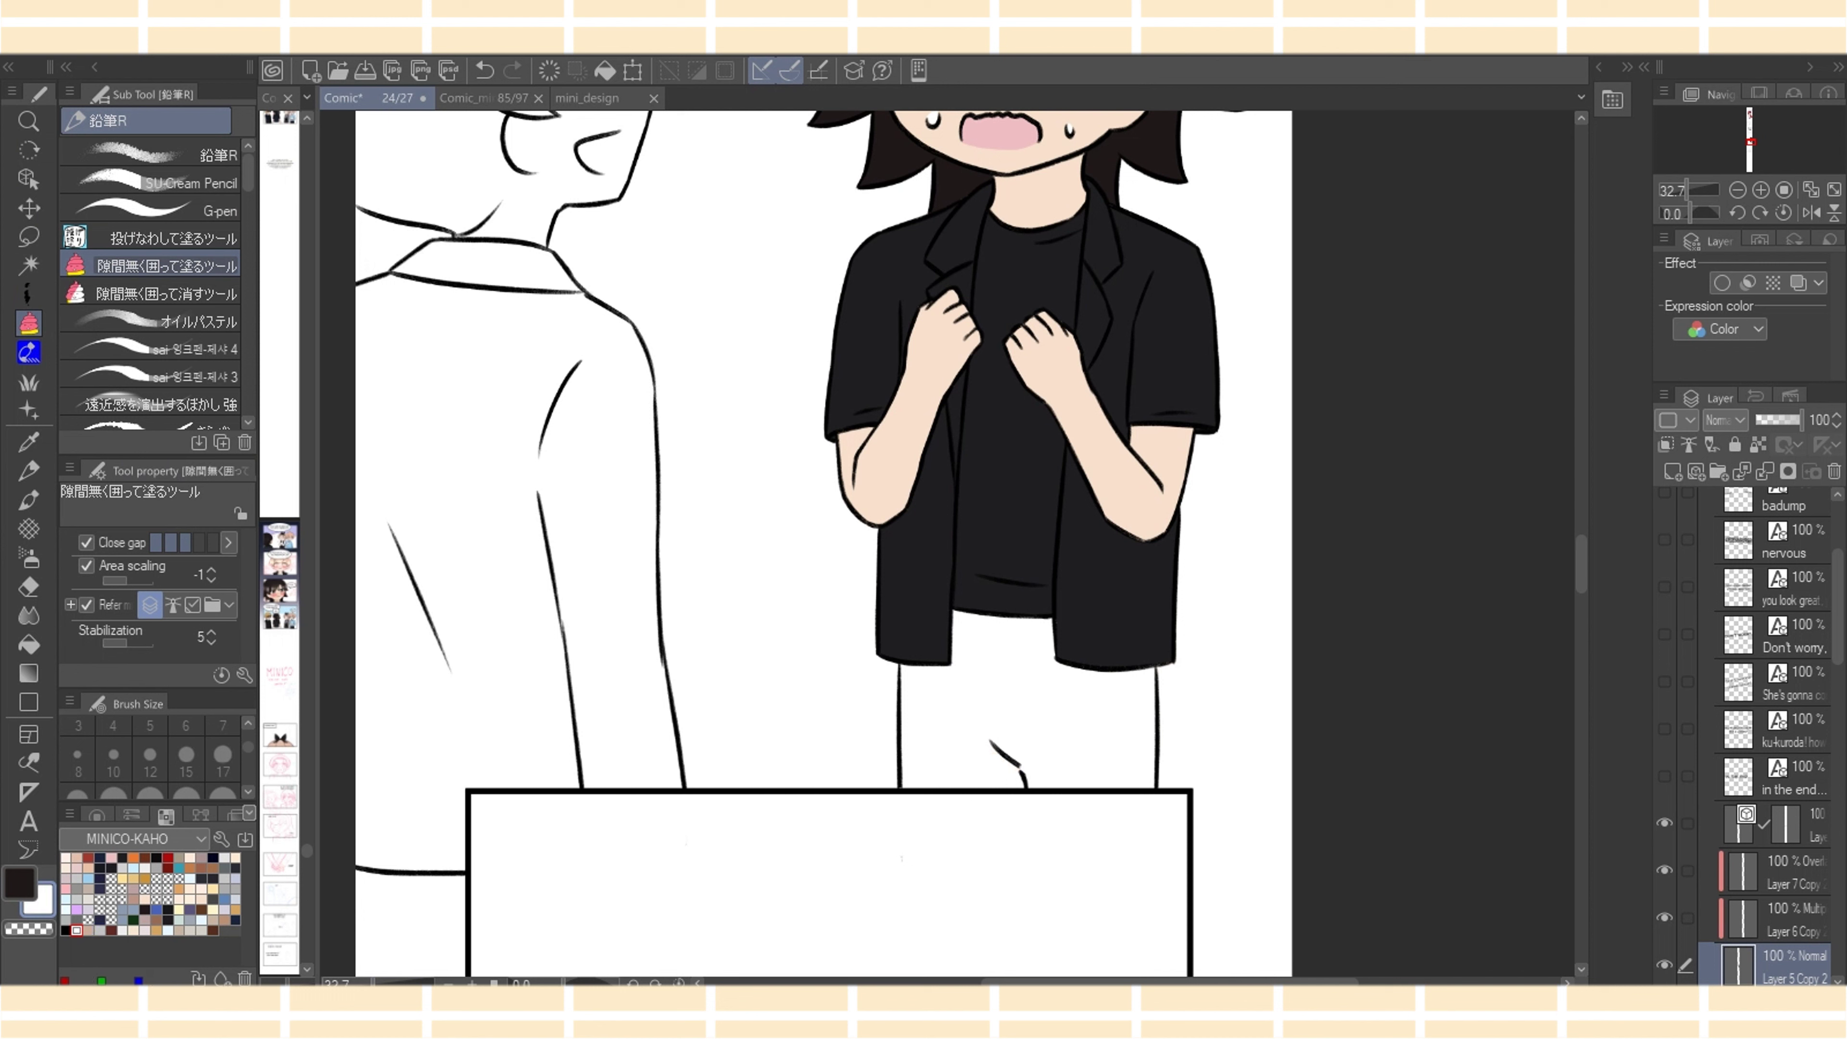
Reshape the trouser crease's lower stroke on Layer 8 Copy 2 by moving its control points to join the upper stroke
click(1808, 825)
click(29, 208)
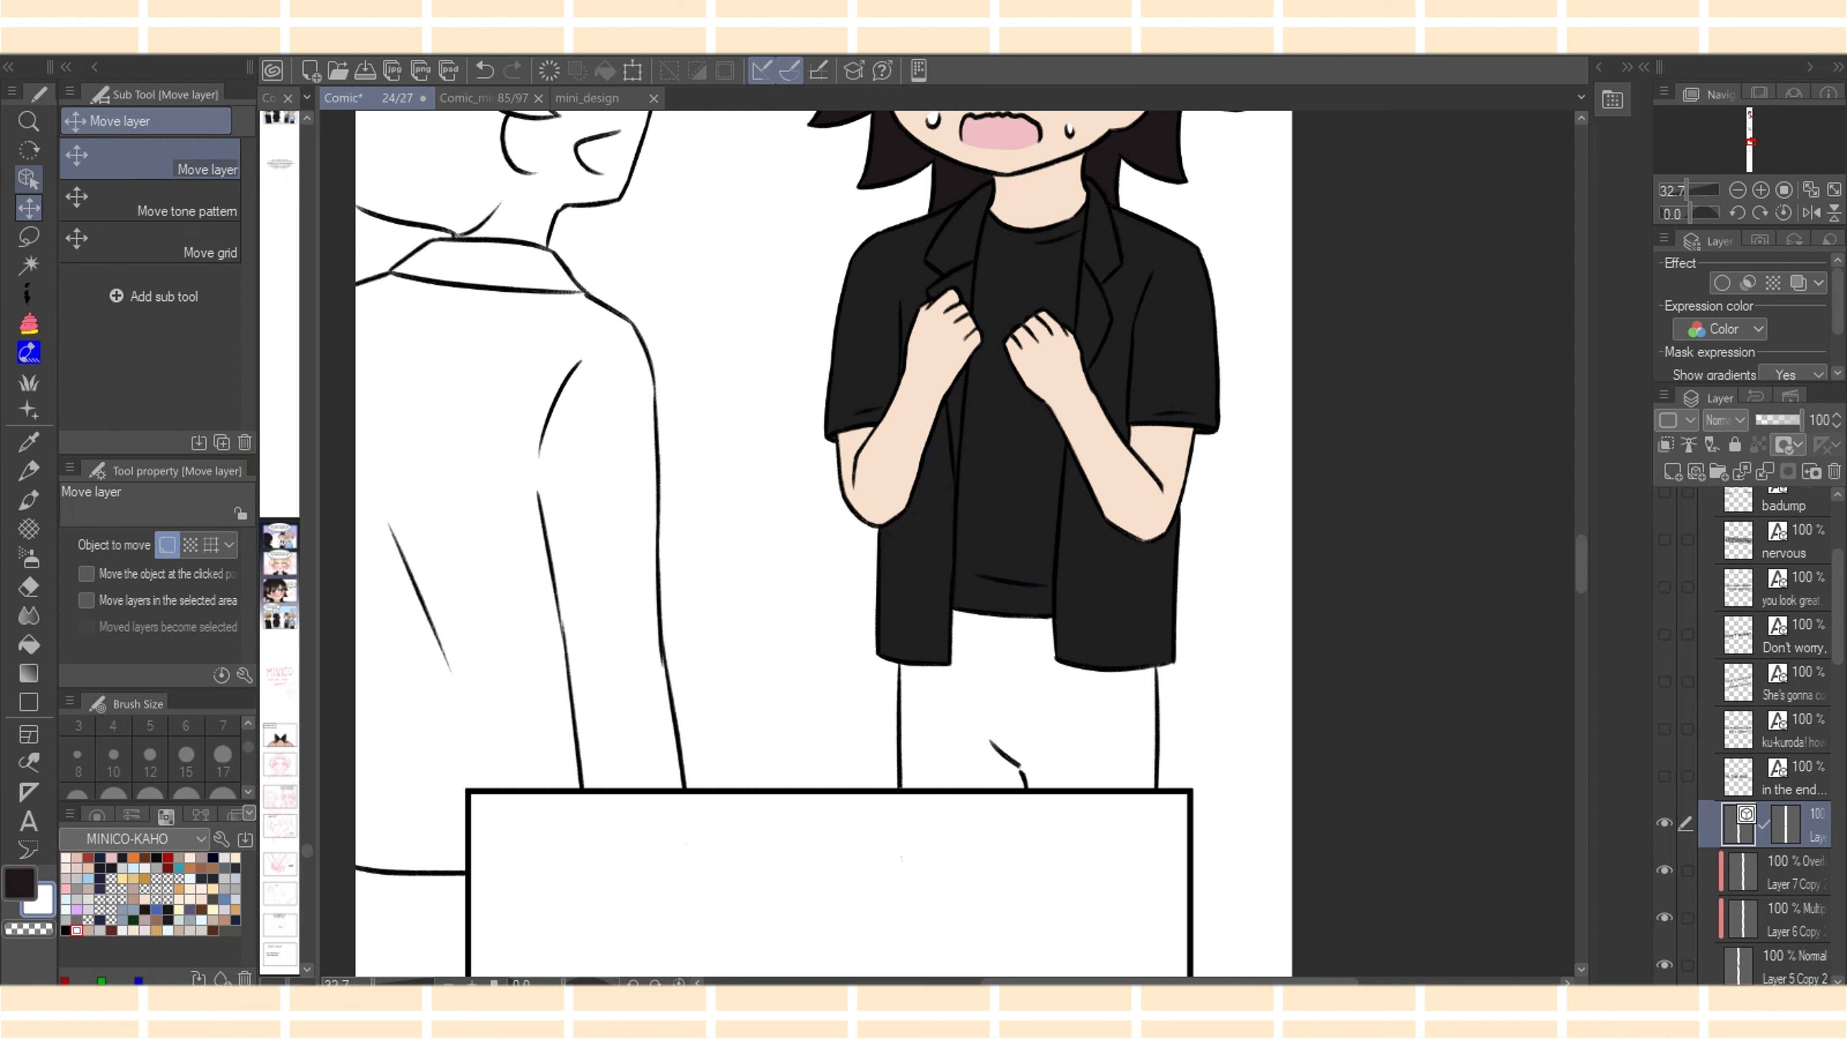
click(29, 178)
click(1014, 767)
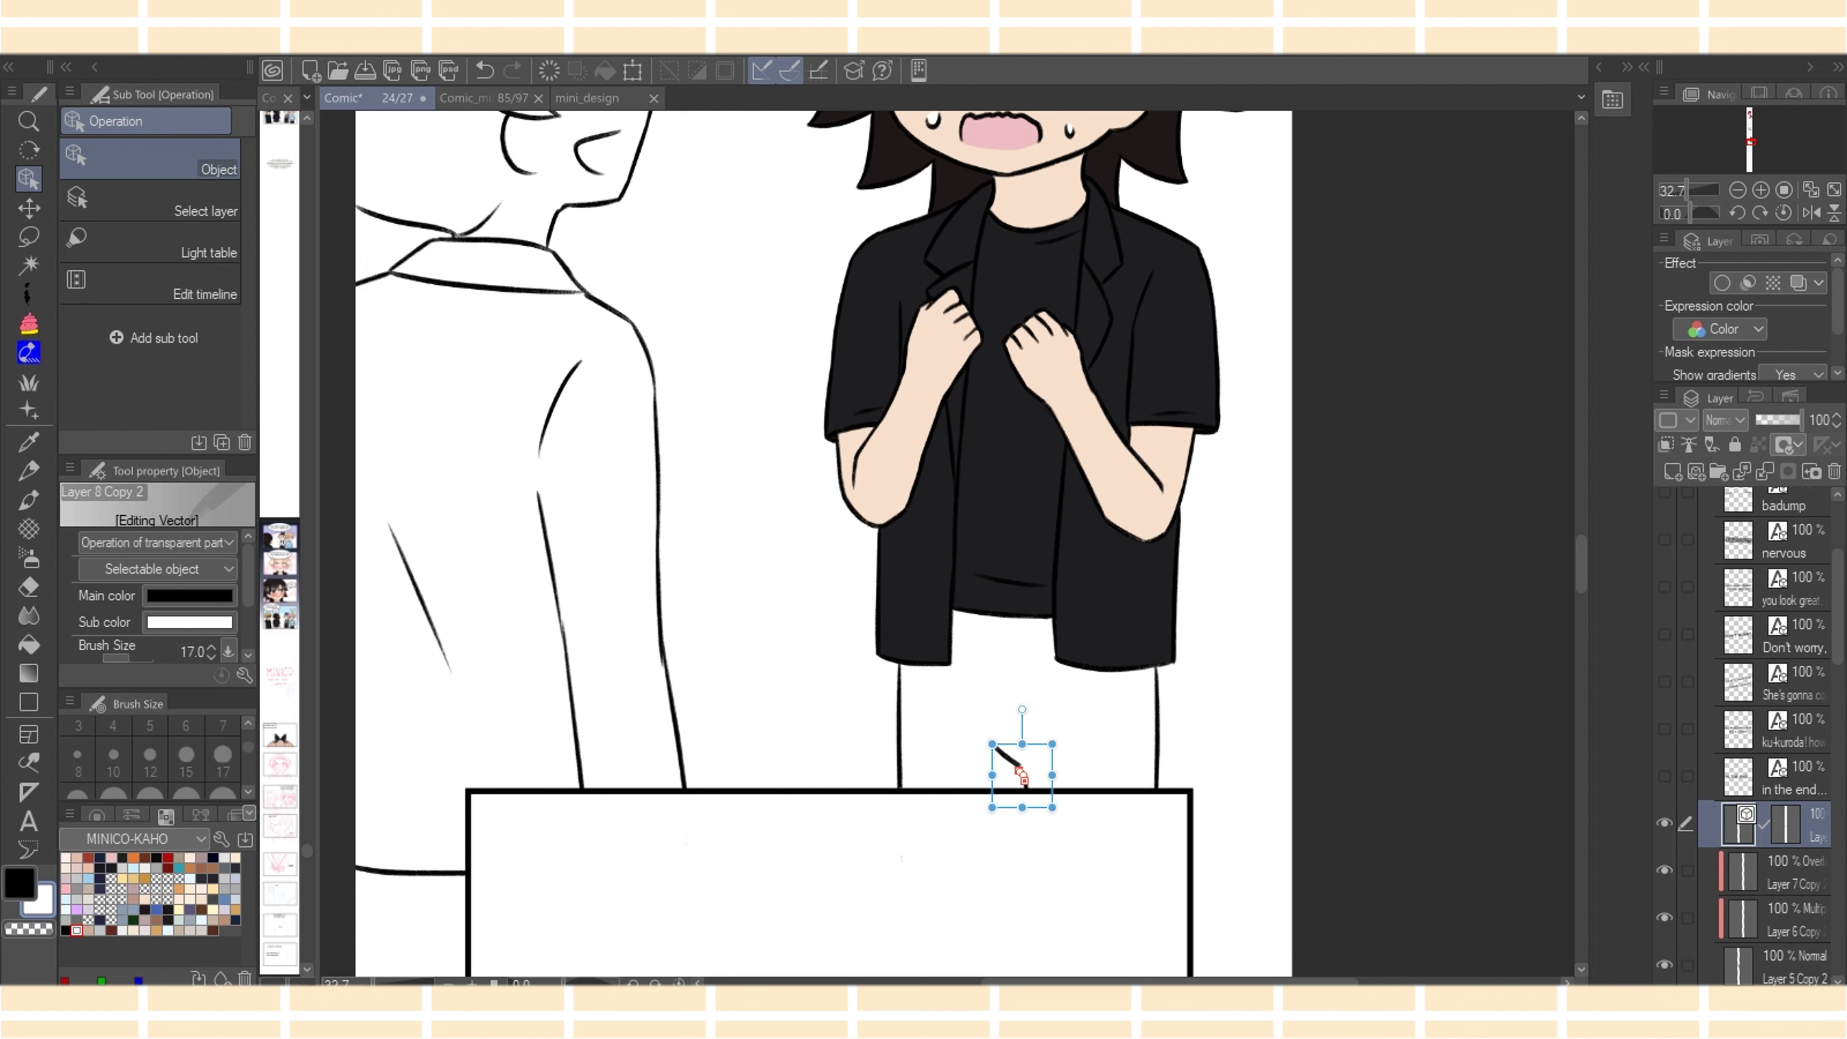
mouse_move(1020, 770)
mouse_down()
mouse_move(1021, 733)
mouse_move(1022, 765)
mouse_up()
click(1027, 780)
click(1024, 778)
click(1083, 734)
click(1023, 770)
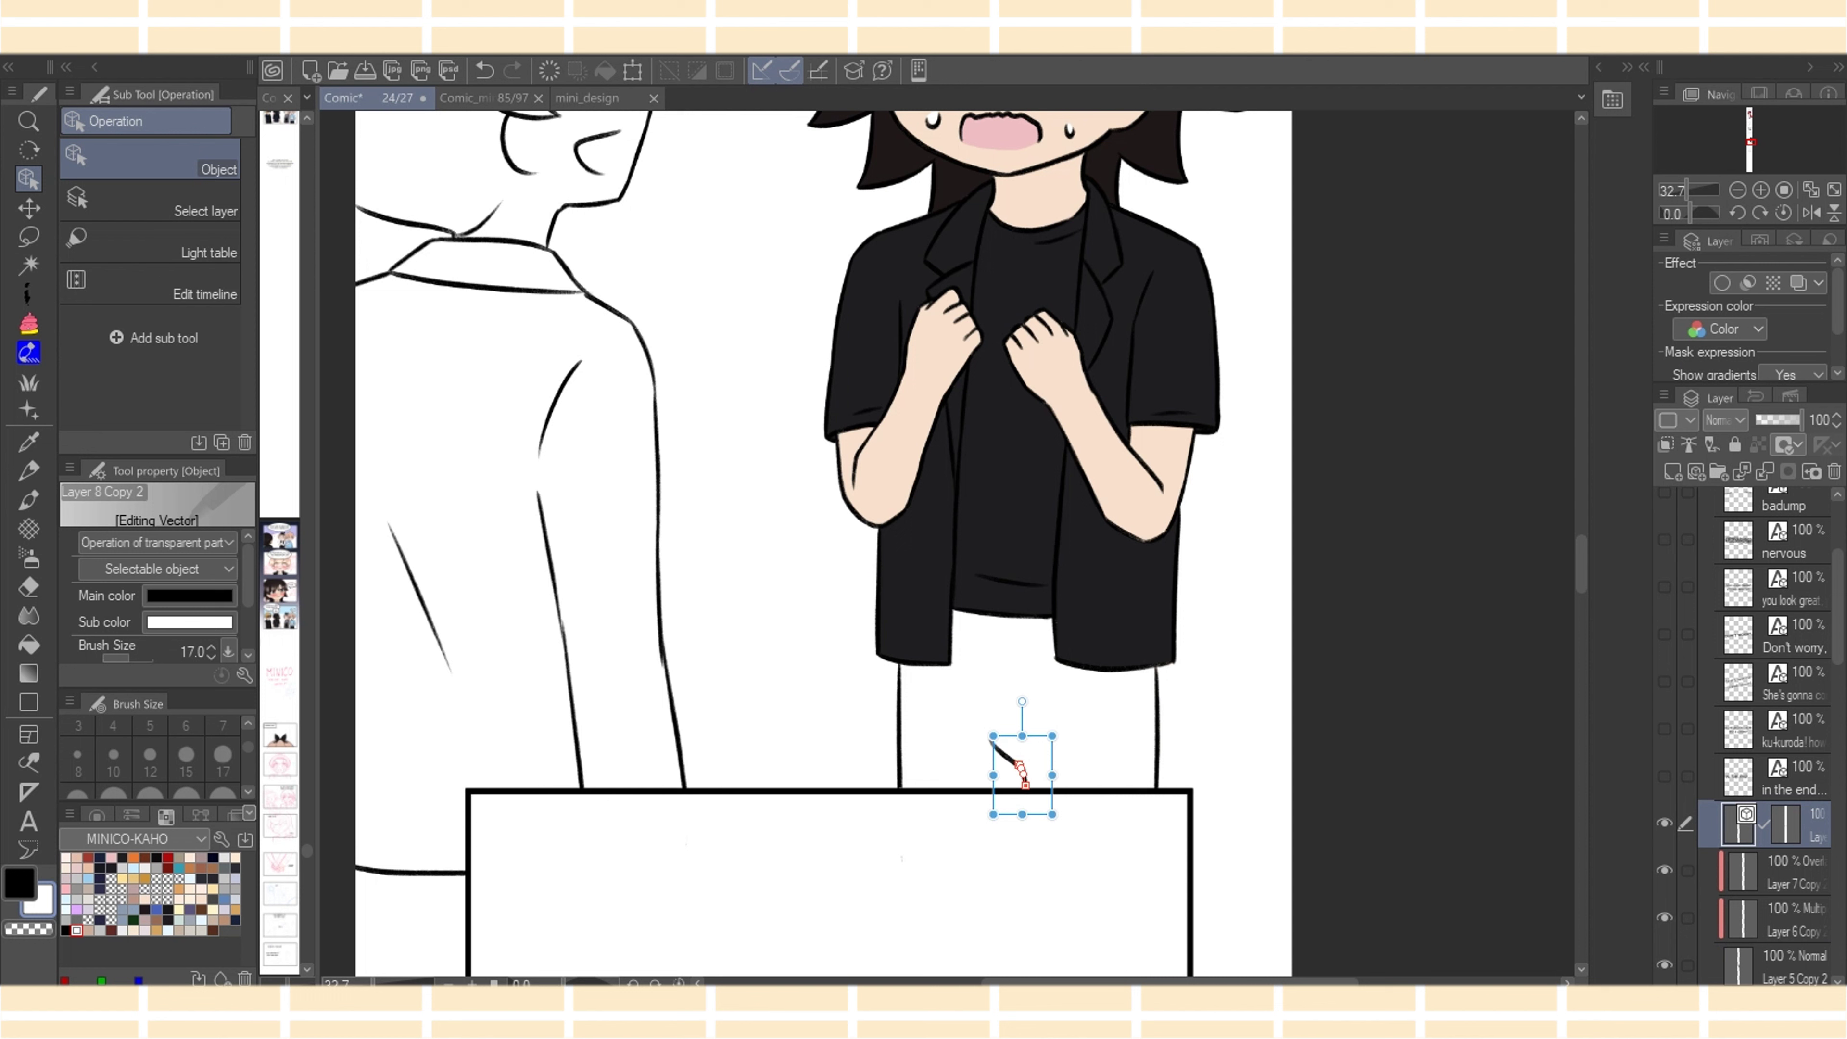
click(1076, 738)
click(1020, 765)
click(1027, 790)
click(1020, 767)
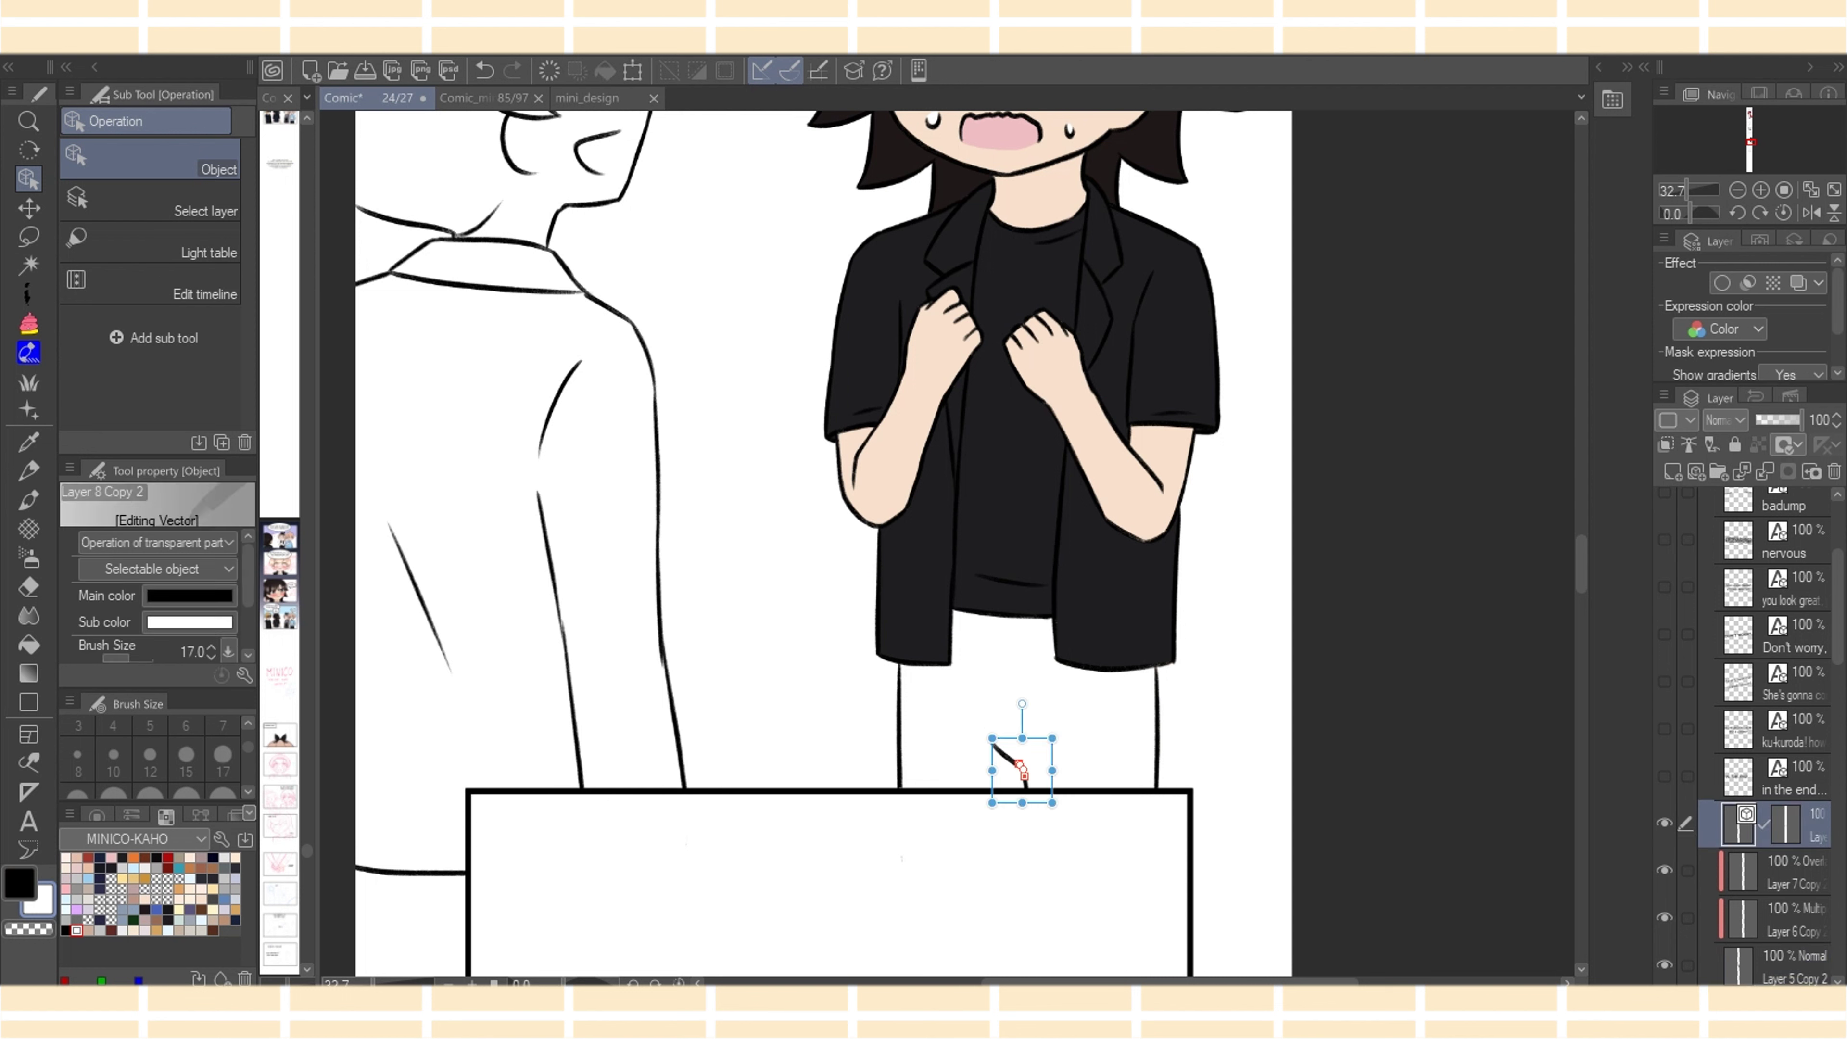
click(1025, 789)
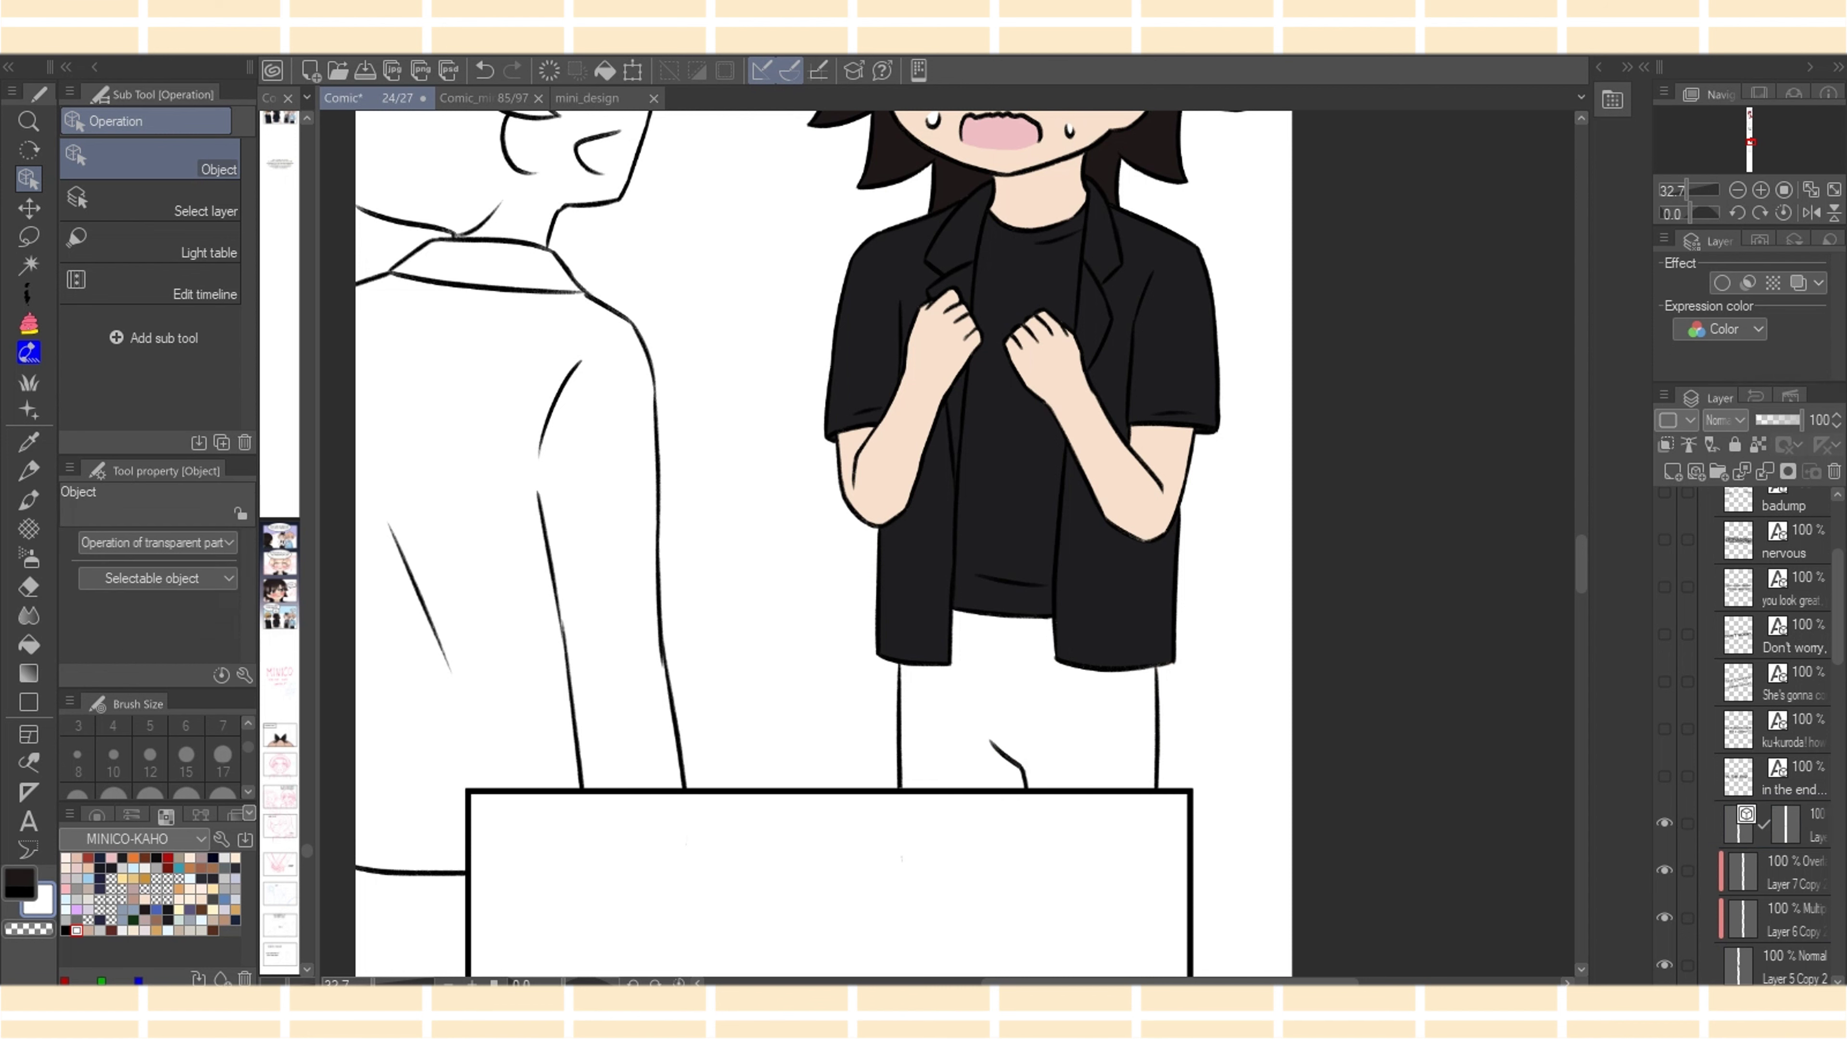
Fill the back-view character's head, collar and body with the light skin colour on Layer 5 Copy 2
scroll(822, 544, up, 3)
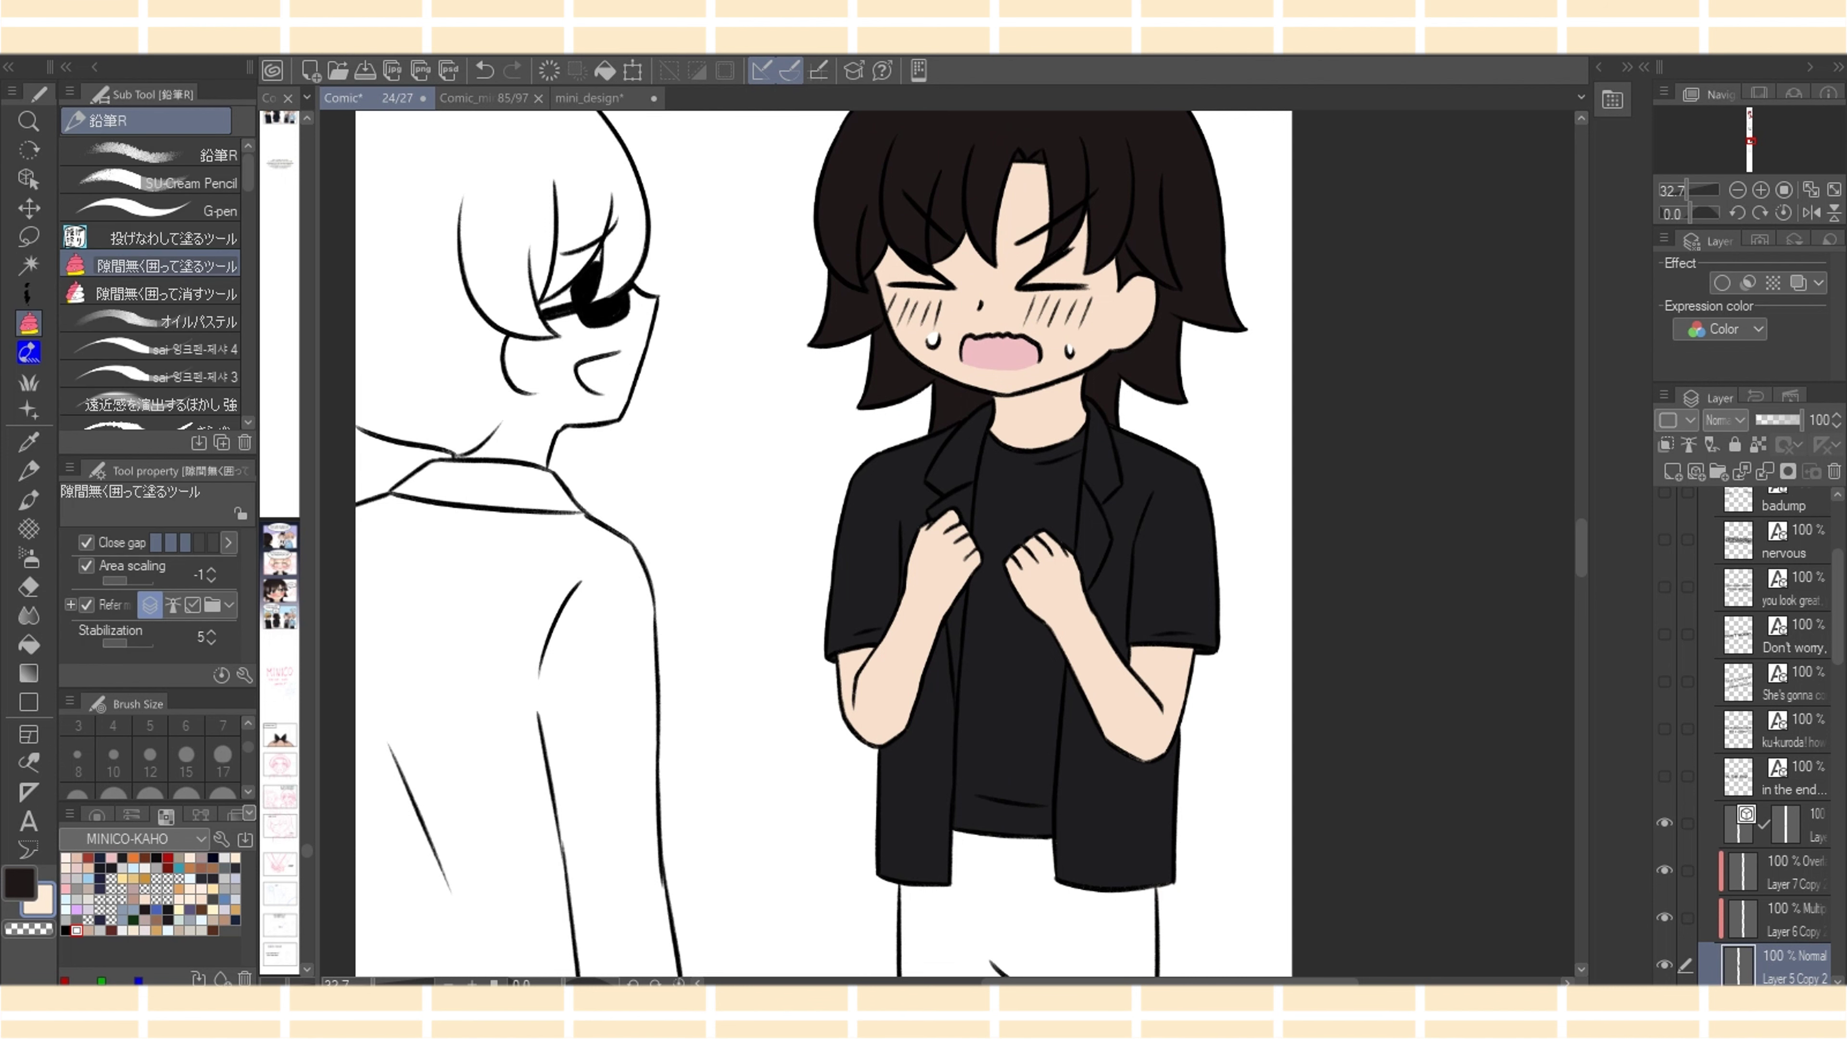
scroll(1774, 735, down, 3)
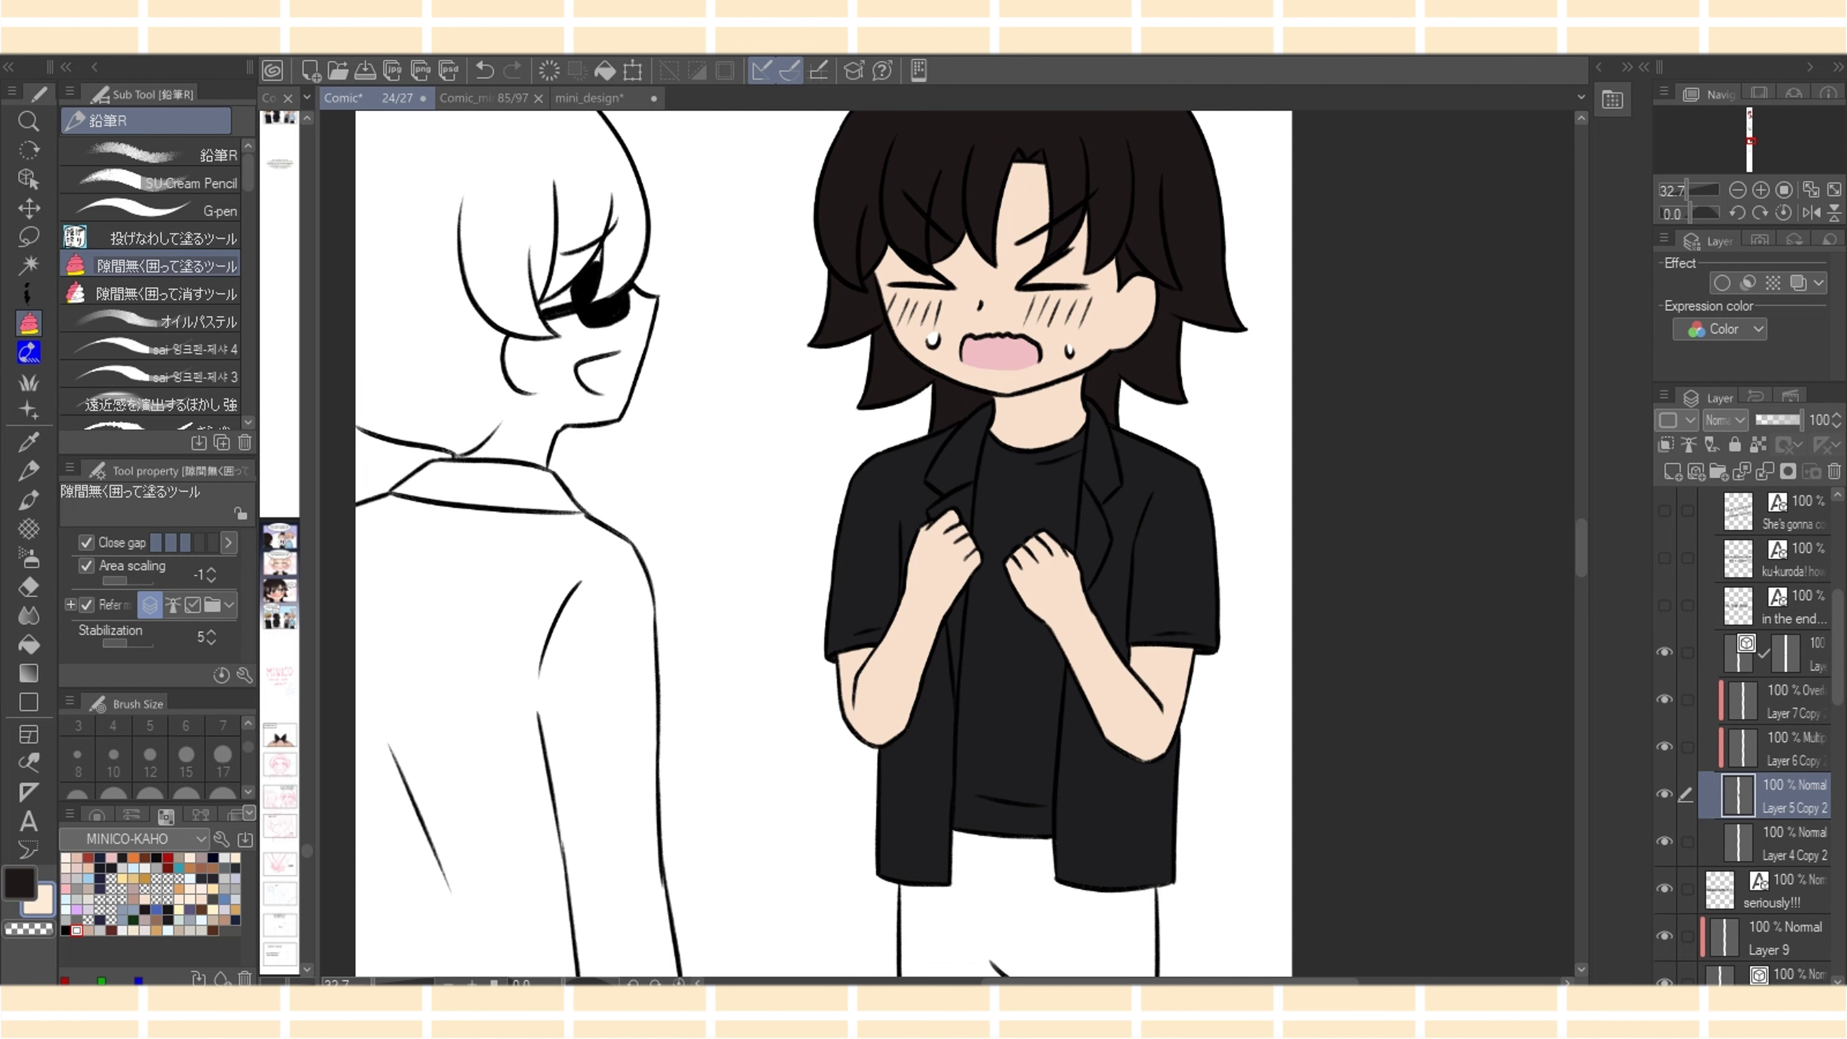
drag(1169, 981, 1028, 982)
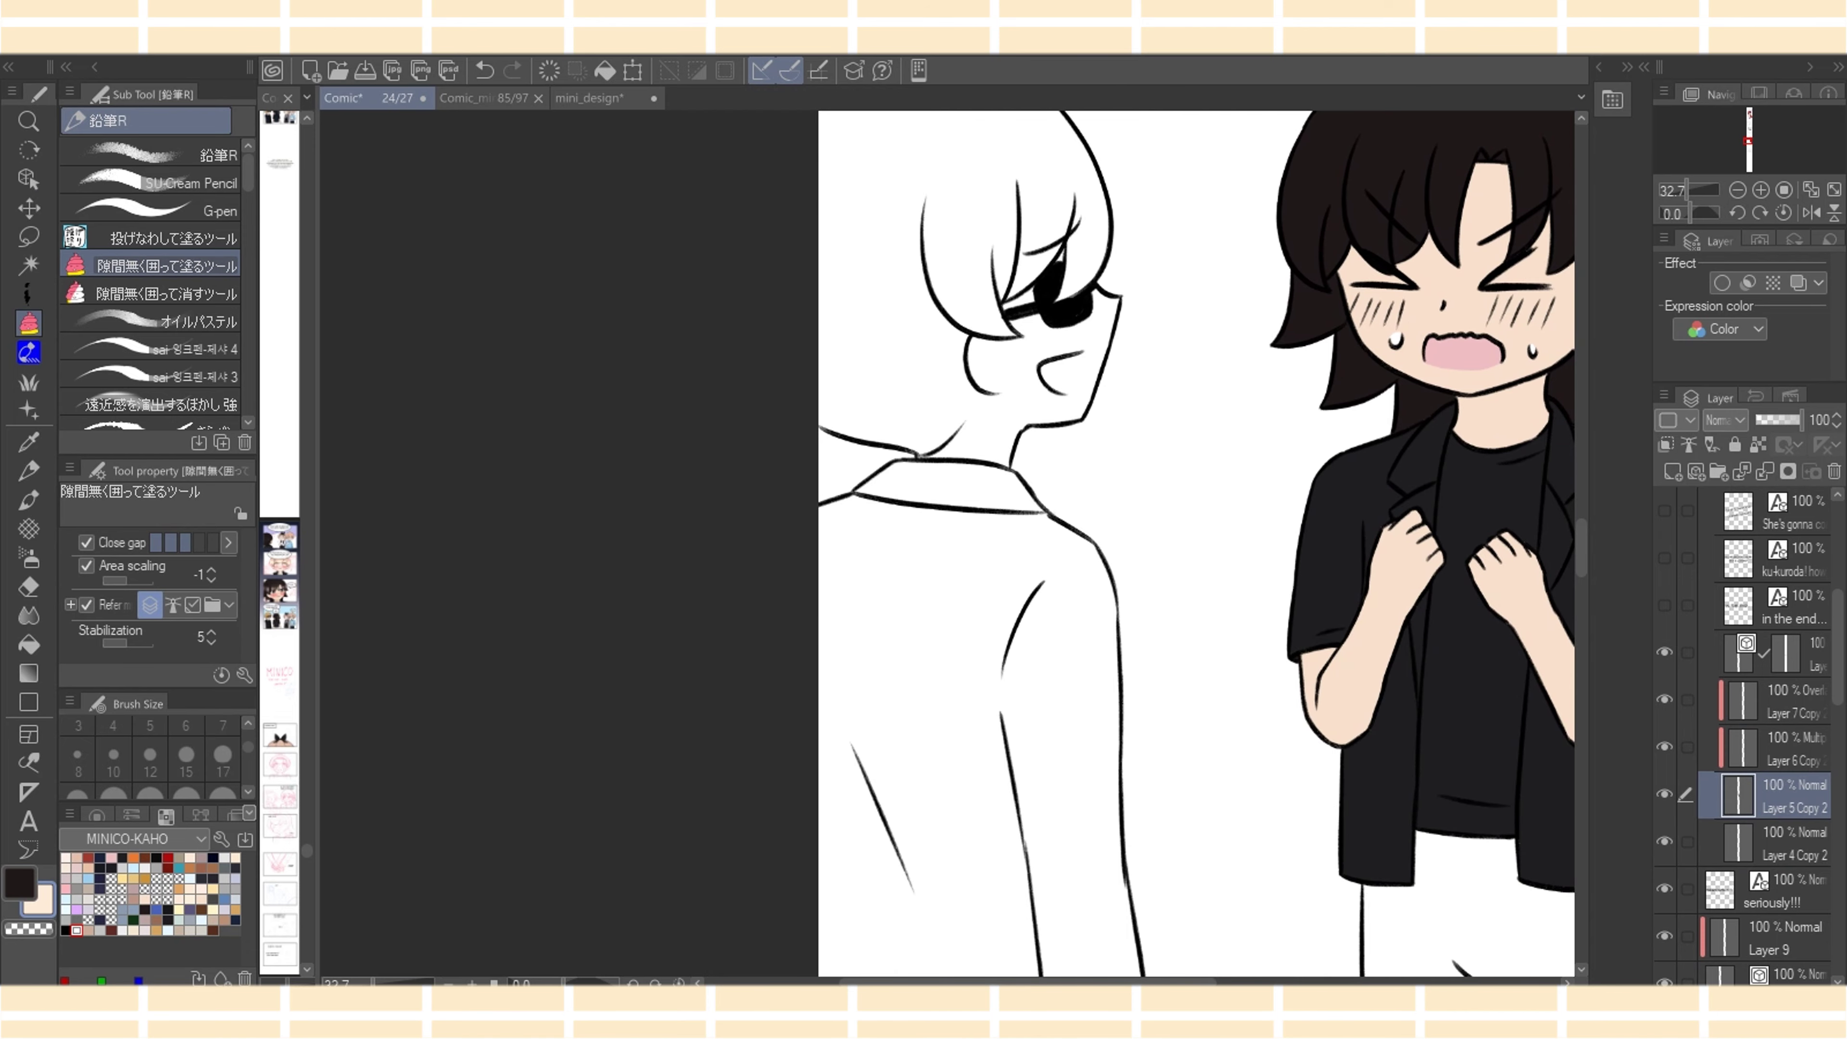
scroll(1199, 545, up, 2)
mouse_move(836, 683)
mouse_down()
mouse_move(777, 656)
mouse_move(1171, 430)
mouse_move(1160, 939)
mouse_move(1027, 971)
mouse_move(932, 961)
mouse_move(745, 400)
mouse_up()
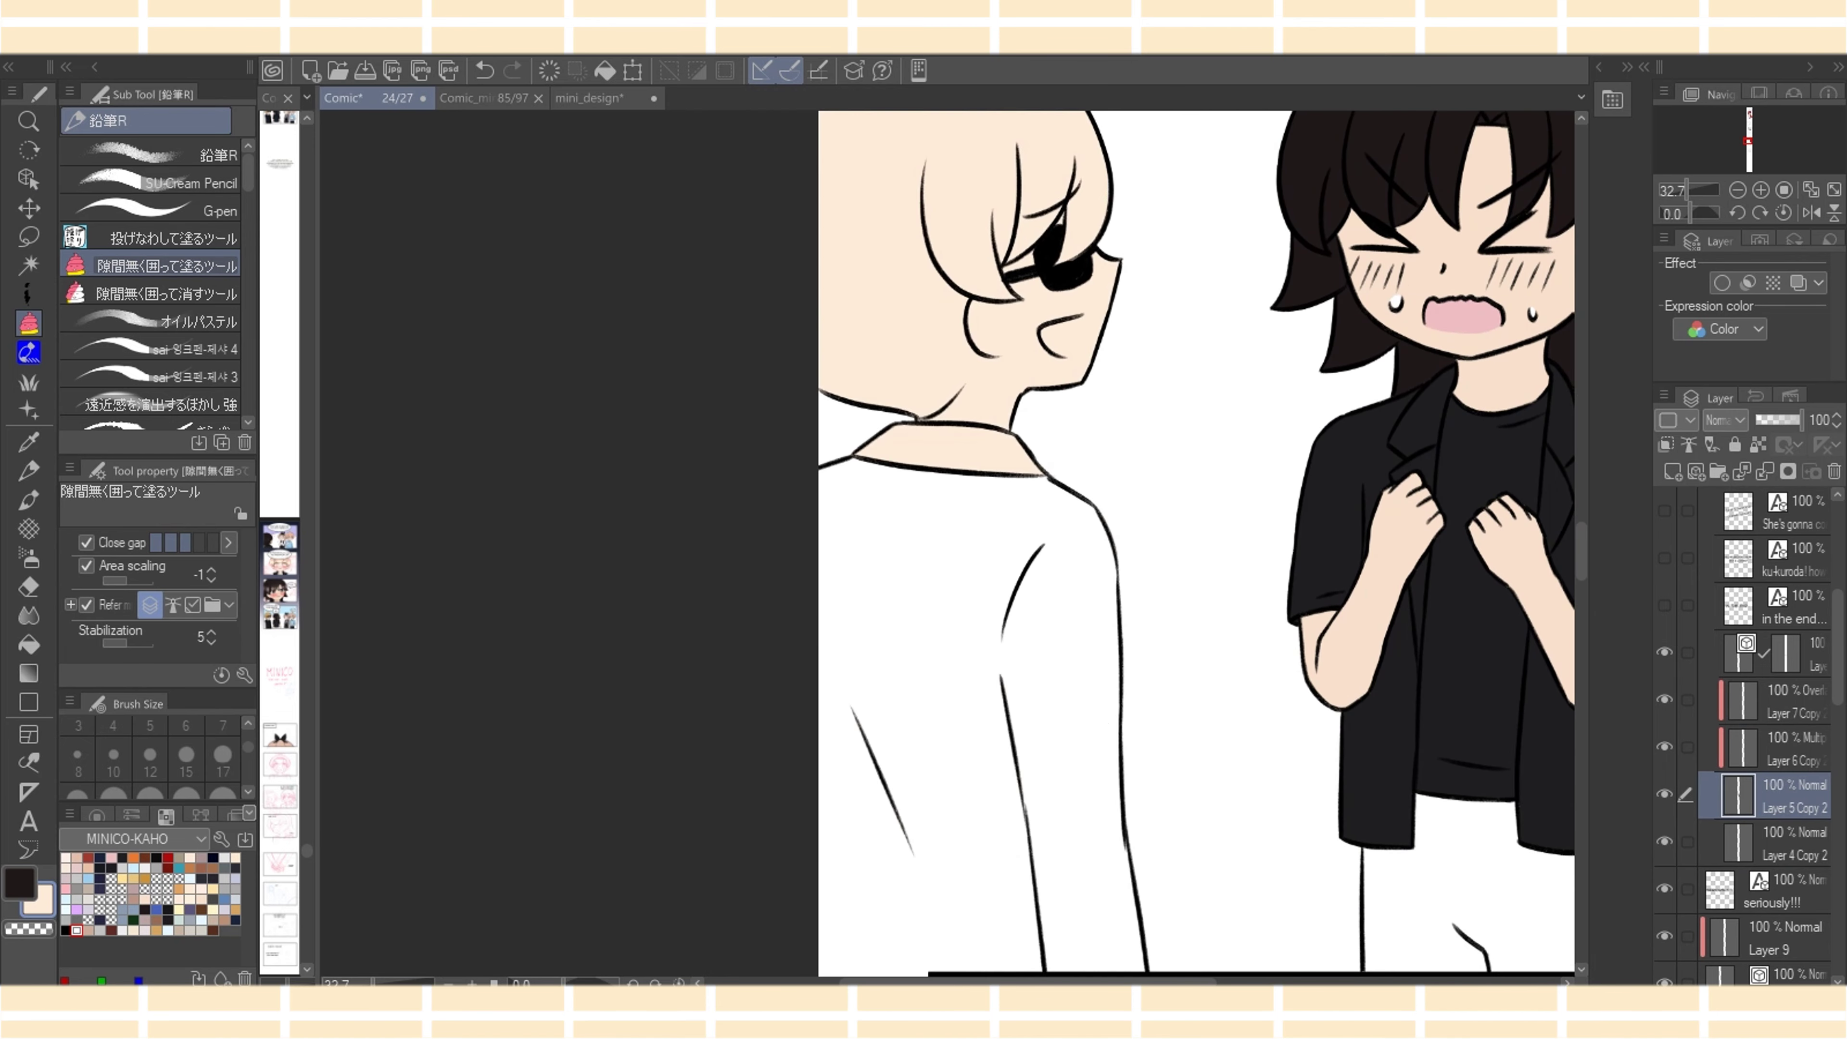
scroll(945, 531, down, 3)
mouse_move(909, 433)
mouse_down()
mouse_move(804, 614)
mouse_move(1118, 842)
mouse_move(1051, 459)
mouse_up()
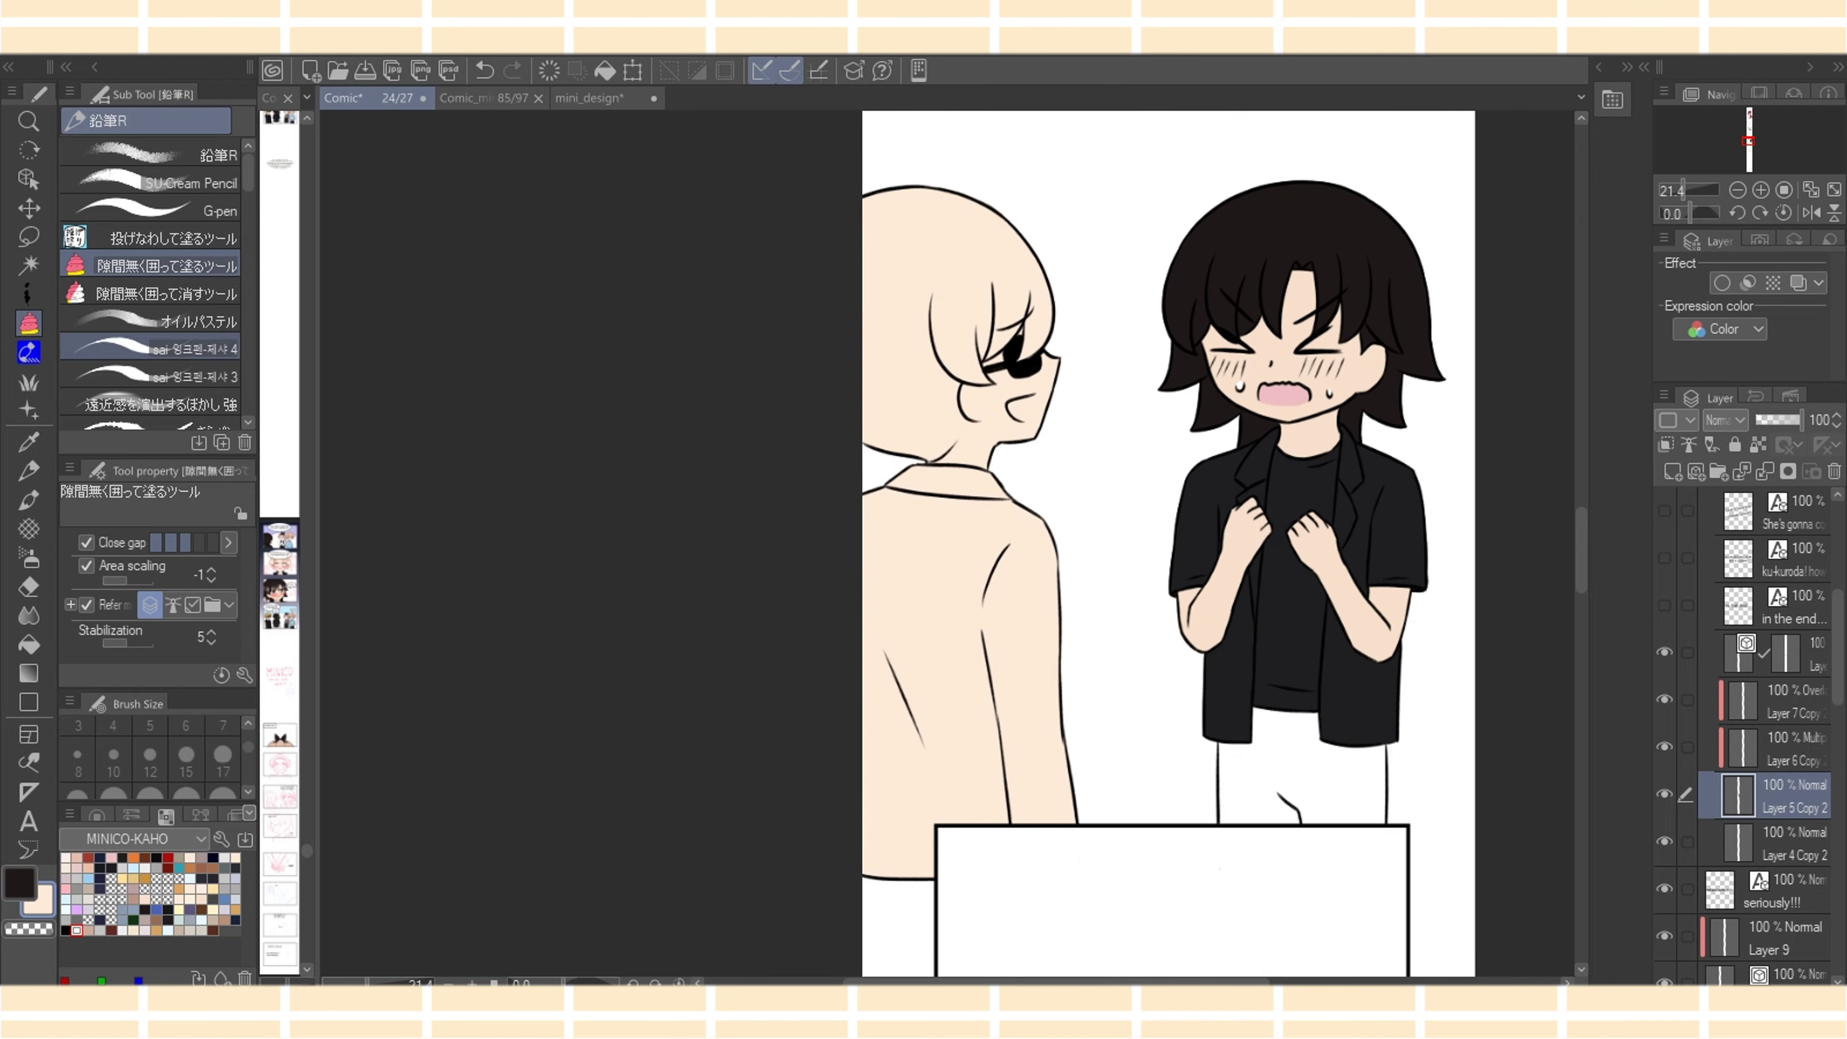
Fill the missed areas along the back-view character's cut-off panel edge with 投げなわして塗るツール, and switch to the Rough eraser for cleanup
click(168, 237)
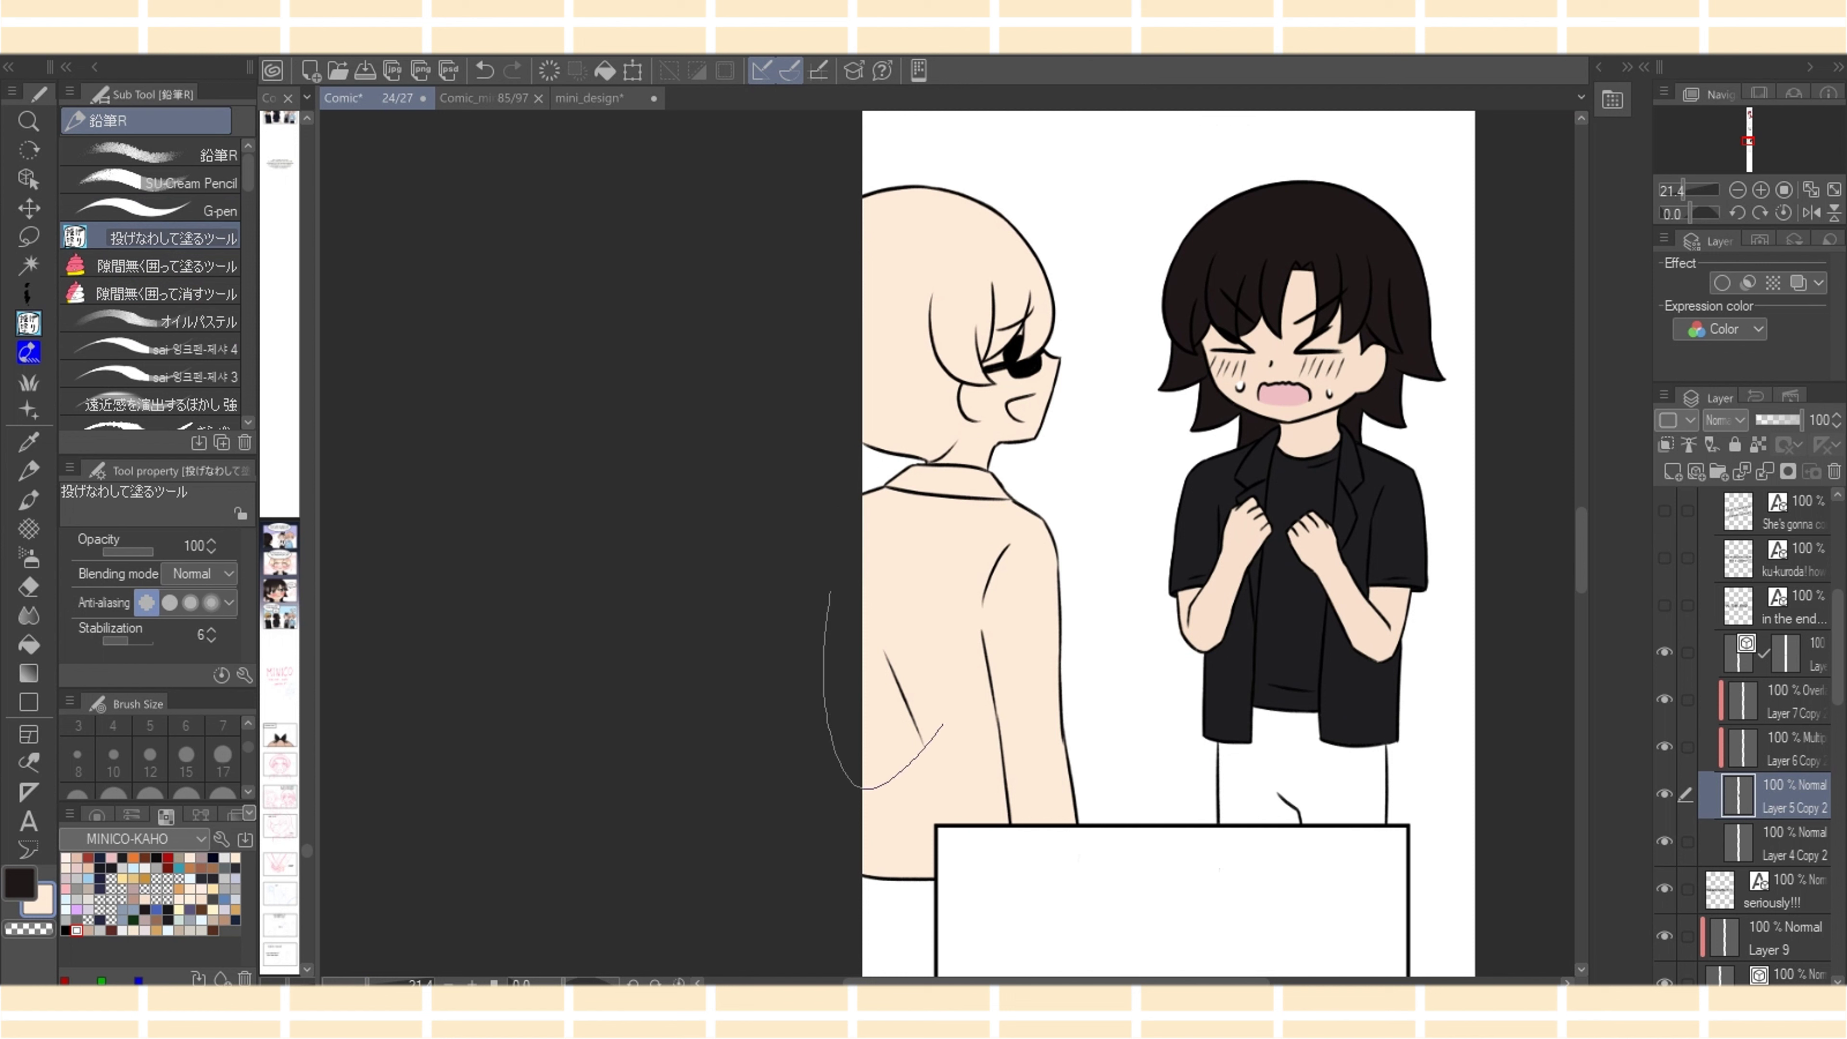
mouse_move(887, 635)
mouse_down()
mouse_move(866, 862)
mouse_move(847, 641)
mouse_up()
mouse_move(863, 436)
mouse_down()
mouse_move(813, 316)
mouse_move(865, 197)
mouse_up()
key(e)
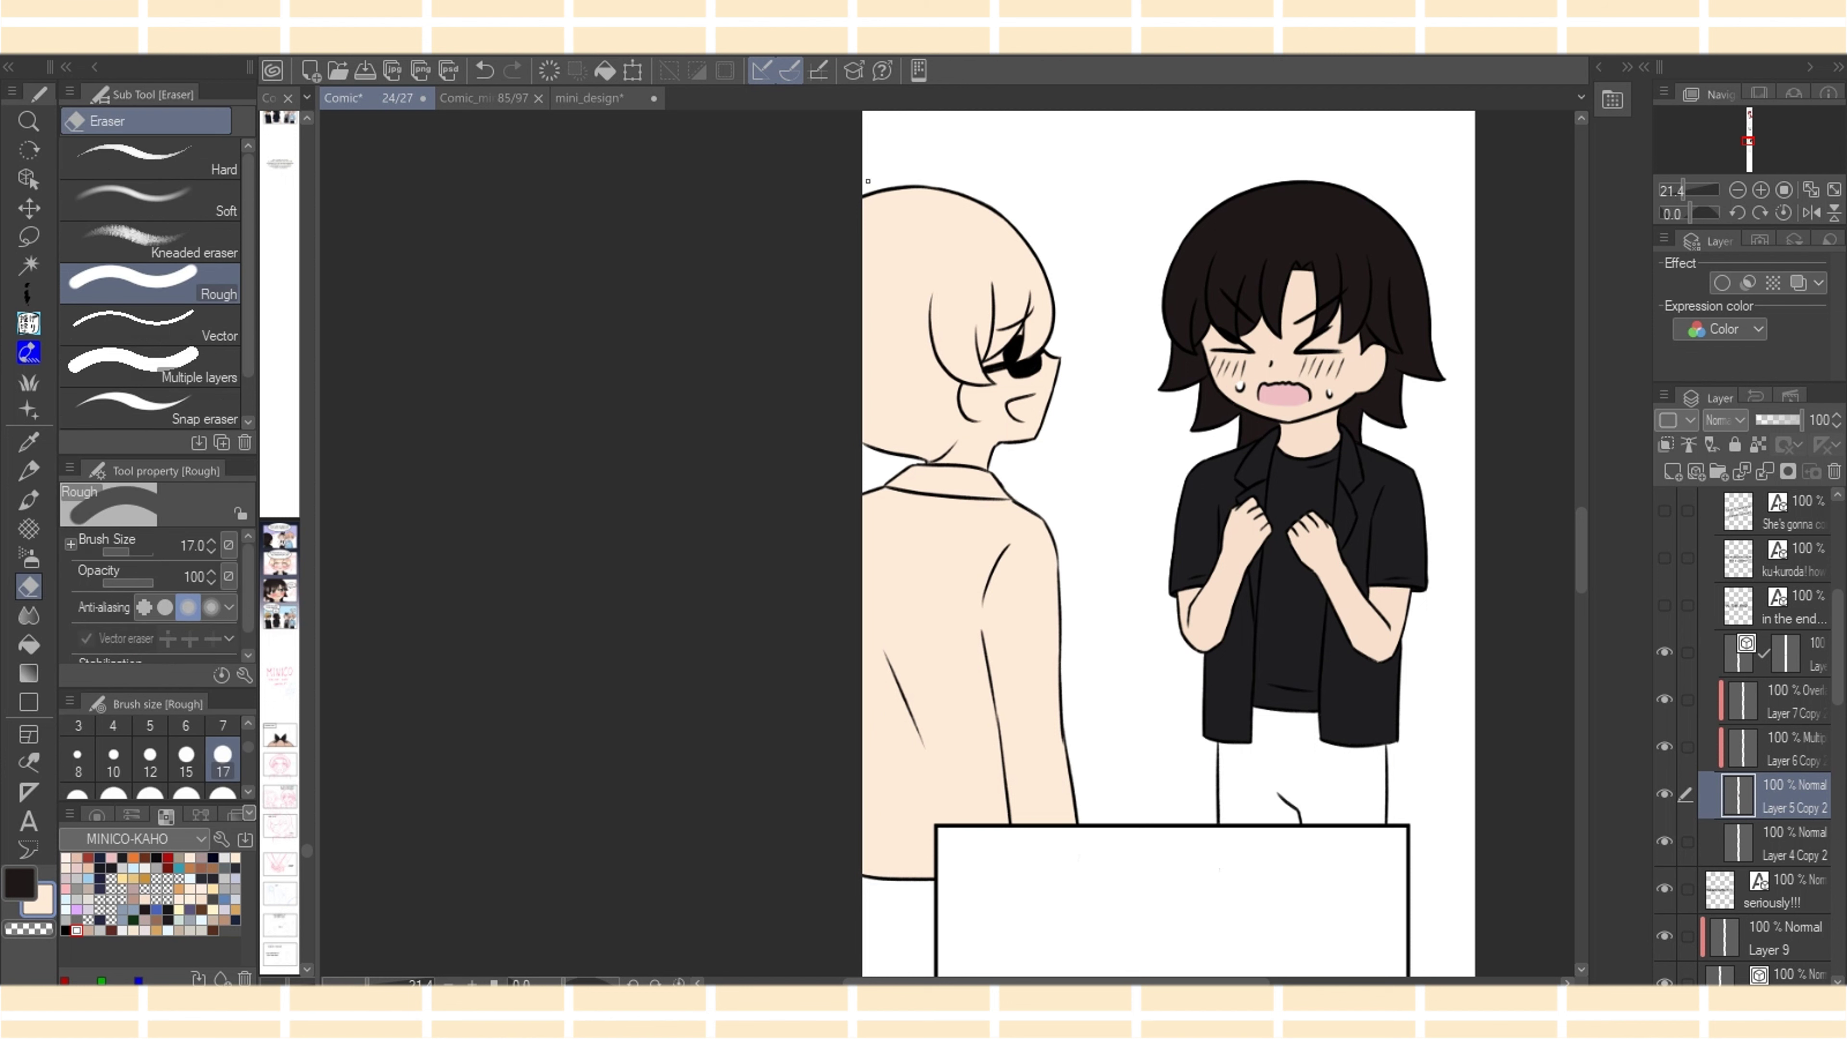
Lock transparent pixels on Layer 5 Copy 2 and fill the back-view character's jacket and collar with near-black using 投げなわして塗るツール
key(p)
click(1757, 444)
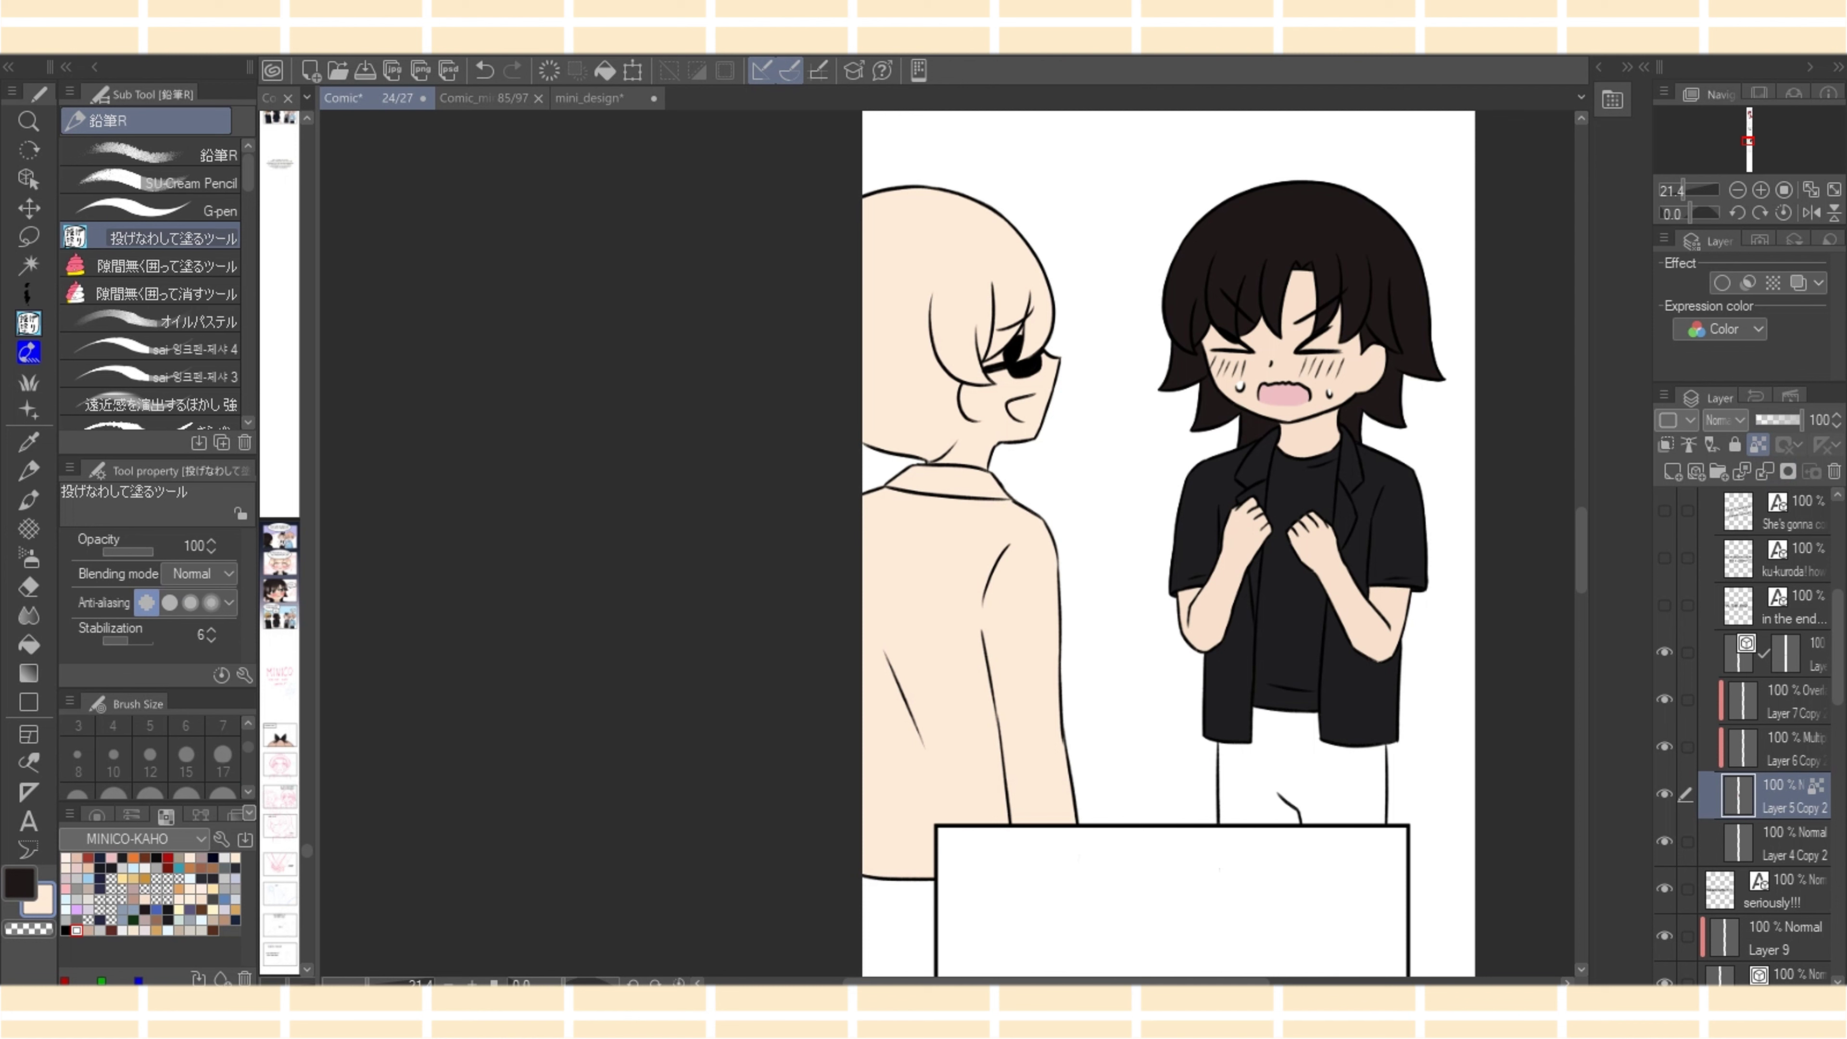
scroll(1775, 728, up, 3)
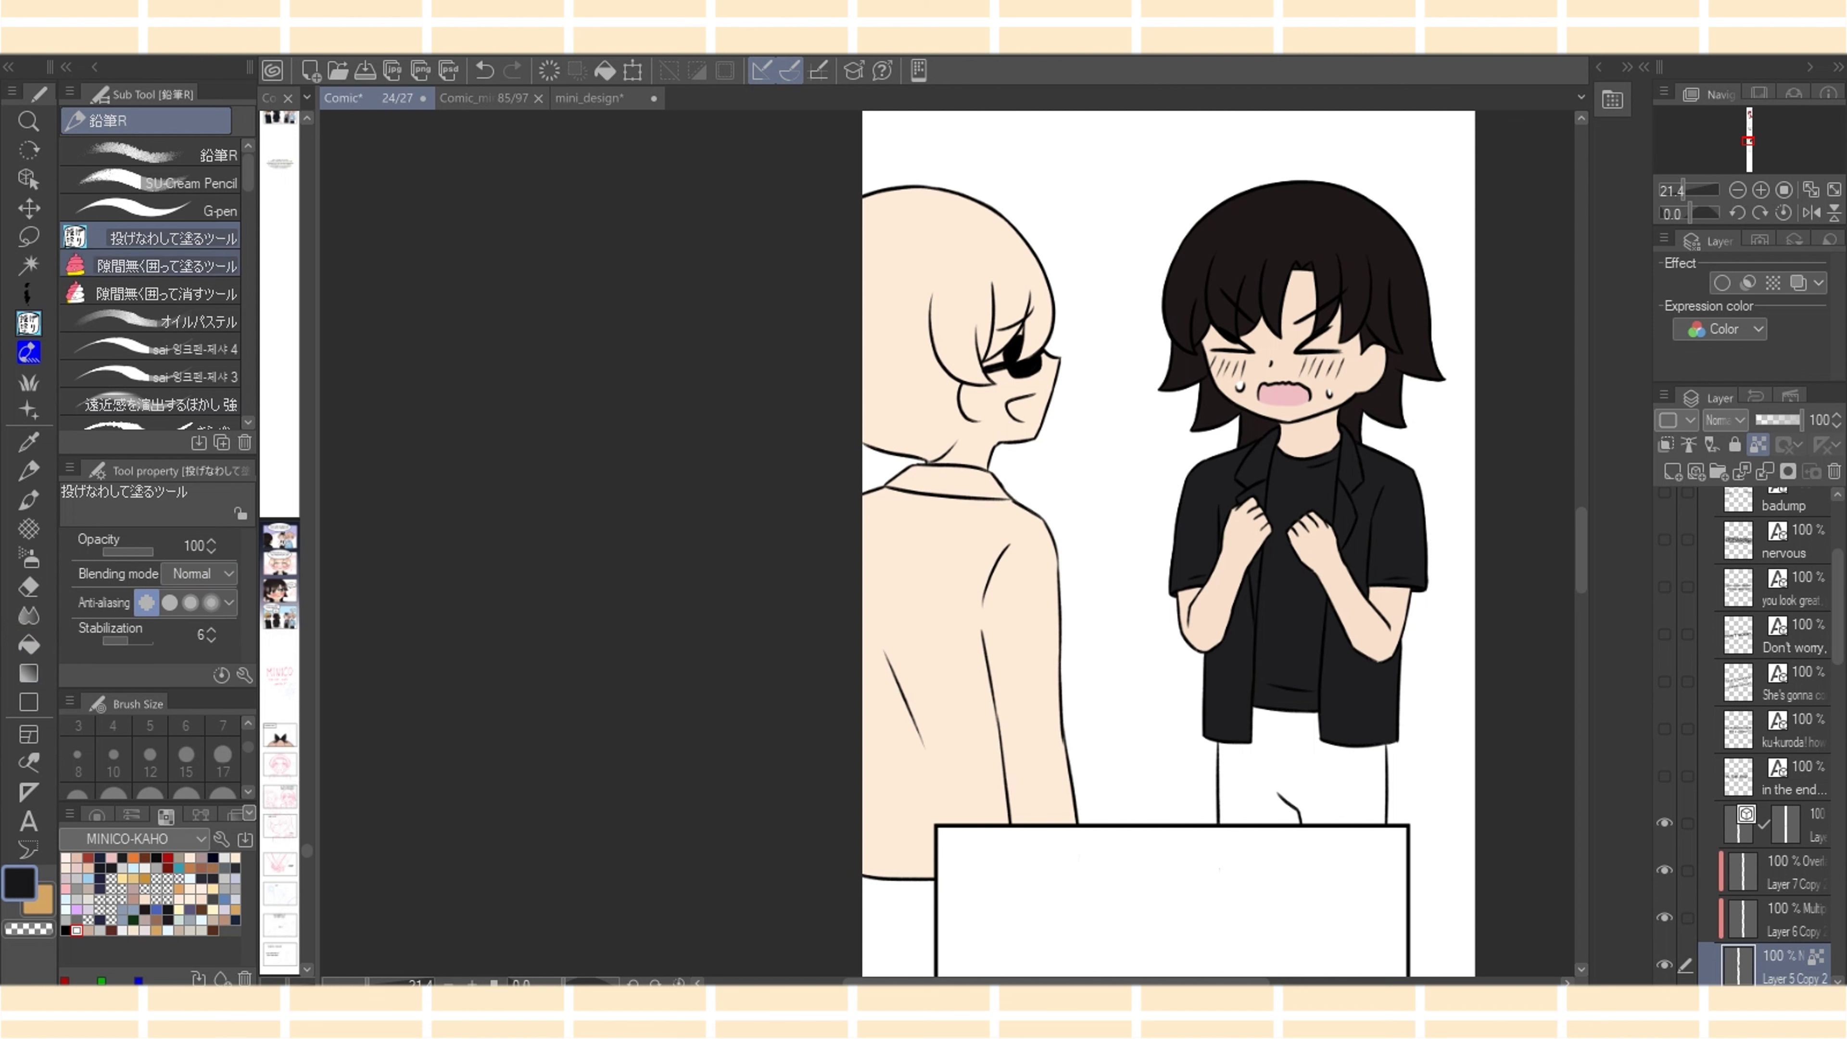
mouse_move(1027, 494)
mouse_down()
mouse_move(865, 720)
mouse_move(1087, 624)
mouse_up()
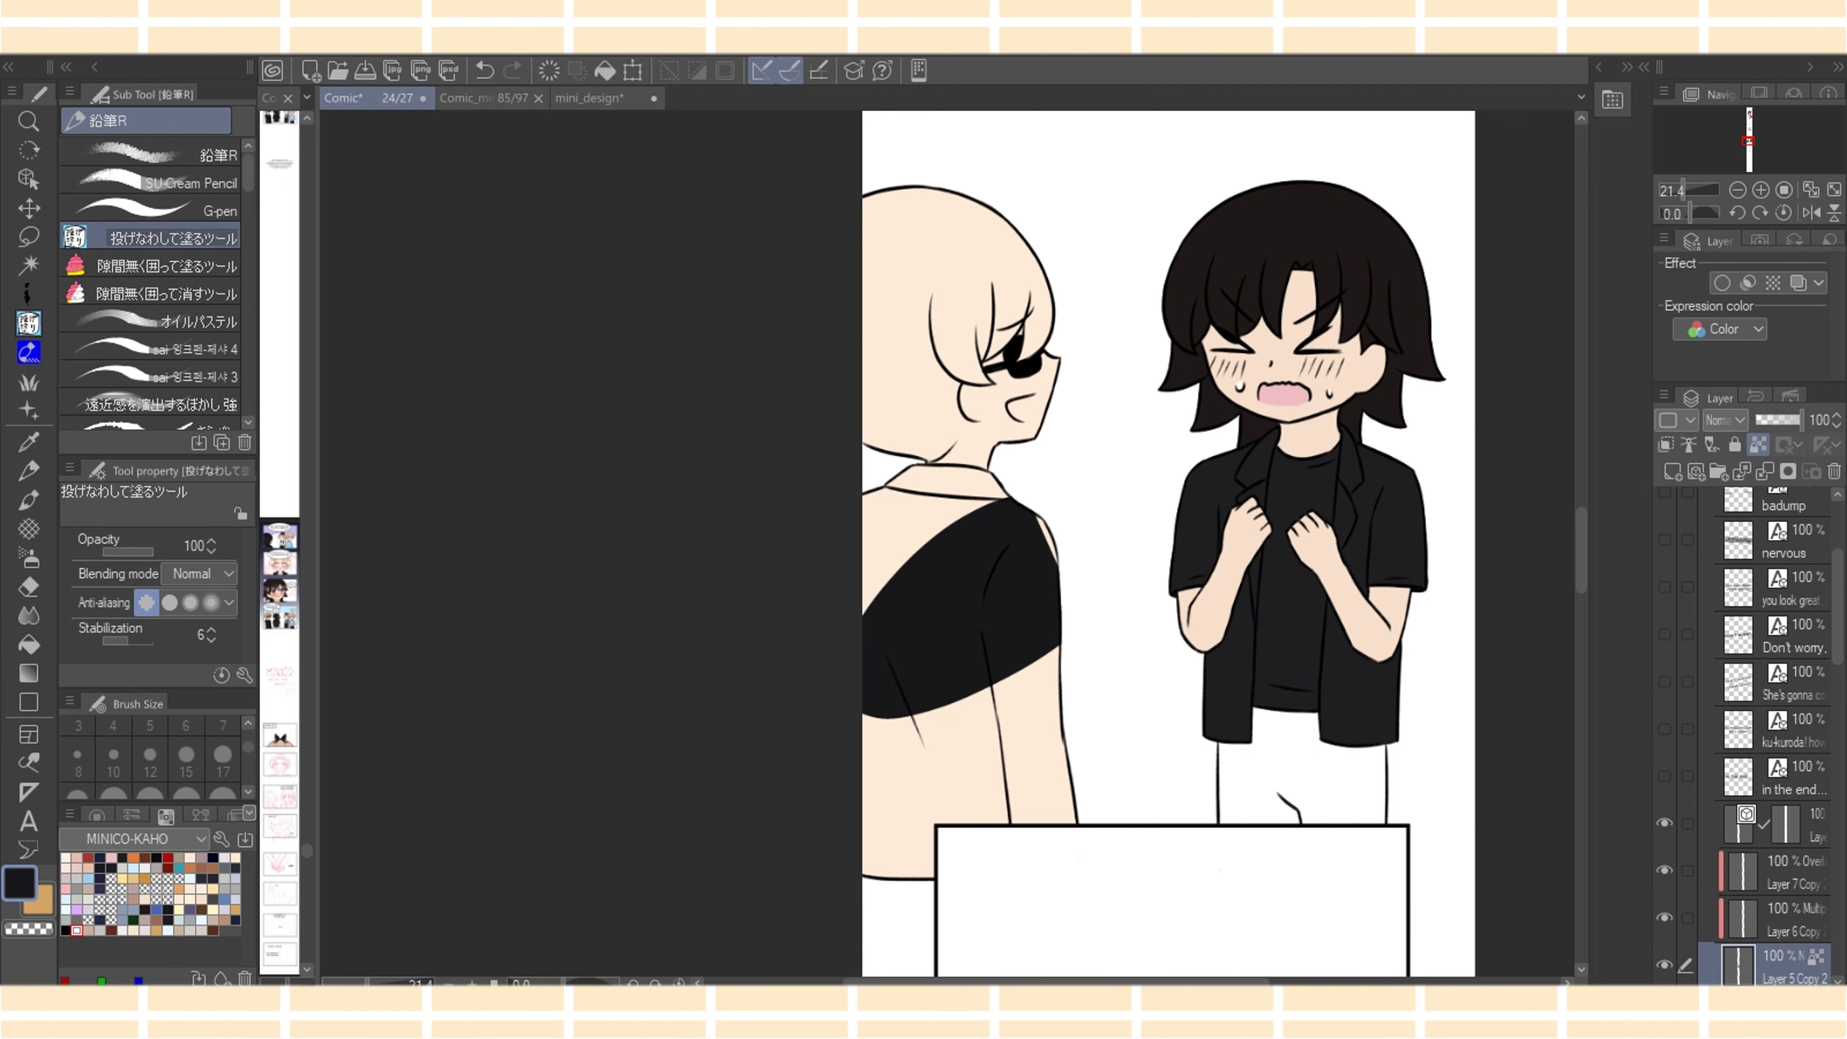
mouse_move(1079, 507)
mouse_down()
mouse_move(754, 778)
mouse_move(836, 553)
mouse_up()
scroll(947, 543, up, 10)
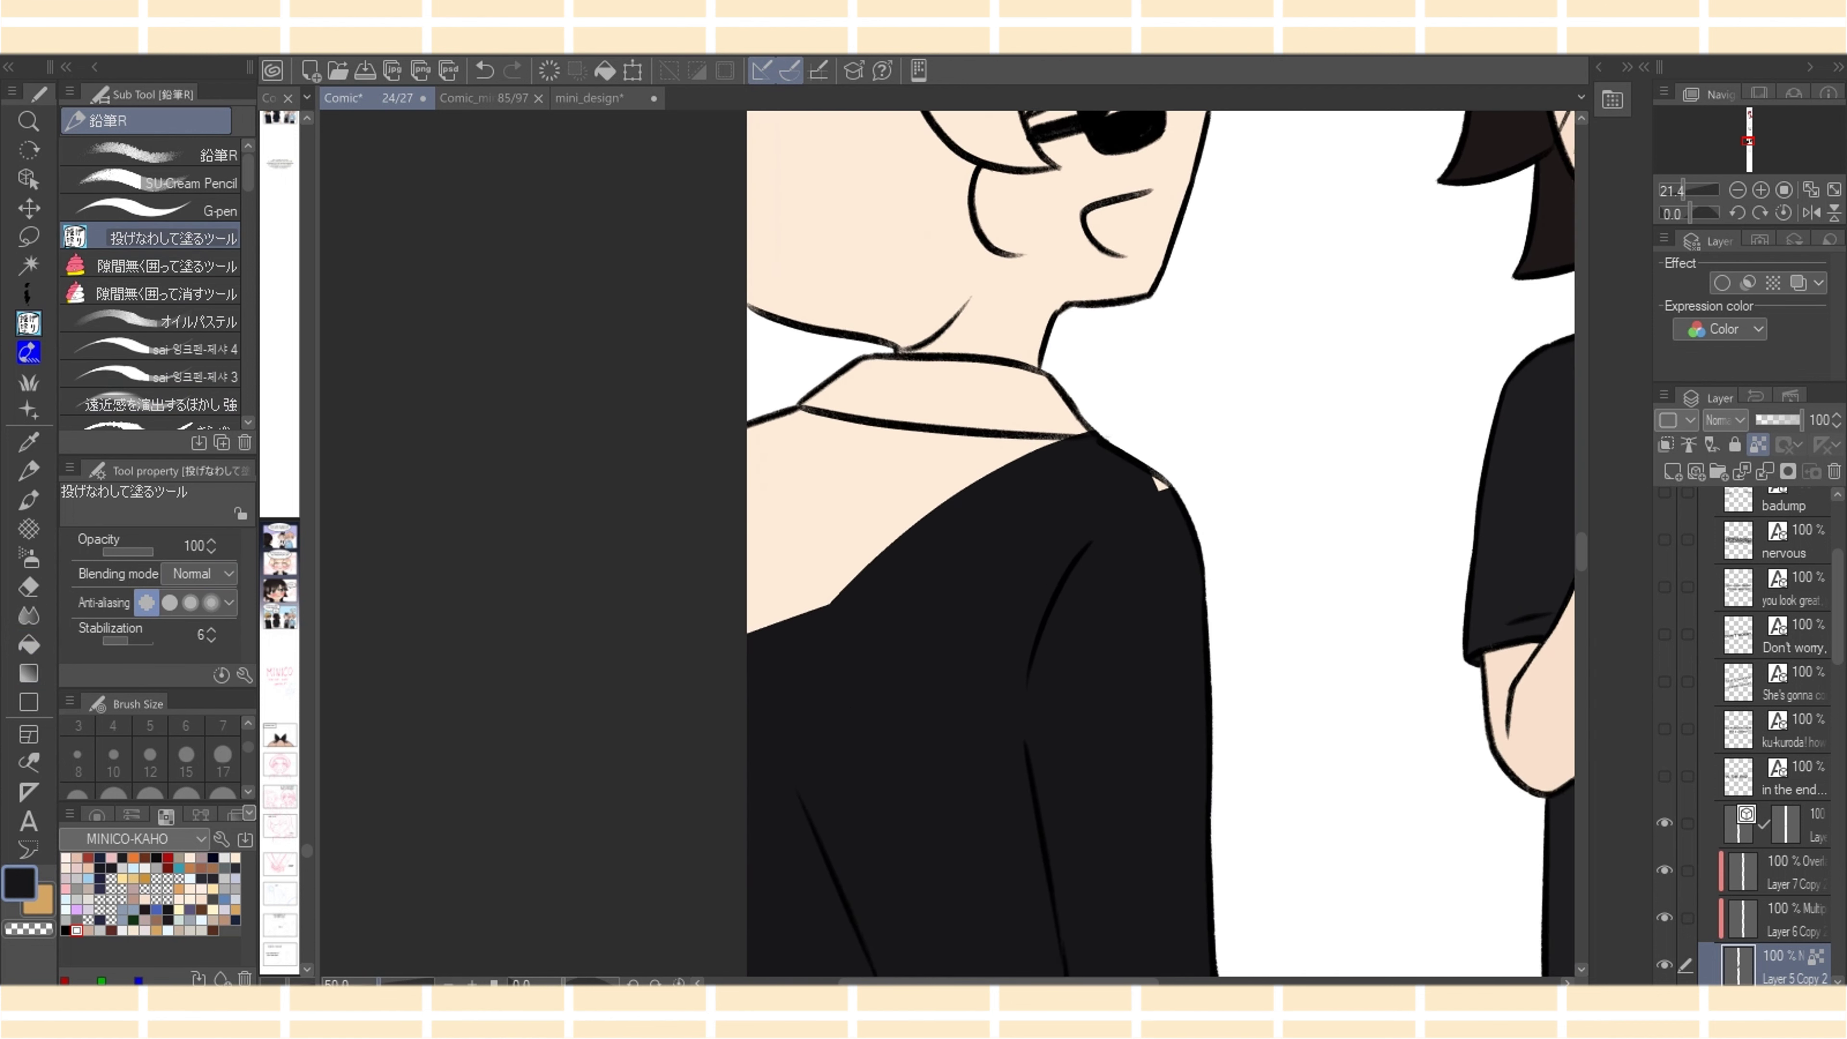
mouse_move(1204, 415)
mouse_down()
mouse_move(1050, 355)
mouse_move(845, 342)
mouse_move(734, 640)
mouse_move(1117, 576)
mouse_up()
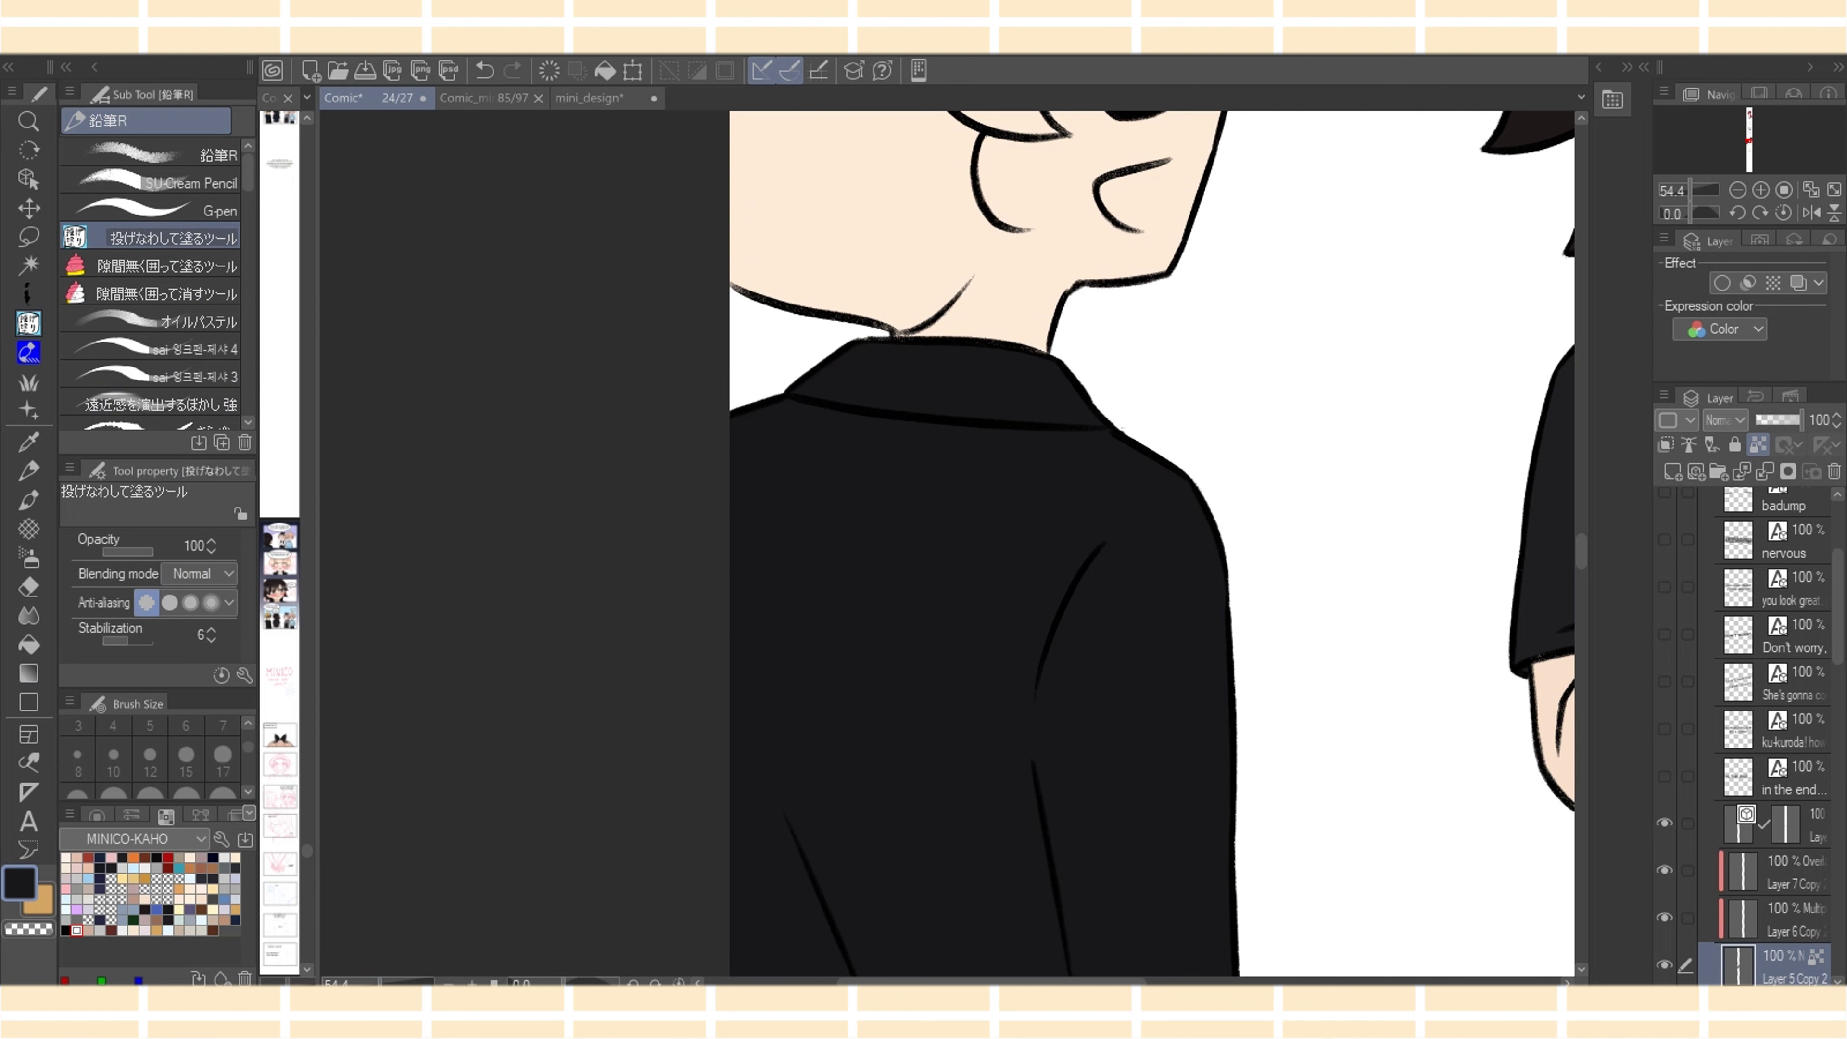
Fill the back-view character's hair with golden brown from the crown down to the nape, following the fringe and ear lines
scroll(1156, 544, up, 5)
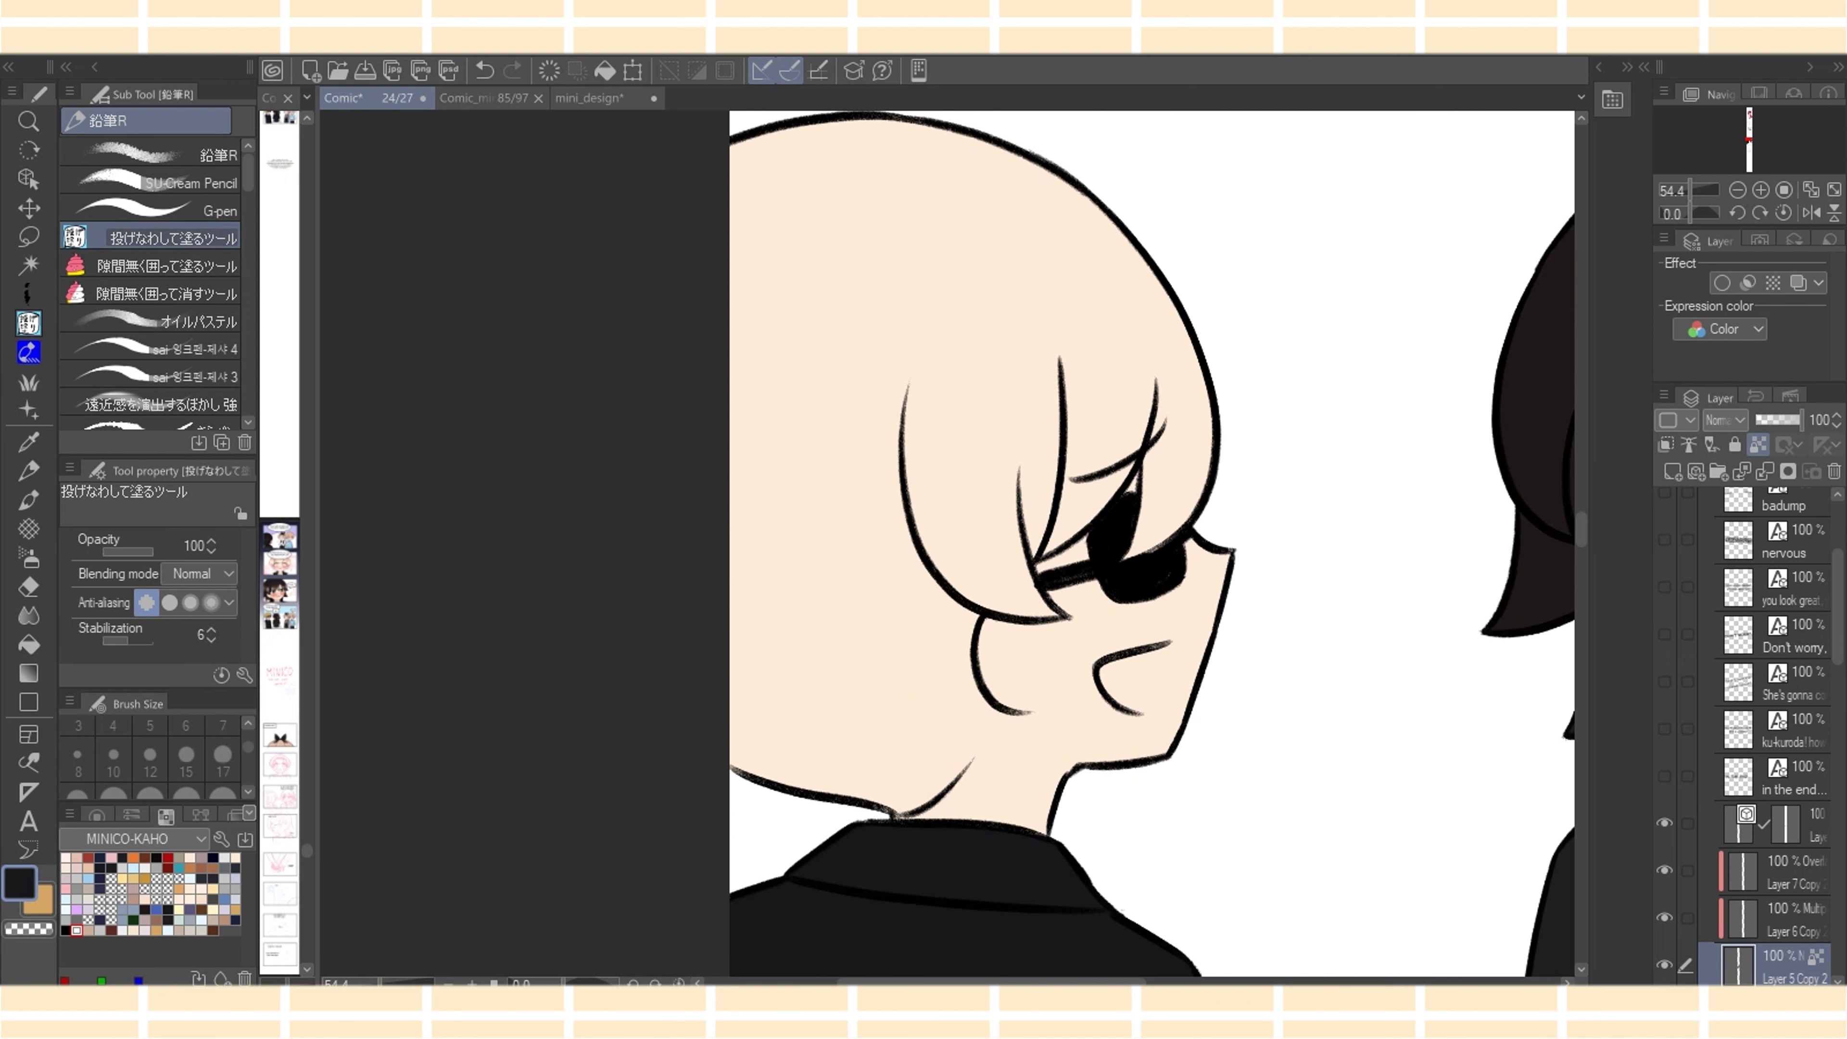
click(43, 904)
mouse_move(1196, 299)
mouse_down()
mouse_move(525, 338)
mouse_move(1193, 291)
mouse_up()
scroll(1156, 544, up, 2)
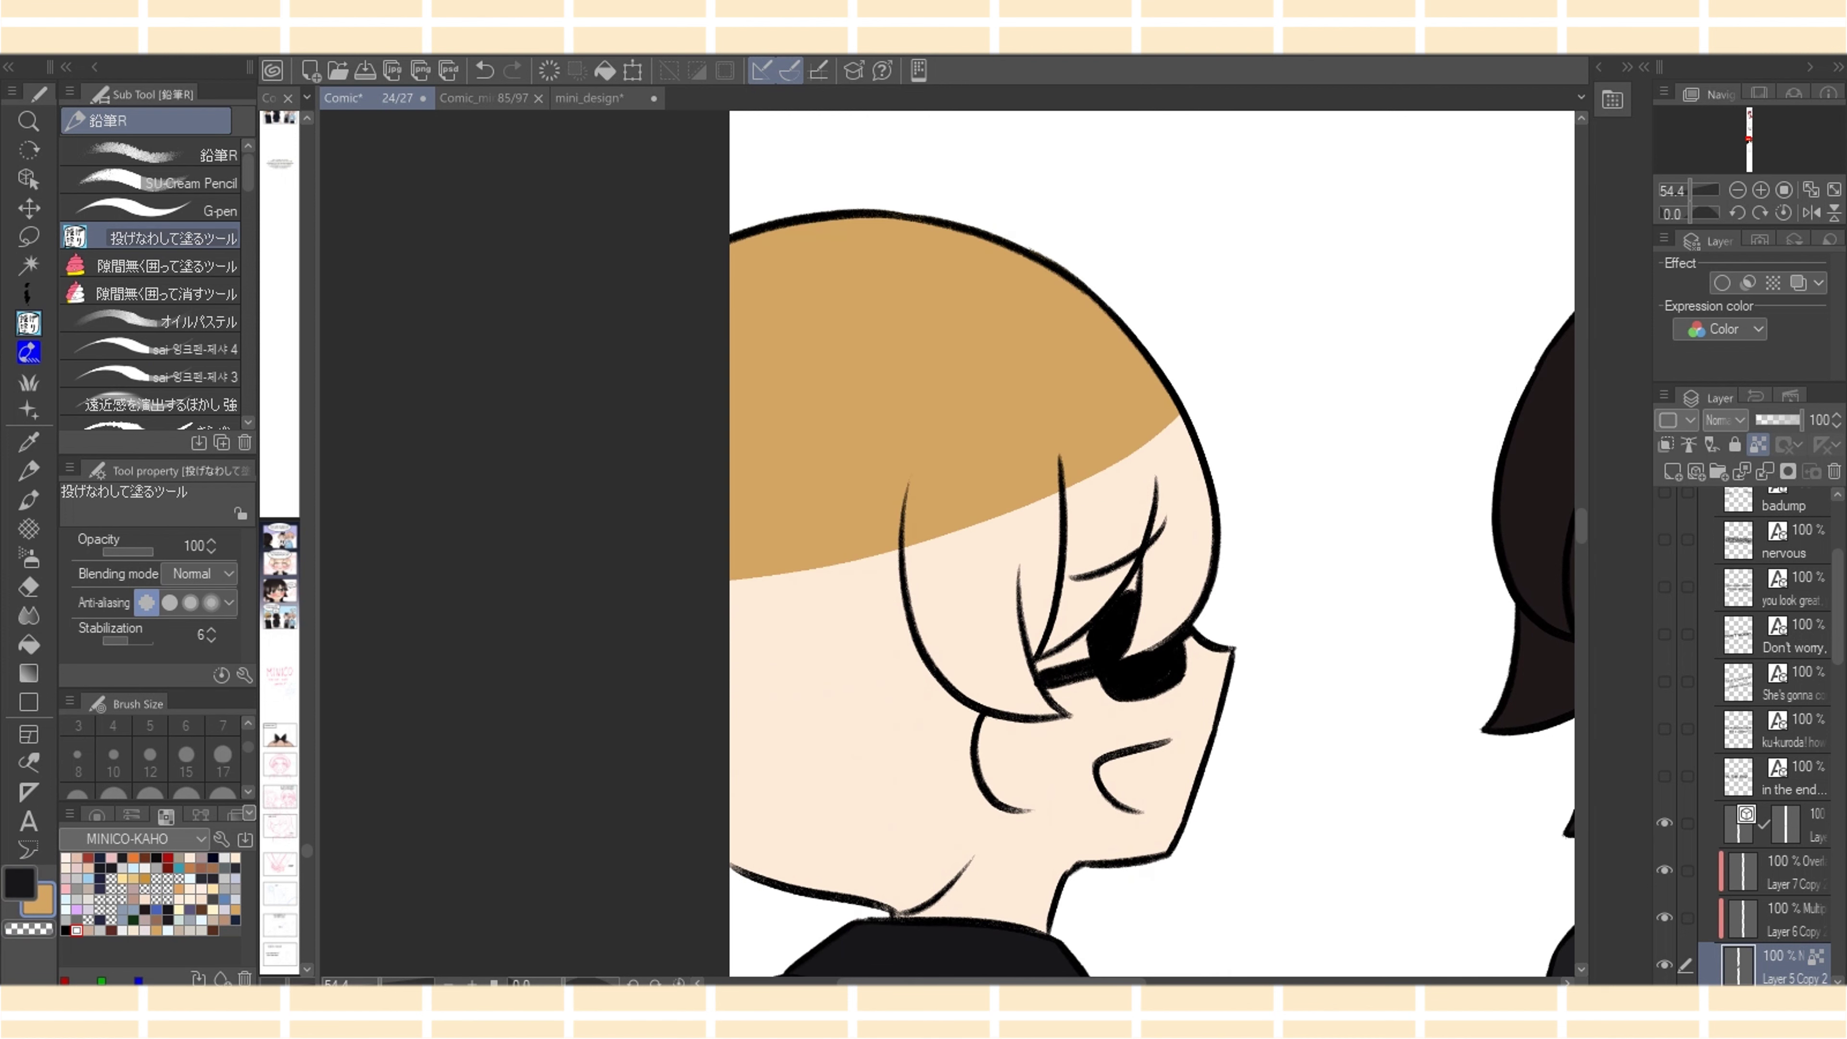
mouse_move(1224, 429)
mouse_down()
mouse_move(1241, 560)
mouse_move(1140, 661)
mouse_move(1116, 651)
mouse_move(1125, 593)
mouse_move(1065, 643)
mouse_move(891, 721)
mouse_move(660, 791)
mouse_up()
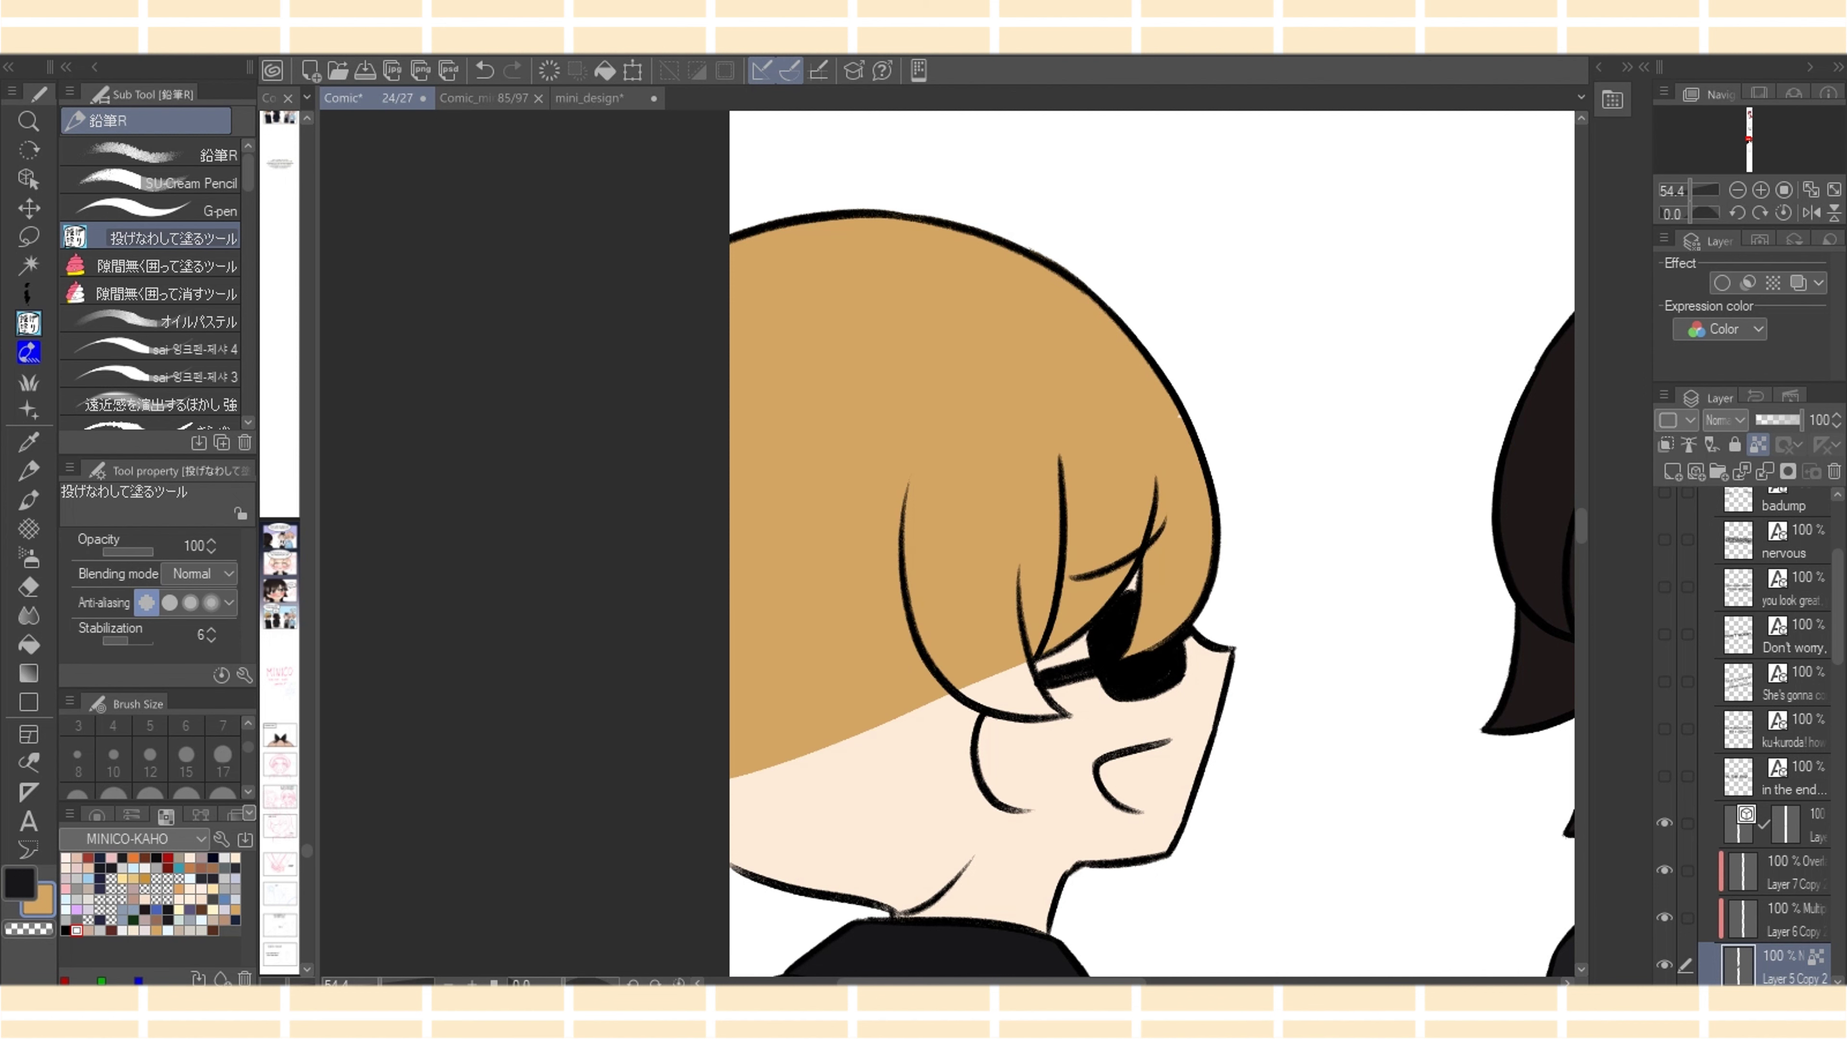
mouse_move(974, 717)
mouse_down()
mouse_move(997, 810)
mouse_move(964, 872)
mouse_move(908, 913)
mouse_move(609, 767)
mouse_move(690, 640)
mouse_up()
mouse_move(980, 701)
mouse_down()
mouse_move(970, 673)
mouse_move(978, 712)
mouse_move(1058, 721)
mouse_move(1042, 687)
mouse_move(1065, 717)
mouse_move(1035, 725)
mouse_up()
Touch up the skin and hair colours around the back-view character's fringe and sunglasses, and fill the open mouth with pink
alt+click(1053, 723)
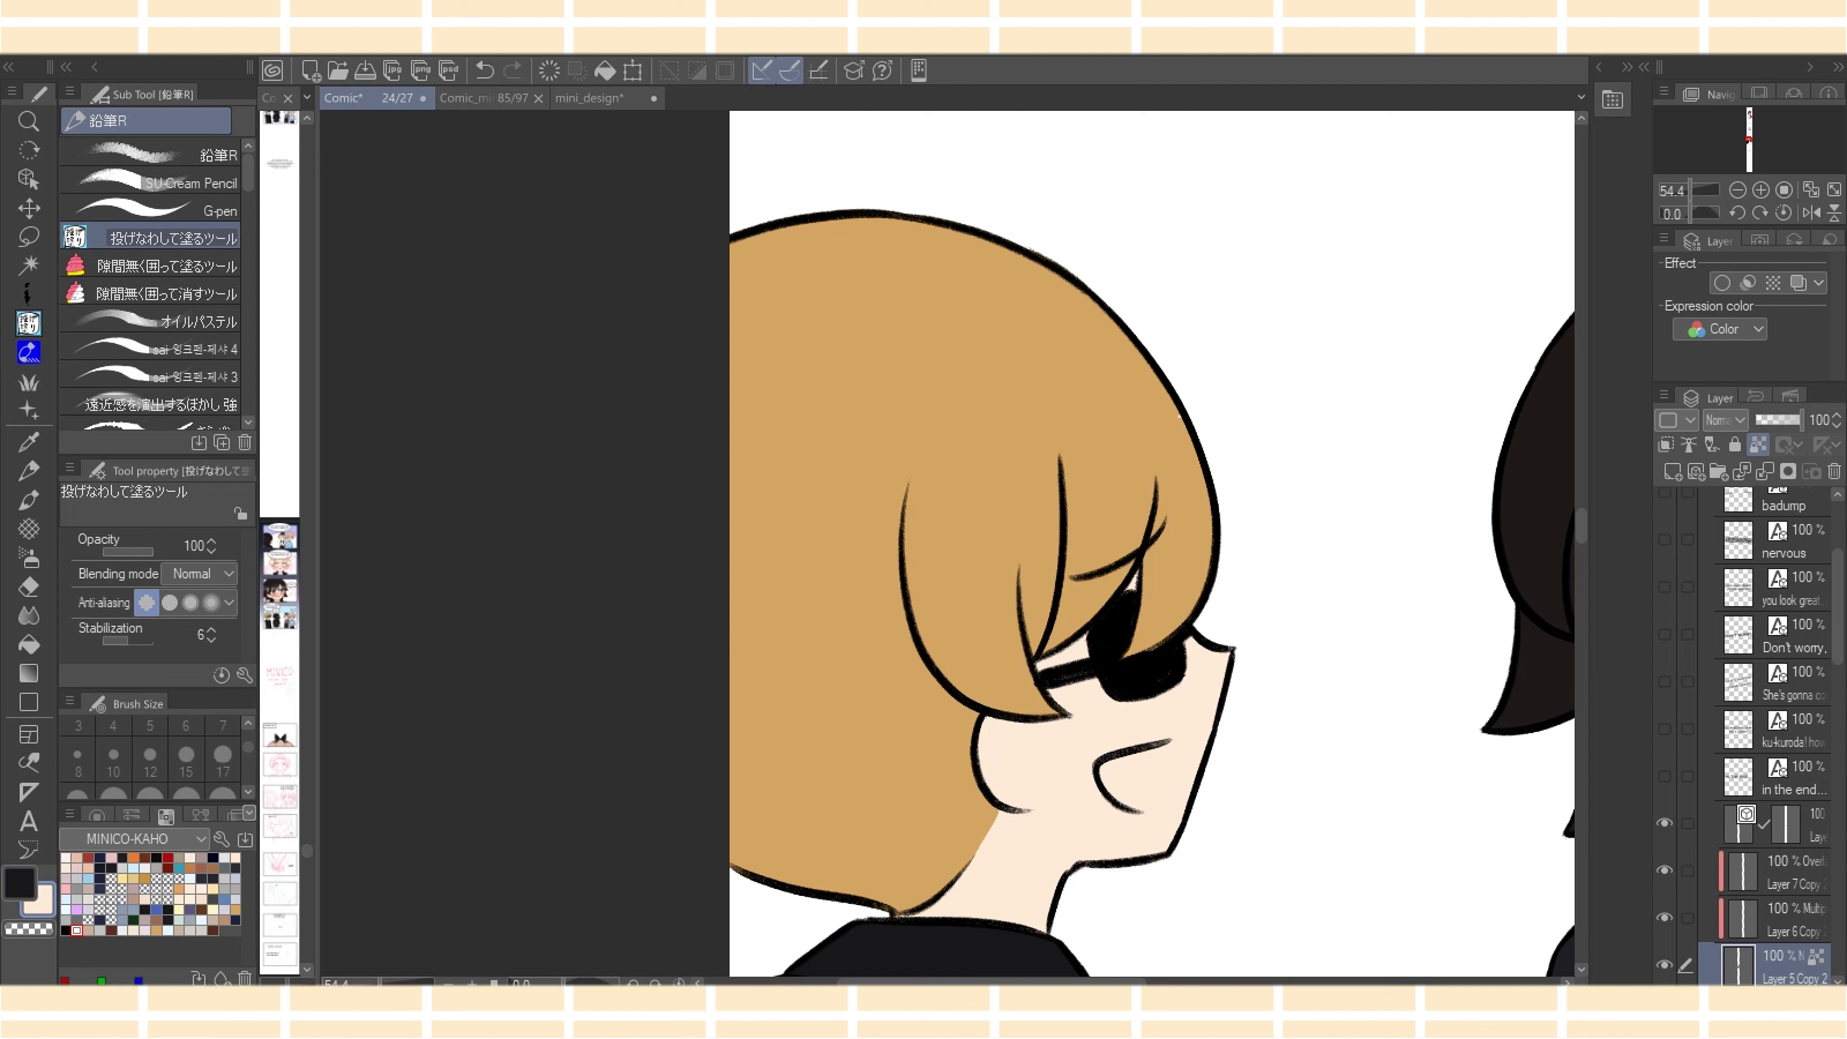
alt+click(1033, 704)
alt+click(1148, 670)
mouse_move(1145, 651)
mouse_down()
mouse_move(1168, 637)
mouse_move(1058, 679)
mouse_move(1095, 676)
mouse_up()
alt+click(1073, 632)
click(111, 858)
mouse_move(1166, 744)
mouse_down()
mouse_move(1105, 760)
mouse_move(1154, 811)
mouse_move(1169, 746)
mouse_up()
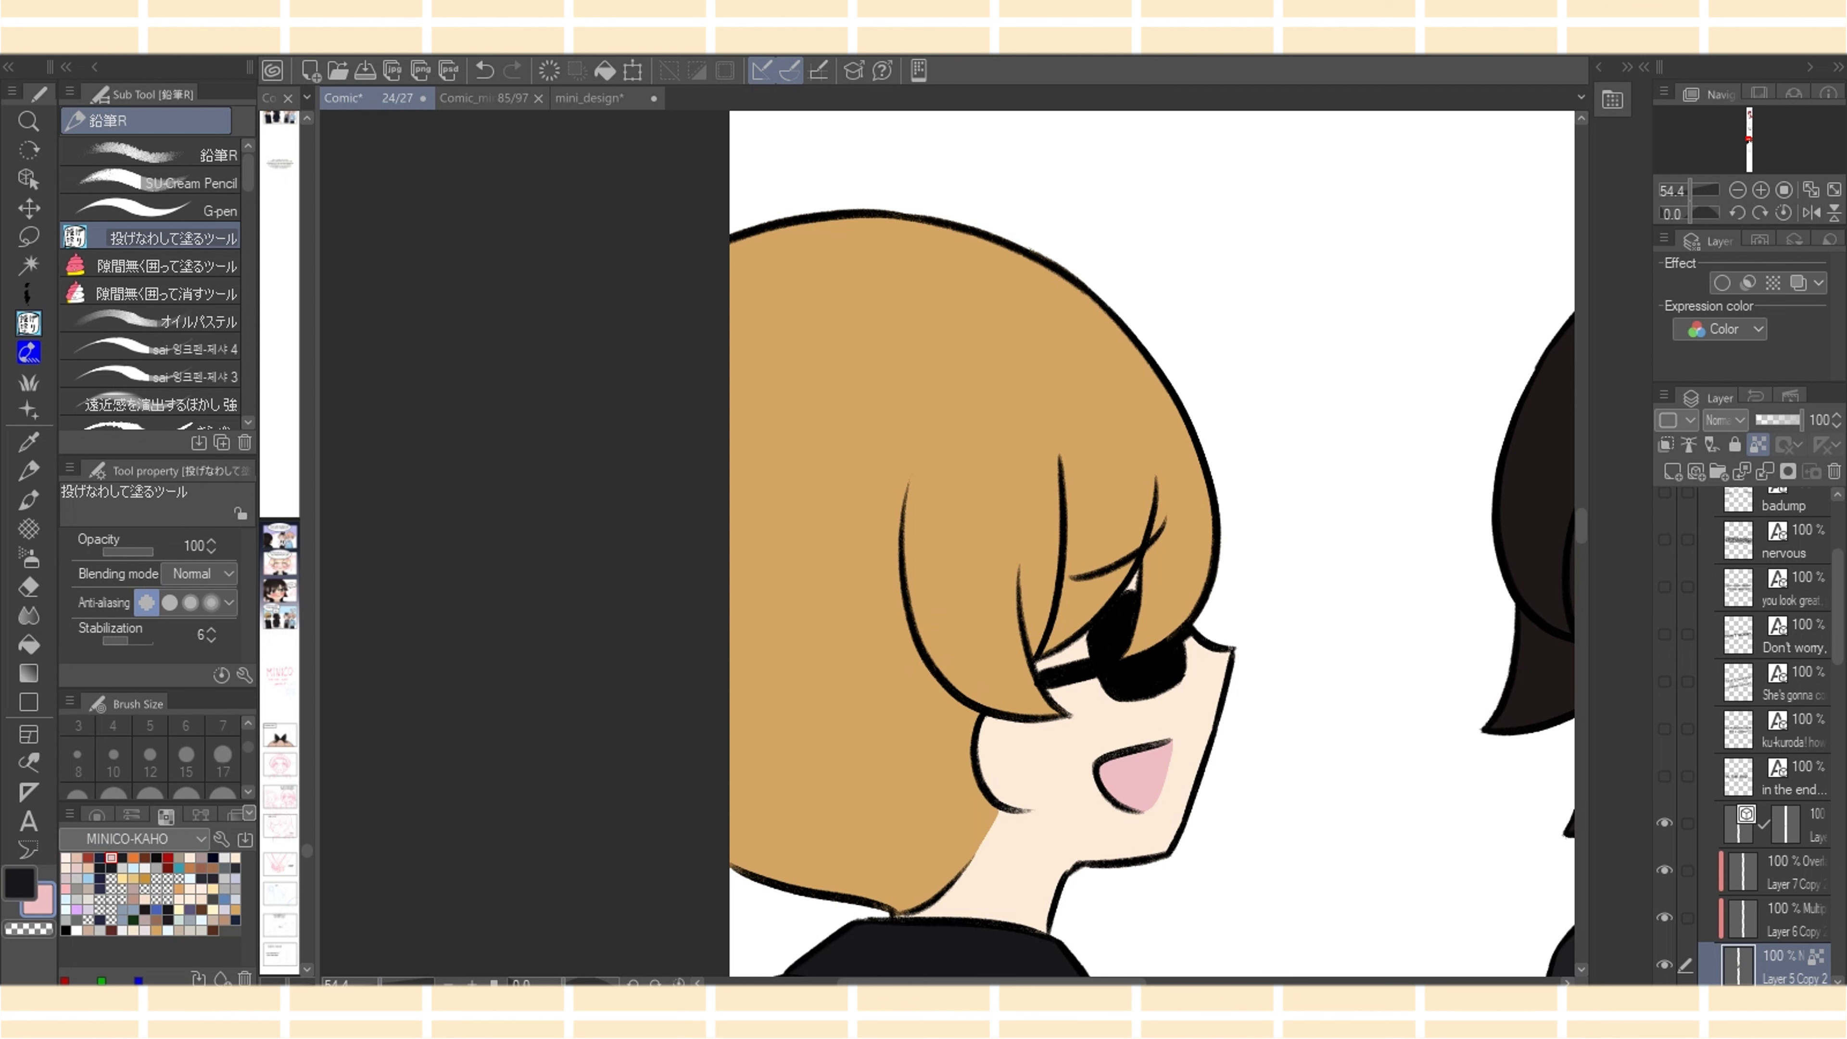
Draw a black shirt collar line across the back-view character's neck above the jacket with SU-Cream Pencil on Layer 8 Copy 2
scroll(946, 542, down, 8)
scroll(946, 542, up, 3)
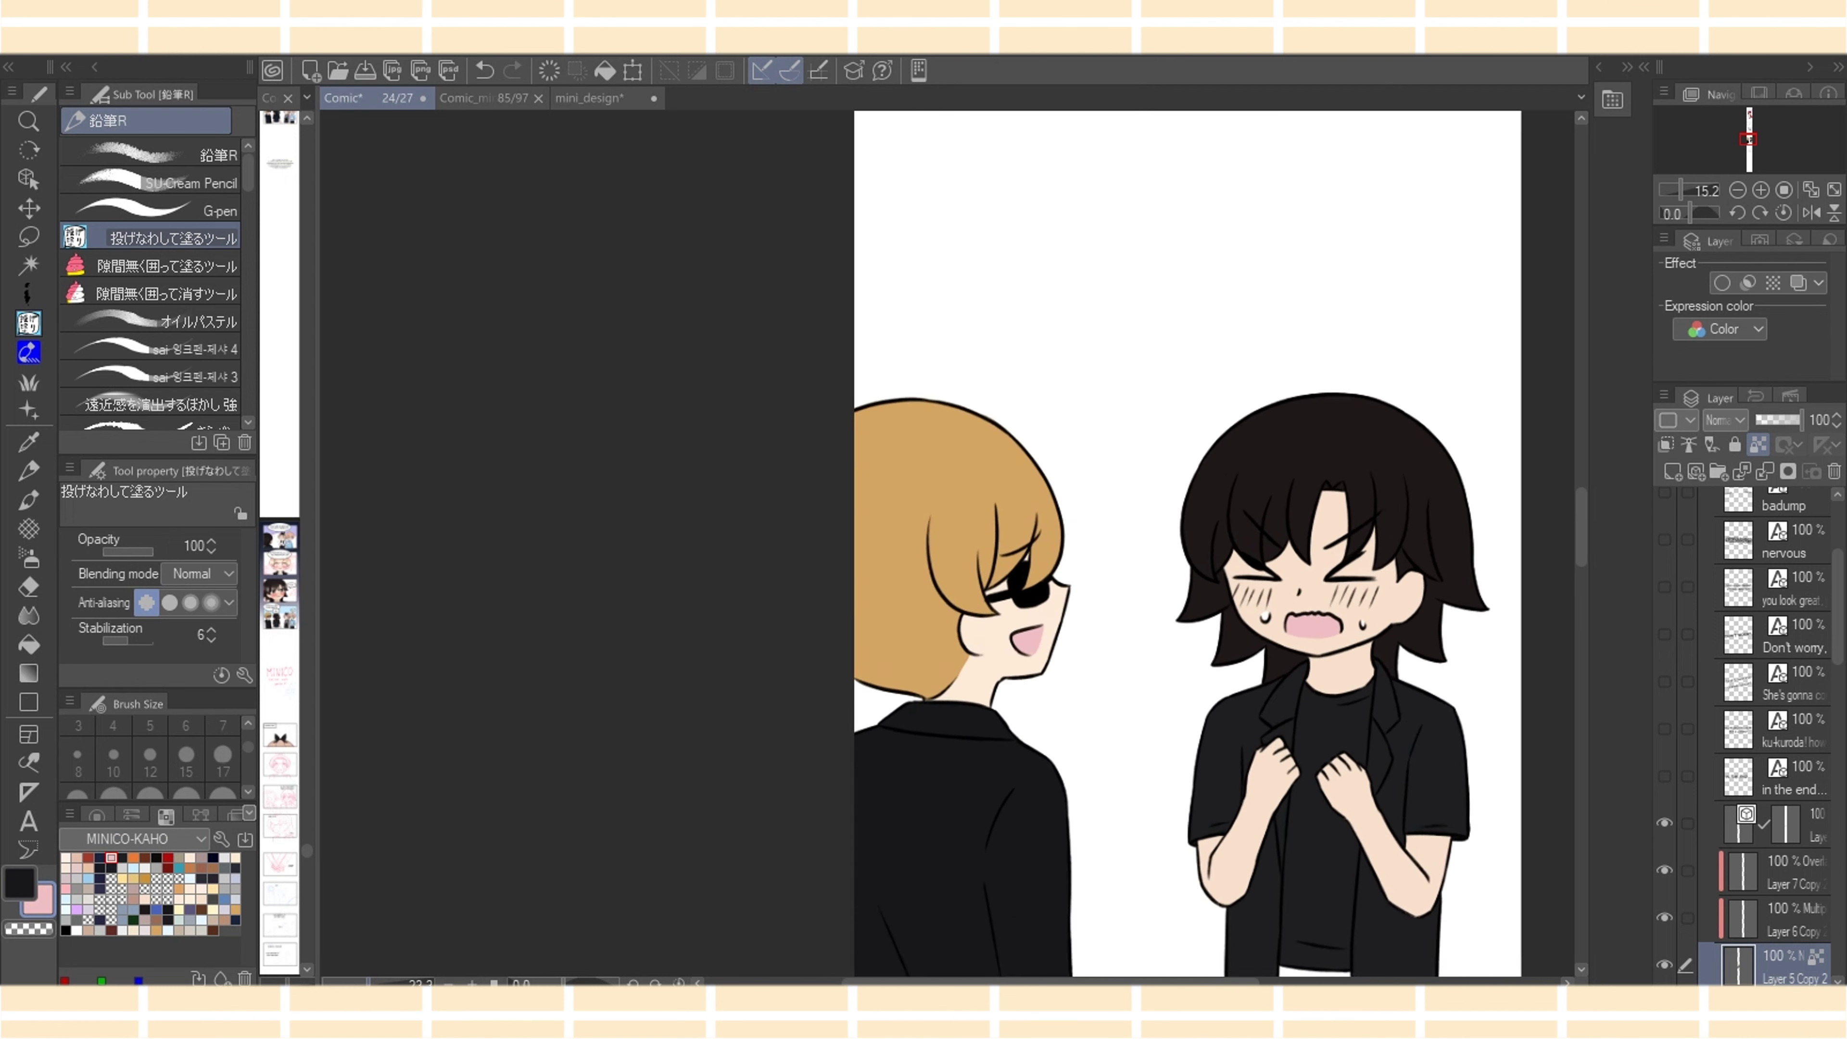
scroll(946, 544, up, 5)
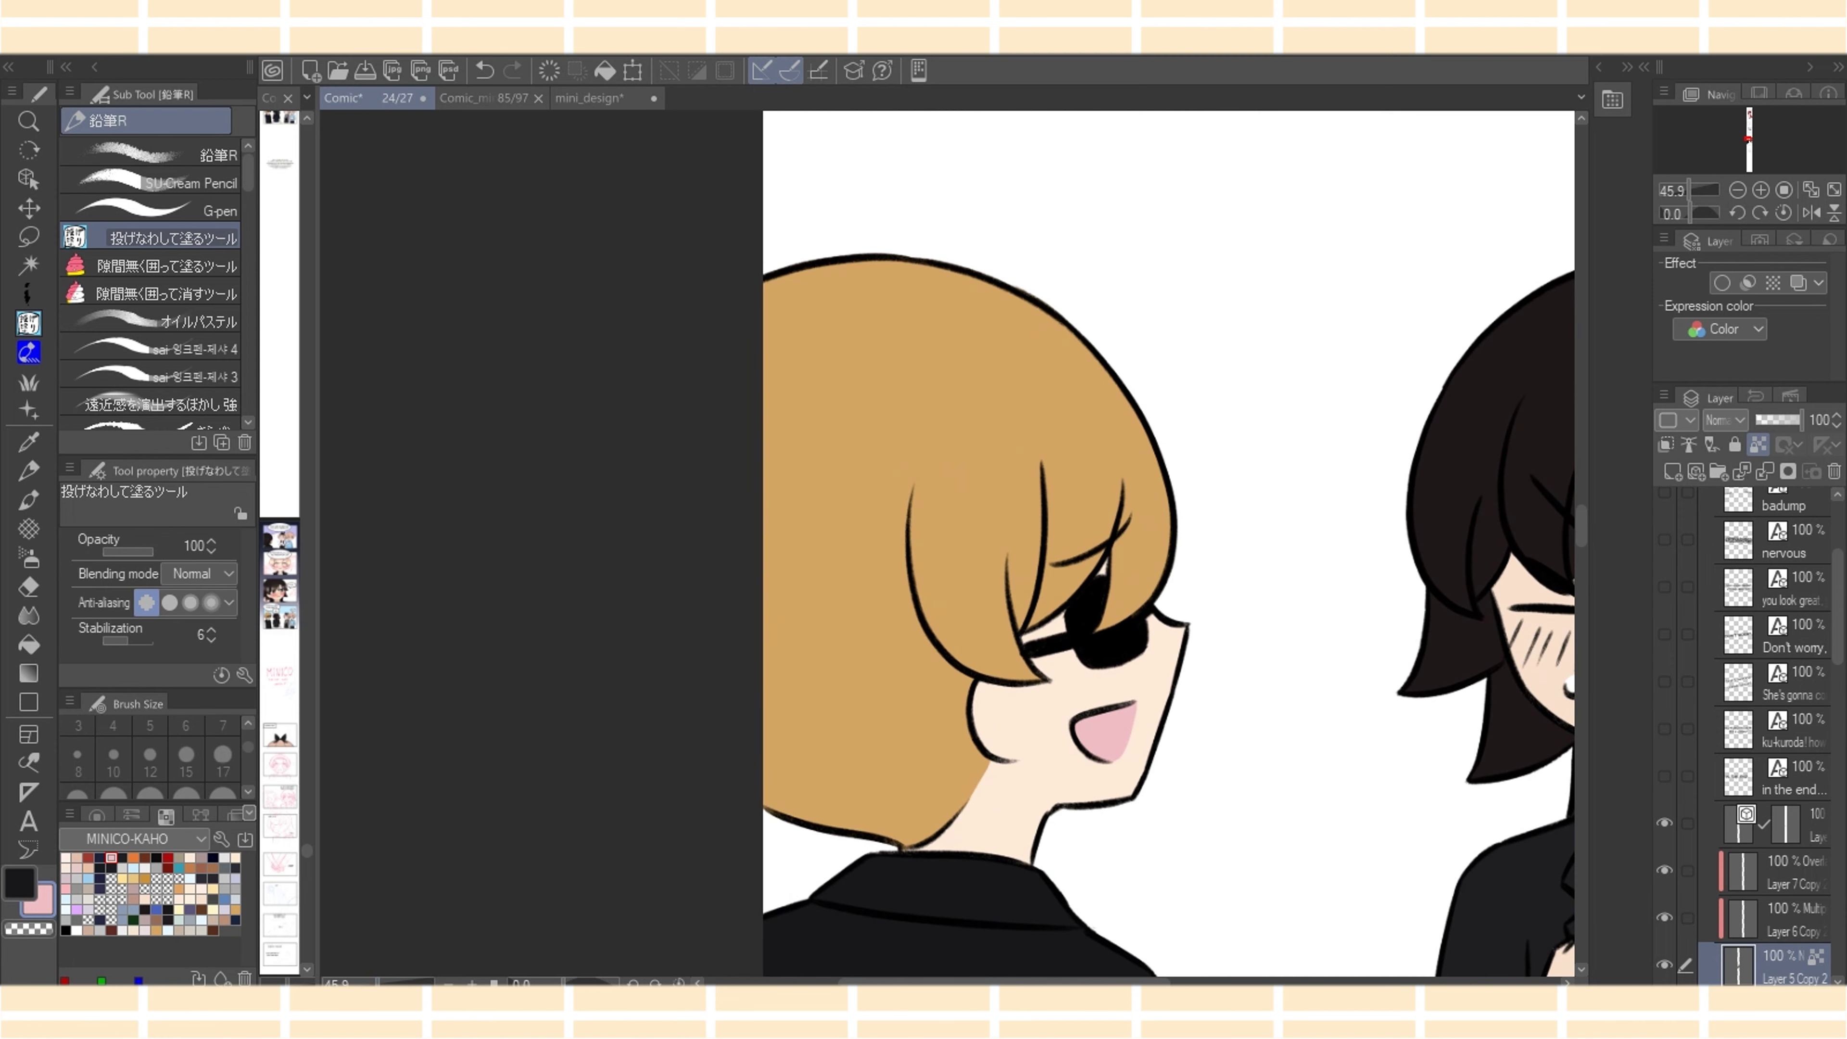
click(1809, 827)
click(149, 180)
click(66, 931)
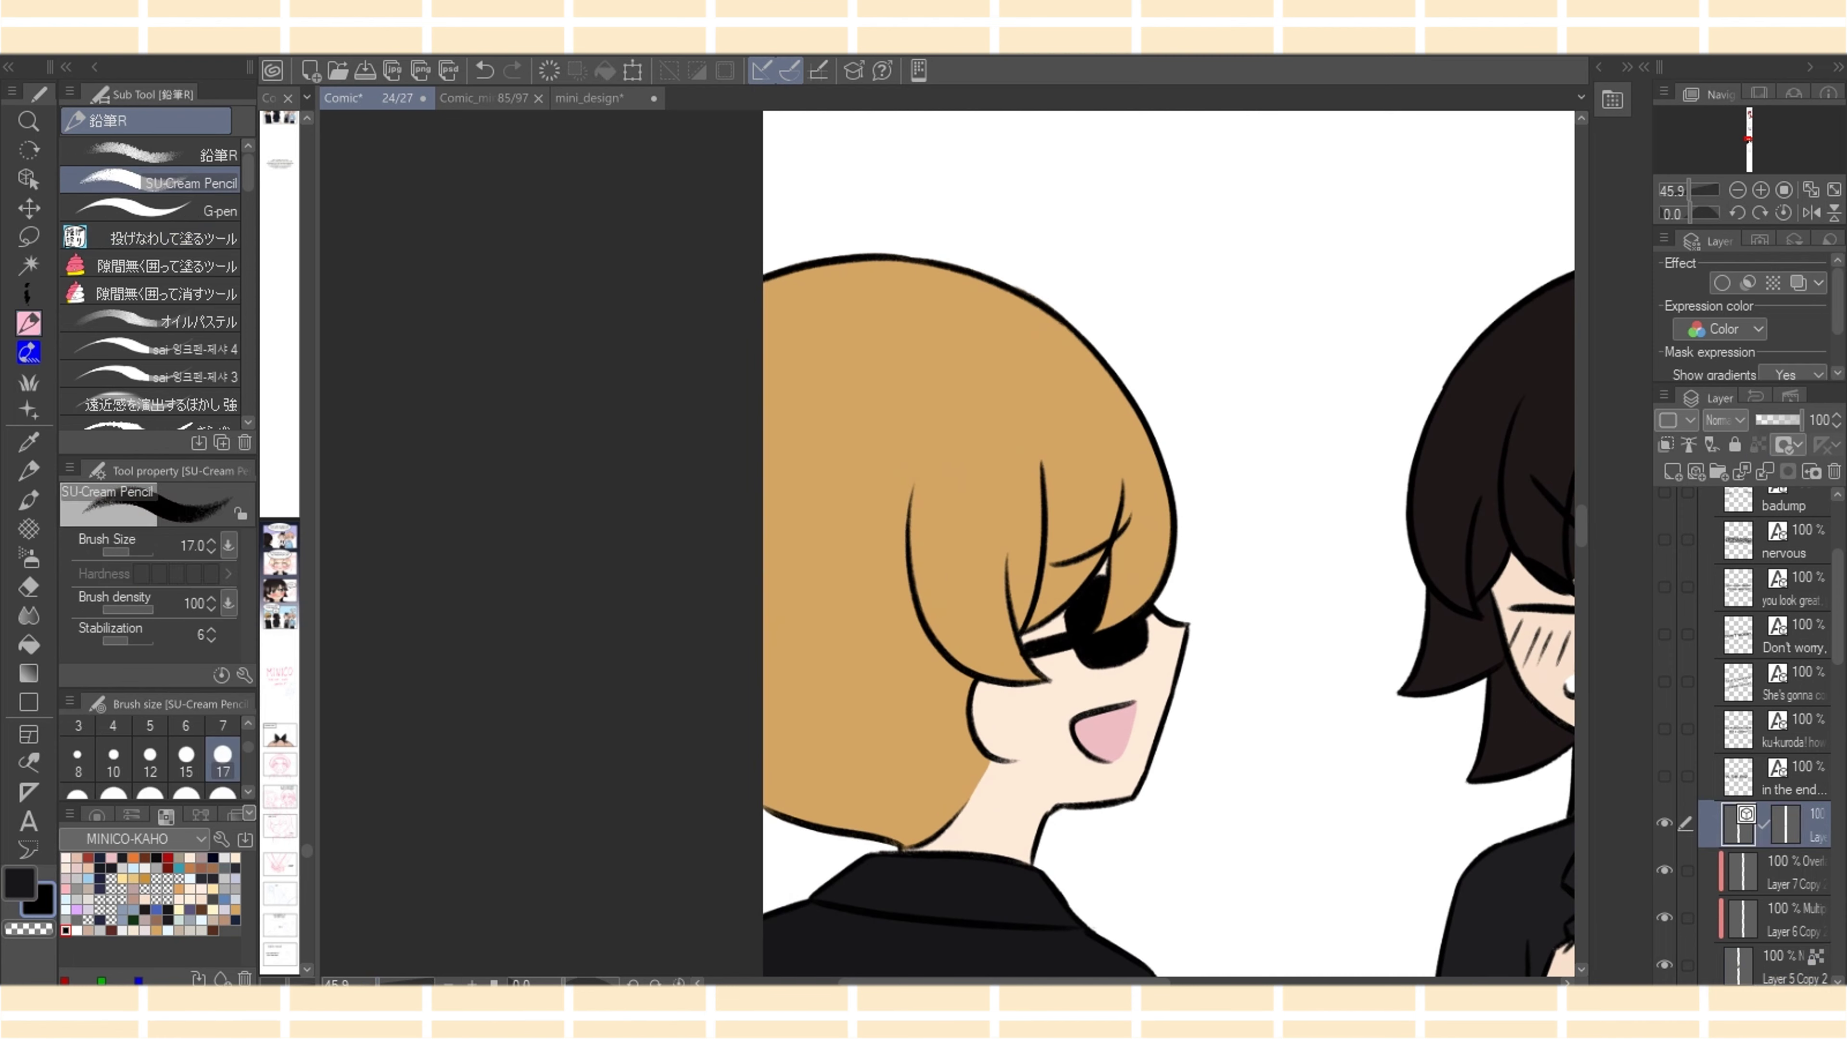
mouse_move(942, 835)
mouse_down()
mouse_move(1030, 851)
mouse_move(899, 845)
mouse_up()
key(ctrl+z)
drag(902, 844, 949, 836)
key(ctrl+z)
key(e)
click(921, 846)
key(ctrl+z)
Fill the shirt collar strip white on Layer 5 Copy 2 with 隙間無く囲って塗るツール, correcting its edges with the neighbouring colours
key(p)
click(1774, 966)
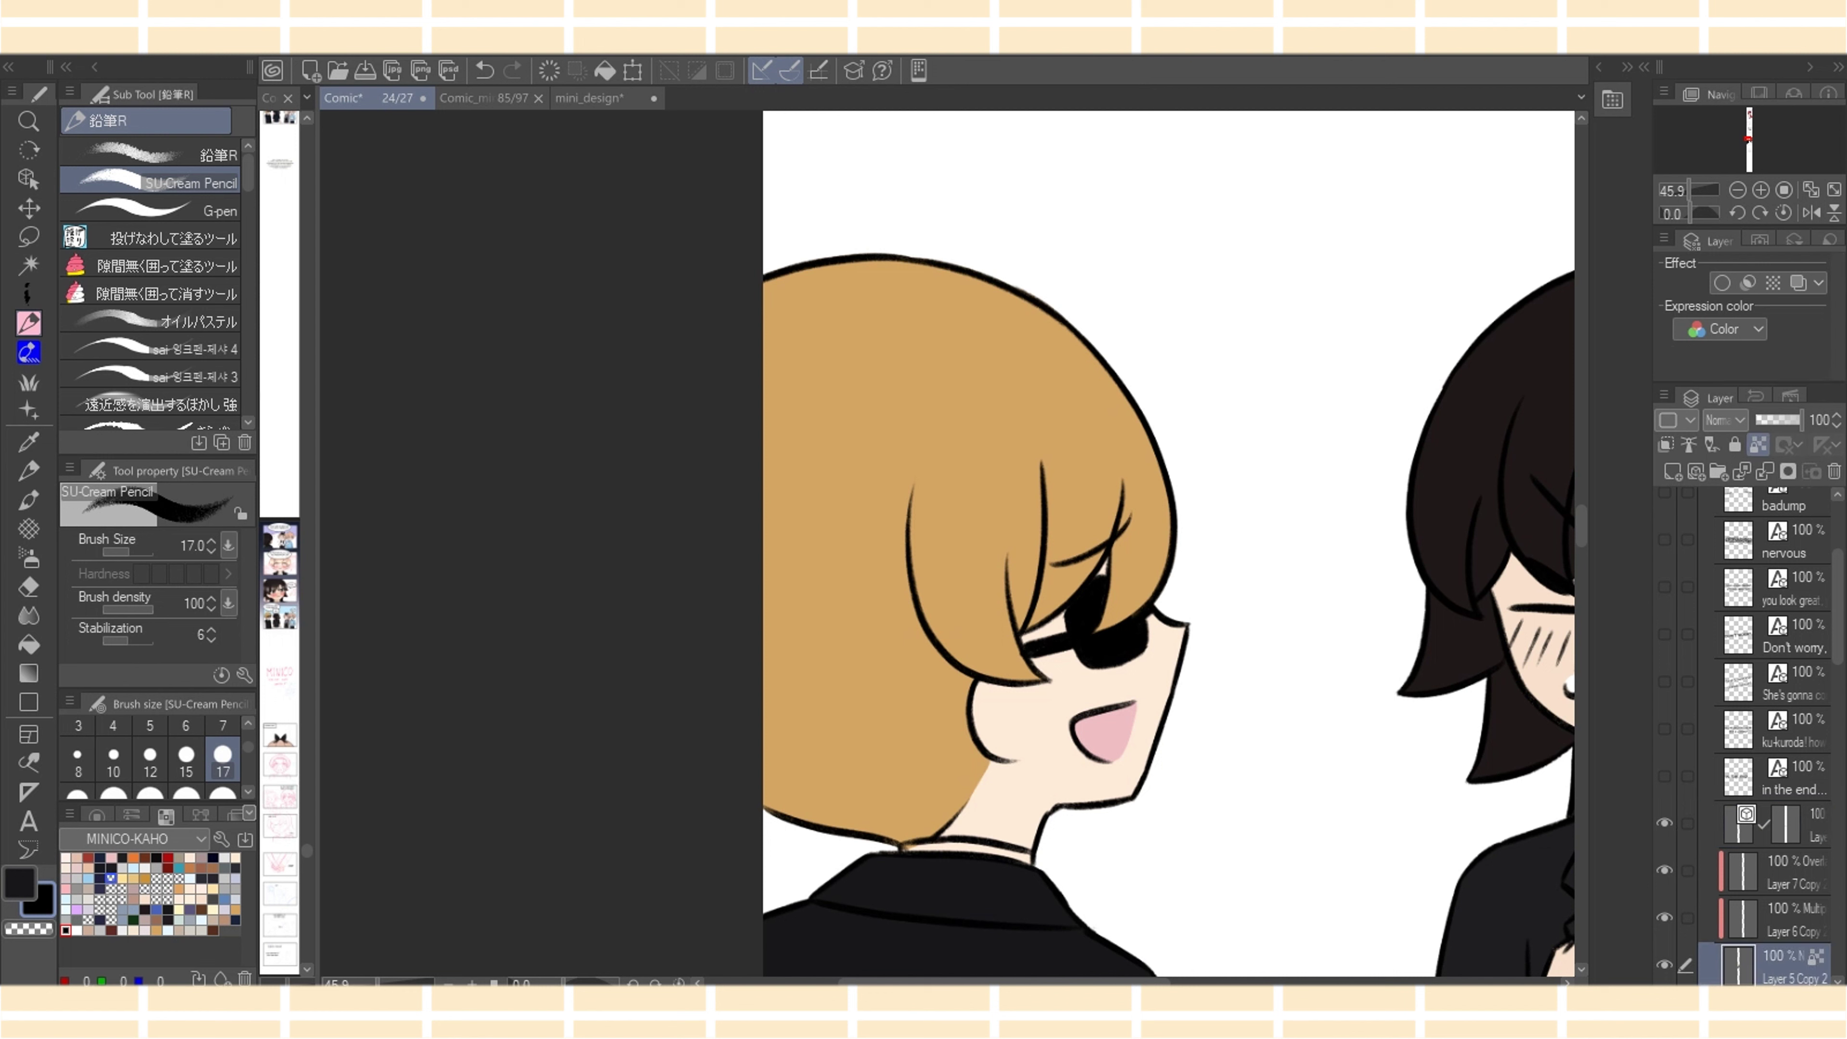
click(76, 930)
click(152, 266)
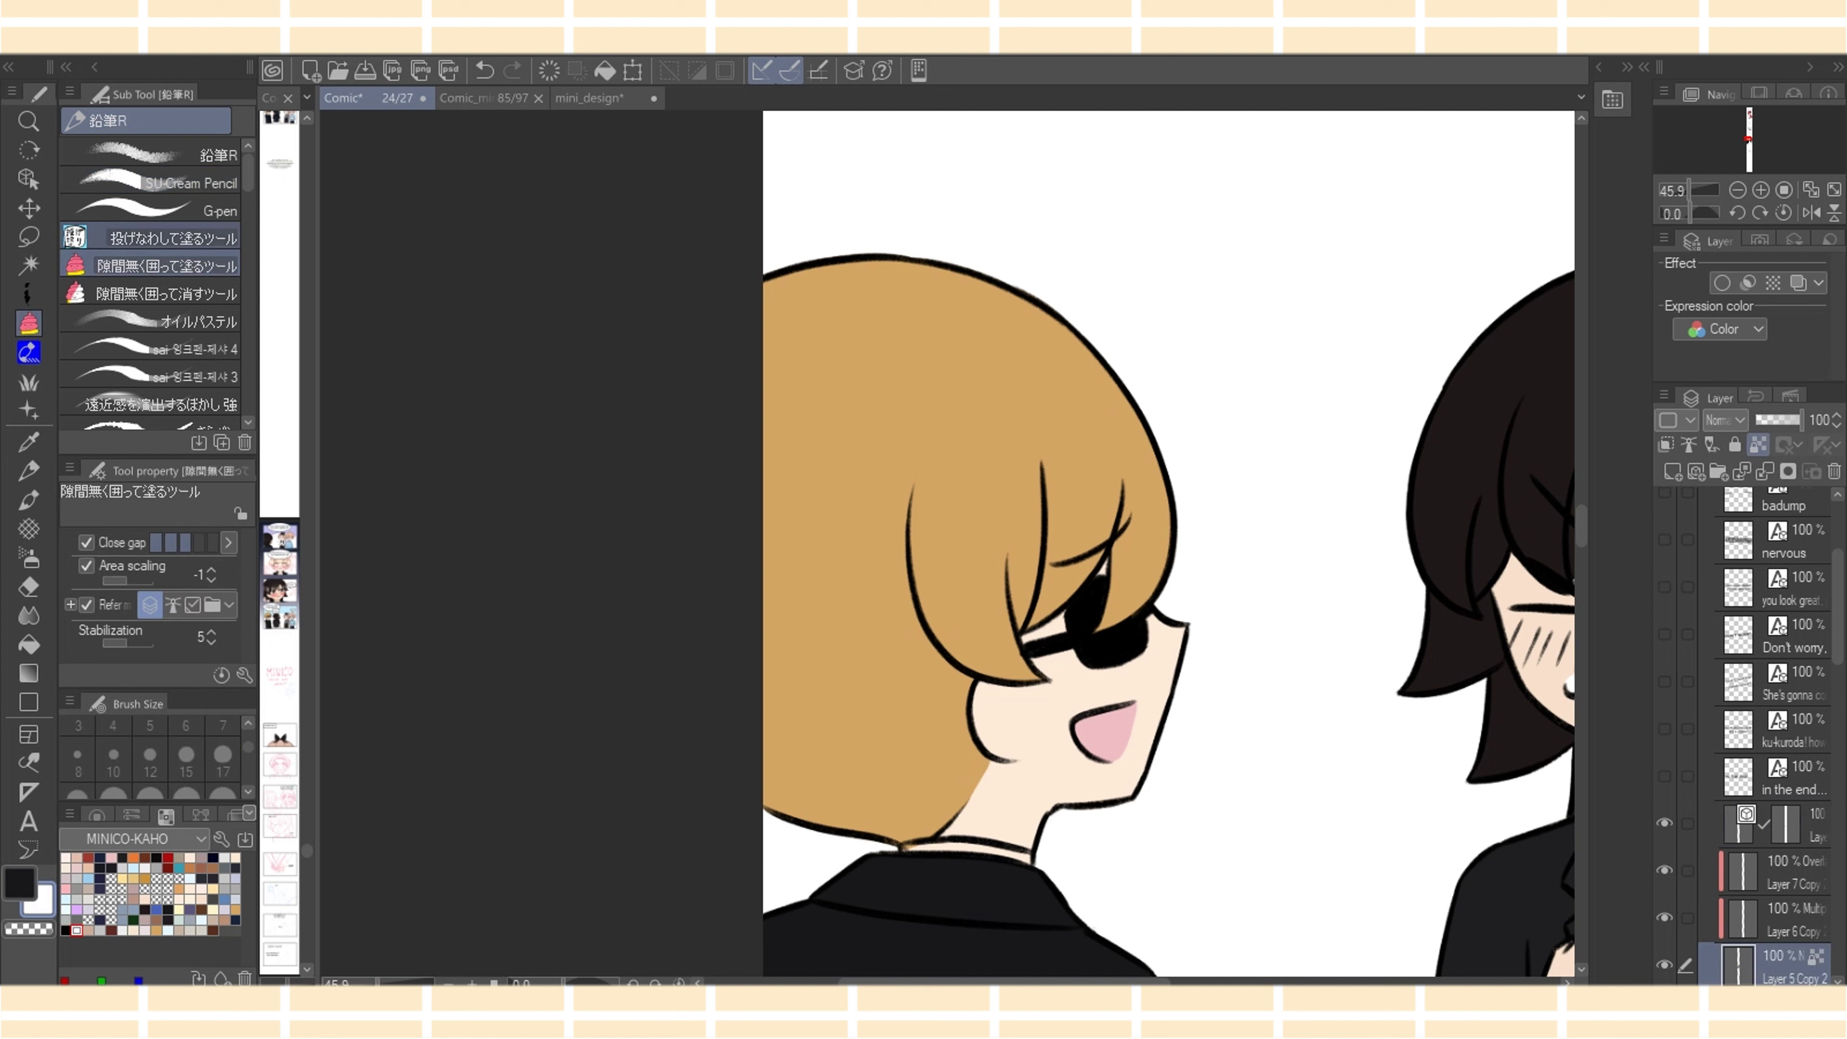
mouse_move(931, 853)
mouse_down()
mouse_move(1039, 864)
mouse_move(901, 846)
mouse_up()
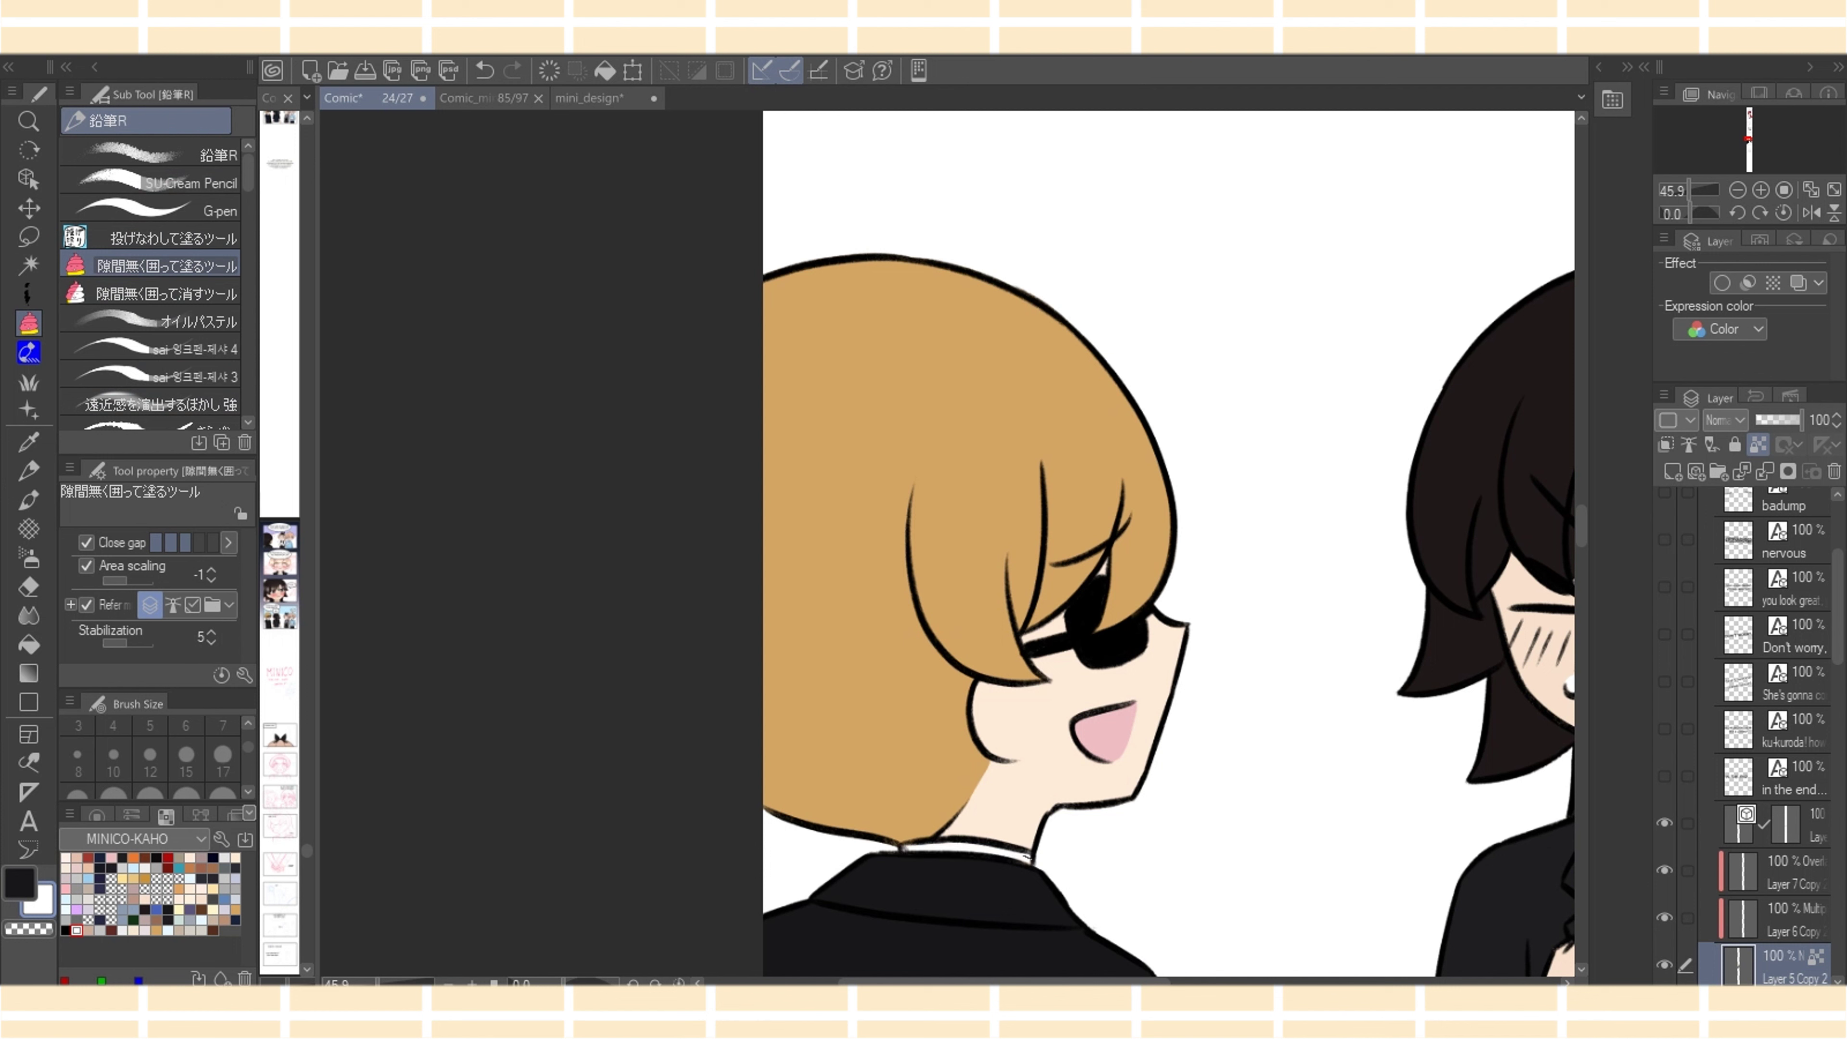
alt+click(1017, 886)
drag(1020, 861, 1044, 869)
alt+click(1009, 854)
alt+click(1016, 885)
drag(888, 846, 874, 888)
Move the end control point of the nape hair stroke on Layer 8 Copy 2 so it meets the shirt collar line
click(28, 179)
click(888, 841)
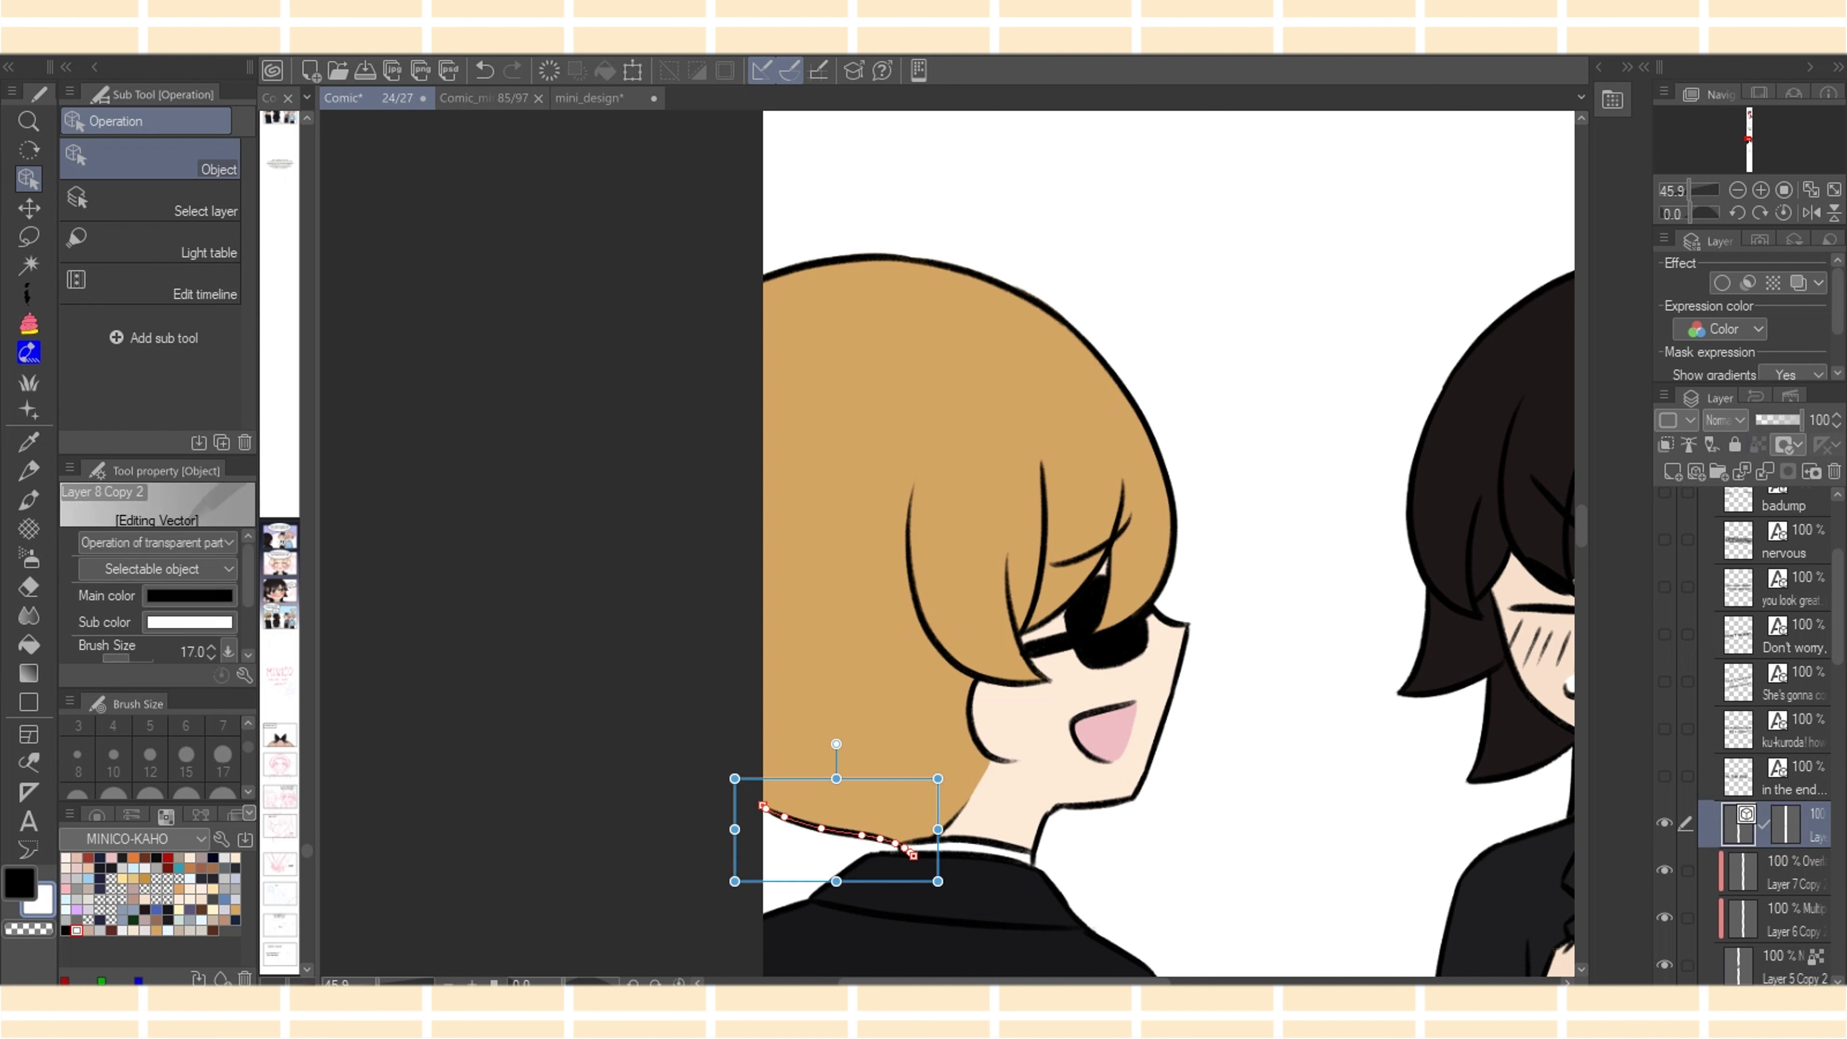
drag(911, 853, 900, 852)
key(ctrl+d)
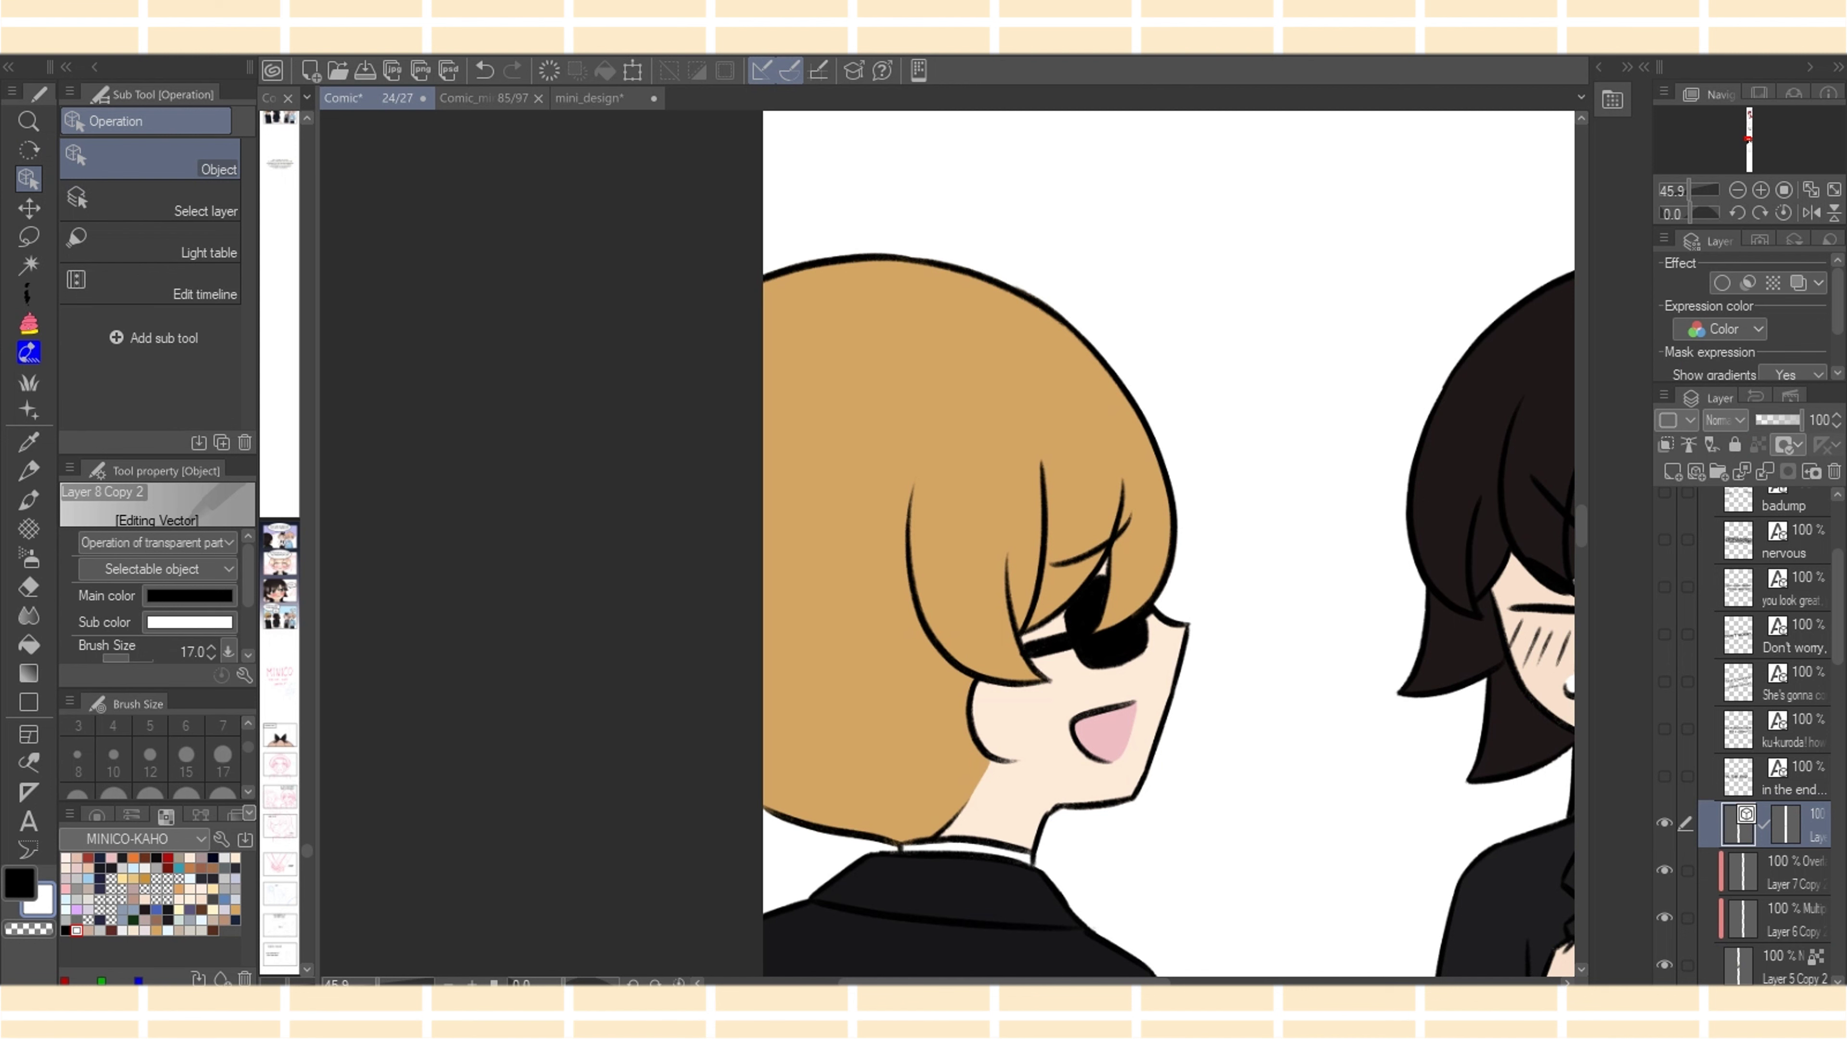
scroll(948, 544, down, 6)
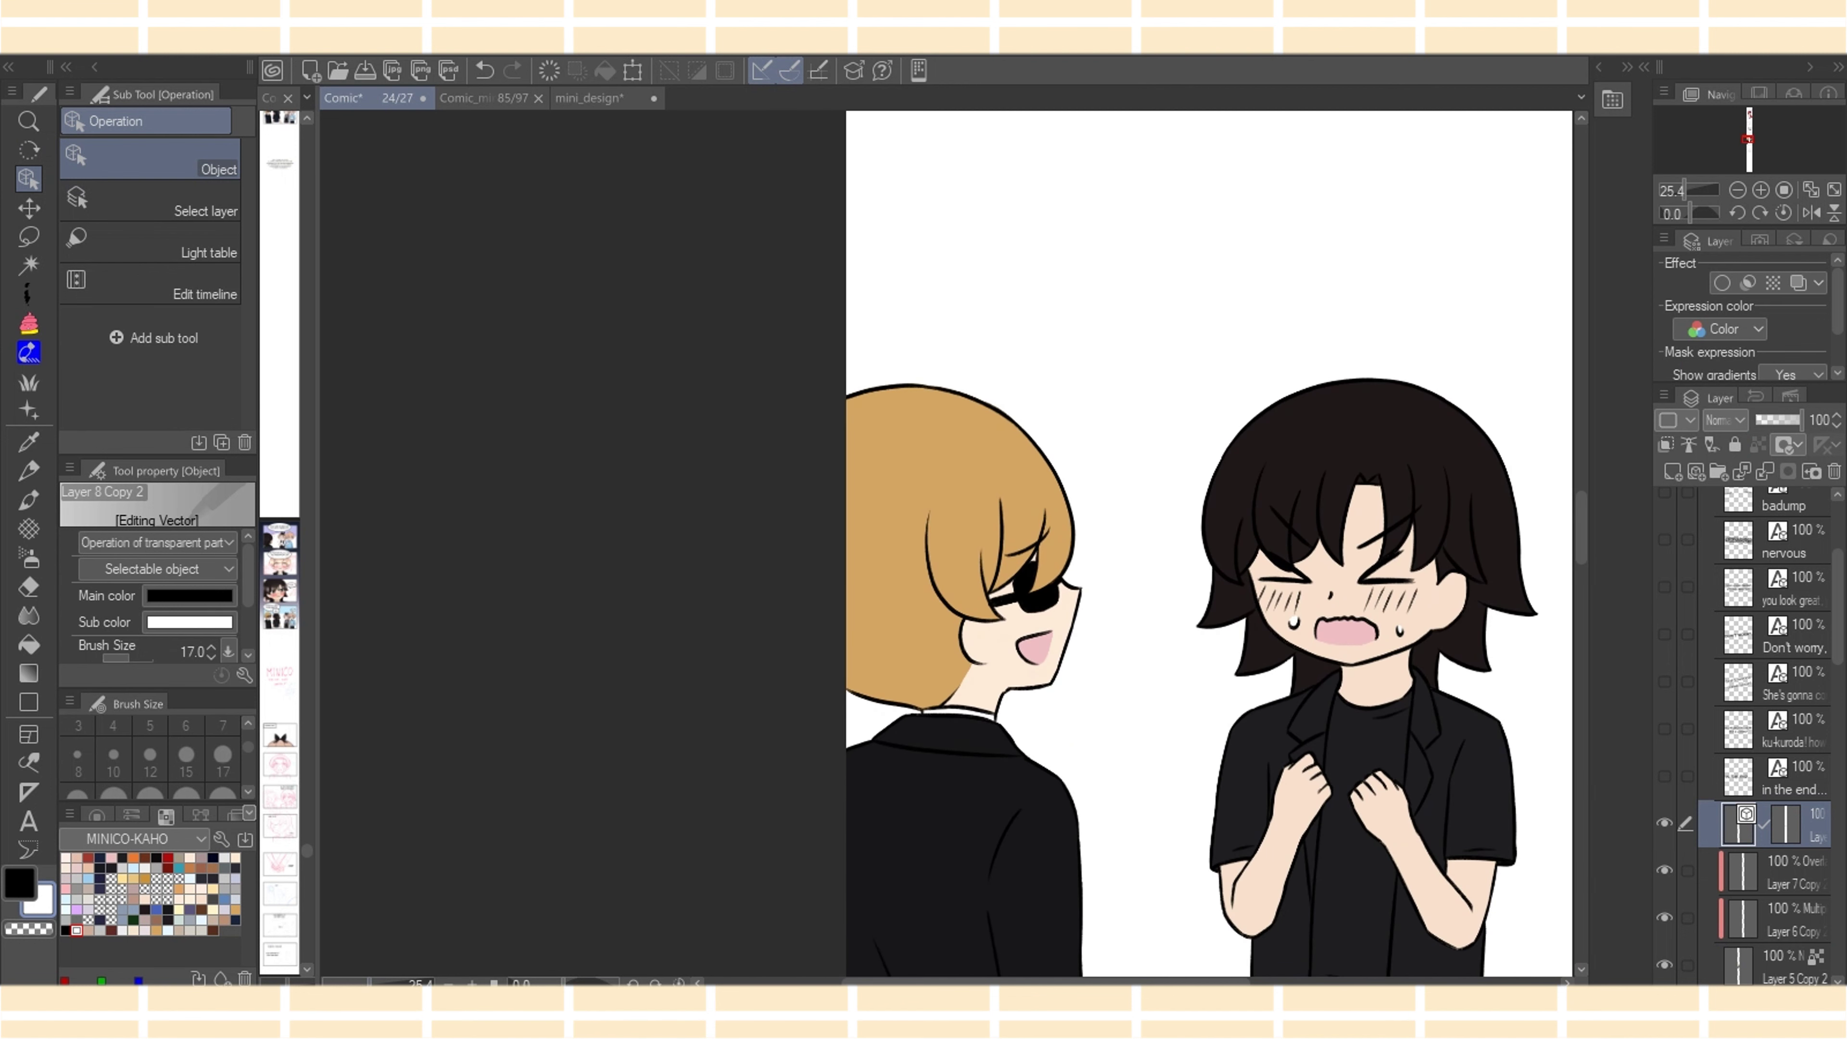
drag(1046, 982, 1114, 982)
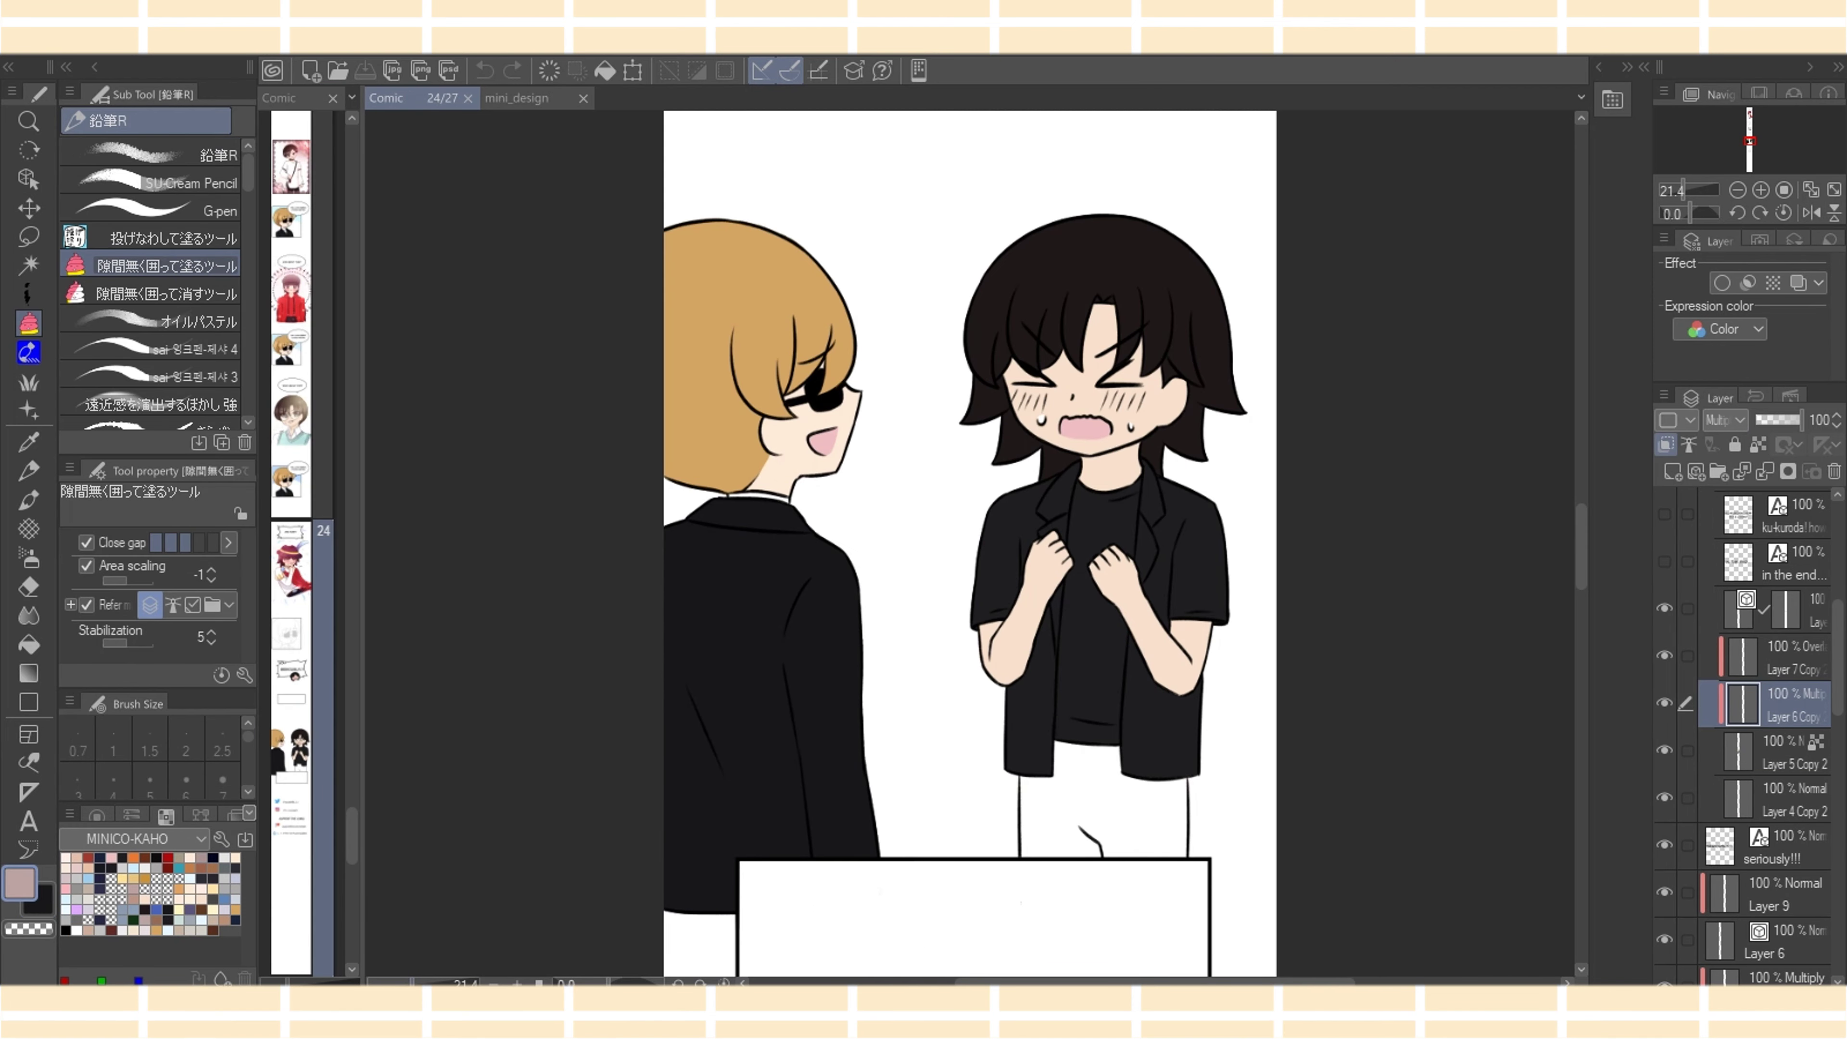
Shade the flustered character's left-side hair locks on the Multiply layer using the enclose-and-fill brush
scroll(971, 546, up, 2)
scroll(971, 546, up, 2)
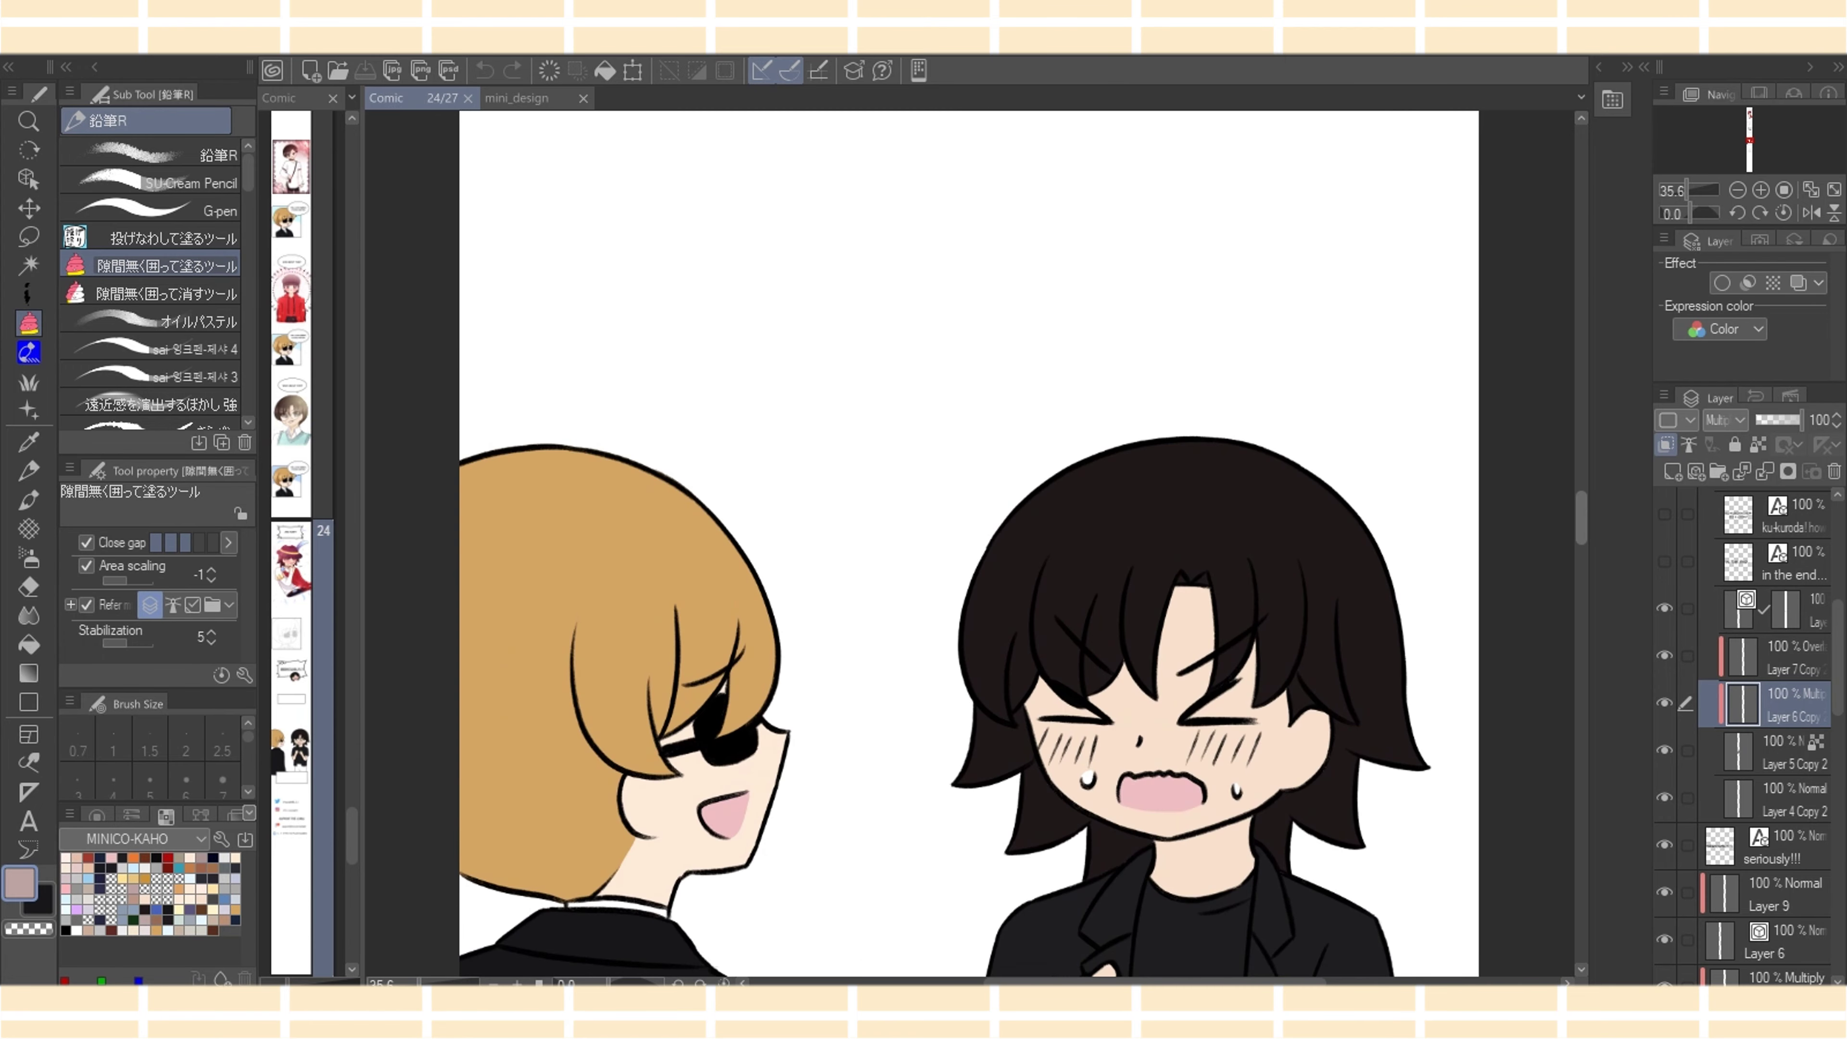
scroll(1023, 545, down, 1)
drag(1040, 544, 1013, 662)
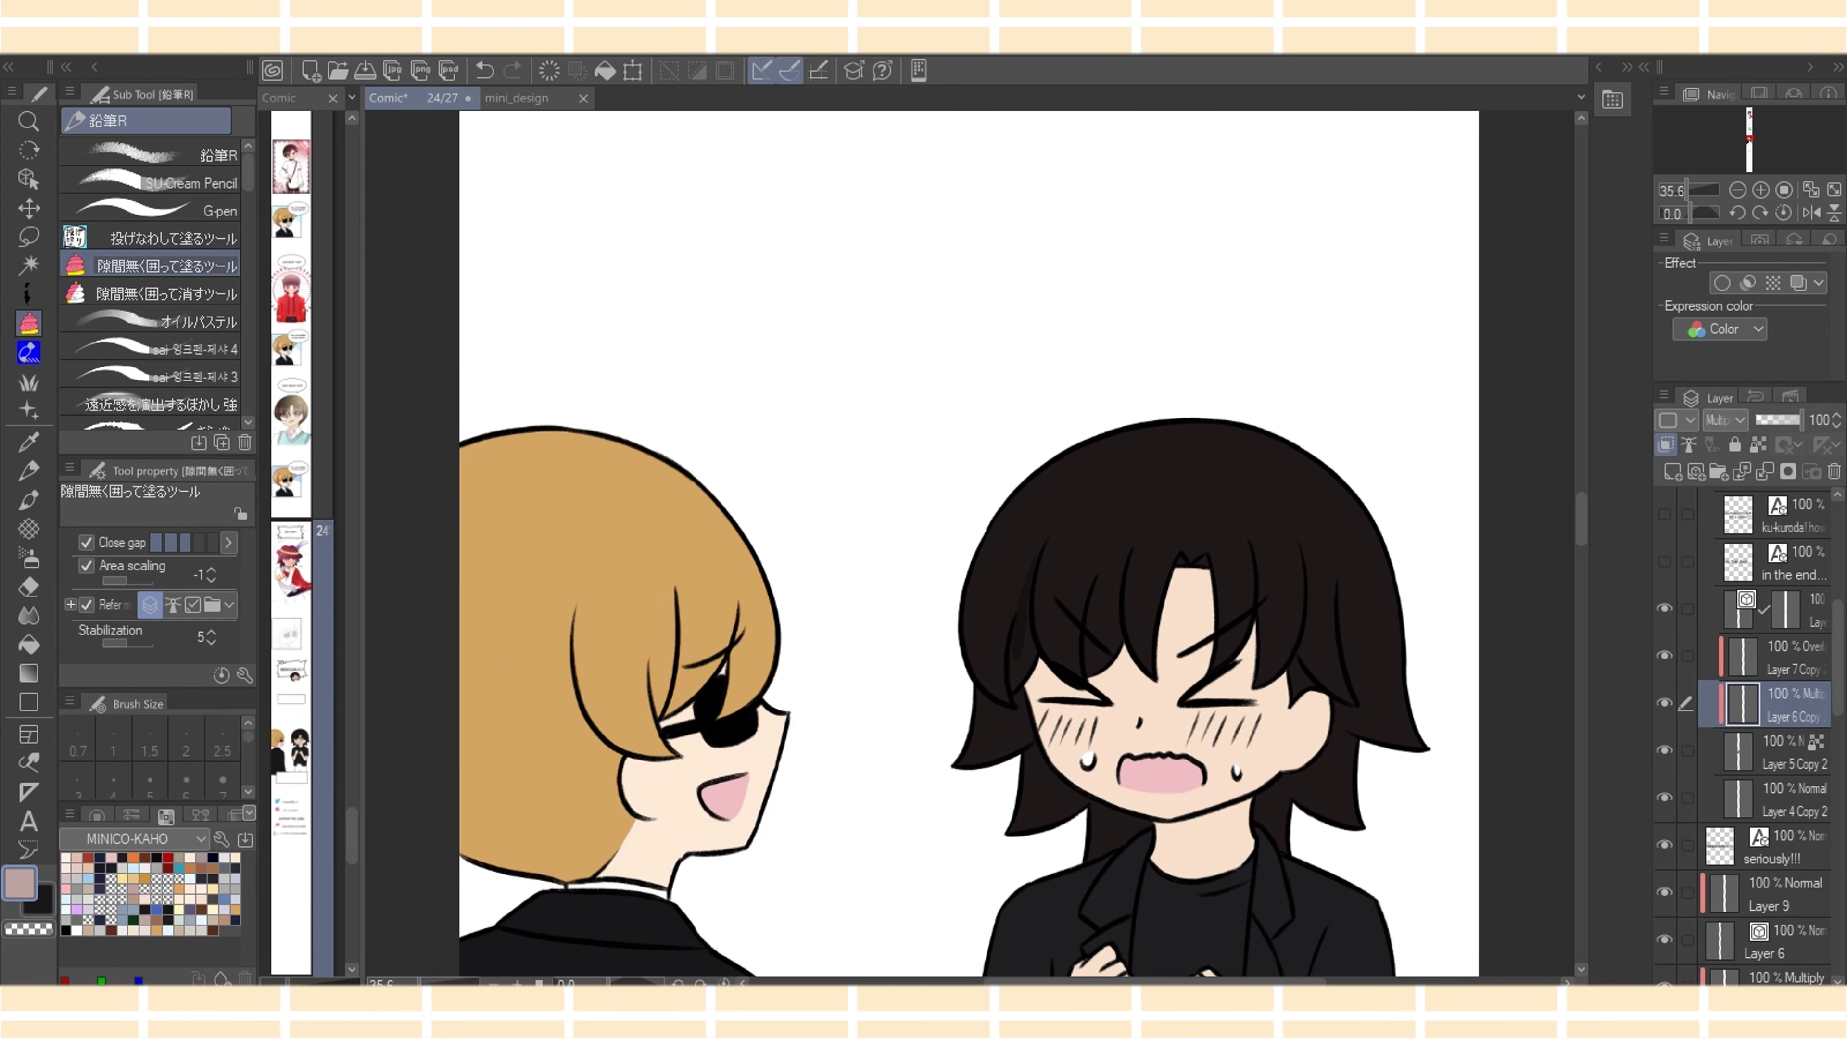
drag(1155, 982, 1212, 982)
scroll(970, 545, up, 2)
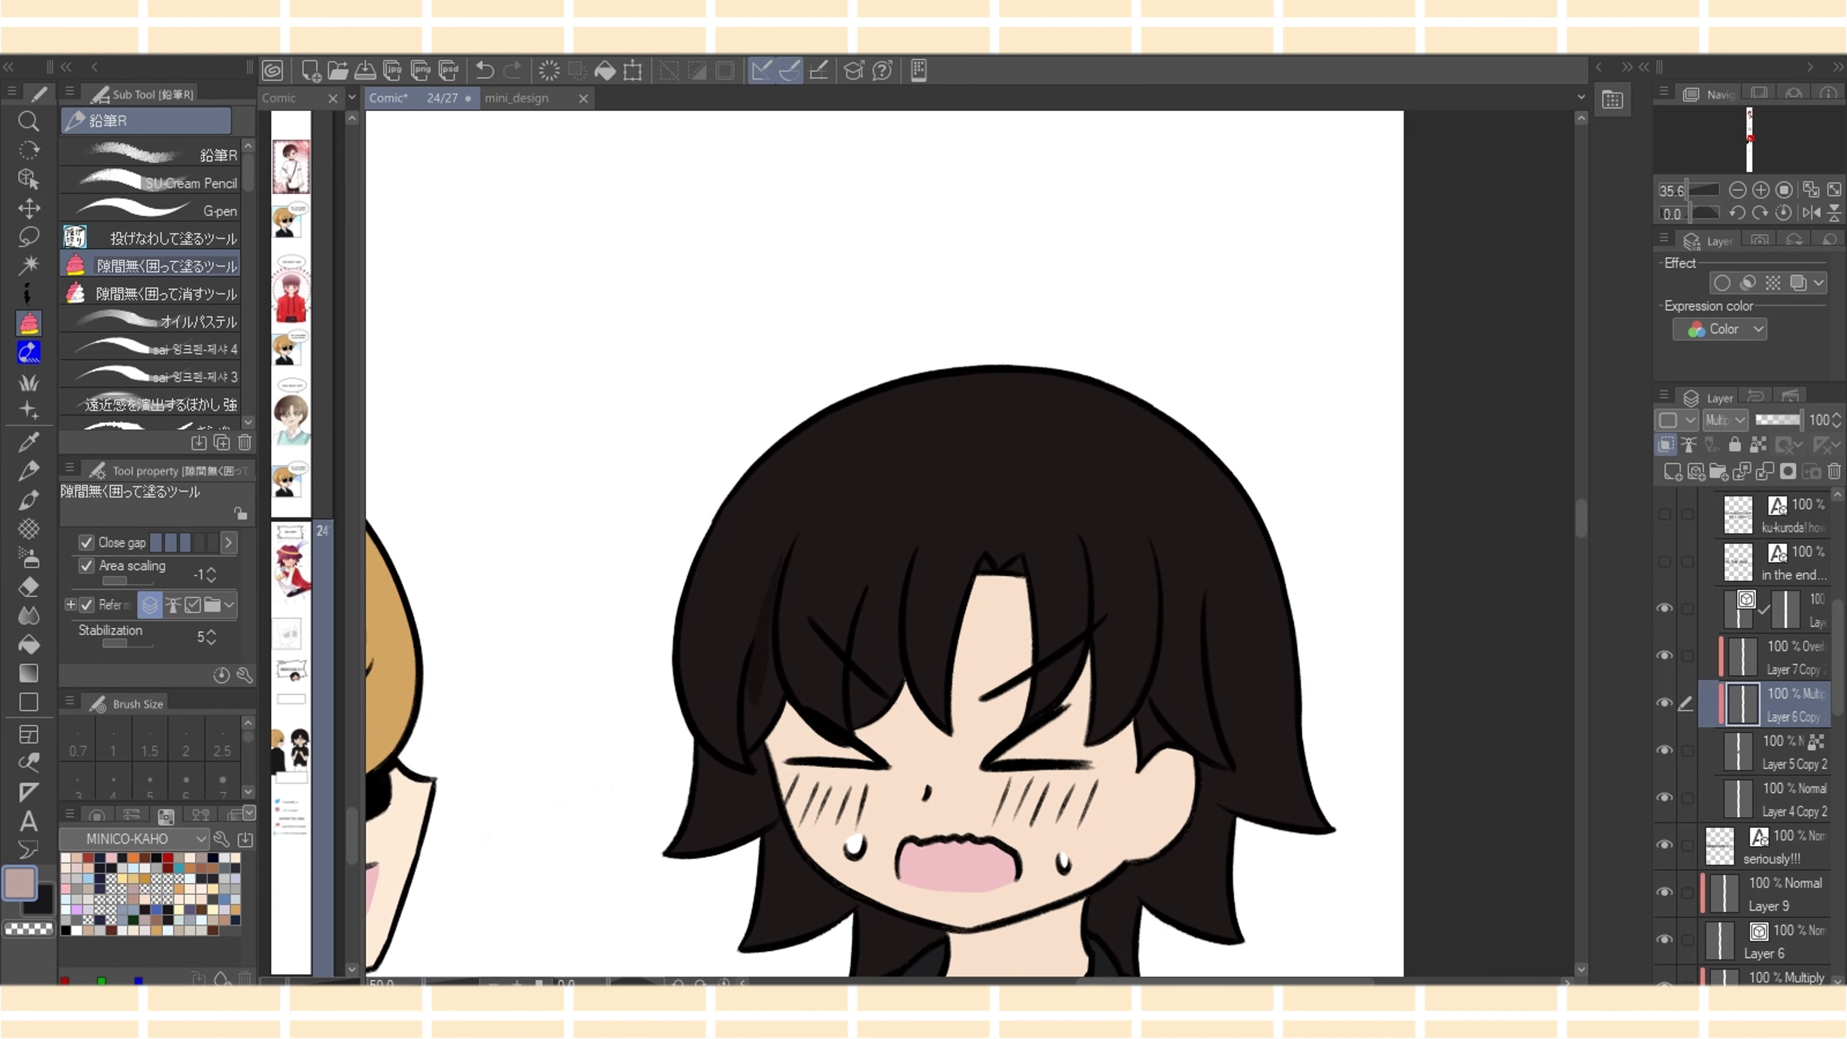
scroll(971, 553, up, 1)
mouse_move(739, 624)
mouse_down()
mouse_move(740, 670)
mouse_move(703, 738)
mouse_move(705, 719)
mouse_up()
drag(707, 710, 730, 848)
drag(708, 785, 741, 876)
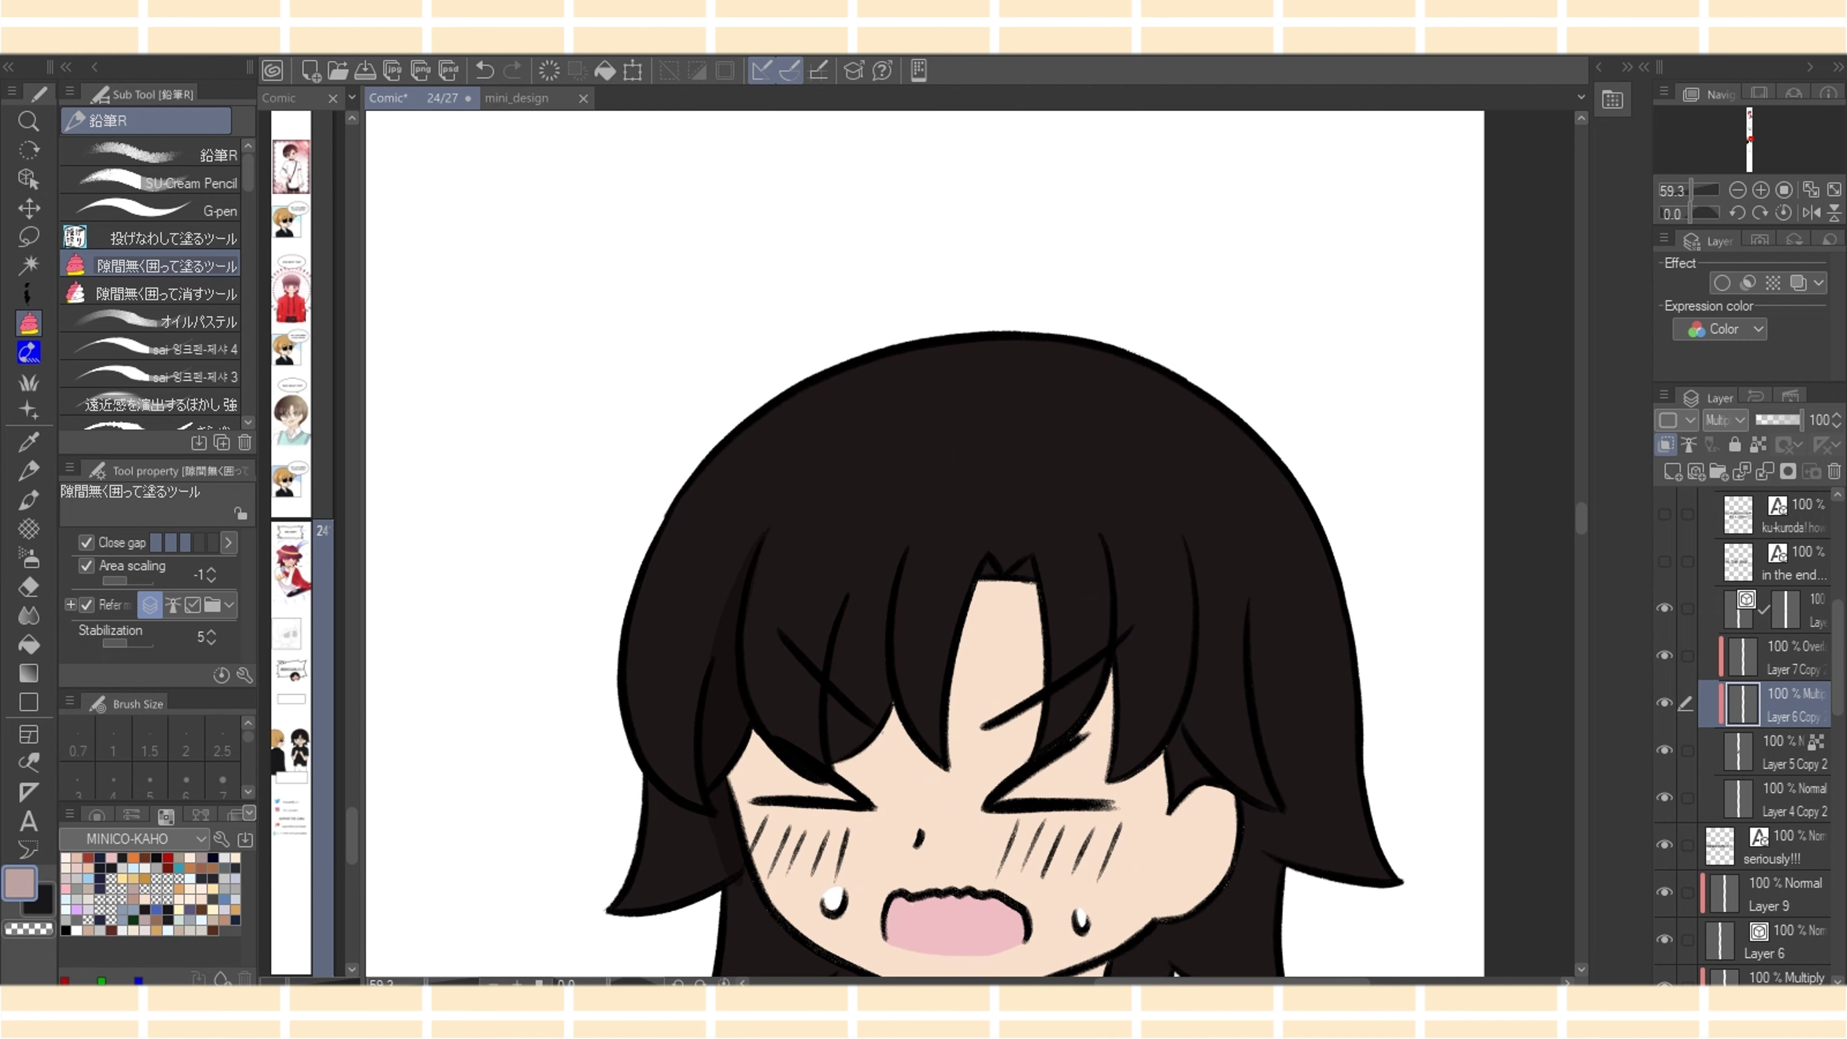
mouse_move(637, 772)
mouse_down()
mouse_move(729, 809)
mouse_move(748, 902)
mouse_up()
Shade the flustered character's lower back hair on both sides of the neck on the Multiply layer
scroll(970, 553, down, 5)
mouse_move(699, 451)
mouse_down()
mouse_move(785, 610)
mouse_move(836, 525)
mouse_move(747, 451)
mouse_up()
mouse_move(813, 553)
mouse_down()
mouse_move(818, 586)
mouse_move(897, 613)
mouse_move(942, 580)
mouse_move(819, 544)
mouse_up()
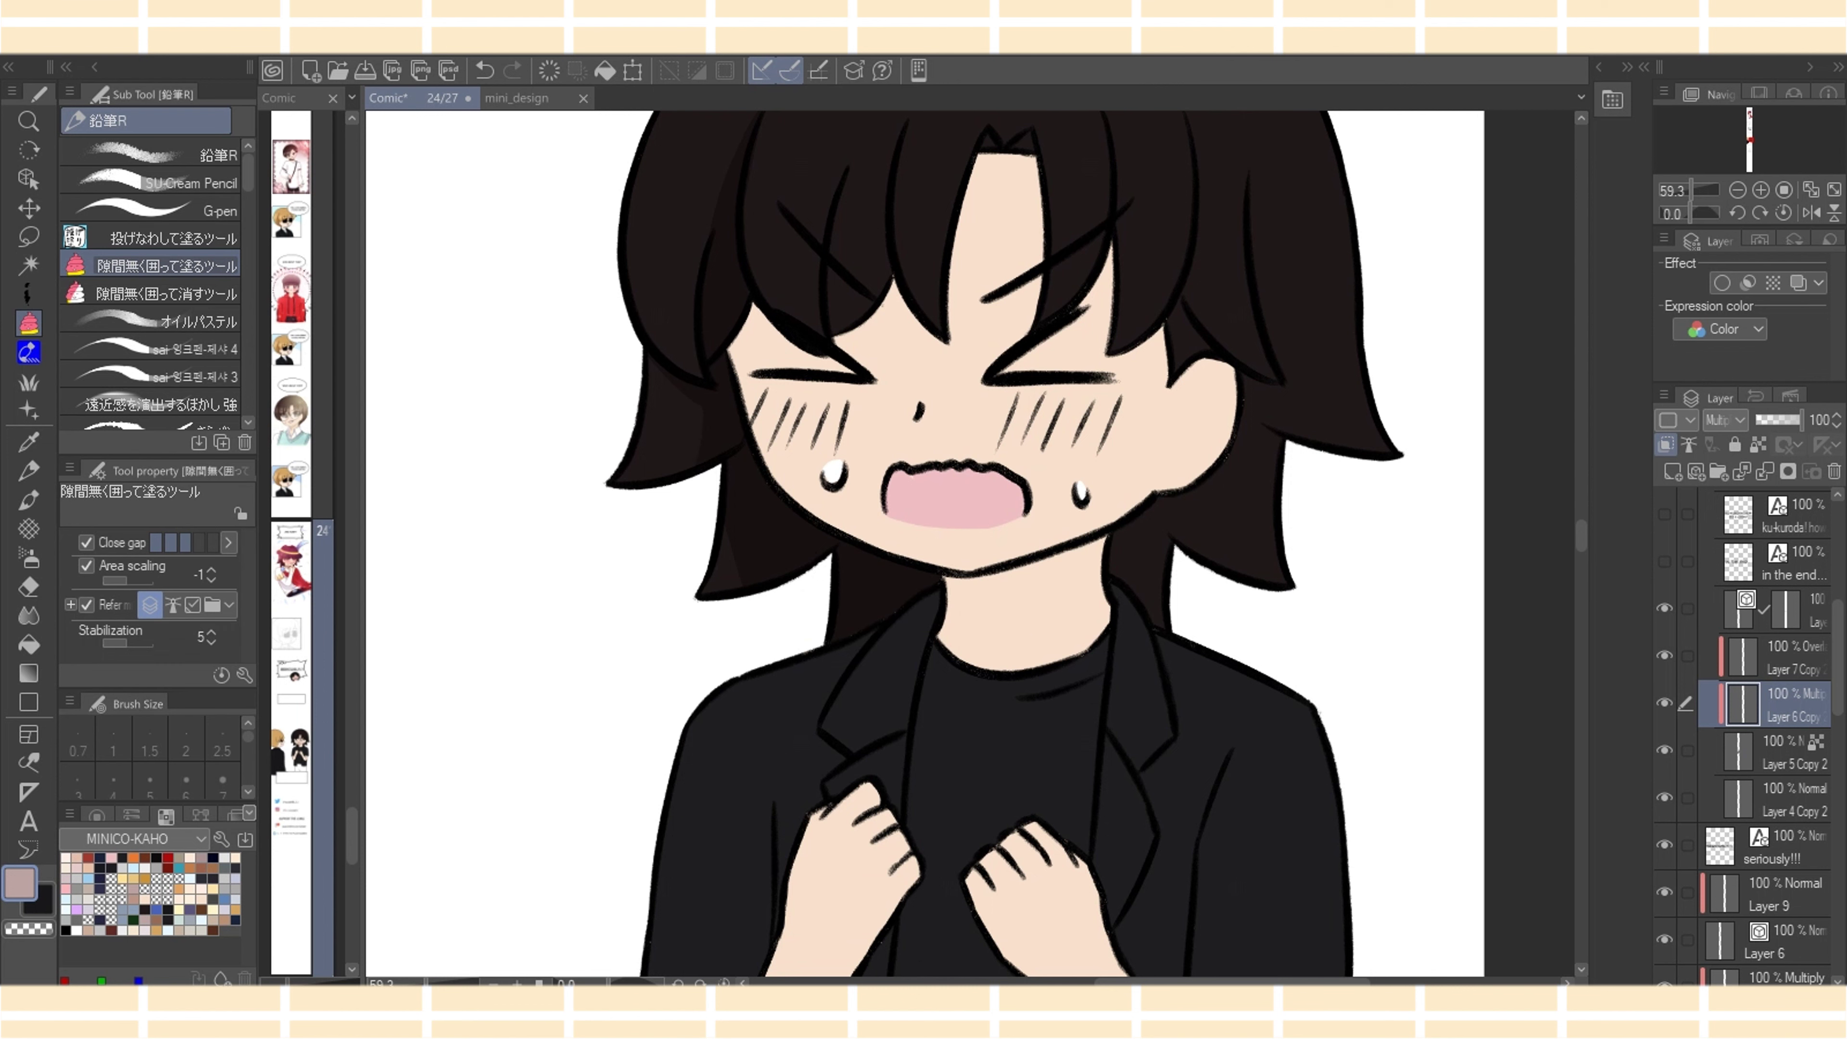
mouse_move(1105, 568)
mouse_down()
mouse_move(1148, 624)
mouse_move(1184, 632)
mouse_up()
mouse_move(1204, 554)
mouse_down()
mouse_move(1127, 519)
mouse_move(1164, 542)
mouse_up()
key(e)
key(p)
Shade the flustered character's right fringe locks and the hair above the ear, cleaning the shadow edges with the Rough eraser
scroll(1309, 437, up, 2)
scroll(923, 546, up, 2)
mouse_move(1169, 610)
mouse_down()
mouse_move(1221, 612)
mouse_move(1170, 554)
mouse_move(1192, 477)
mouse_move(1186, 364)
mouse_move(1213, 597)
mouse_up()
mouse_move(1099, 358)
mouse_down()
mouse_move(1128, 544)
mouse_move(1105, 363)
mouse_up()
key(e)
key(g)
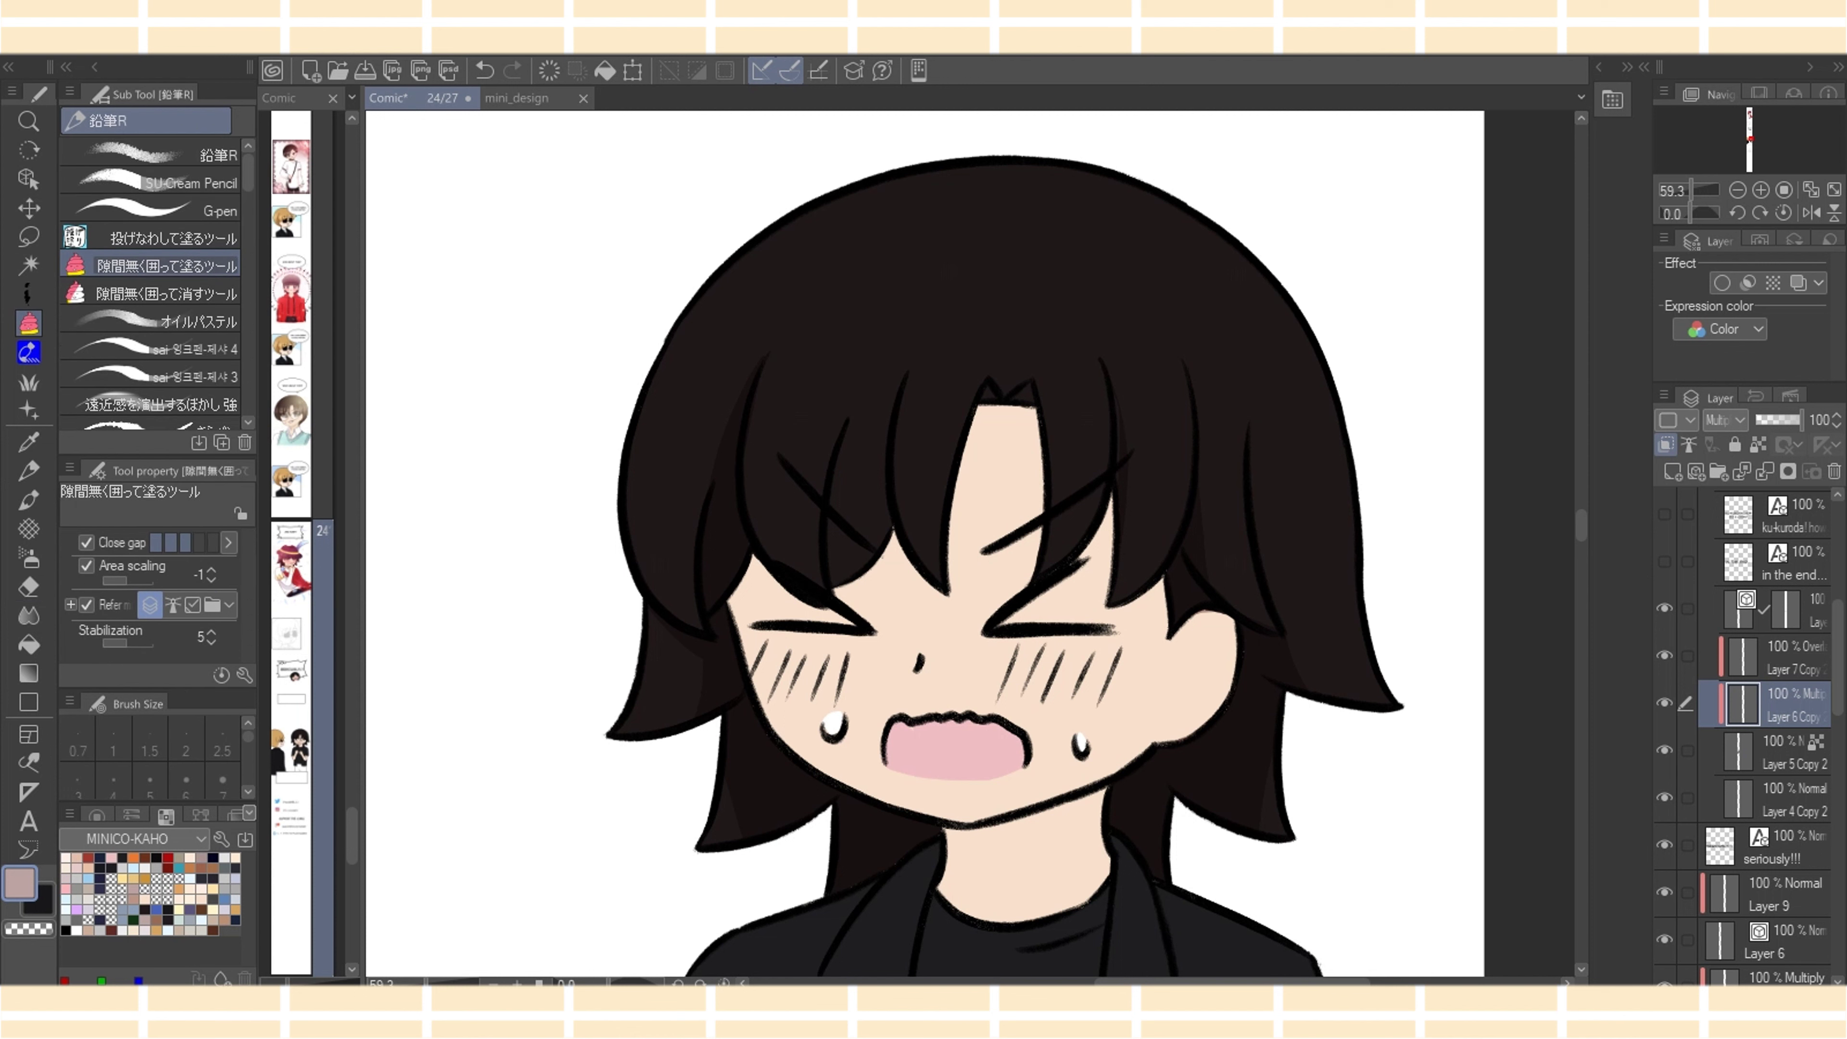
mouse_move(1112, 473)
mouse_down()
mouse_move(1103, 355)
mouse_move(1122, 536)
mouse_up()
key(e)
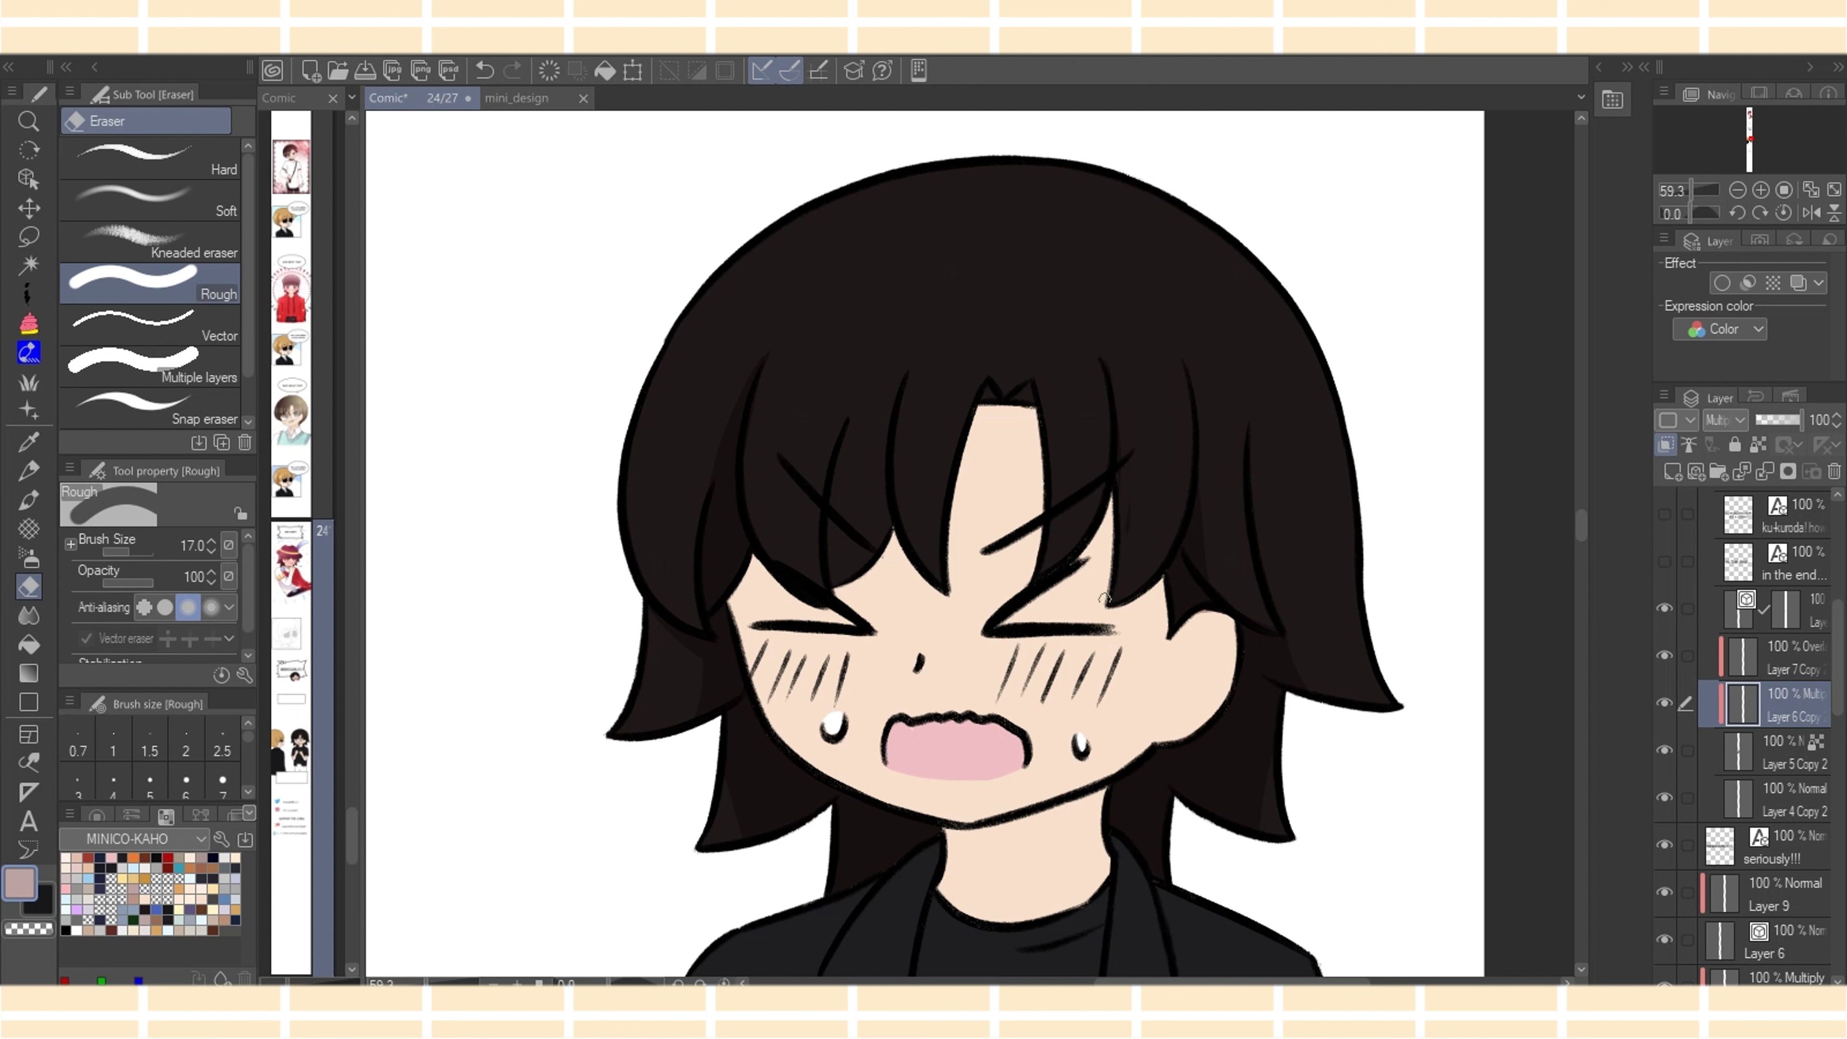
key(g)
mouse_move(1104, 356)
mouse_down()
mouse_move(1131, 502)
mouse_move(1119, 535)
mouse_move(1112, 470)
mouse_up()
key(e)
key(g)
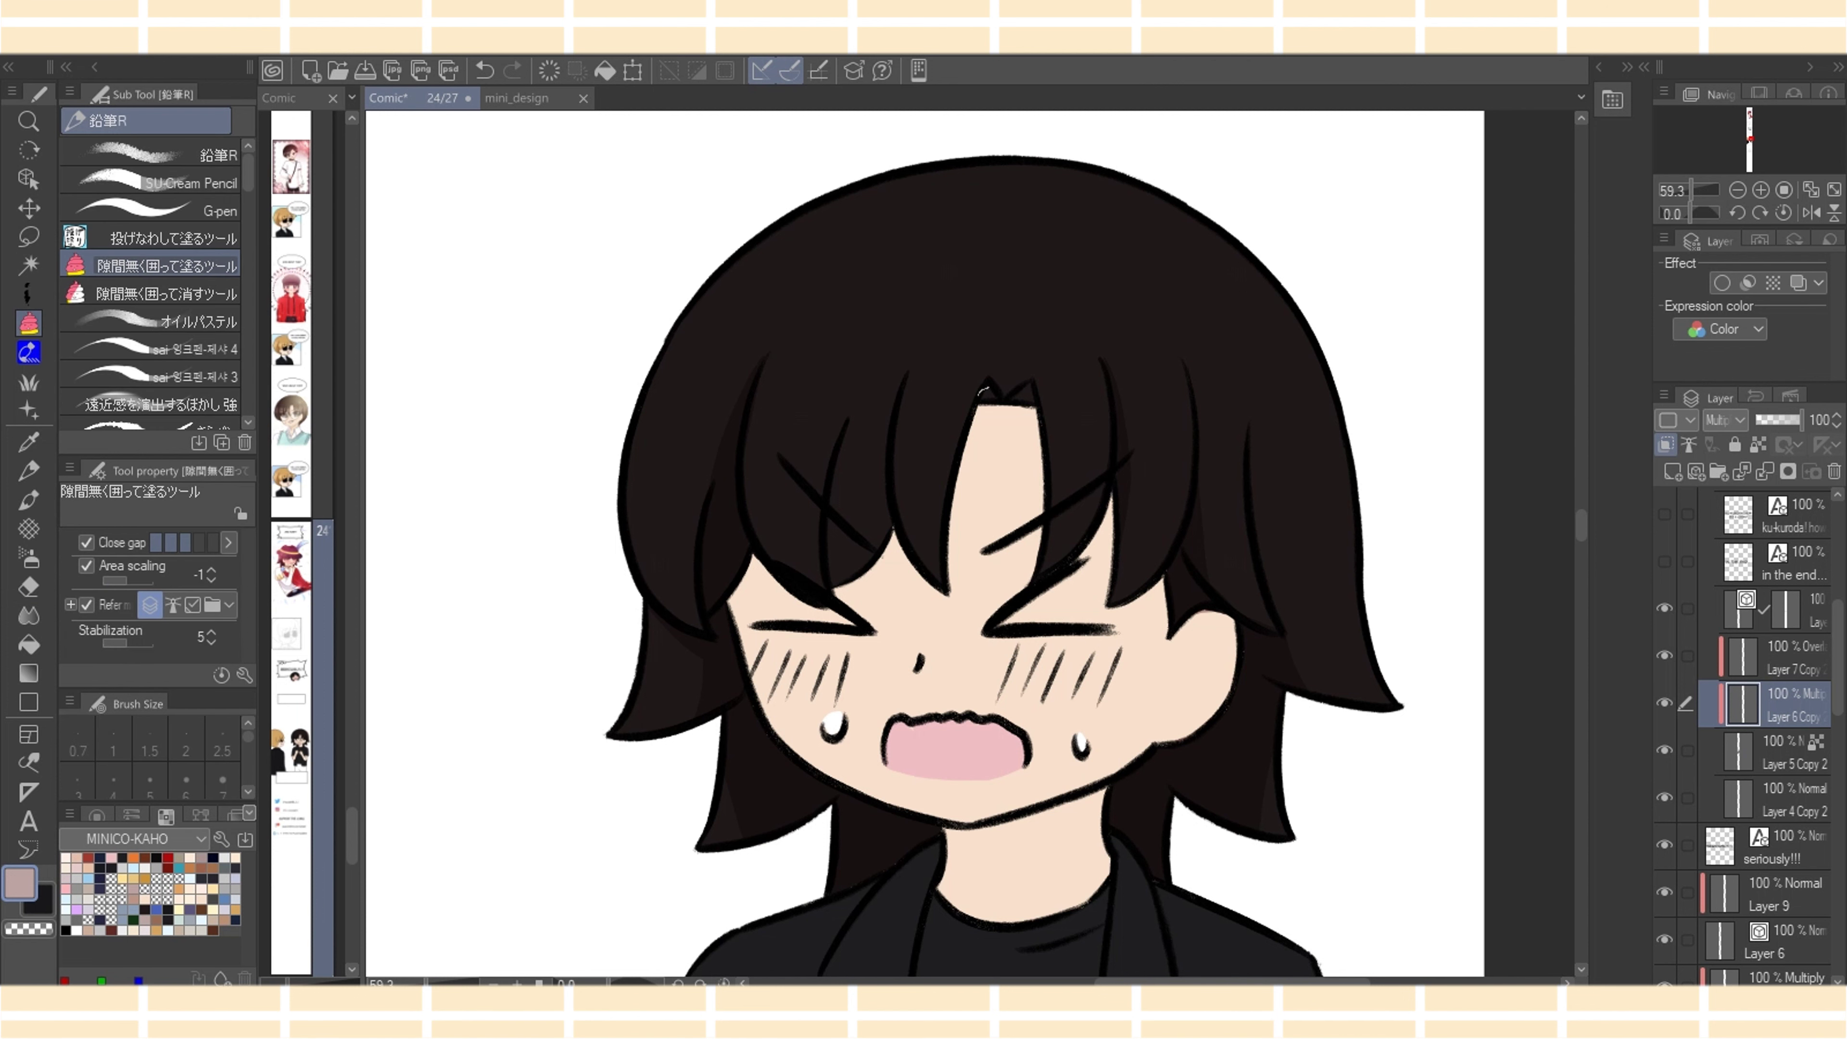
Shade the locks left of the fringe parting and the outer left side lock on the Multiply layer
mouse_move(988, 387)
mouse_down()
mouse_move(1036, 383)
mouse_move(872, 468)
mouse_move(829, 591)
mouse_move(886, 536)
mouse_move(902, 380)
mouse_move(835, 582)
mouse_move(848, 418)
mouse_up()
drag(834, 522, 846, 575)
drag(889, 400, 835, 557)
drag(904, 382, 884, 422)
drag(659, 607, 671, 755)
Add light peach shadows to the skin under the left fringe, beside the nose and across the neck
click(65, 868)
mouse_move(728, 622)
mouse_down()
mouse_move(751, 552)
mouse_move(751, 583)
mouse_move(814, 612)
mouse_move(898, 526)
mouse_move(859, 585)
mouse_move(834, 588)
mouse_move(892, 539)
mouse_move(947, 592)
mouse_move(894, 551)
mouse_move(946, 593)
mouse_up()
mouse_move(916, 654)
mouse_down()
mouse_move(914, 674)
mouse_move(910, 654)
mouse_up()
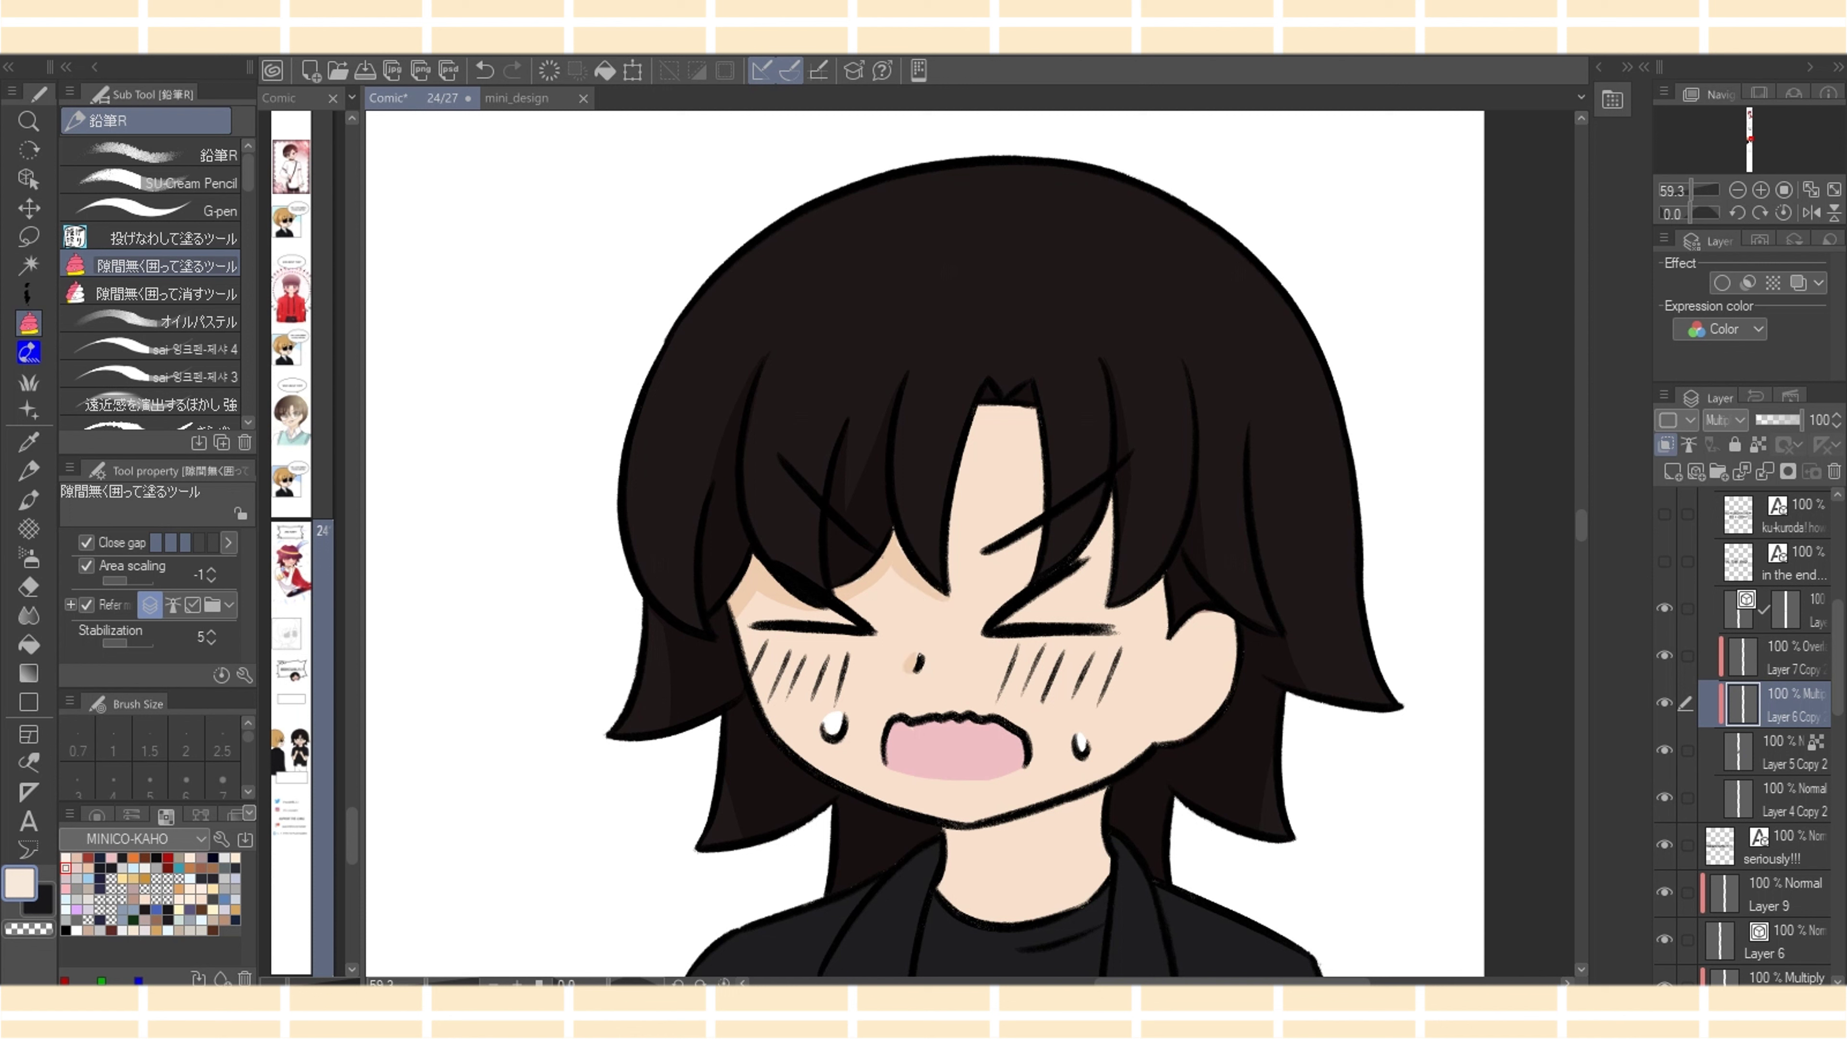
mouse_move(935, 877)
mouse_down()
mouse_move(1002, 877)
mouse_move(1101, 783)
mouse_move(982, 821)
mouse_move(938, 876)
mouse_move(1096, 856)
mouse_up()
drag(1105, 783, 1083, 792)
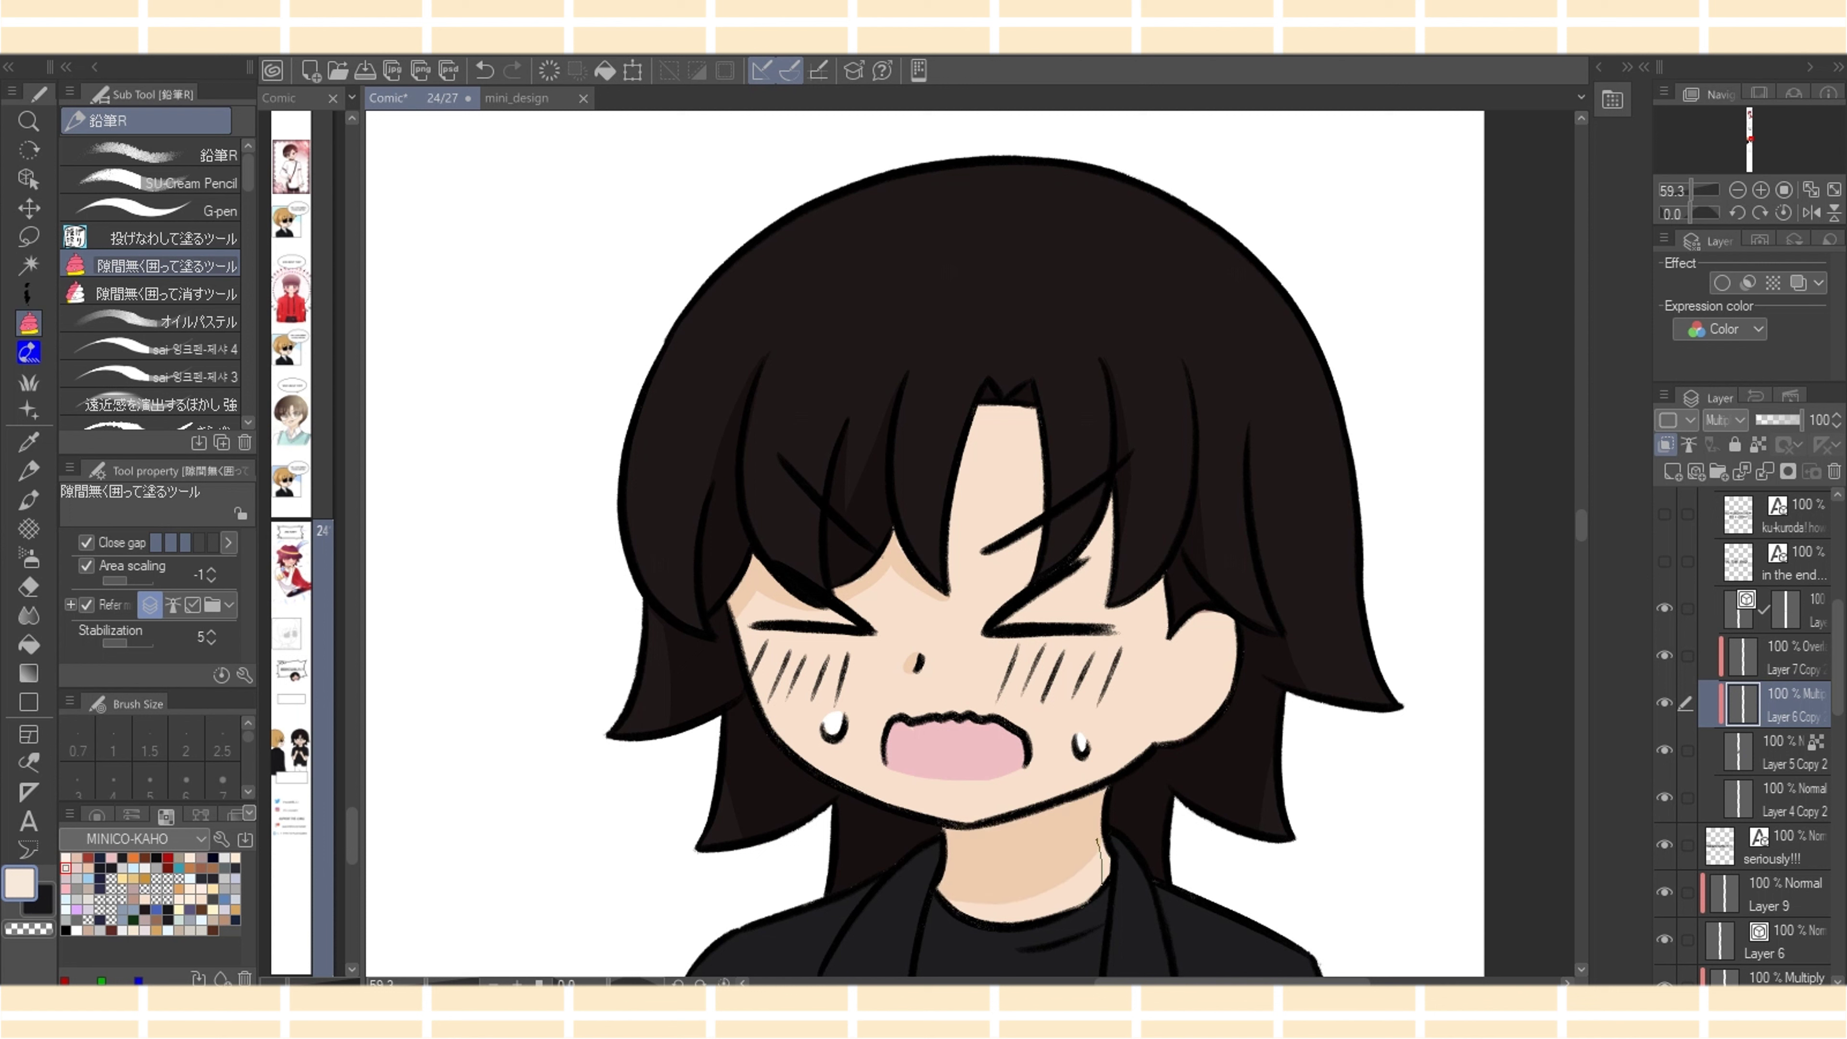
Add light peach shadows to the skin under the right fringe locks and at the upper ear
drag(1090, 560, 1116, 486)
mouse_move(1088, 596)
mouse_down()
mouse_move(1100, 623)
mouse_move(1160, 587)
mouse_move(1096, 605)
mouse_move(1169, 605)
mouse_move(1154, 587)
mouse_move(1165, 602)
mouse_up()
key(e)
key(p)
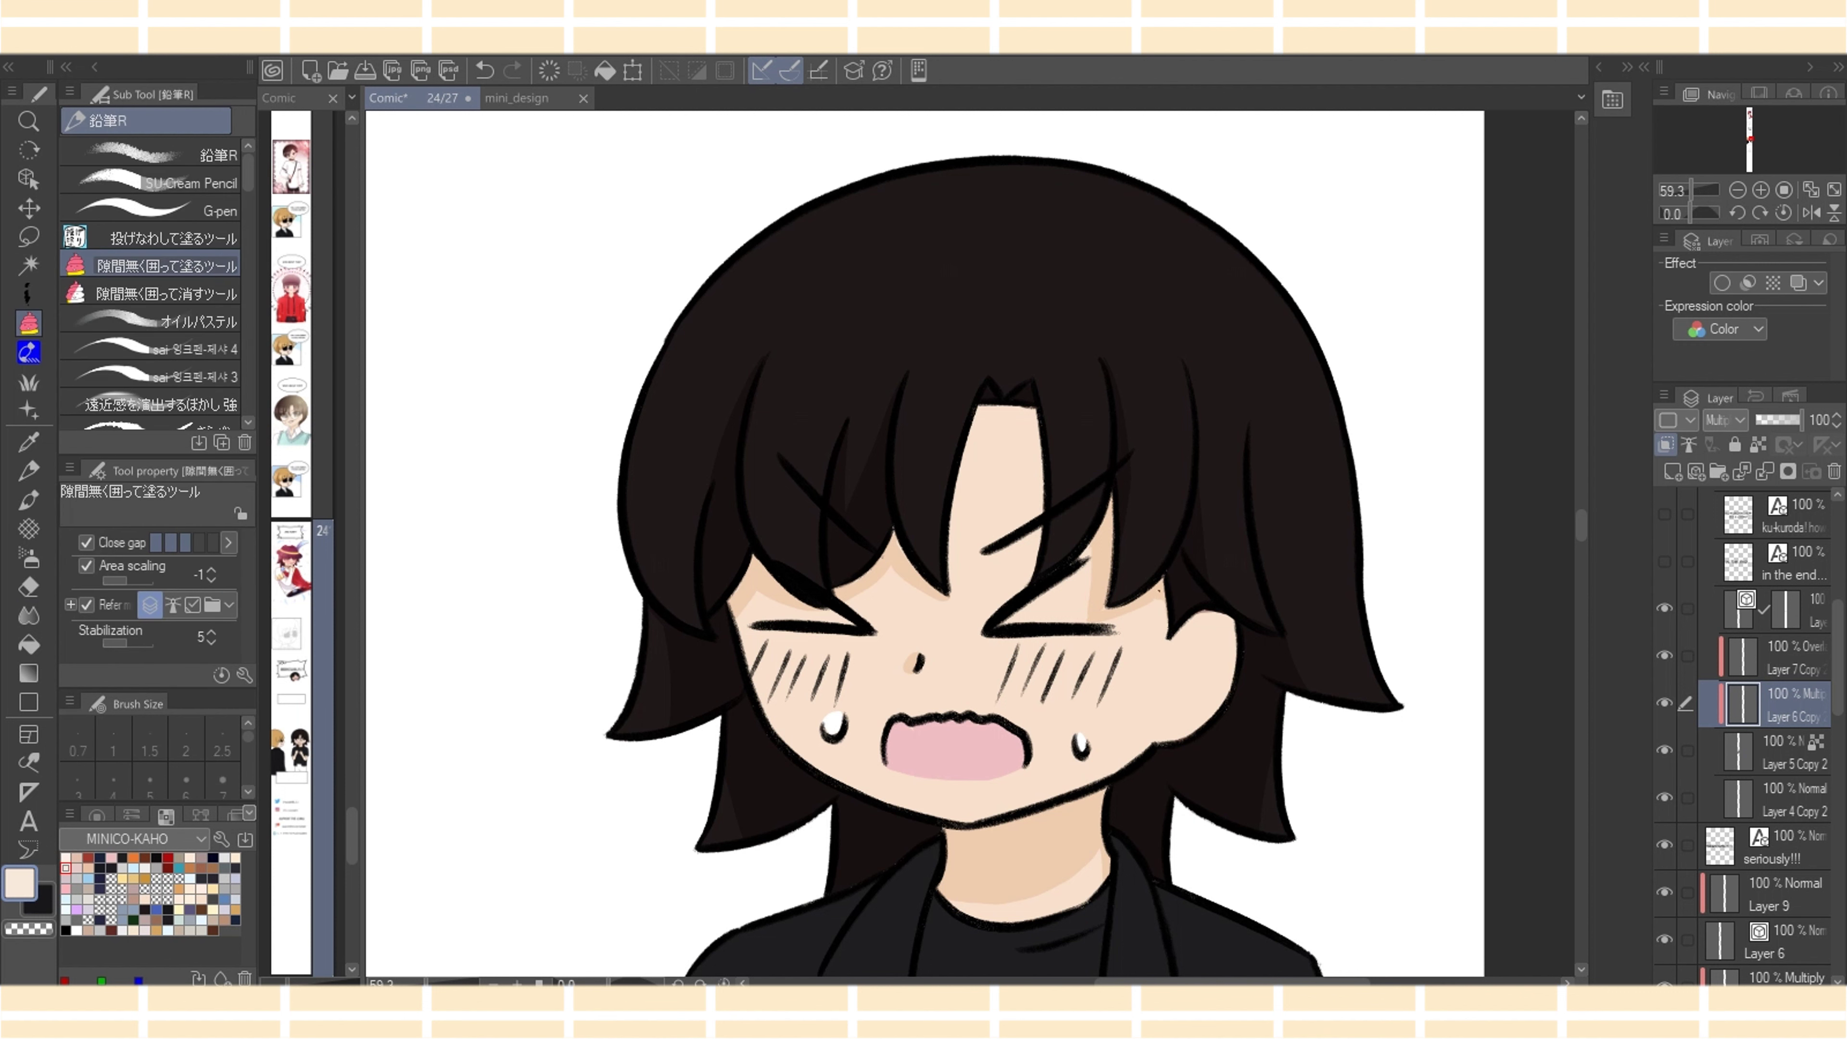
drag(1209, 615, 1198, 611)
Add light peach shadows along the fringe edges on the forehead and above the right eye
mouse_move(1024, 402)
mouse_down()
mouse_move(1029, 593)
mouse_move(1041, 419)
mouse_move(1025, 404)
mouse_up()
drag(1027, 599, 1088, 542)
mouse_move(983, 406)
mouse_down()
mouse_move(945, 603)
mouse_move(952, 473)
mouse_move(980, 406)
mouse_move(959, 603)
mouse_up()
key(e)
key(p)
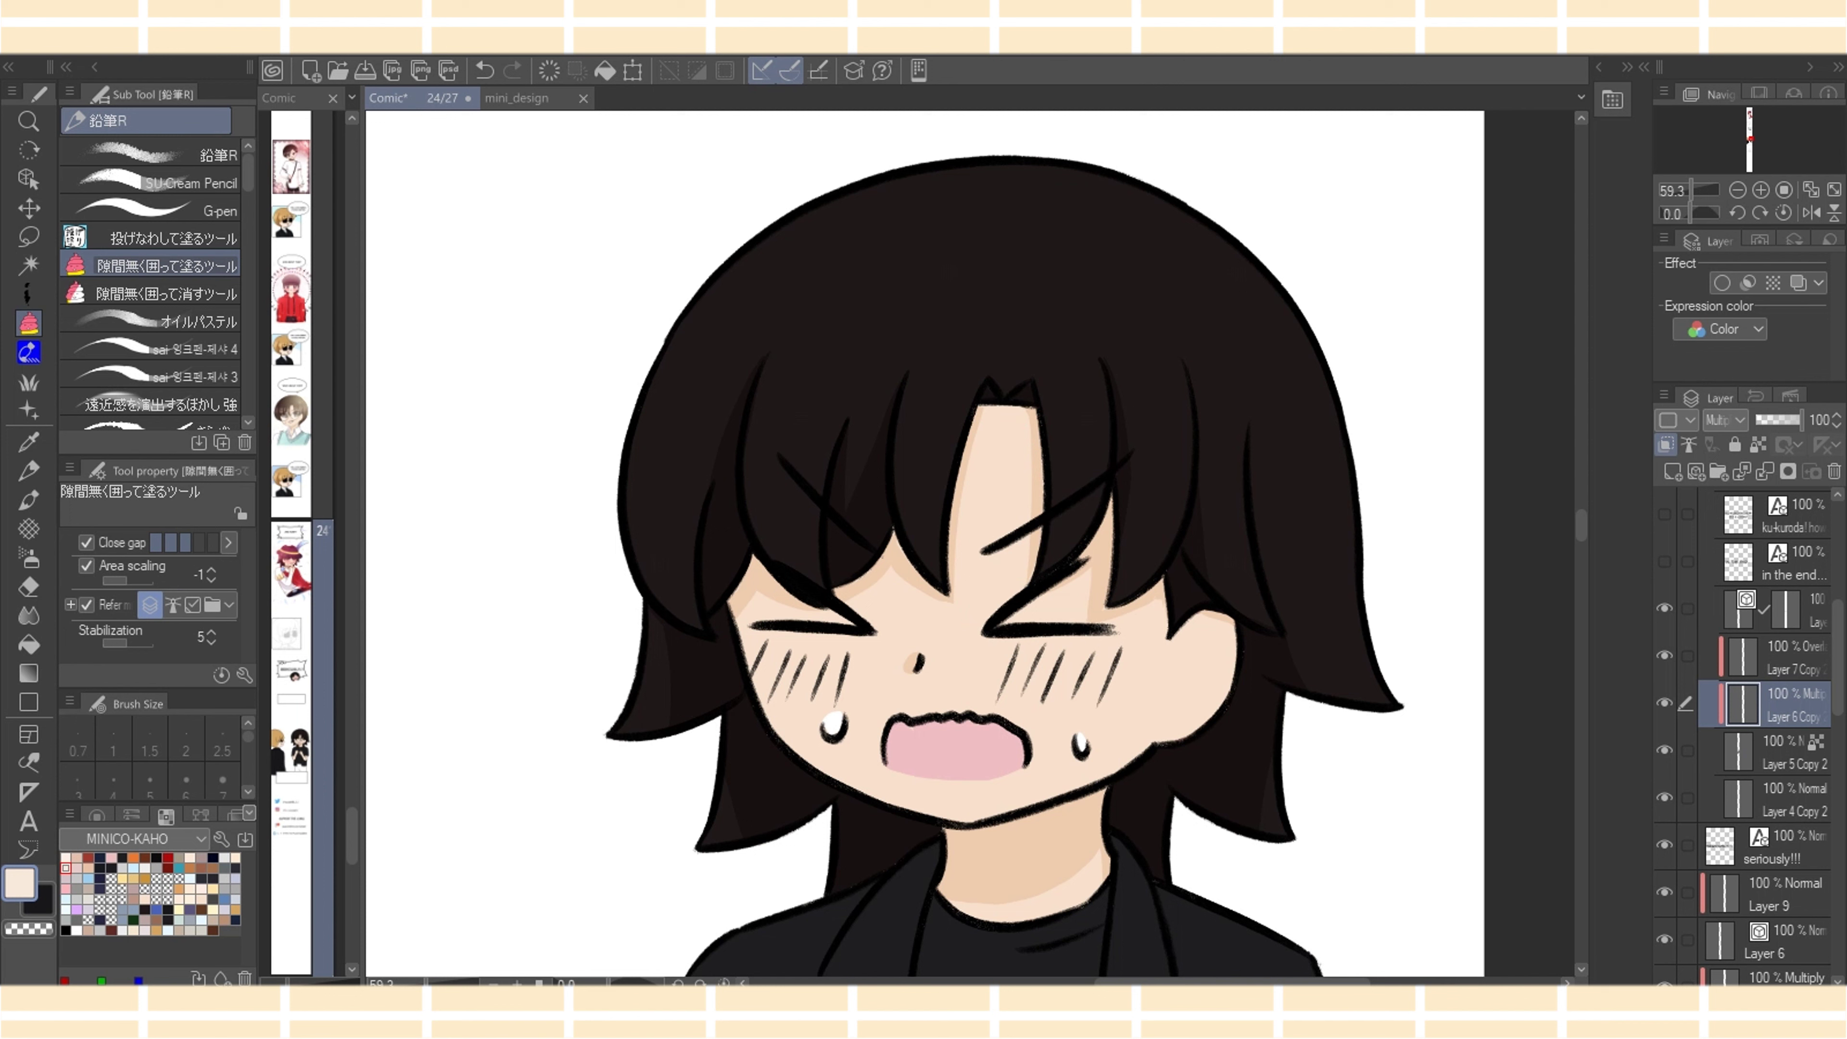
Erase the uneven skin shadow above the right eye with the Rough eraser and refill it in light peach
key(e)
drag(1091, 575, 1085, 630)
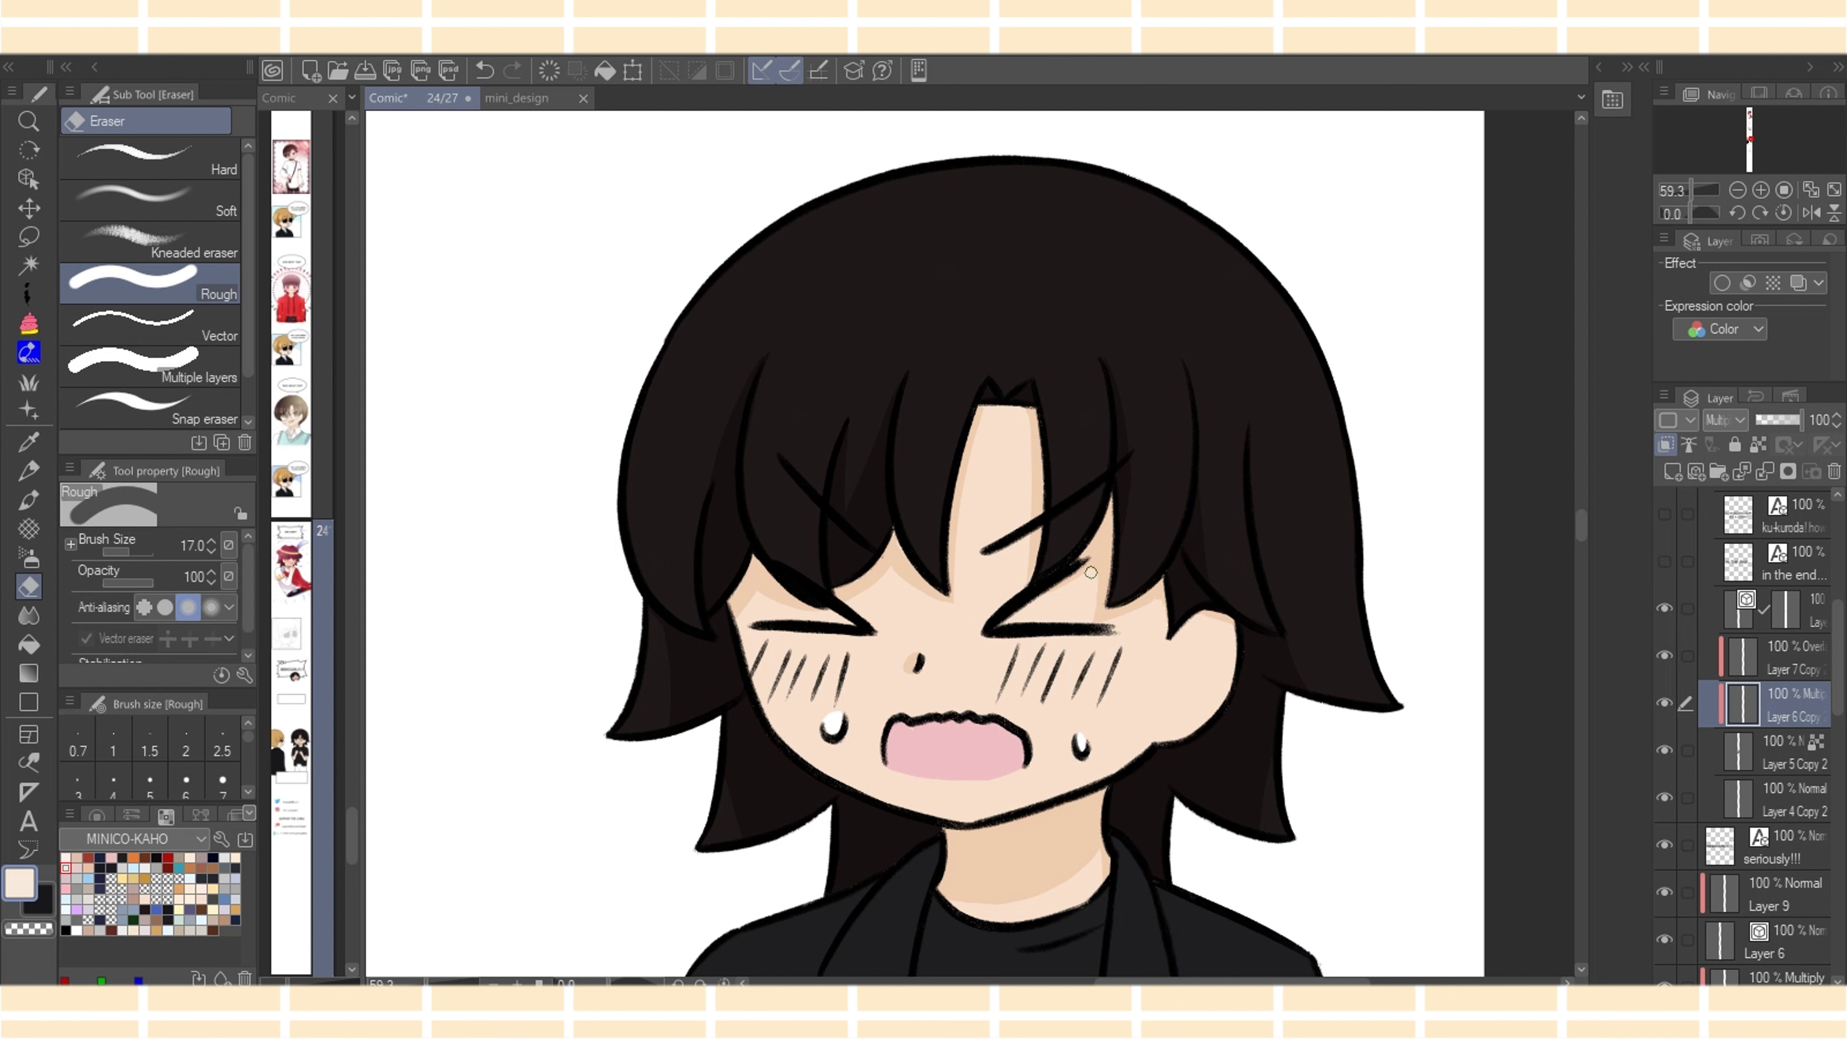
key(p)
drag(1092, 555, 1098, 606)
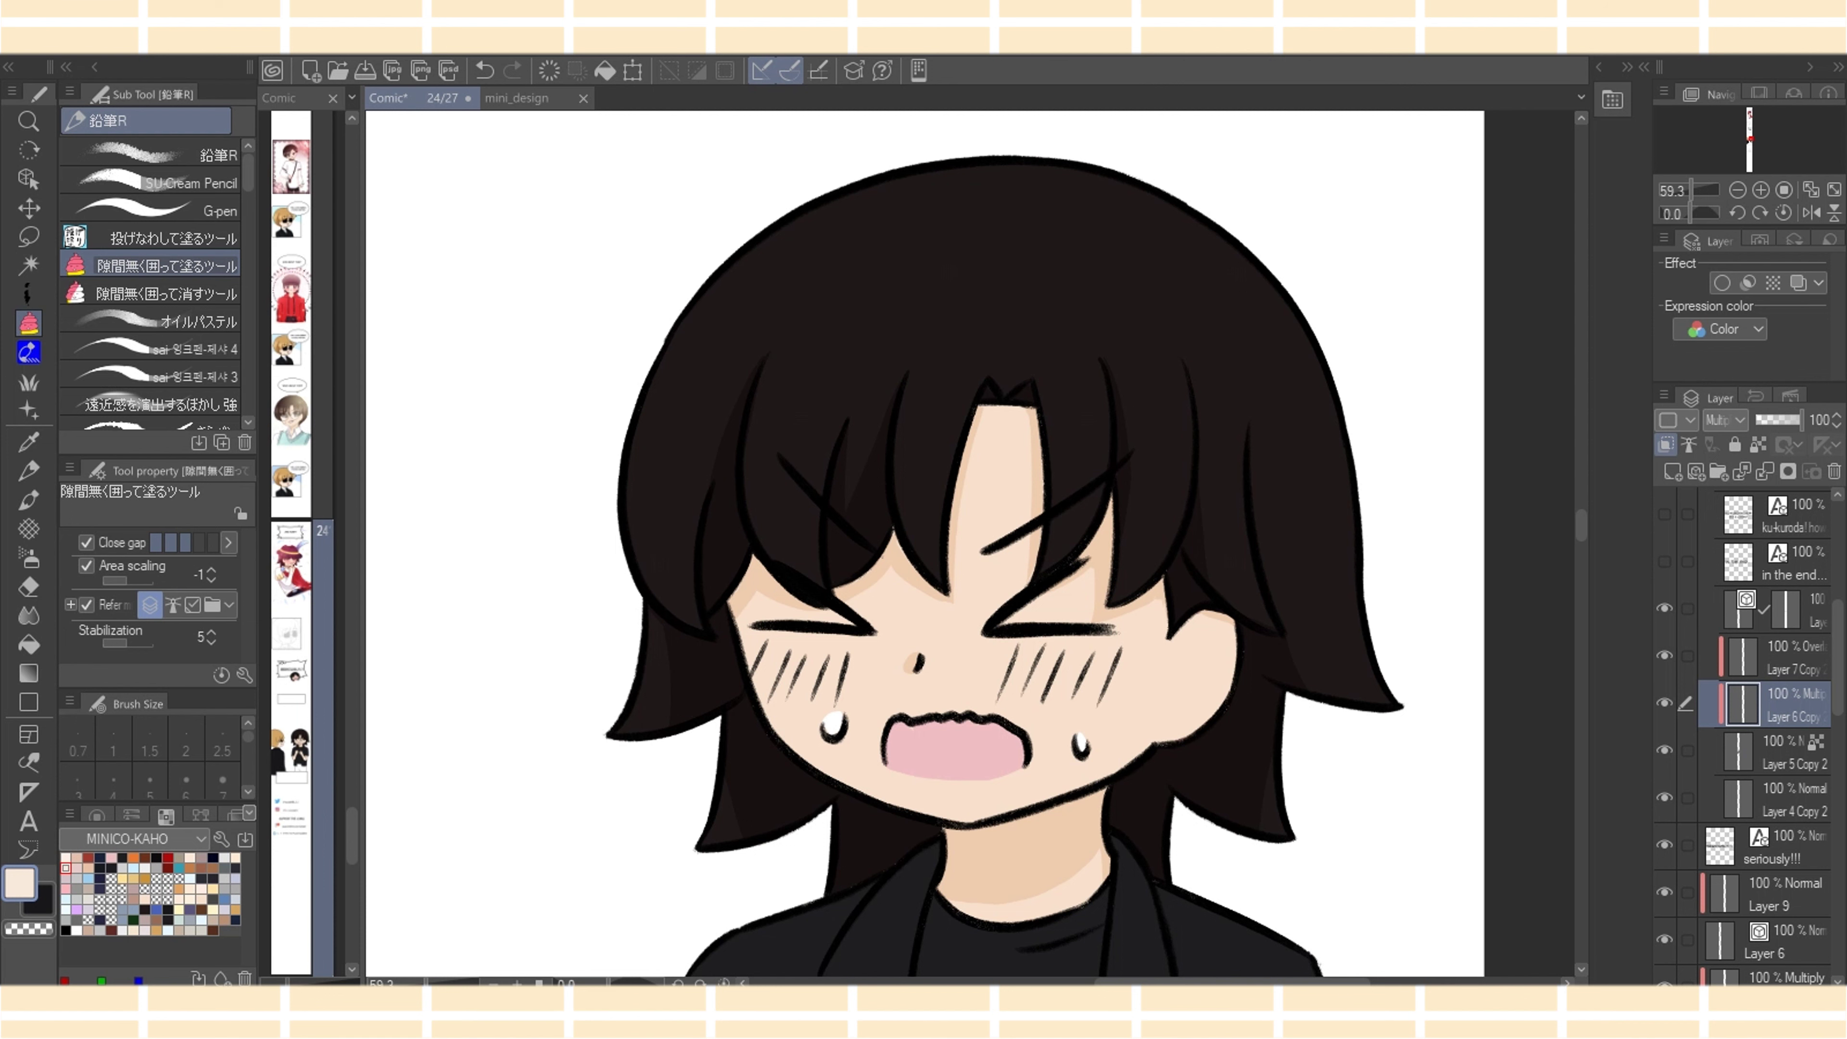
scroll(924, 543, down, 3)
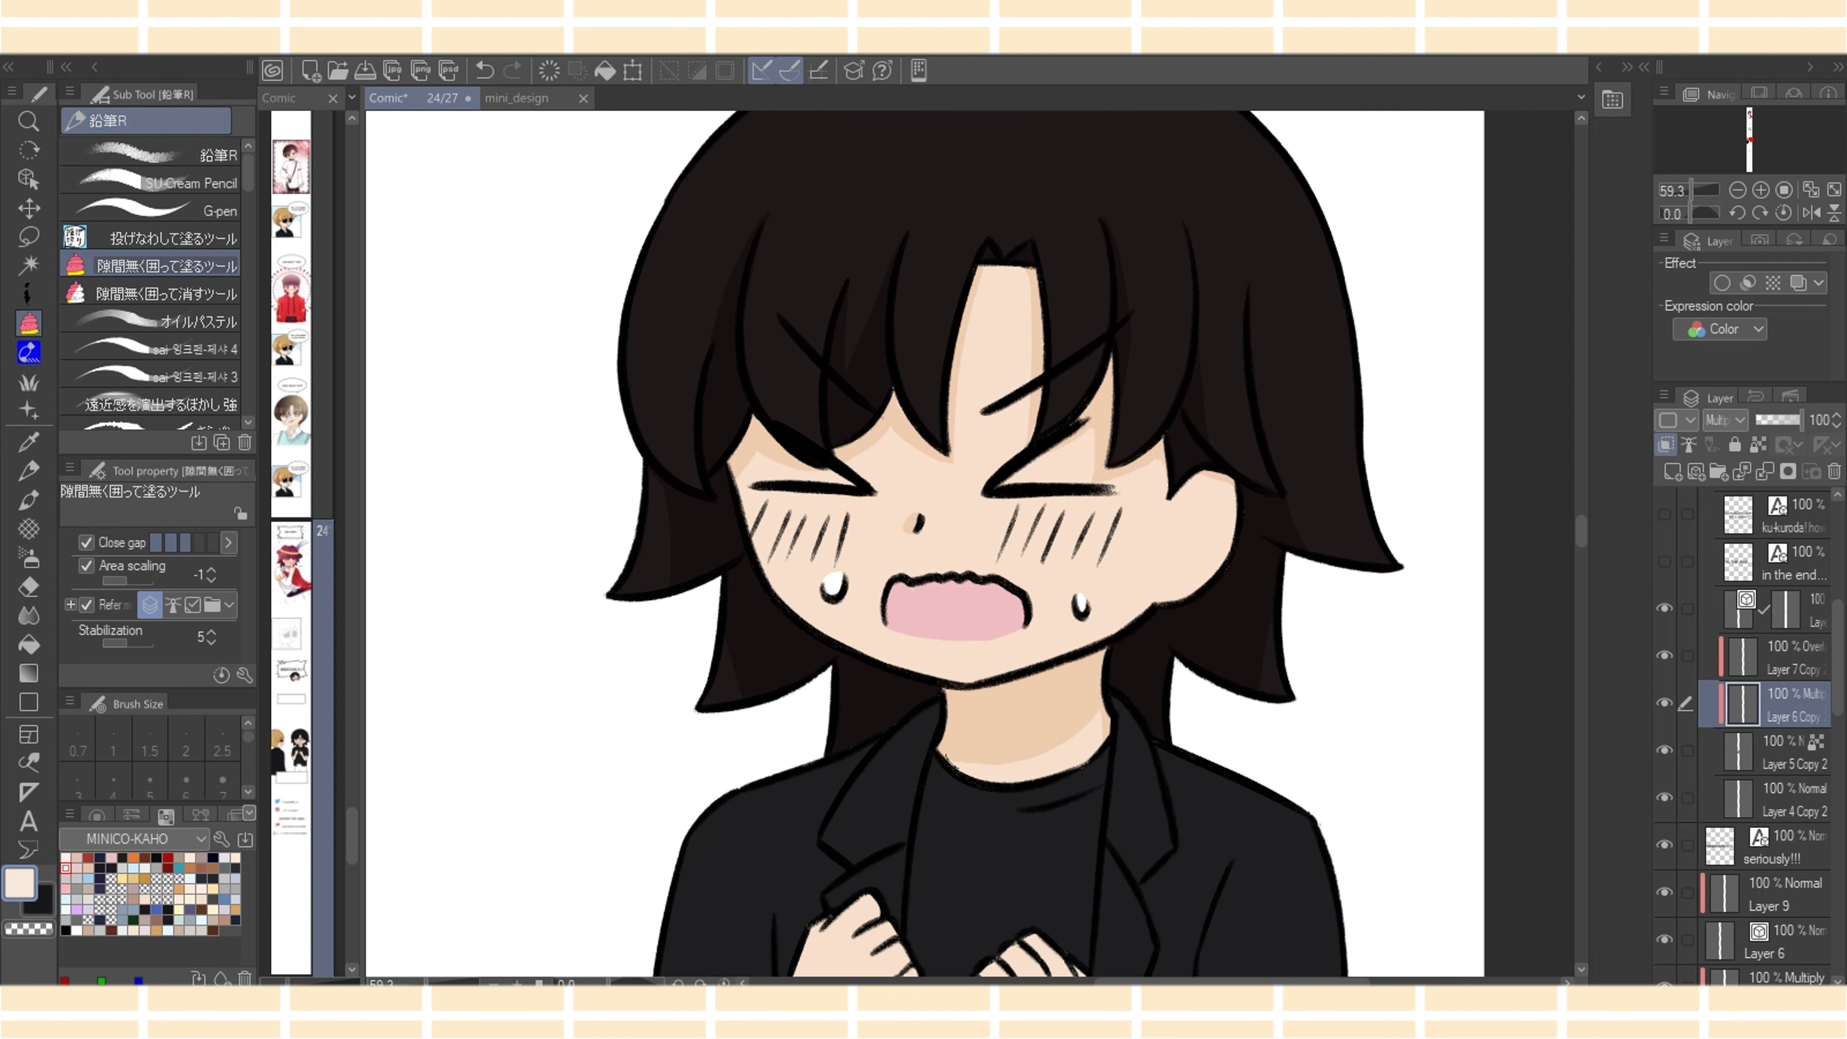
Add light peach shadows across the neck, on both upper arms below the sleeves, at the right elbow crease and on the left fist
mouse_move(956, 769)
mouse_down()
mouse_move(1048, 766)
mouse_move(1101, 739)
mouse_move(1108, 694)
mouse_up()
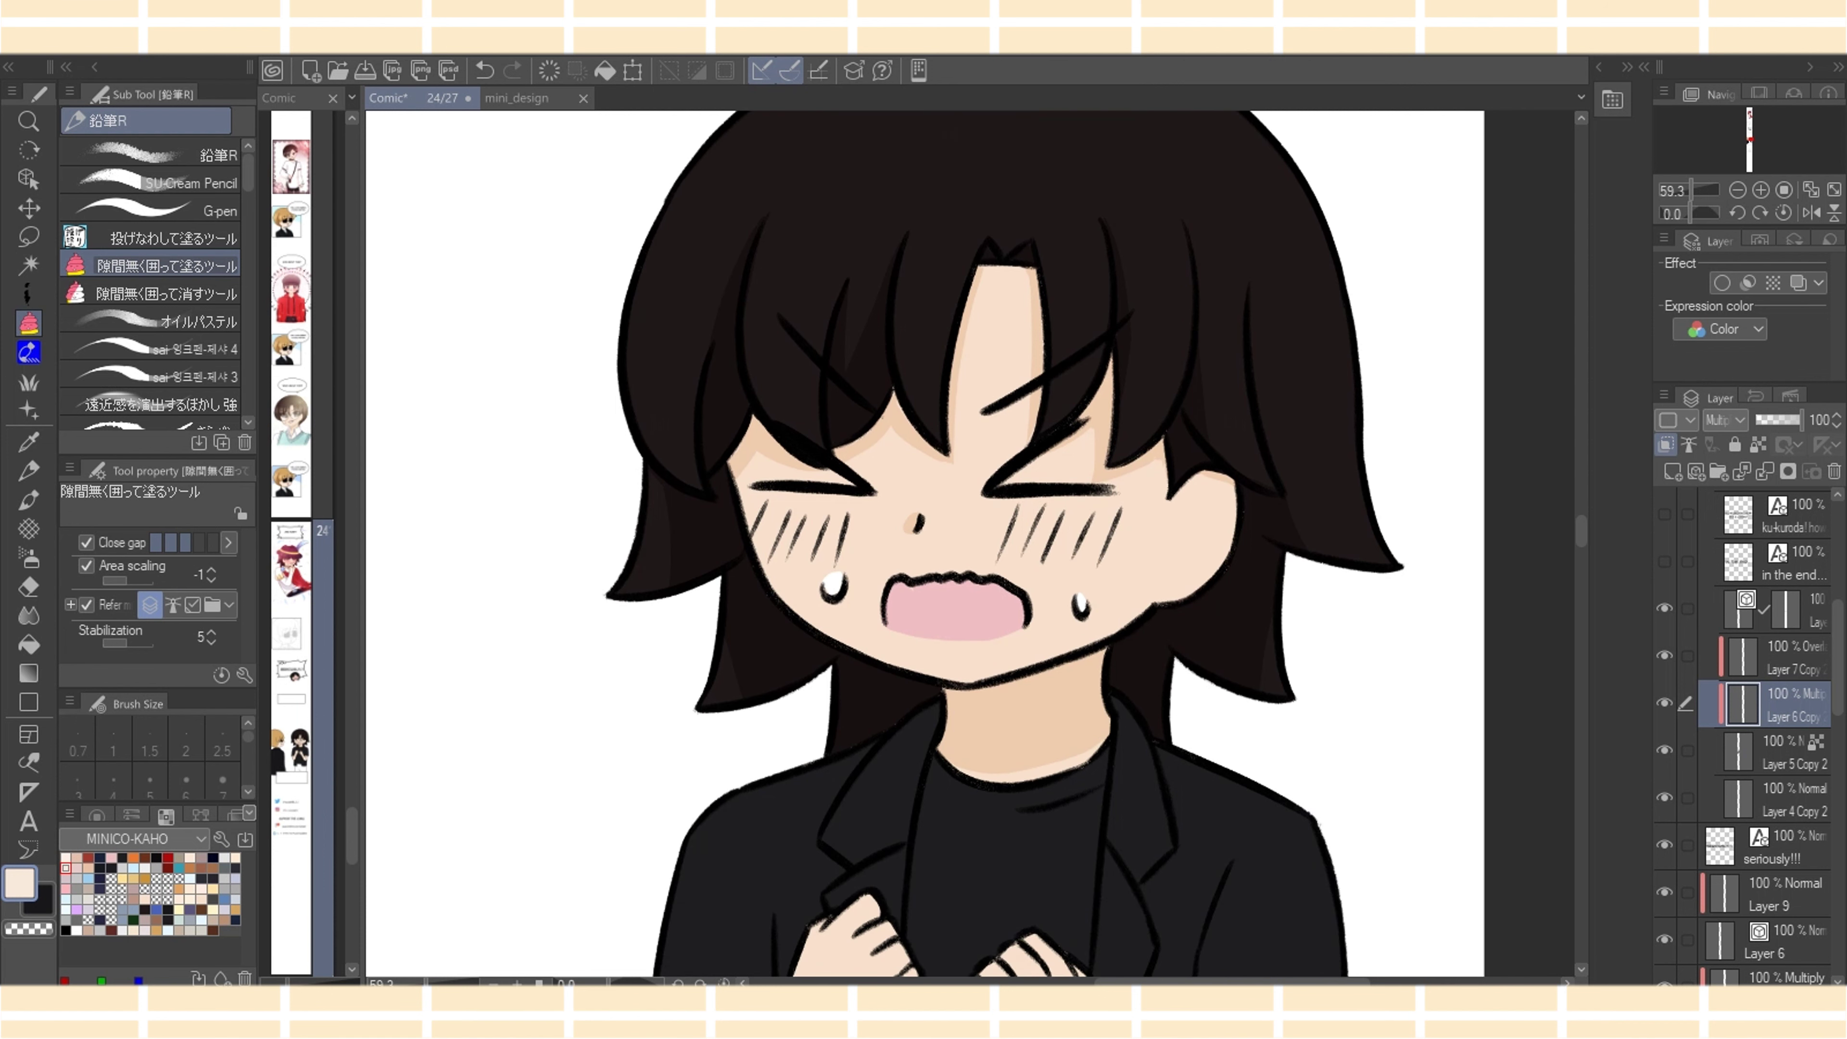
scroll(925, 544, down, 10)
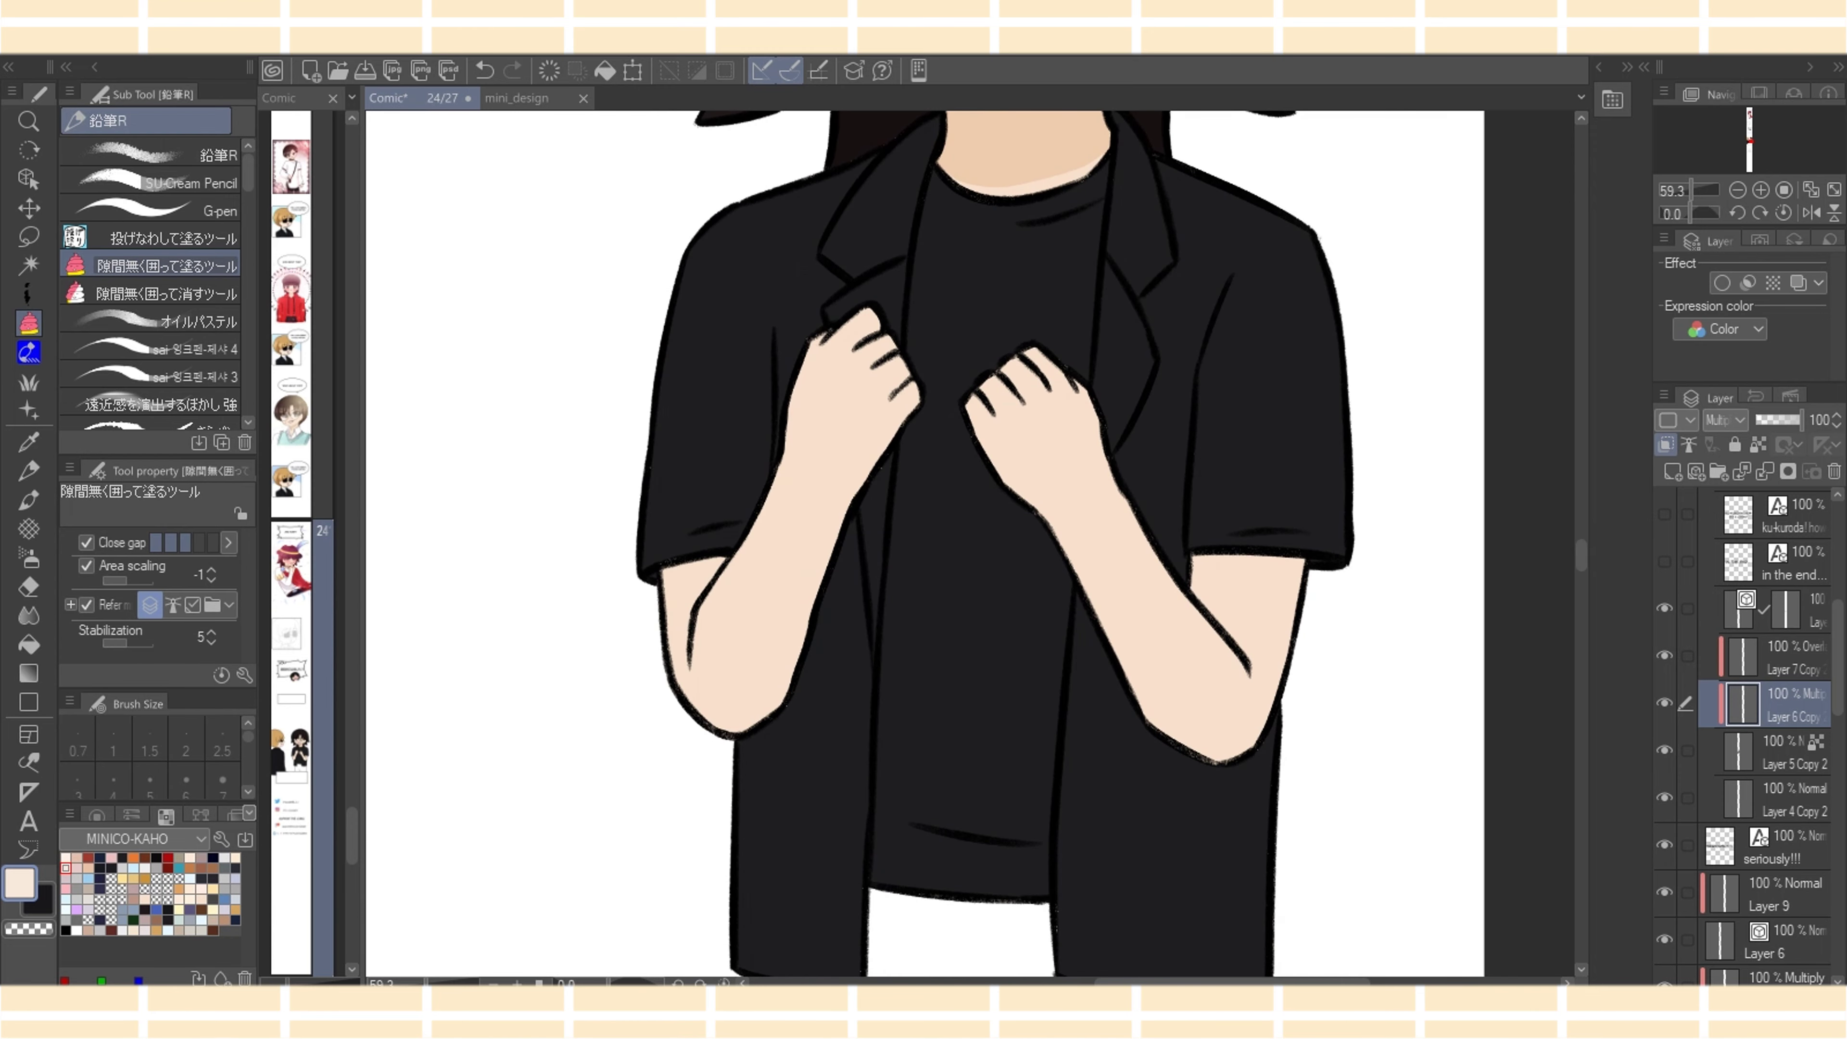
mouse_move(1226, 586)
mouse_down()
mouse_move(1308, 560)
mouse_move(1192, 559)
mouse_up()
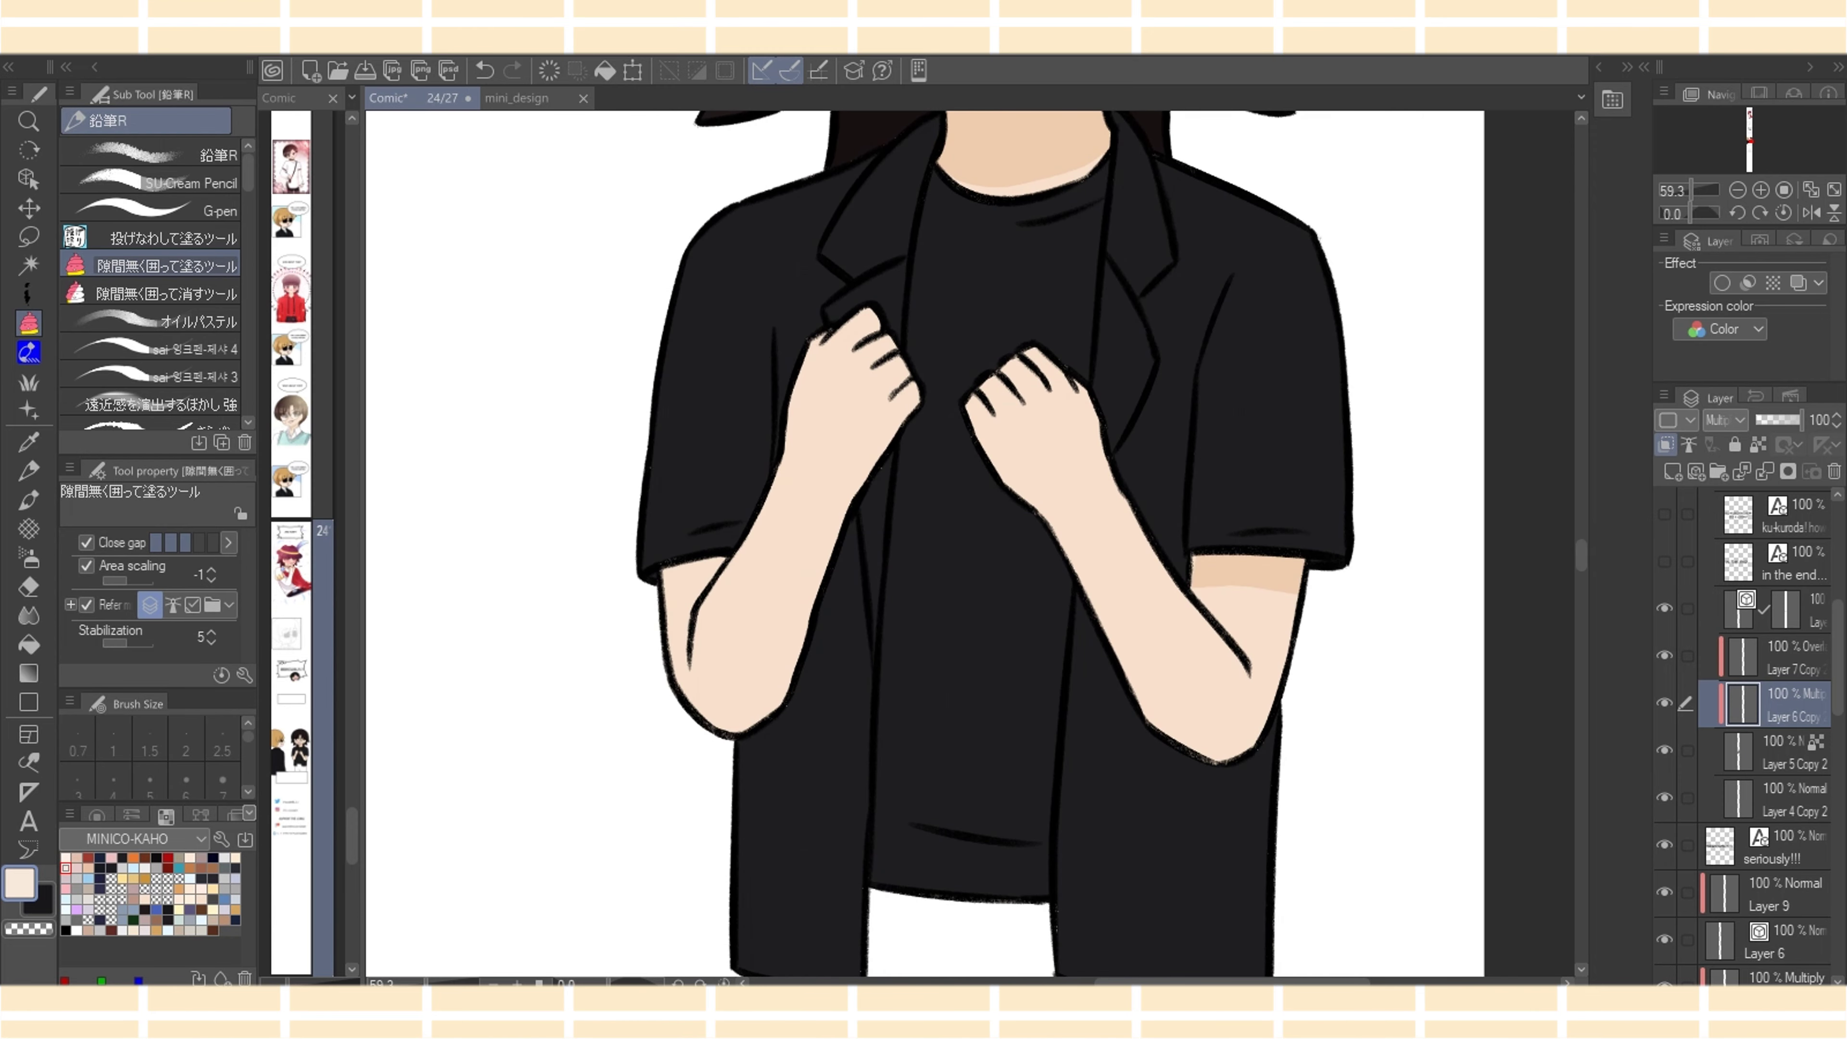
mouse_move(661, 605)
mouse_down()
mouse_move(718, 580)
mouse_move(716, 552)
mouse_move(702, 592)
mouse_up()
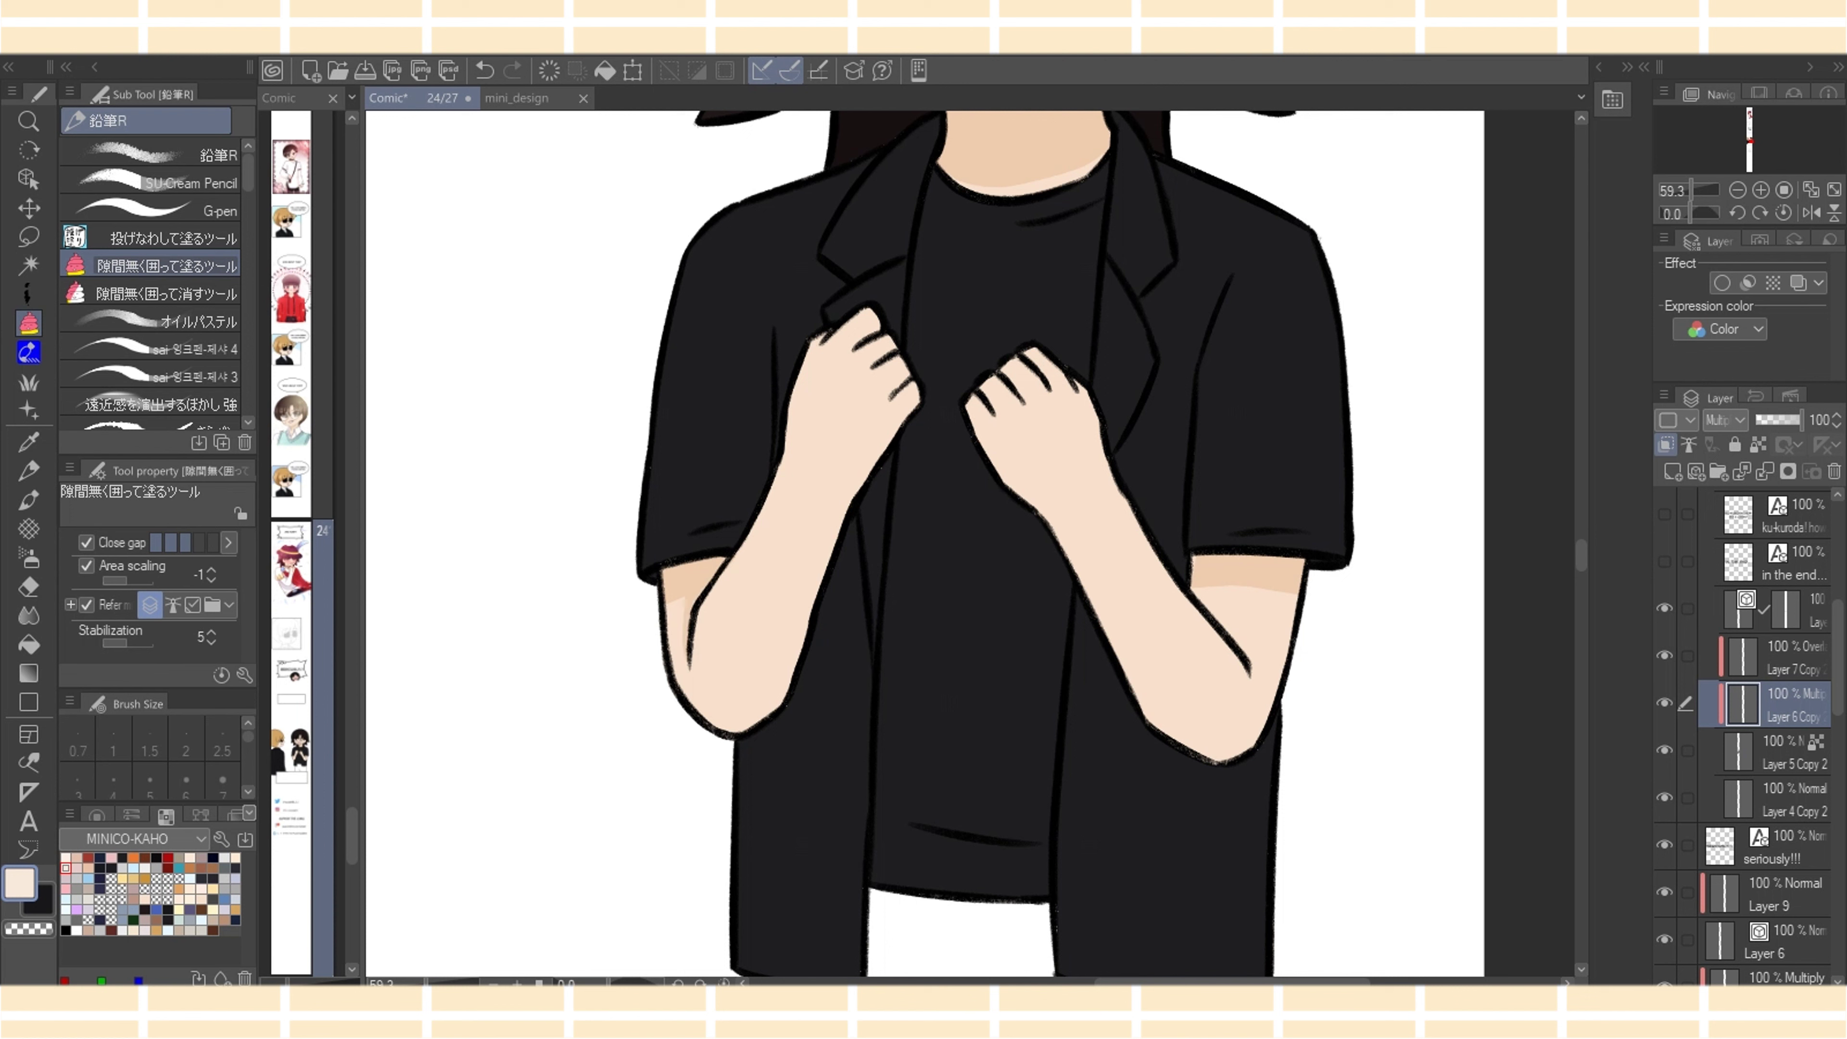
mouse_move(1201, 595)
mouse_down()
mouse_move(1246, 666)
mouse_move(1217, 623)
mouse_move(1225, 585)
mouse_move(1252, 640)
mouse_move(1232, 611)
mouse_up()
mouse_move(872, 362)
mouse_down()
mouse_move(890, 348)
mouse_move(908, 374)
mouse_up()
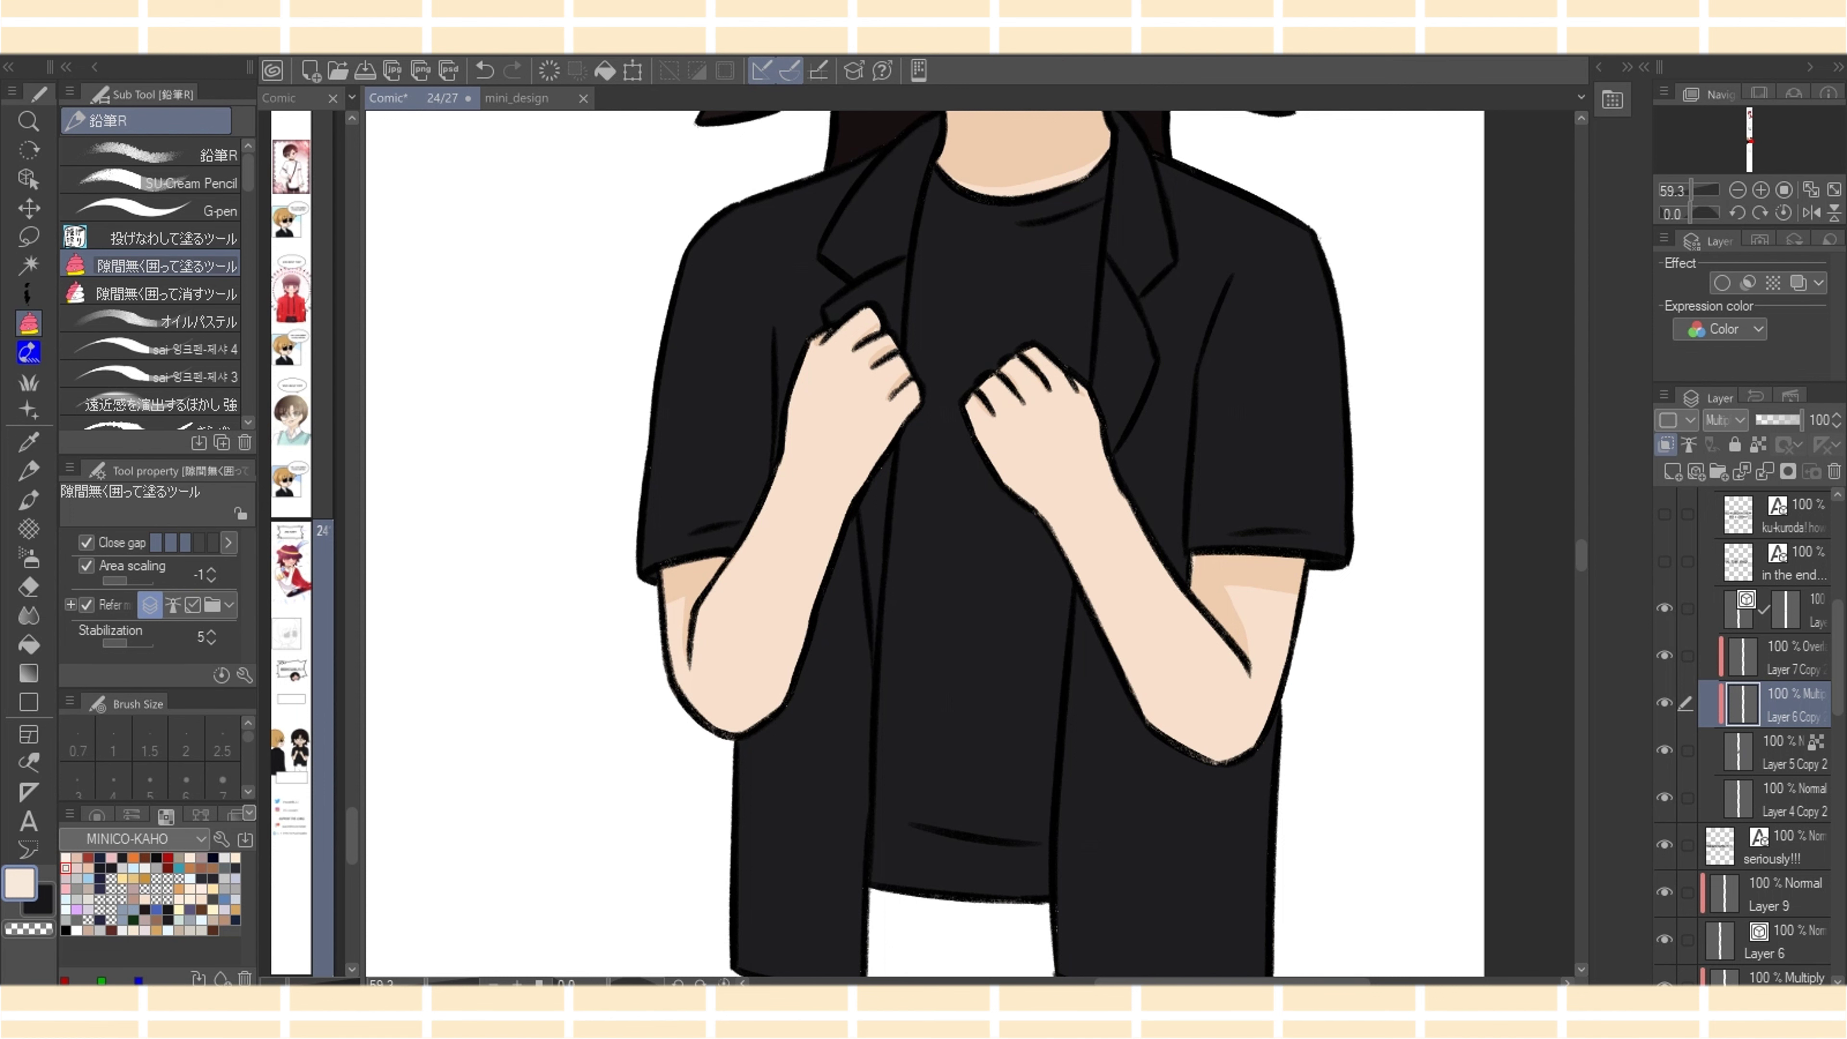
Add light peach shadows to the blond character's neck, behind the ear and on the face under the hair
drag(1233, 981, 1036, 982)
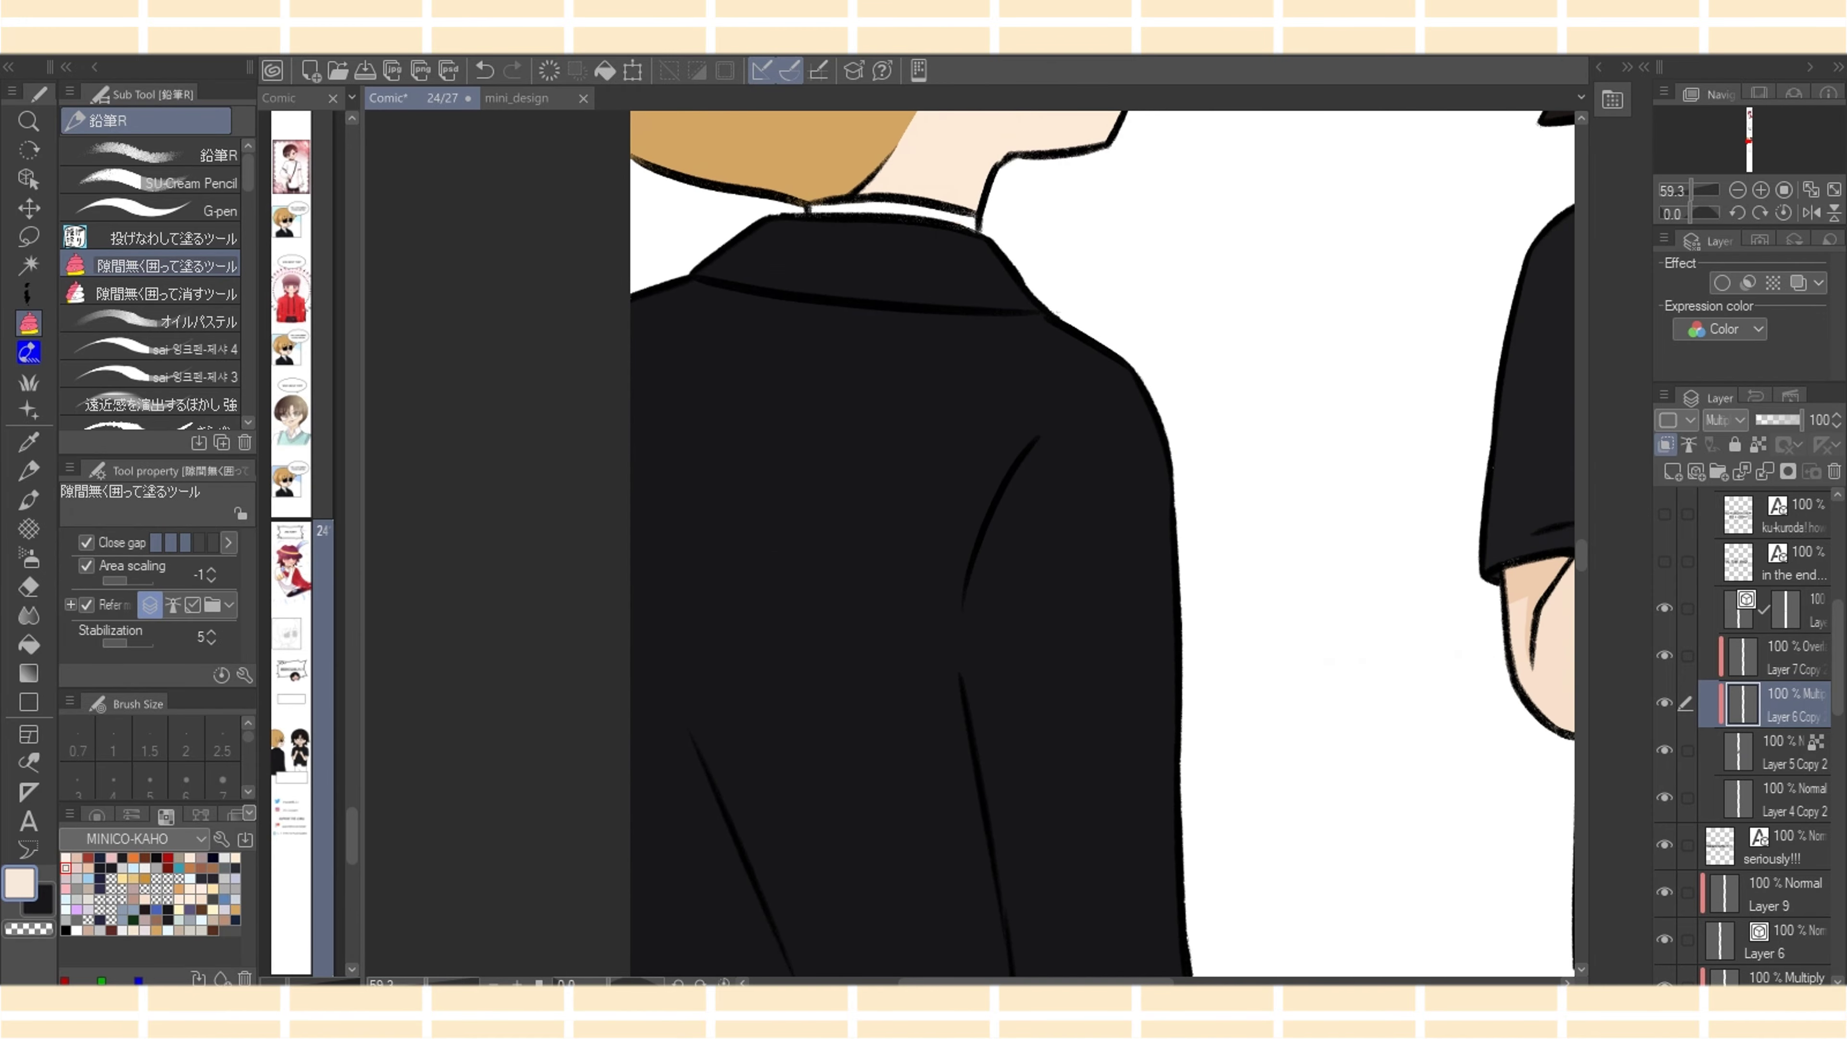
drag(1581, 556, 1582, 532)
mouse_move(920, 658)
mouse_down()
mouse_move(854, 754)
mouse_move(917, 719)
mouse_move(954, 659)
mouse_up()
mouse_move(961, 497)
mouse_down()
mouse_move(992, 502)
mouse_move(1029, 471)
mouse_up()
drag(1072, 397, 1067, 414)
drag(1002, 527, 1030, 513)
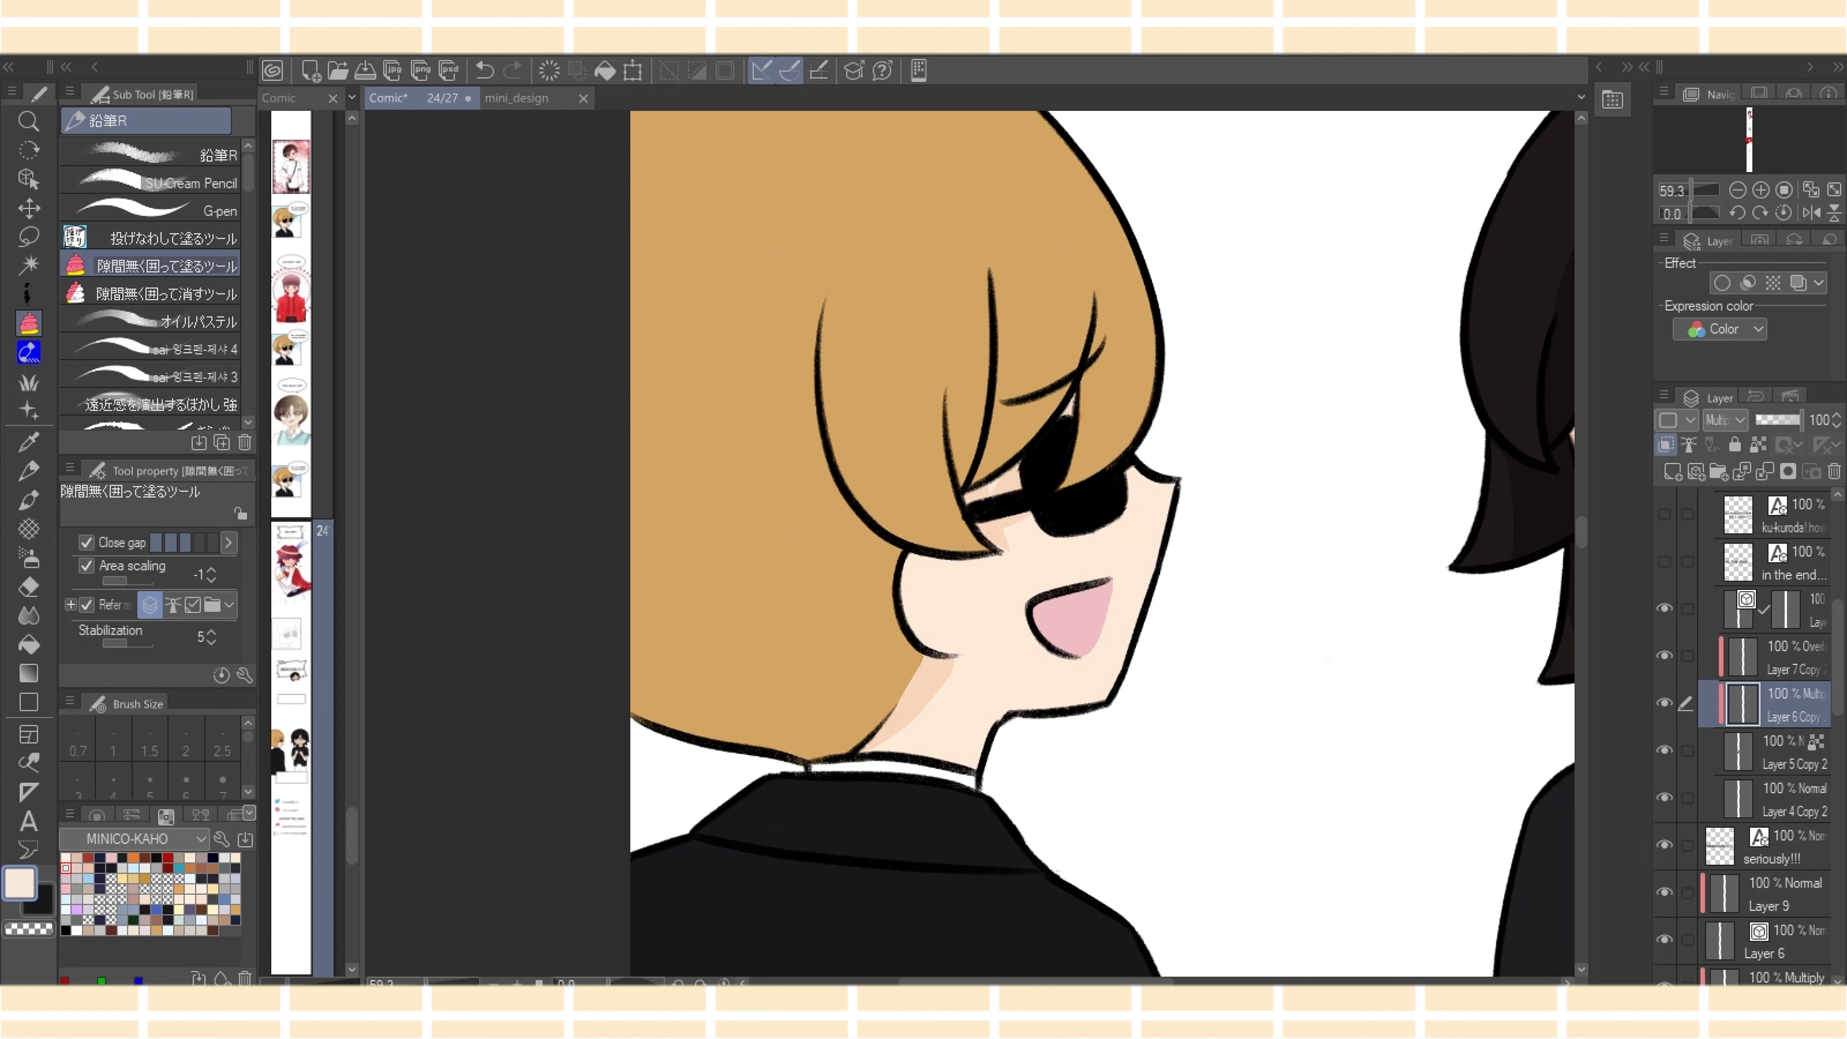
mouse_move(909, 559)
mouse_down()
mouse_move(989, 561)
mouse_move(1134, 512)
mouse_move(1136, 464)
mouse_up()
Add a new layer above the skin shadow layer and set its blending mode to Multiply
drag(1036, 982, 1201, 982)
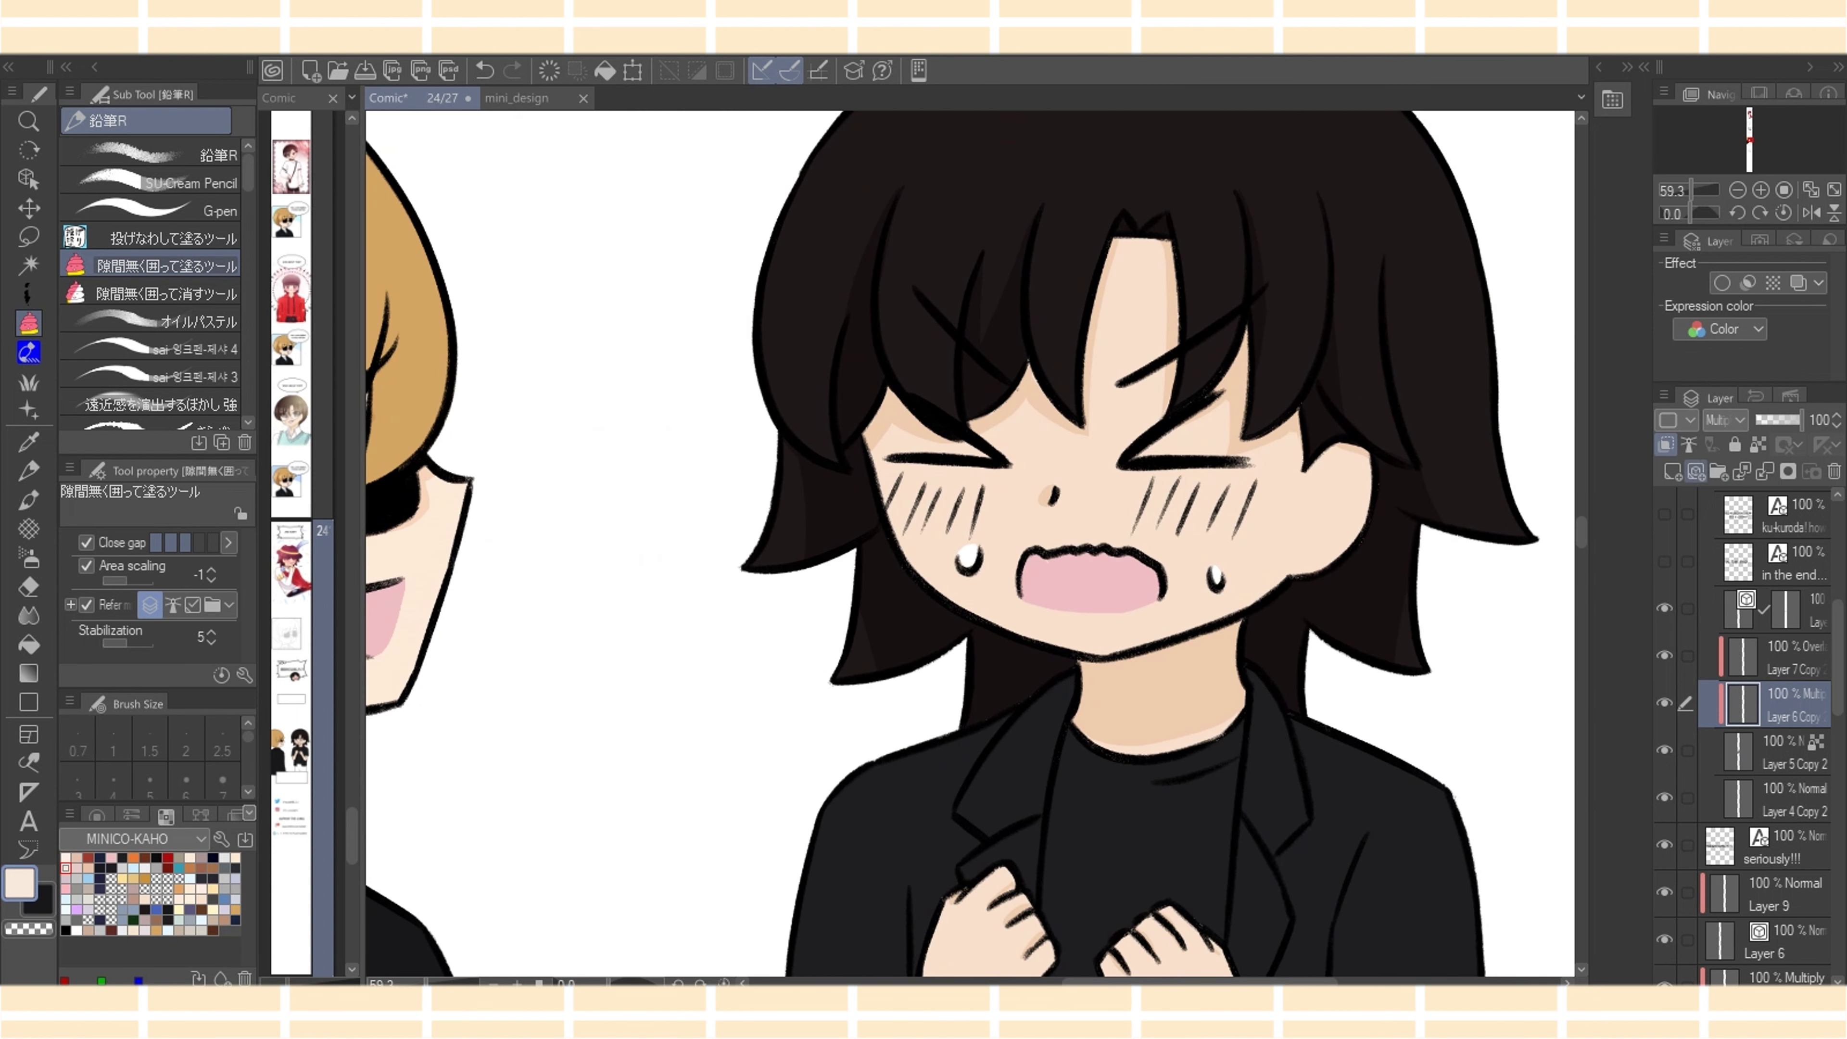
click(1672, 471)
click(1725, 421)
click(1737, 487)
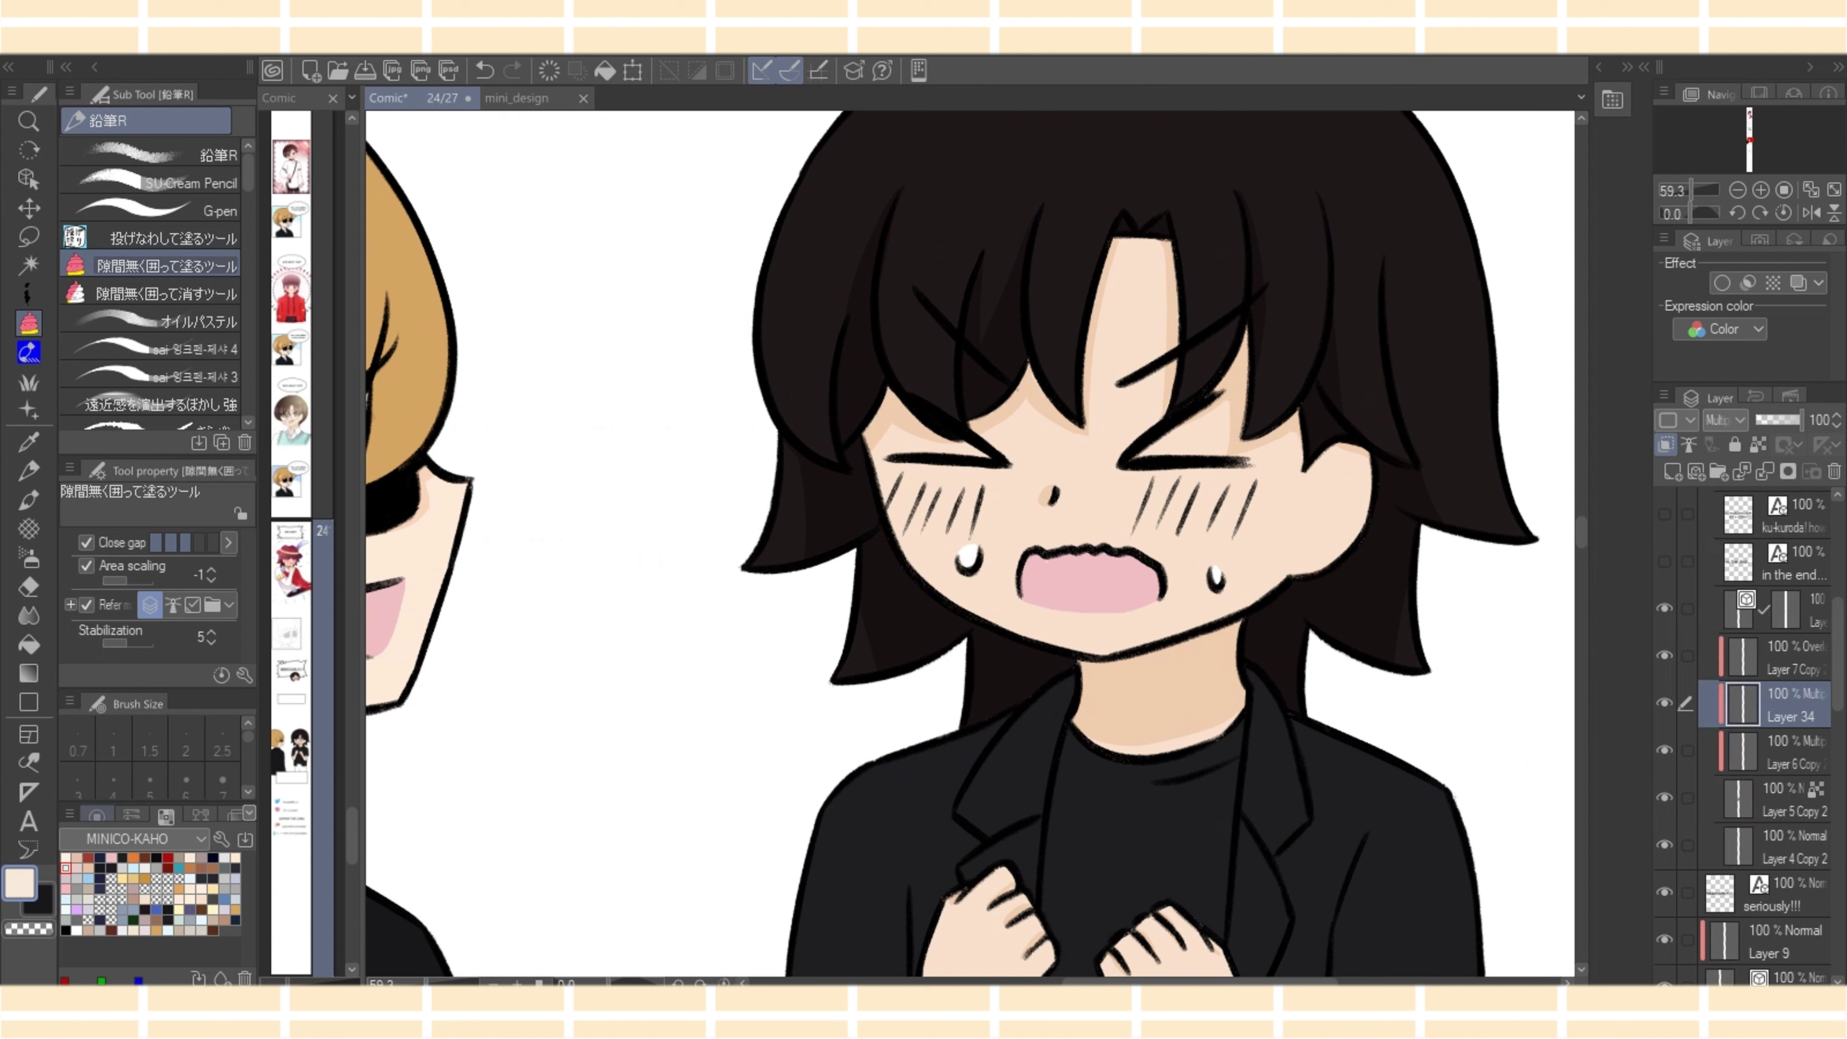
Airbrush coral red blush (H 3, S 60, V 93) on both cheeks of the dark-haired character with the Soft airbrush at size 300
click(97, 816)
drag(151, 868, 164, 868)
drag(105, 861, 101, 867)
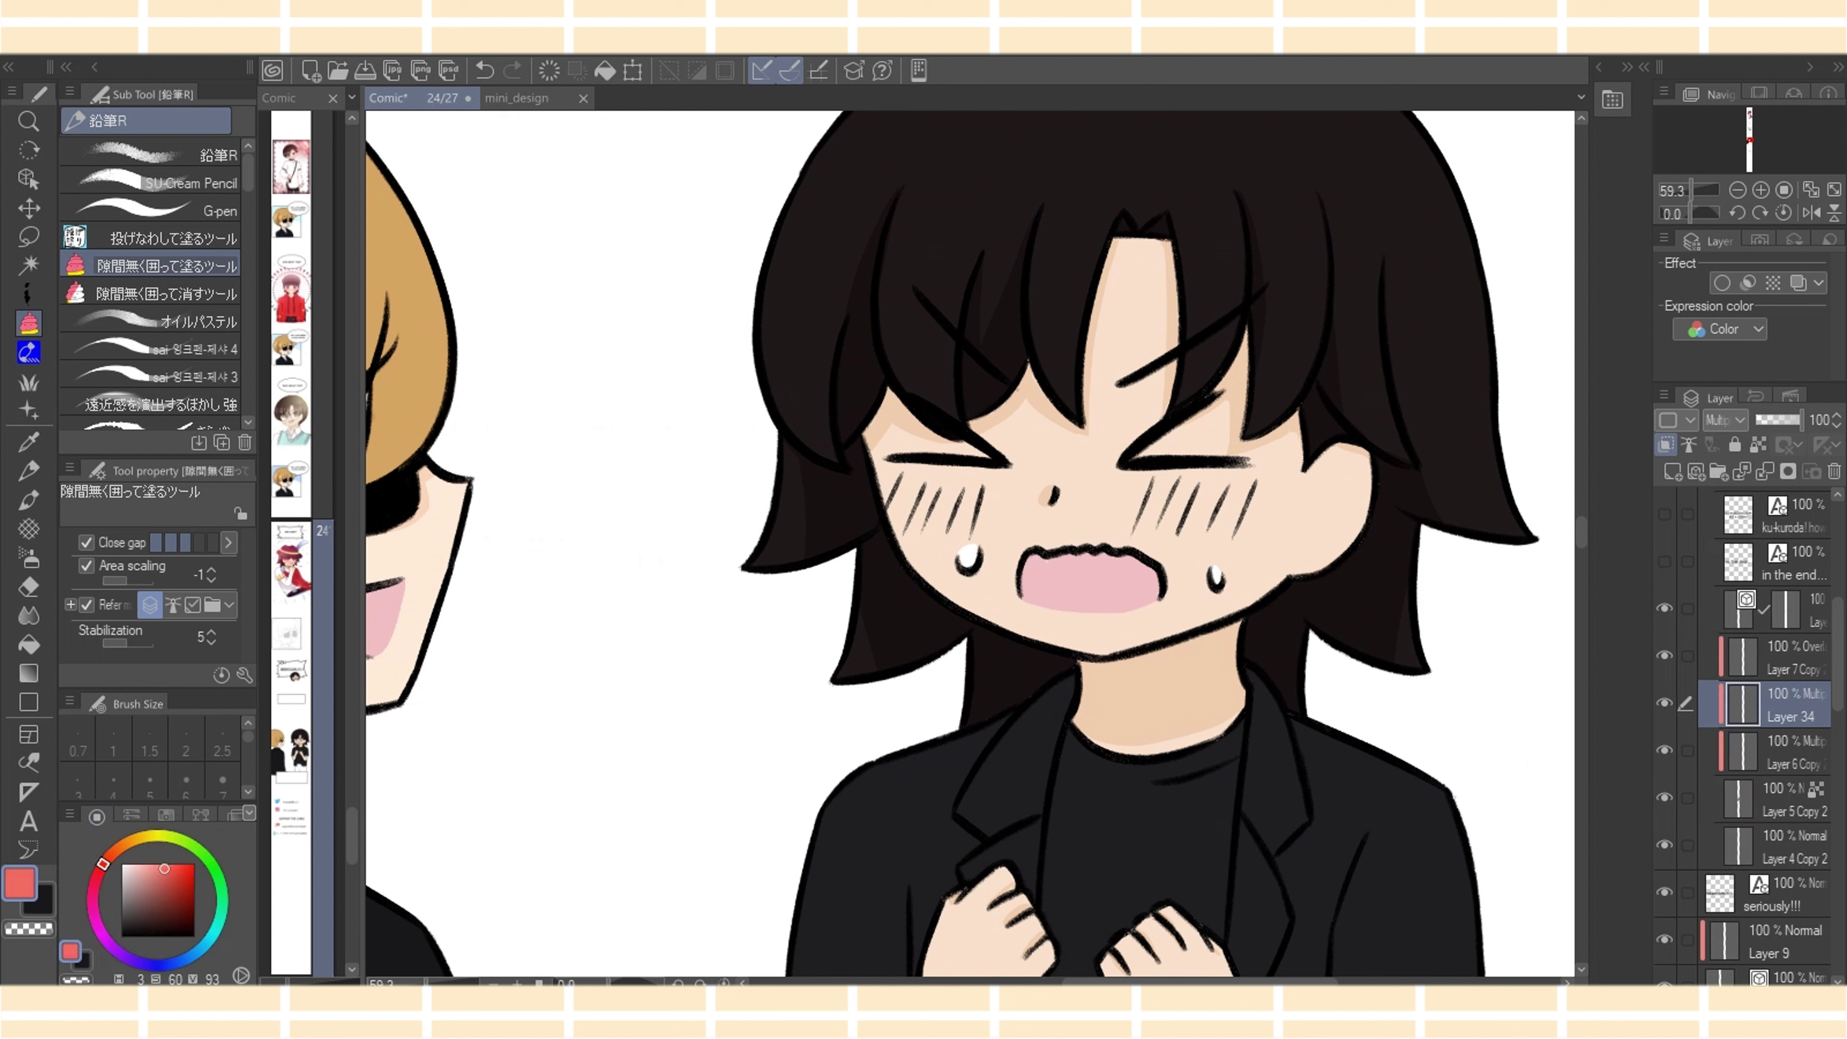
click(28, 558)
scroll(149, 756, down, 3)
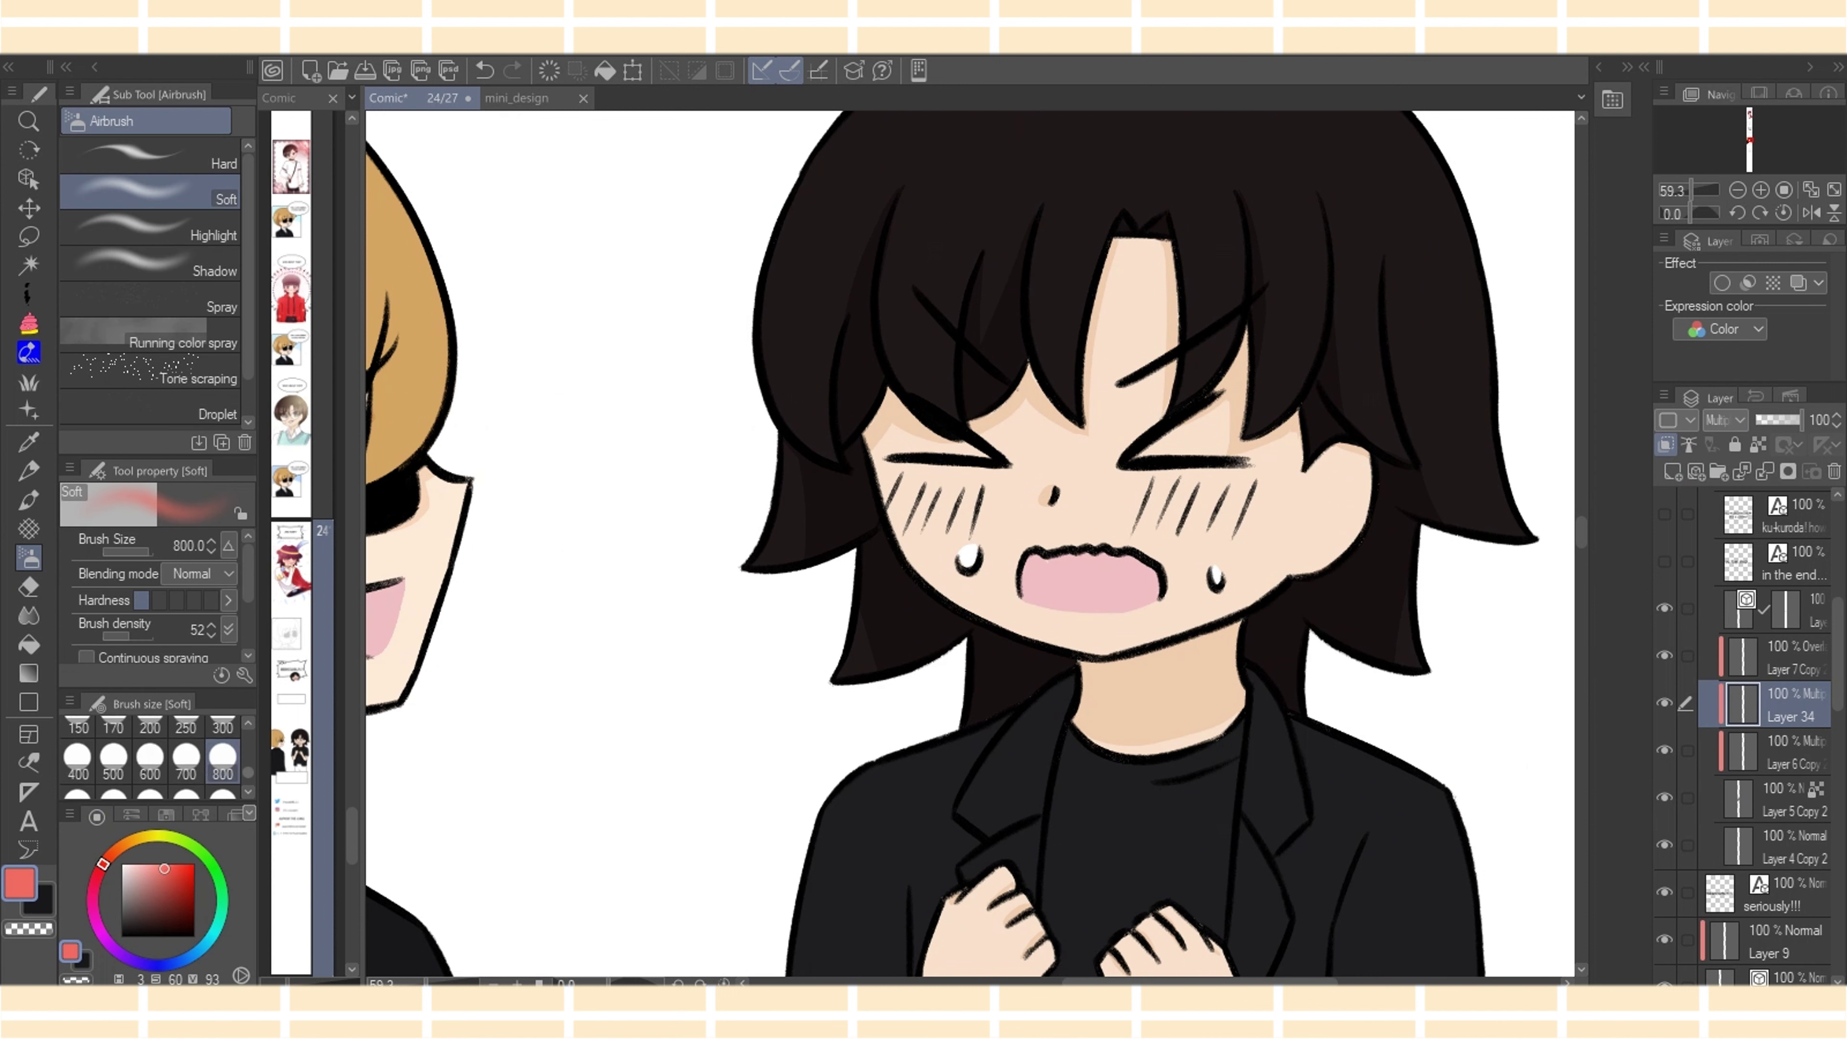
click(150, 749)
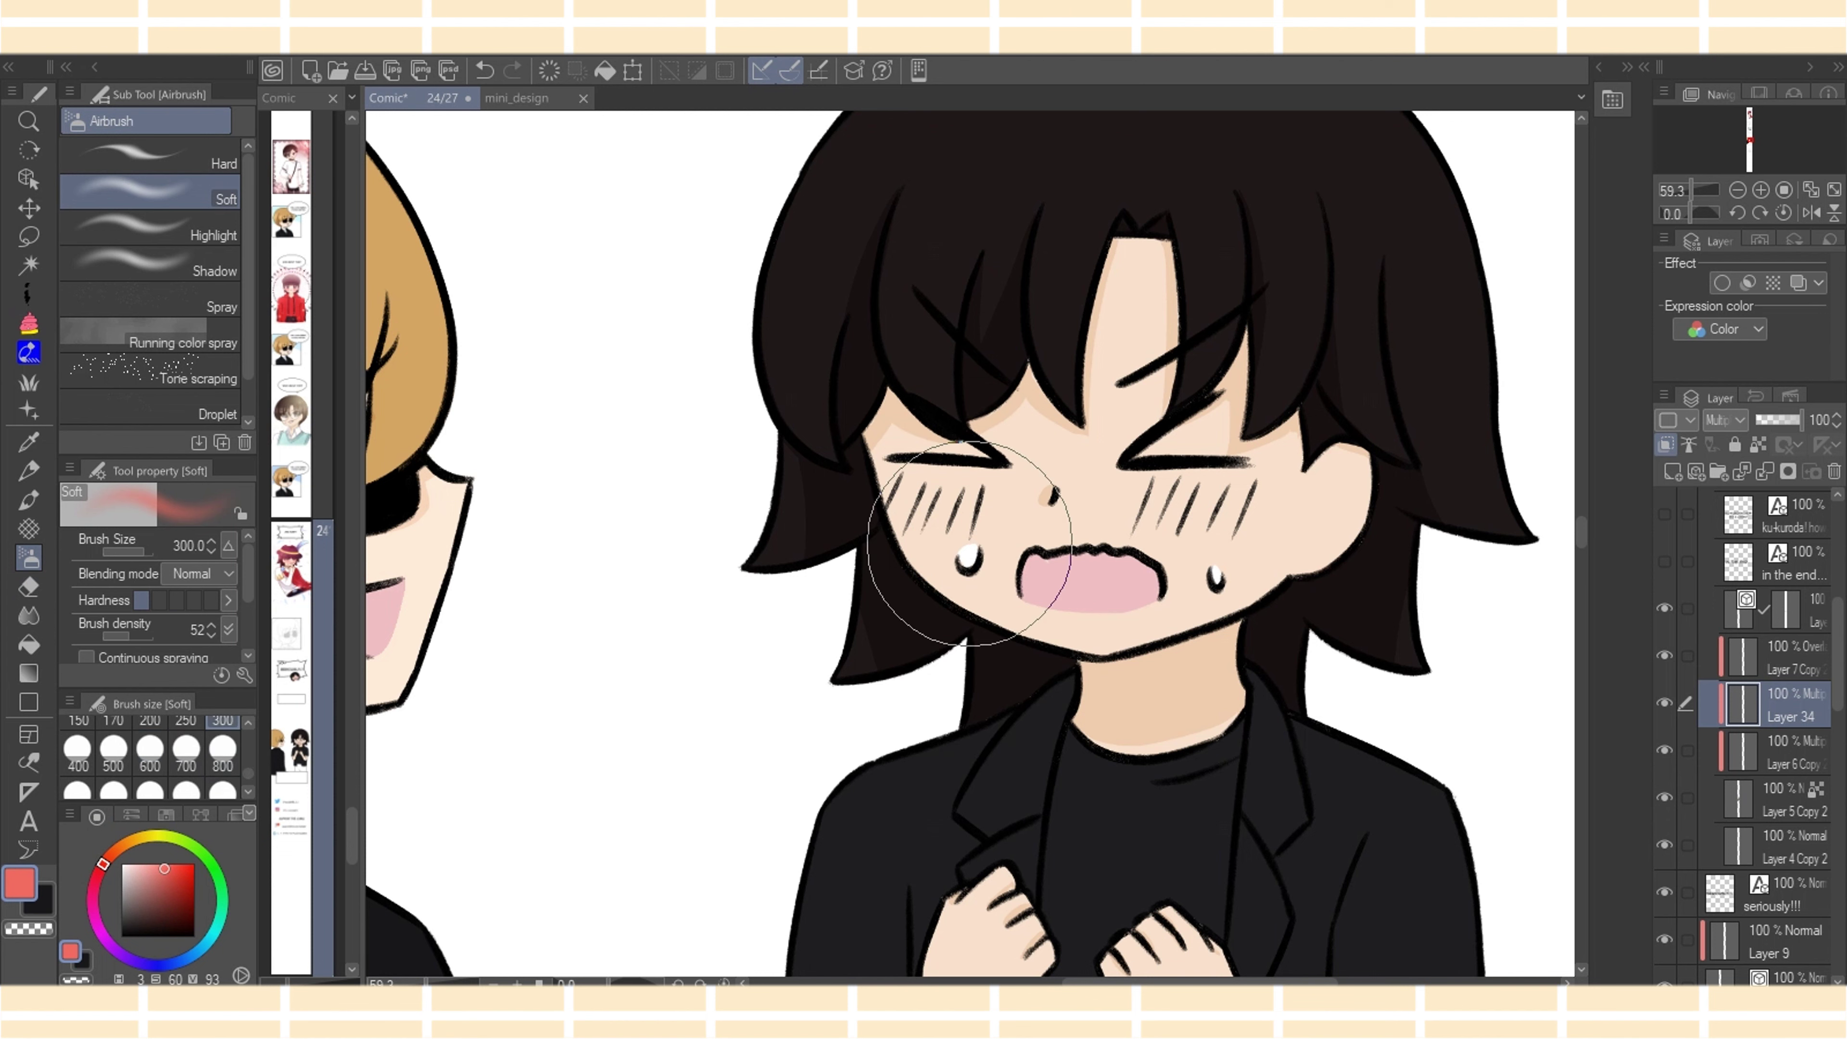
click(223, 722)
drag(887, 502, 938, 520)
drag(1170, 508, 1236, 502)
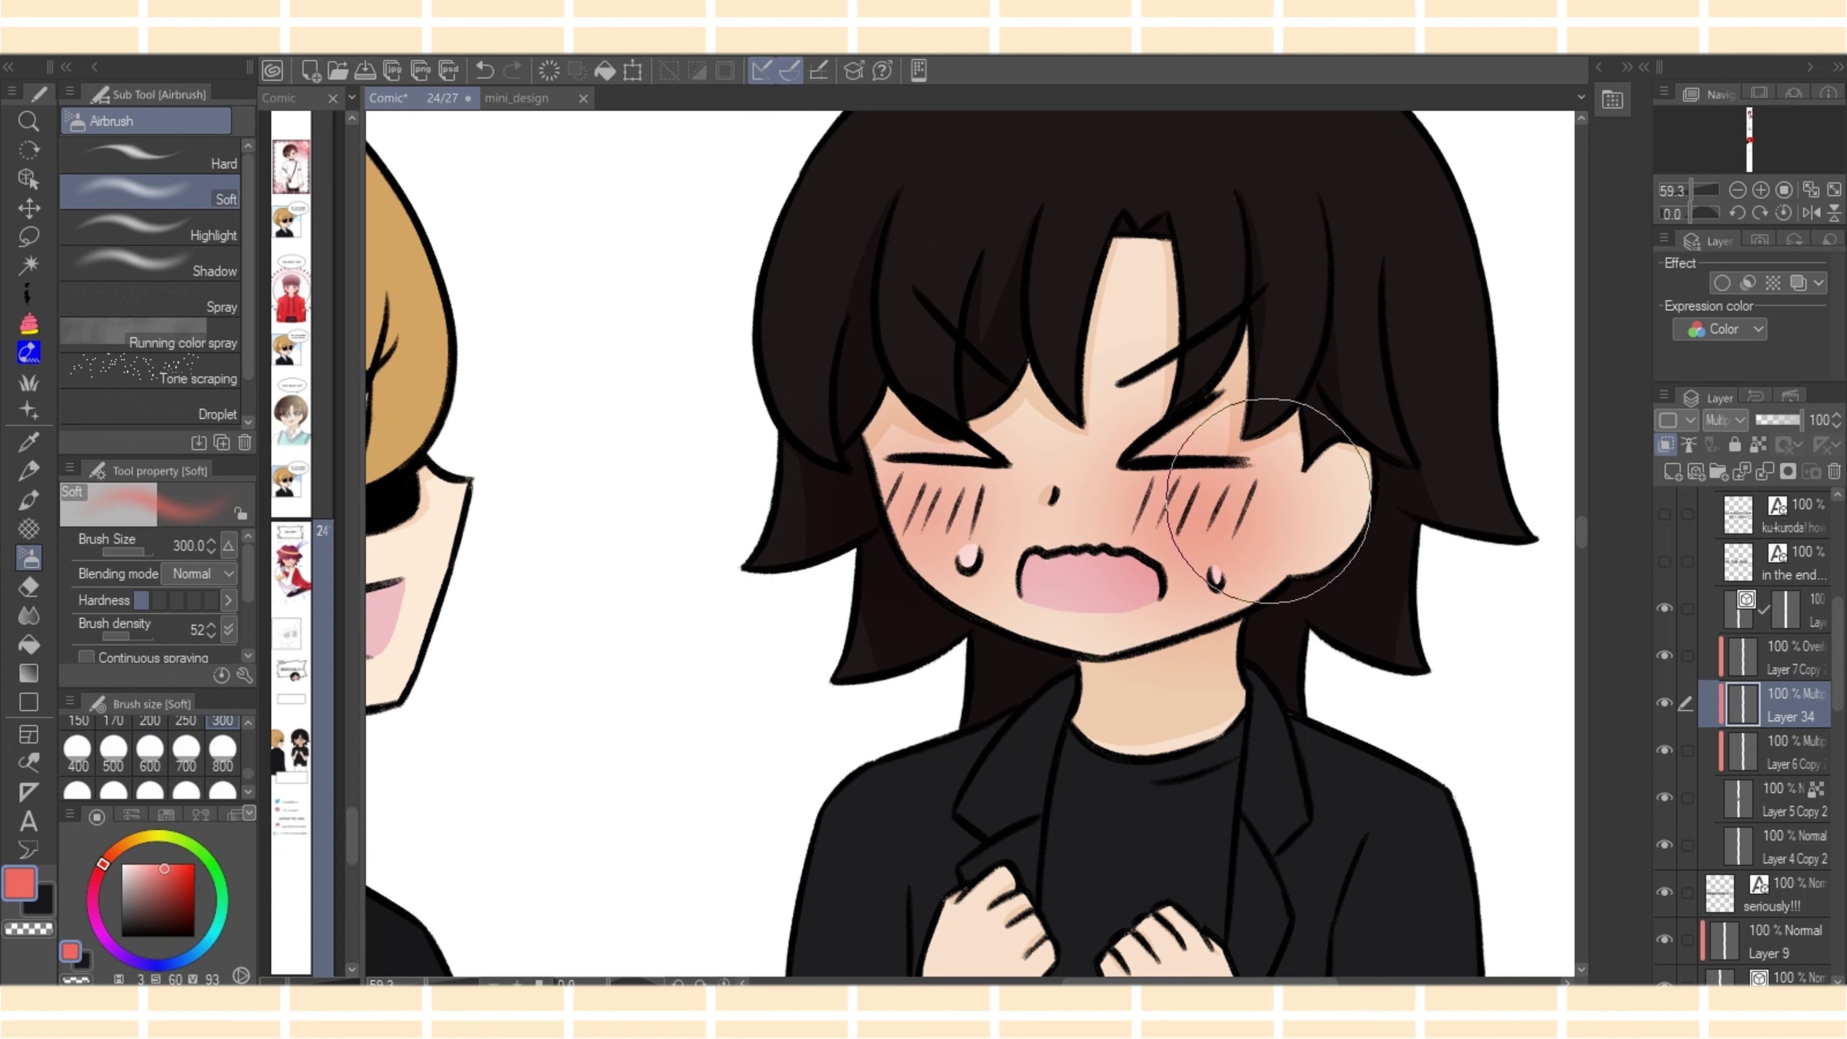
Fade the excess blush around the eyes and jaw with the Soft airbrush in transparent colour at size 200
scroll(149, 757, up, 2)
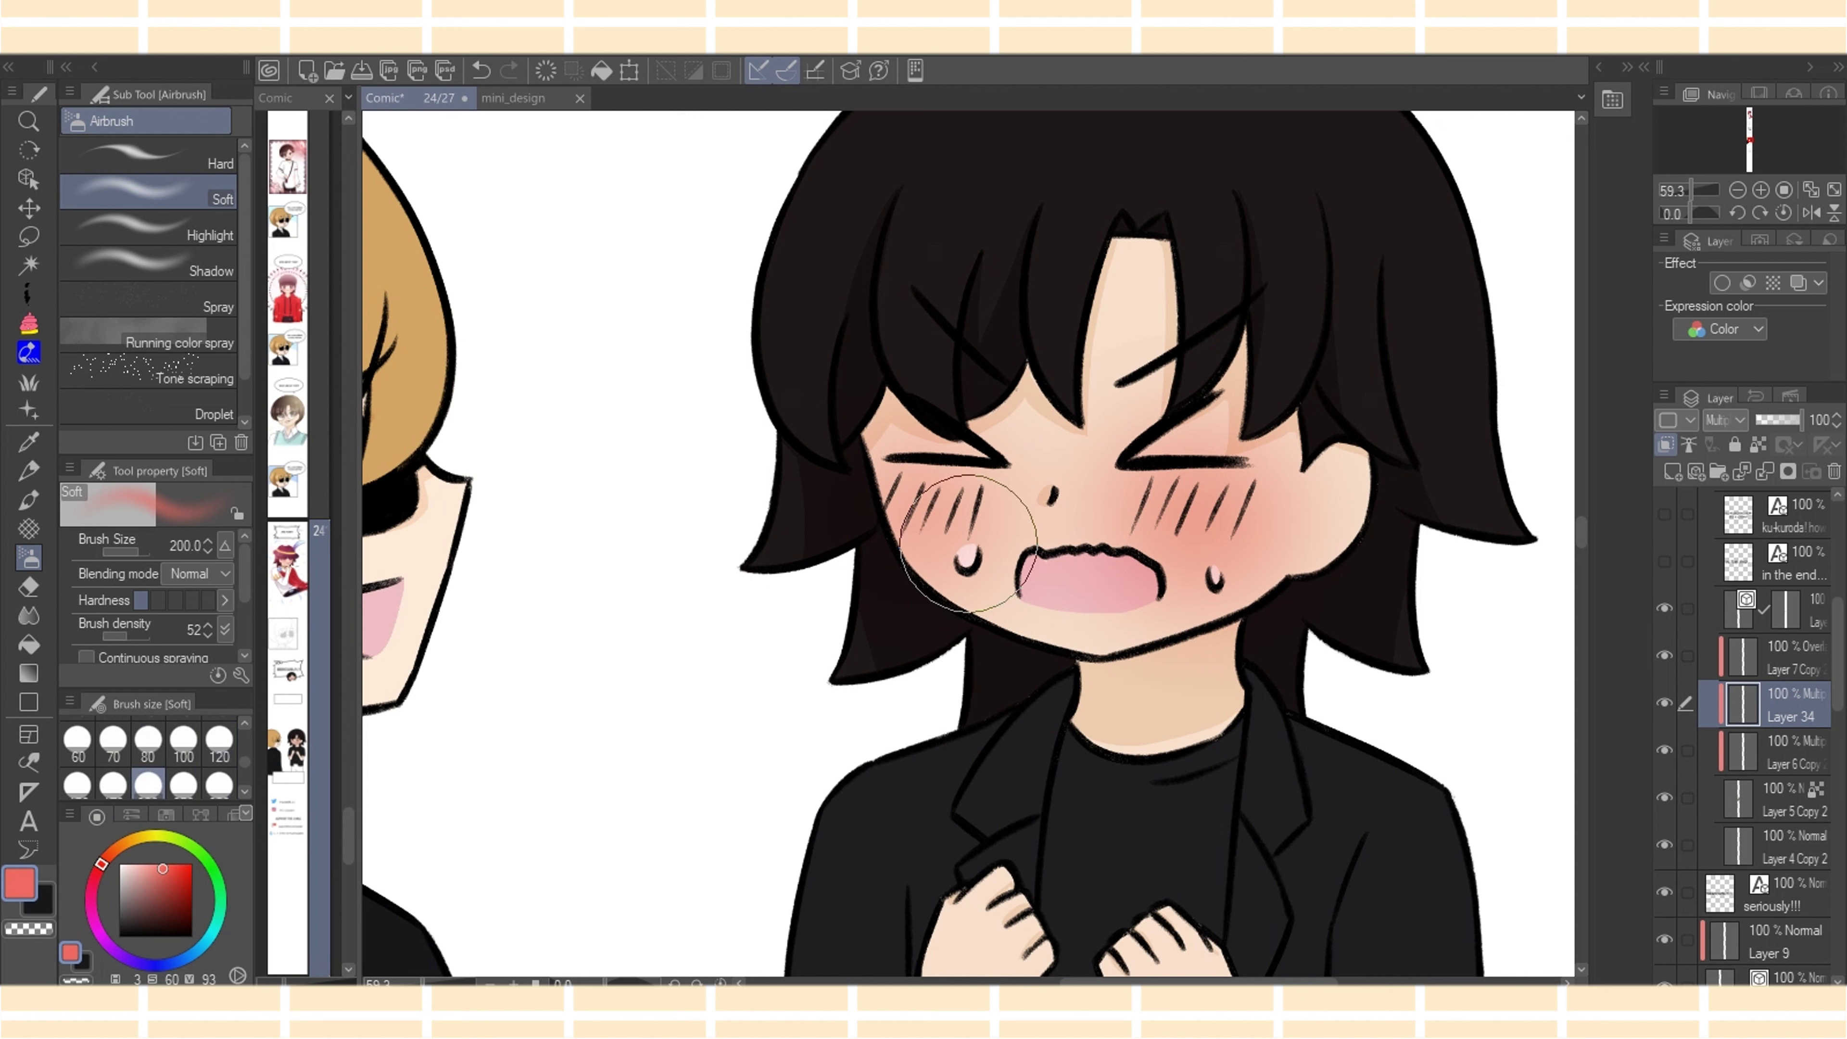
click(148, 784)
mouse_move(953, 444)
mouse_down()
mouse_move(1142, 429)
mouse_move(1328, 371)
mouse_move(1291, 451)
mouse_up()
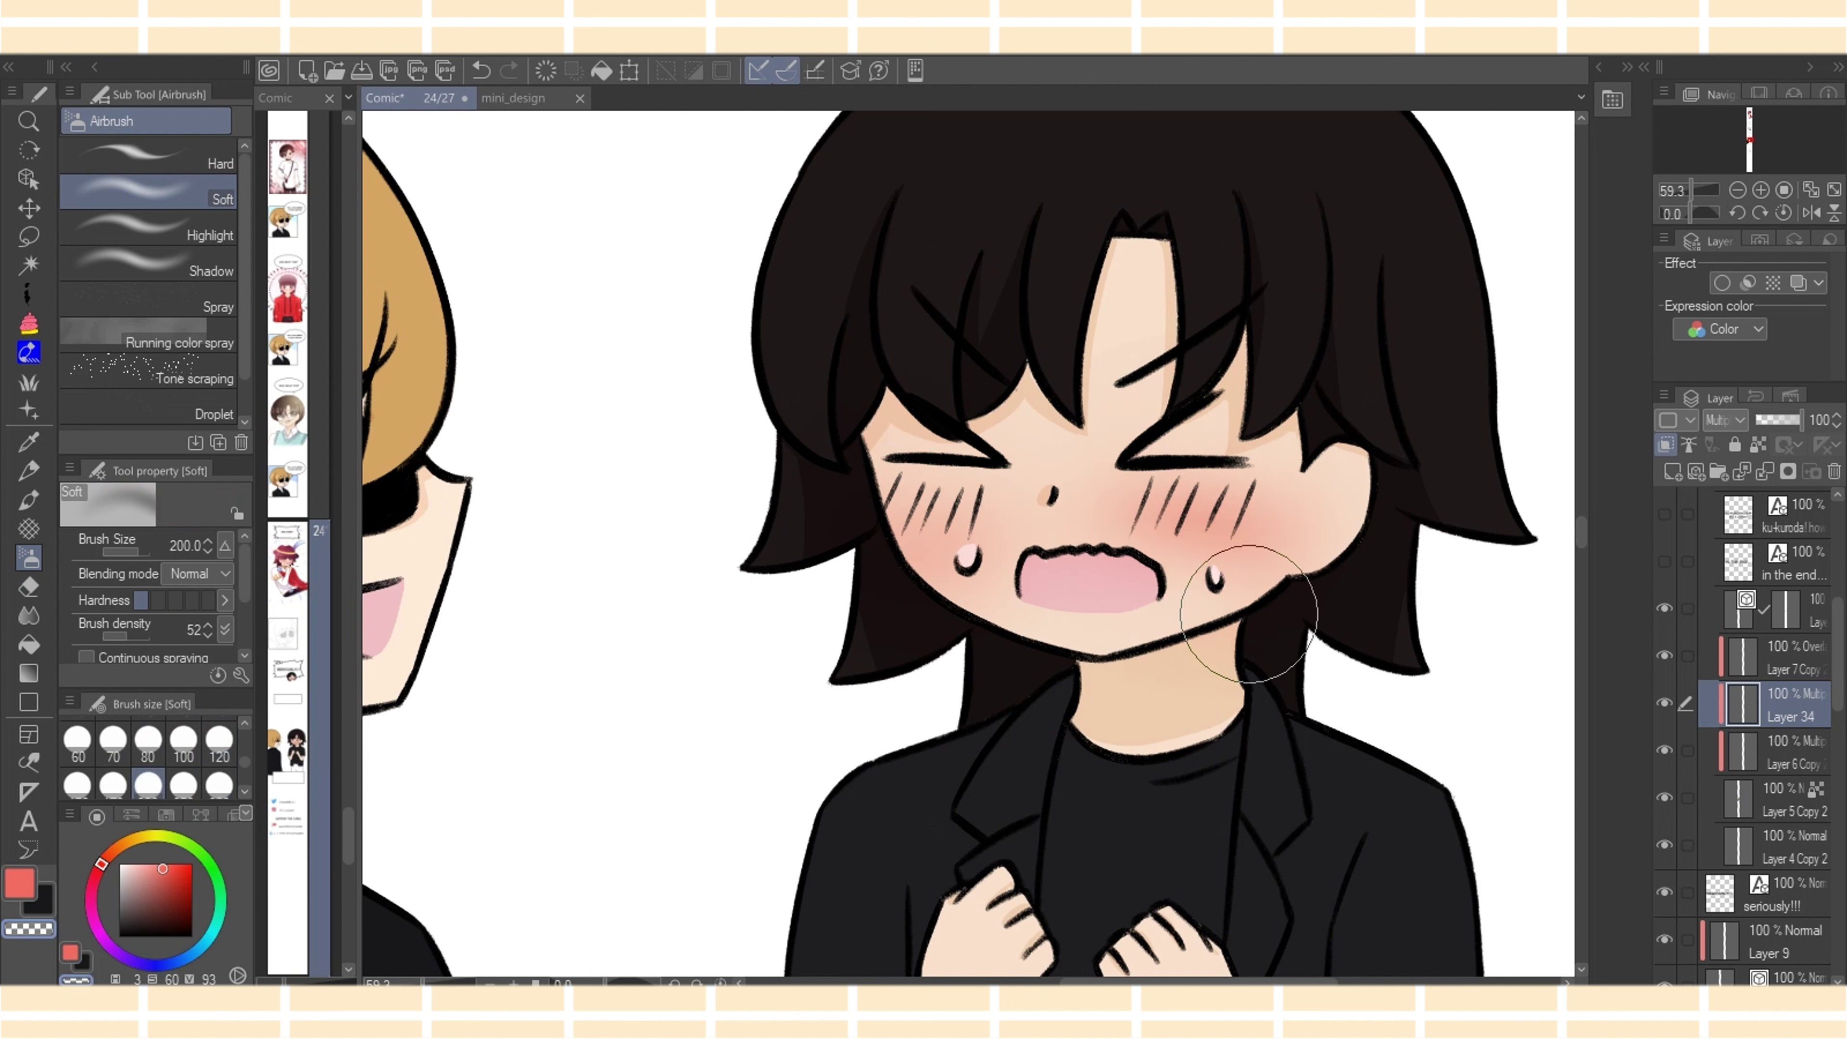
Build up both cheeks' blush in light pink (H 3, S 30, V 100) with the Soft airbrush at size 120
click(219, 742)
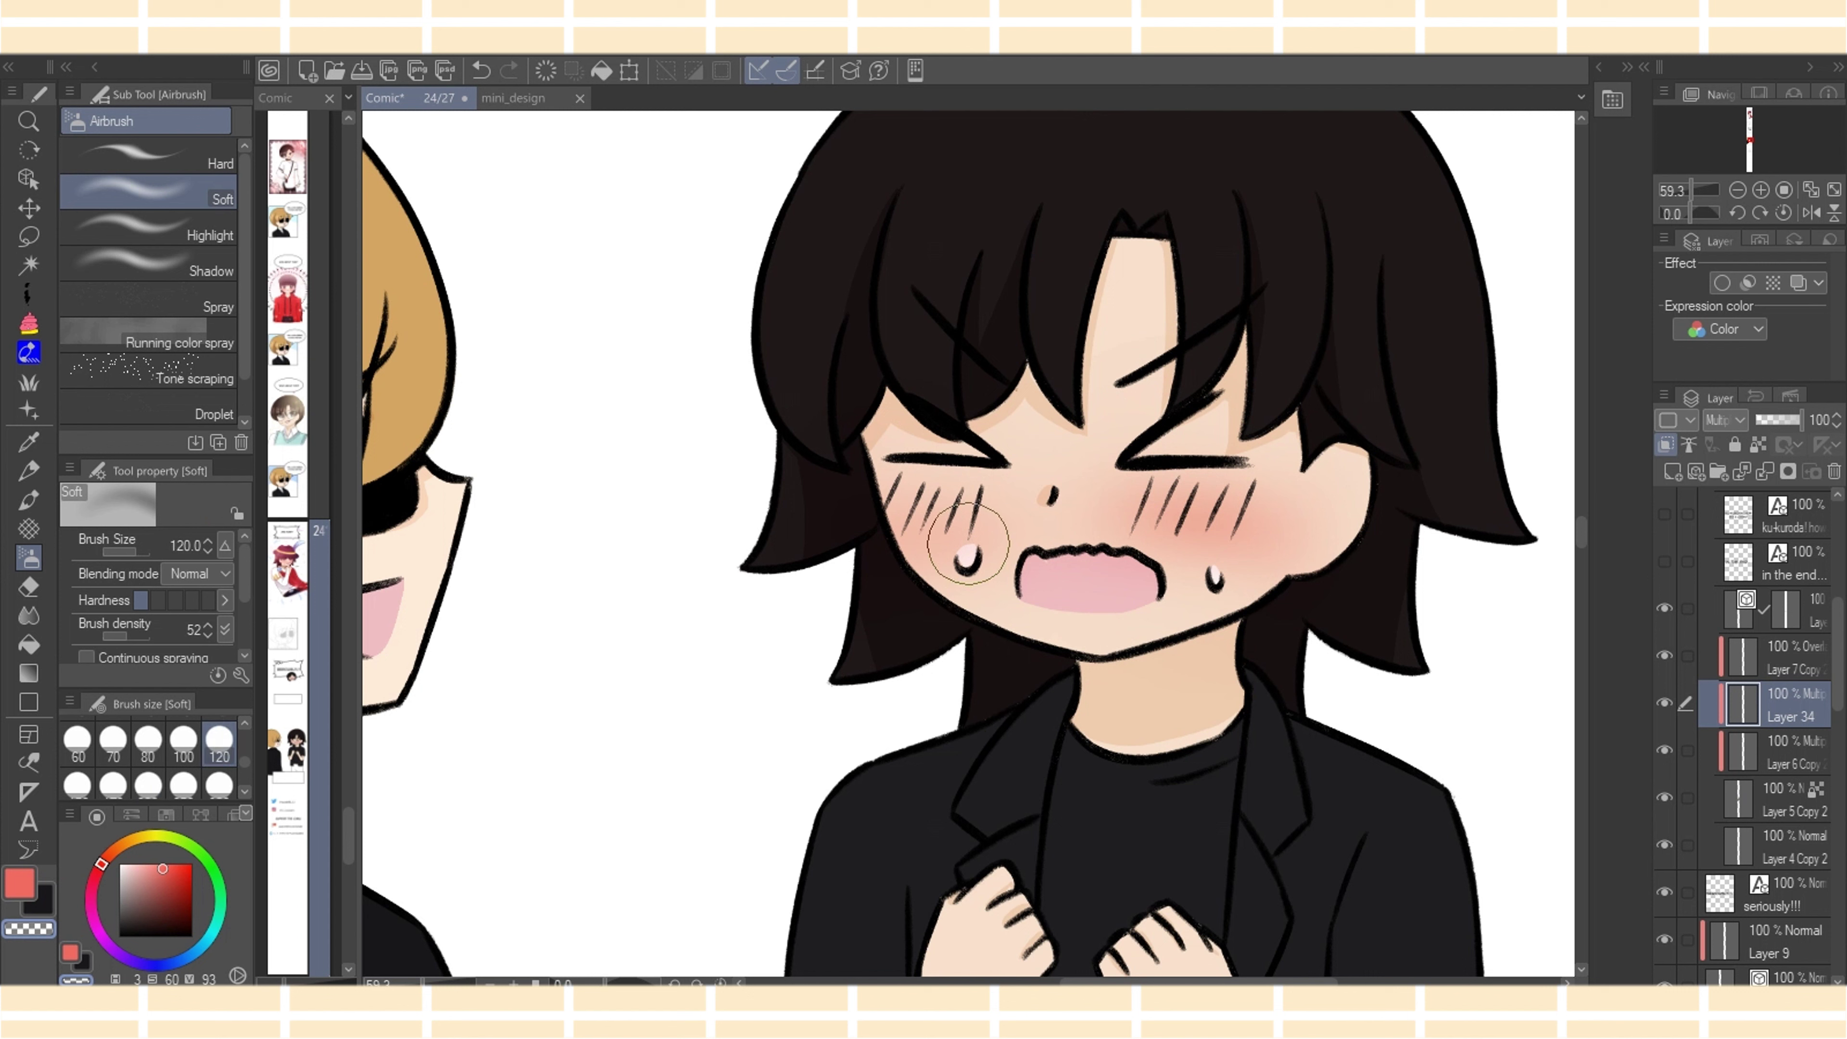
alt+click(967, 544)
mouse_move(899, 507)
mouse_down()
mouse_move(944, 515)
mouse_move(938, 487)
mouse_move(1148, 502)
mouse_move(1236, 524)
mouse_move(1236, 553)
mouse_up()
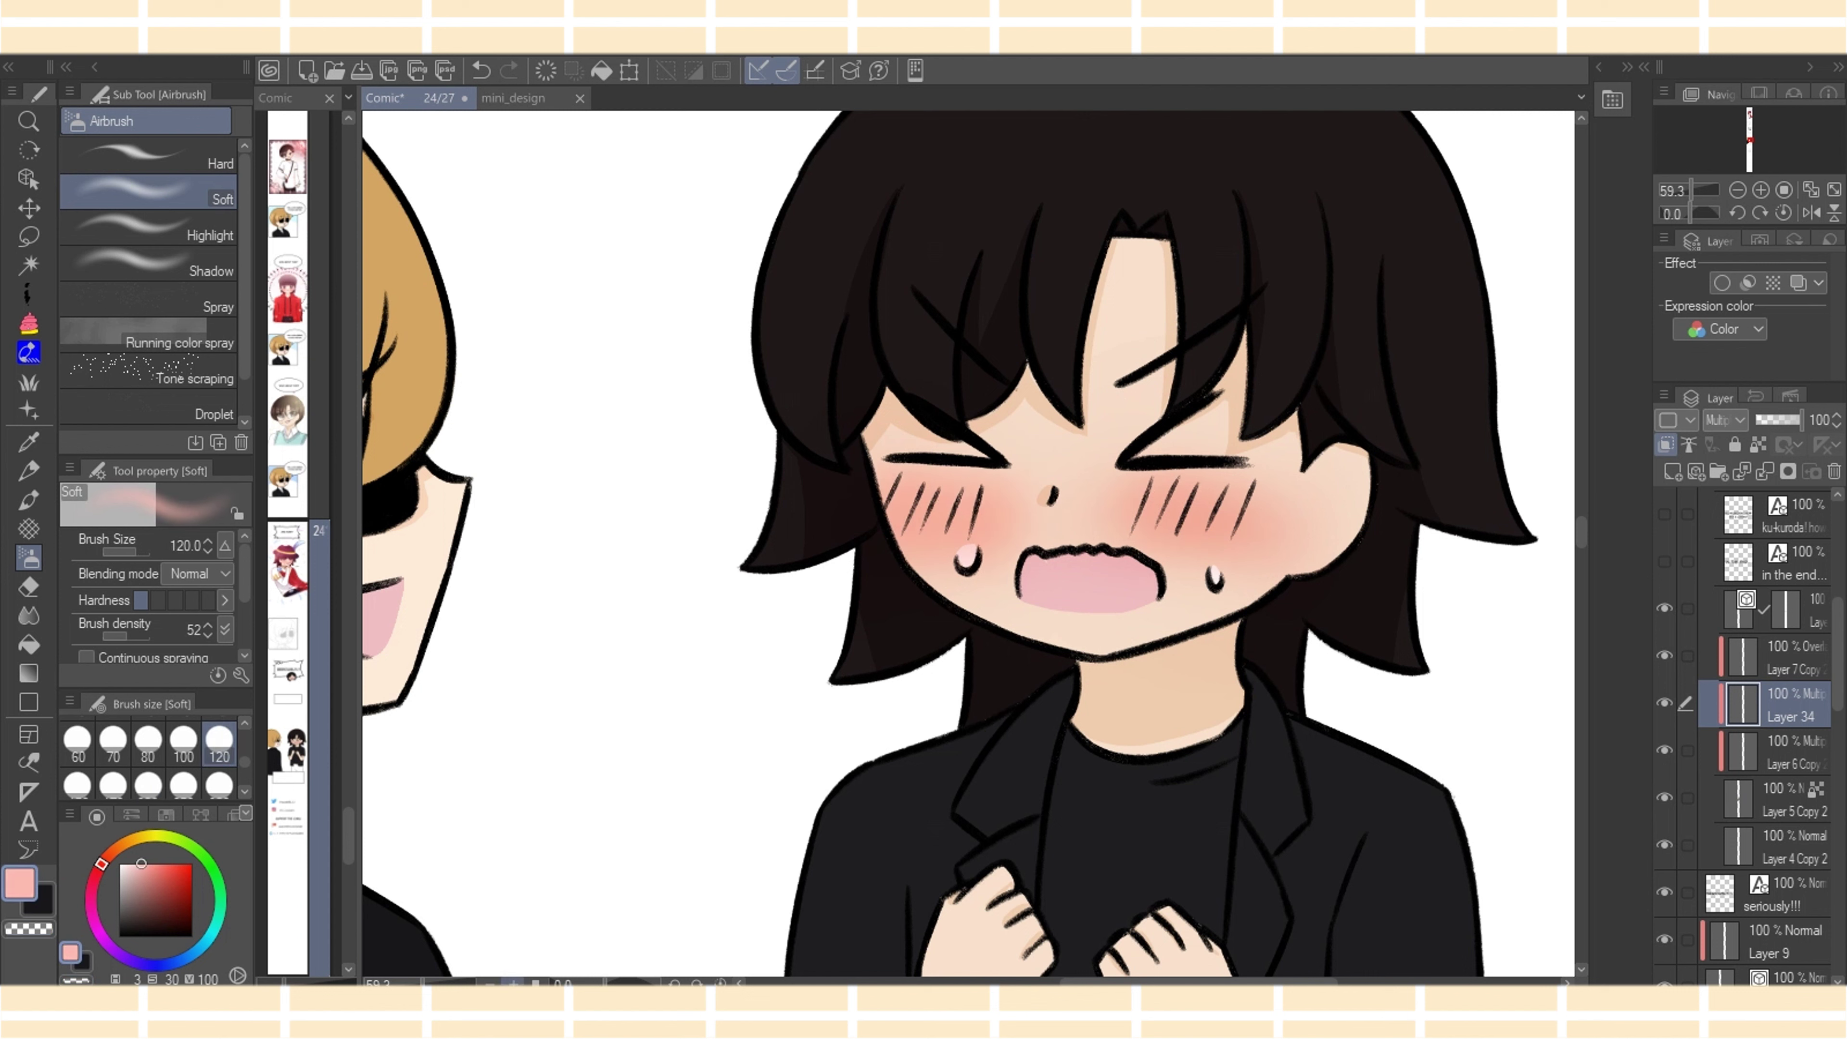
On the Layer 6 Copy Multiply layer, add a blue-grey enclosed-fill shadow to the jacket's left collar under the hair
click(1792, 753)
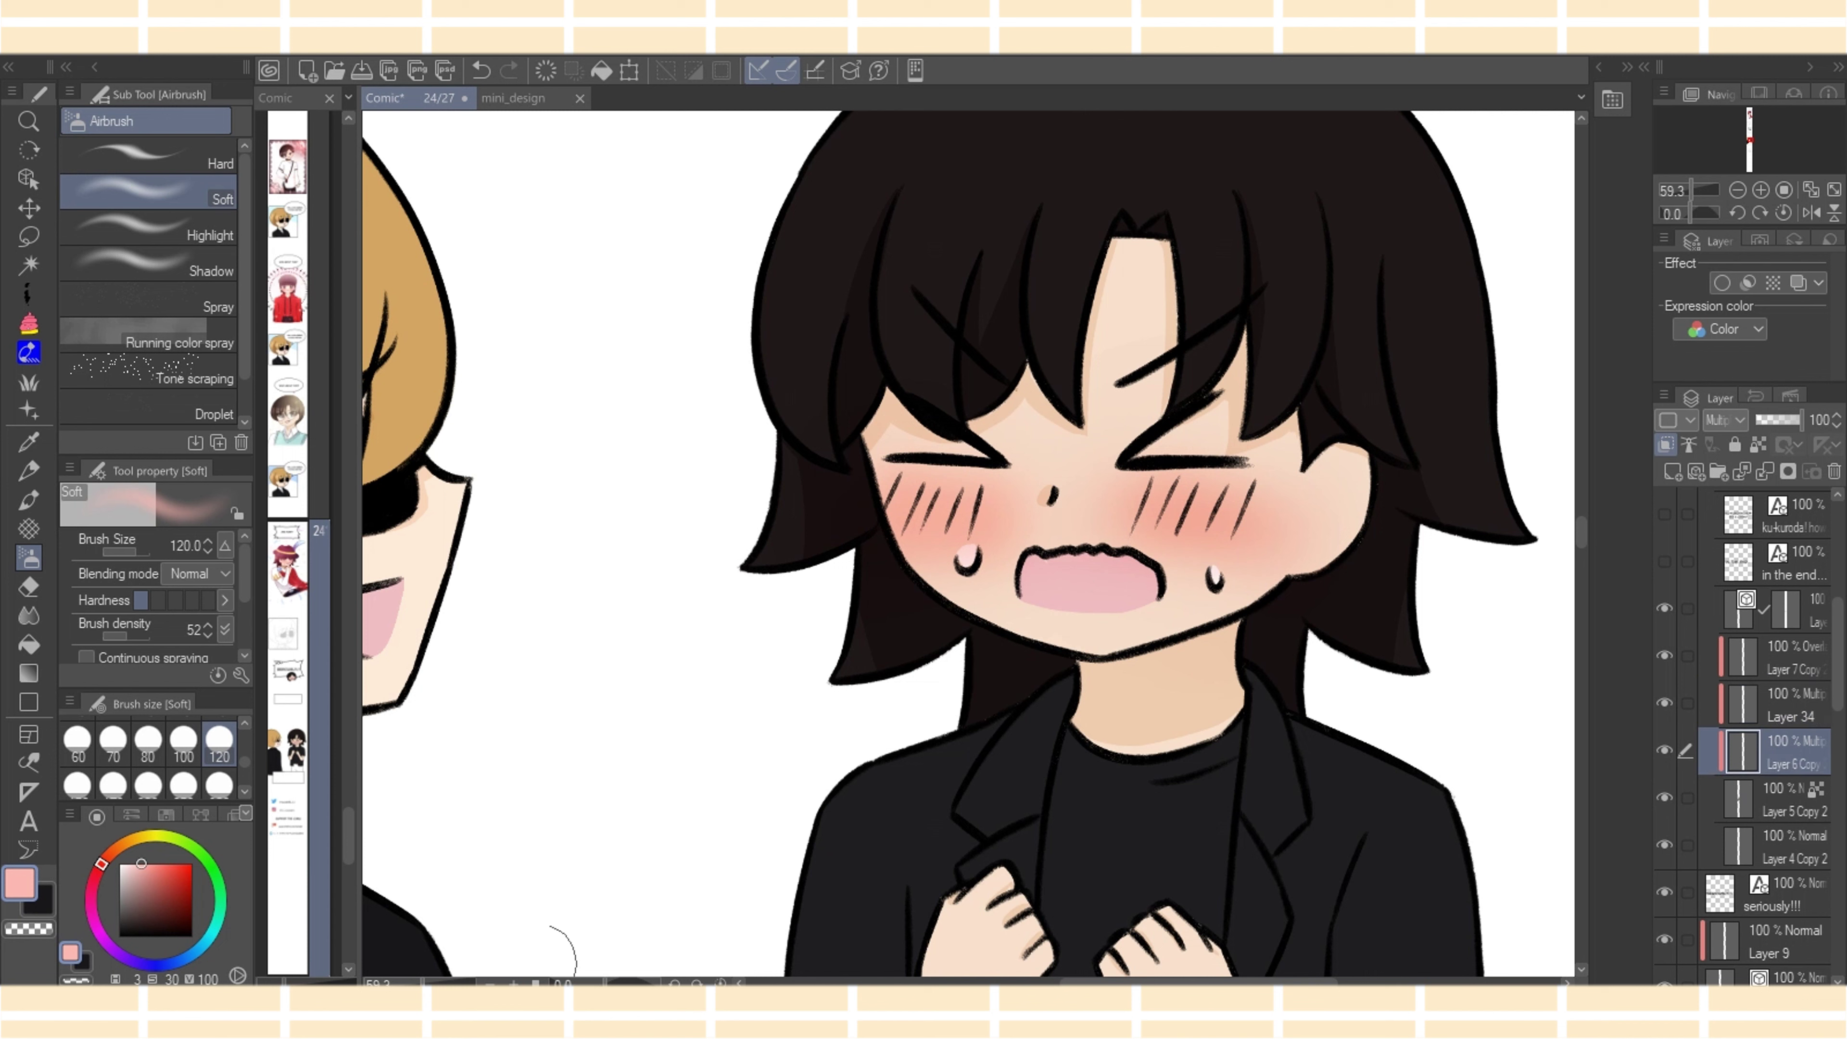
click(166, 814)
click(132, 910)
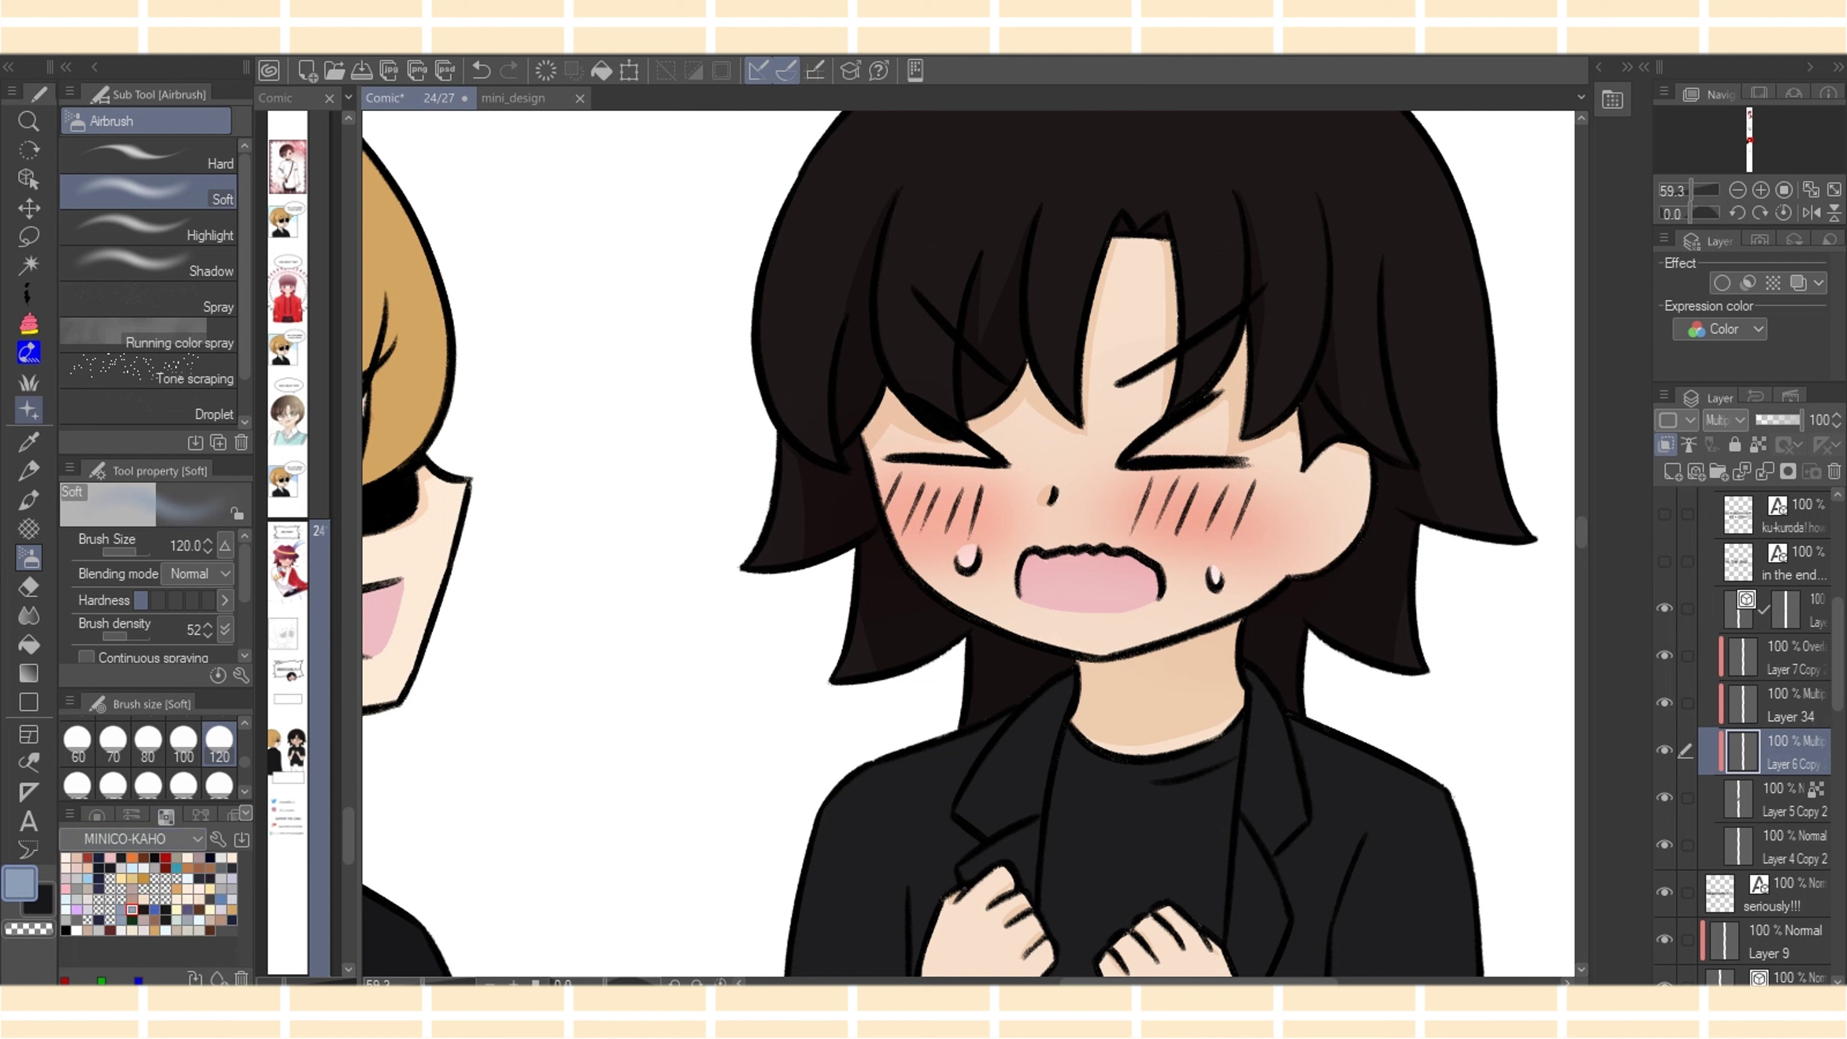
click(28, 323)
mouse_move(1014, 732)
mouse_down()
mouse_move(1055, 684)
mouse_move(1064, 722)
mouse_move(945, 821)
mouse_move(1012, 717)
mouse_up()
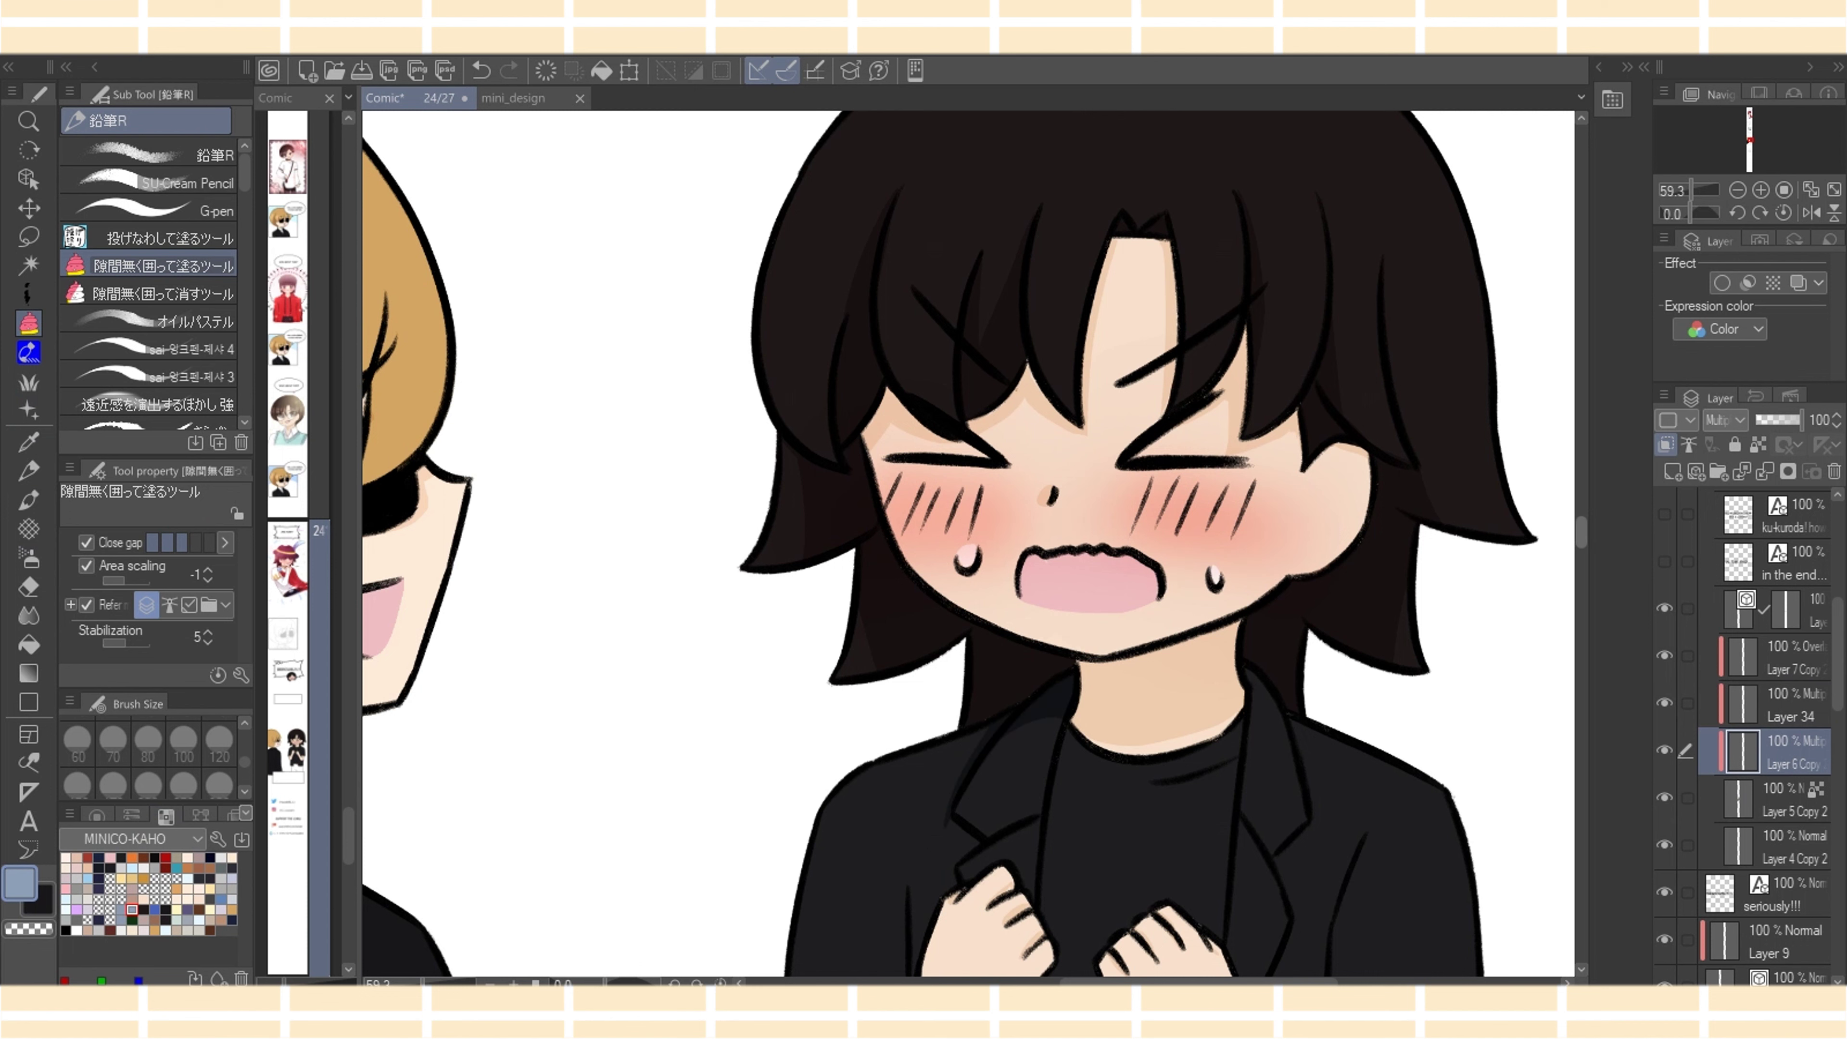
Add blue-grey shadows along the left sleeve fold and beneath the jacket's left lapel
scroll(967, 545, down, 3)
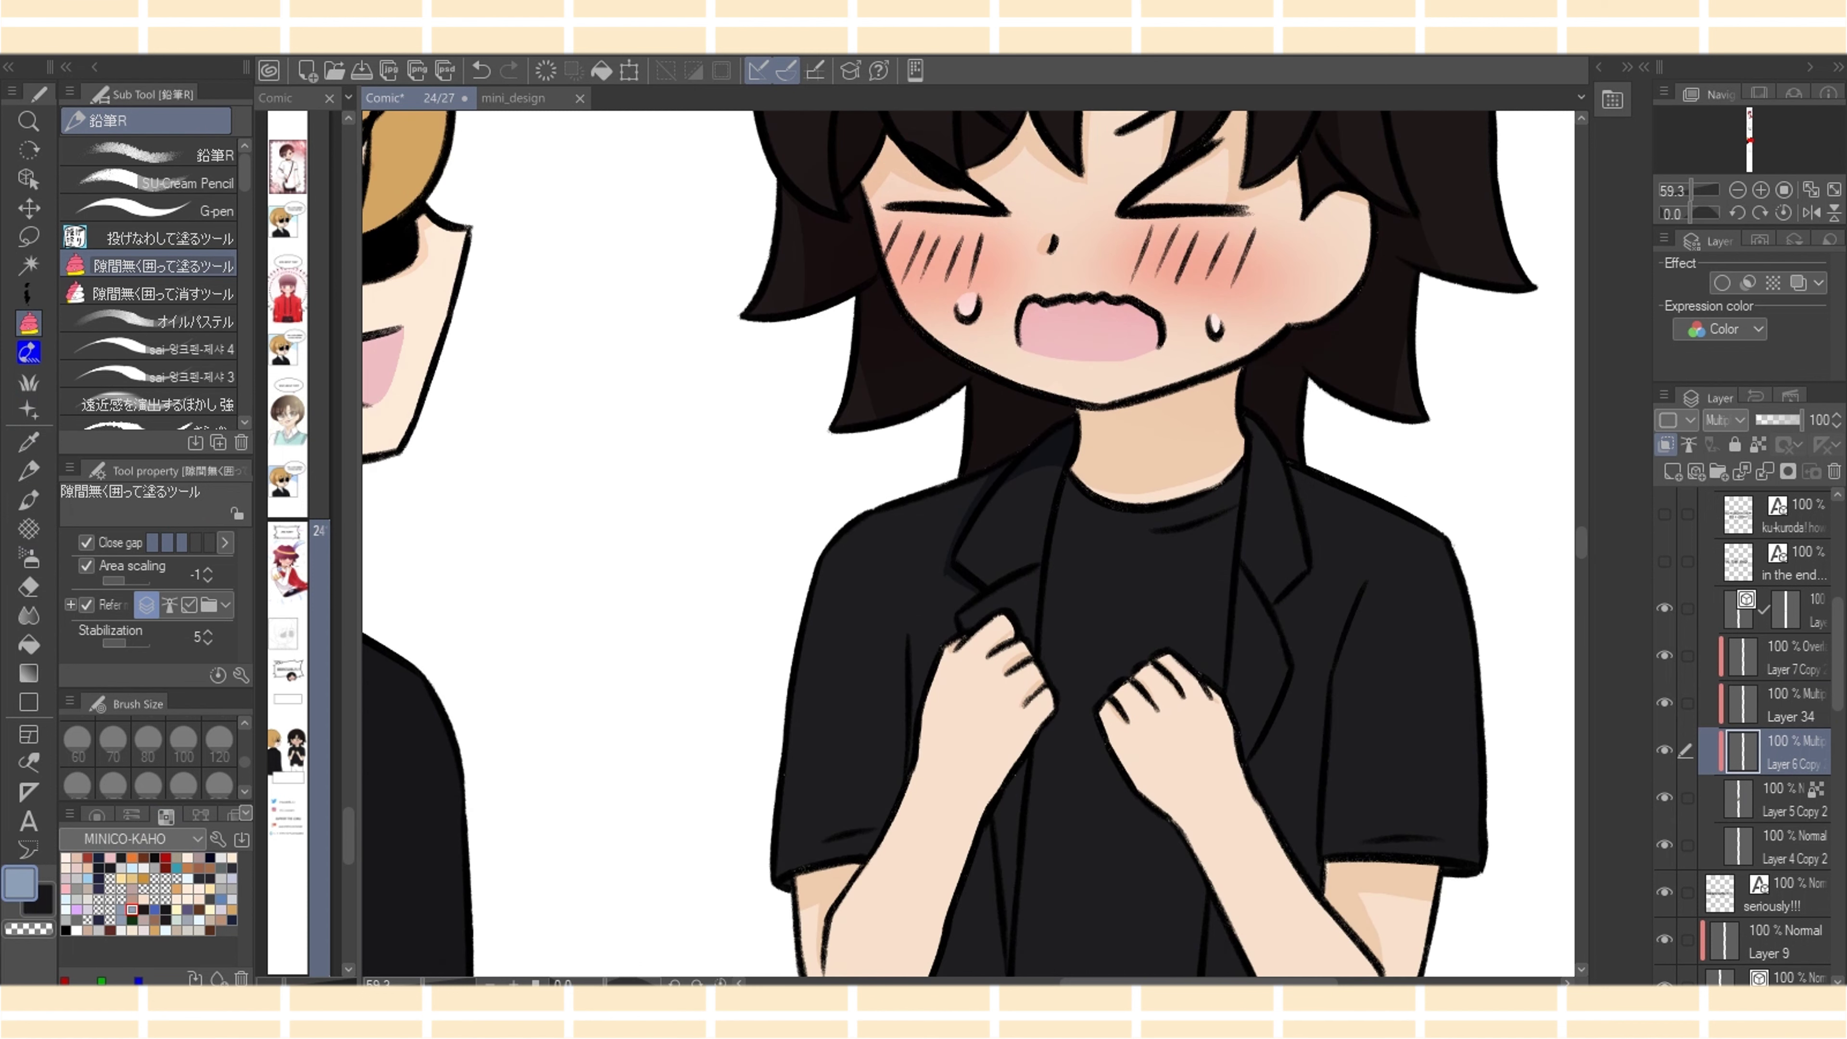
mouse_move(905, 632)
mouse_down()
mouse_move(880, 824)
mouse_move(903, 804)
mouse_up()
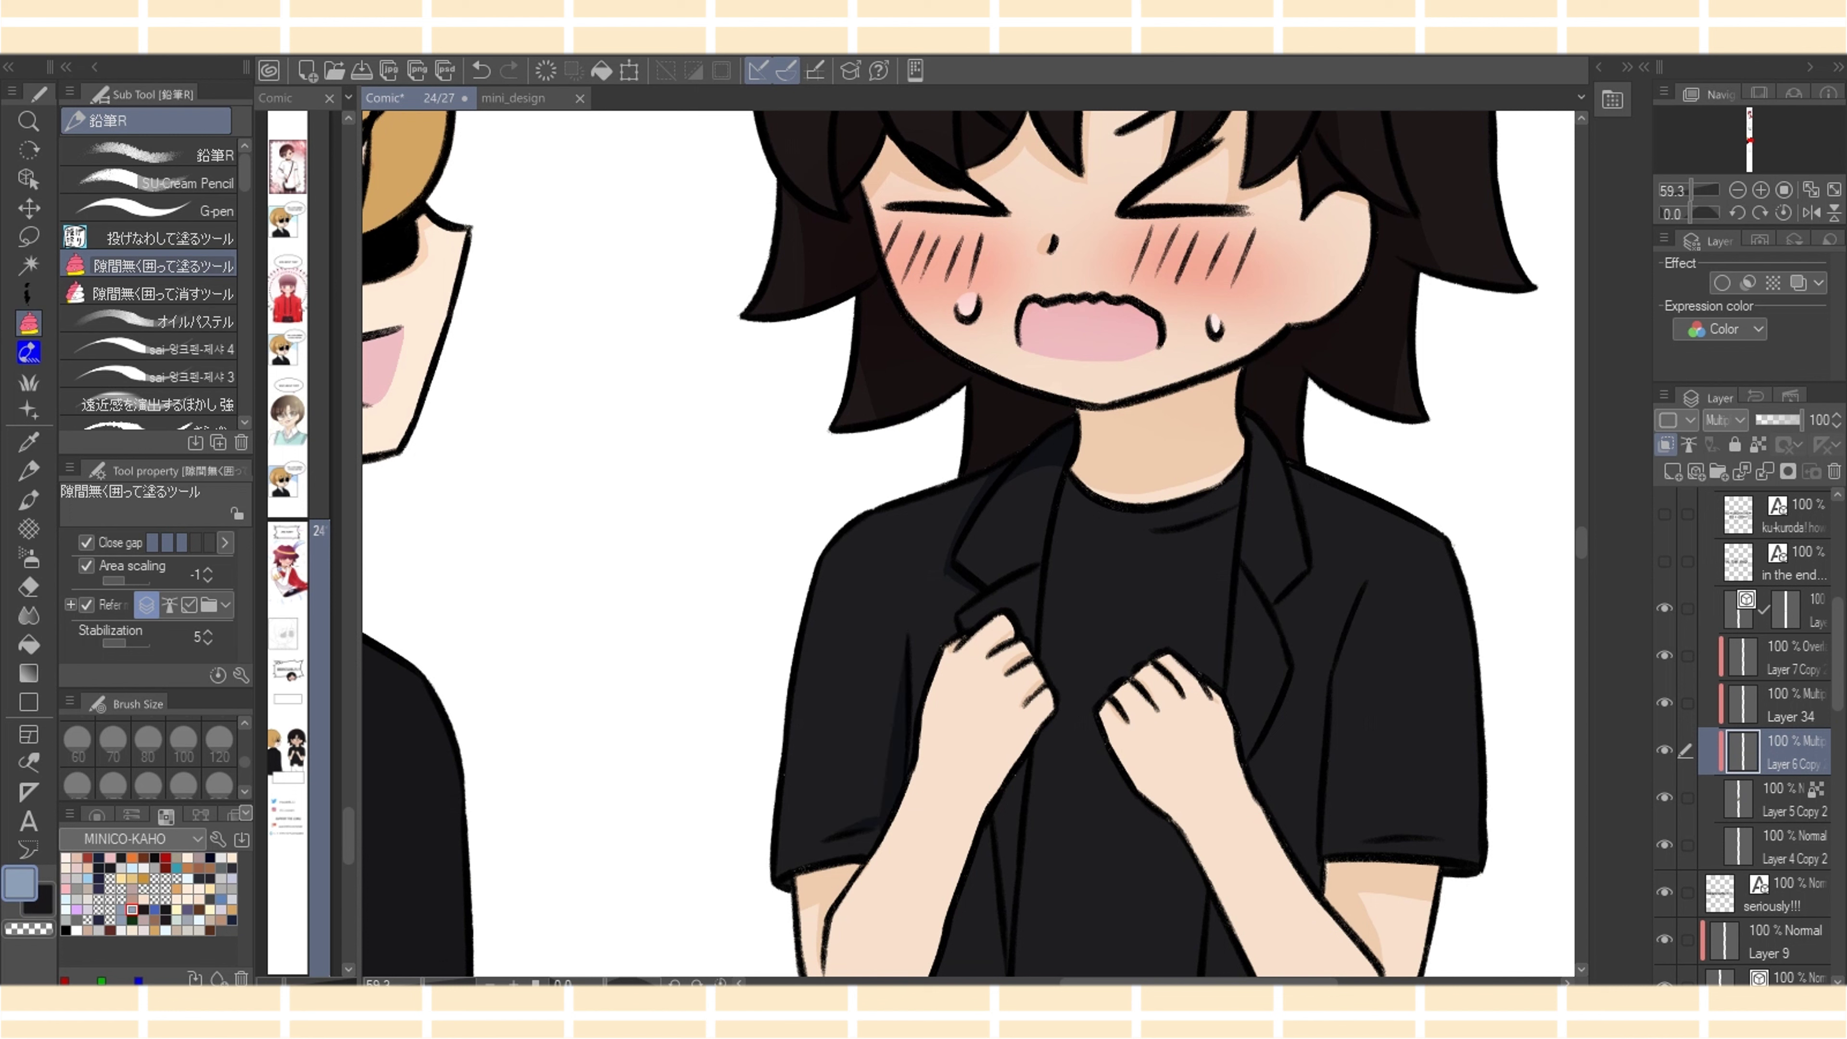
key(e)
key(p)
drag(884, 823, 869, 830)
mouse_move(907, 642)
mouse_down()
mouse_move(884, 805)
mouse_move(899, 799)
mouse_up()
mouse_move(963, 596)
mouse_down()
mouse_move(1040, 550)
mouse_move(957, 628)
mouse_move(942, 574)
mouse_up()
Clean up the left jacket shadows and add blue-grey shadows at the shirt neckline and beside the right lapel
key(e)
key(p)
key(e)
key(p)
mouse_move(1151, 531)
mouse_down()
mouse_move(1220, 528)
mouse_move(1241, 506)
mouse_move(1225, 562)
mouse_move(1250, 478)
mouse_up()
mouse_move(1224, 540)
mouse_down()
mouse_move(1213, 700)
mouse_move(1230, 556)
mouse_up()
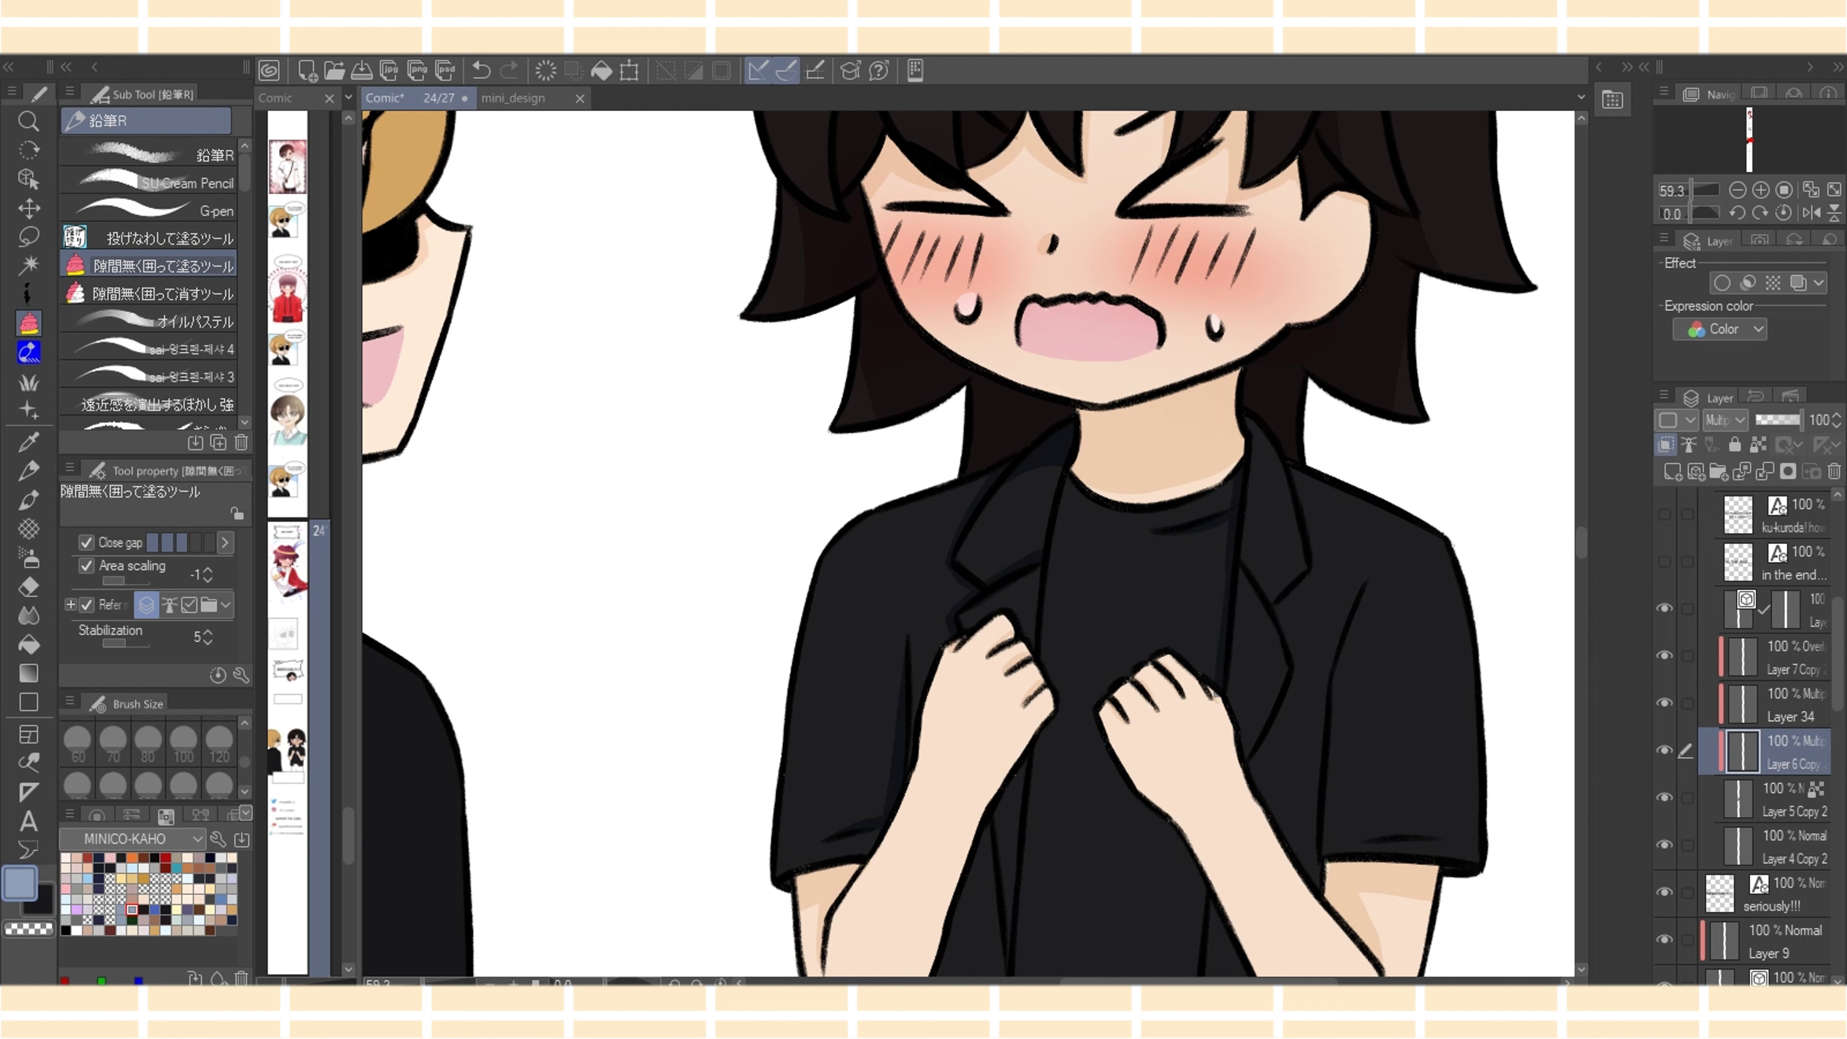
Add blue-grey shadows under the left fist, along the jacket's left opening and across the shirt hem
key(e)
key(g)
mouse_move(1069, 467)
mouse_down()
mouse_move(1052, 674)
mouse_move(1041, 527)
mouse_move(1065, 469)
mouse_up()
mouse_move(1045, 735)
mouse_down()
mouse_move(1028, 880)
mouse_move(1043, 730)
mouse_move(1030, 745)
mouse_up()
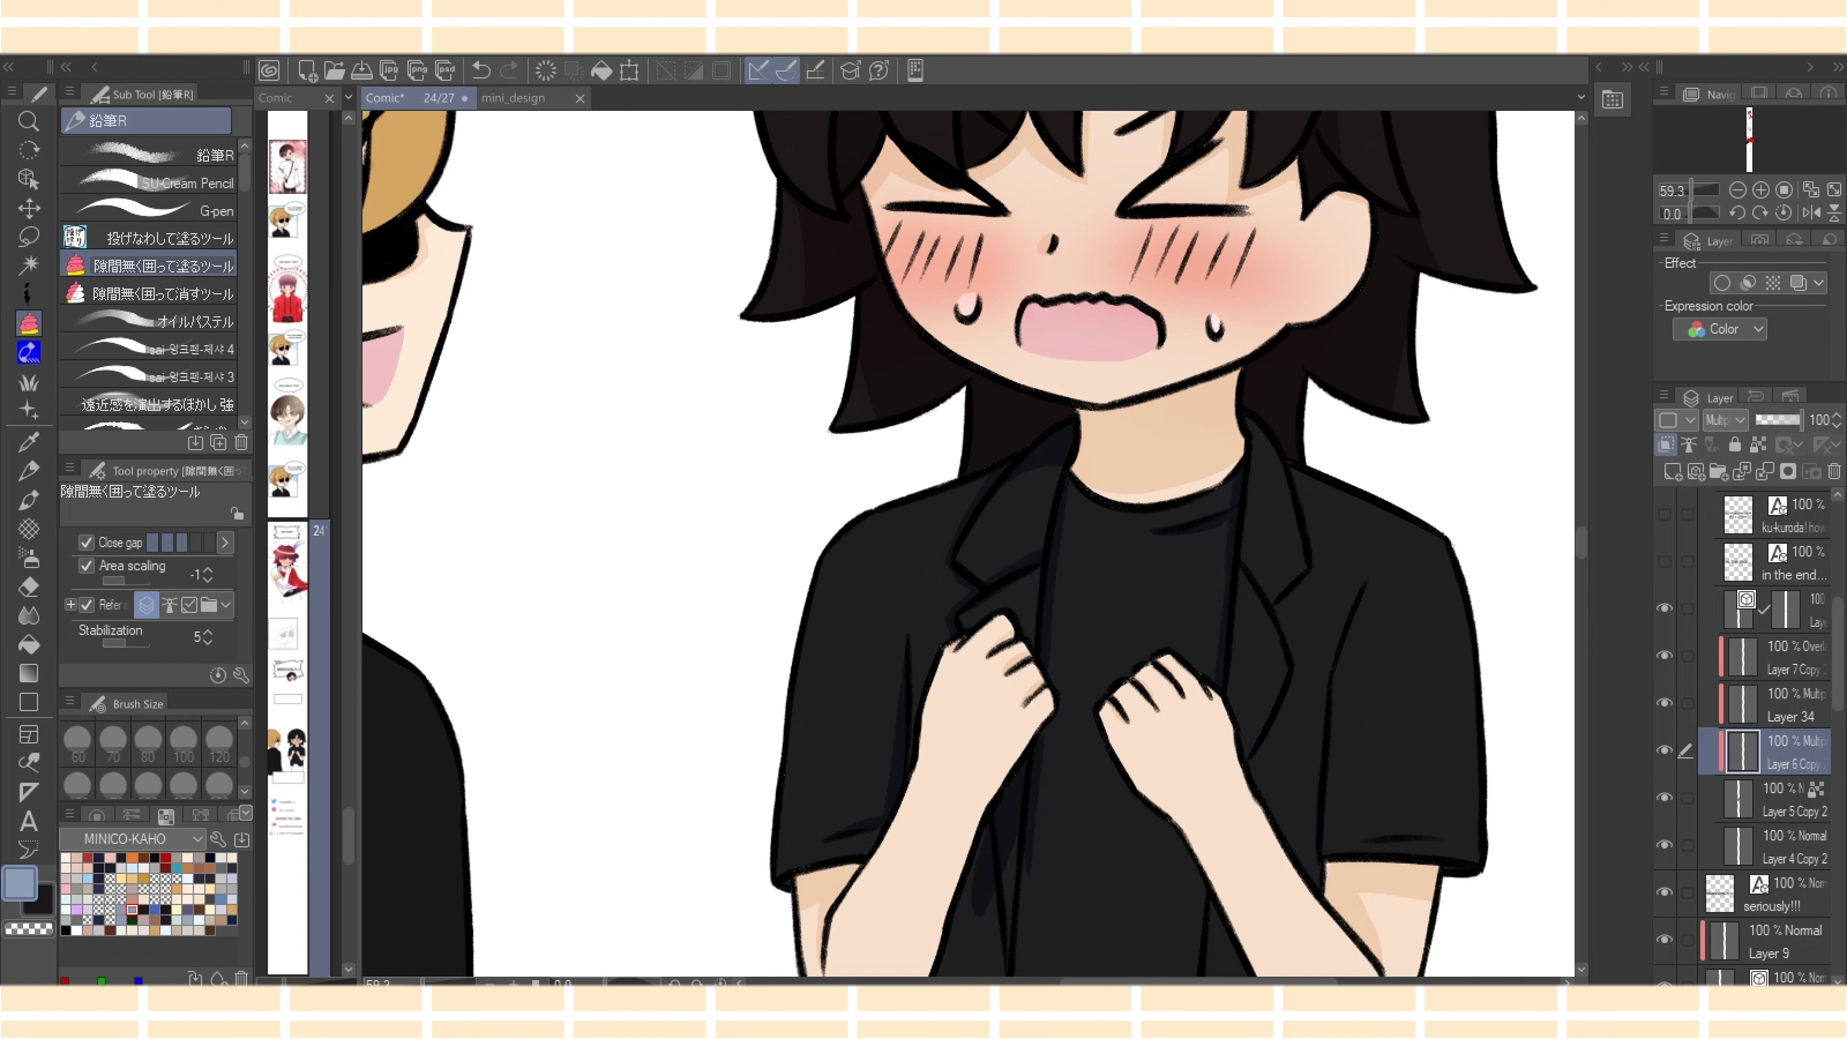
scroll(967, 544, down, 5)
drag(1034, 488, 1006, 863)
mouse_move(1047, 794)
mouse_down()
mouse_move(1181, 808)
mouse_move(1169, 817)
mouse_up()
Add blue-grey shadows to the shirt's right edge and to the jacket beneath both forearms
key(e)
key(g)
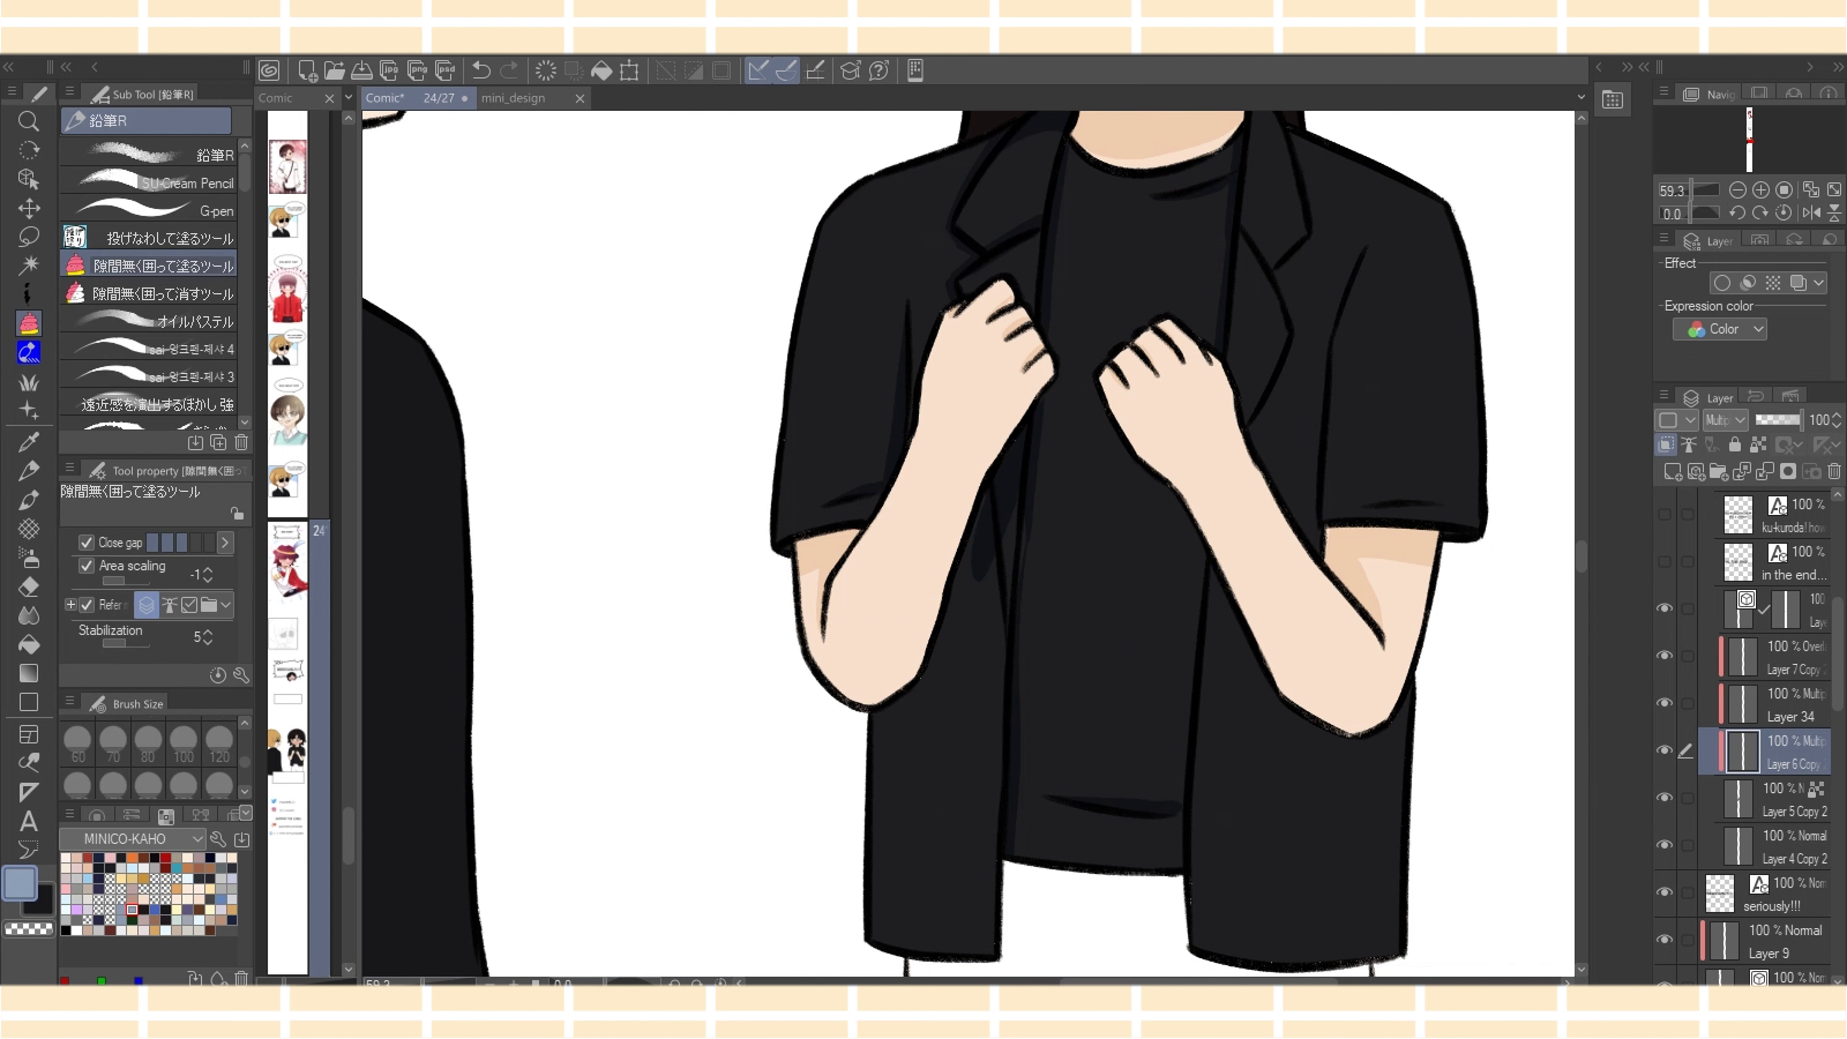
mouse_move(1192, 519)
mouse_down()
mouse_move(1170, 872)
mouse_move(1196, 726)
mouse_move(1194, 521)
mouse_up()
mouse_move(929, 655)
mouse_down()
mouse_move(875, 710)
mouse_move(1016, 647)
mouse_move(989, 473)
mouse_move(959, 556)
mouse_up()
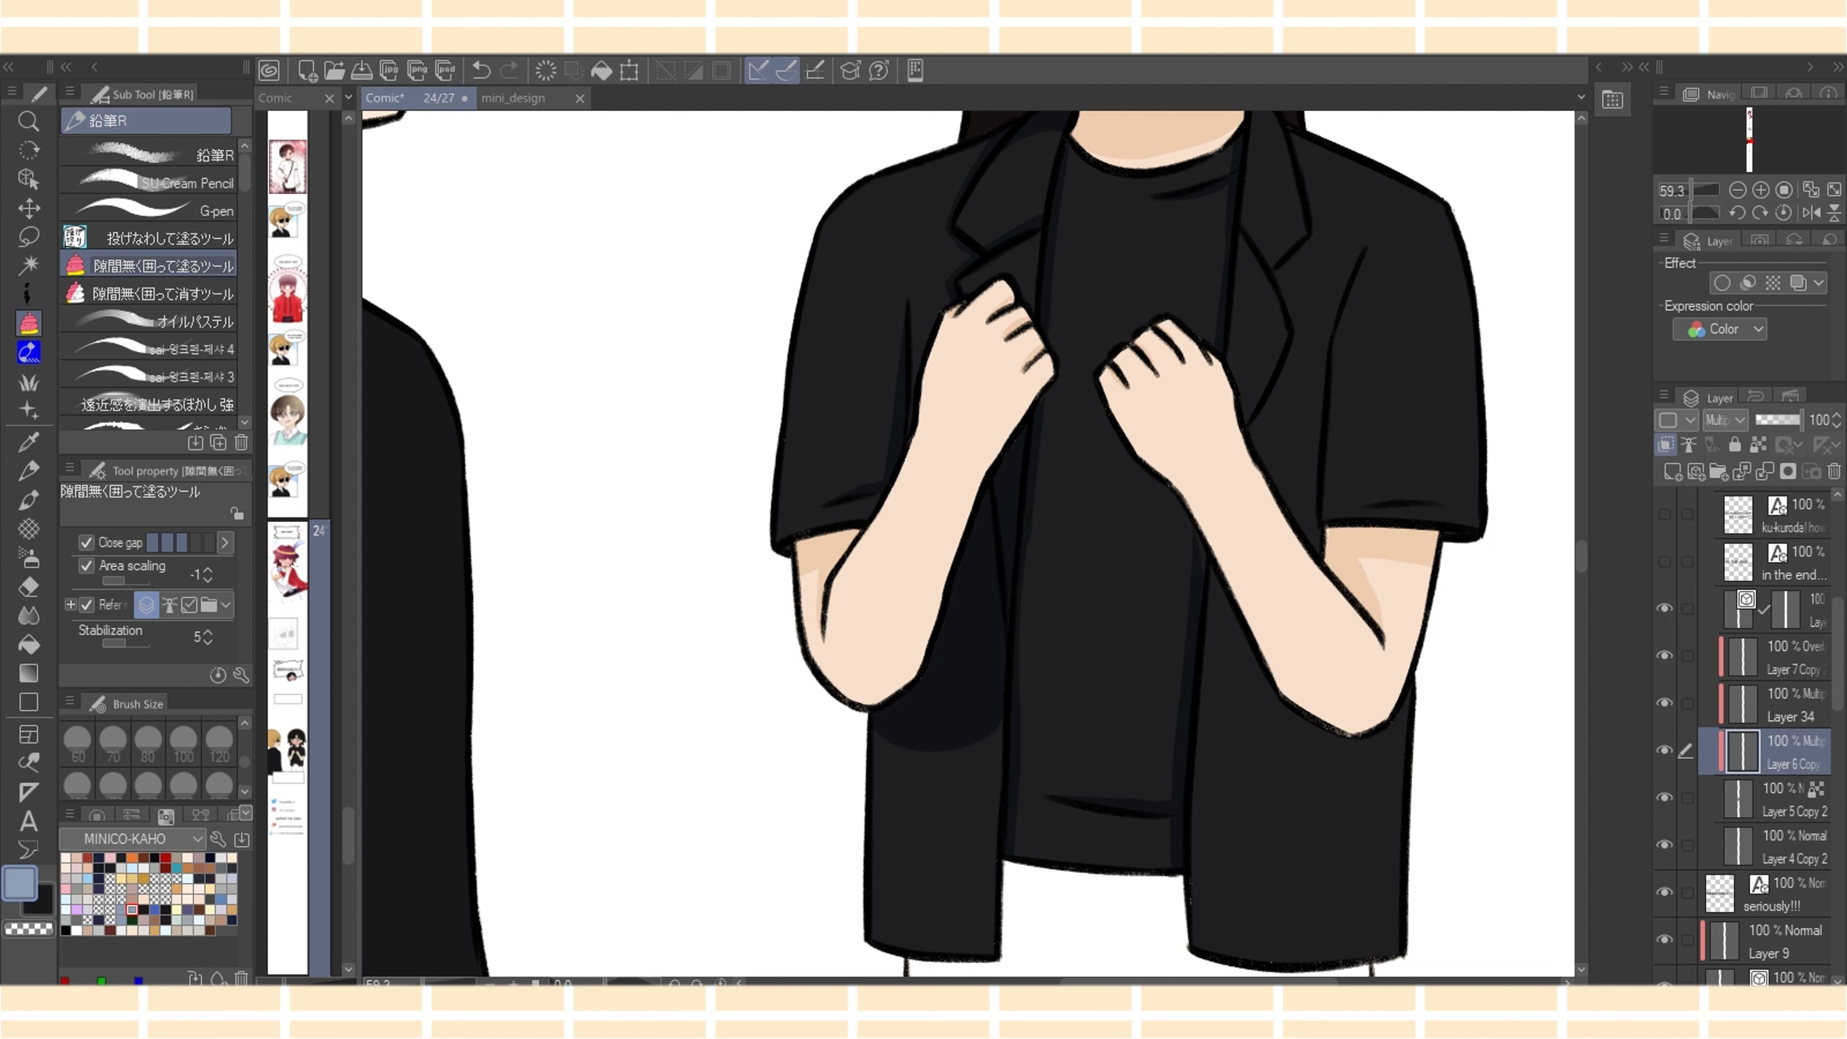
mouse_move(1194, 533)
mouse_down()
mouse_move(1304, 758)
mouse_move(1413, 665)
mouse_move(1341, 732)
mouse_move(1277, 689)
mouse_move(1227, 593)
mouse_up()
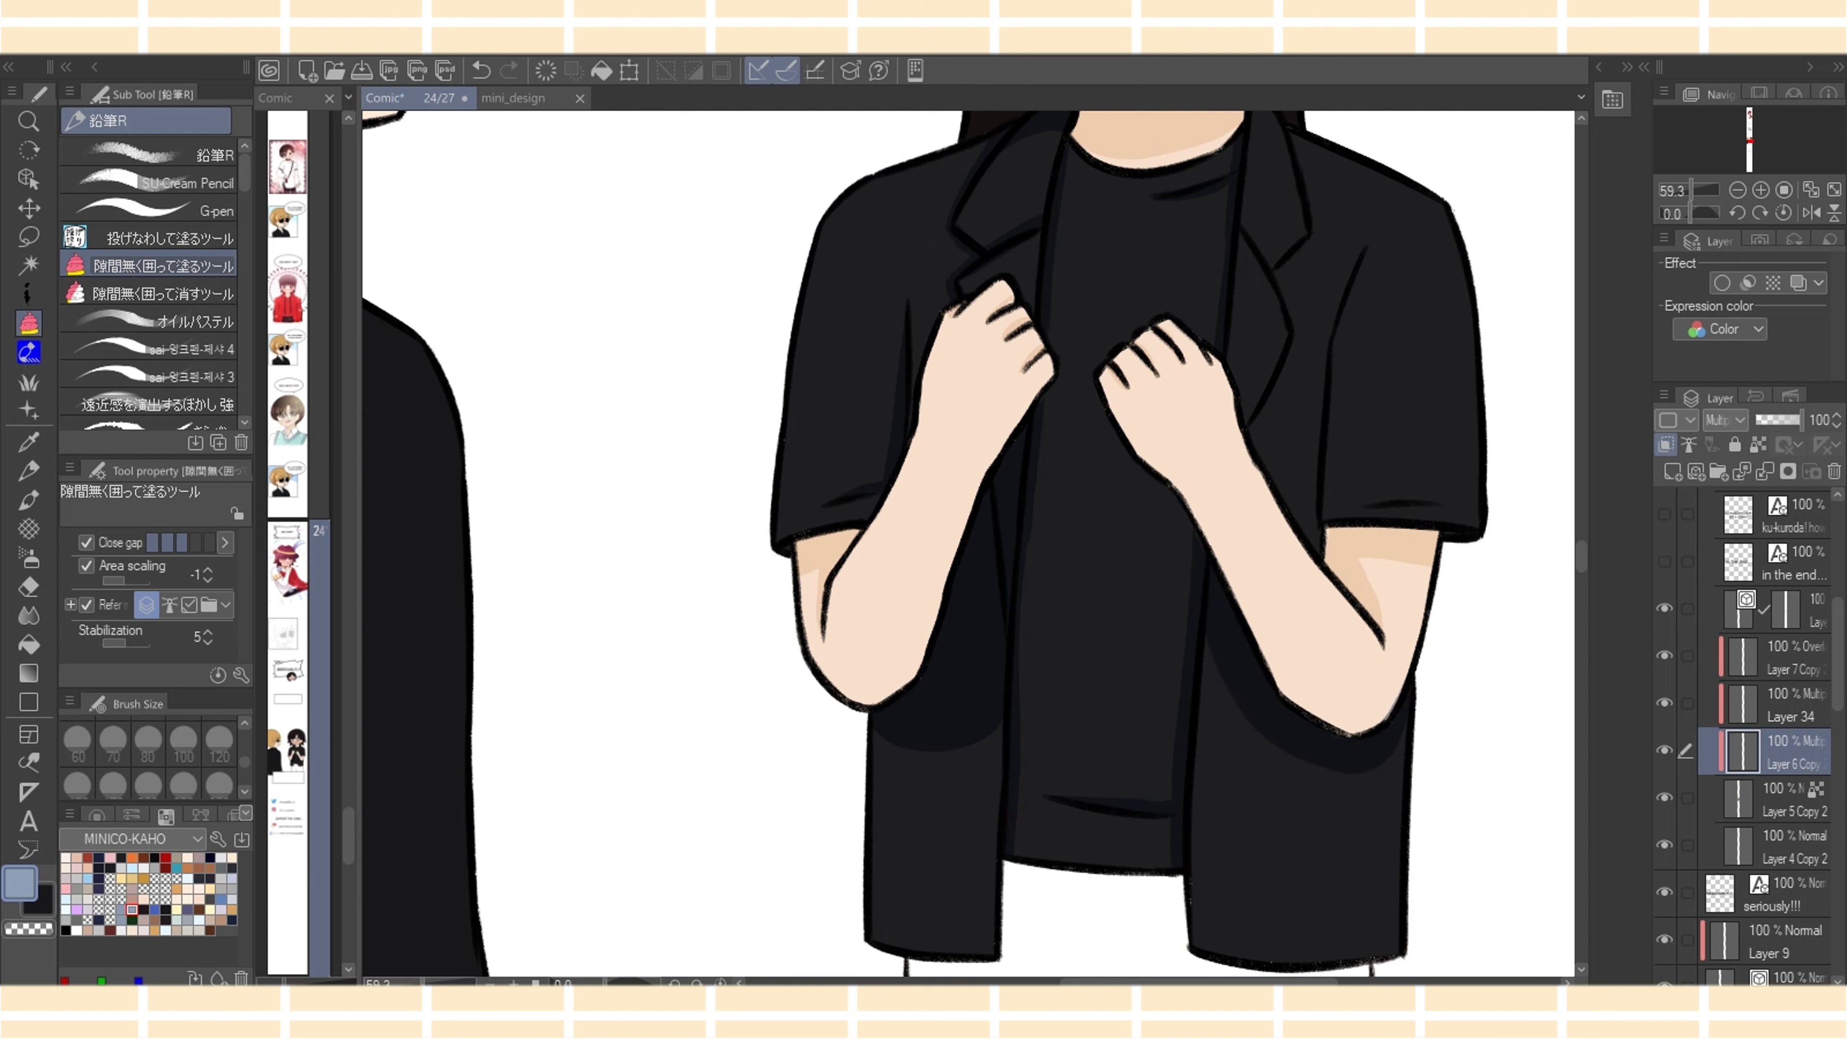
Add blue-grey shadows to the right sleeve's fold and hem and to the jacket beside the right fist
mouse_move(1366, 244)
mouse_down()
mouse_move(1304, 503)
mouse_move(1304, 546)
mouse_move(1325, 564)
mouse_move(1338, 350)
mouse_up()
mouse_move(1259, 402)
mouse_down()
mouse_move(1294, 327)
mouse_move(1247, 454)
mouse_up()
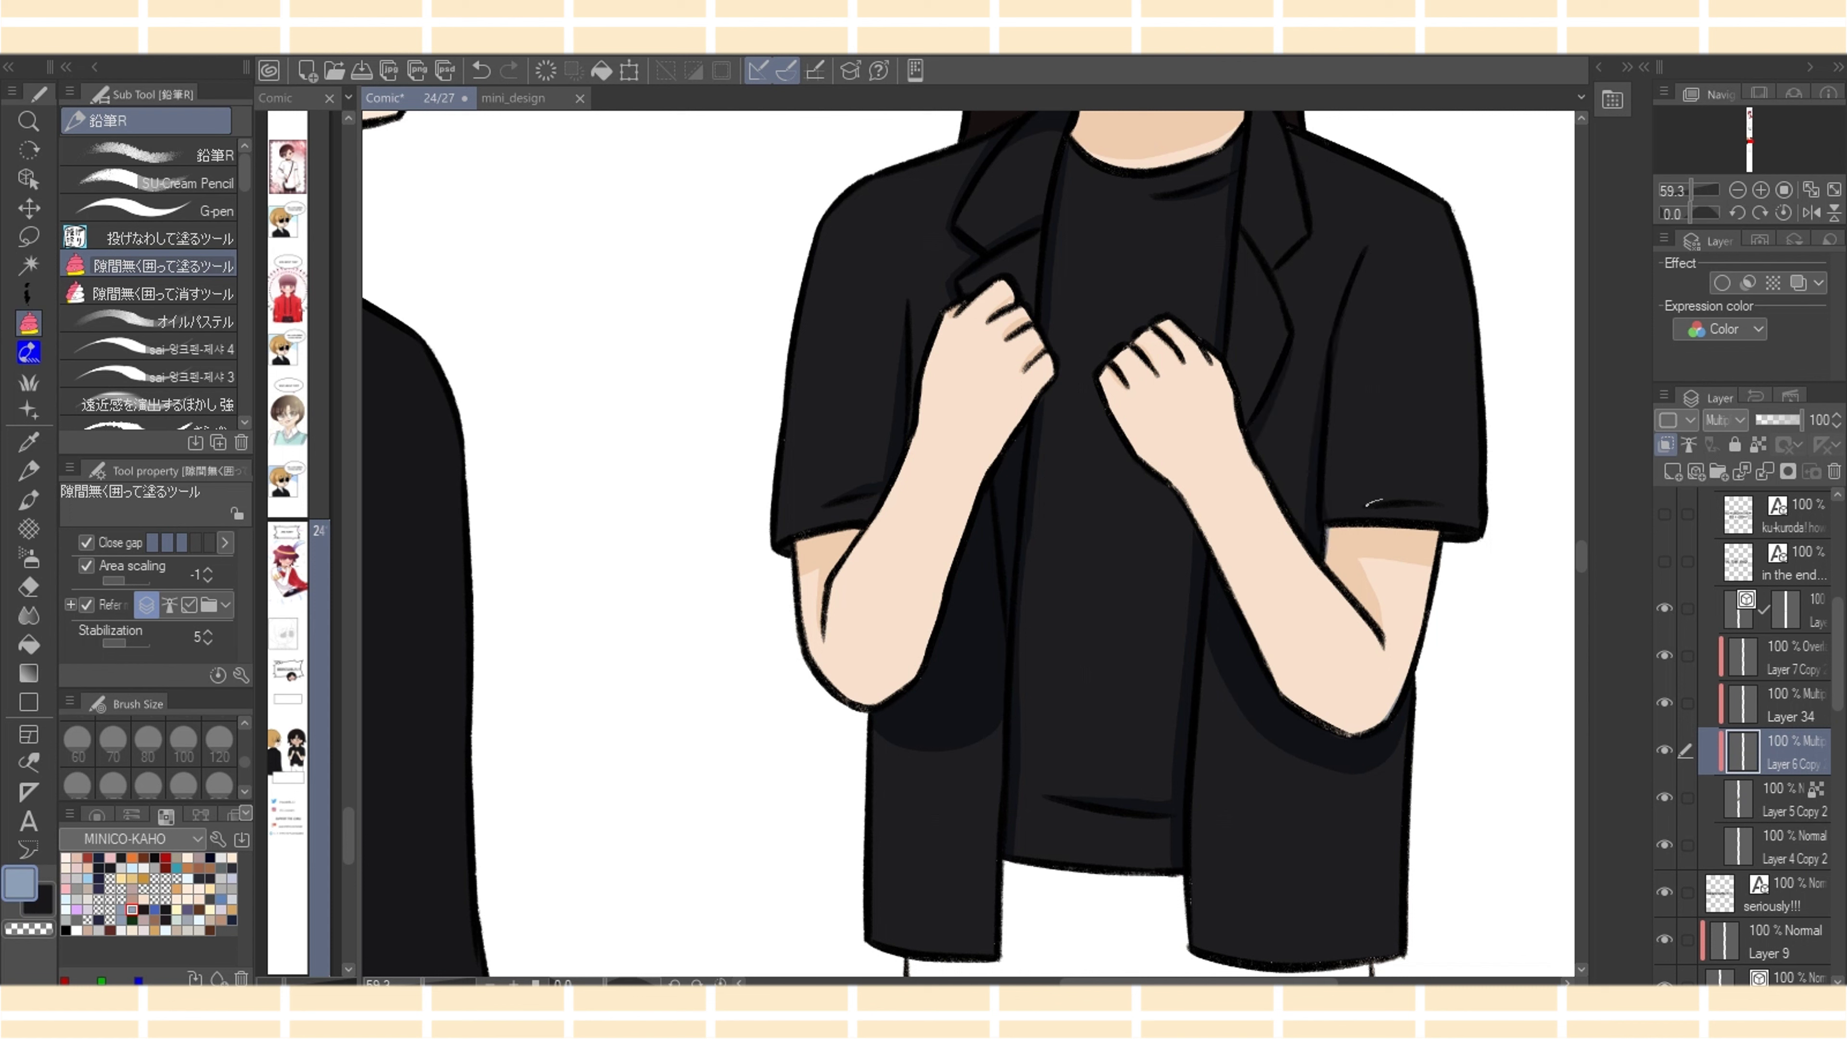
mouse_move(1381, 499)
mouse_down()
mouse_move(1464, 512)
mouse_move(1370, 508)
mouse_up()
On the Layer 5 Copy 2 base layer, fill the jacket's right hem with the sampled clothing colour
scroll(974, 543, down, 3)
click(1792, 799)
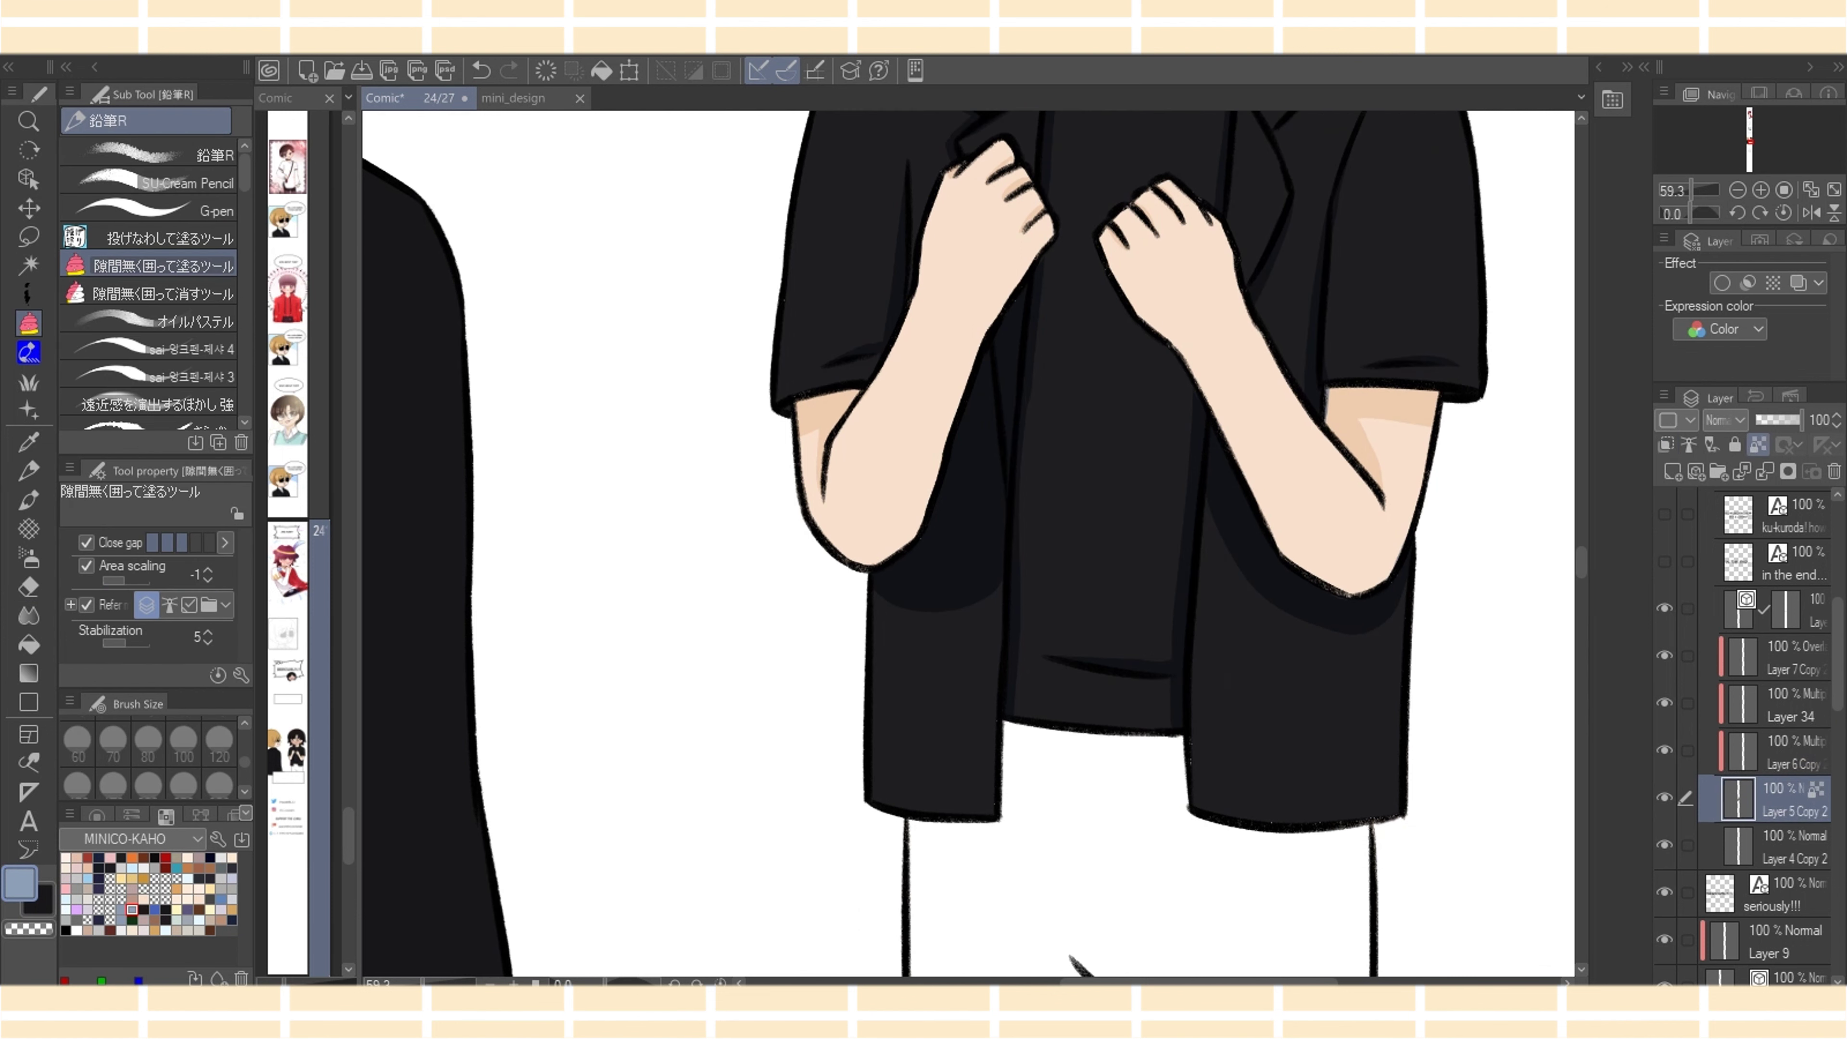
alt+click(1090, 535)
mouse_move(1417, 793)
mouse_down()
mouse_move(1370, 833)
mouse_move(1368, 811)
mouse_move(1339, 820)
mouse_up()
Return to the Layer 6 Copy Multiply layer and shade the shirt below the right fist in blue-grey
click(1793, 753)
click(67, 868)
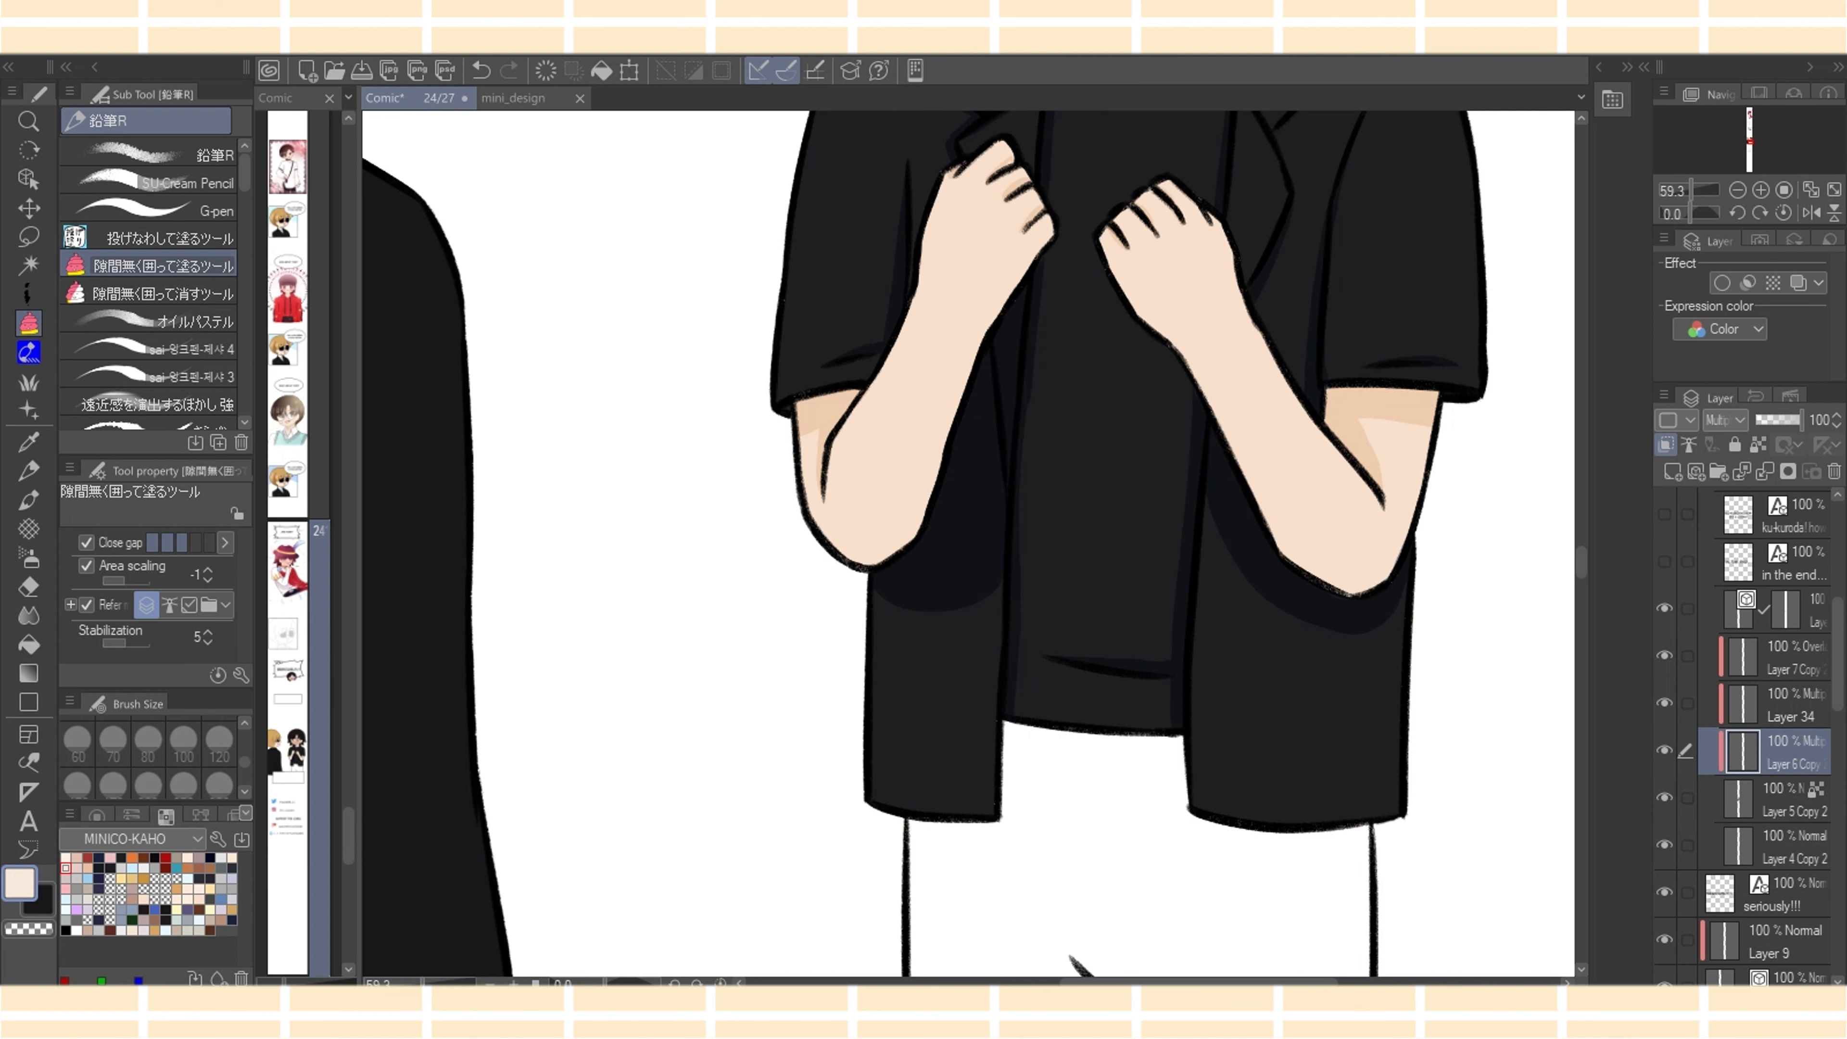
click(131, 909)
scroll(967, 543, down, 2)
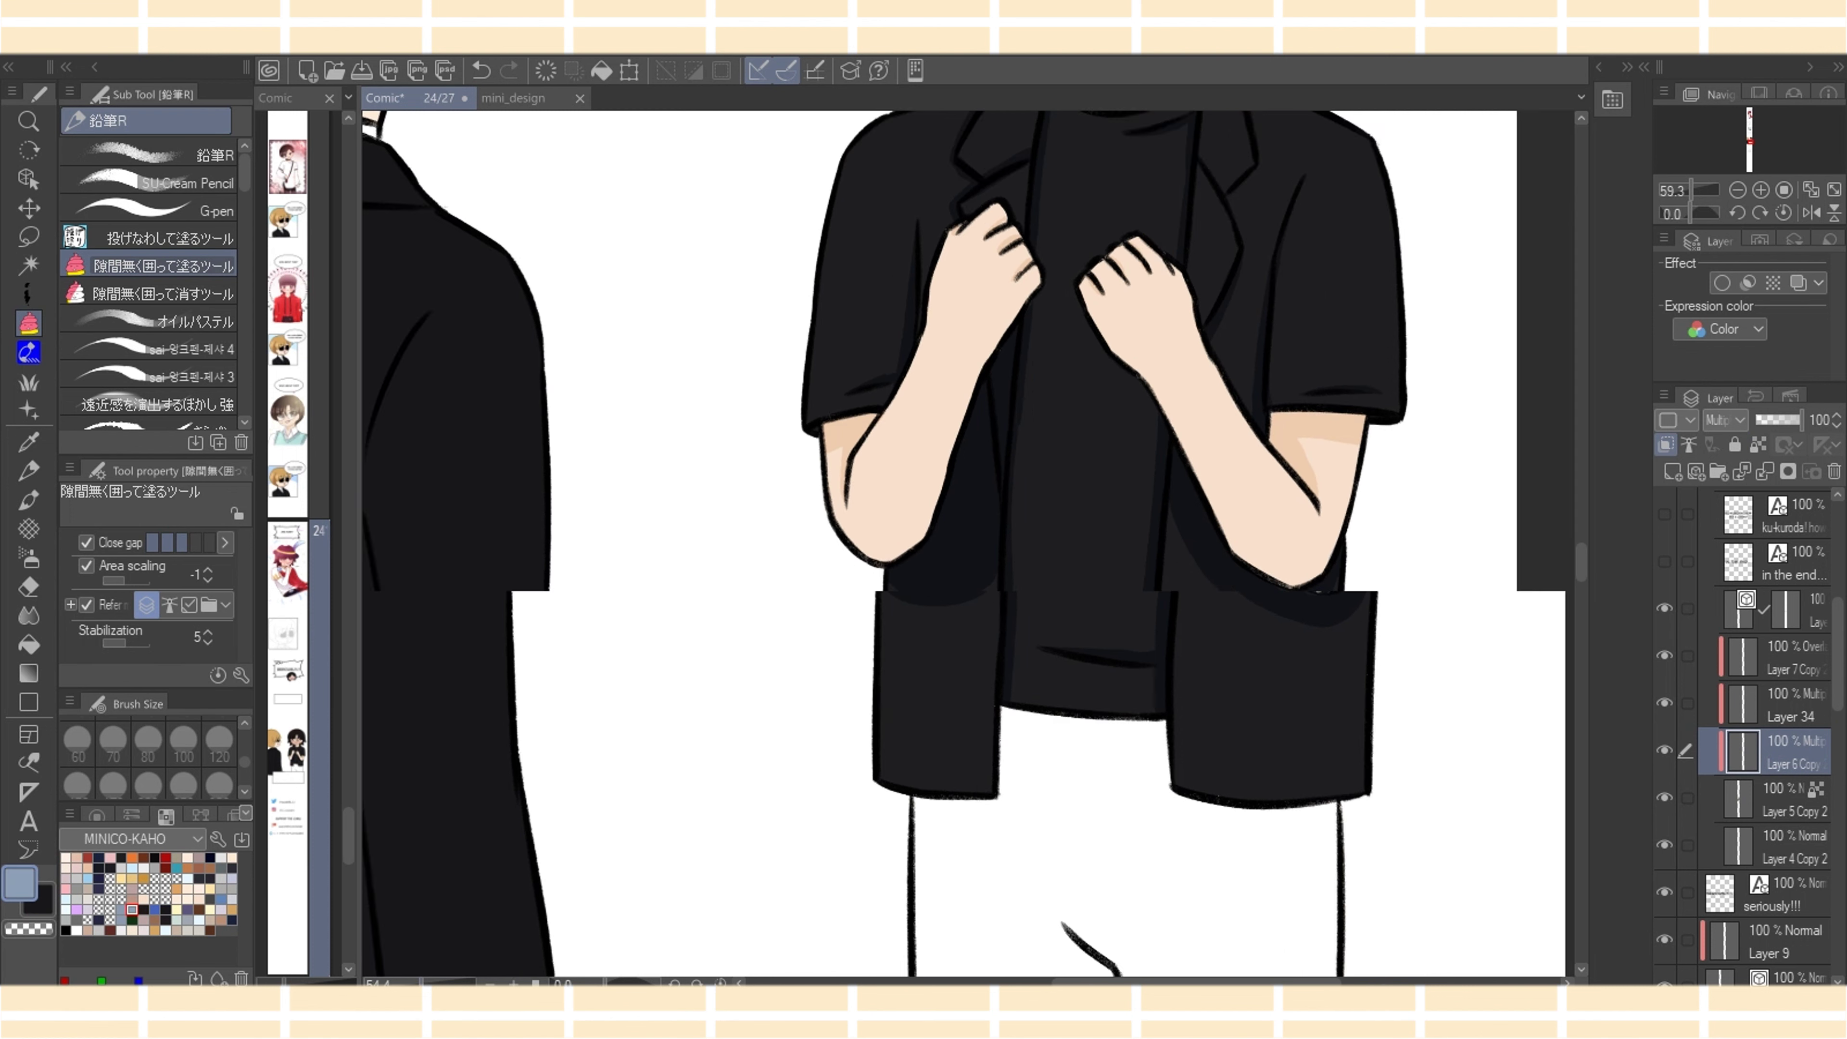
scroll(1003, 538, down, 2)
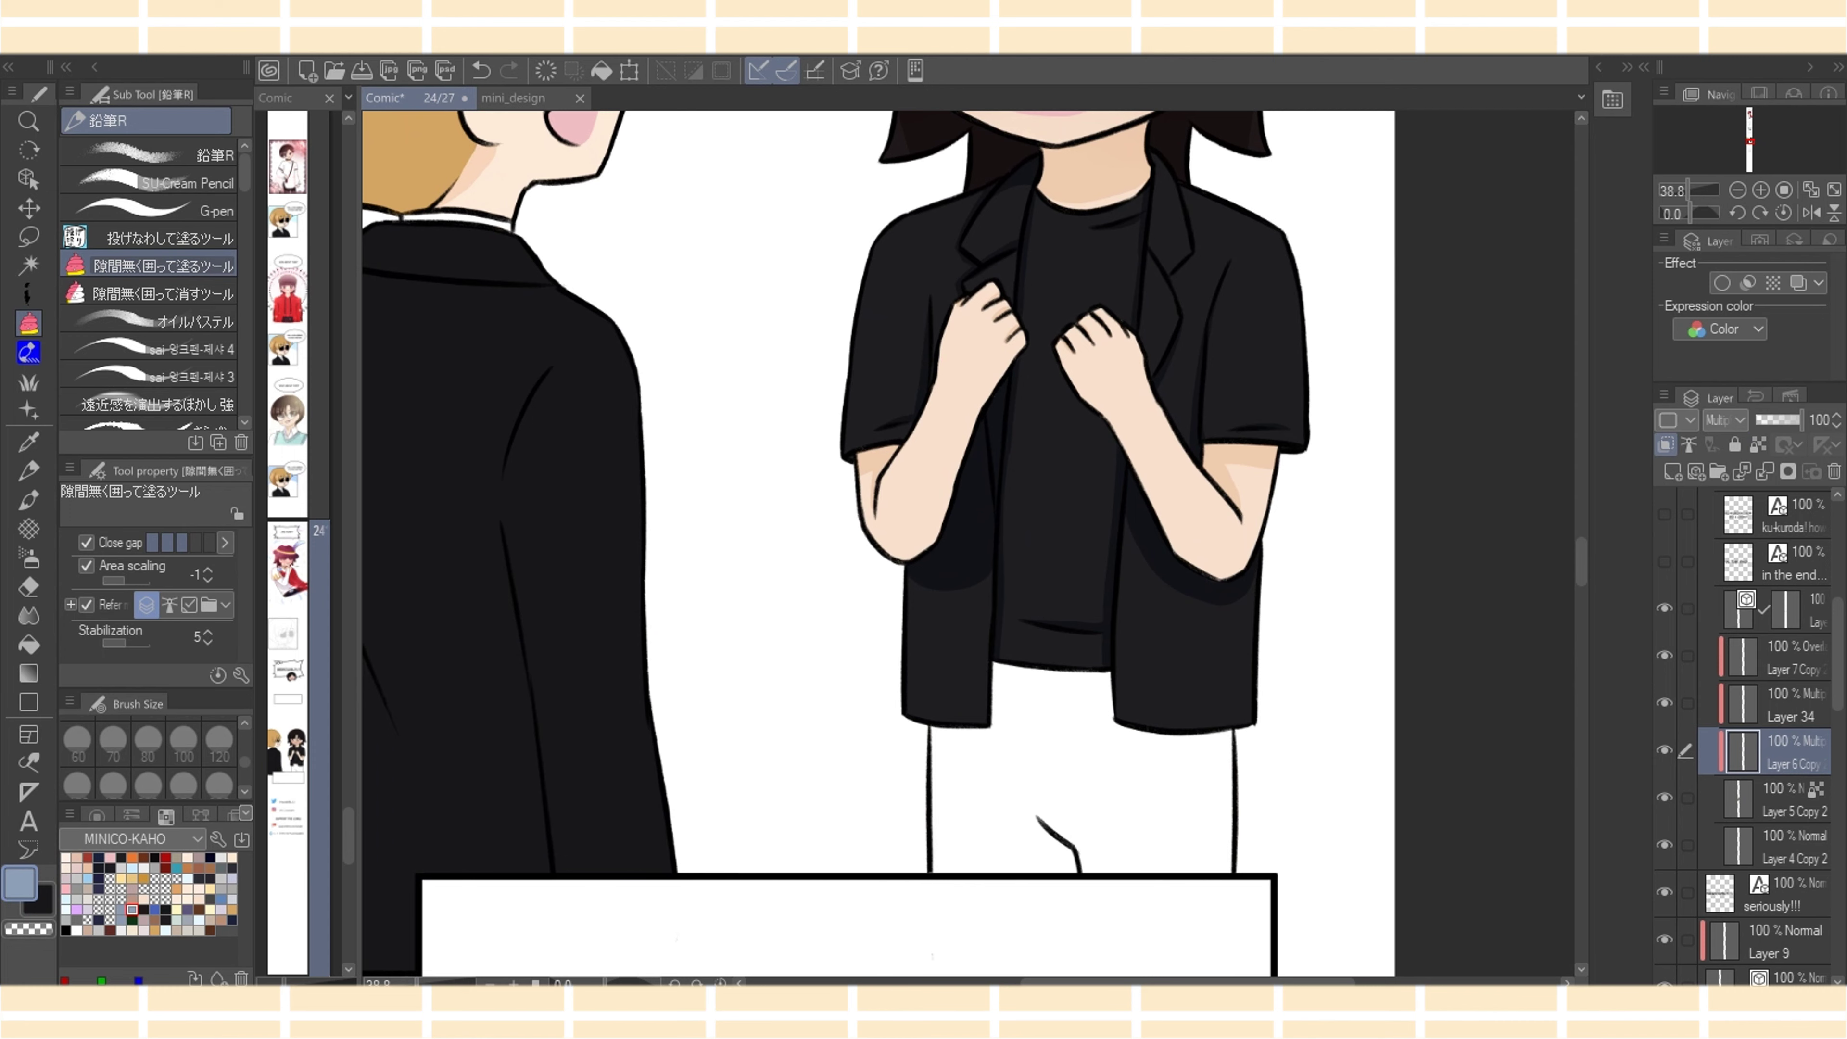
scroll(878, 542, up, 3)
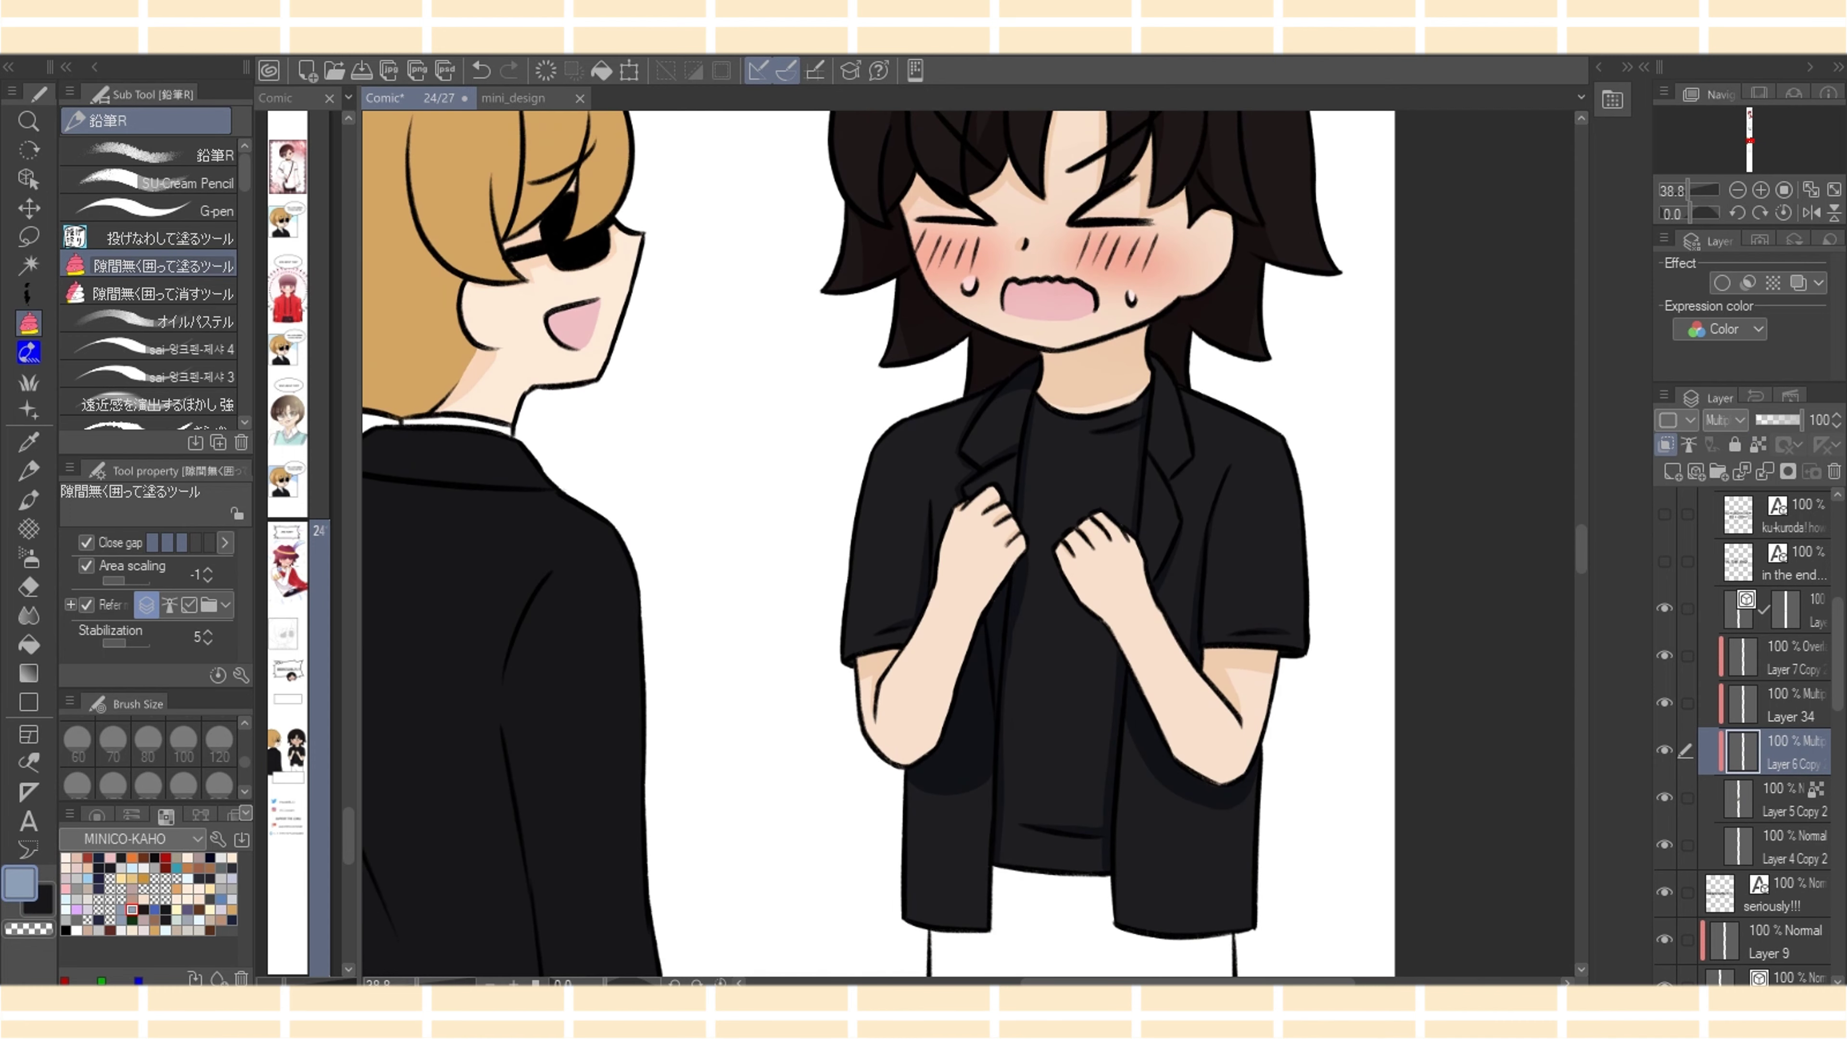
mouse_move(1059, 568)
mouse_down()
mouse_move(1132, 725)
mouse_move(1100, 616)
mouse_move(1069, 582)
mouse_up()
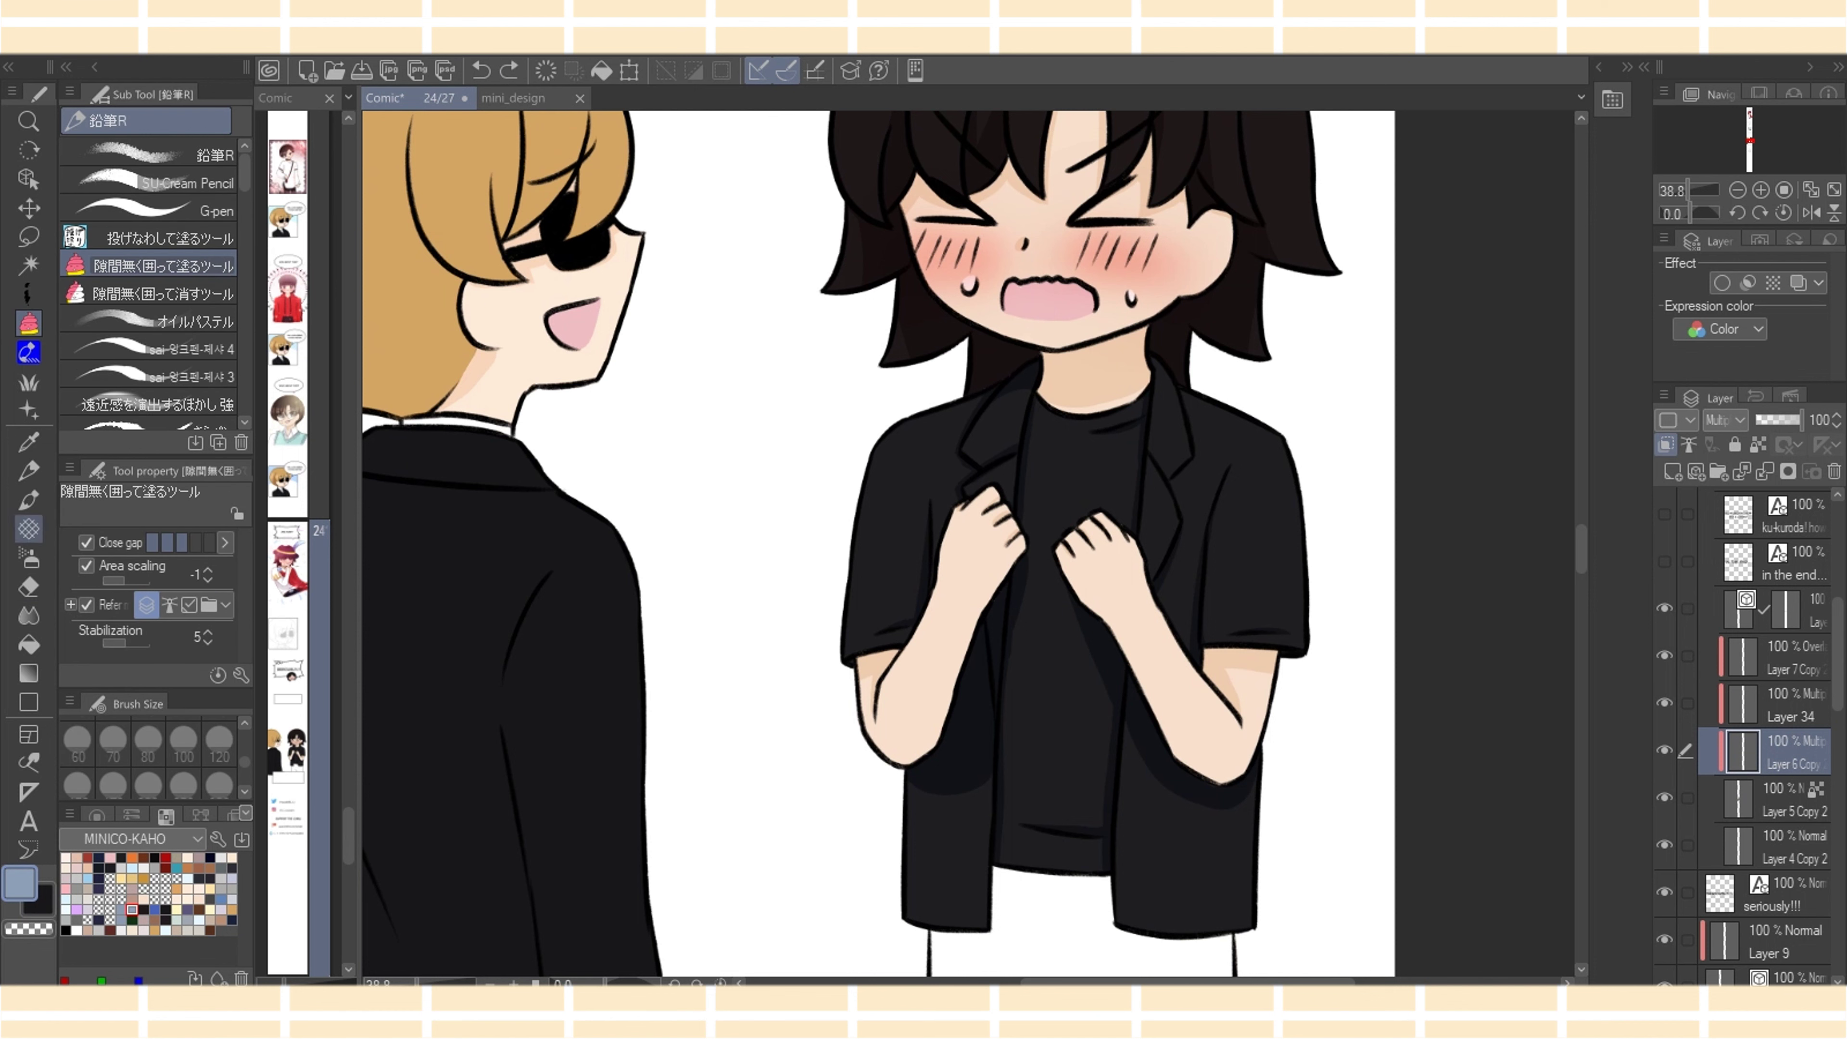
Soften the shadow edges on the dark-haired character's shirt below the fist and jacket below the forearm with a transparent size 25 Soft airbrush
click(29, 558)
key(c)
key(bracketleft)
key(bracketleft)
key(bracketleft)
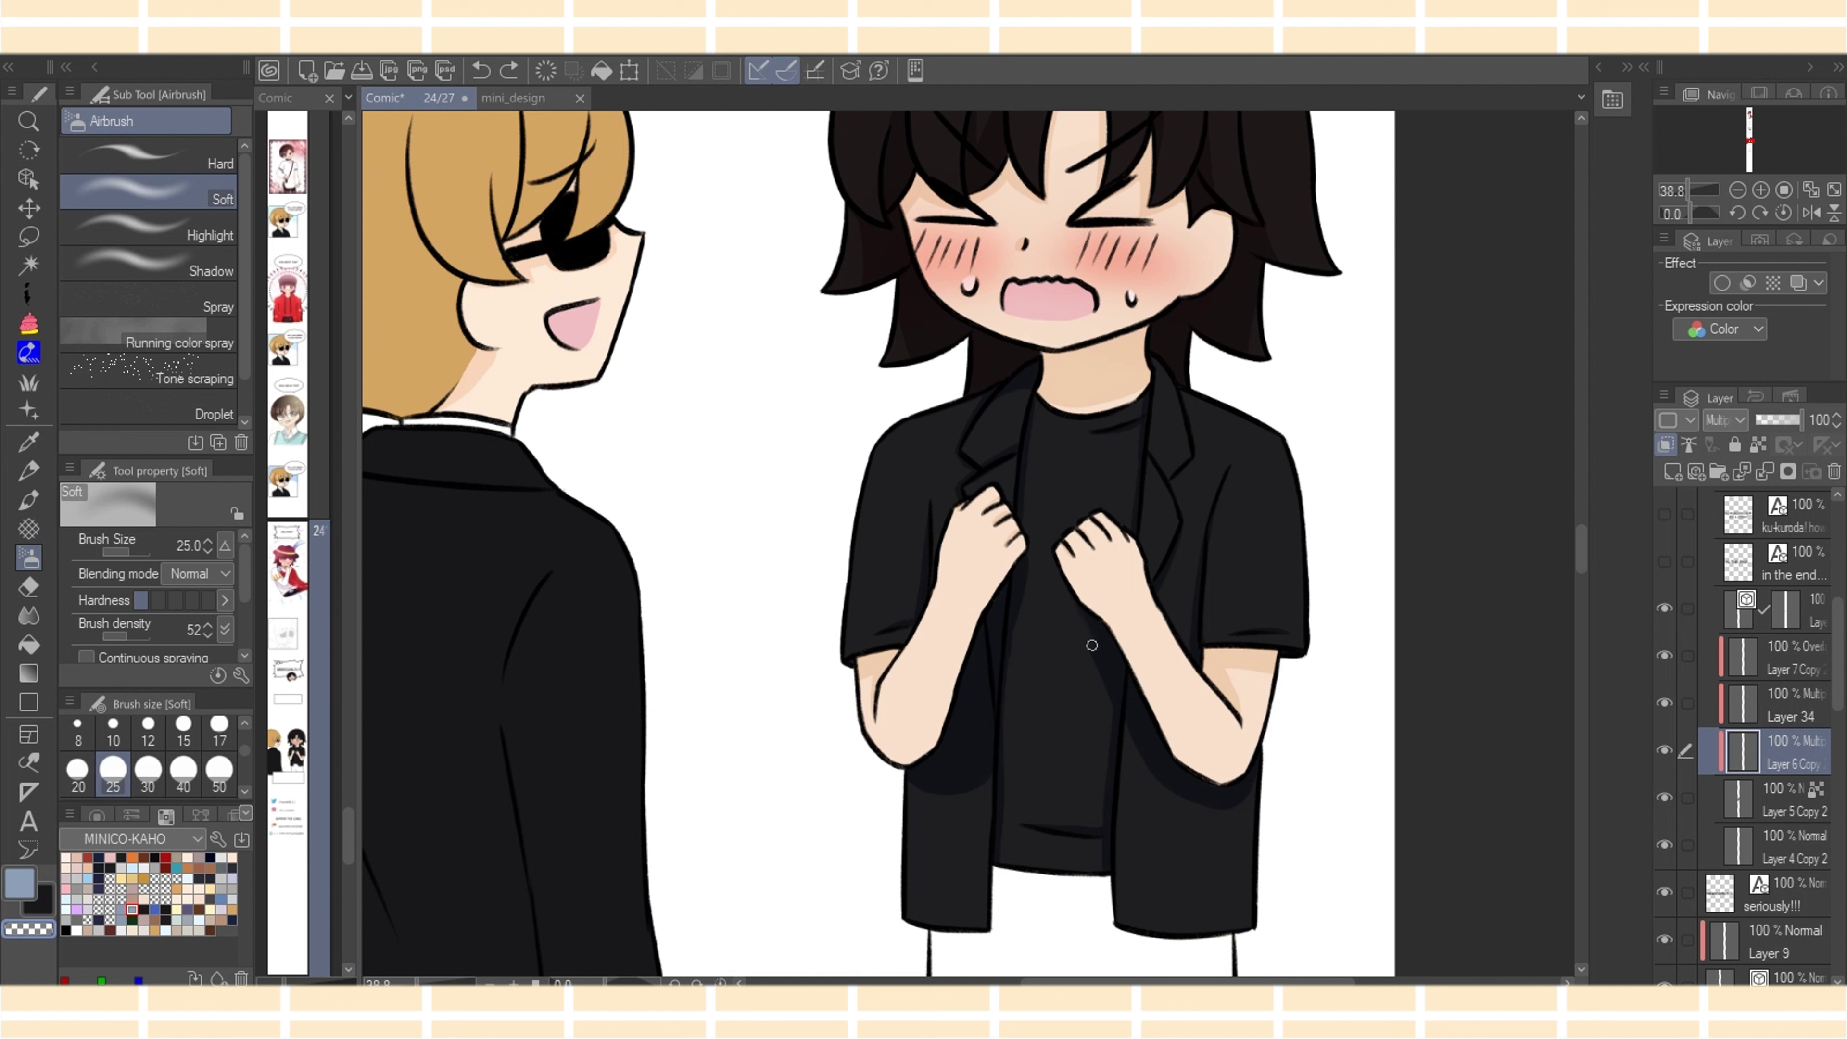
drag(1096, 654, 1114, 702)
drag(910, 786, 968, 800)
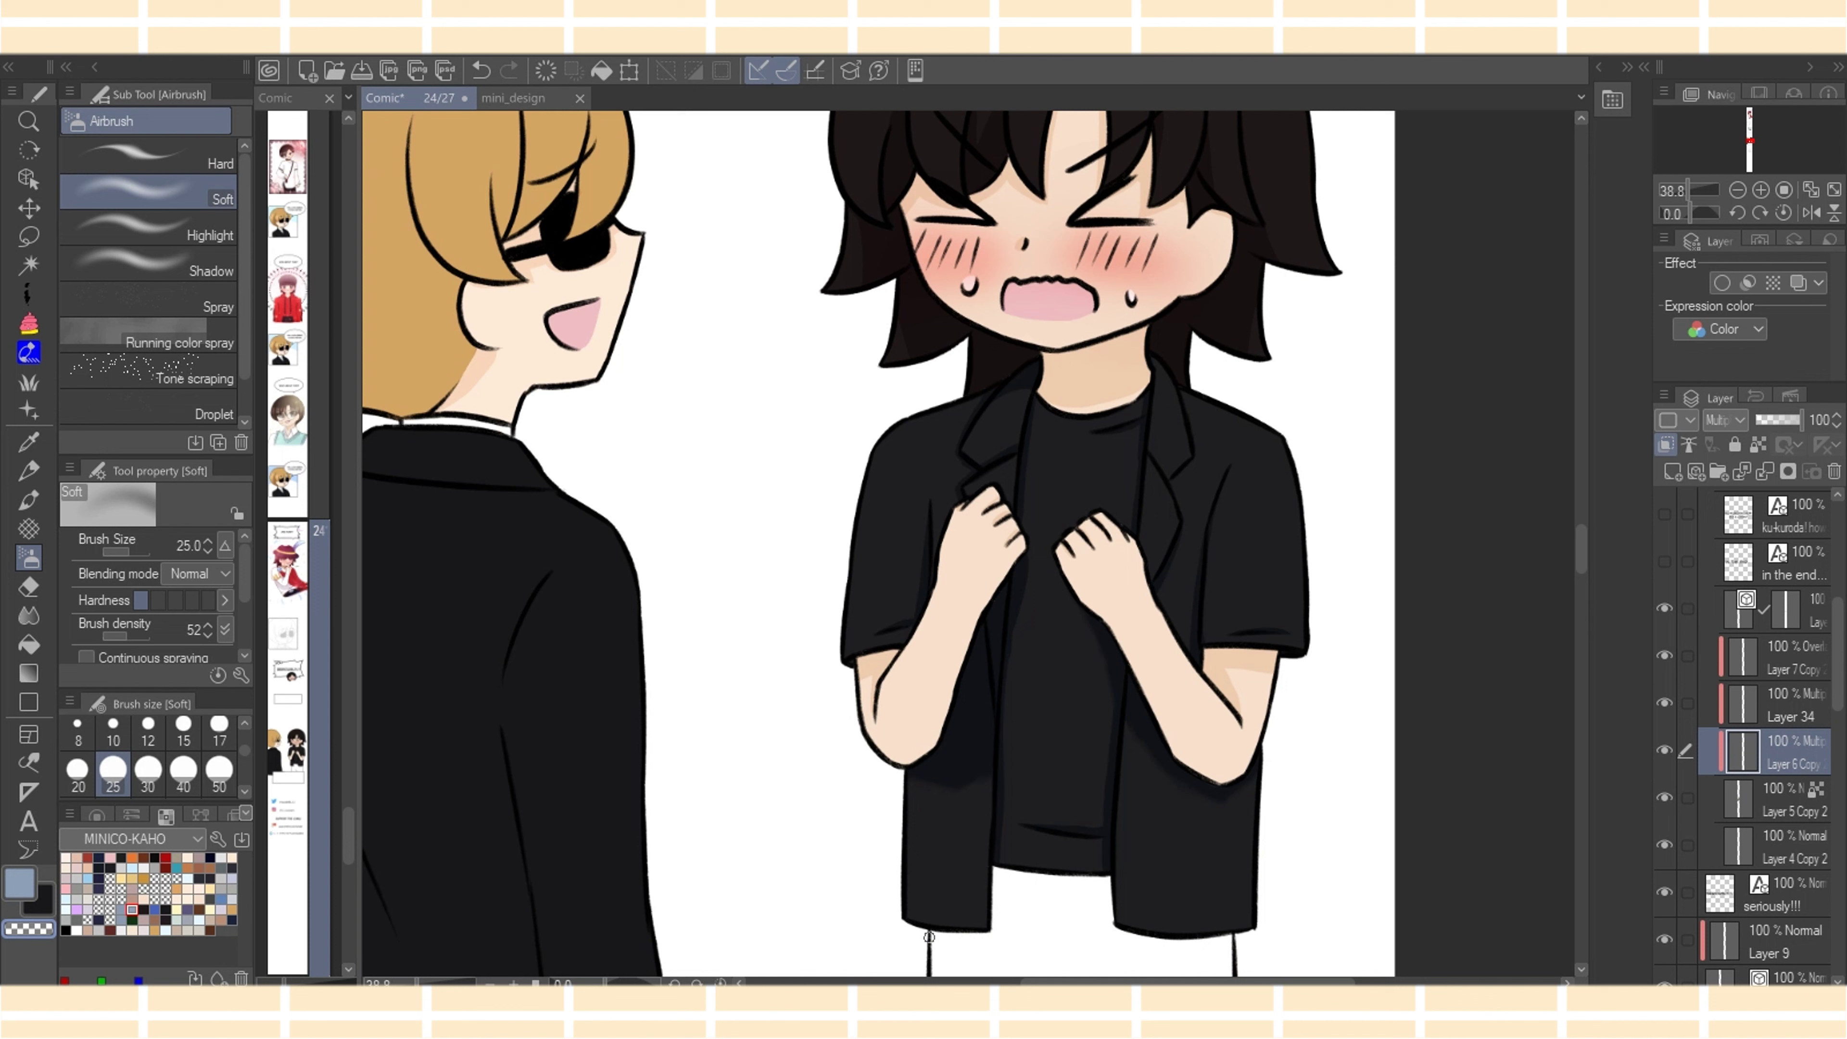
Add blue-grey shadows along the collar and right lapel of the dark-haired character's jacket
key(g)
key(c)
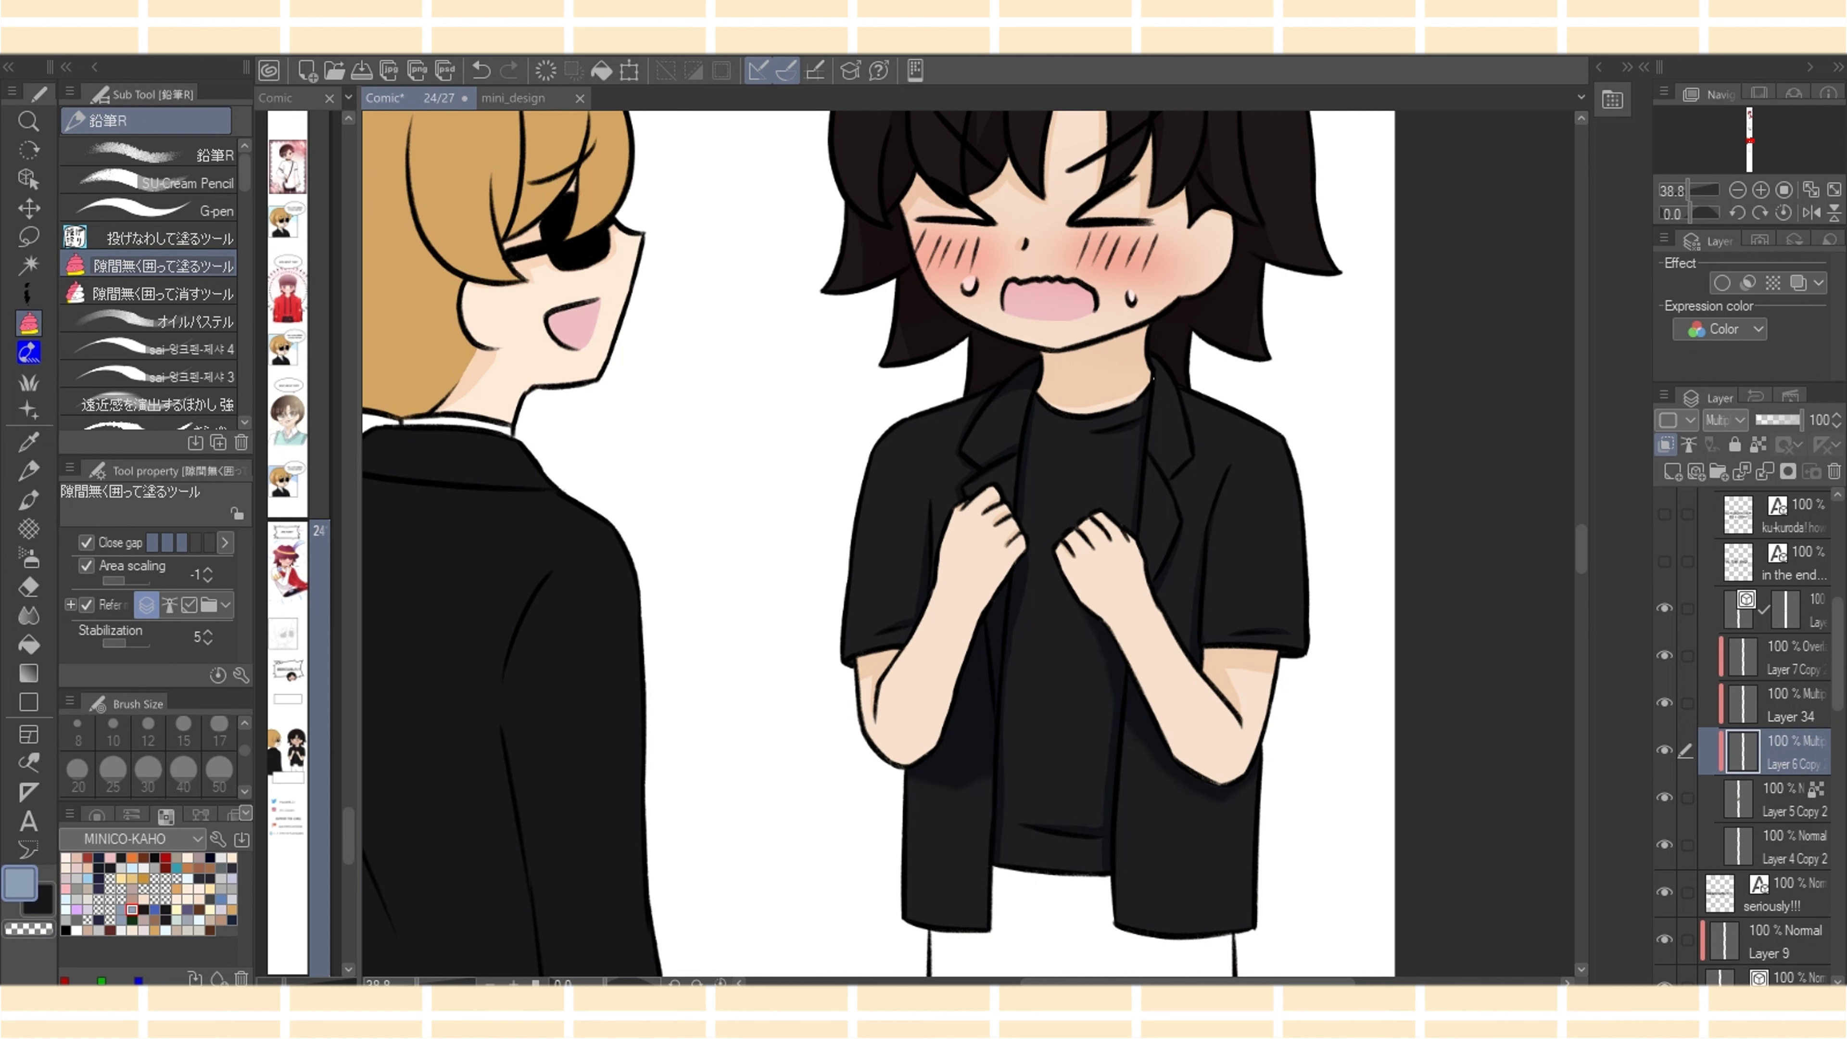
mouse_move(1155, 379)
mouse_down()
mouse_move(1173, 376)
mouse_move(1154, 376)
mouse_move(1196, 467)
mouse_move(1185, 391)
mouse_up()
drag(1175, 399, 1180, 522)
drag(1149, 446, 1185, 524)
mouse_move(1187, 457)
mouse_down()
mouse_move(1167, 487)
mouse_move(1186, 473)
mouse_move(1205, 559)
mouse_up()
Shade the blond character's jacket in blue-grey beneath the collar and along the lower back fold
drag(1187, 982, 1138, 981)
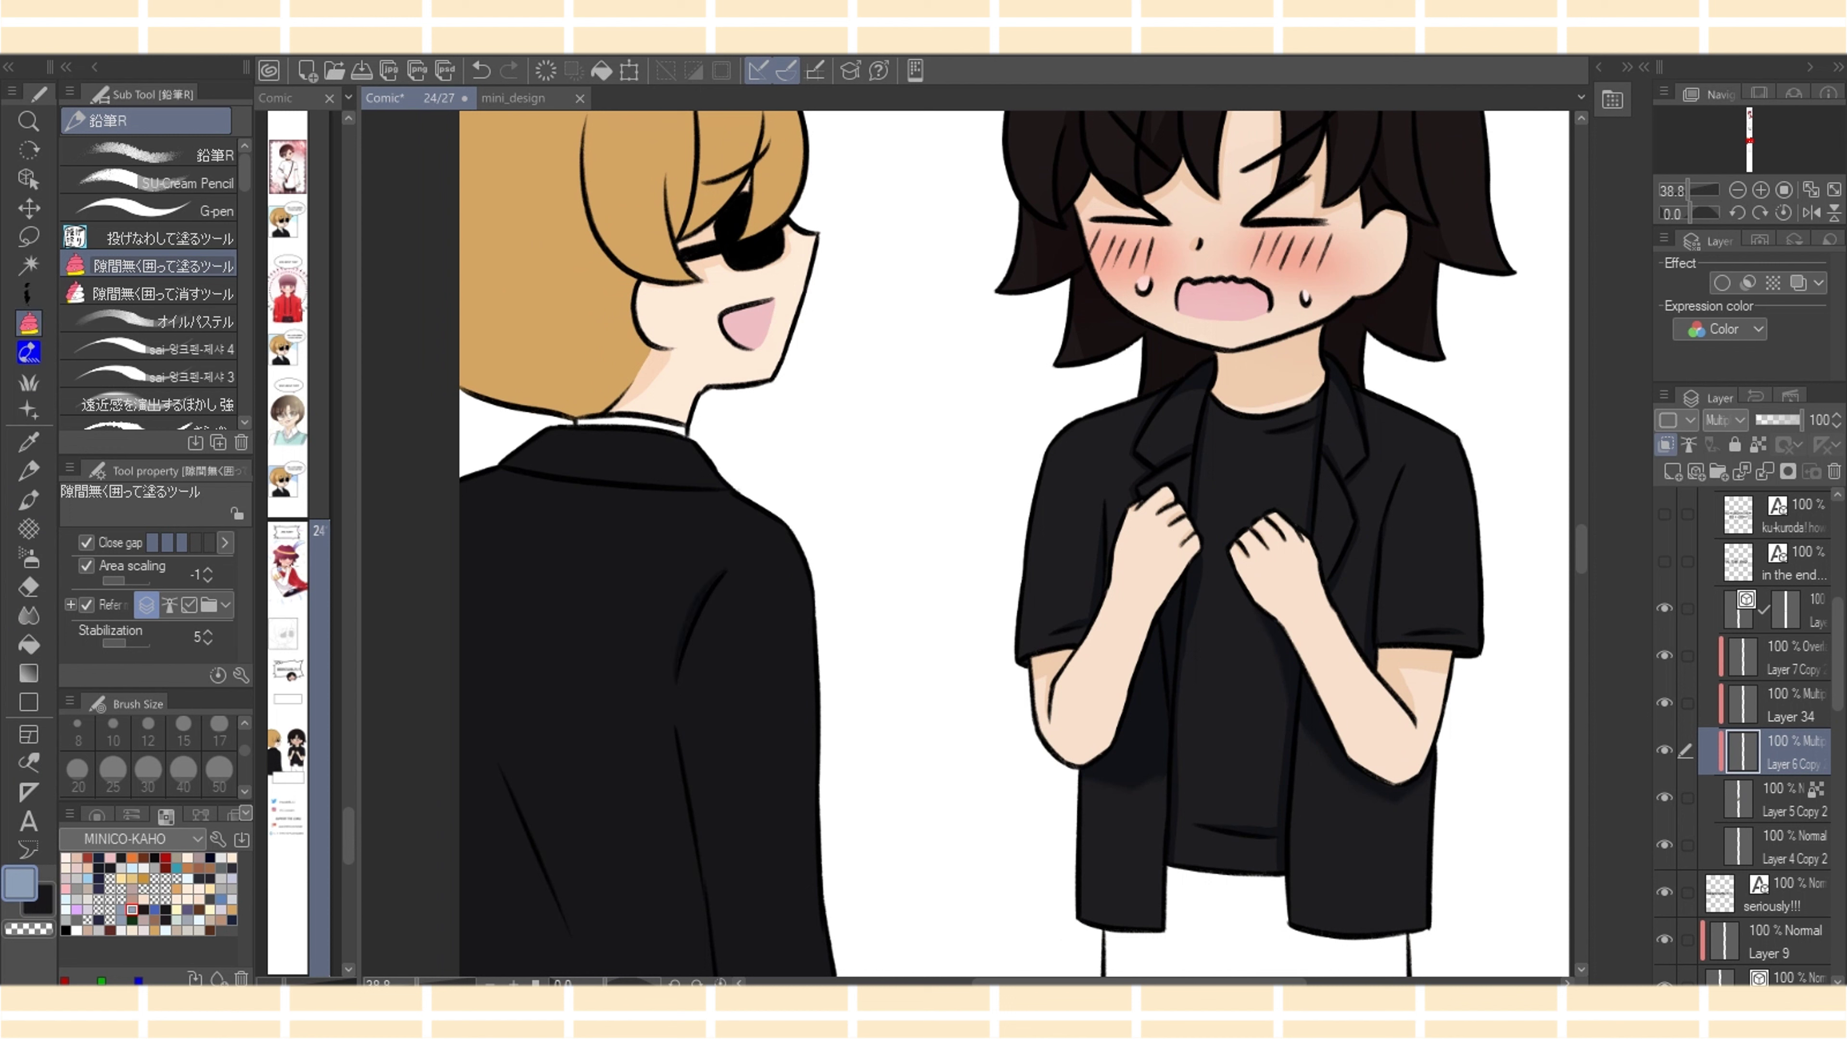
mouse_move(486, 464)
mouse_down()
mouse_move(577, 495)
mouse_move(752, 484)
mouse_move(488, 464)
mouse_move(734, 503)
mouse_move(490, 477)
mouse_up()
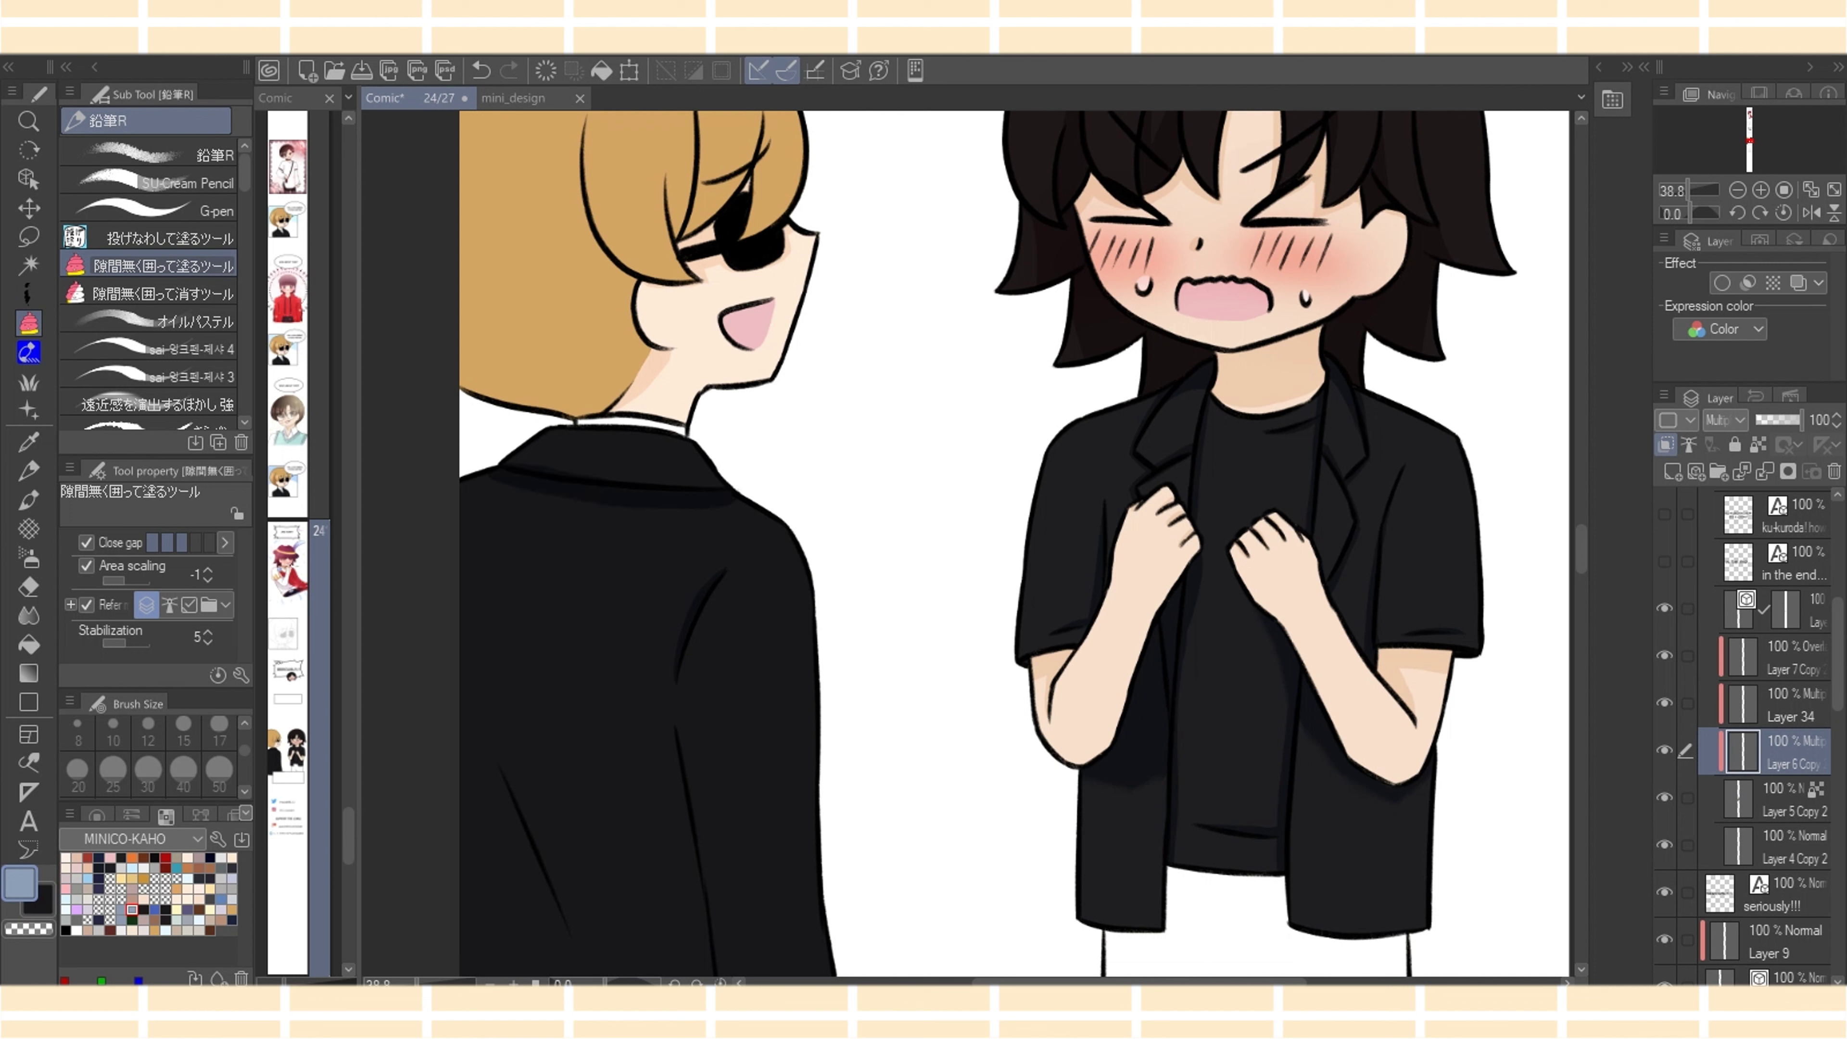
mouse_move(607, 428)
mouse_down()
mouse_move(569, 462)
mouse_move(540, 437)
mouse_move(462, 527)
mouse_move(502, 474)
mouse_up()
drag(498, 768, 578, 939)
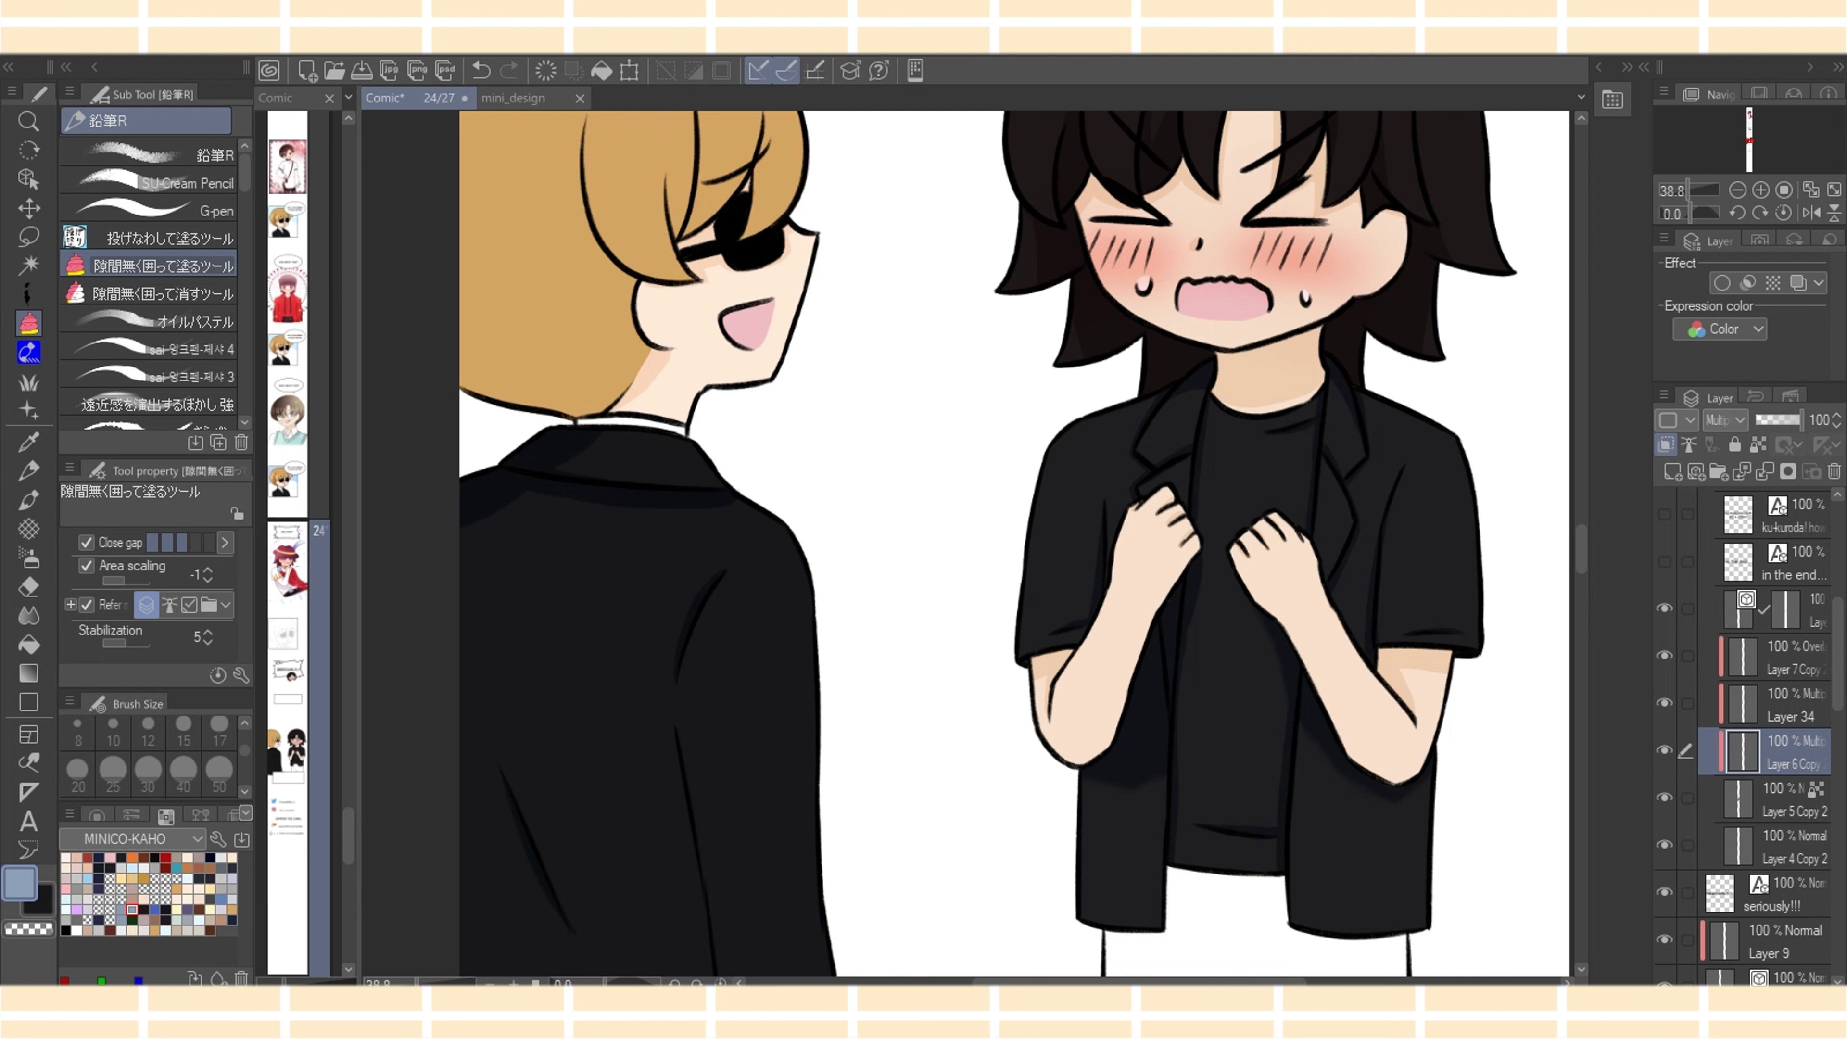
scroll(1014, 545, down, 4)
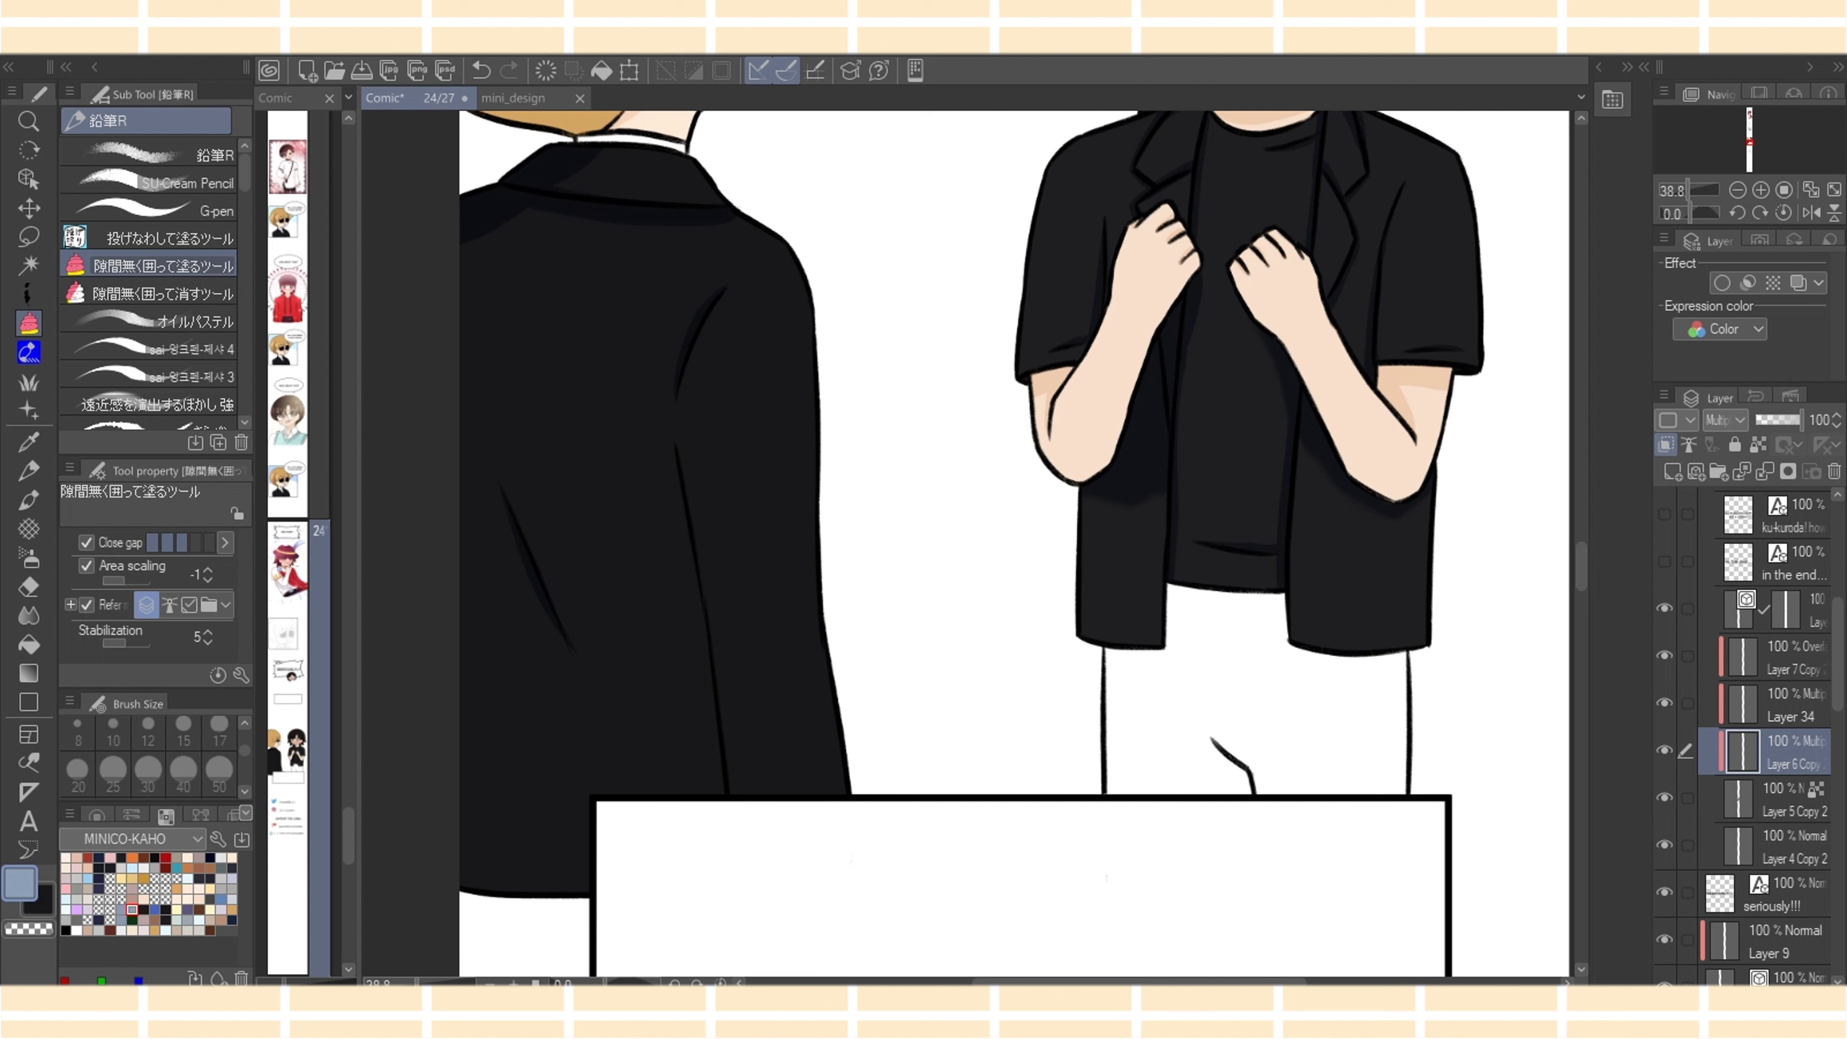
Add blue-grey shadows along the sleeve seam and across the lower sleeve of the blond character's jacket
mouse_move(684, 485)
mouse_down()
mouse_move(735, 835)
mouse_move(715, 677)
mouse_up()
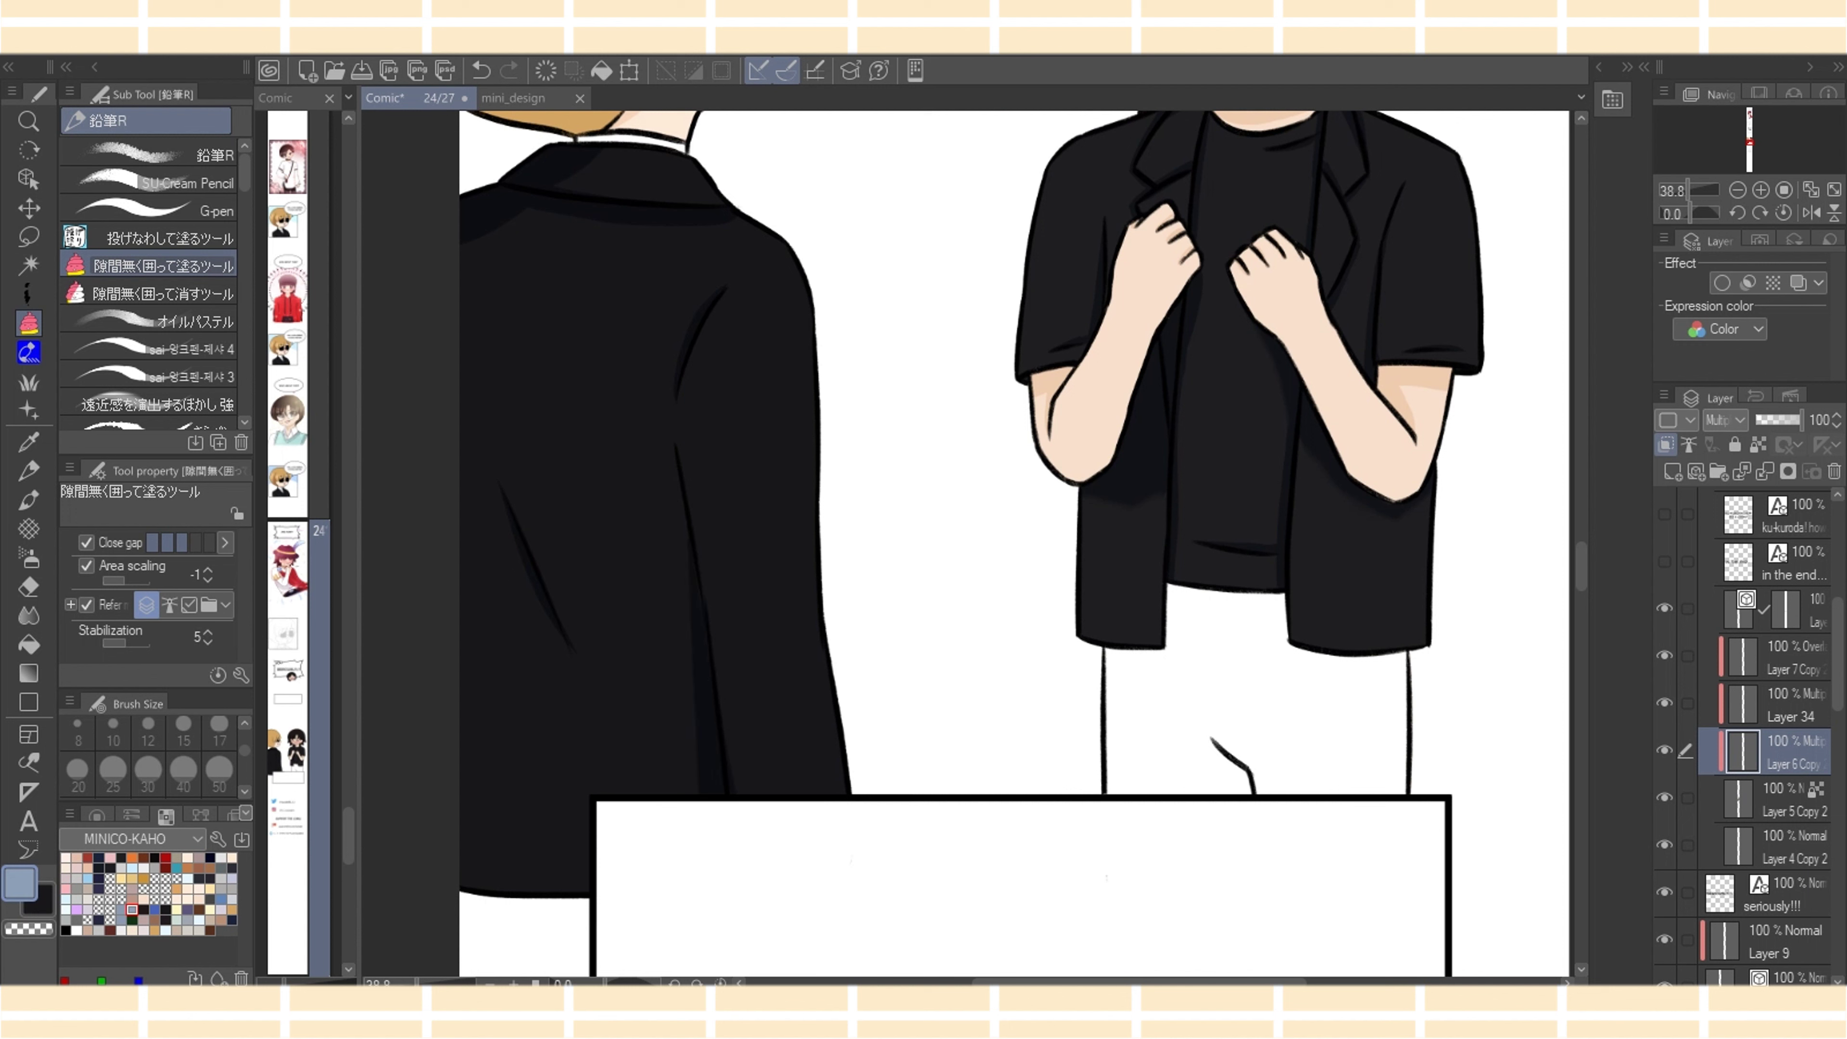
mouse_move(702, 599)
mouse_down()
mouse_move(788, 644)
mouse_move(805, 789)
mouse_up()
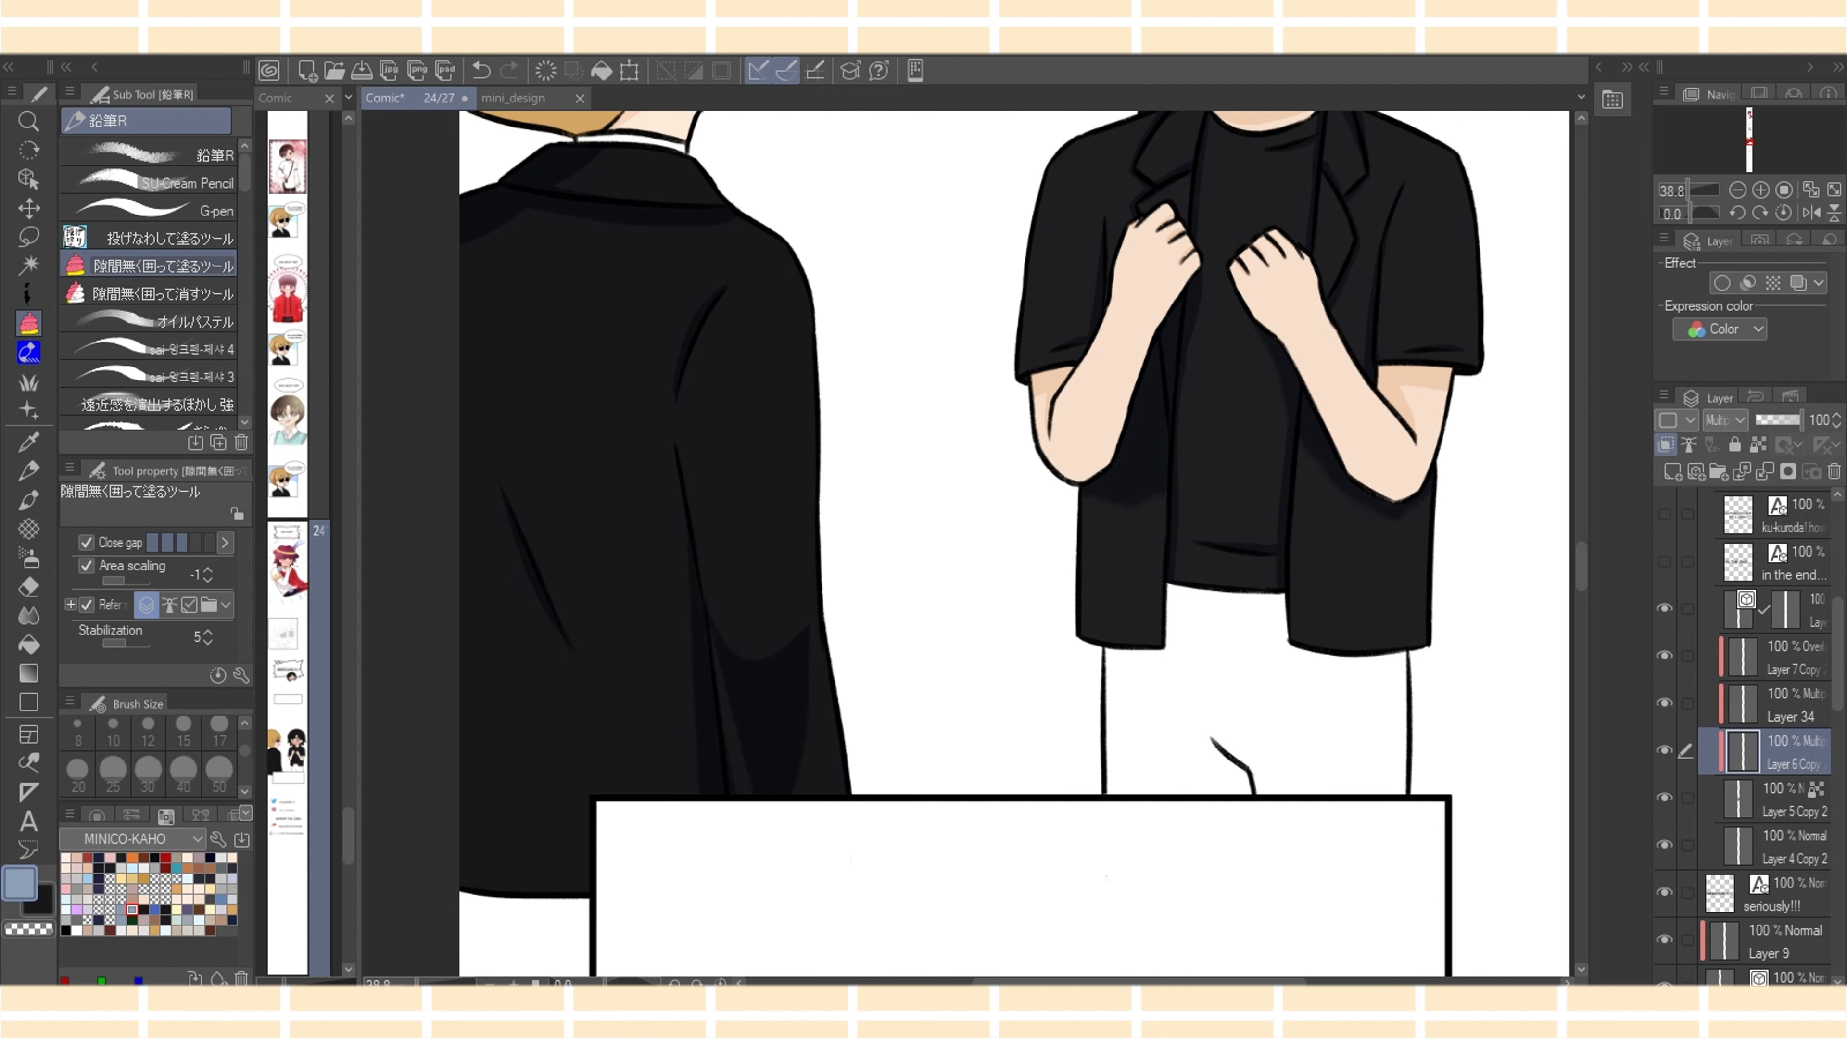
drag(705, 645, 751, 797)
mouse_move(695, 570)
mouse_down()
mouse_move(729, 703)
mouse_move(711, 628)
mouse_up()
mouse_move(677, 454)
mouse_down()
mouse_move(720, 646)
mouse_move(759, 680)
mouse_move(818, 670)
mouse_move(796, 835)
mouse_up()
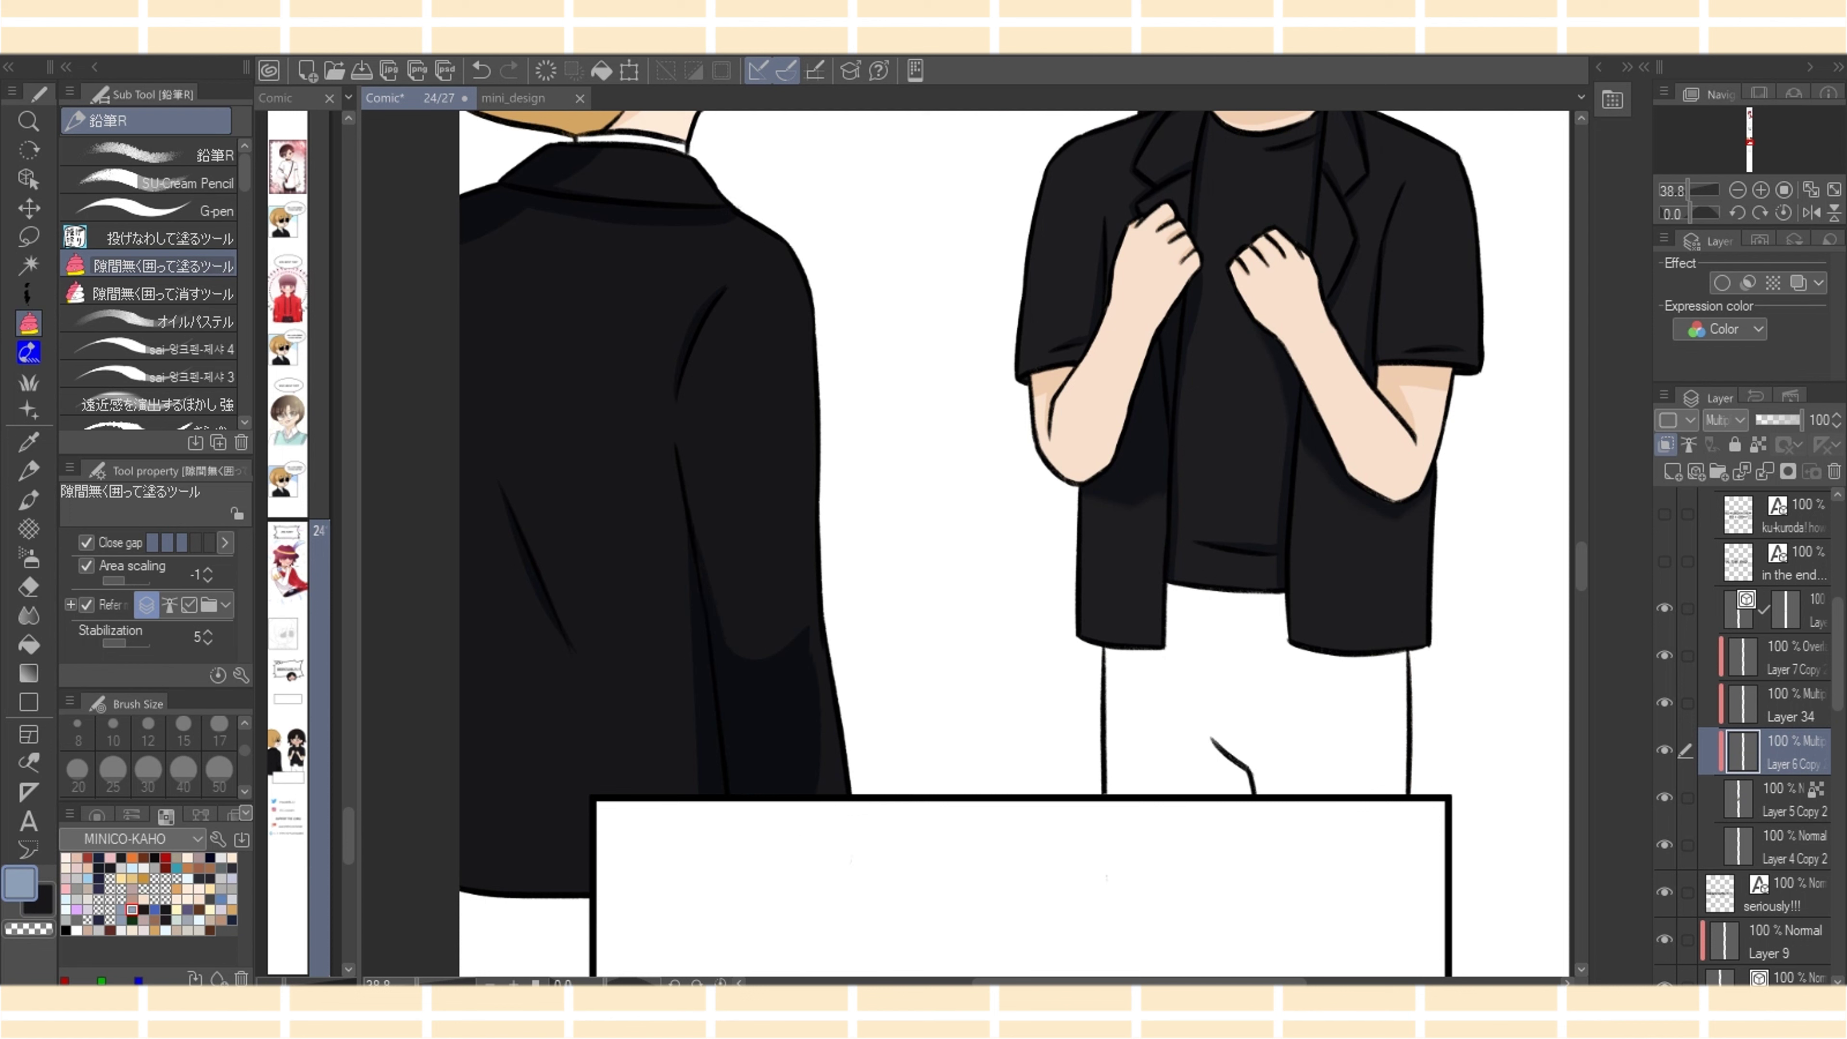
drag(799, 655, 802, 647)
Blend the blond character's lower sleeve shadow with the Soft airbrush at sizes 30 and 50, using blue-grey and transparent colour
click(29, 558)
click(148, 773)
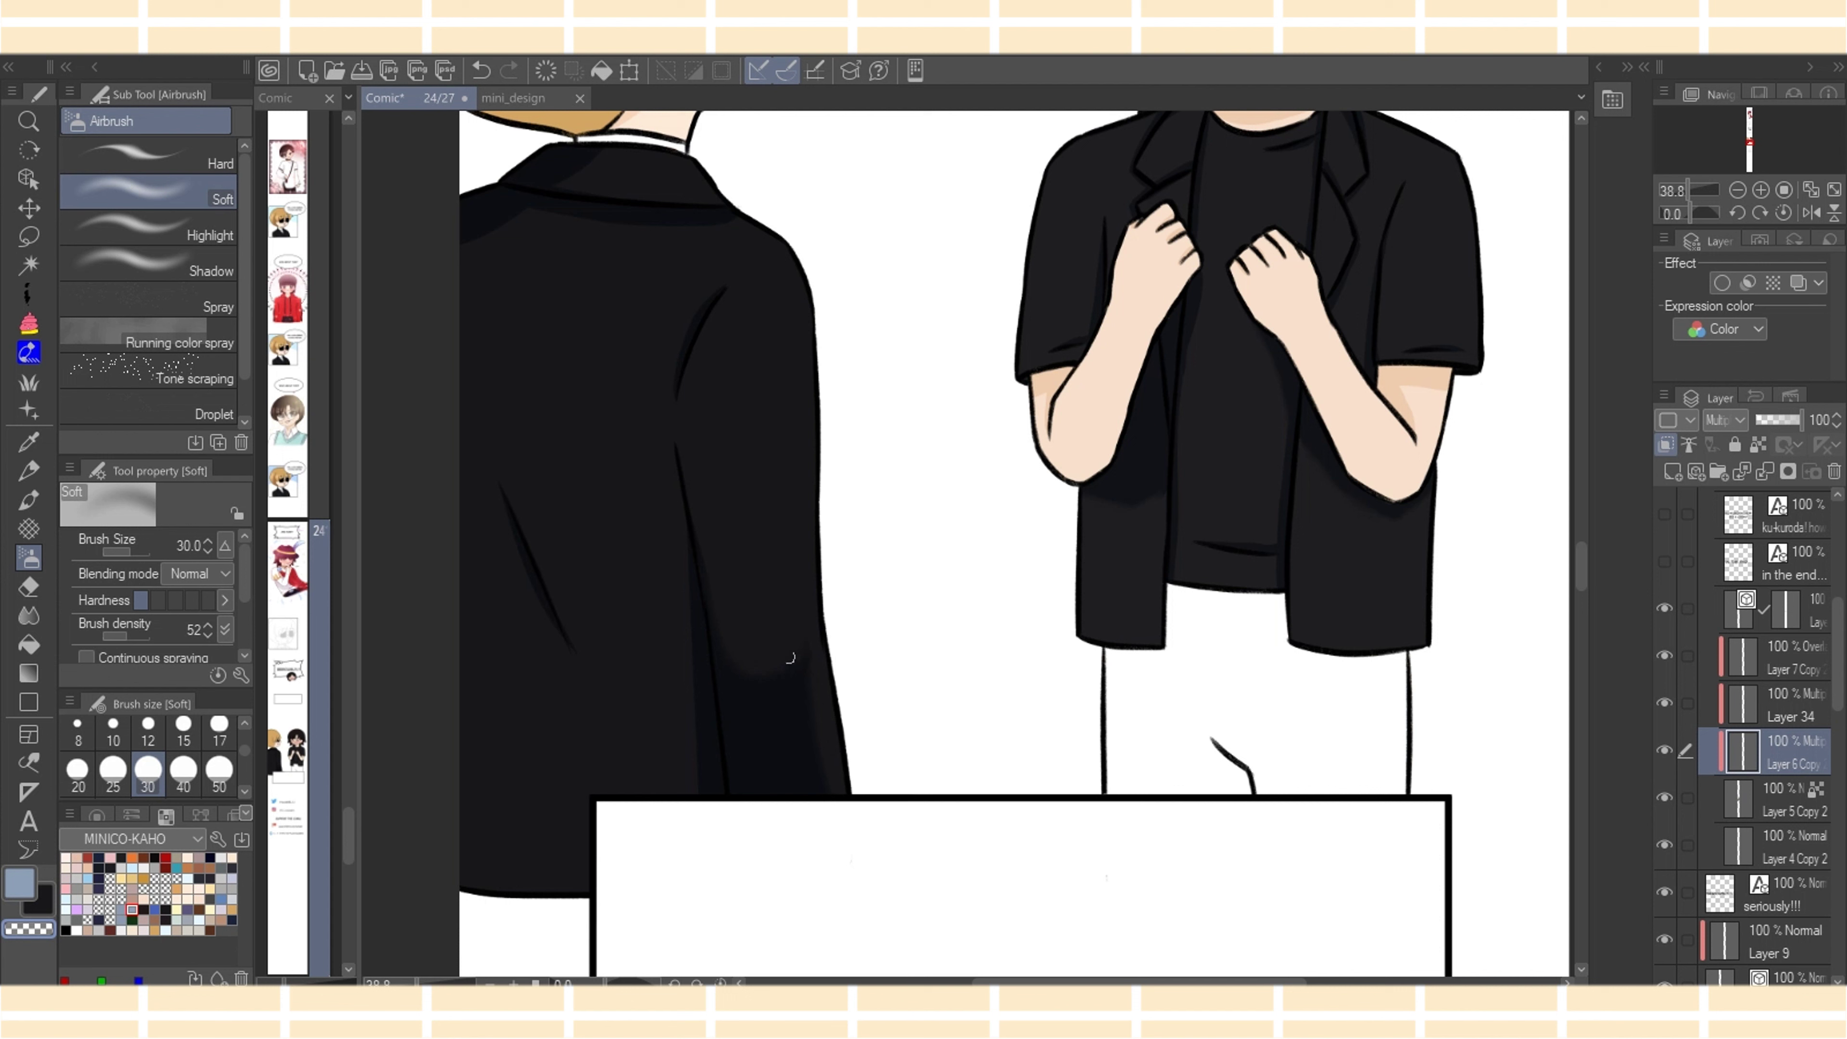
click(20, 883)
drag(806, 684, 821, 801)
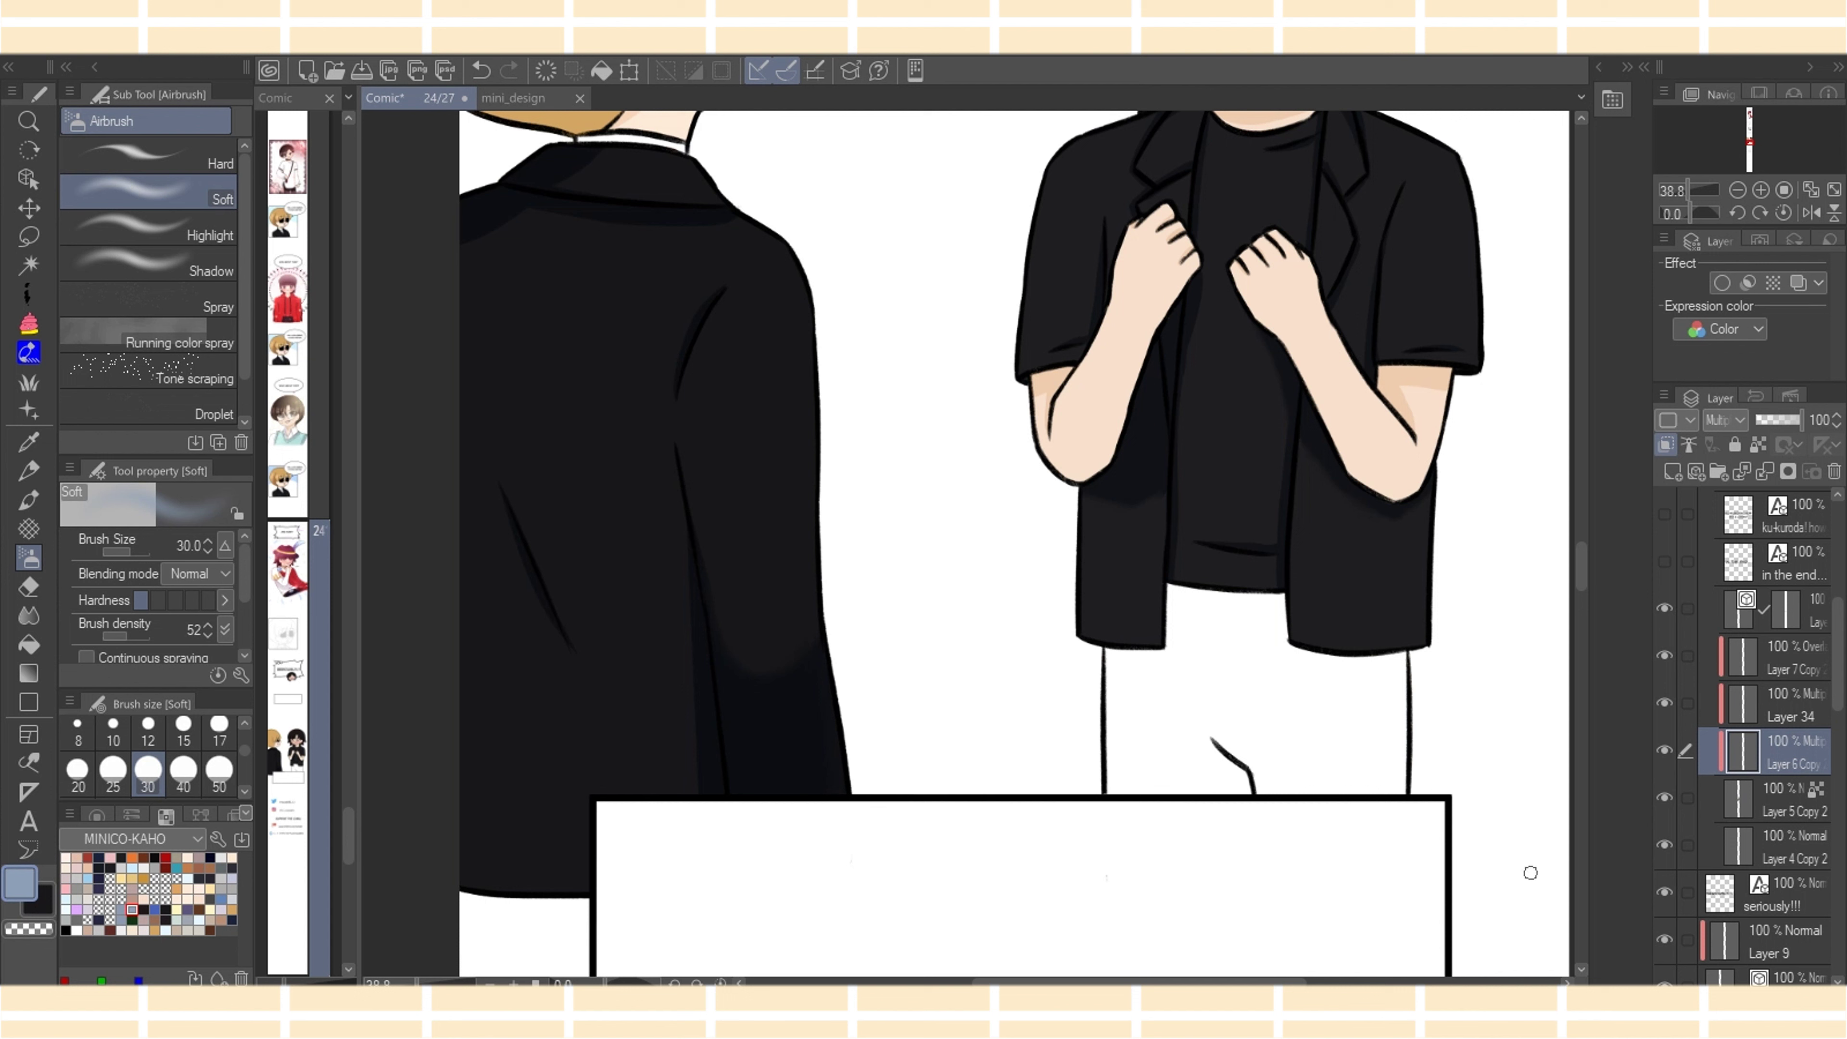
click(219, 773)
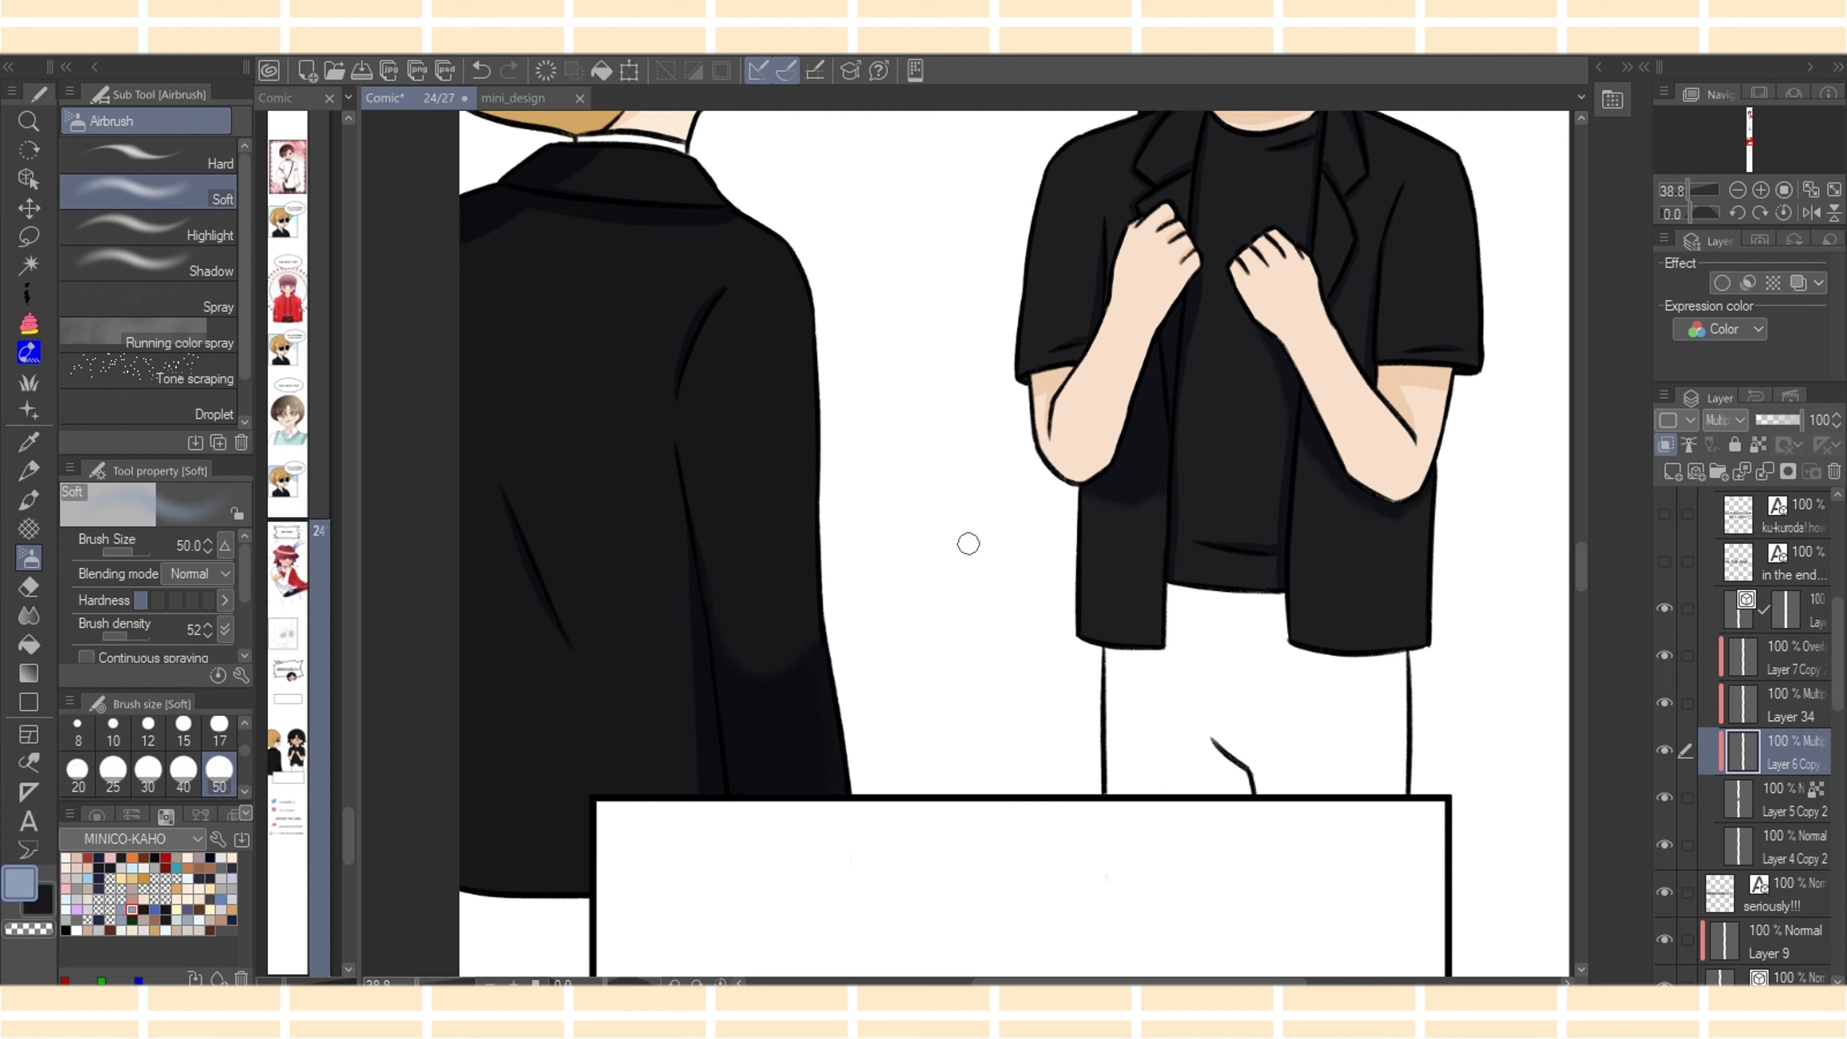
key(c)
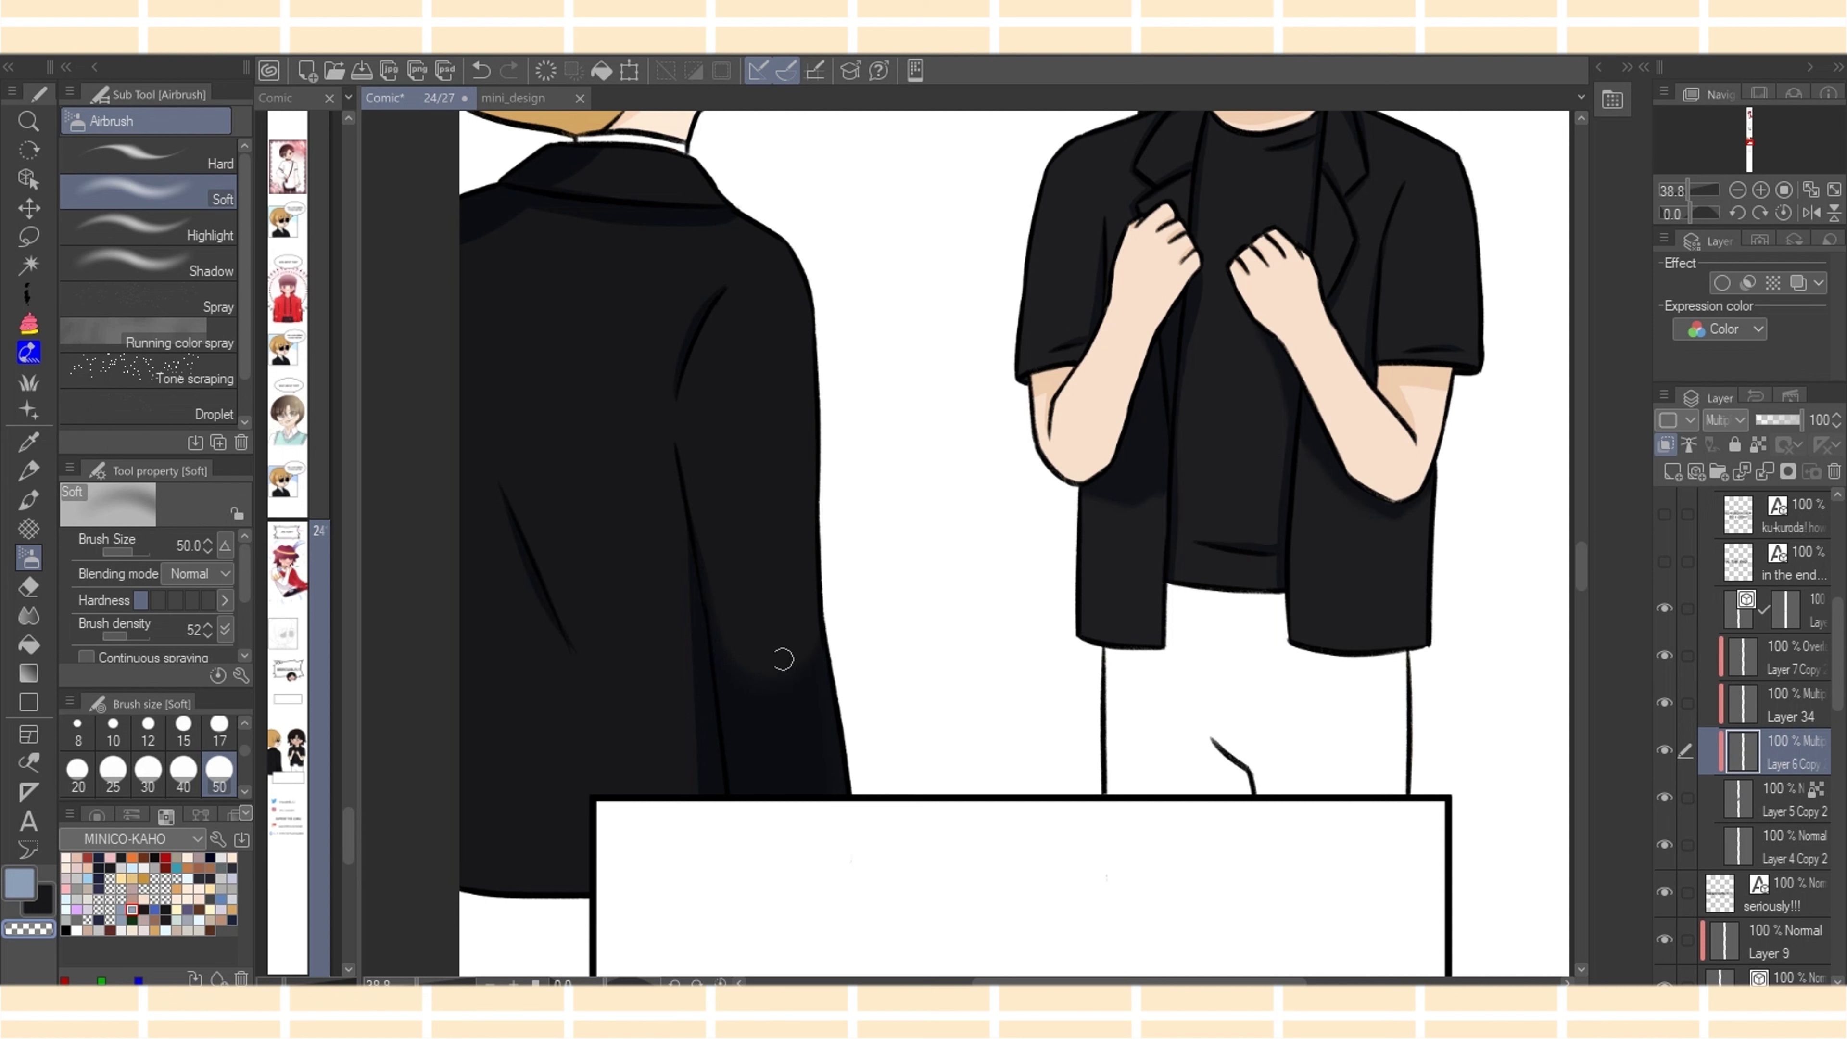
drag(1581, 577, 1581, 563)
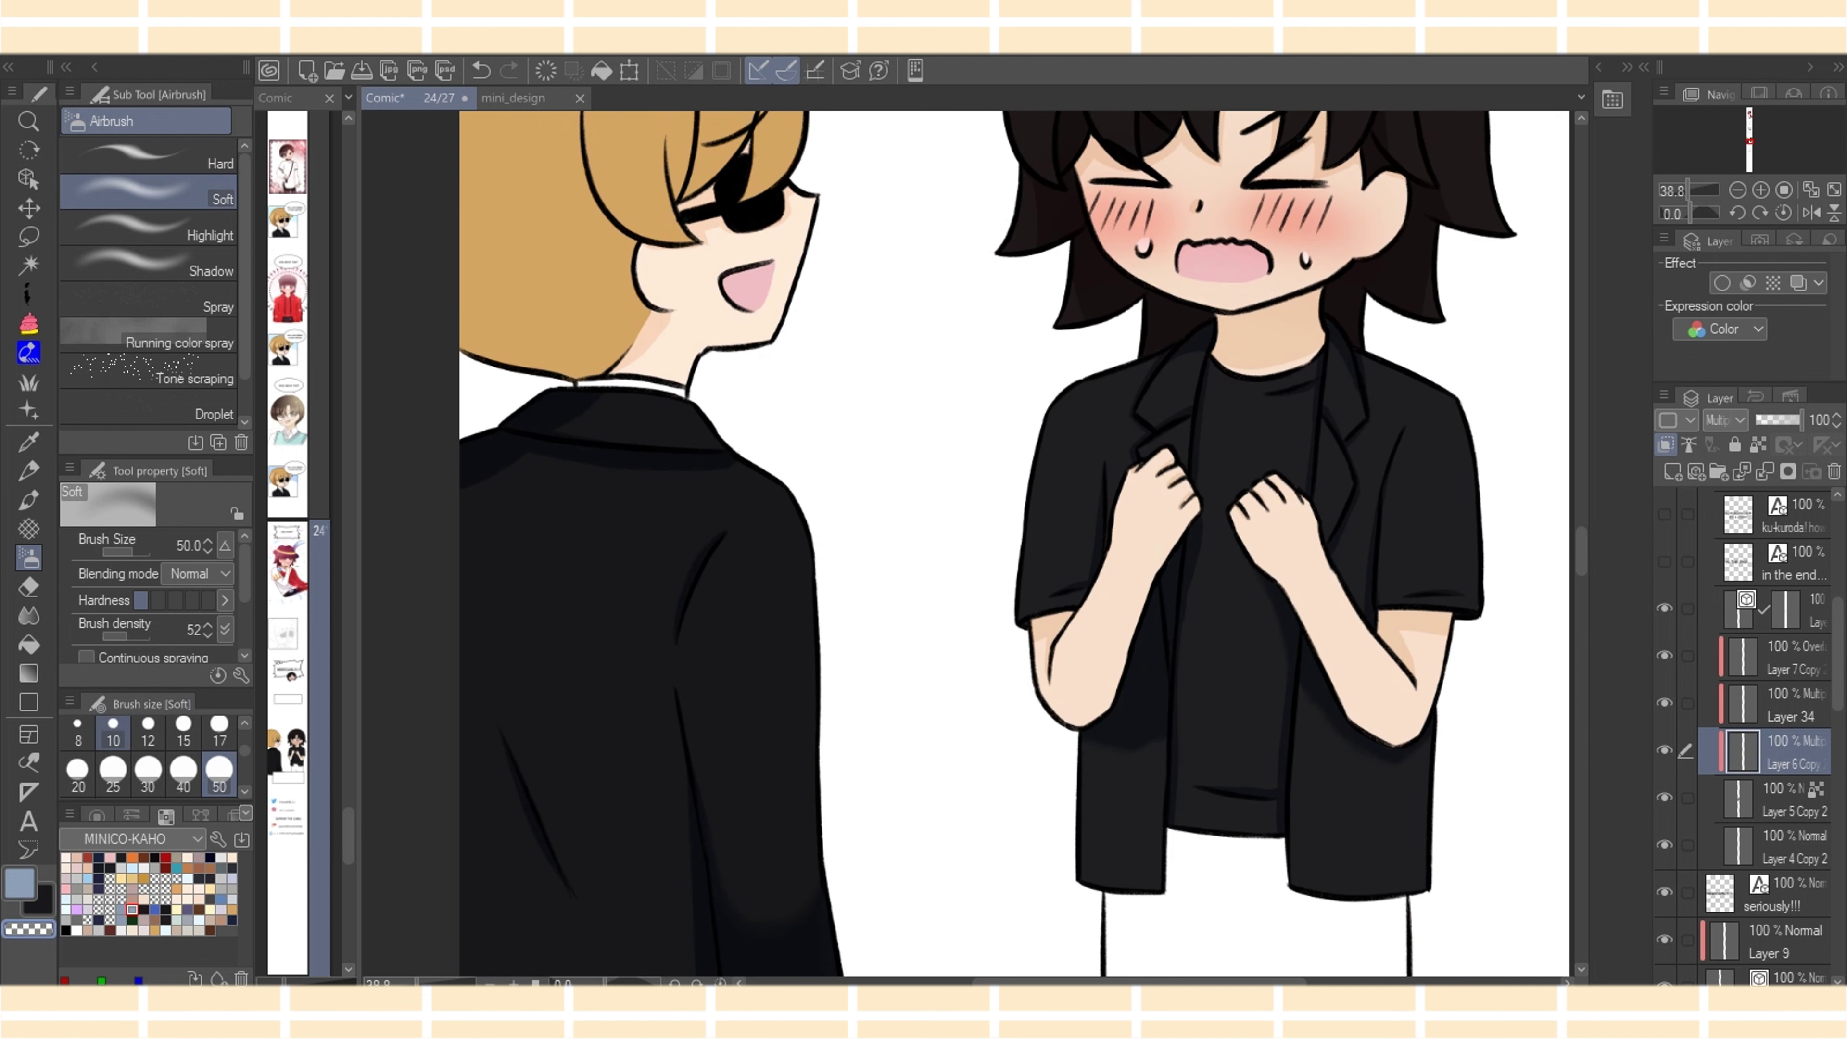
Pick light lavender and shade the blond character's white collar and the white trousers directly beneath the dark-haired character's shirt
click(29, 323)
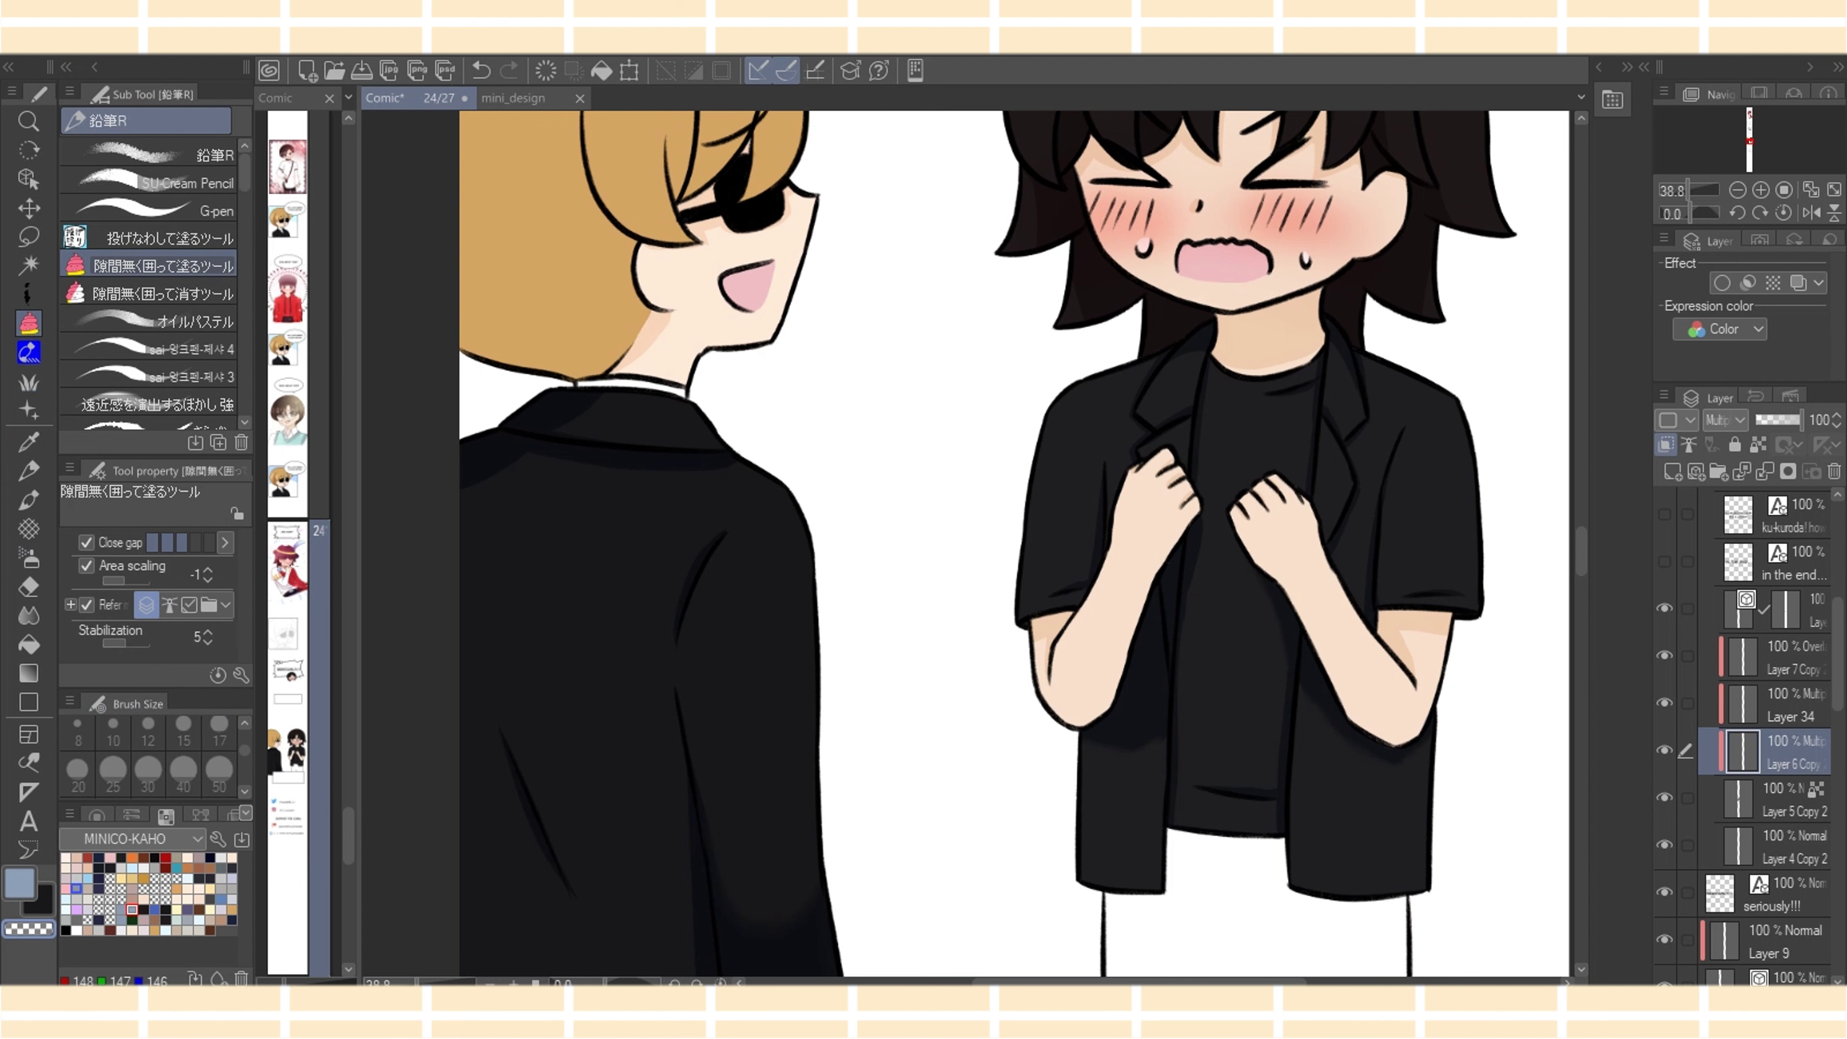
click(221, 920)
click(222, 909)
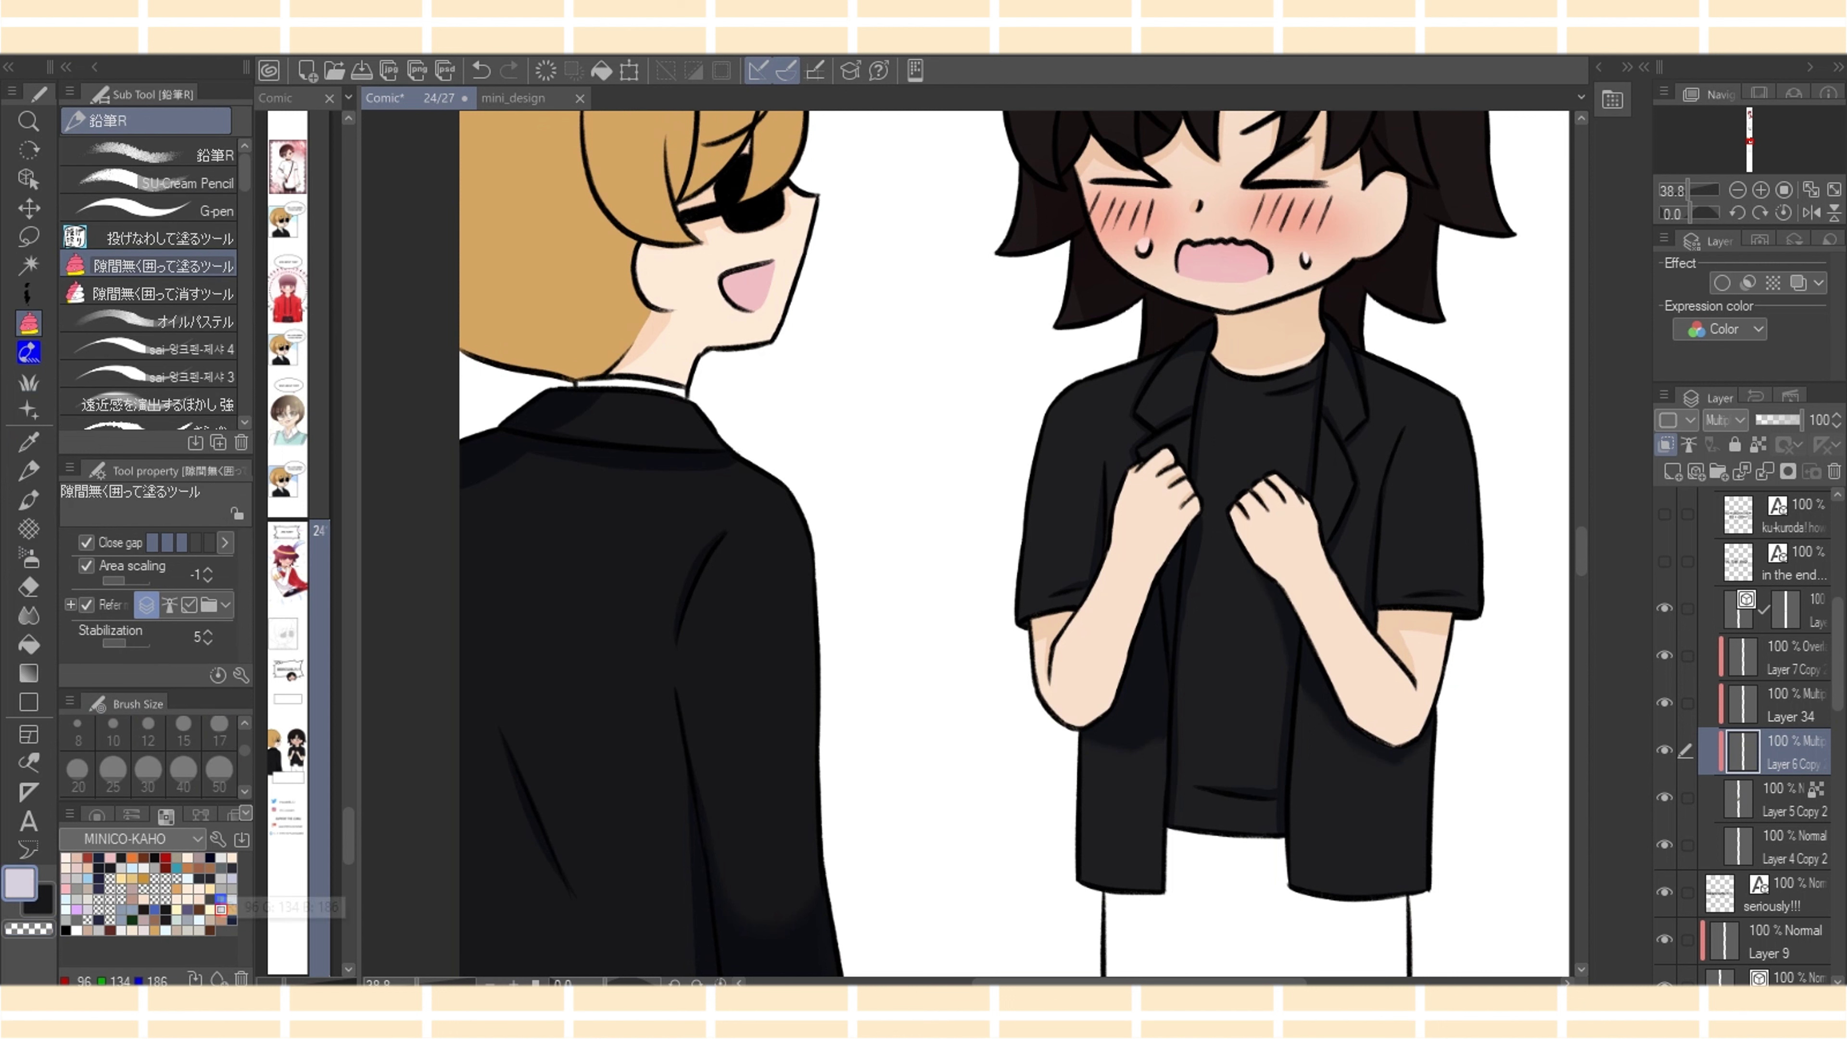
mouse_move(608, 382)
mouse_down()
mouse_move(571, 389)
mouse_move(611, 392)
mouse_up()
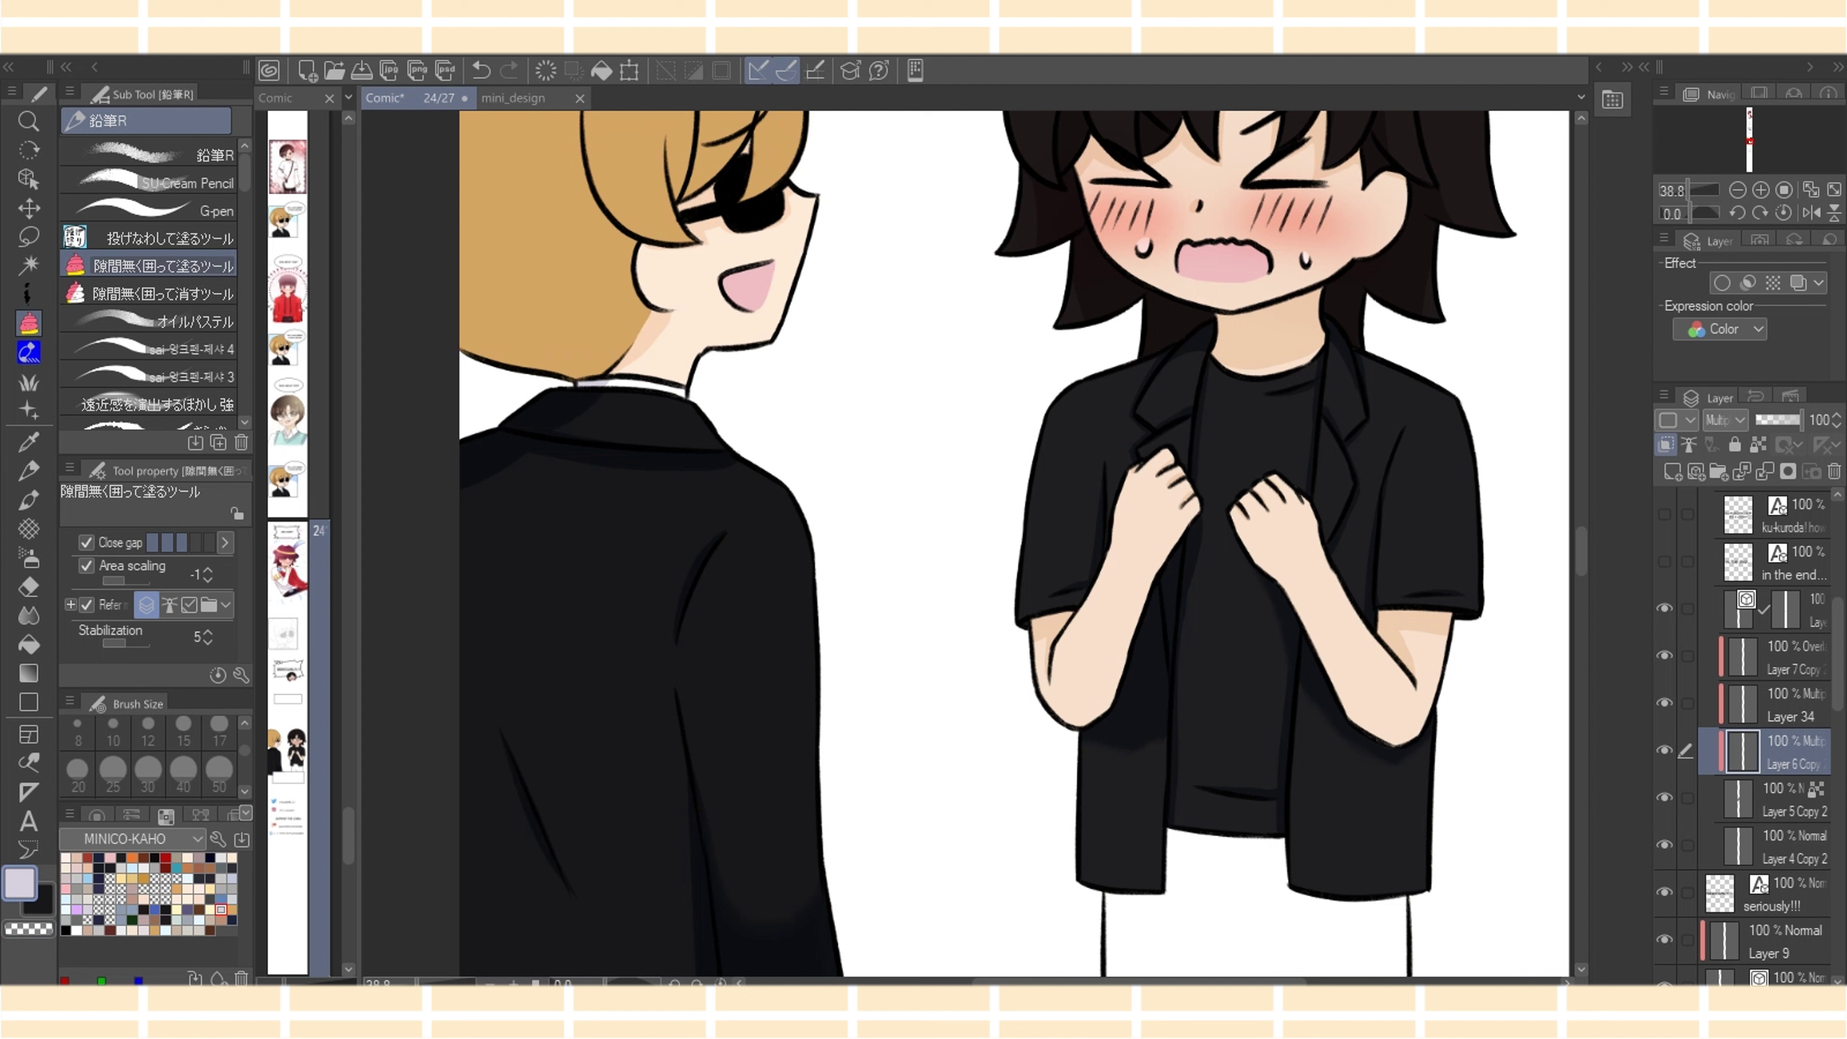
mouse_move(1164, 836)
mouse_down()
mouse_move(1291, 845)
mouse_move(1168, 833)
mouse_move(1166, 900)
mouse_move(1134, 891)
mouse_move(1168, 898)
mouse_move(1128, 905)
mouse_move(1172, 903)
mouse_up()
key(e)
drag(1101, 902, 1177, 899)
key(g)
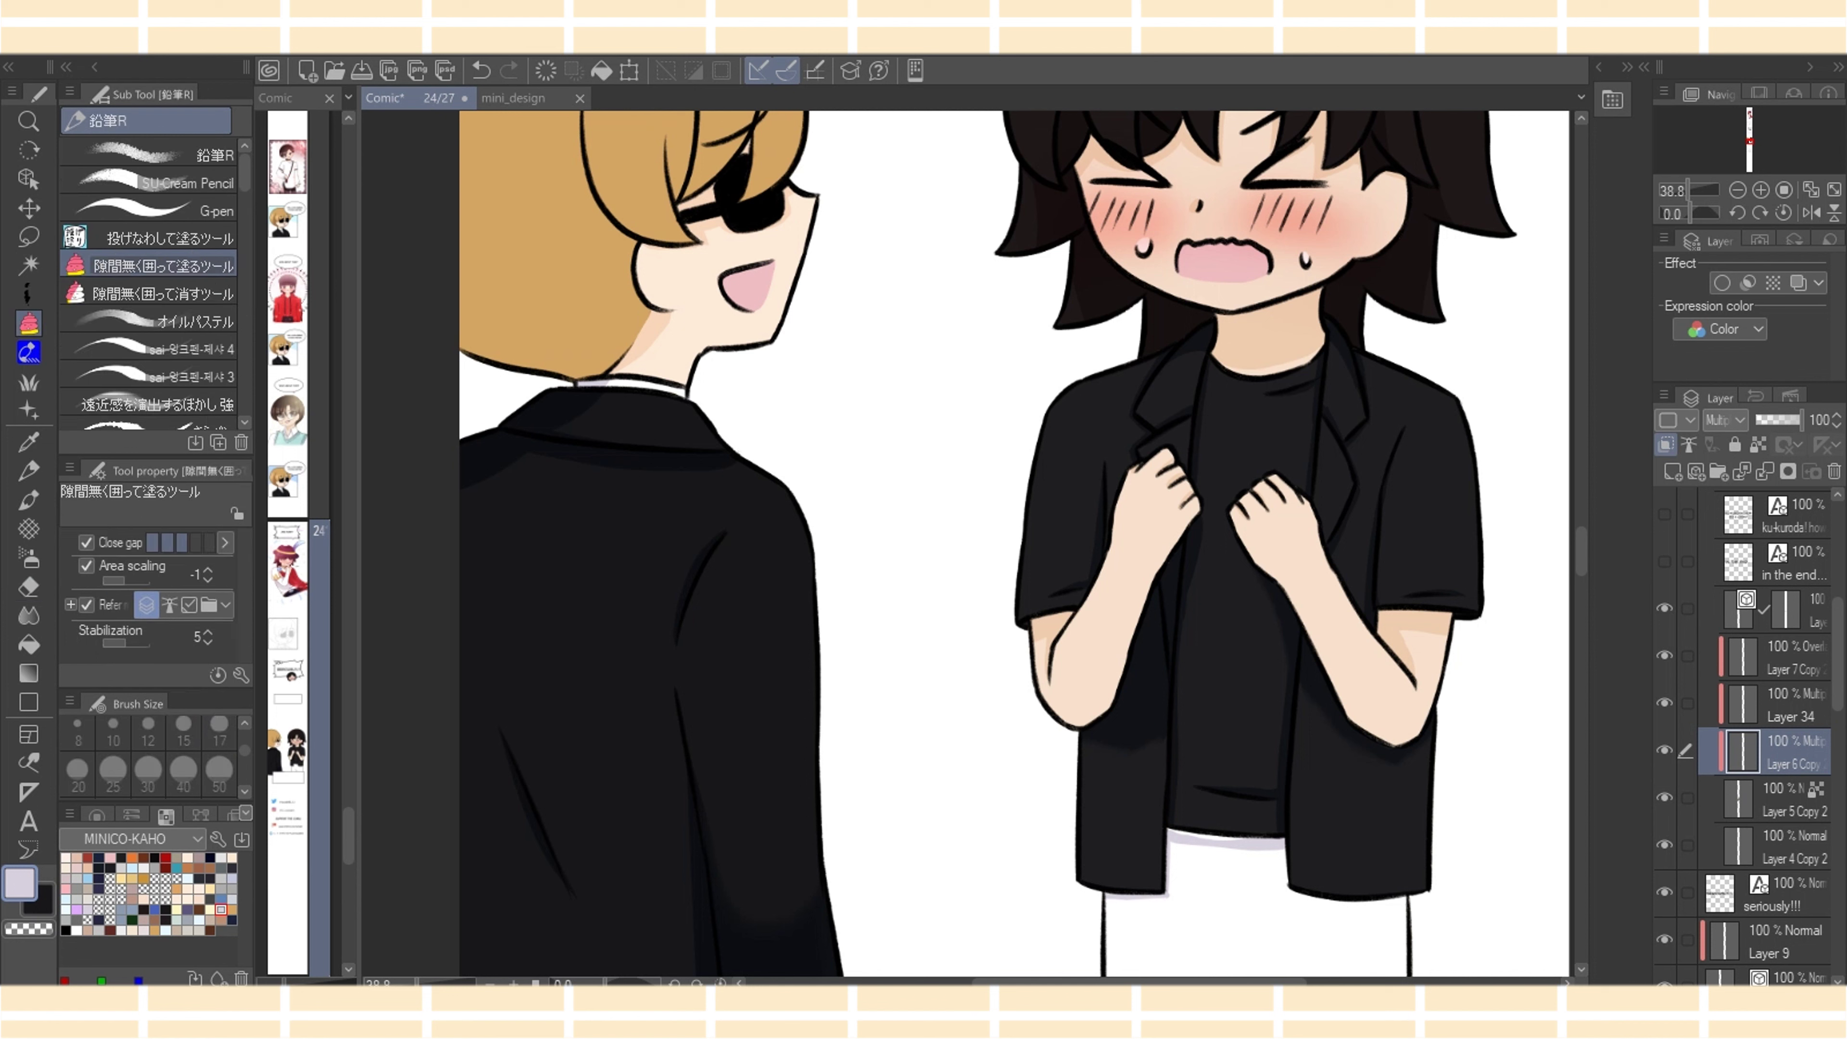
mouse_move(1185, 830)
mouse_down()
mouse_move(1267, 838)
mouse_move(1283, 891)
mouse_up()
Add lavender shadows to the white trousers beneath the jacket's right hem and along the crease line
scroll(1018, 546, down, 3)
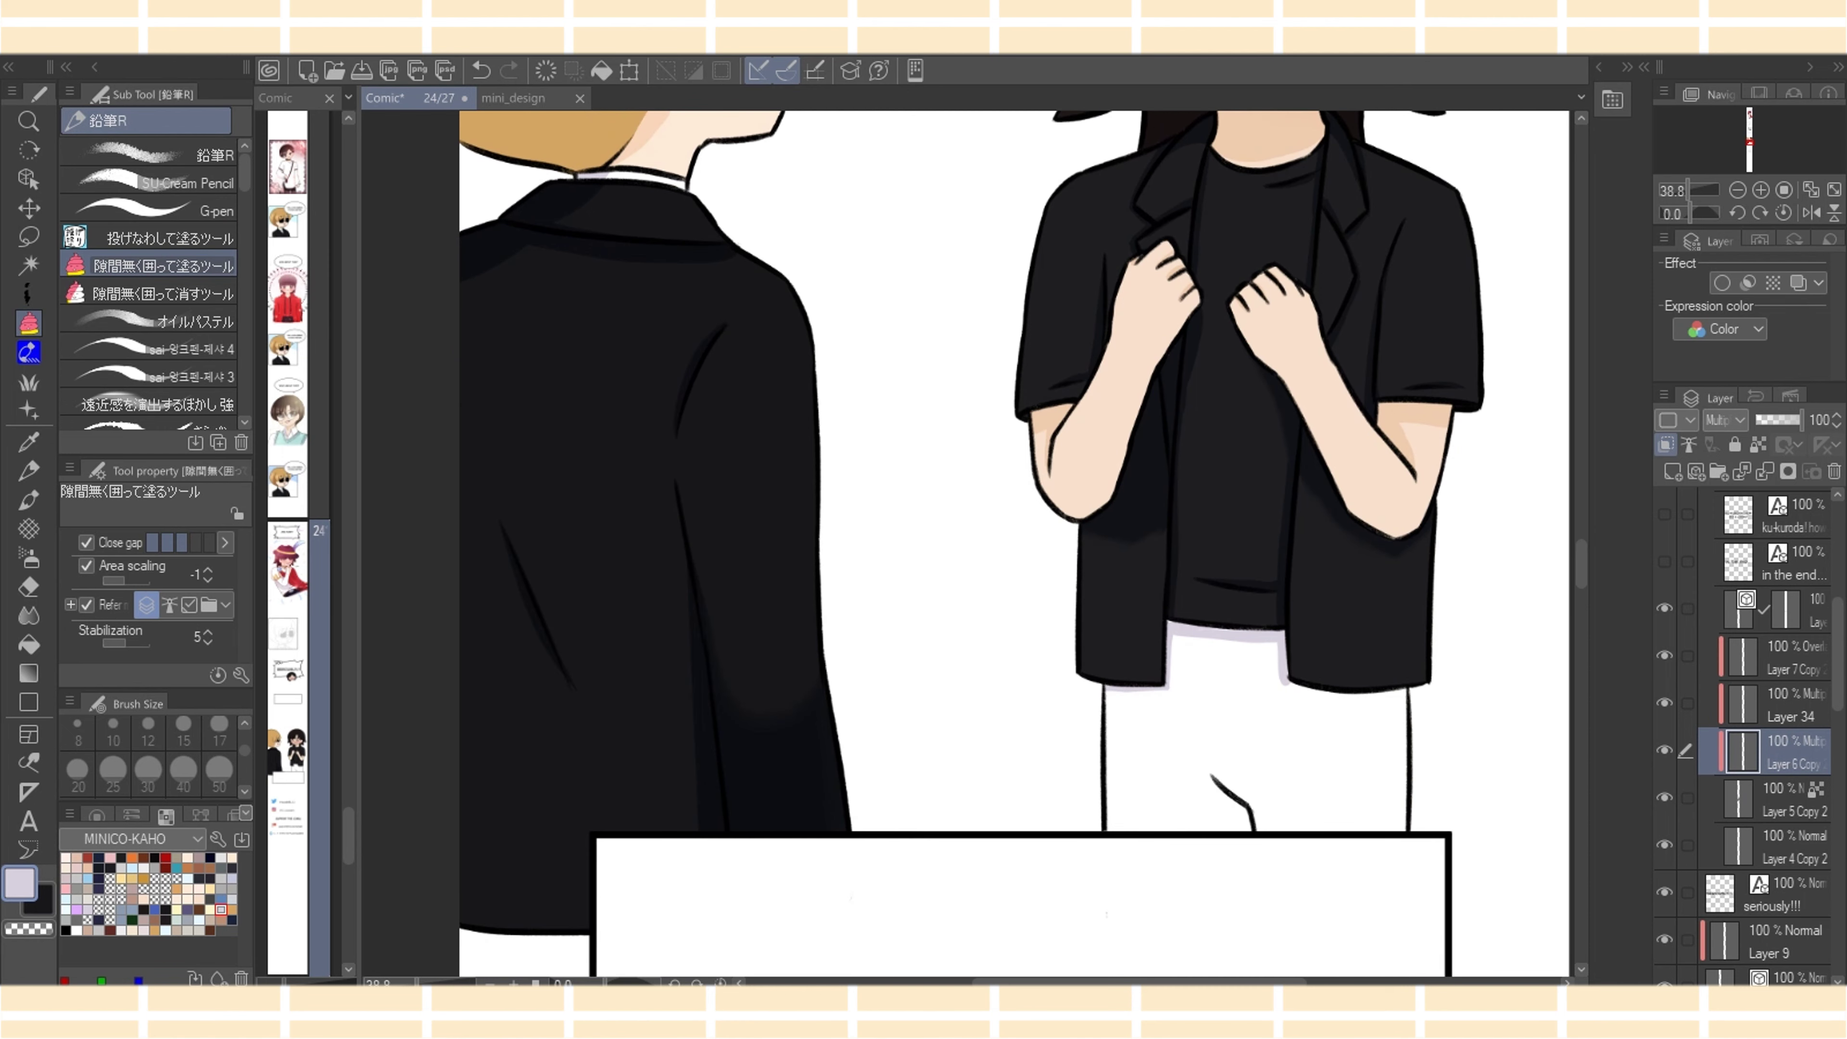
mouse_move(1283, 684)
mouse_down()
mouse_move(1410, 696)
mouse_move(1288, 685)
mouse_move(1358, 700)
mouse_up()
drag(1384, 694, 1375, 700)
mouse_move(1219, 793)
mouse_down()
mouse_move(1252, 836)
mouse_move(1213, 779)
mouse_move(1251, 841)
mouse_up()
Fill the back of the blond hair with a pinkish-beige shadow from behind the fringe to the nape, covering the gaps at its edge
scroll(1013, 543, up, 5)
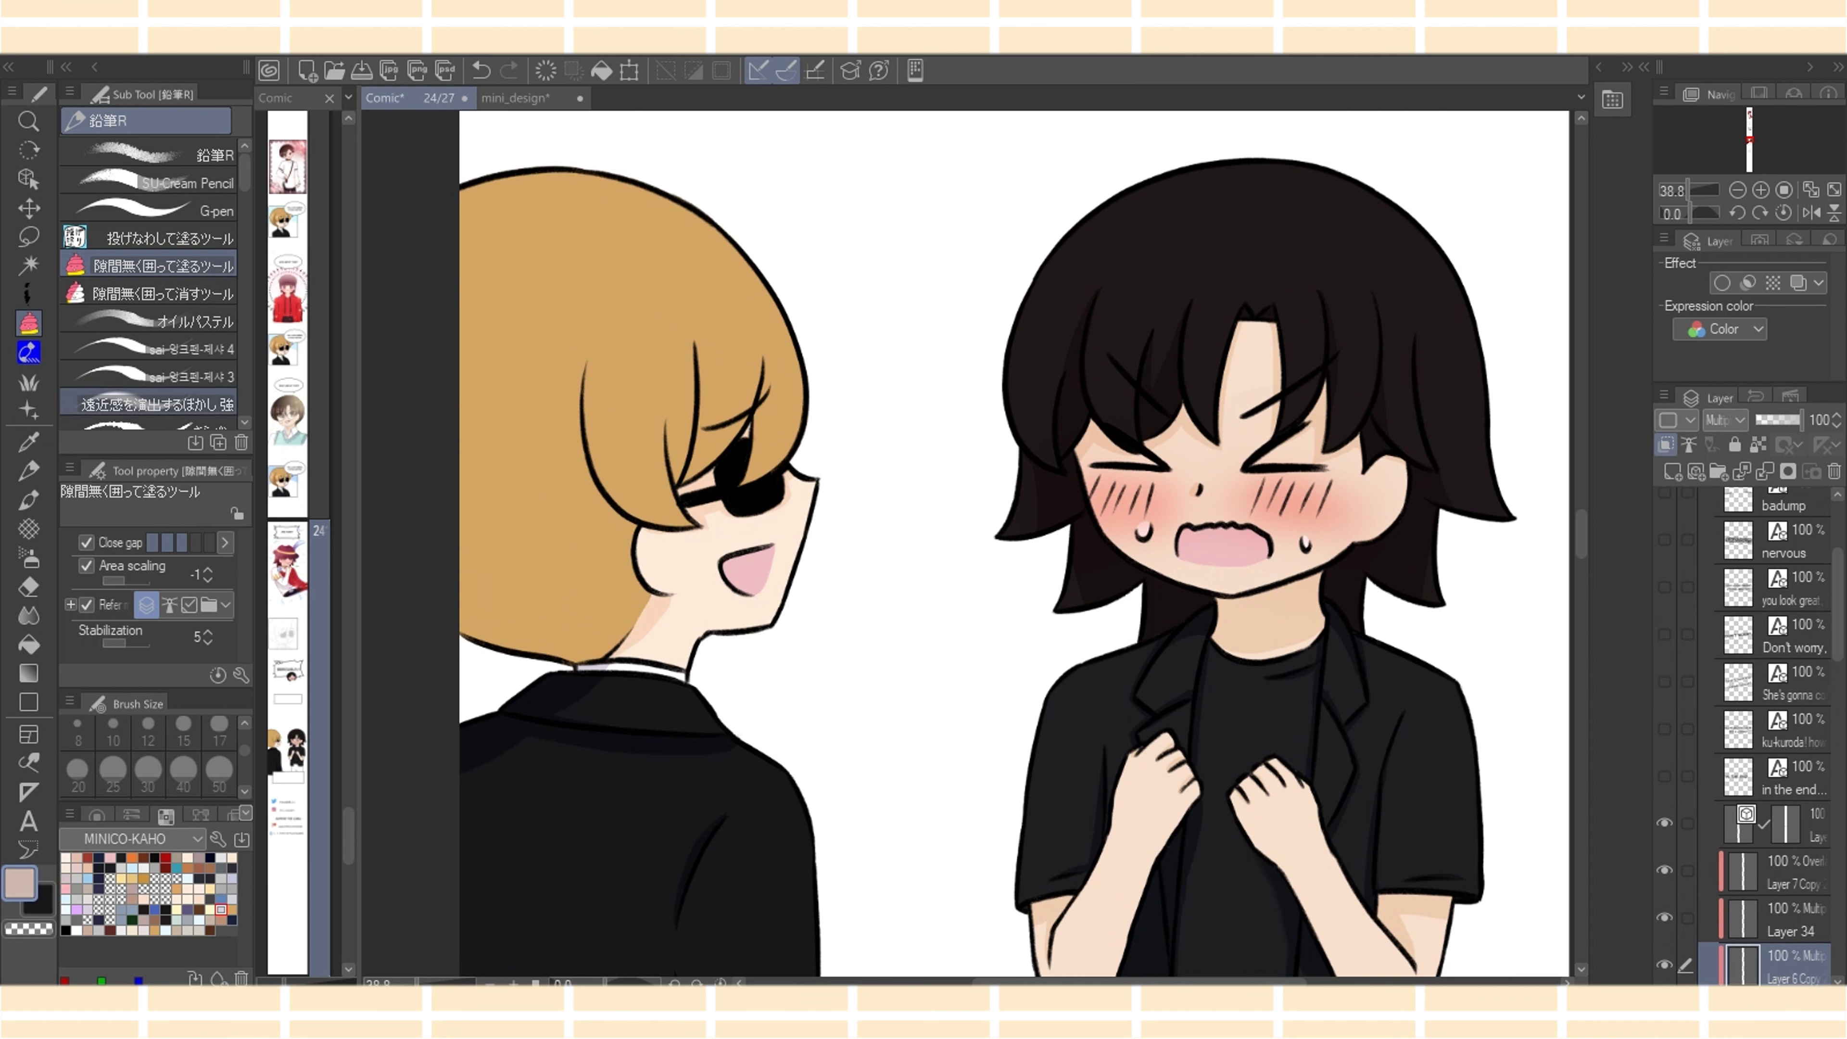
drag(584, 362, 608, 562)
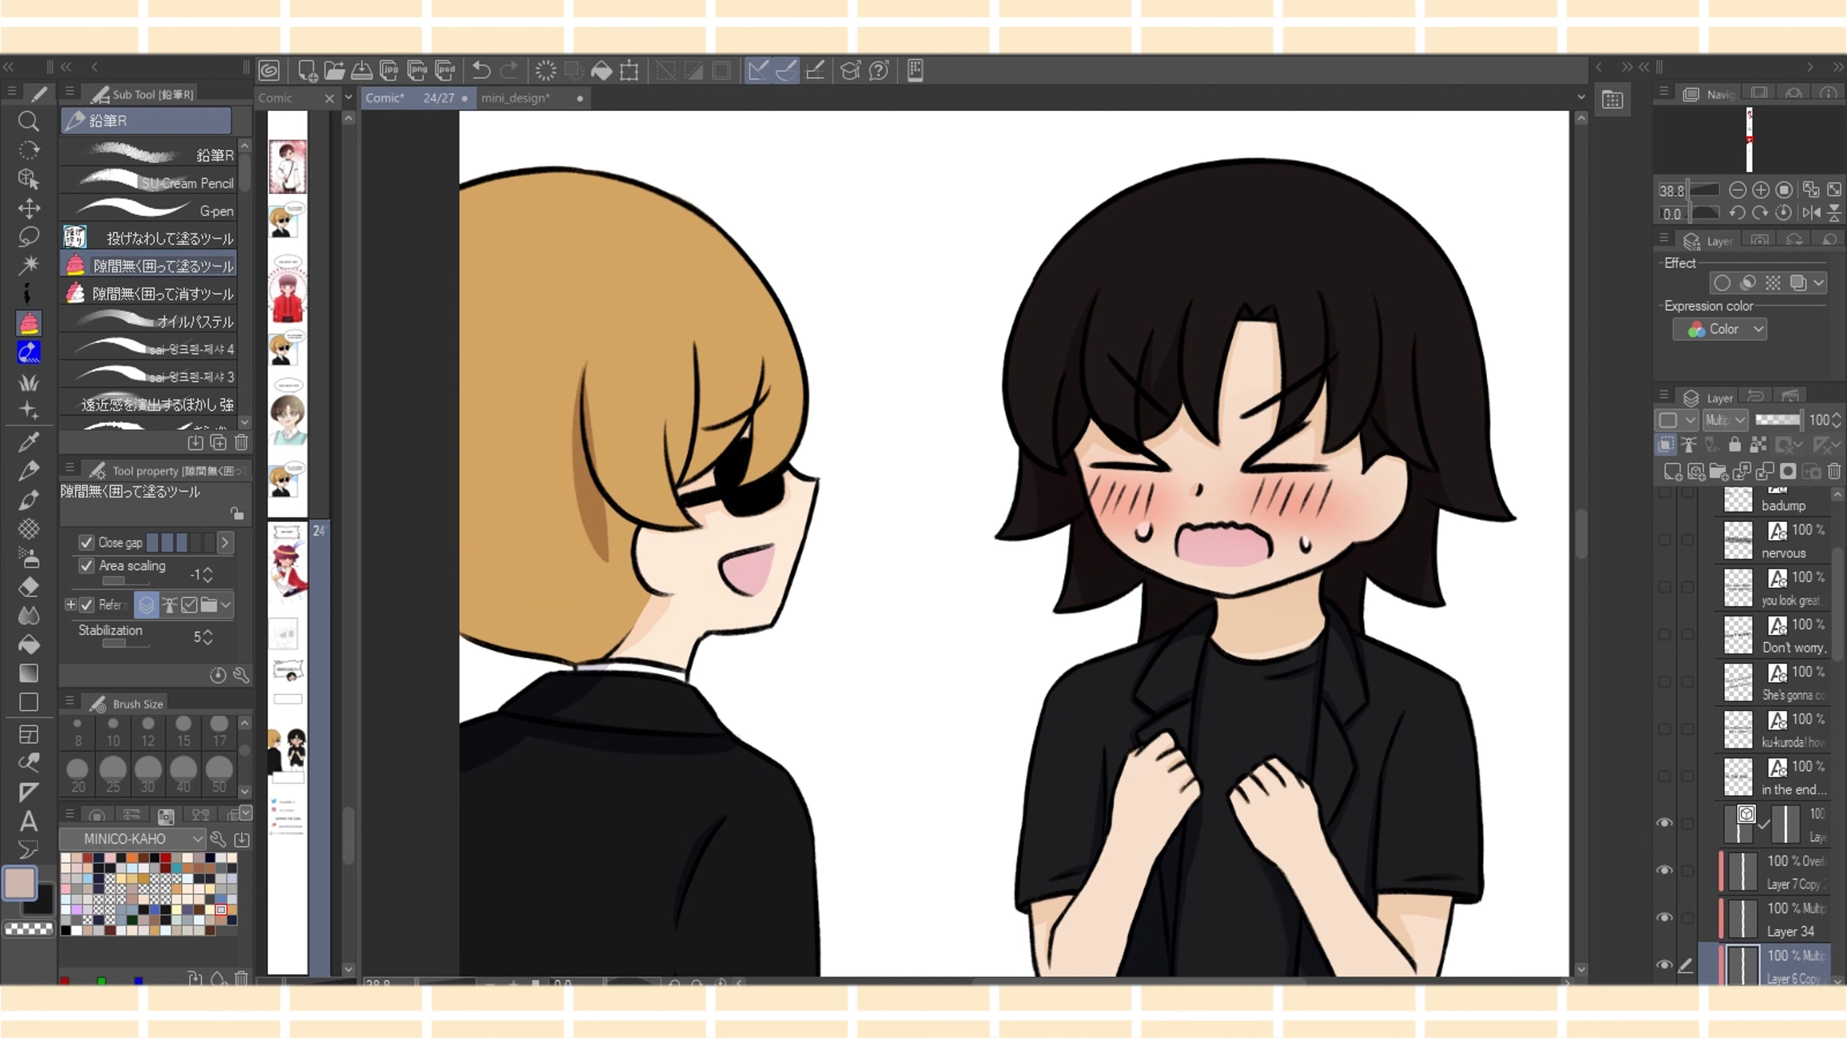
drag(597, 472, 635, 562)
mouse_move(605, 653)
mouse_down()
mouse_move(522, 662)
mouse_move(581, 458)
mouse_up()
mouse_move(582, 368)
mouse_down()
mouse_move(486, 426)
mouse_move(461, 481)
mouse_move(574, 451)
mouse_up()
key(e)
drag(592, 370, 601, 470)
key(p)
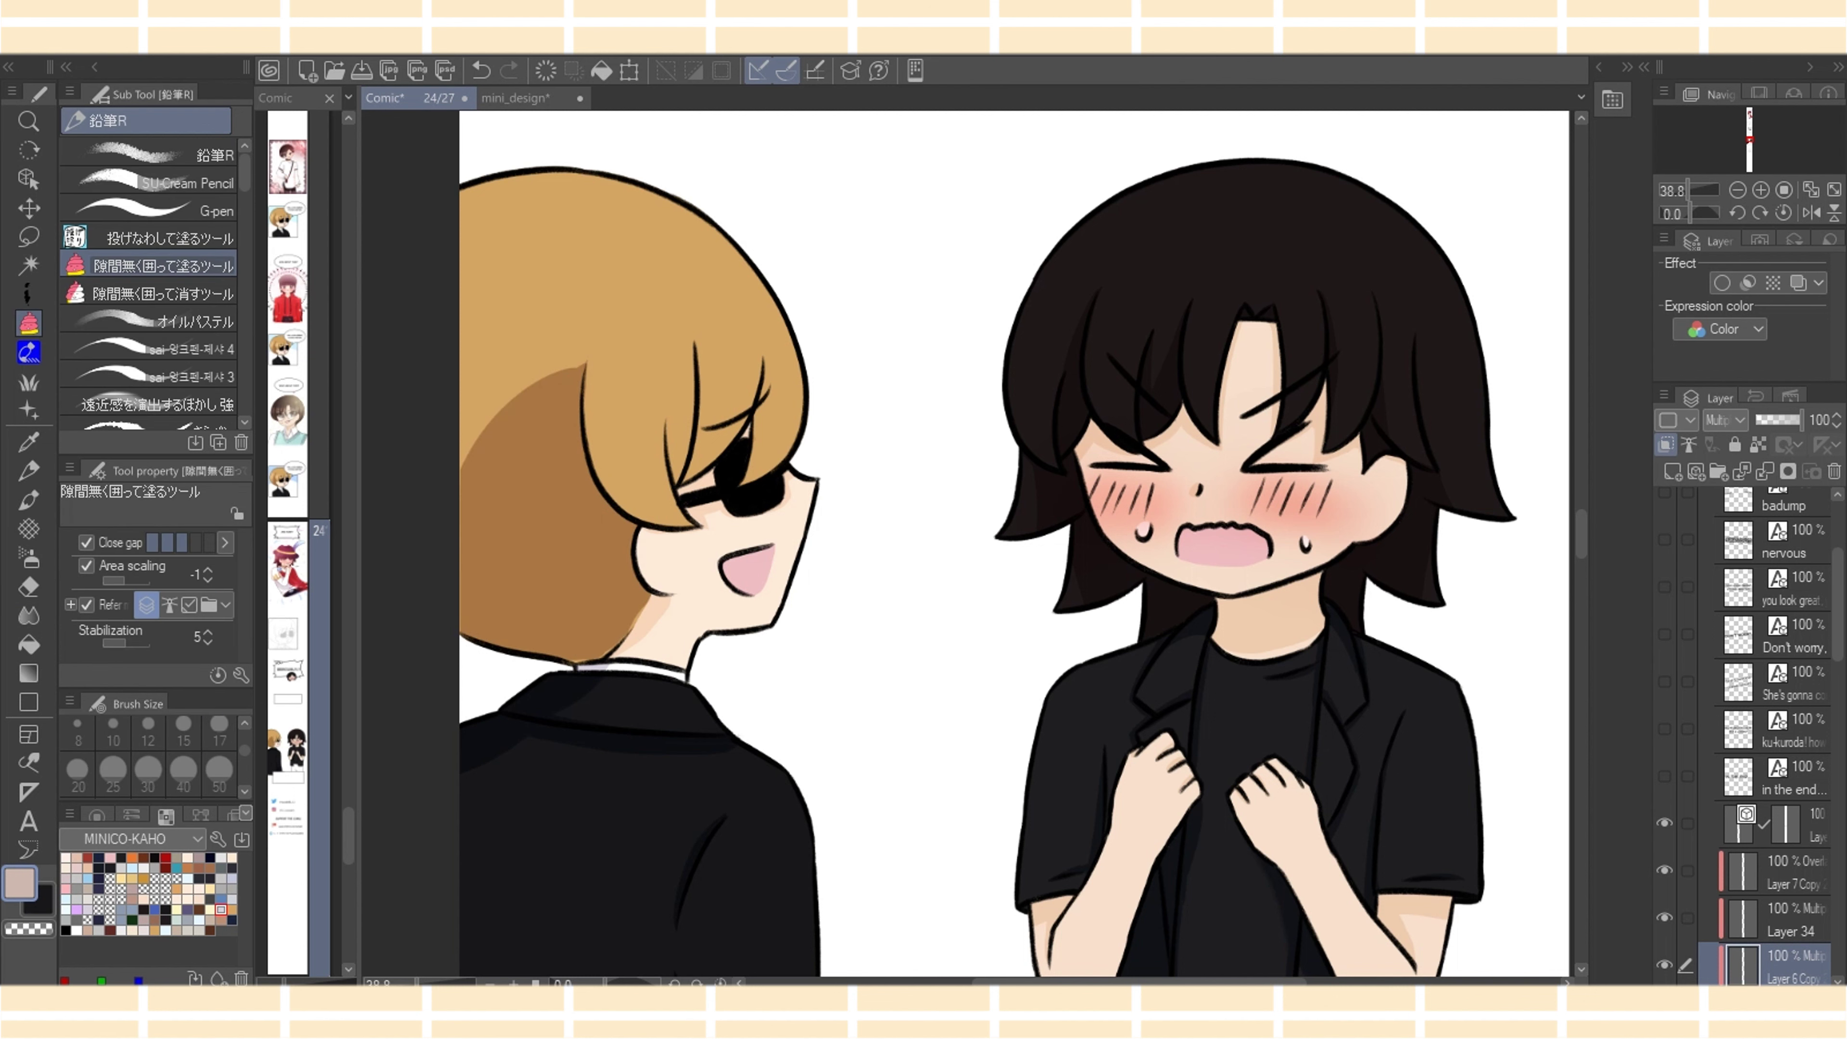
mouse_move(584, 363)
mouse_down()
mouse_move(416, 586)
mouse_move(466, 575)
mouse_up()
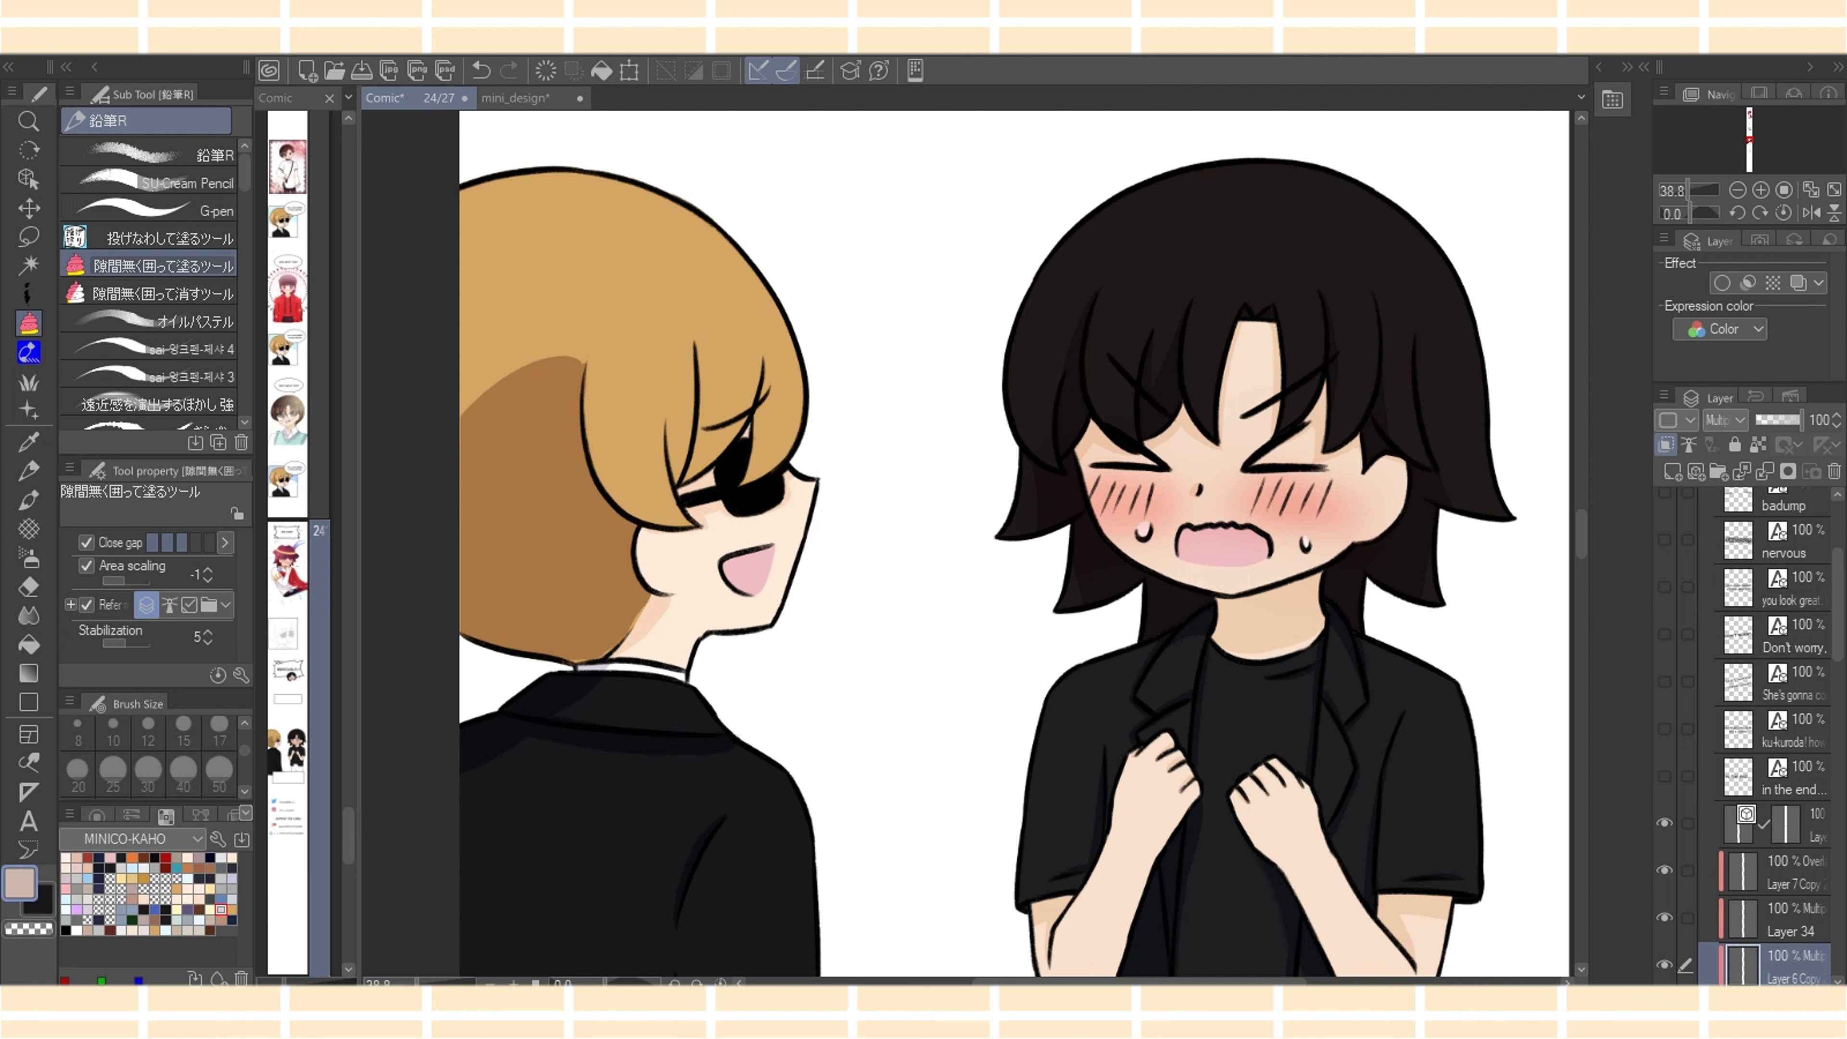
click(160, 238)
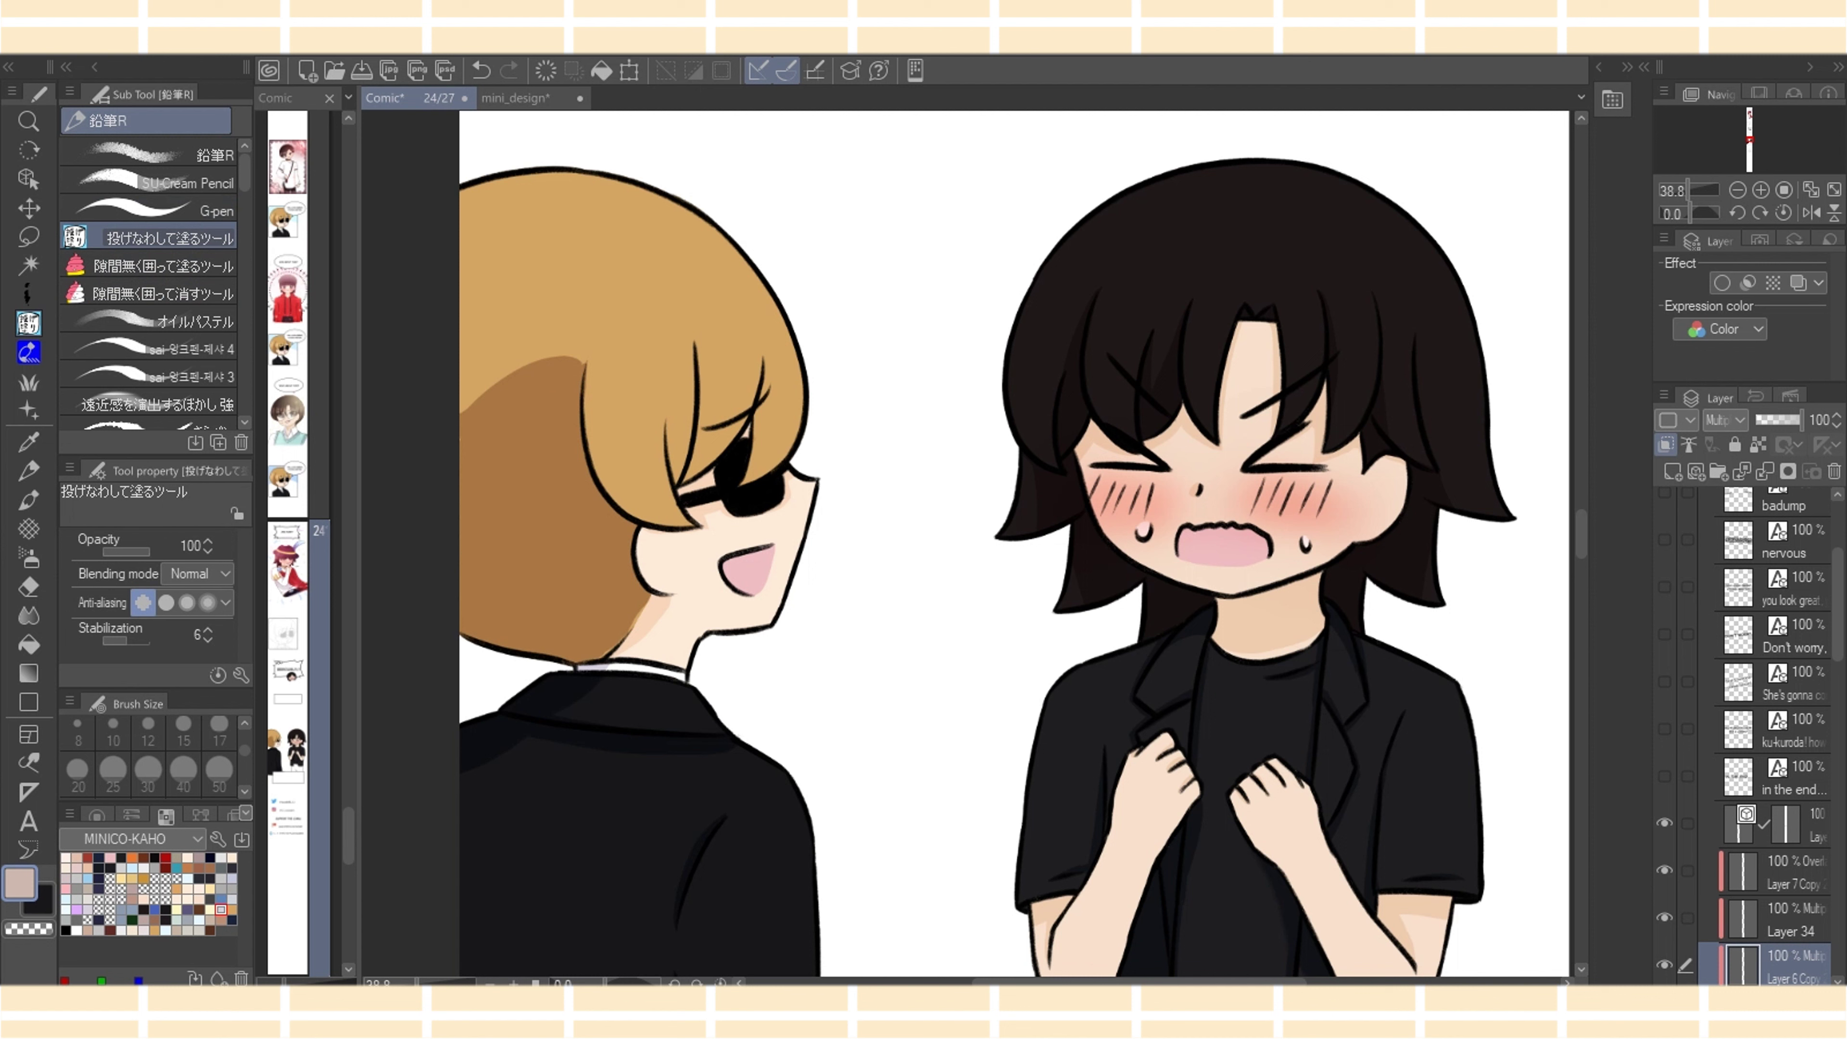
drag(592, 648, 626, 624)
Soften the upper edge of the blond hair shadow with a transparent Soft airbrush, going from size 25 to 50
click(29, 557)
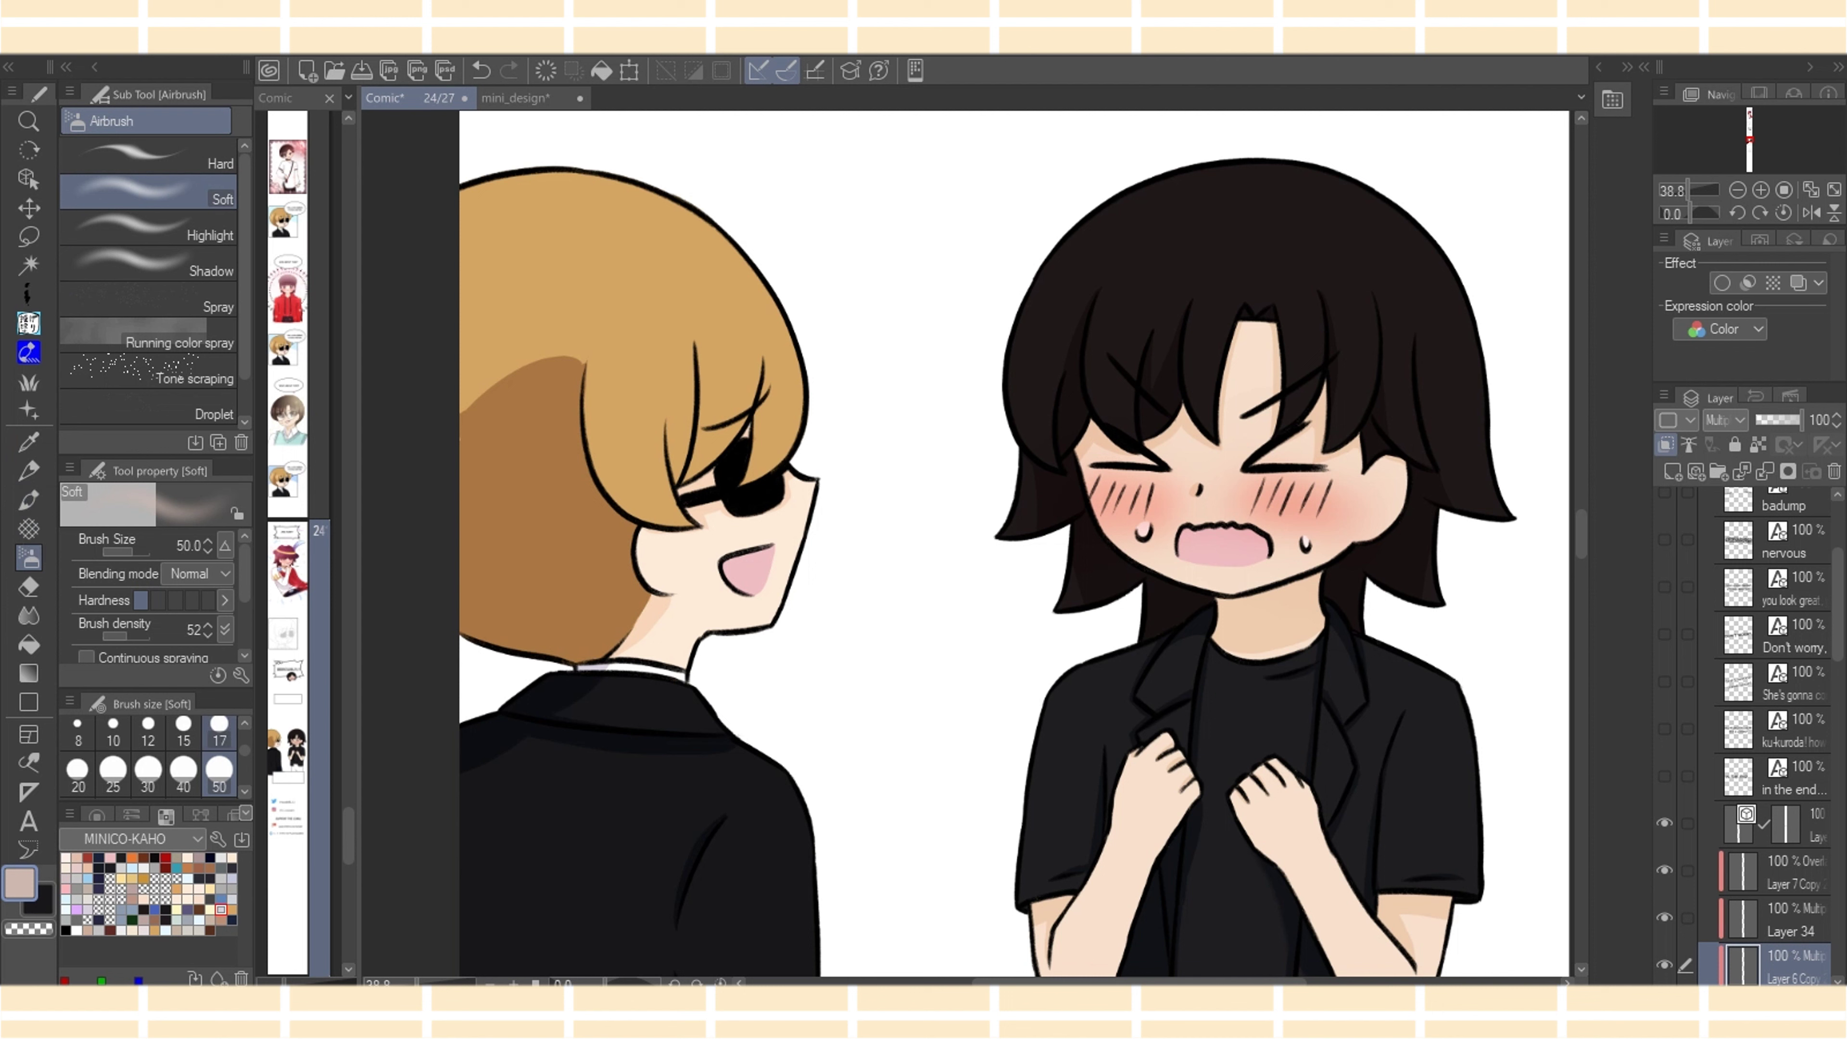
click(218, 730)
click(112, 773)
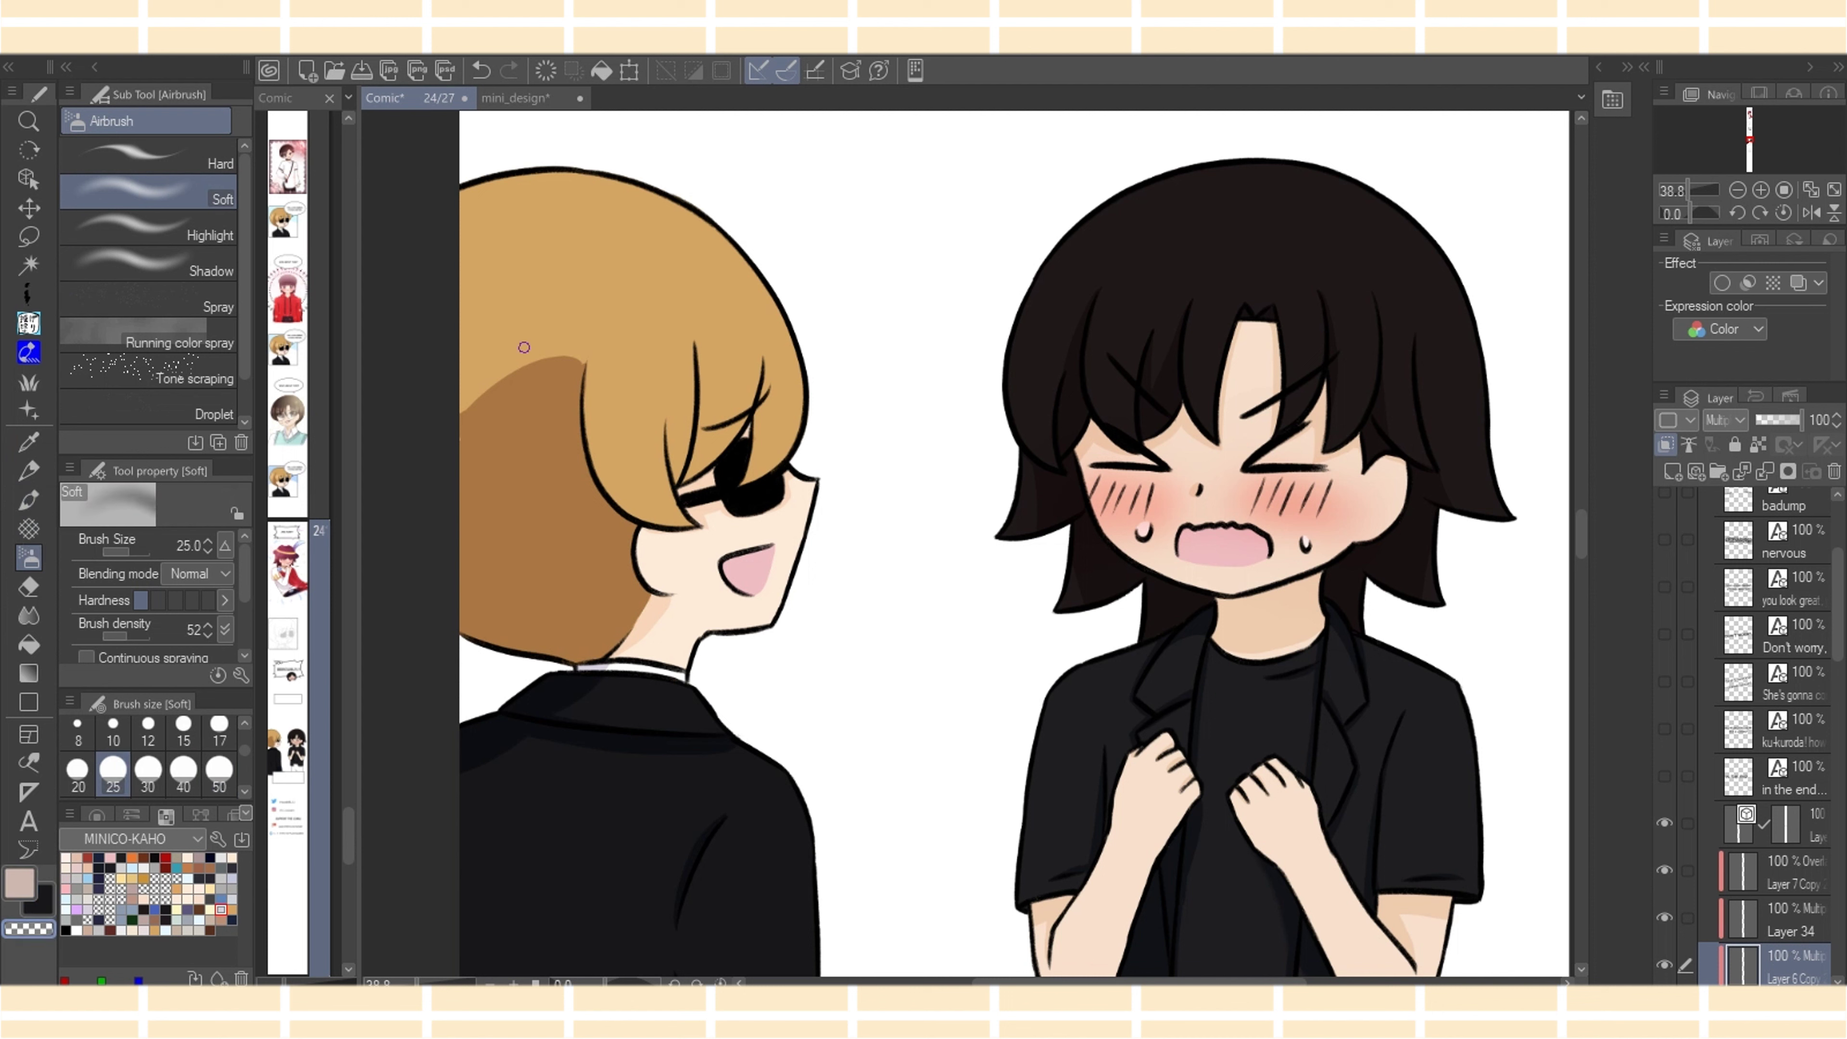
drag(545, 361, 464, 415)
key(bracketright)
key(bracketright)
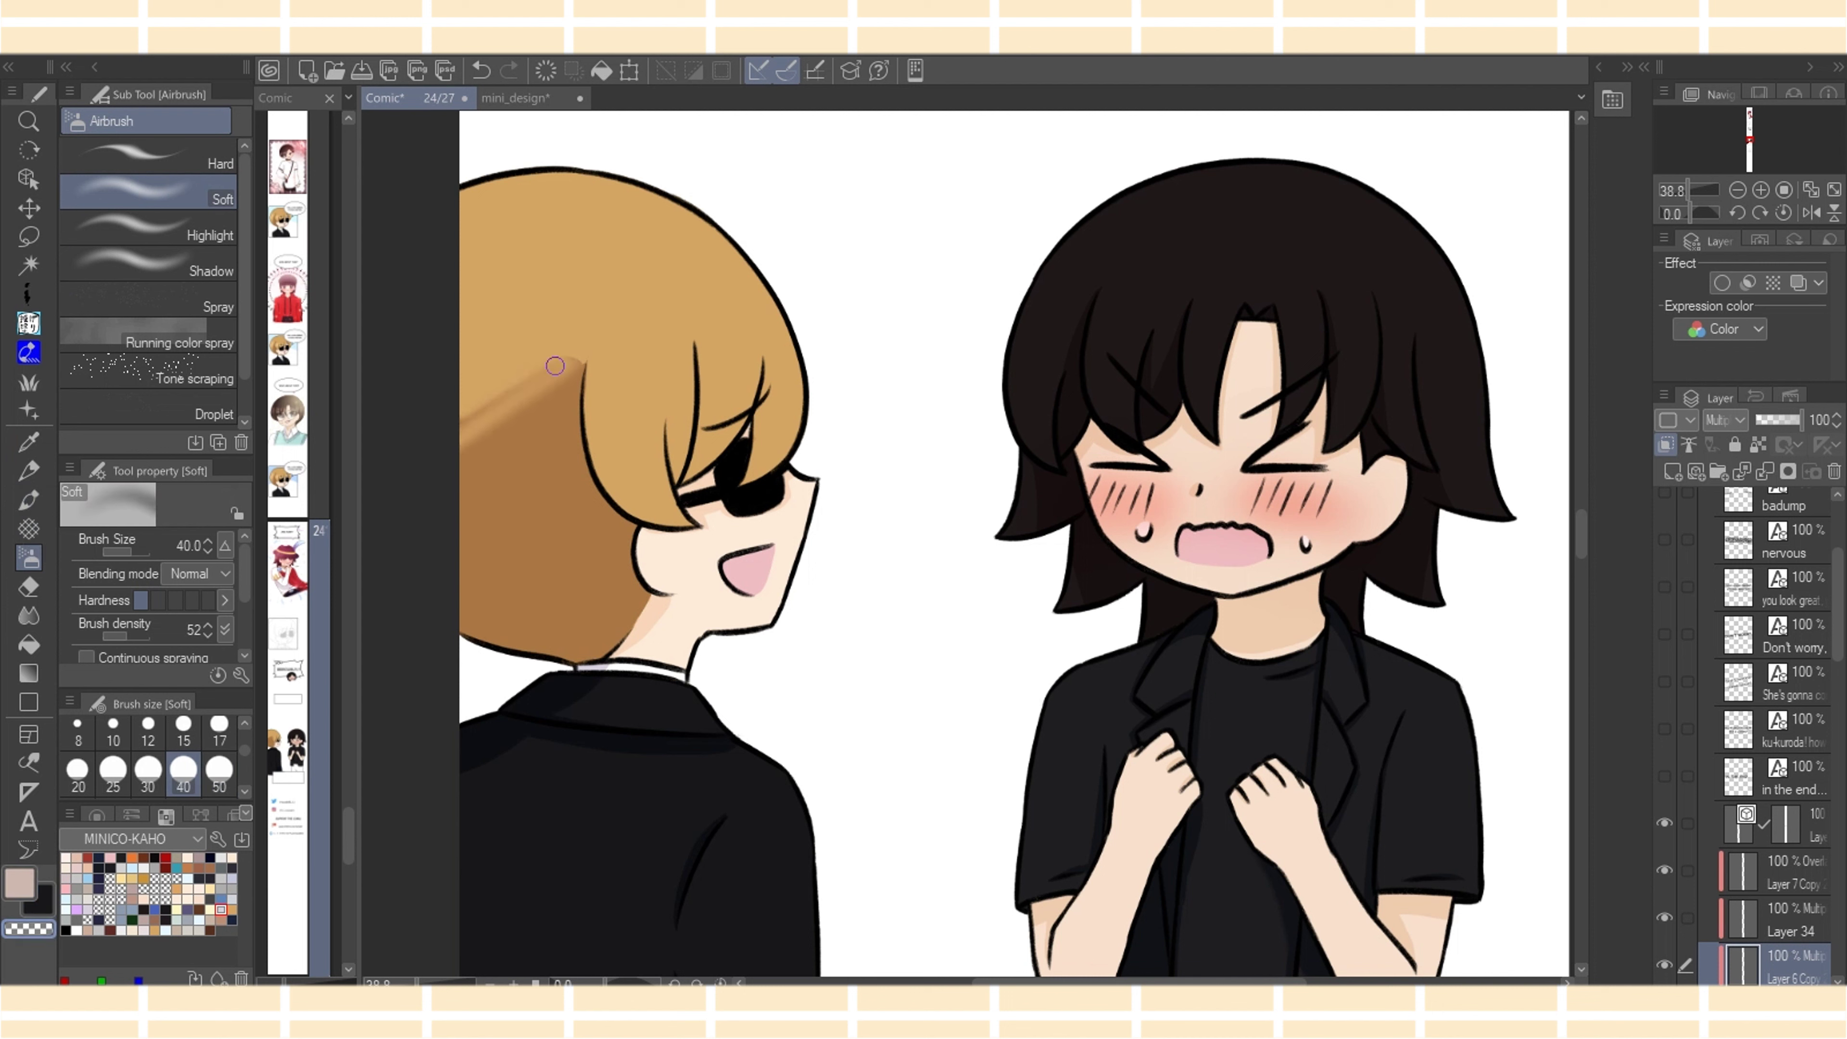
key(bracketright)
mouse_move(582, 372)
mouse_down()
mouse_move(536, 396)
mouse_move(586, 348)
mouse_move(450, 423)
mouse_move(558, 388)
mouse_move(469, 445)
mouse_up()
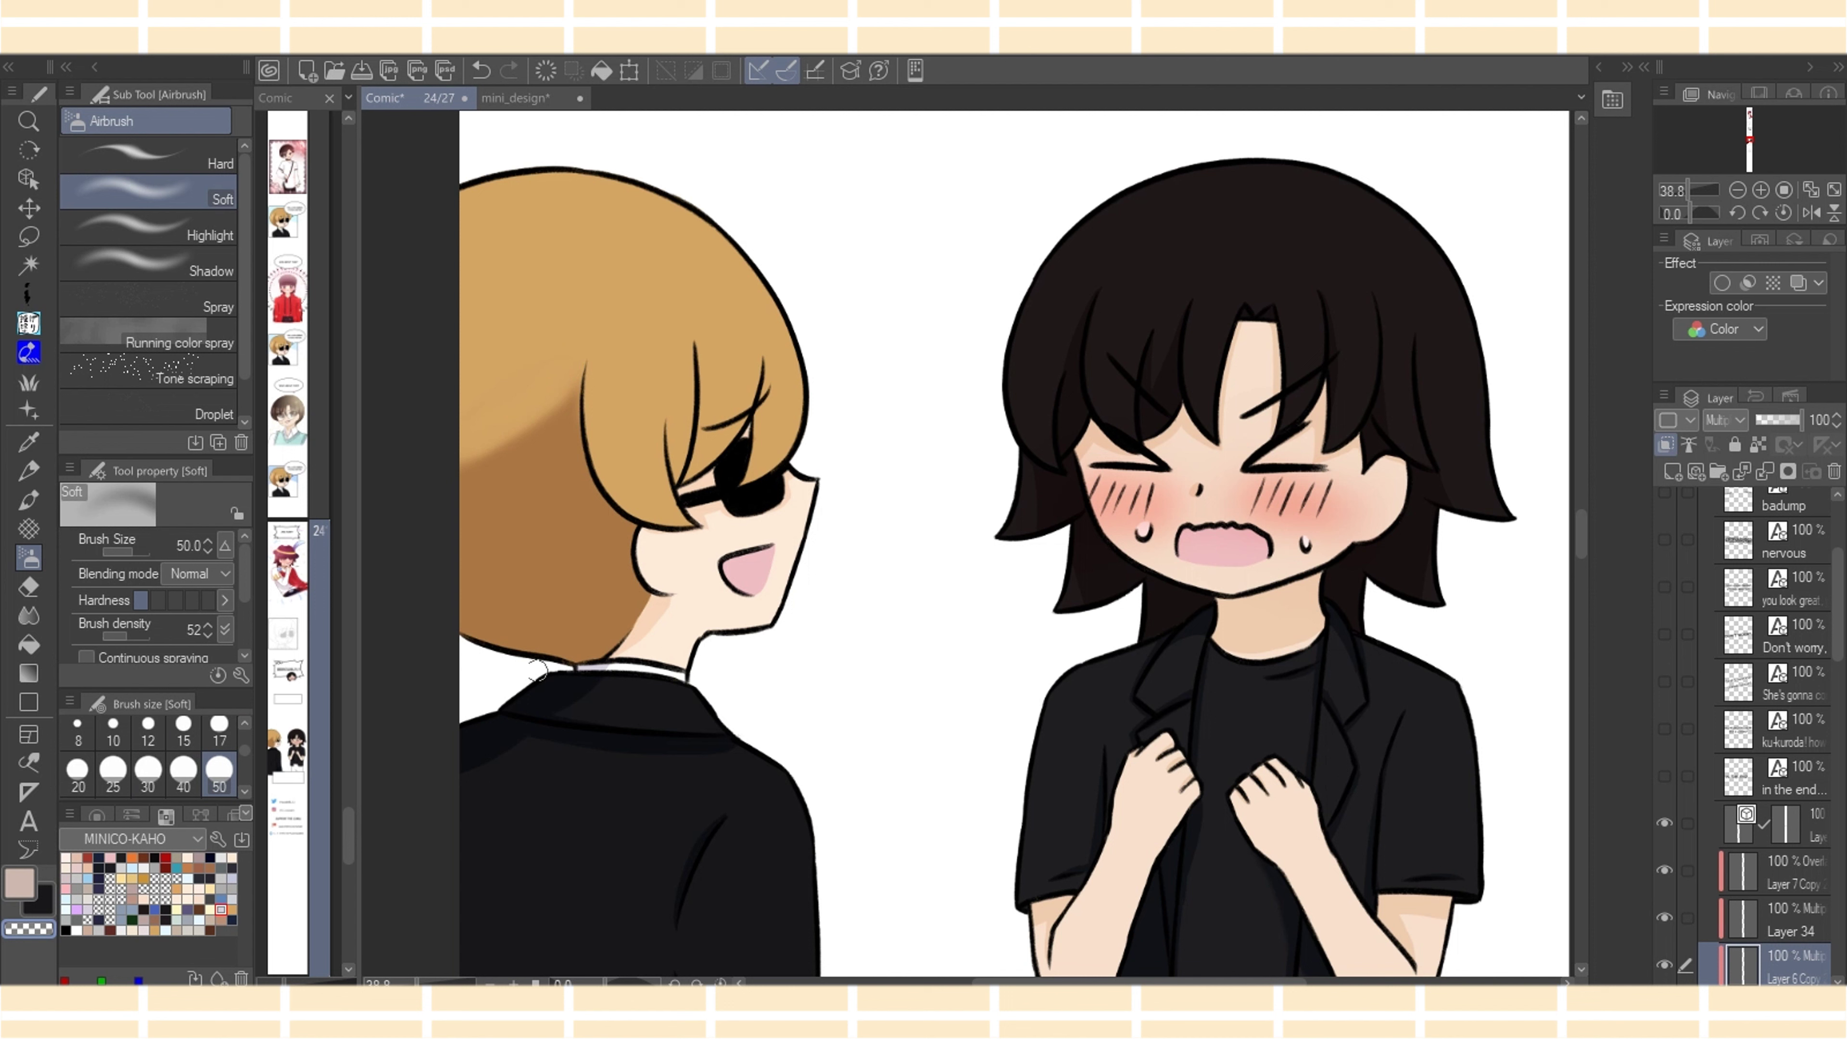
Try fading the outer part of the blond hair shadow with a transparent size 100 Soft airbrush
key(bracketright)
key(bracketright)
key(bracketright)
key(bracketright)
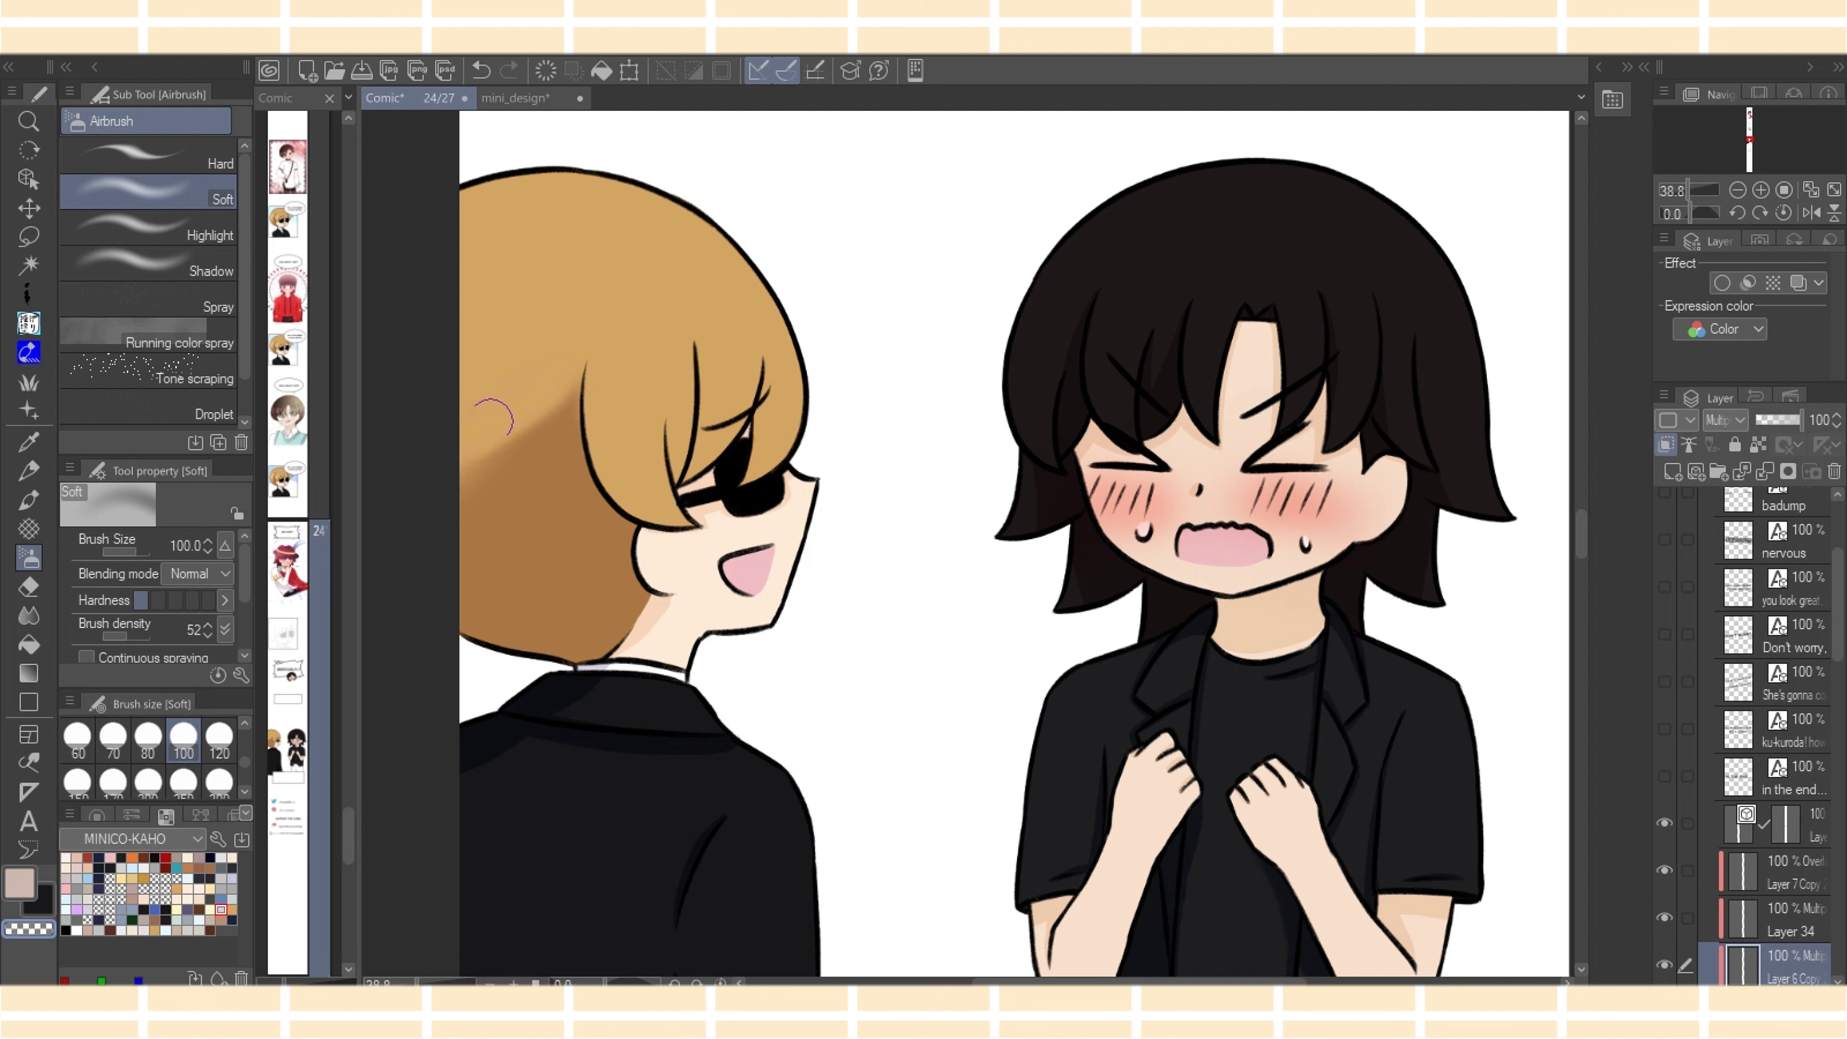
mouse_move(493, 416)
mouse_down()
mouse_move(545, 381)
mouse_move(446, 509)
mouse_move(562, 367)
mouse_move(467, 482)
mouse_up()
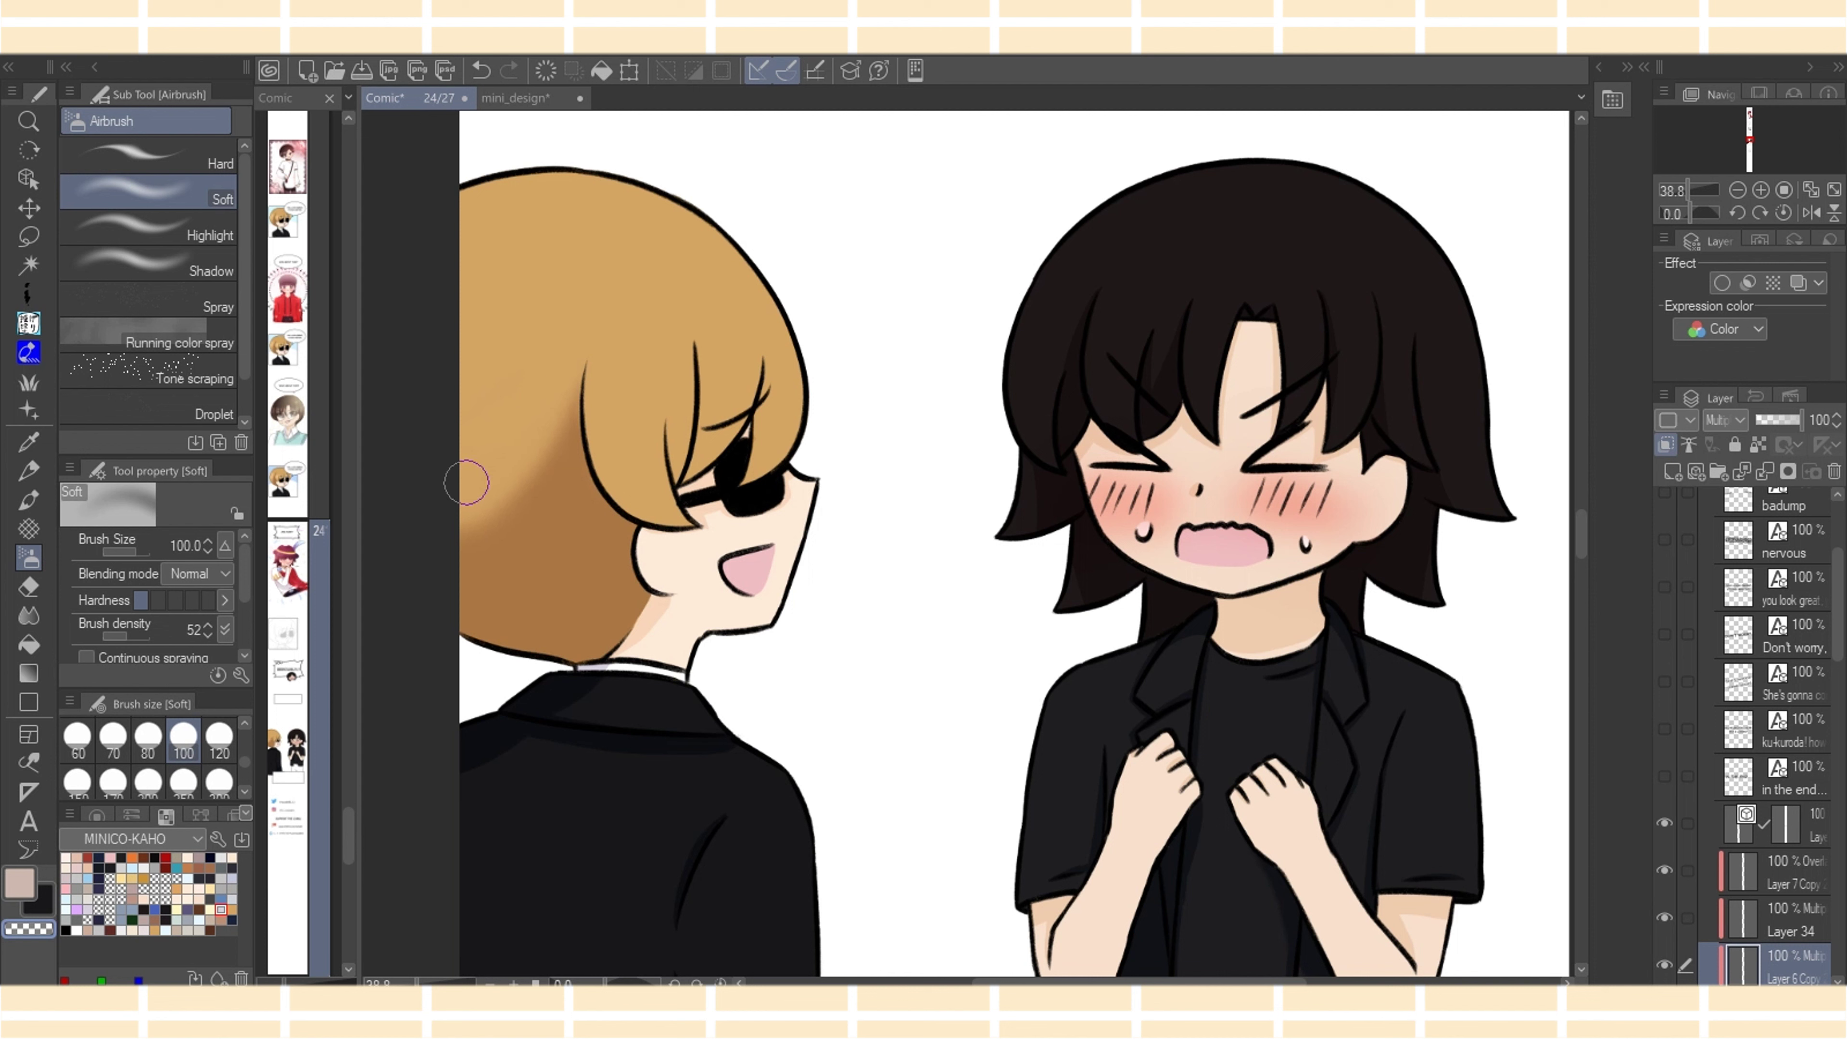
click(480, 70)
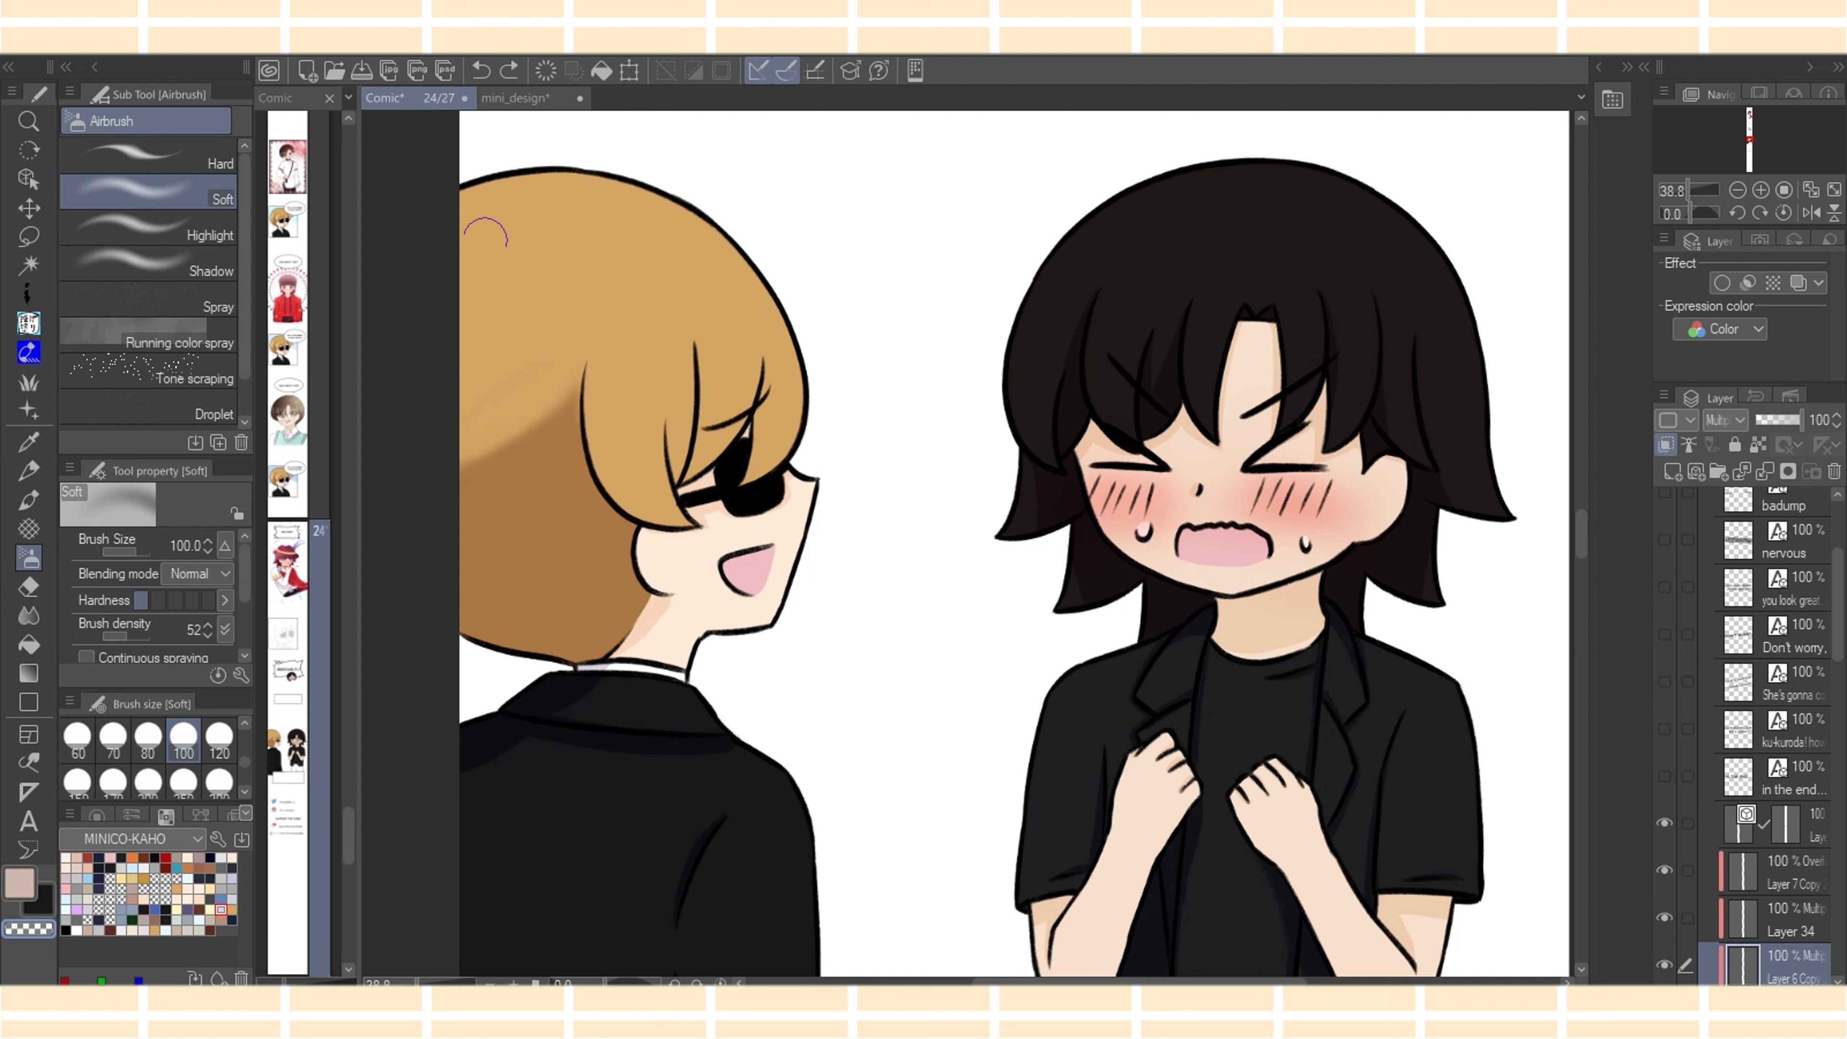
Try airbrushing more pinkish-beige shadow at the panel edge of the blond hair
key(c)
mouse_move(473, 462)
mouse_down()
mouse_move(449, 467)
mouse_move(558, 393)
mouse_move(474, 435)
mouse_move(476, 393)
mouse_up()
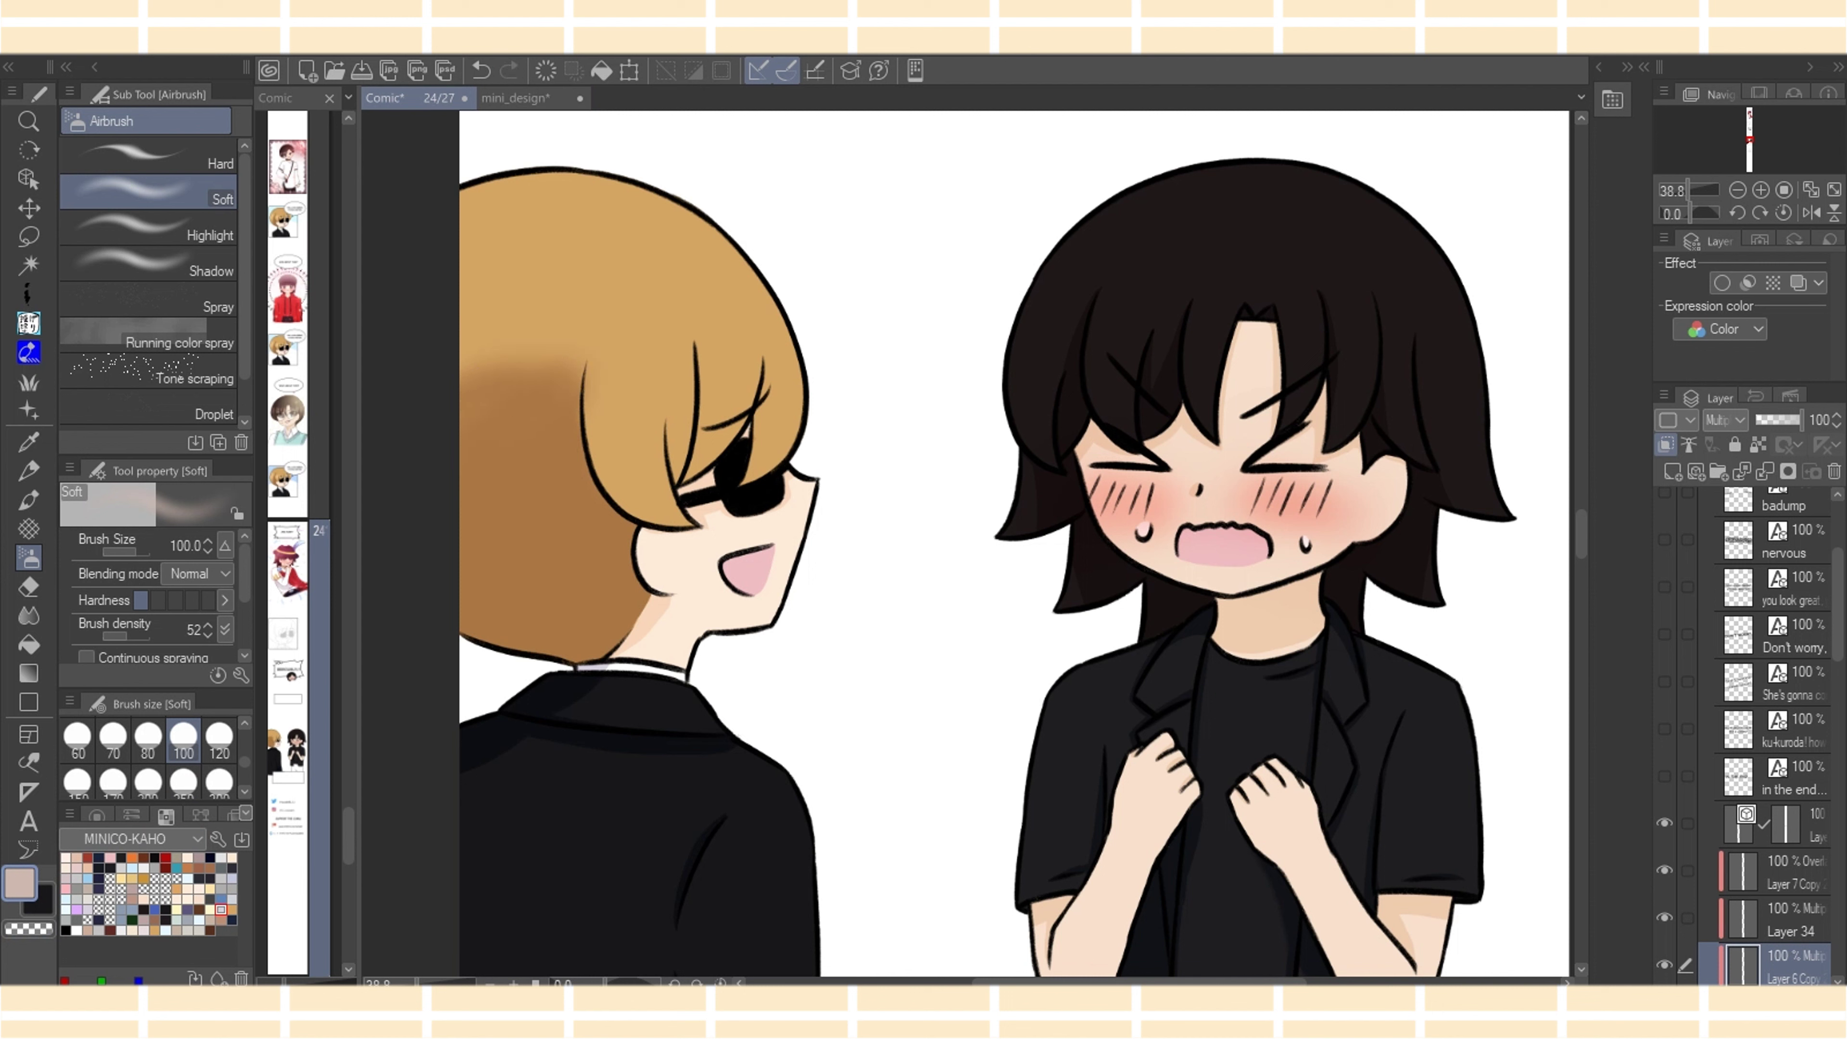
key(ctrl+z)
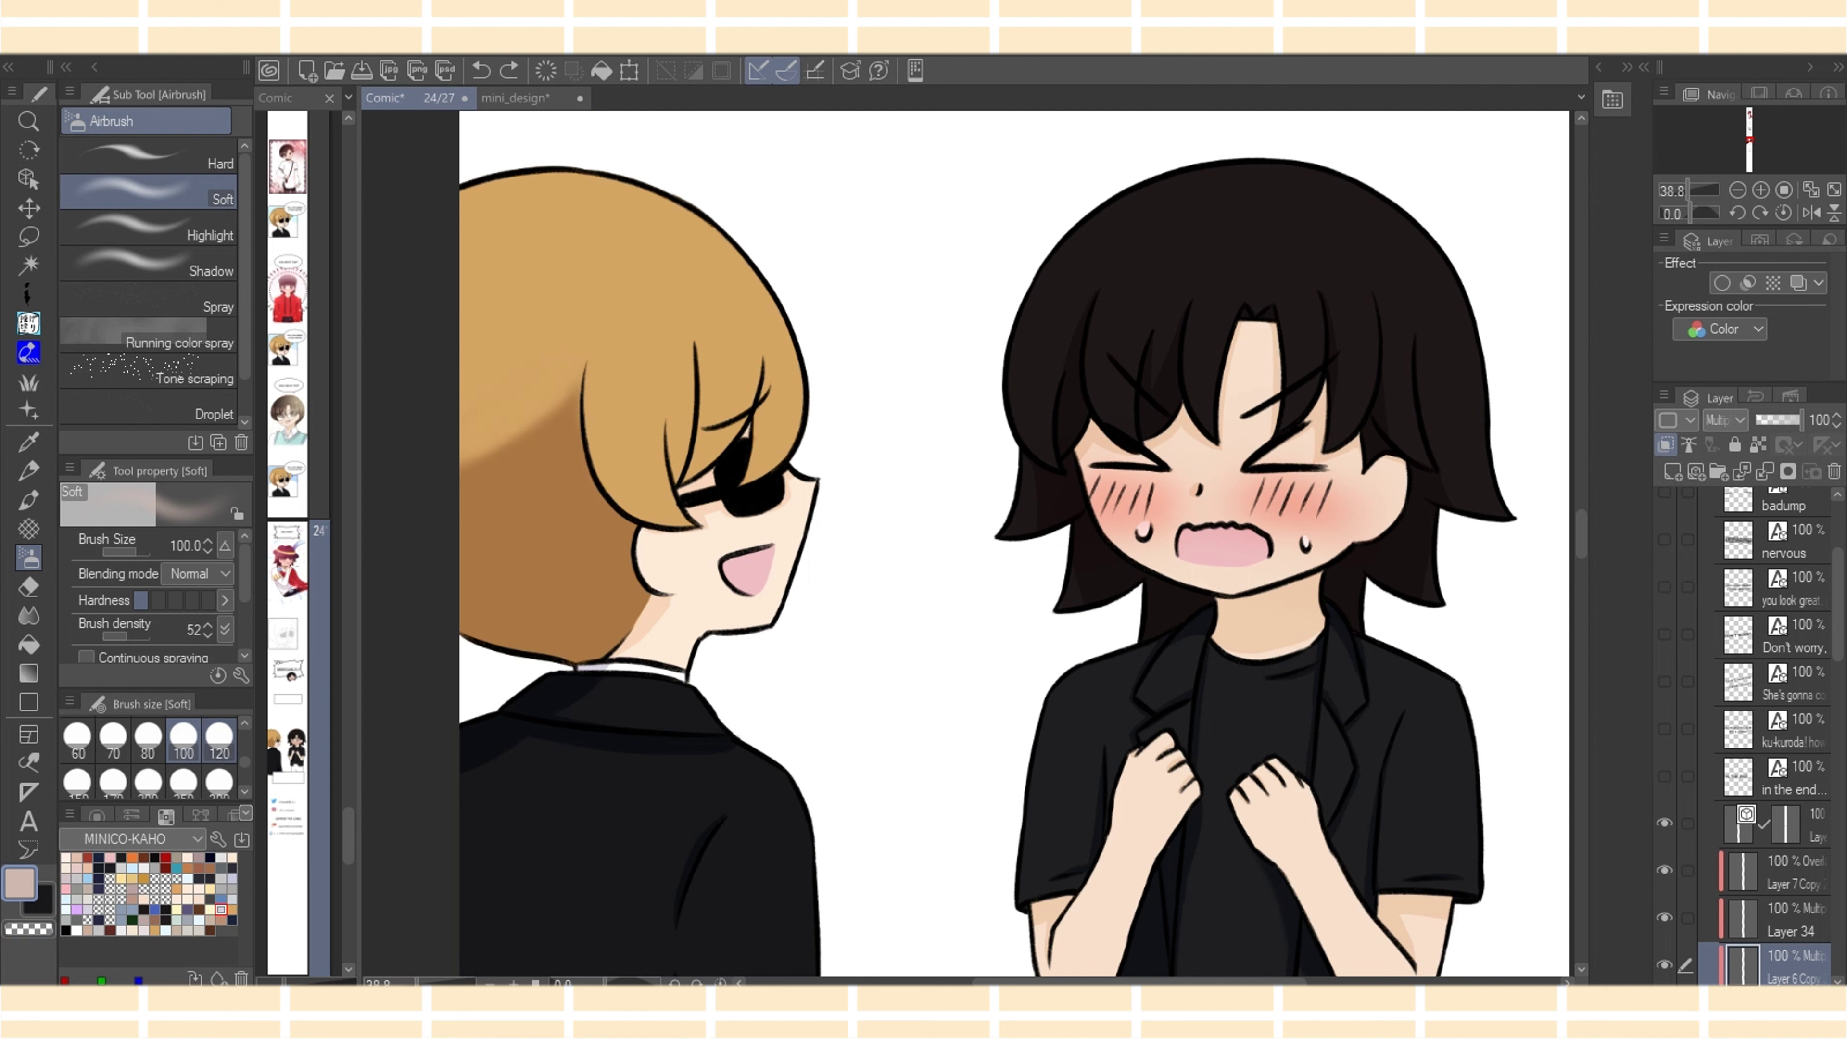
scroll(149, 756, up, 2)
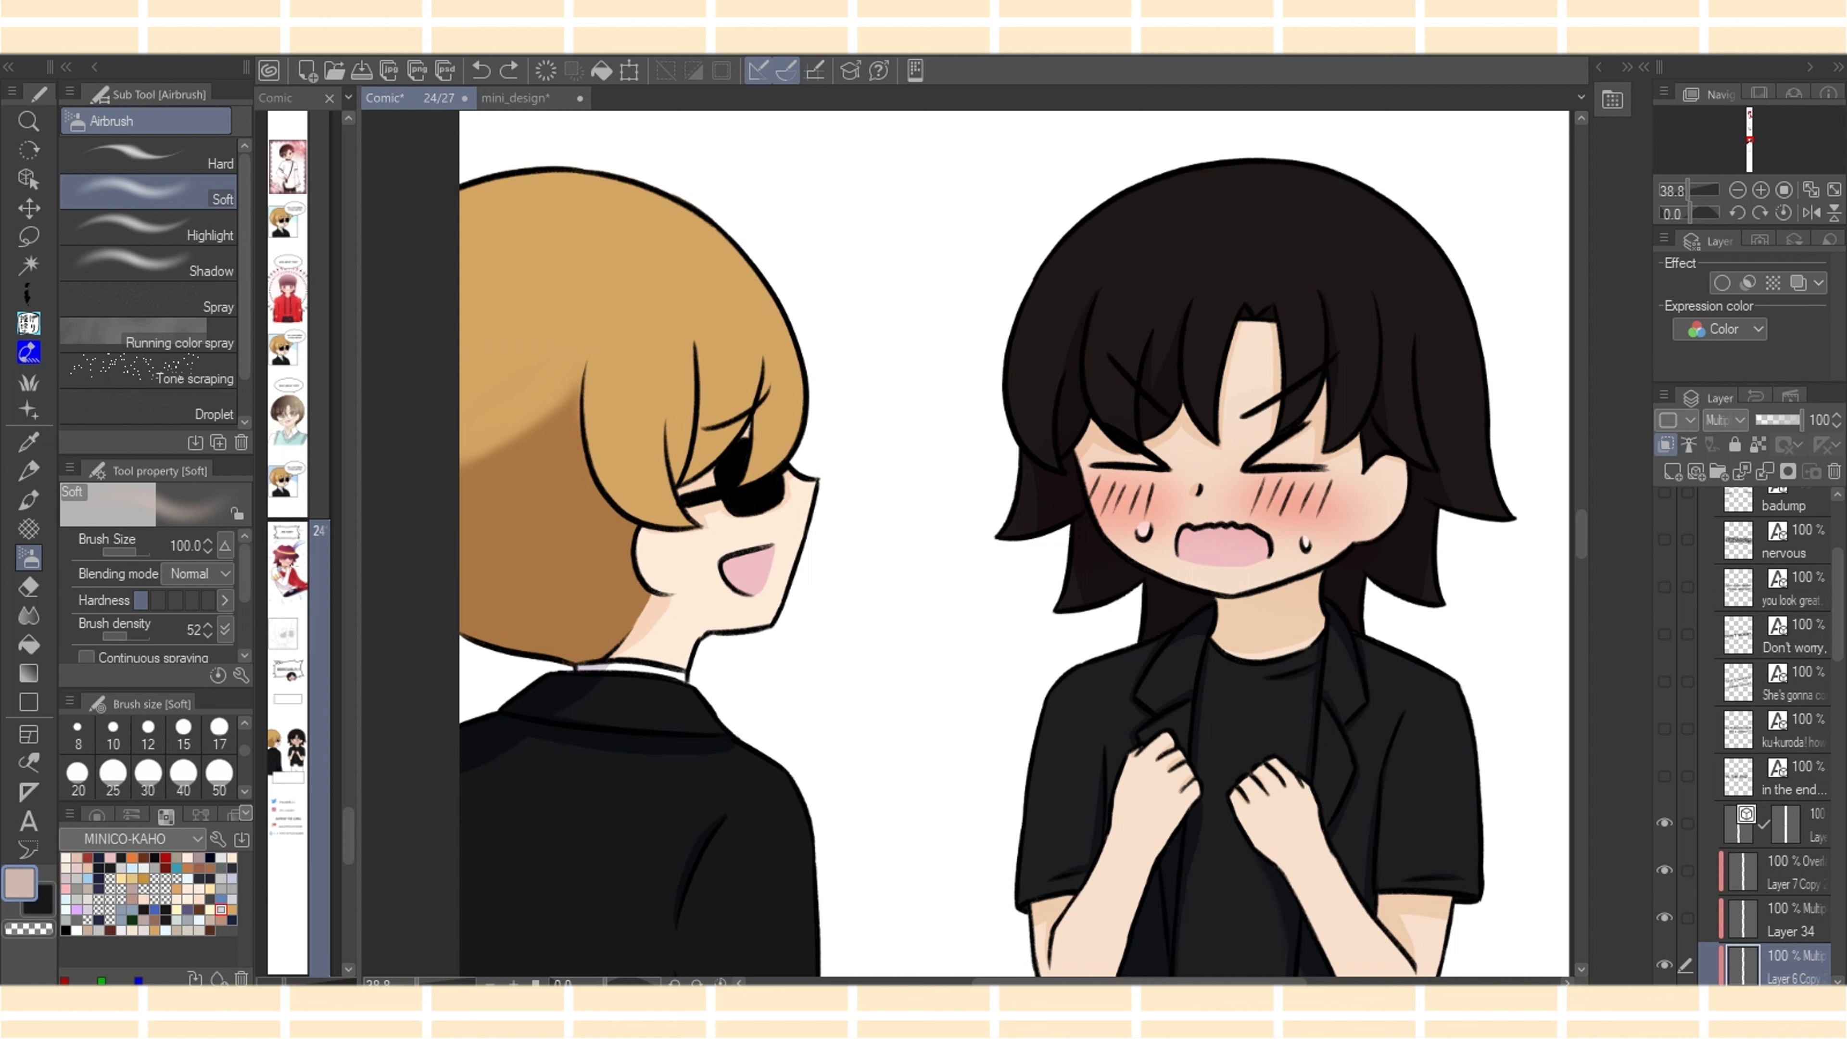
Touch up the blond hair shadow's upper edge with the Soft airbrush at sizes 17 and 50, alternating pinkish-beige and transparent colour
click(218, 774)
click(219, 730)
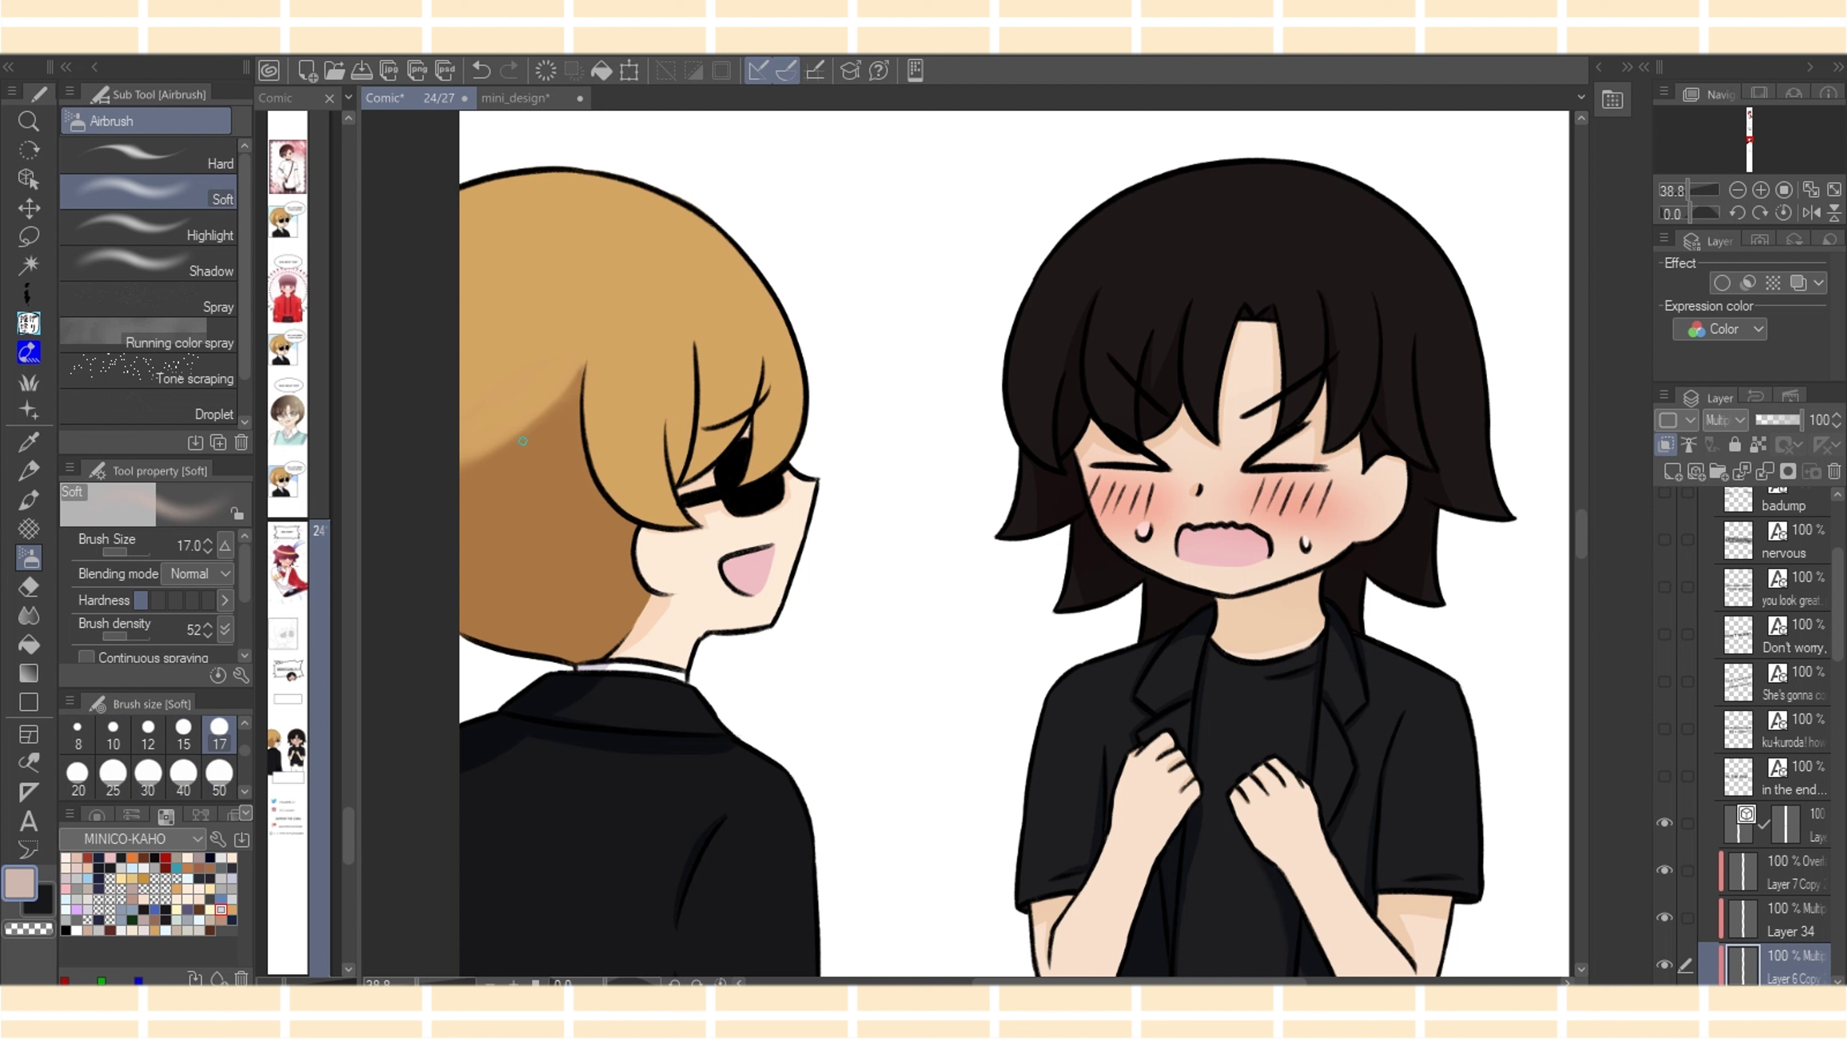
click(219, 774)
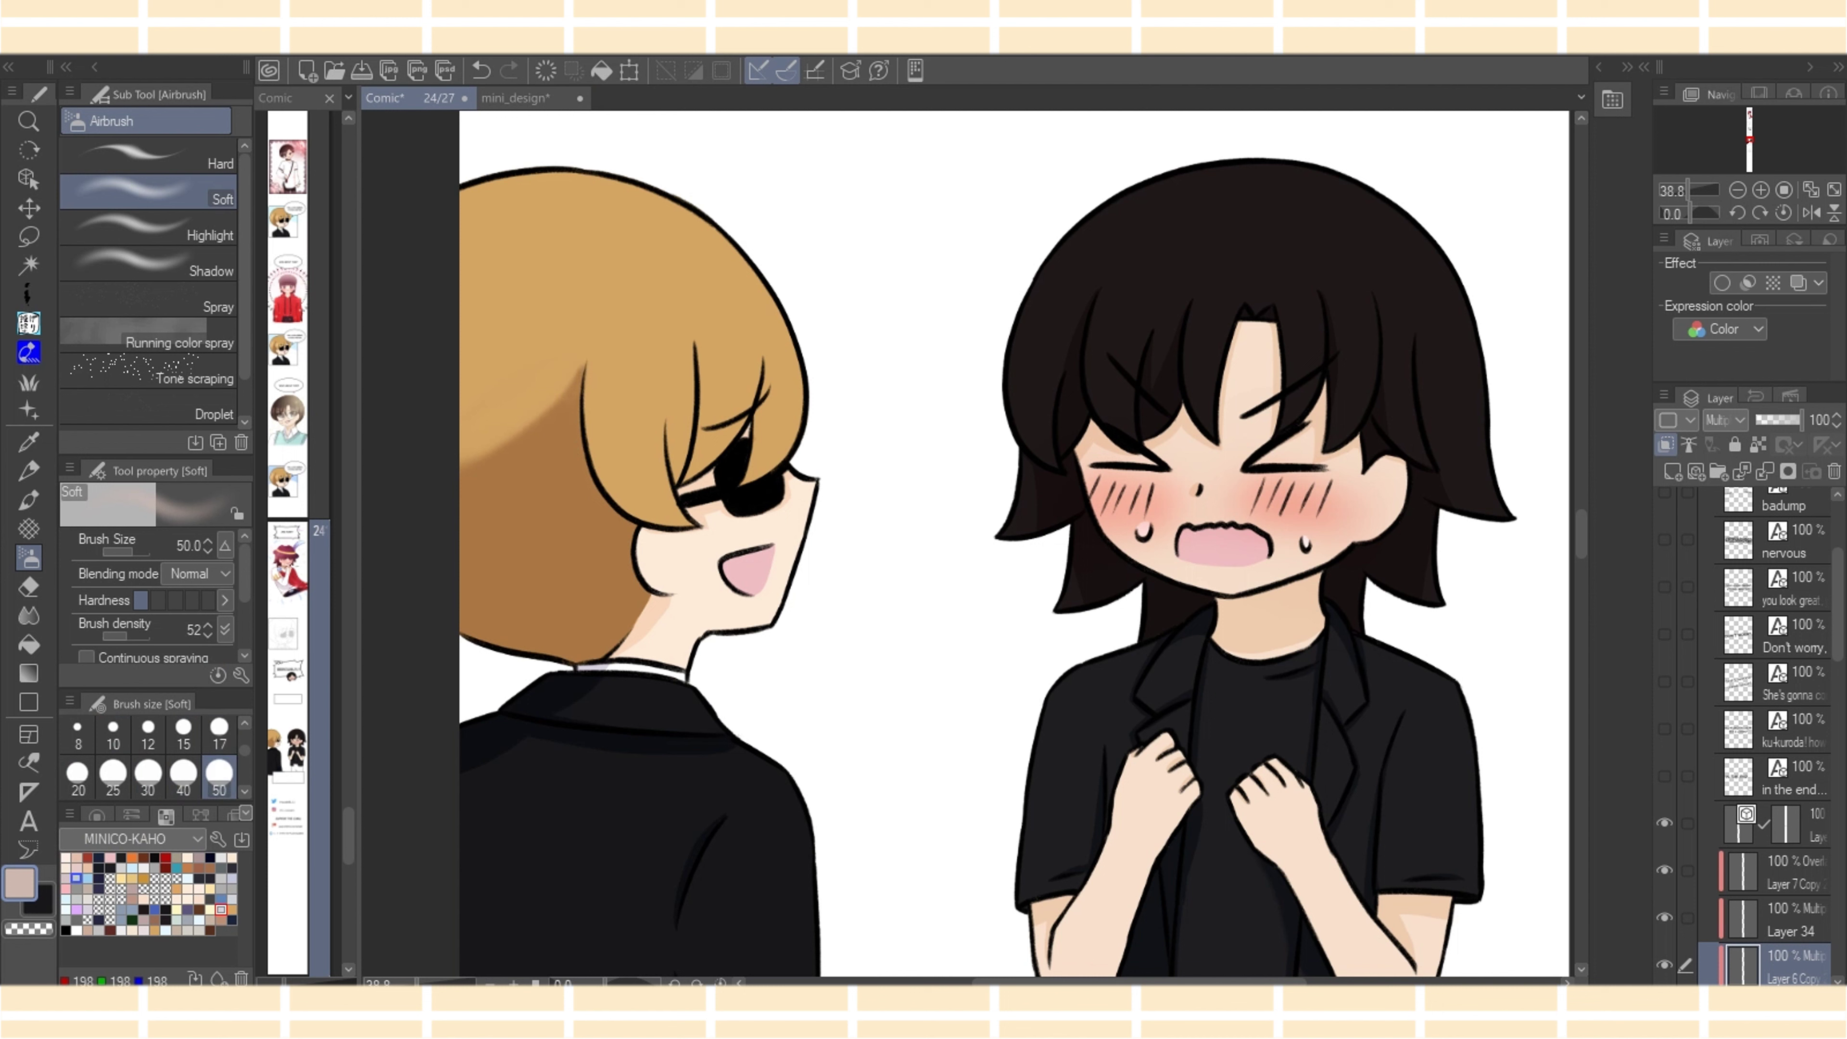
click(29, 928)
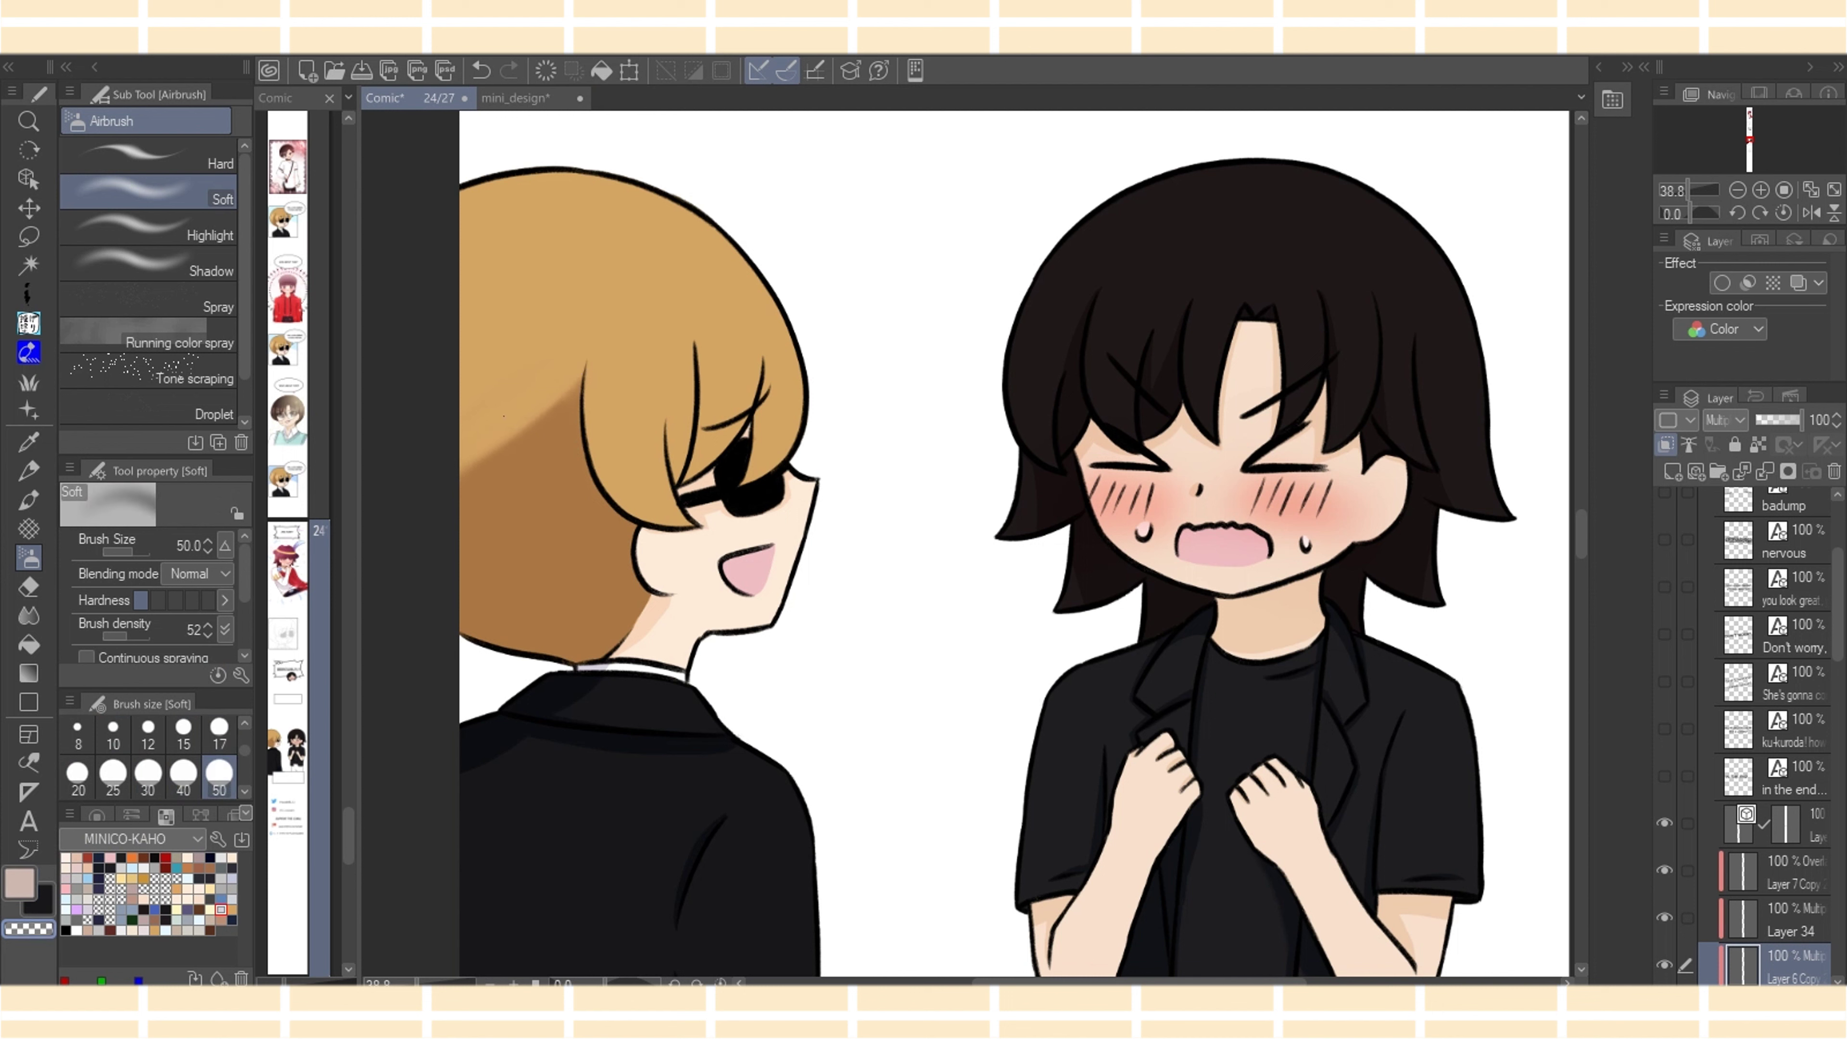
key(c)
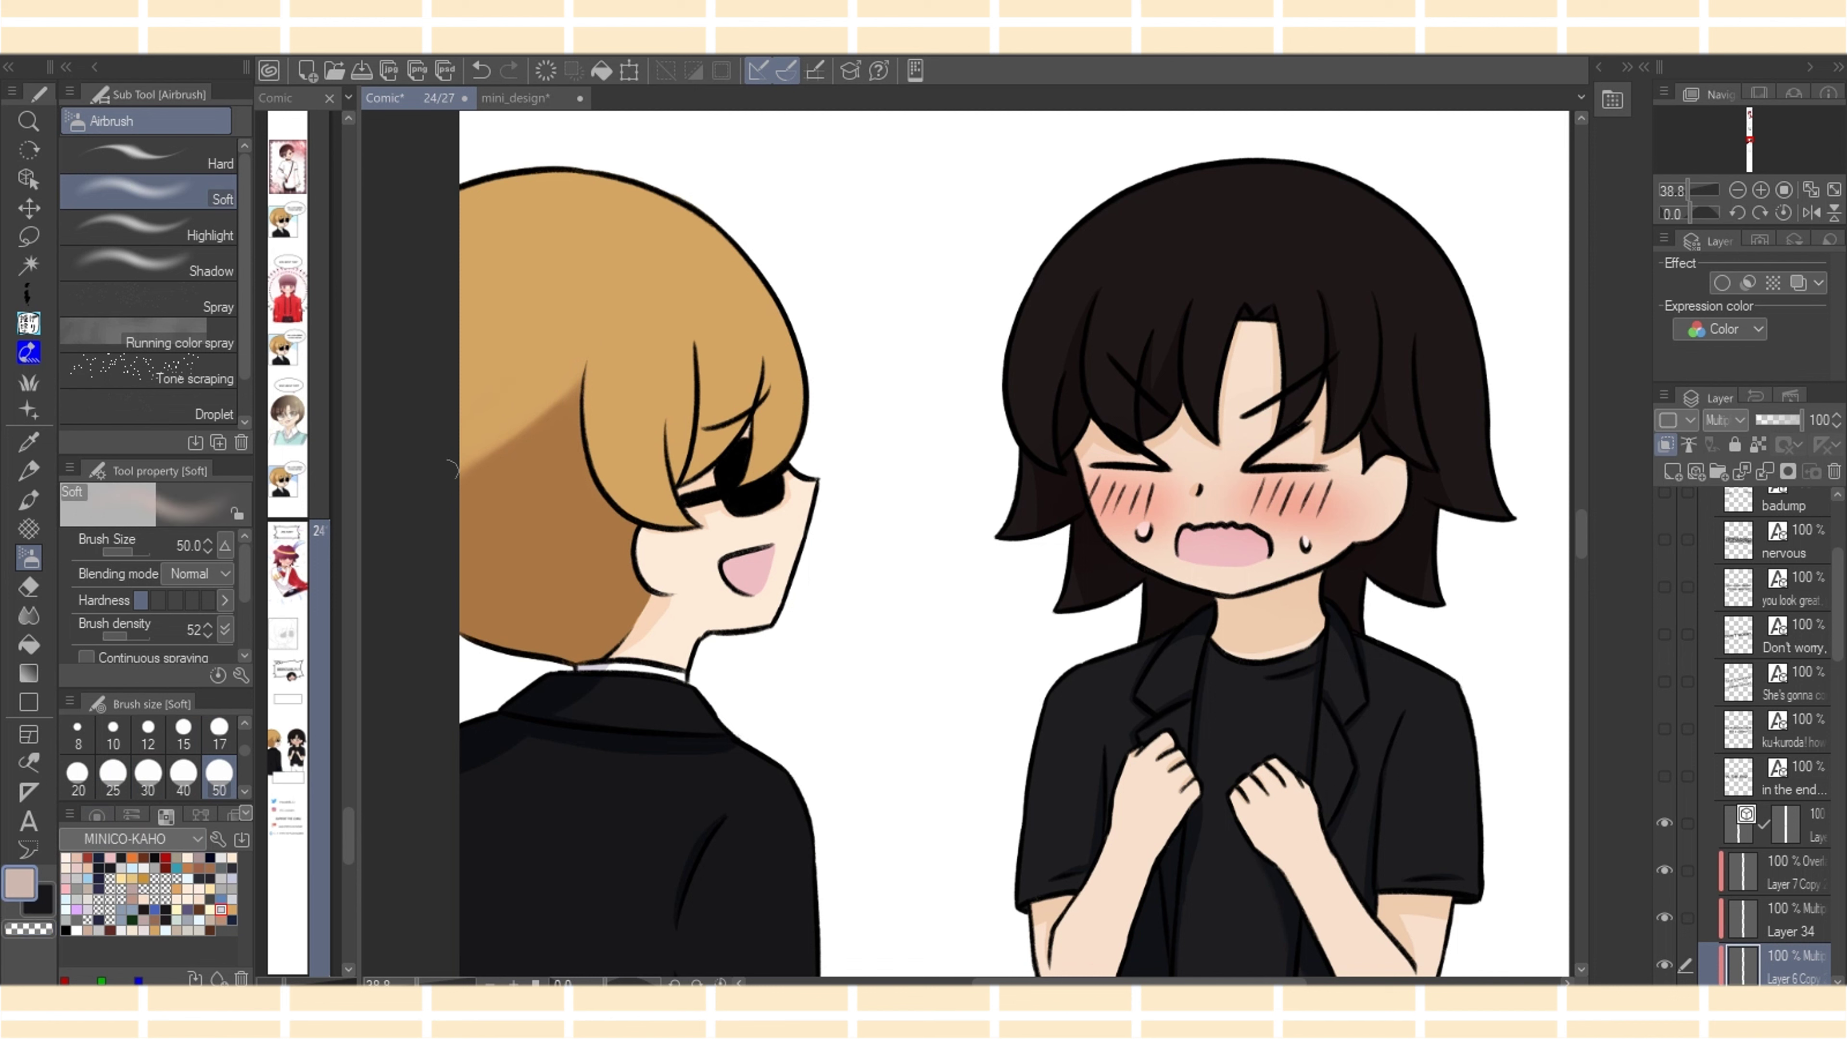
Fill small pinkish-beige shadows between the blond fringe strands and above the sunglasses, erasing any excess
key(p)
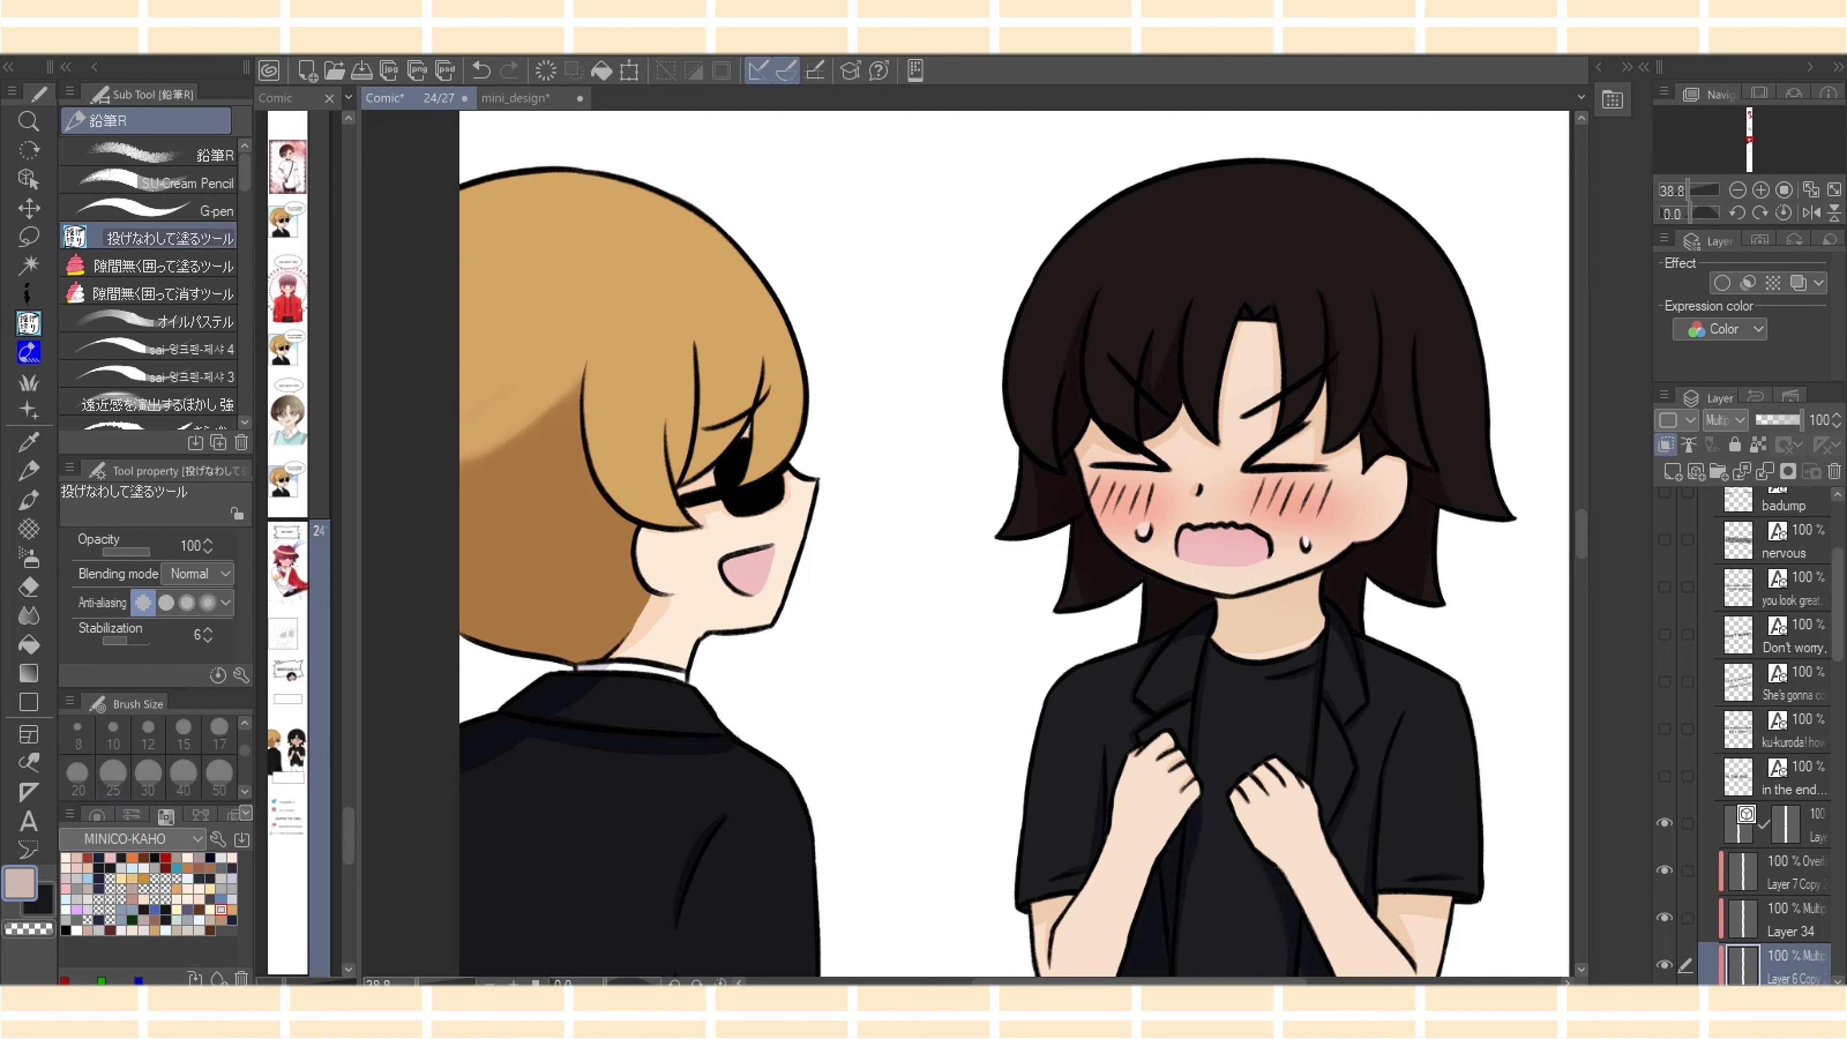
mouse_move(665, 422)
mouse_down()
mouse_move(688, 342)
mouse_move(674, 493)
mouse_move(691, 406)
mouse_up()
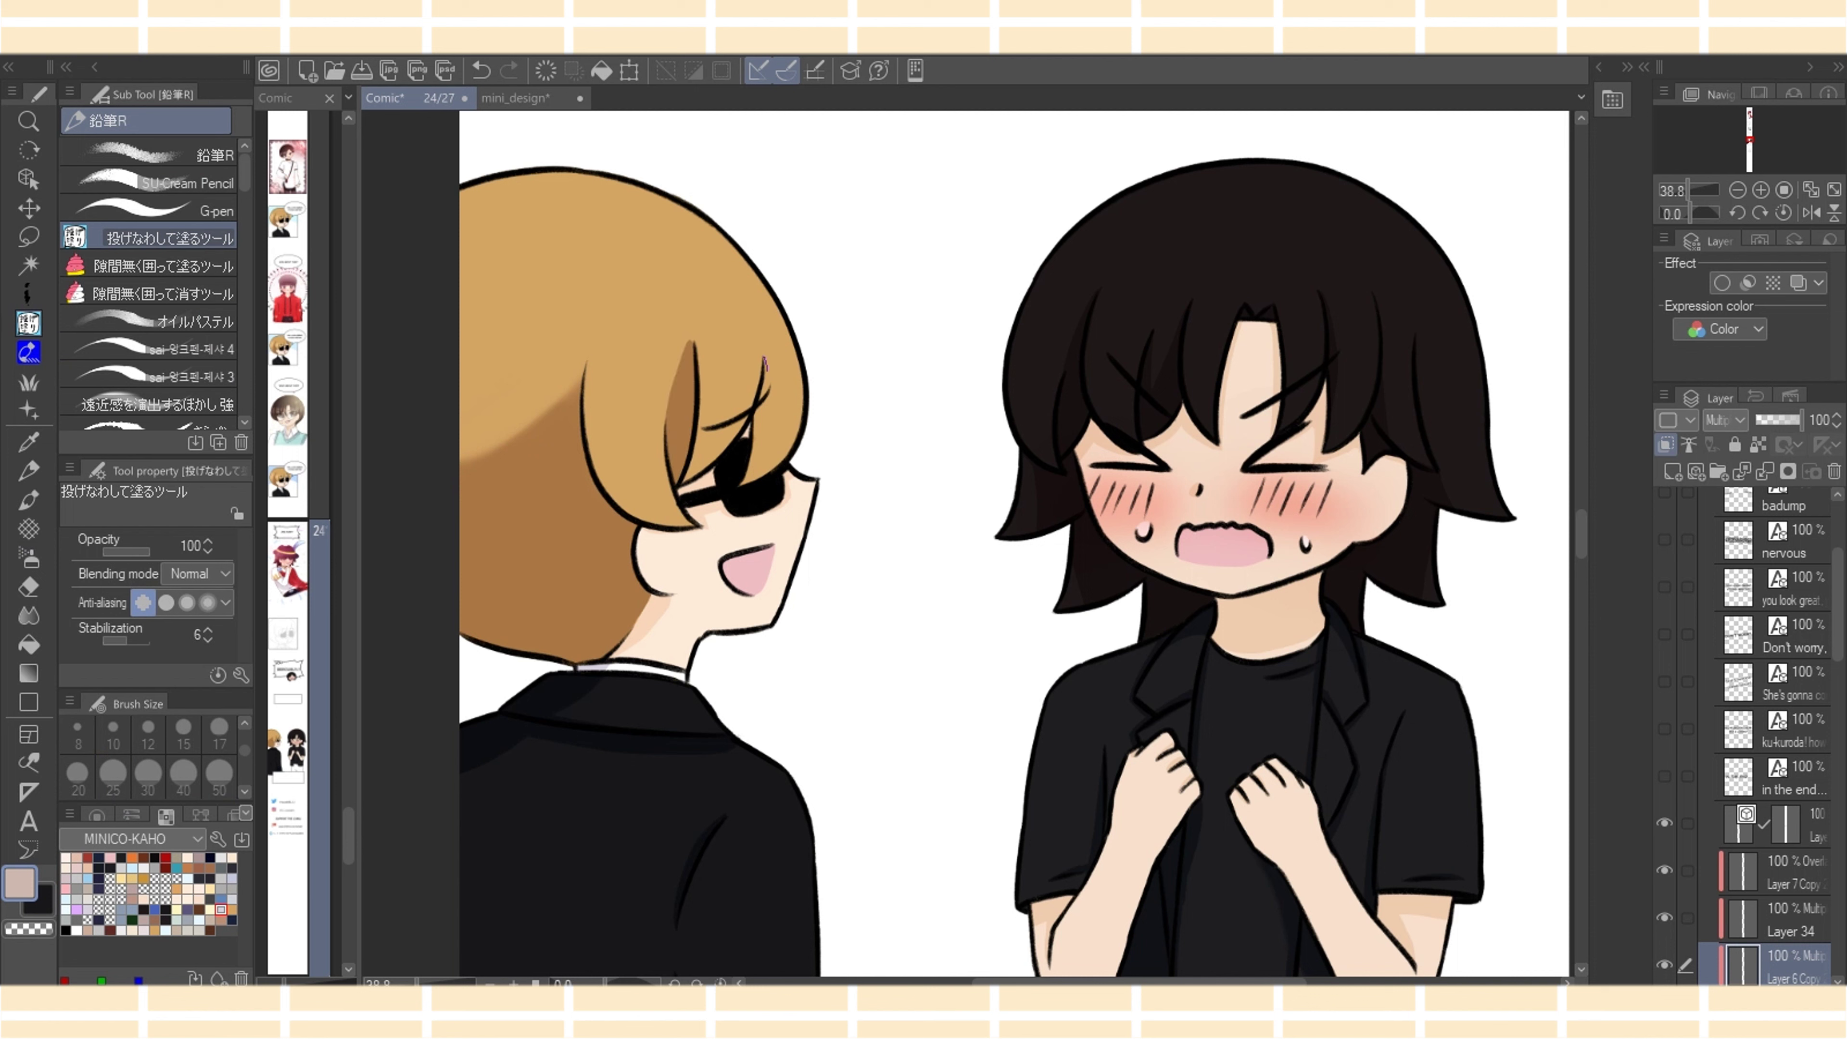
key(e)
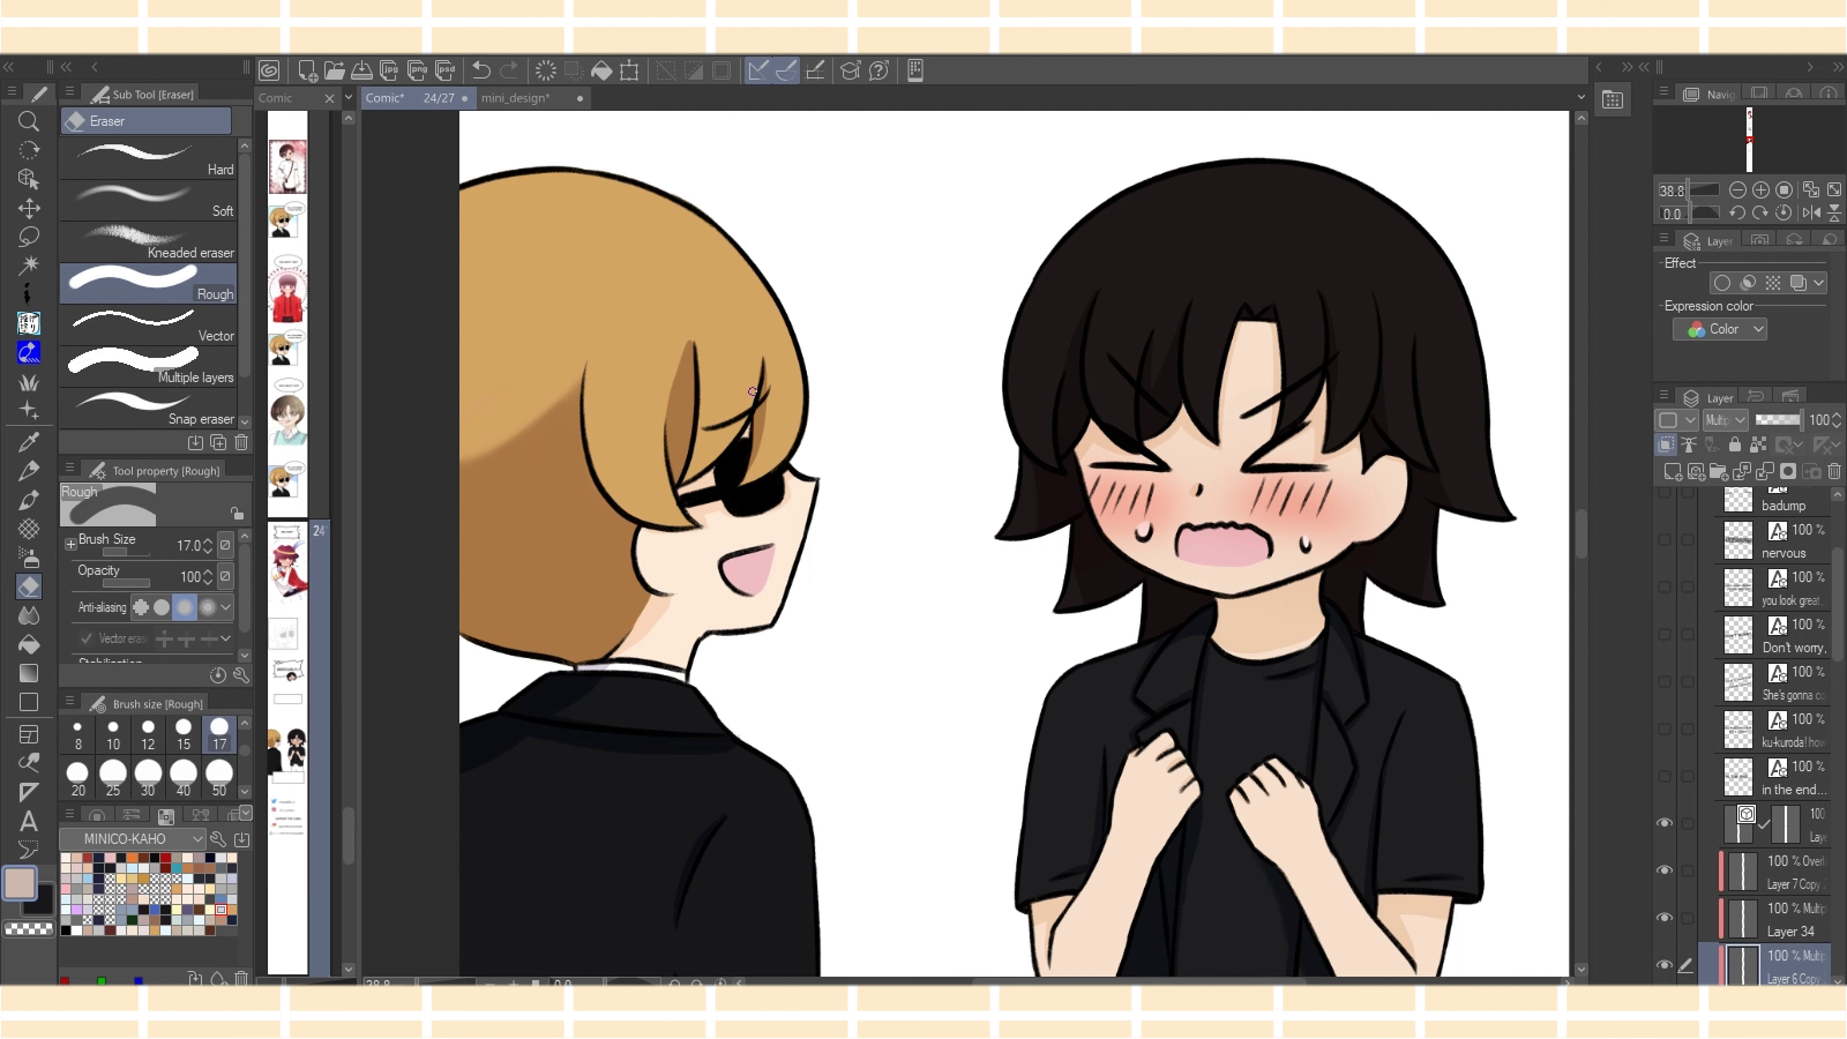
key(p)
key(e)
key(p)
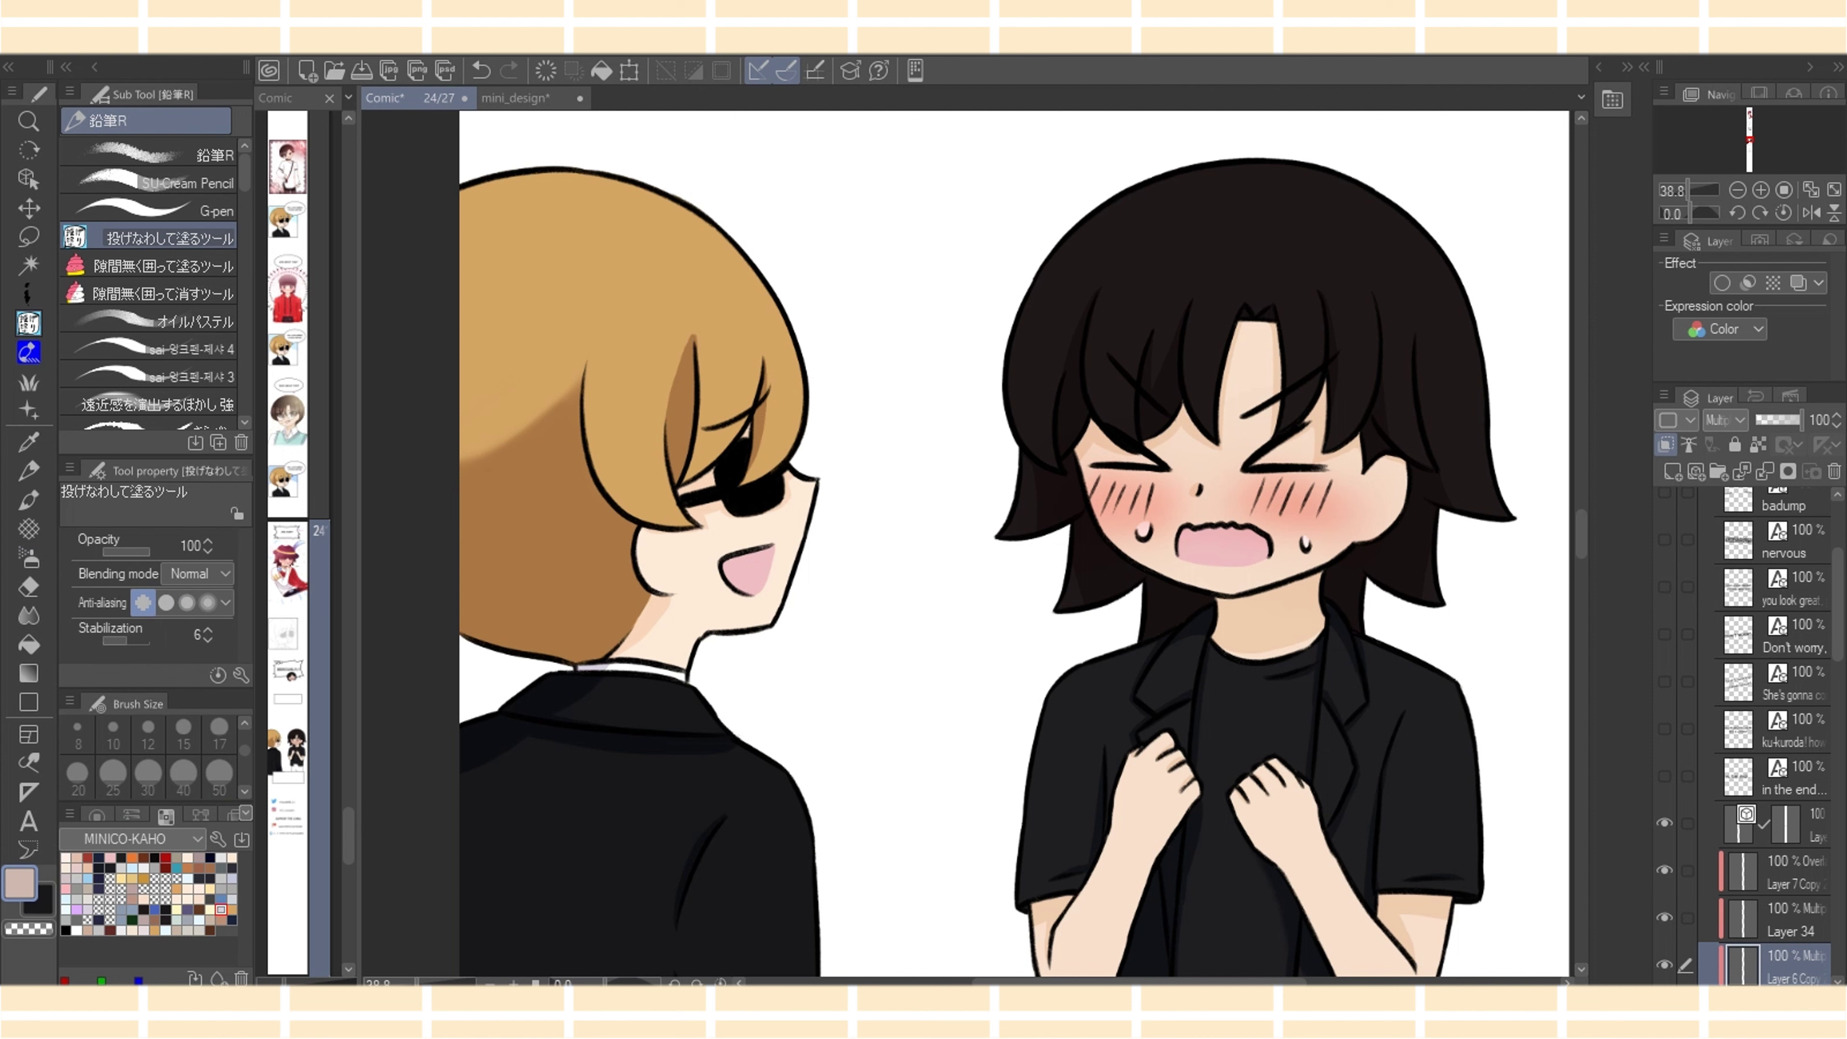
key(e)
key(p)
On the Overlay layer Layer 7 Copy, lasso-fill a broad pinkish highlight across the lower half of the blond hair
click(1792, 871)
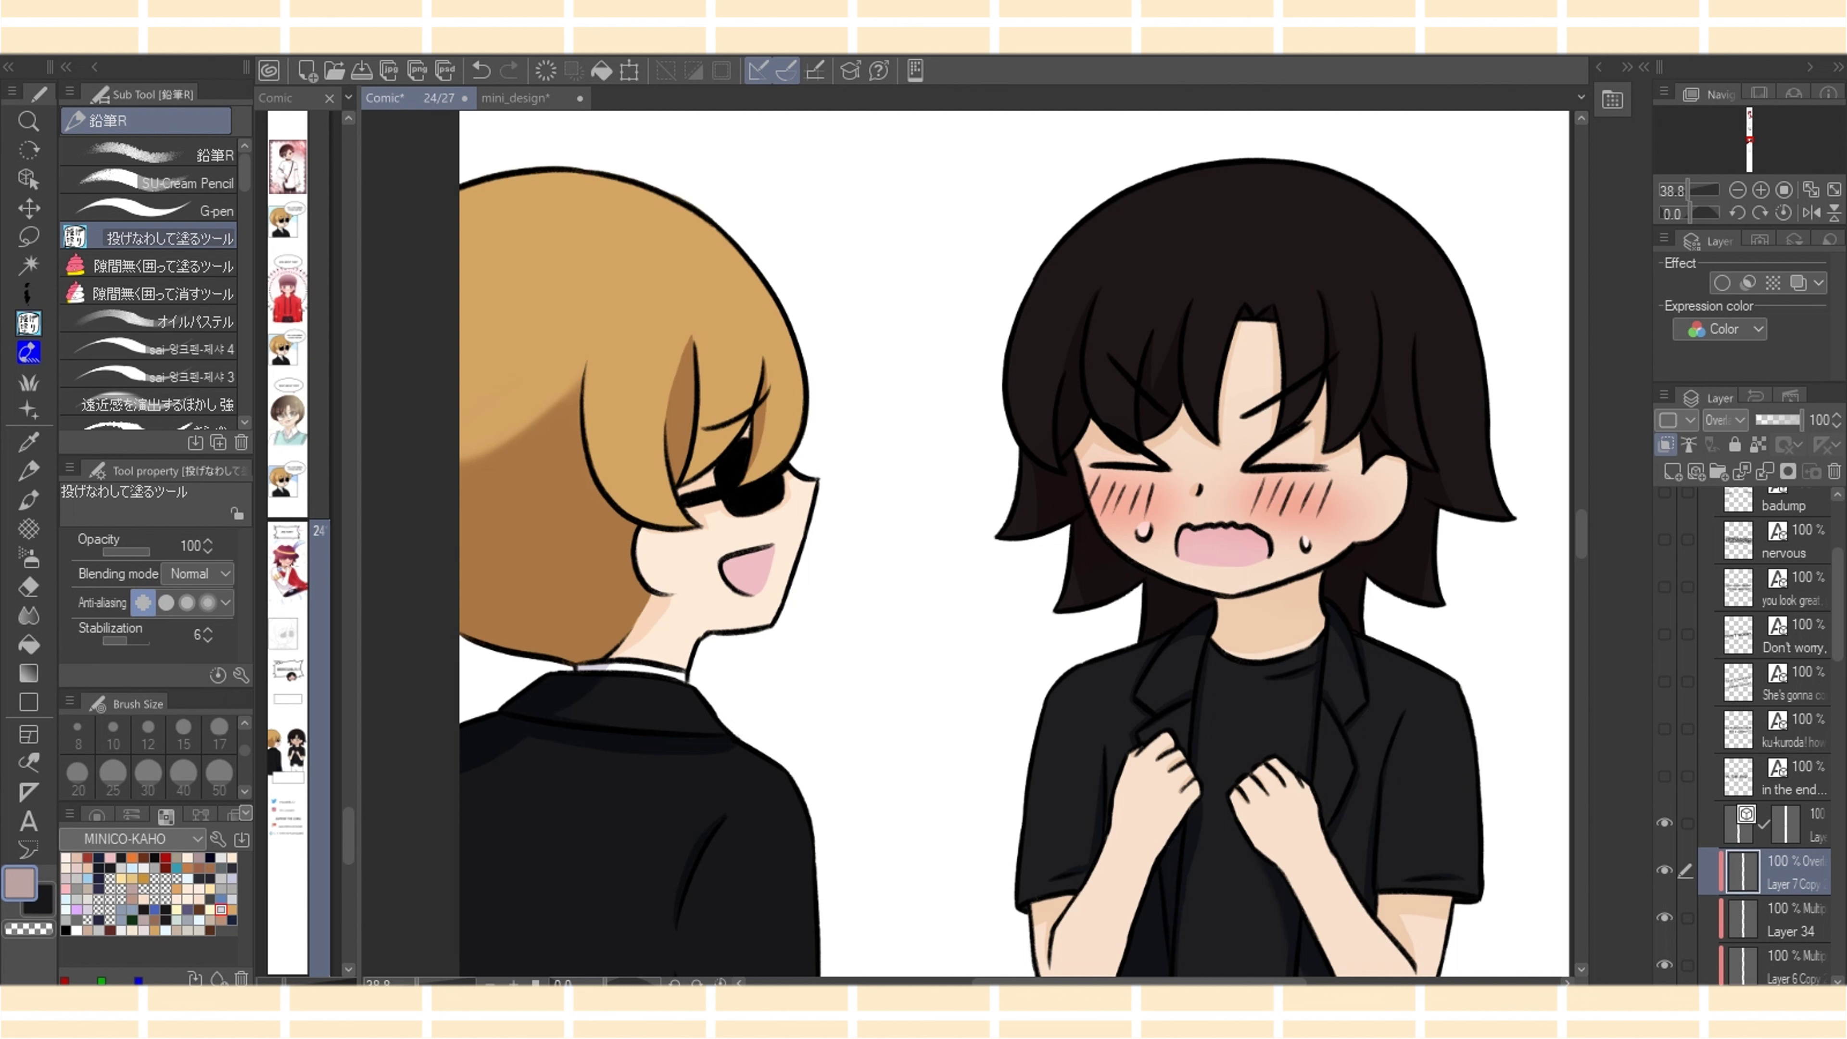
mouse_move(433, 325)
mouse_down()
mouse_move(808, 339)
mouse_move(786, 477)
mouse_up()
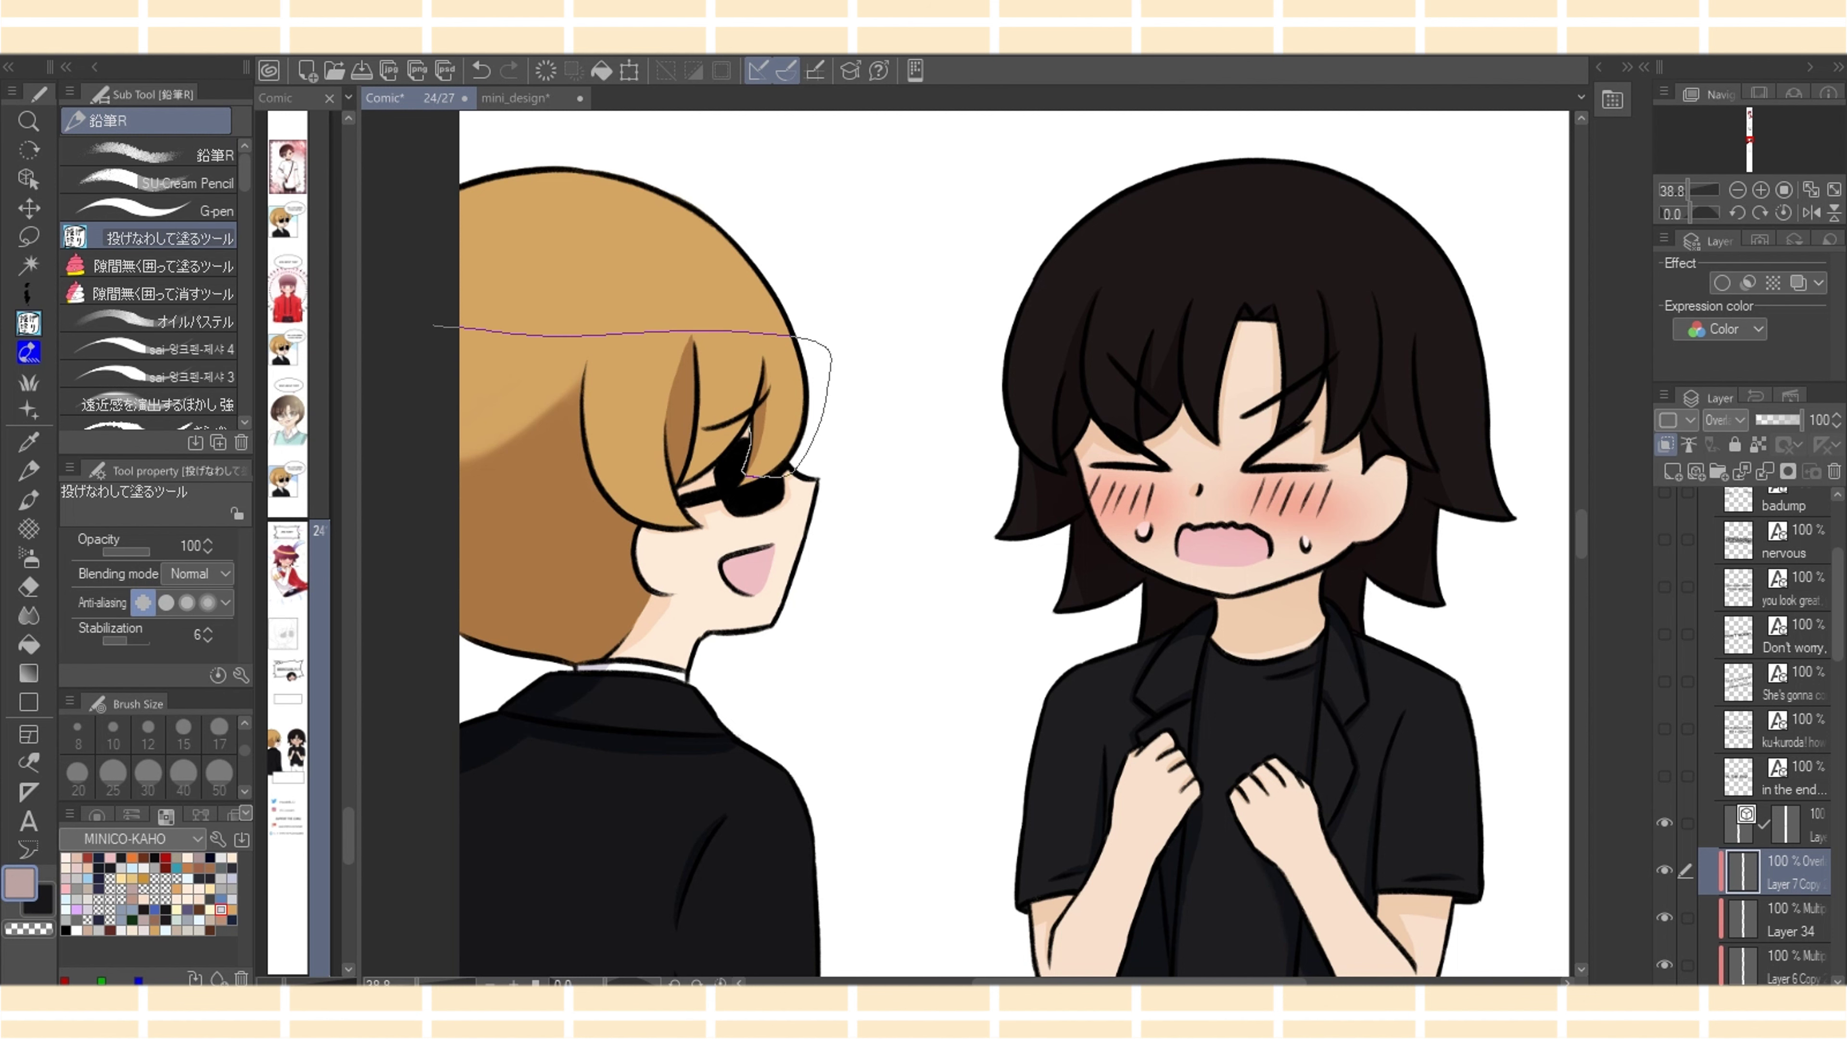
drag(592, 473, 536, 471)
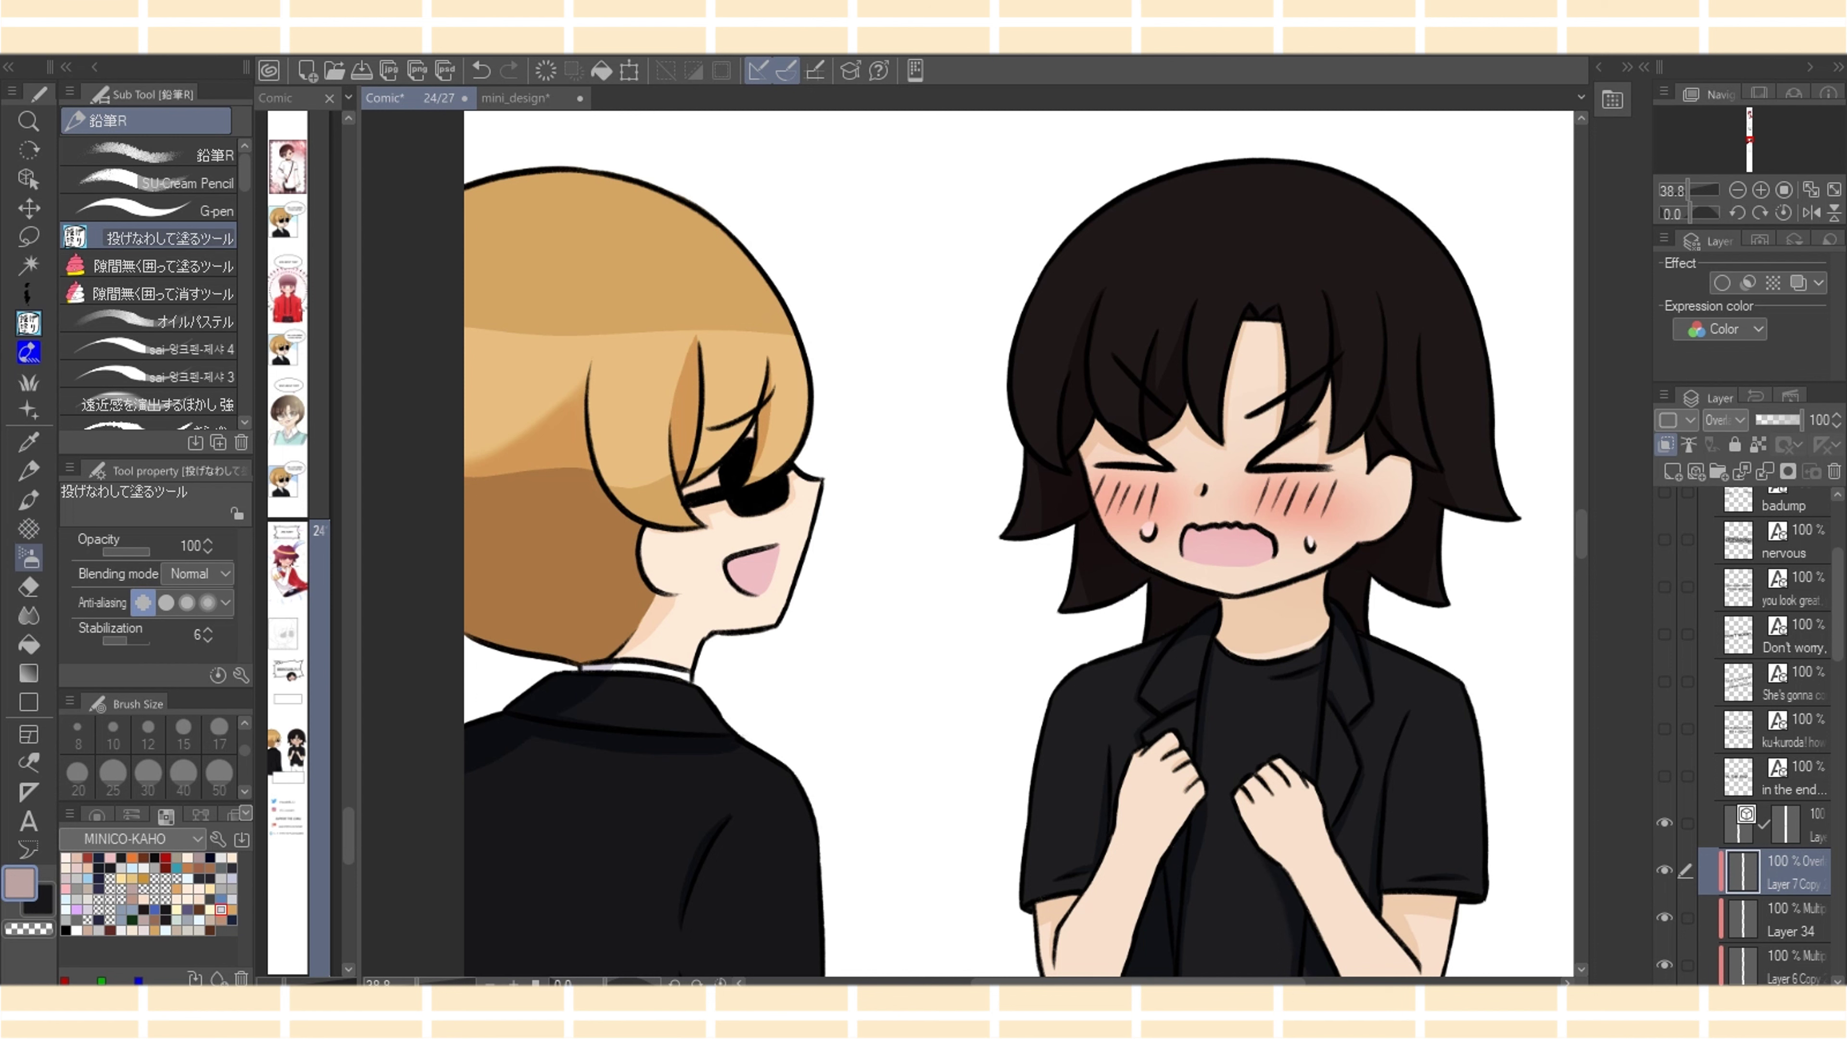
Fade the blond hair highlight's upper edge and the part behind the fringe with a transparent Soft airbrush at size 80
click(29, 558)
scroll(147, 756, down, 1)
click(147, 749)
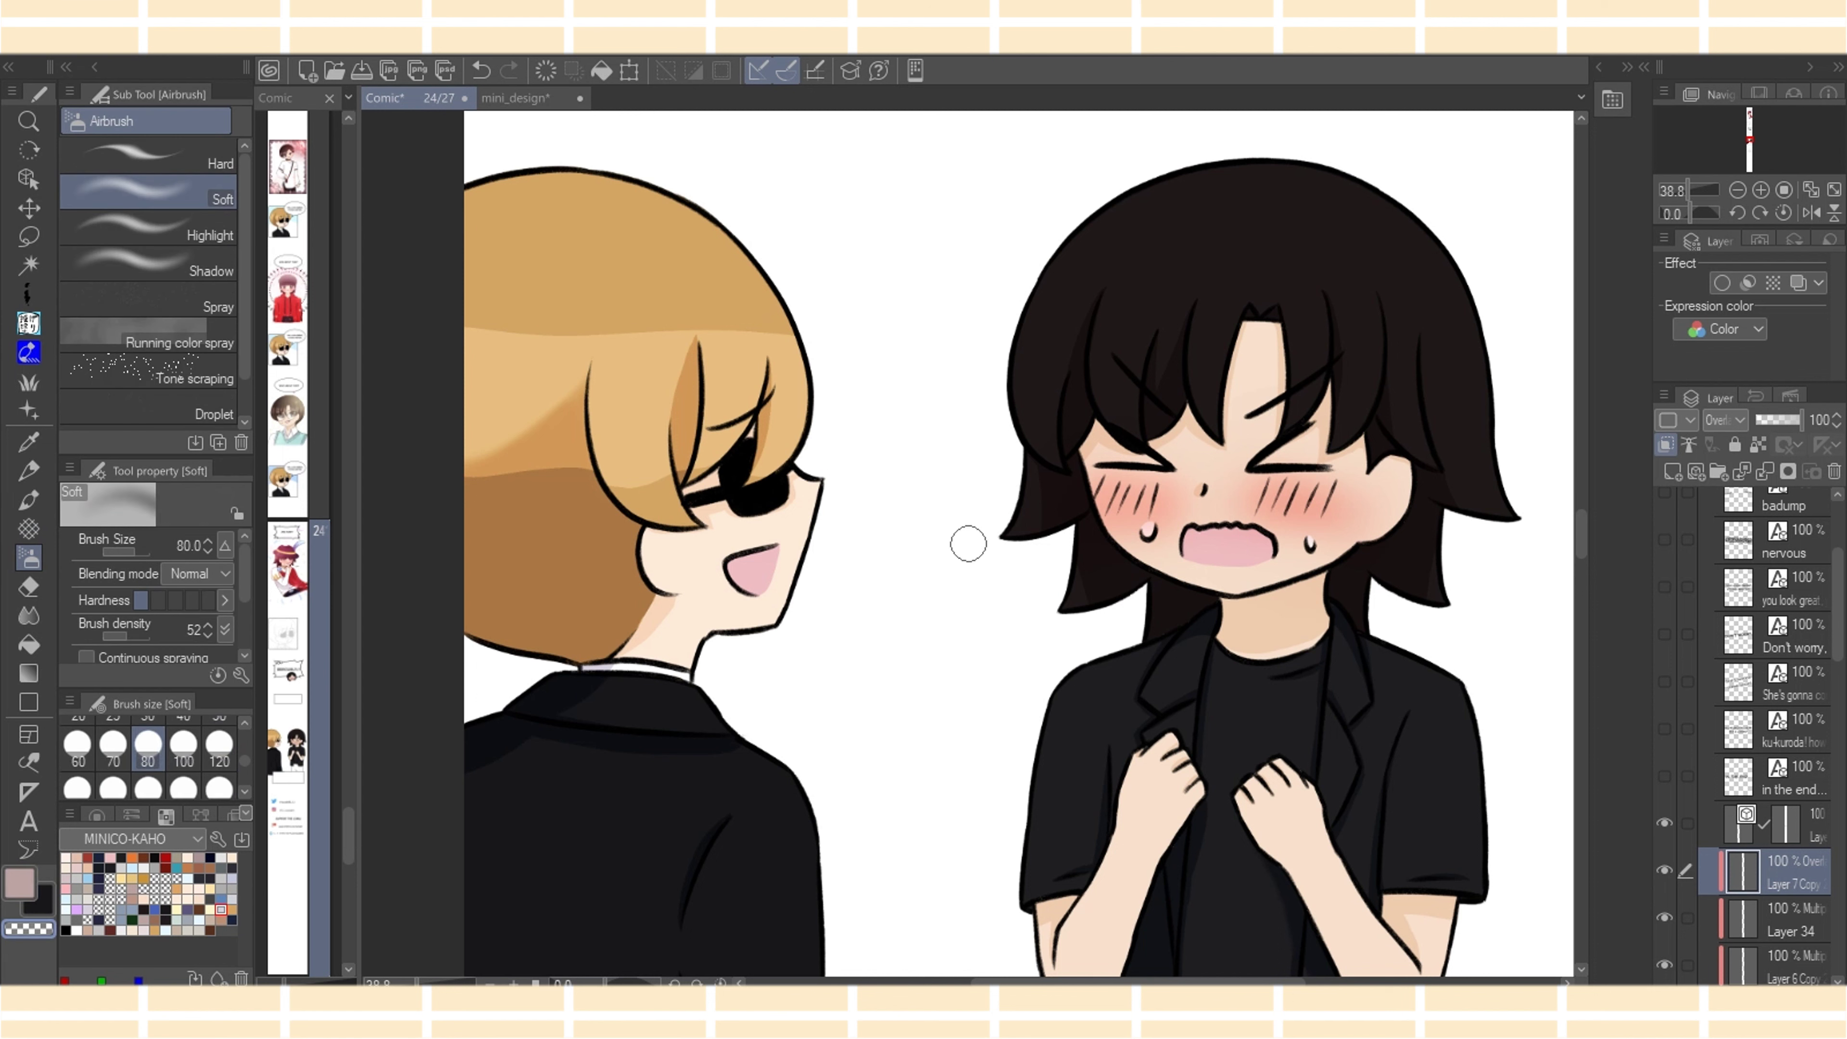
drag(536, 332, 794, 337)
mouse_move(442, 499)
mouse_down()
mouse_move(538, 460)
mouse_move(676, 476)
mouse_move(632, 500)
mouse_move(793, 451)
mouse_move(727, 361)
mouse_move(525, 341)
mouse_up()
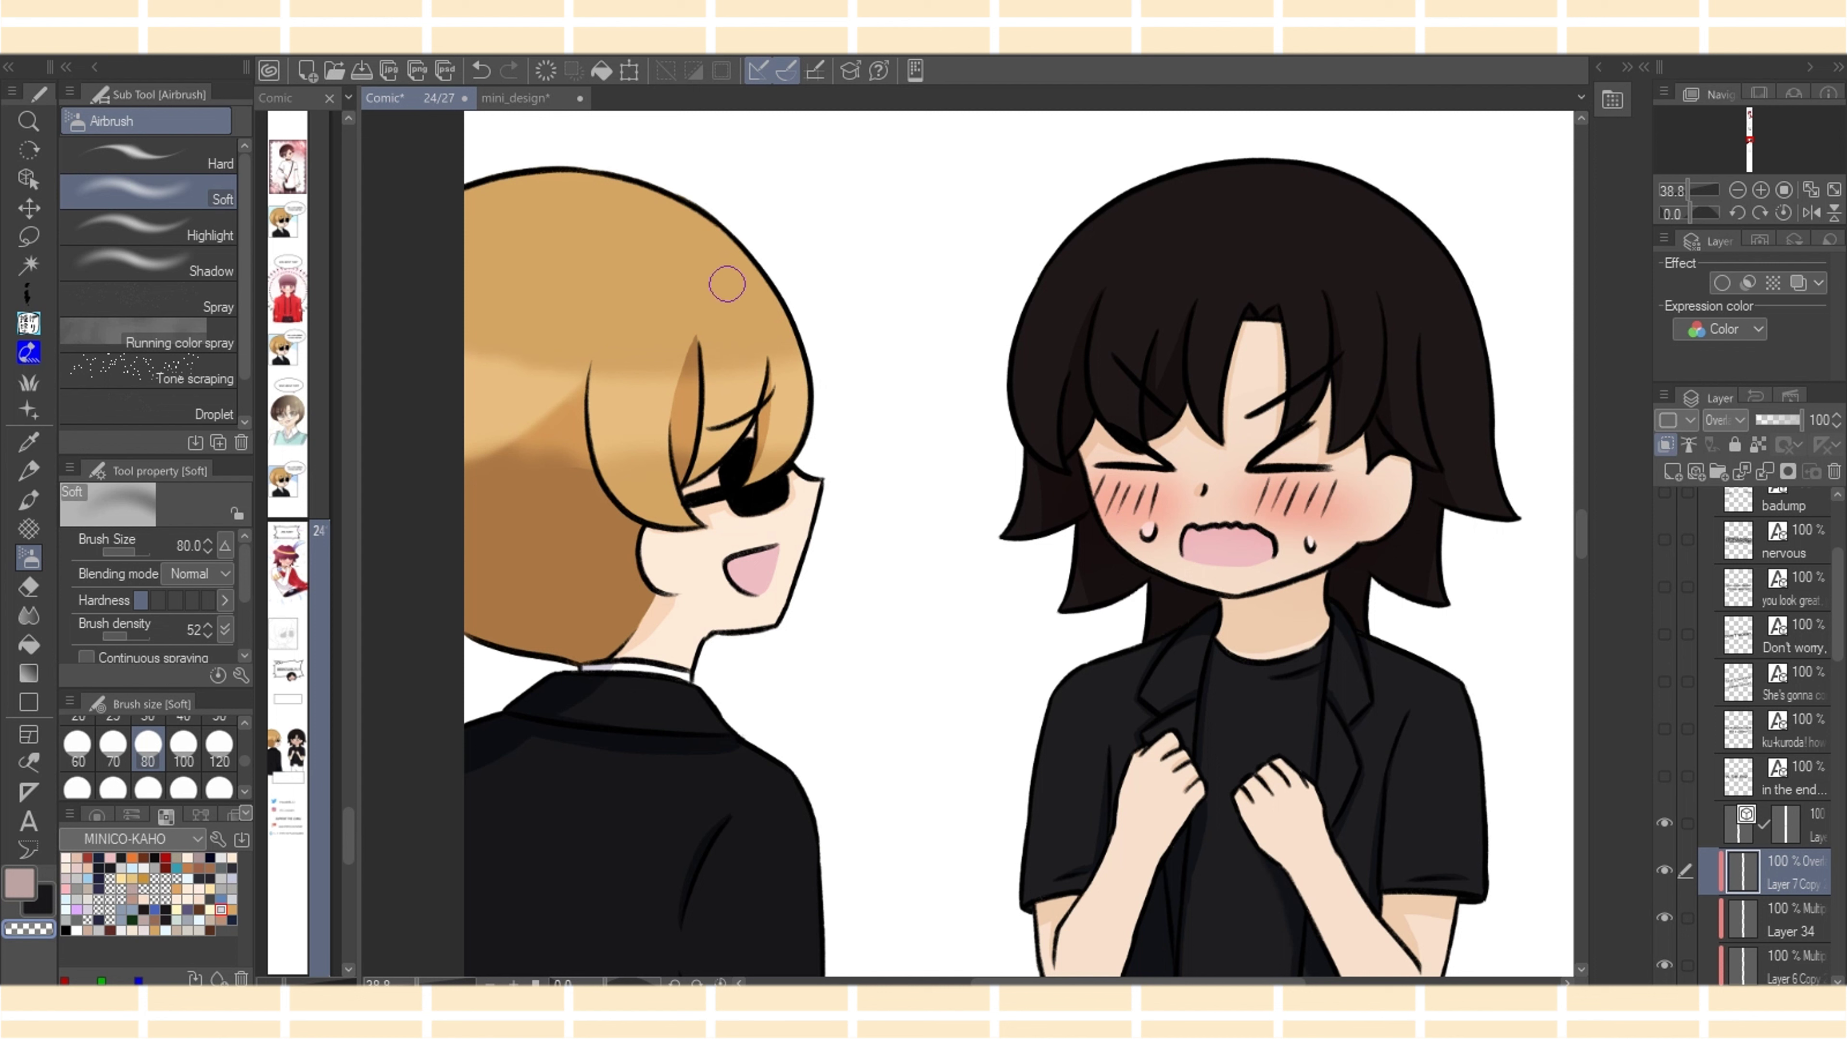
Clear the remaining highlight from the shadow beside the blond fringe with the transparent Soft airbrush, going down to size 17
click(219, 718)
drag(579, 360, 572, 440)
key(bracketleft)
key(bracketleft)
key(bracketleft)
key(bracketleft)
key(bracketleft)
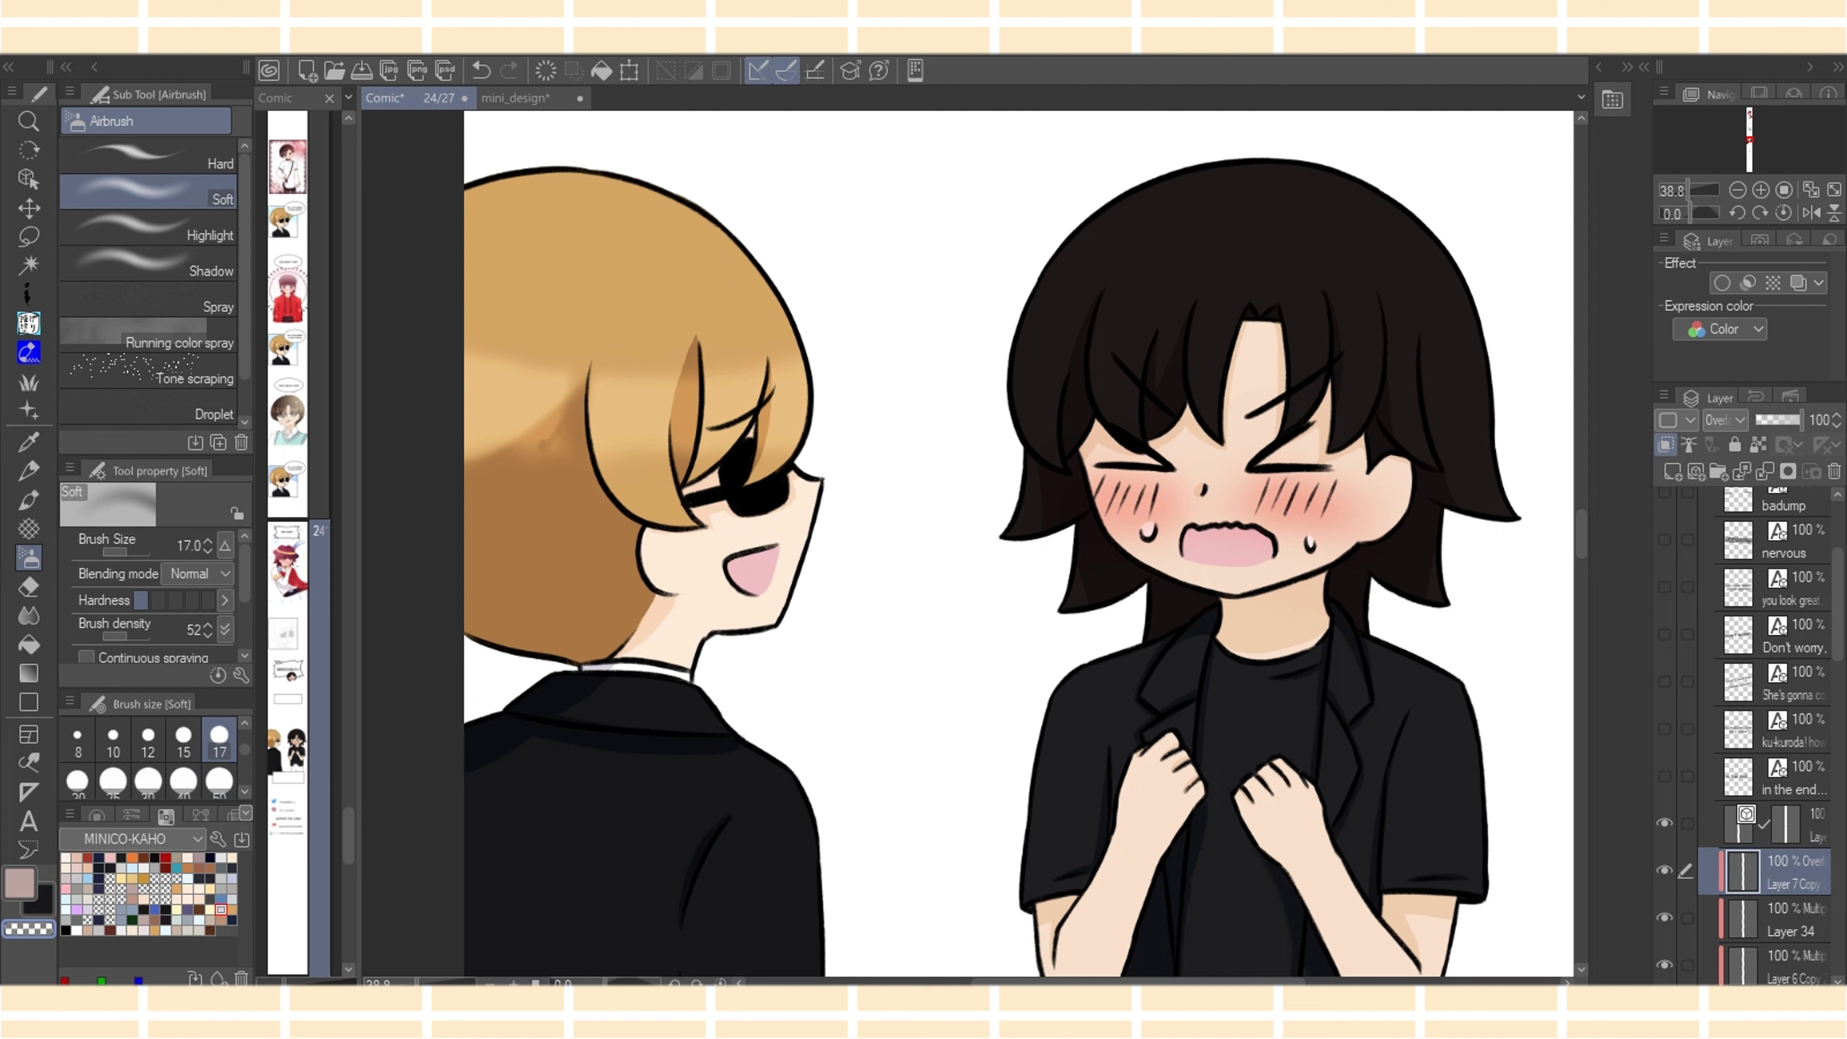
drag(543, 444, 566, 407)
Remove the highlight from the blond fringe's strand shadows with the transparent Soft airbrush at size 40, and above the sunglasses at size 17
key(bracketright)
key(bracketright)
key(bracketright)
key(bracketright)
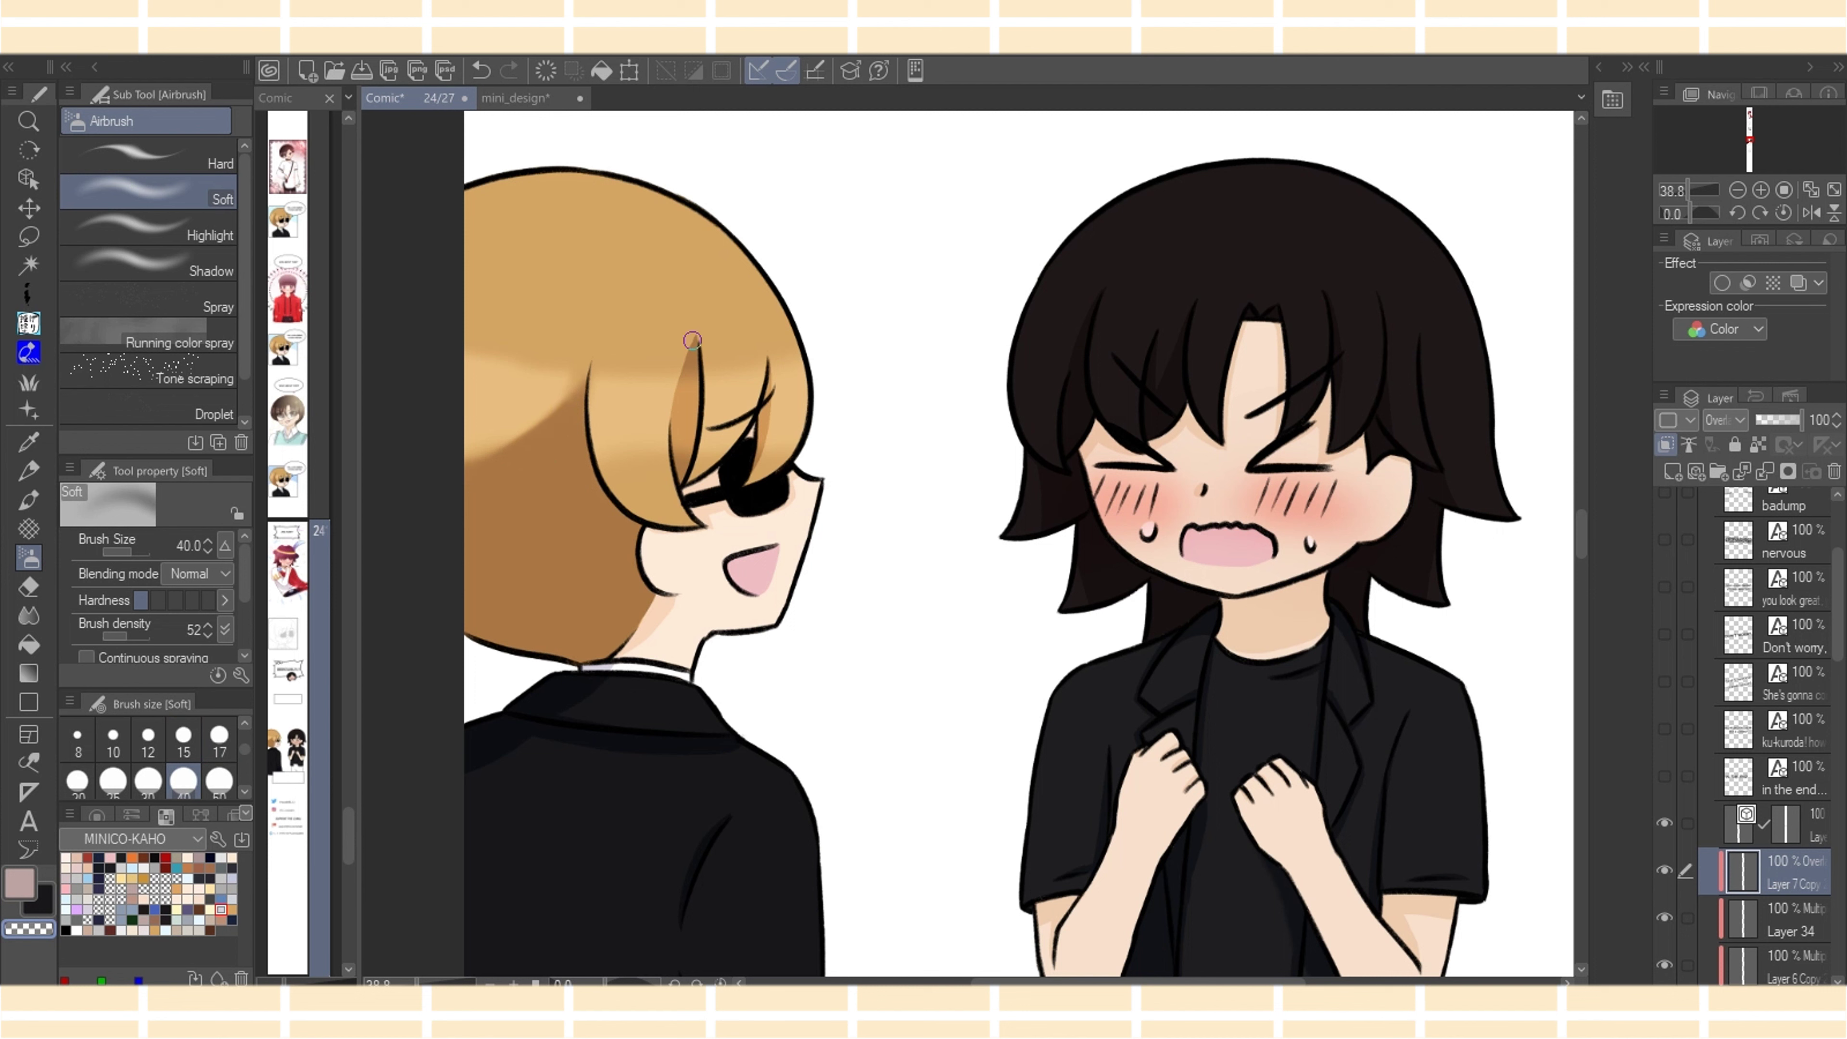
mouse_move(692, 340)
mouse_down()
mouse_move(681, 437)
mouse_move(691, 407)
mouse_up()
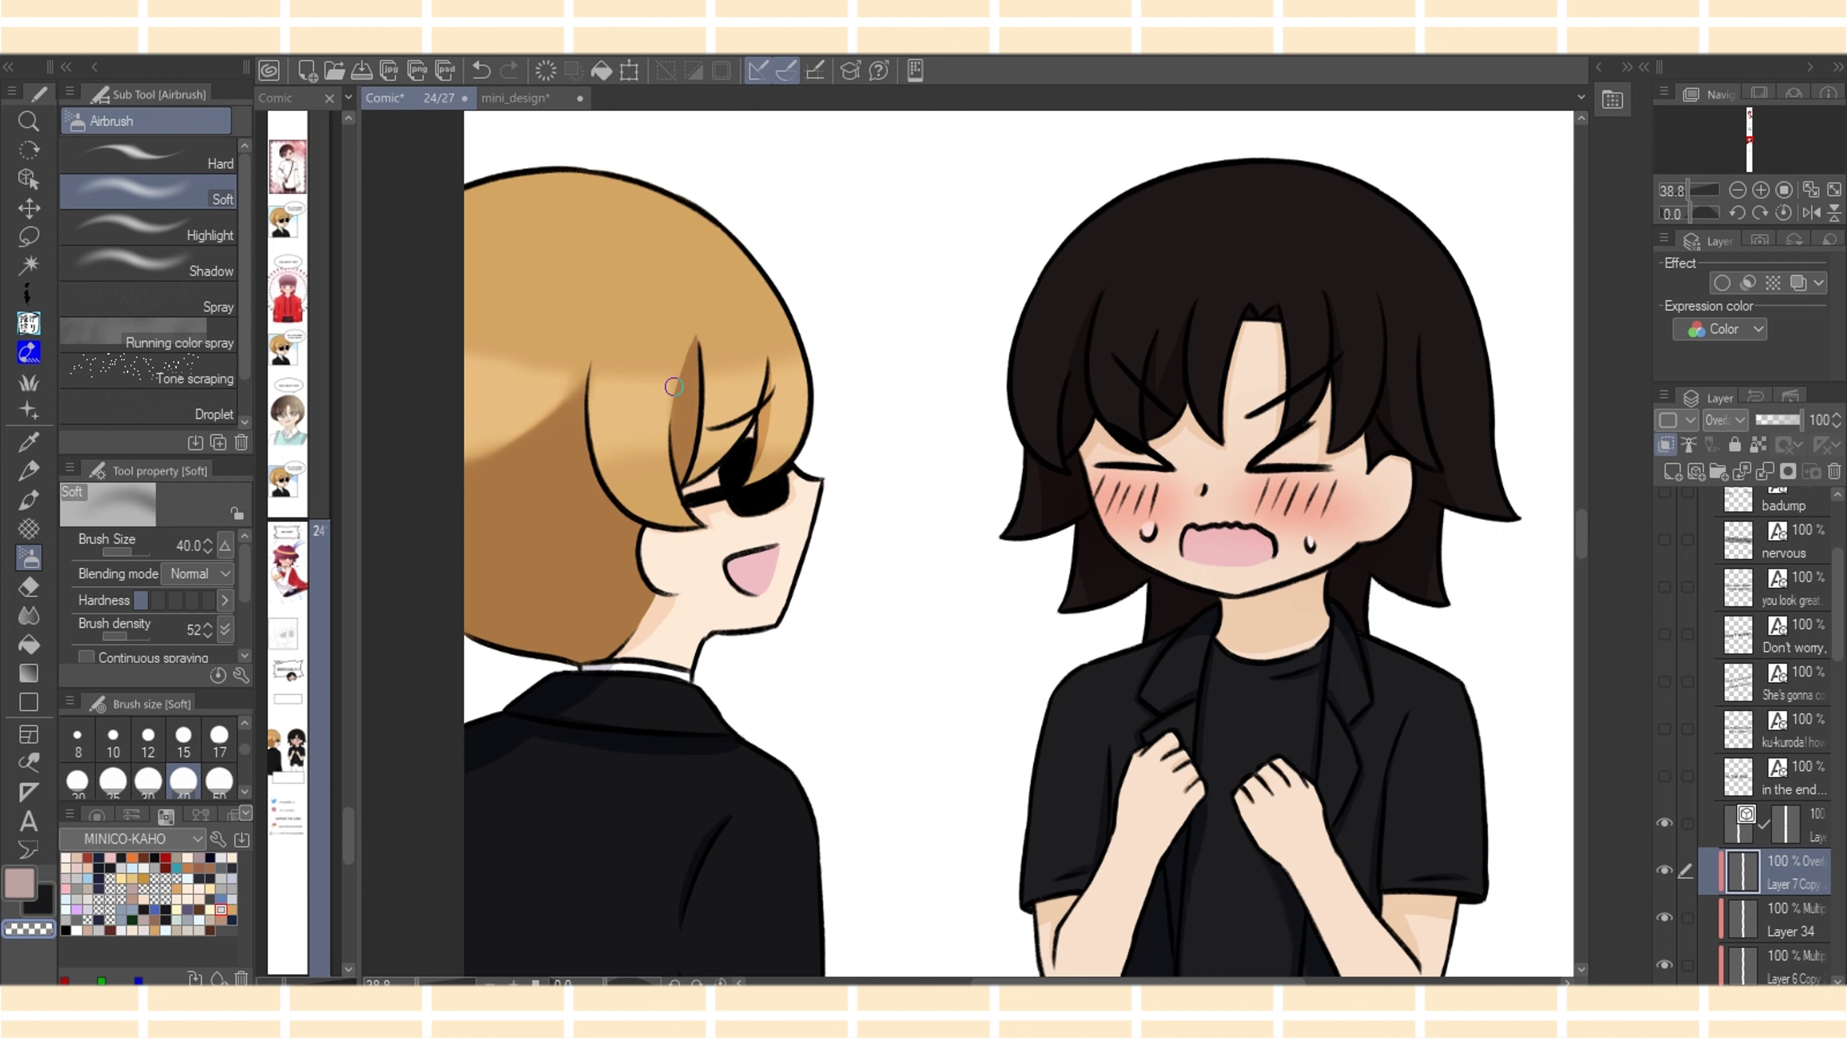
key(bracketleft)
key(bracketleft)
key(bracketleft)
key(bracketleft)
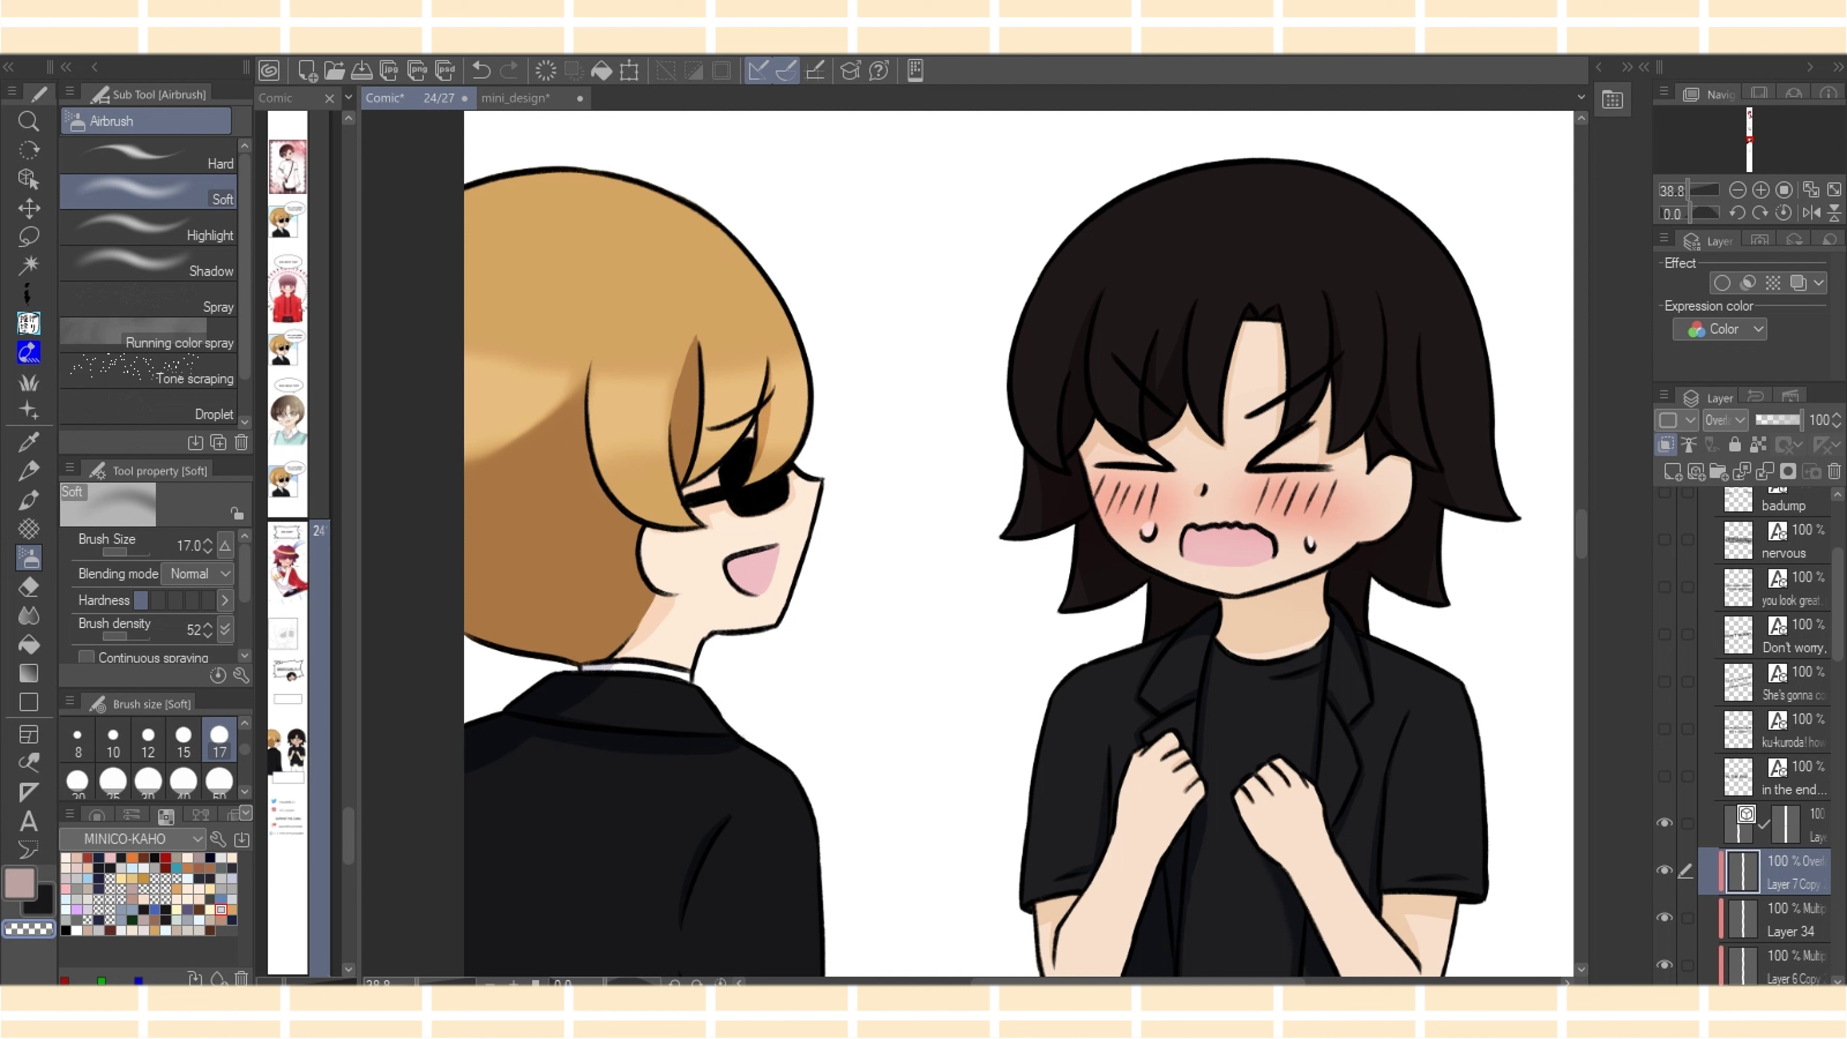
mouse_move(762, 433)
mouse_down()
mouse_move(769, 379)
mouse_move(761, 446)
mouse_up()
Soften the blond highlight's upper edge across the whole head with the Soft airbrush at size 120
key(bracketright)
key(bracketright)
key(bracketright)
key(bracketright)
key(bracketright)
key(bracketright)
key(bracketright)
key(bracketright)
key(bracketright)
key(bracketright)
mouse_move(429, 321)
mouse_down()
mouse_move(458, 343)
mouse_move(817, 336)
mouse_up()
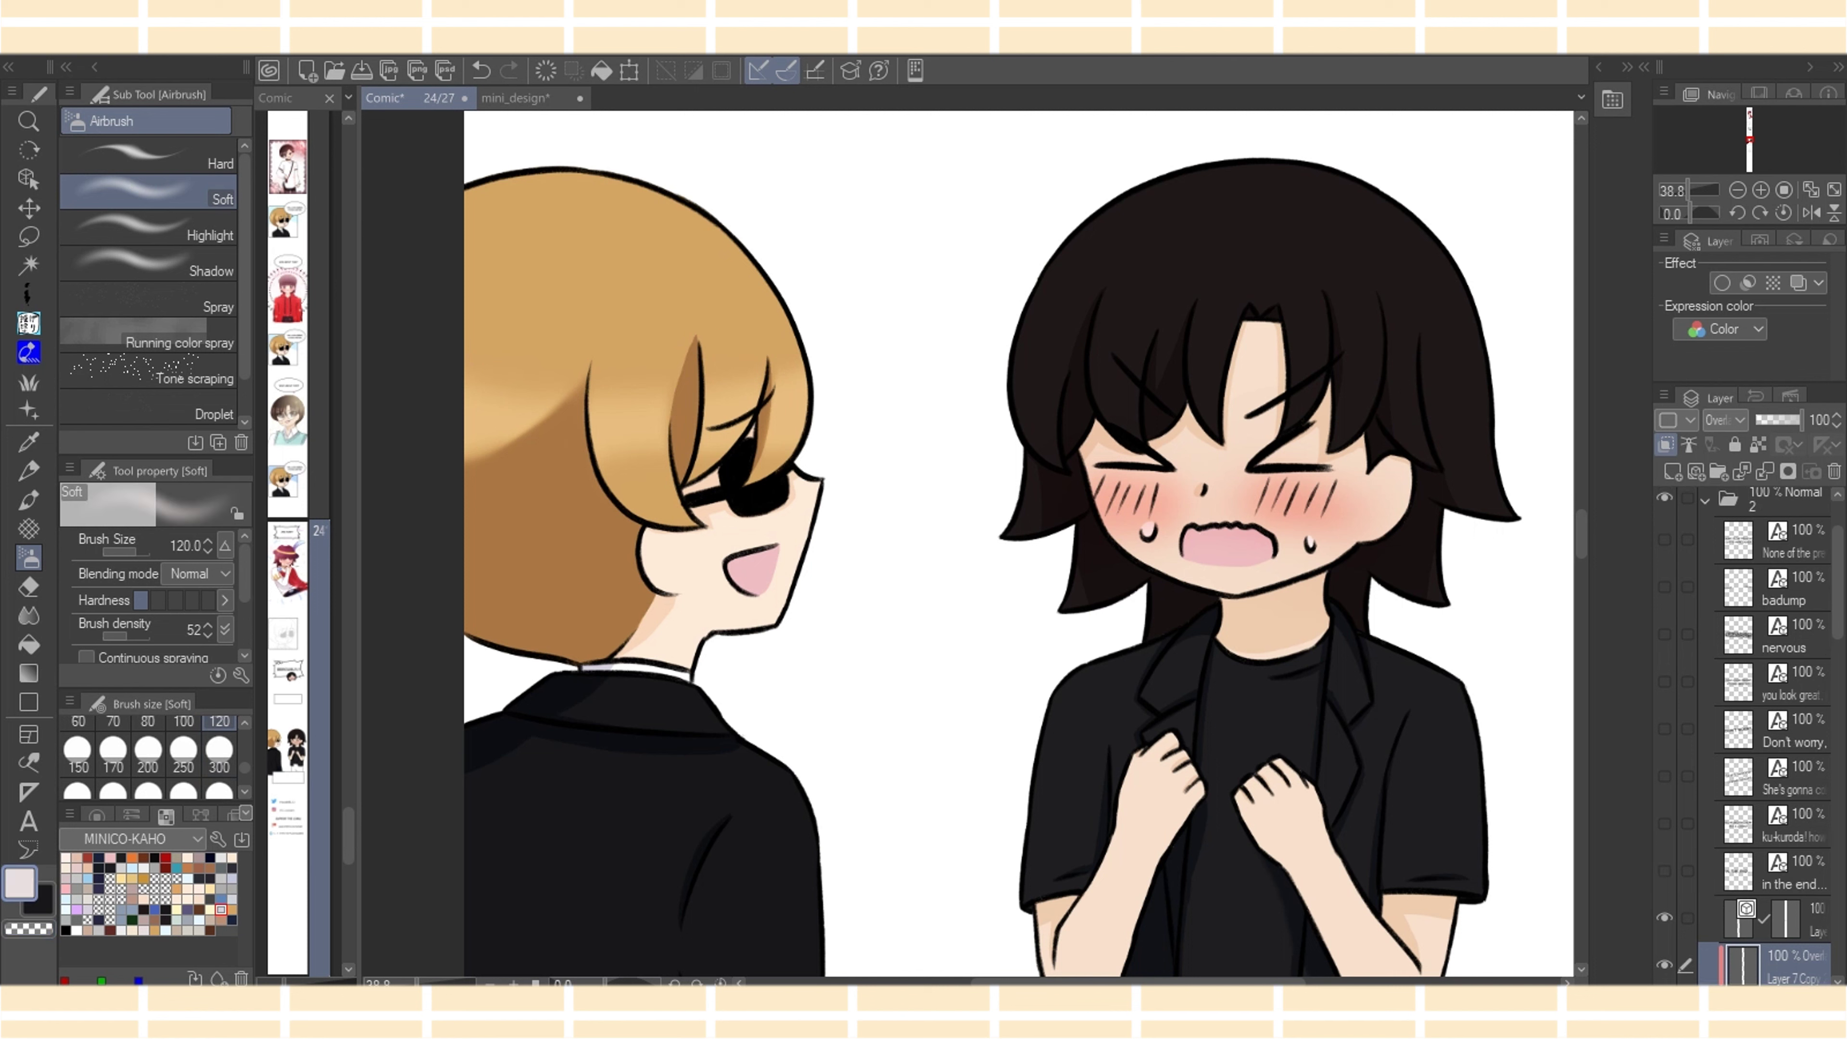
Lasso-fill pale pink Overlay highlights on the black hair's fringe strands, from the outer side strand to just past the parting
click(28, 323)
mouse_move(1089, 324)
mouse_down()
mouse_move(1018, 356)
mouse_move(989, 433)
mouse_move(1116, 424)
mouse_move(1087, 363)
mouse_up()
mouse_move(1149, 331)
mouse_down()
mouse_move(1108, 420)
mouse_move(1149, 364)
mouse_up()
mouse_move(1186, 340)
mouse_down()
mouse_move(1226, 335)
mouse_move(1188, 375)
mouse_move(1220, 424)
mouse_up()
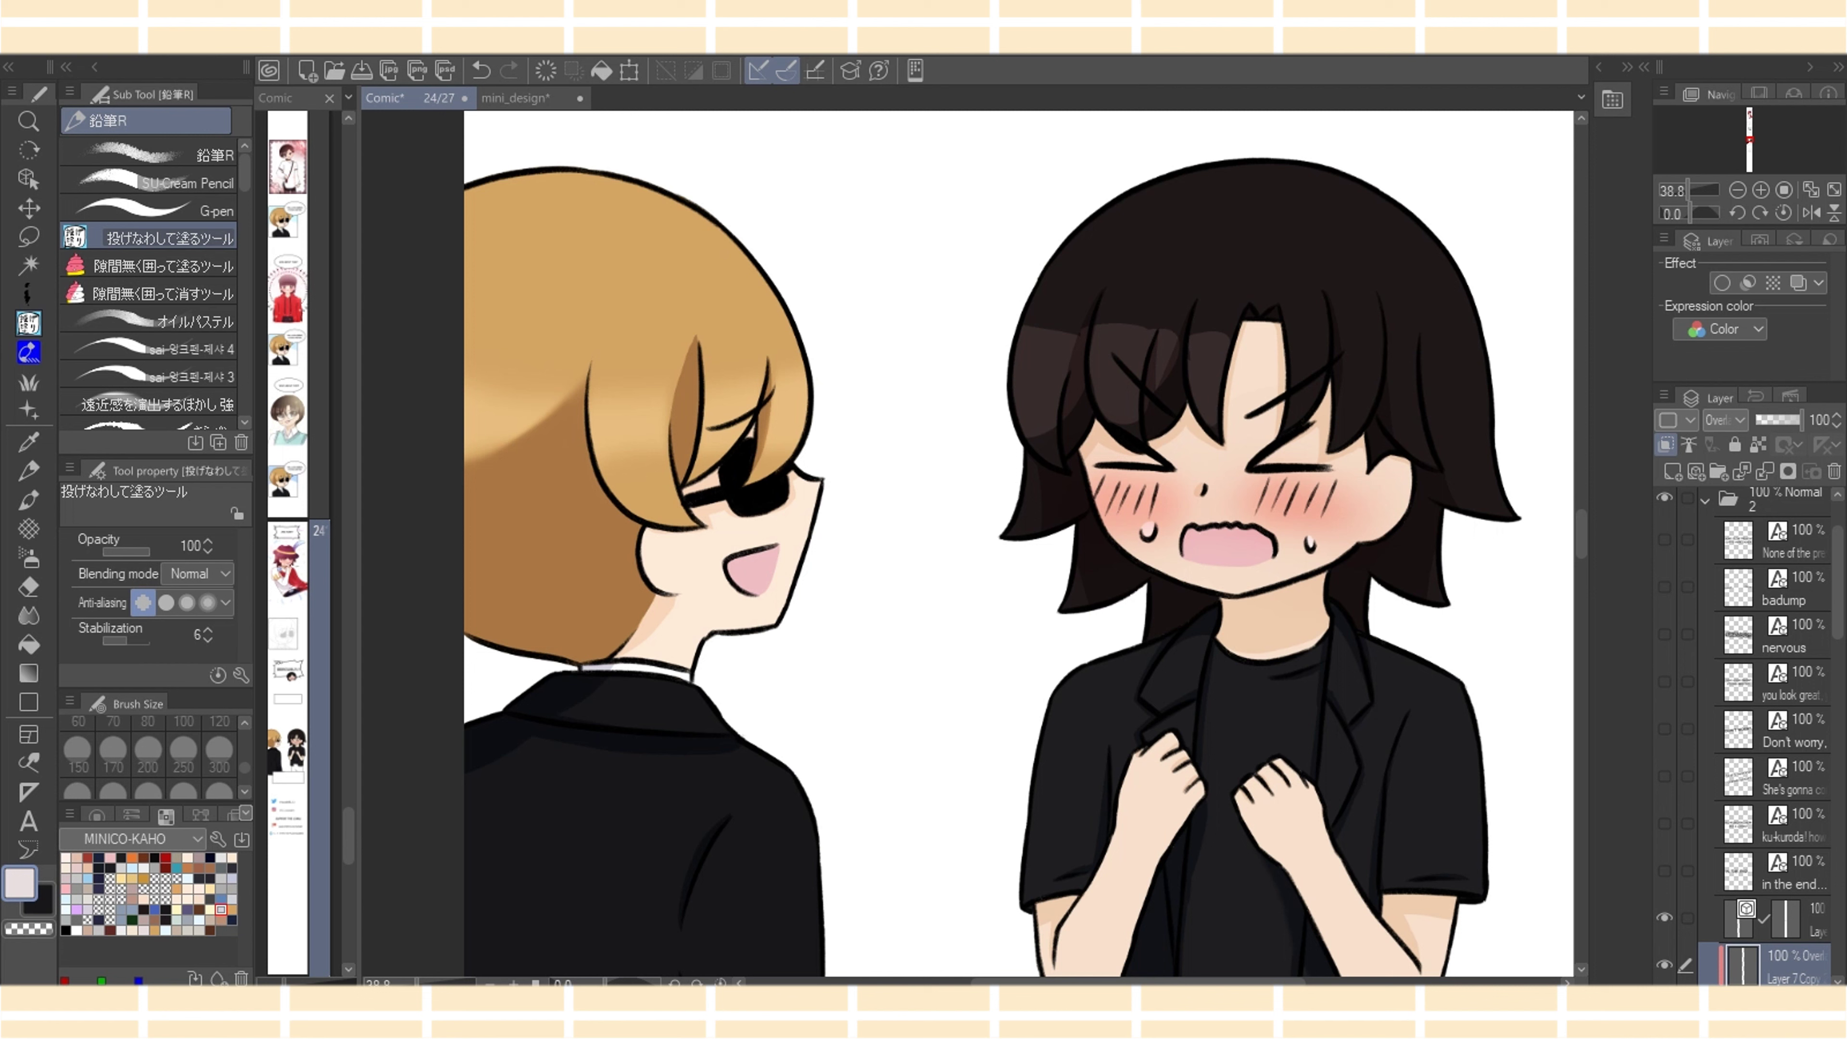
mouse_move(1283, 336)
mouse_down()
mouse_move(1310, 405)
mouse_move(1287, 349)
mouse_up()
drag(1286, 343, 1303, 408)
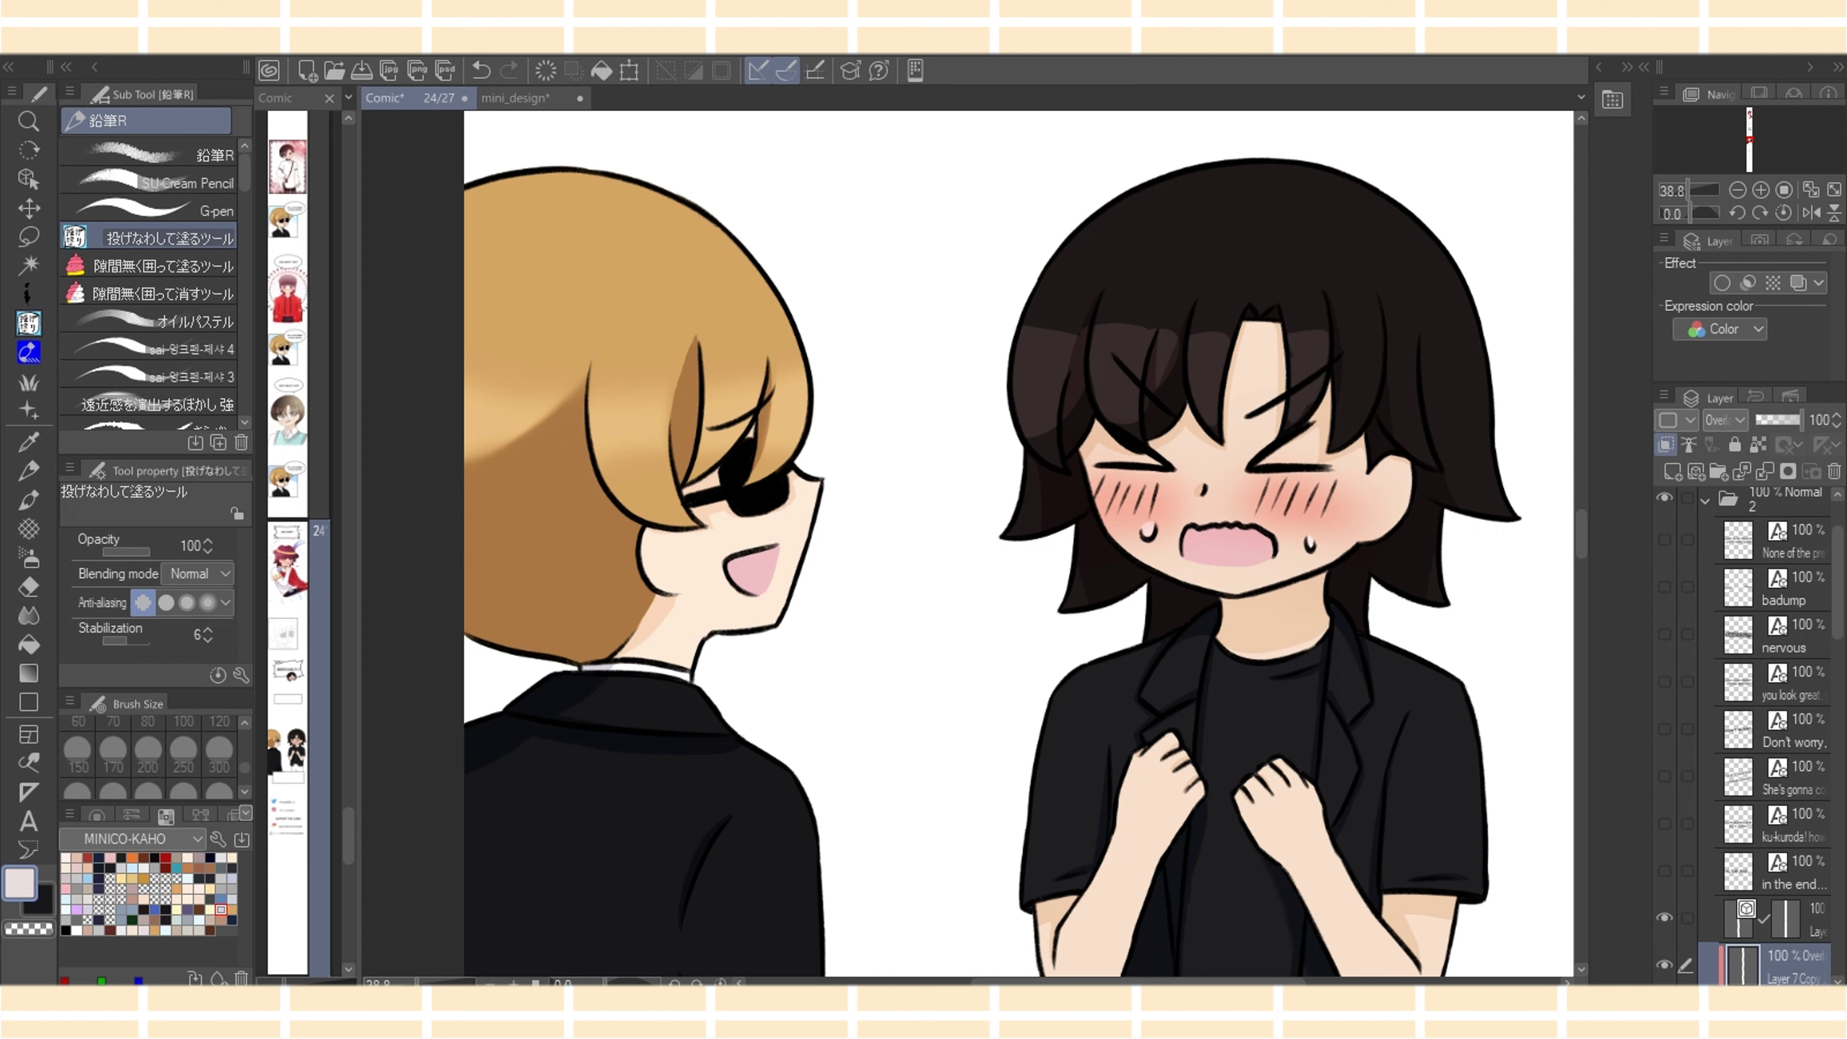
Fill pale pink highlights on the black hair's remaining fringe strands and on the pointed tips at both sides
key(e)
key(p)
drag(1338, 342, 1345, 339)
mouse_move(1337, 404)
mouse_down()
mouse_move(1392, 332)
mouse_move(1447, 447)
mouse_move(1392, 339)
mouse_up()
drag(1433, 603, 1445, 605)
mouse_move(1500, 475)
mouse_down()
mouse_move(1499, 532)
mouse_move(1524, 524)
mouse_up()
drag(1065, 565, 1083, 608)
mouse_move(1015, 486)
mouse_down()
mouse_move(1040, 567)
mouse_move(1004, 537)
mouse_up()
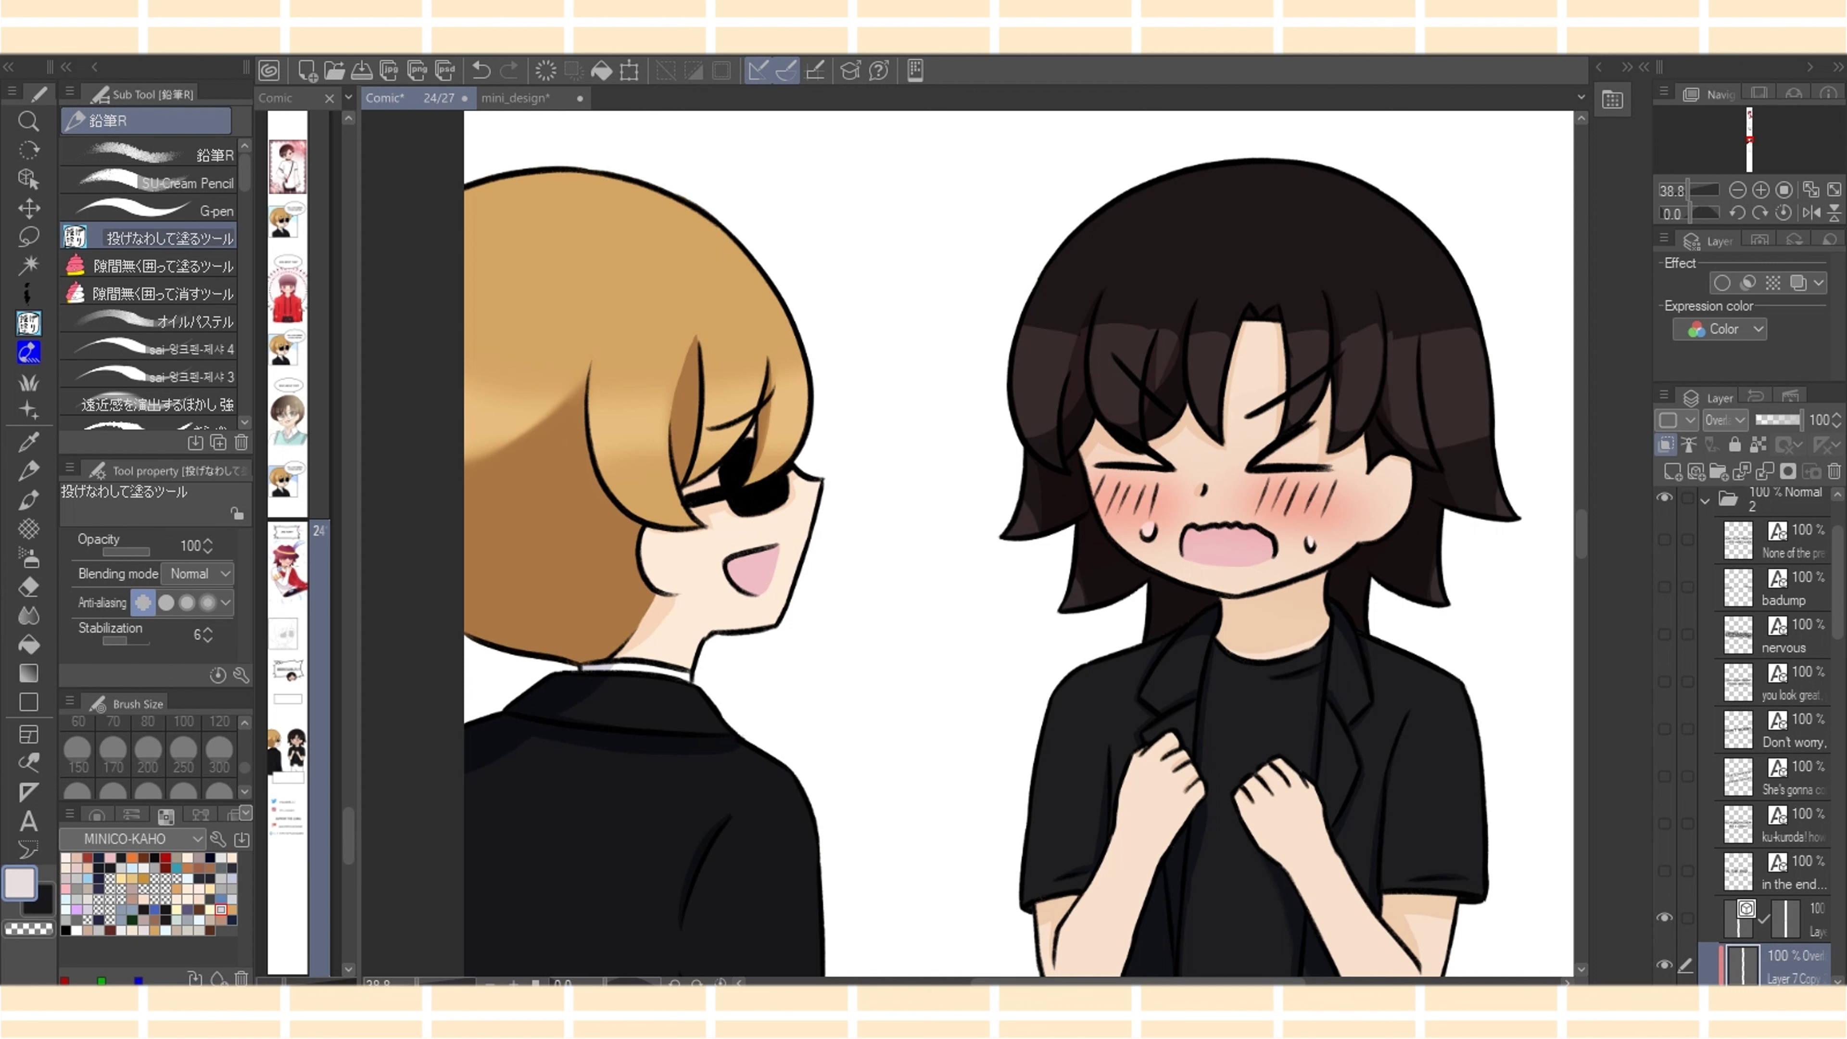
Soften the upper edges of the black hair highlights with a transparent Soft airbrush at size 170, reducing it to 50 and 17
key(b)
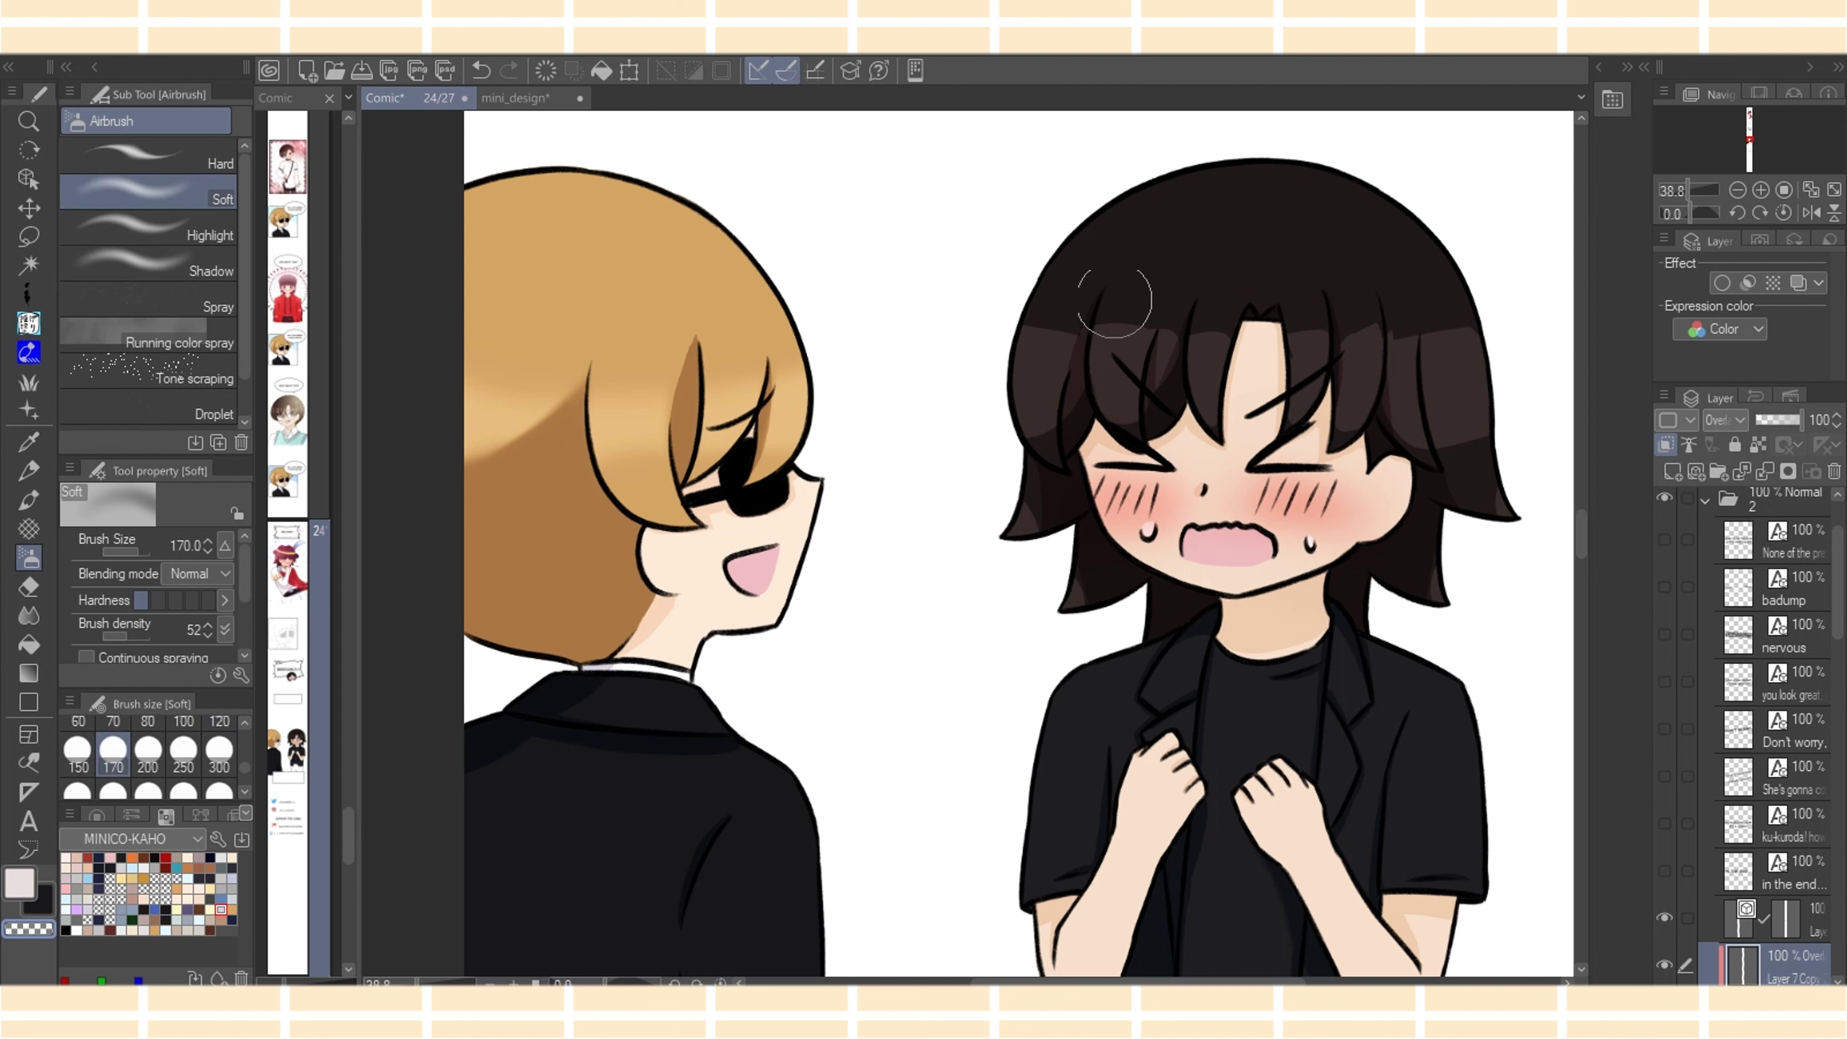
mouse_move(1115, 301)
mouse_down()
mouse_move(1168, 311)
mouse_move(1077, 302)
mouse_move(1262, 293)
mouse_move(1512, 322)
mouse_up()
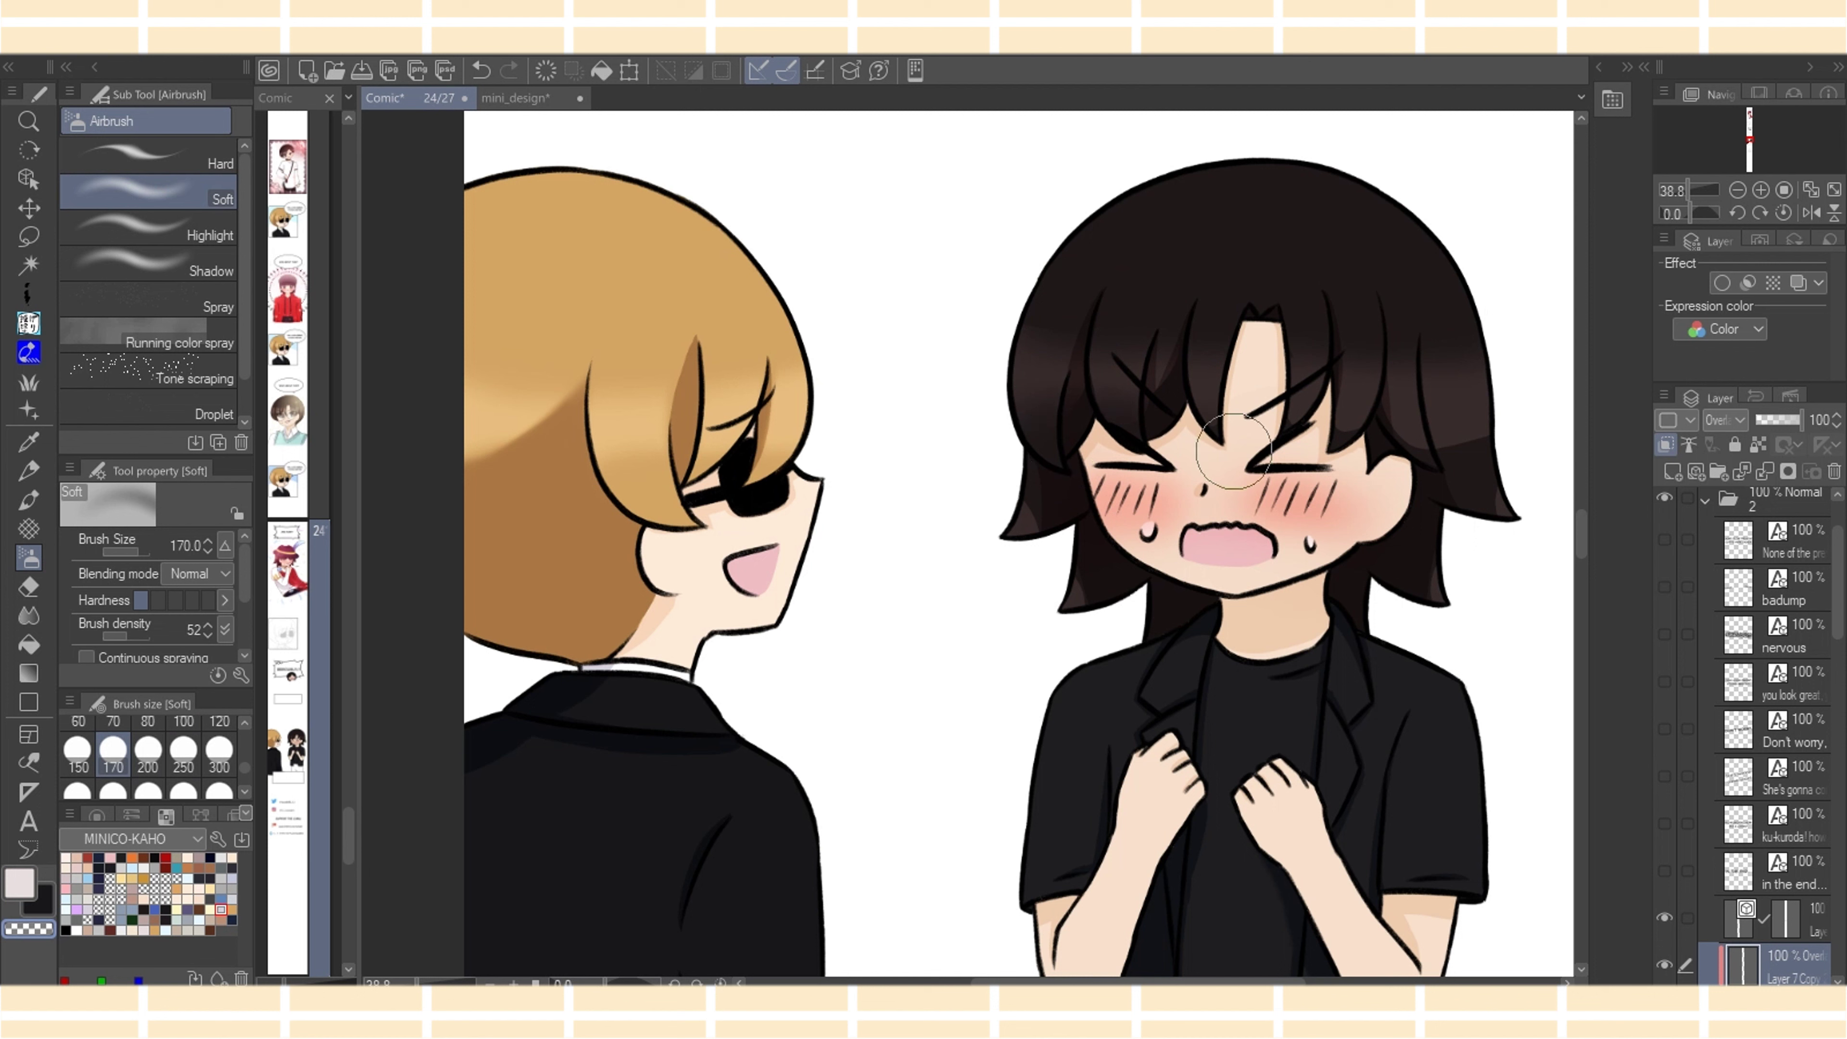
drag(1345, 462, 1468, 465)
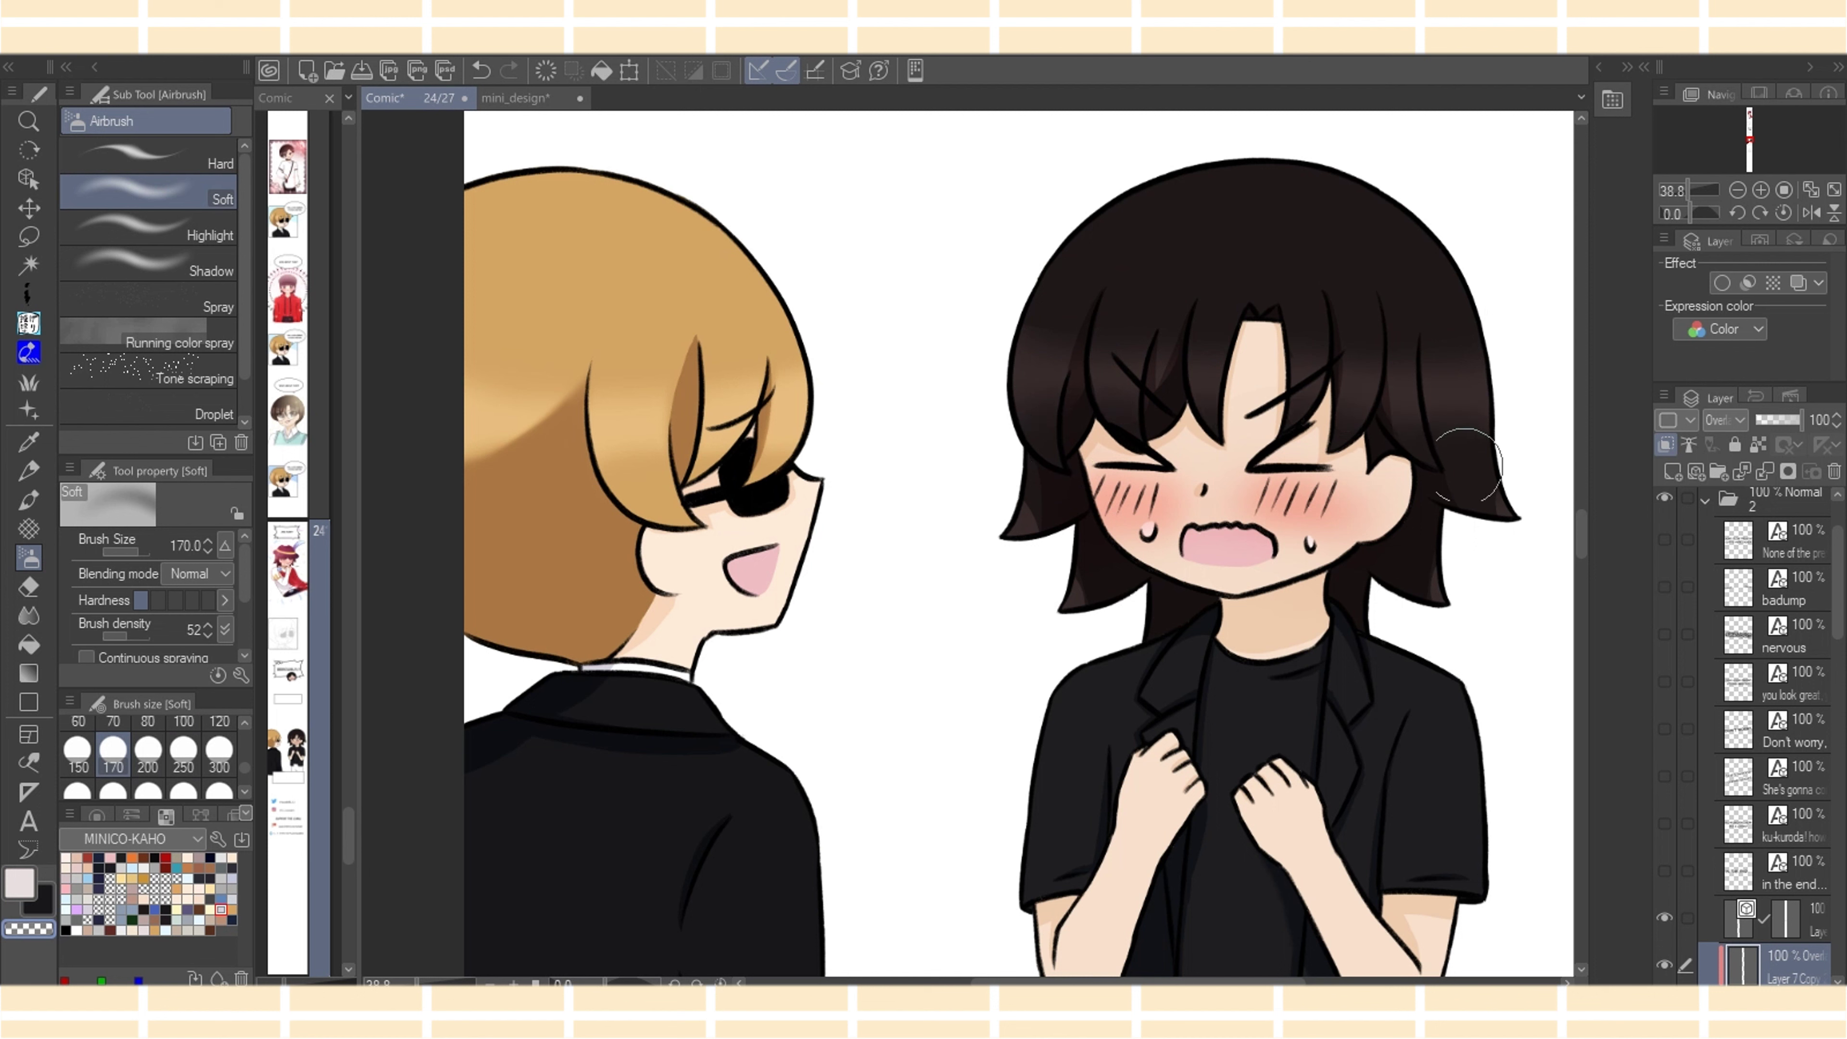
drag(245, 767, 244, 755)
click(218, 745)
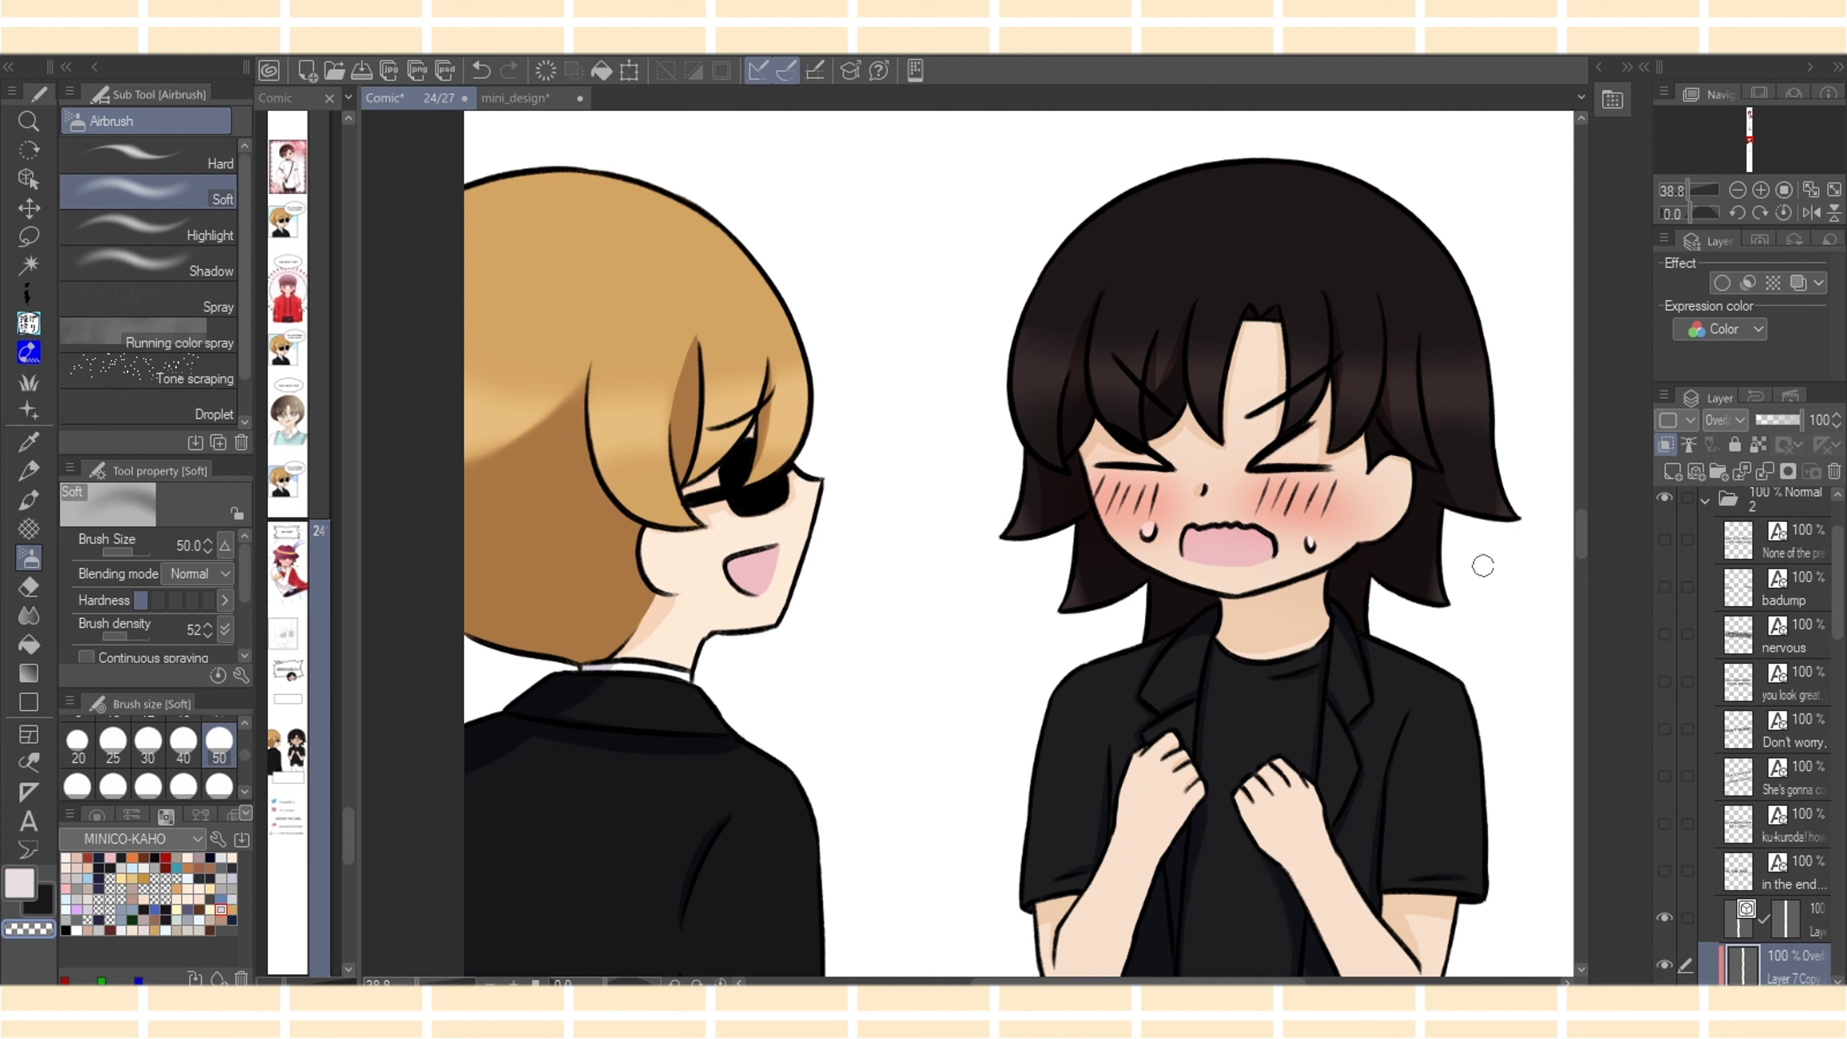
key(bracketleft)
key(bracketleft)
key(bracketleft)
key(bracketleft)
key(bracketleft)
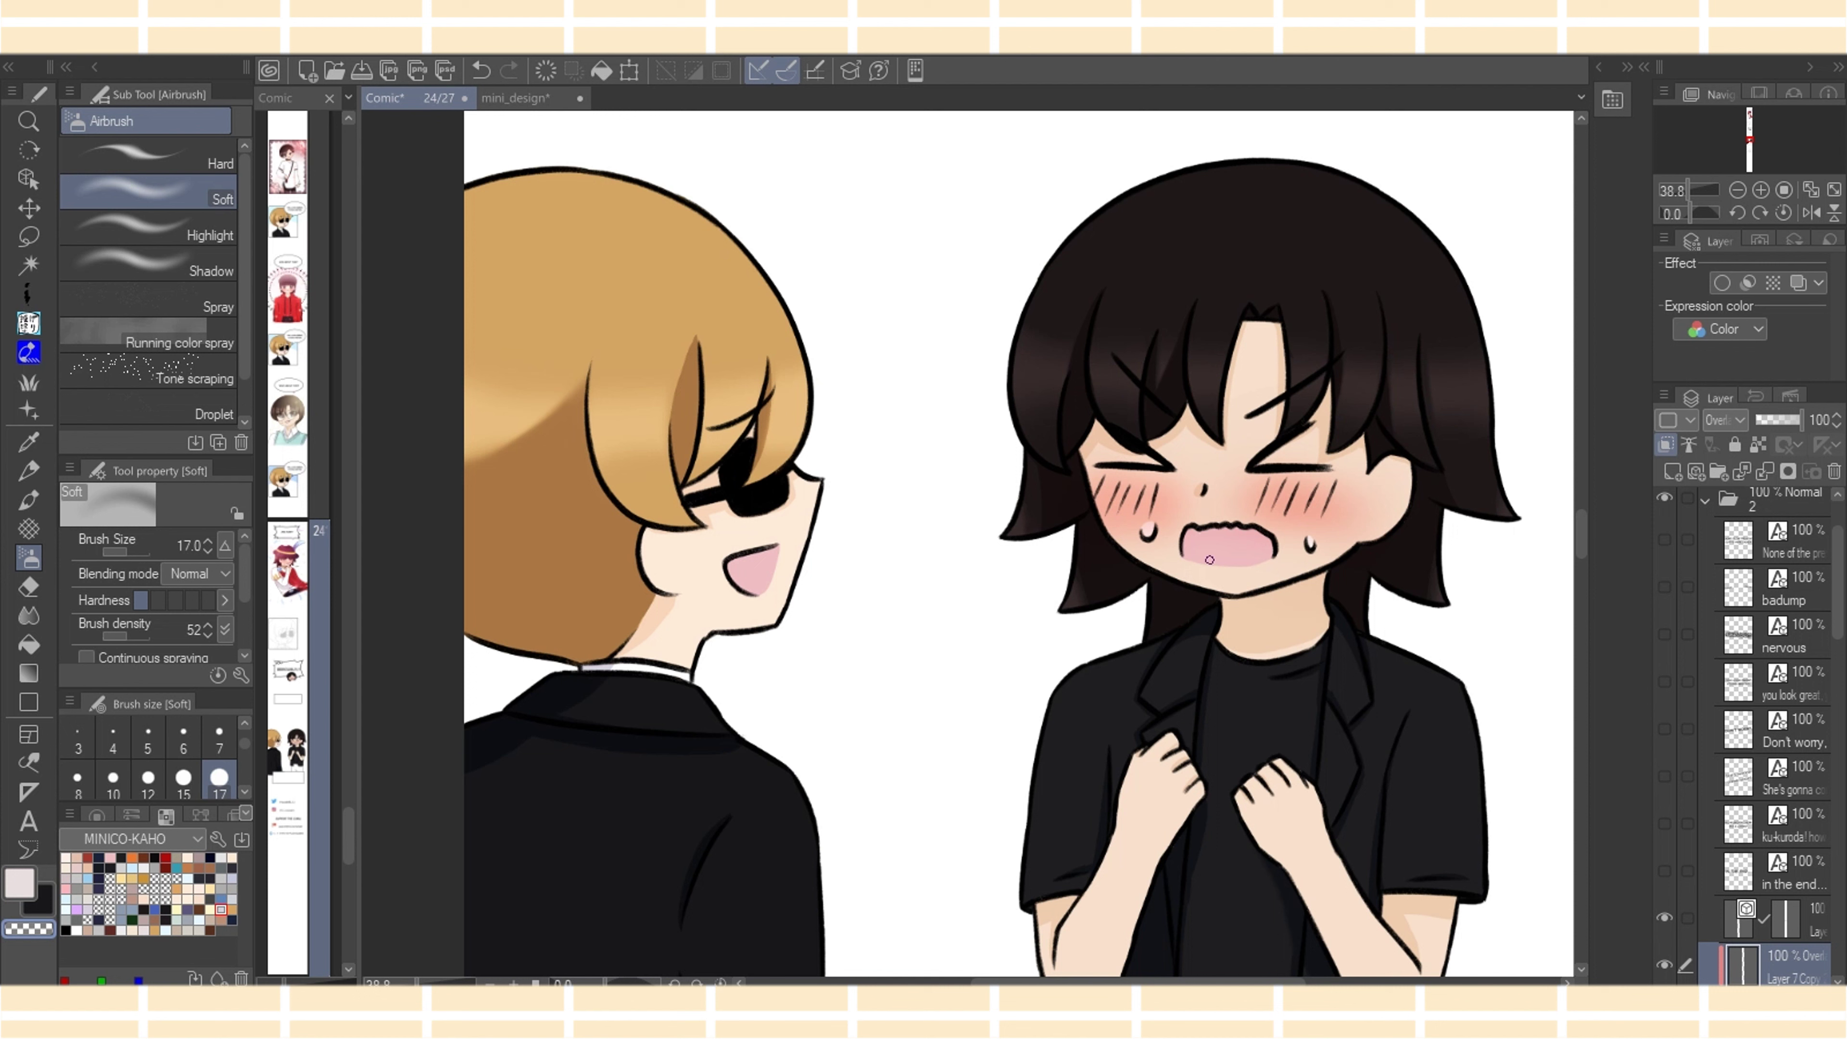
Add a new layer above the line art layer and clip it to the layer below
click(1806, 919)
click(1672, 472)
click(1665, 444)
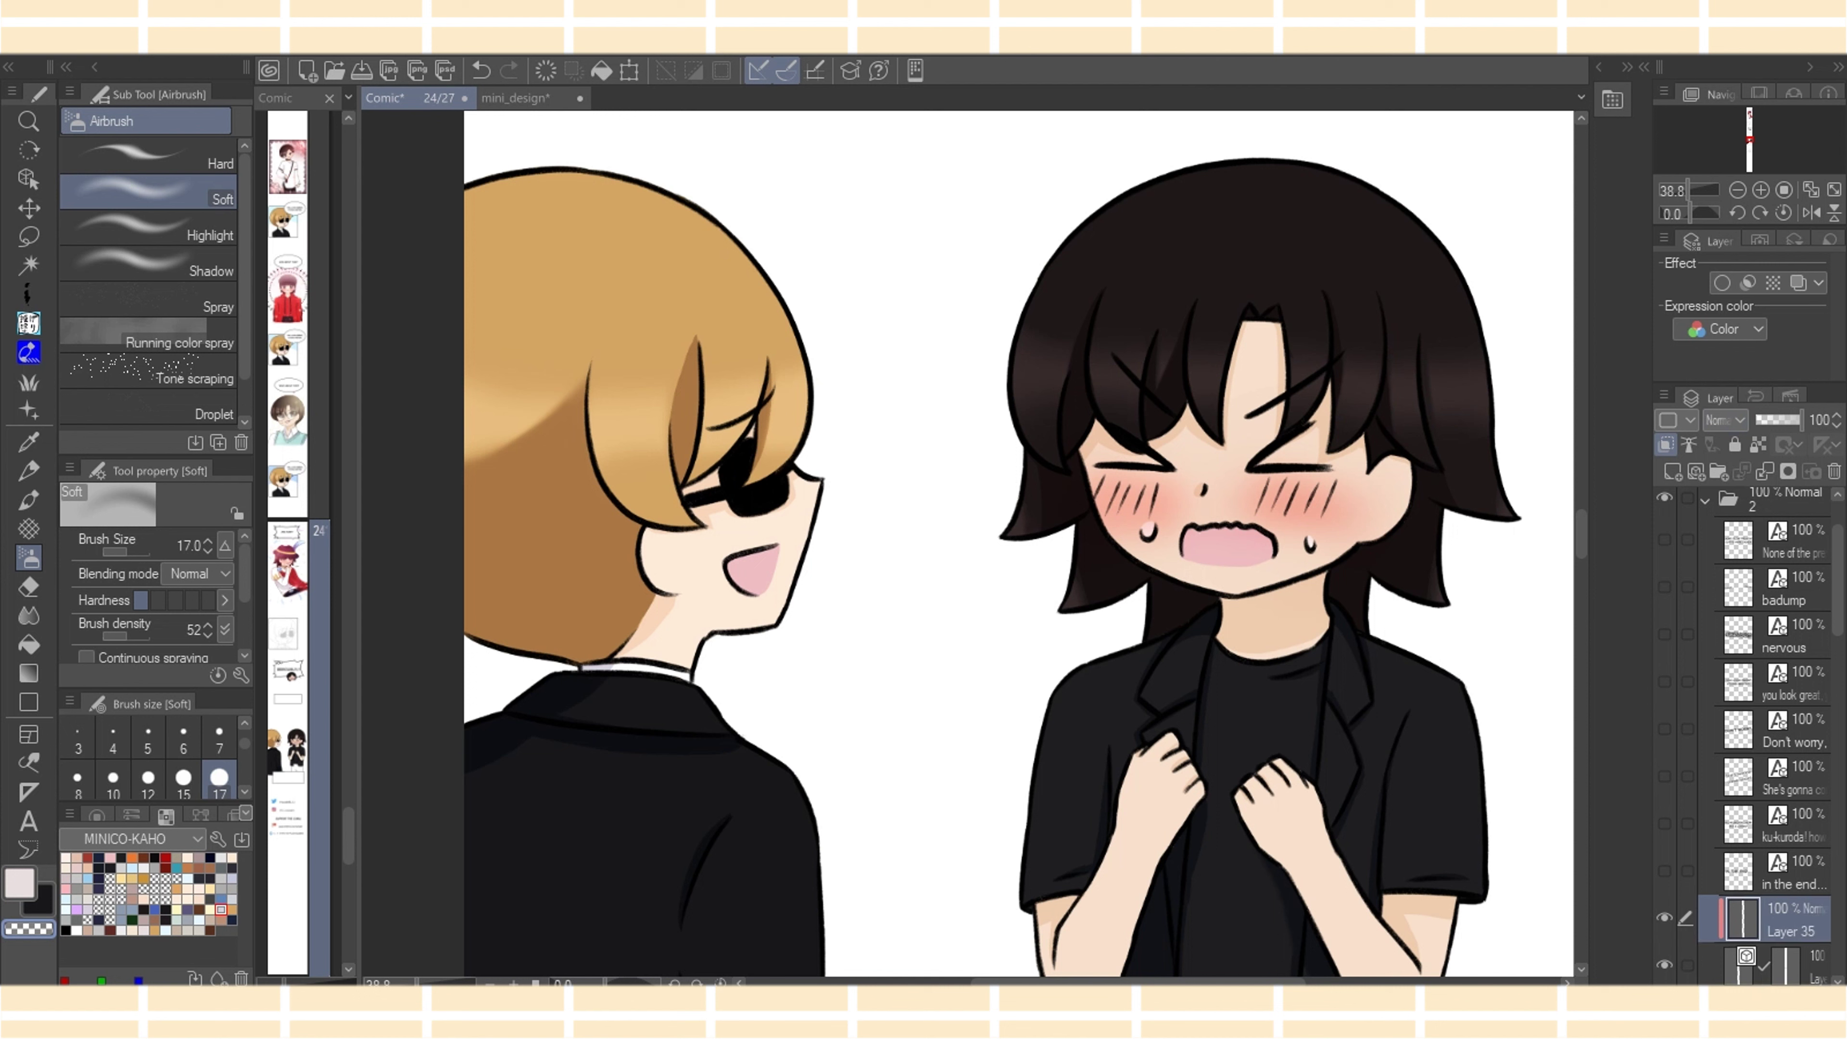
Tint the blush lines on both of the black-haired character's cheeks bright red with the Soft airbrush at size 50
click(97, 814)
click(170, 863)
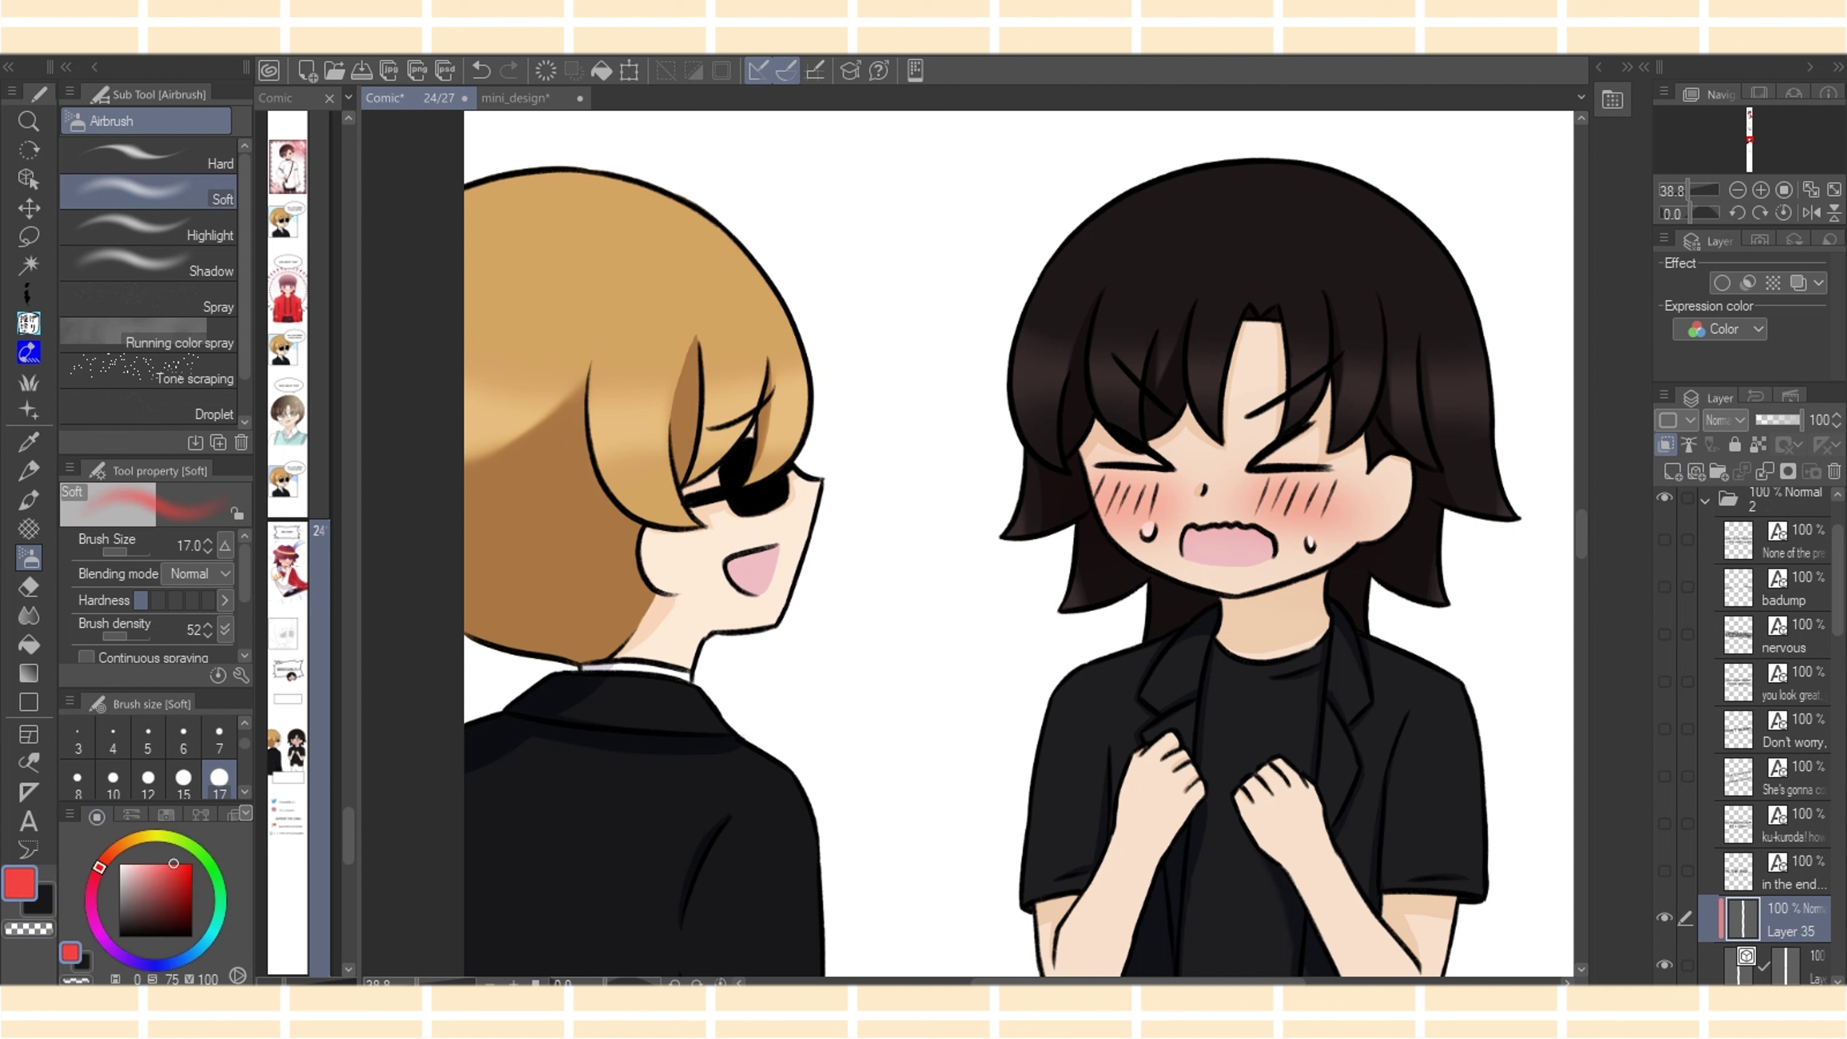
key(bracketleft)
key(bracketleft)
key(bracketright)
key(bracketright)
key(bracketright)
key(bracketright)
key(bracketright)
key(bracketright)
key(bracketright)
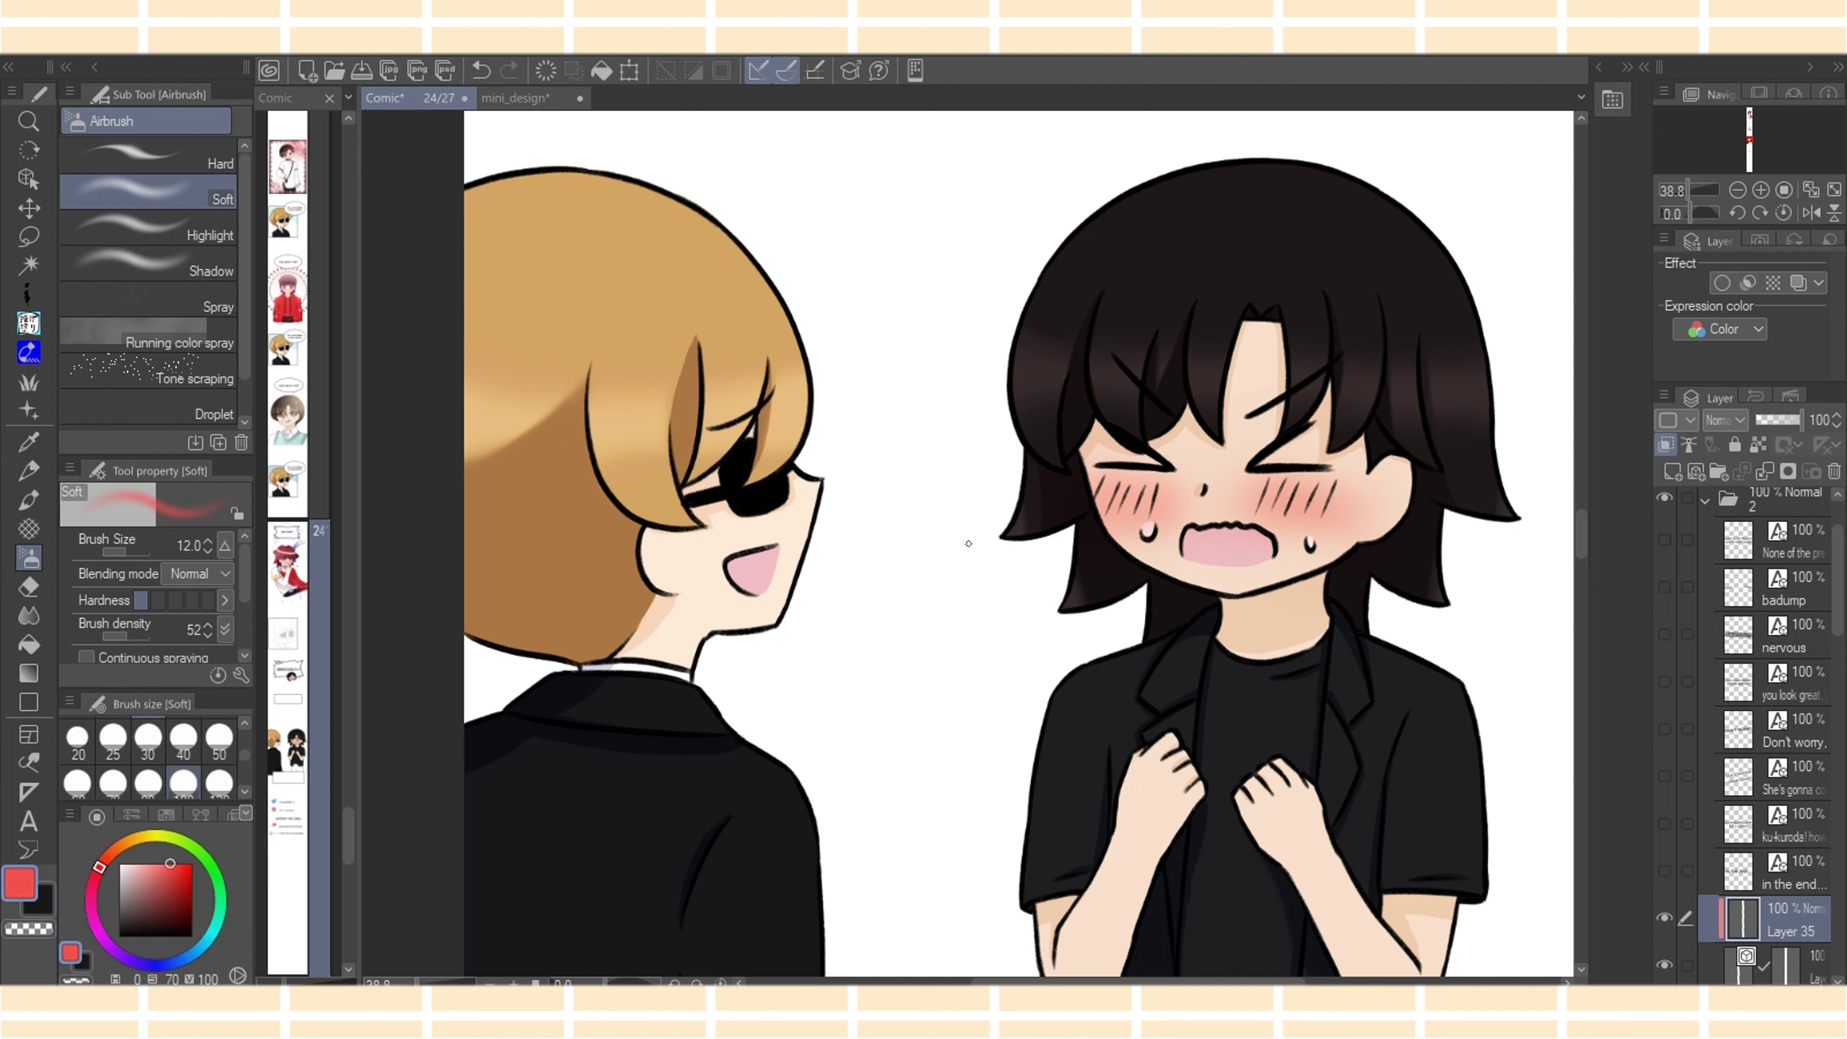
mouse_move(1119, 508)
mouse_down()
mouse_move(1155, 488)
mouse_move(1099, 504)
mouse_up()
mouse_move(1256, 497)
mouse_down()
mouse_move(1341, 486)
mouse_move(1275, 486)
mouse_move(1288, 517)
mouse_move(1148, 485)
mouse_move(1319, 489)
mouse_move(1293, 503)
mouse_move(1338, 481)
mouse_up()
Switch the drawing colour to dark brown from the MINICO-KAHO colour set
click(166, 815)
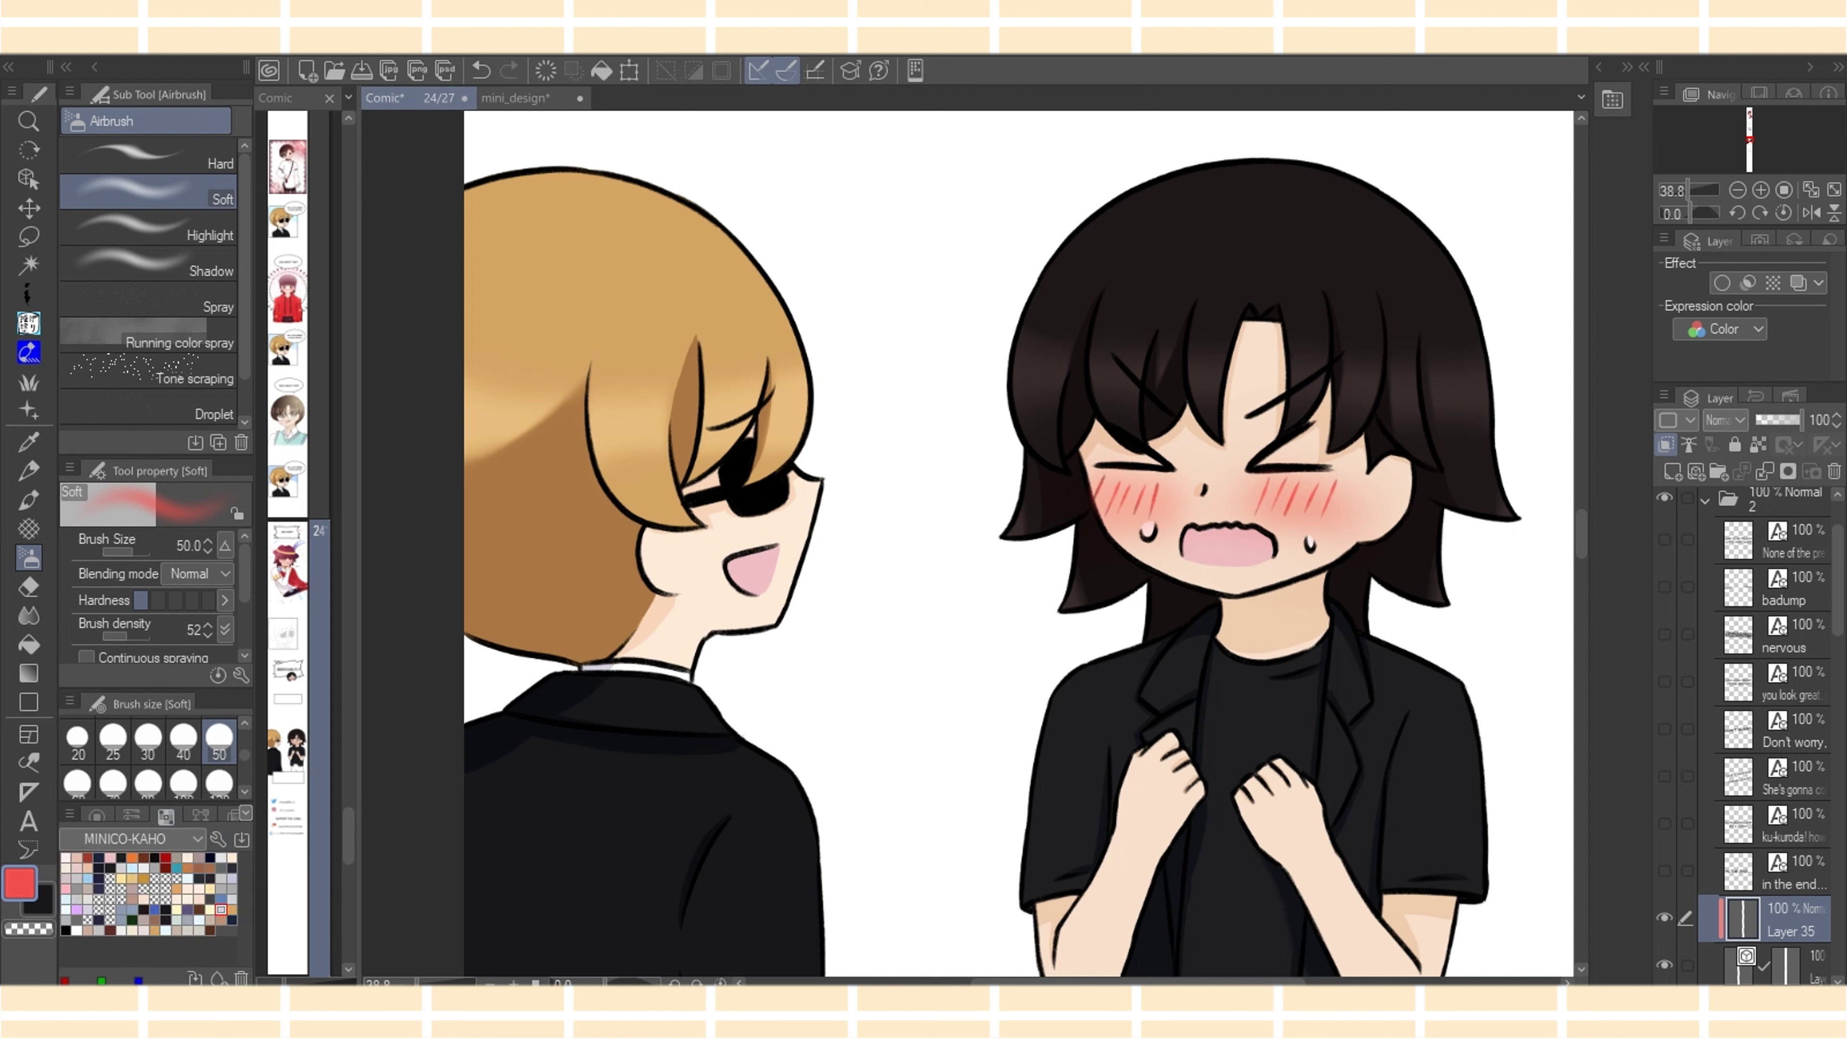
click(210, 930)
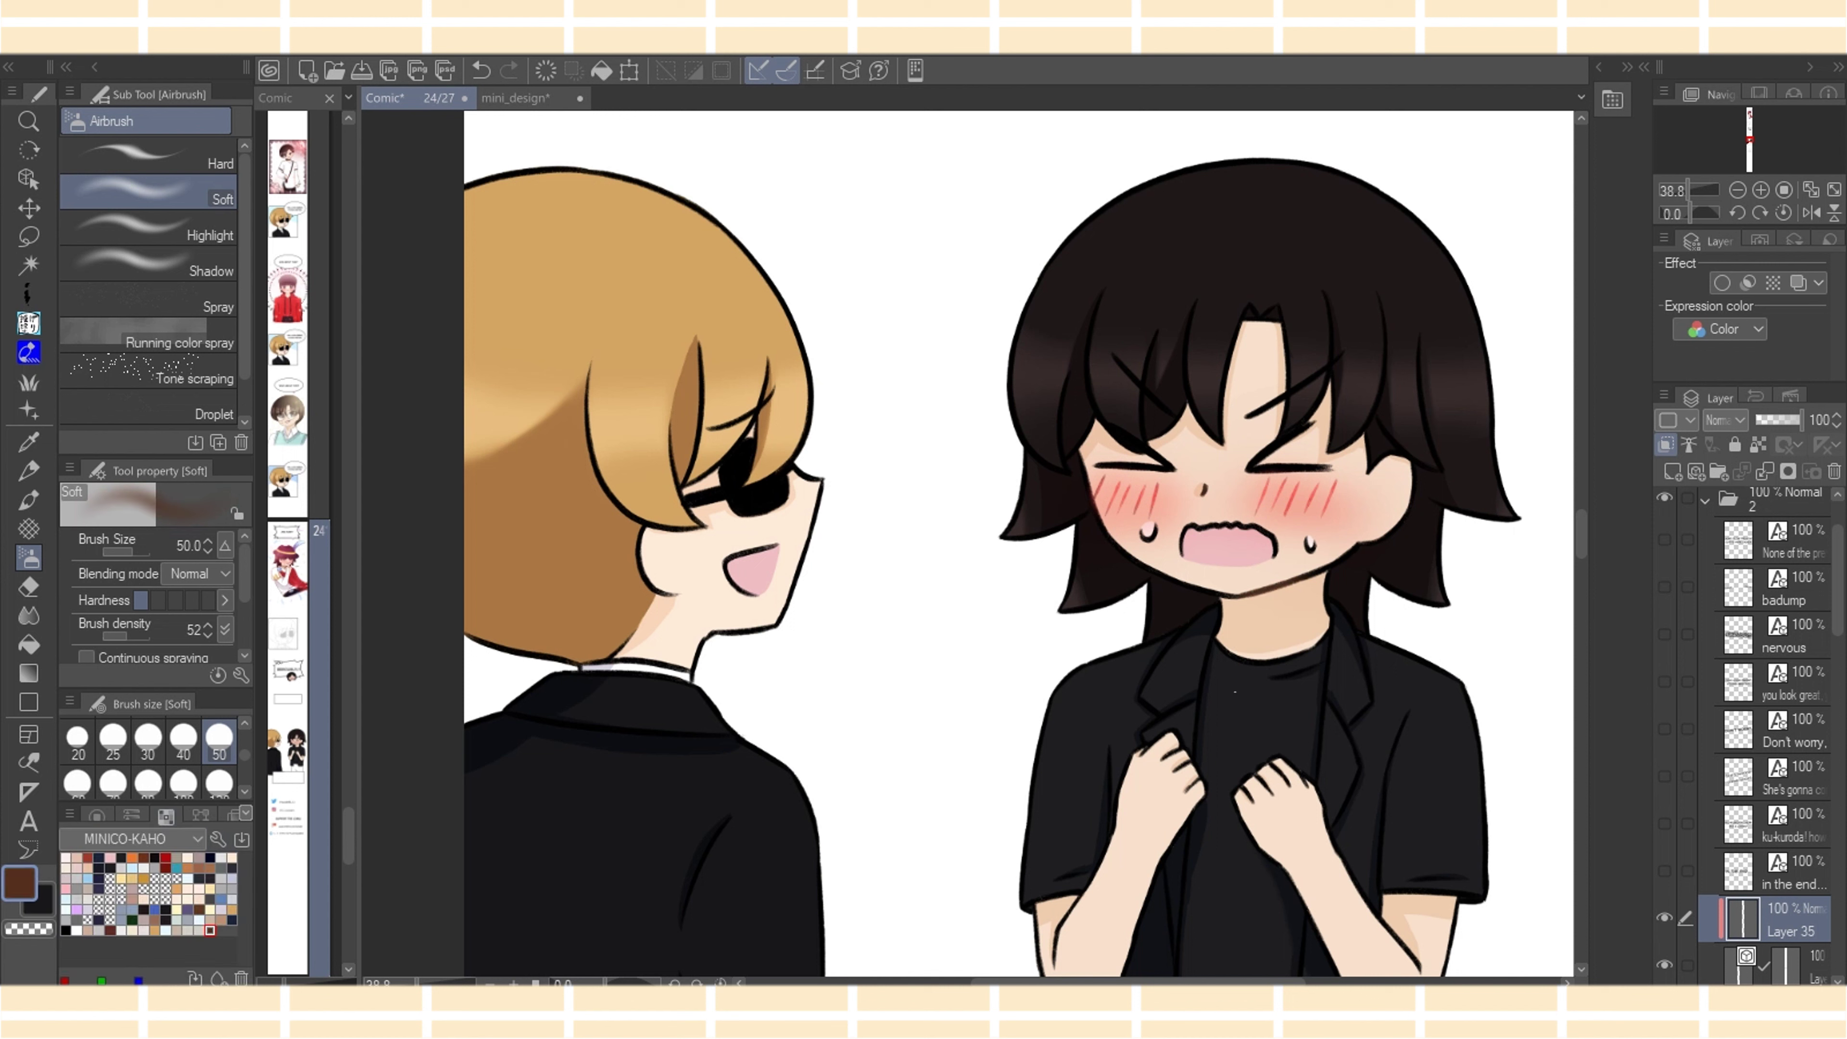